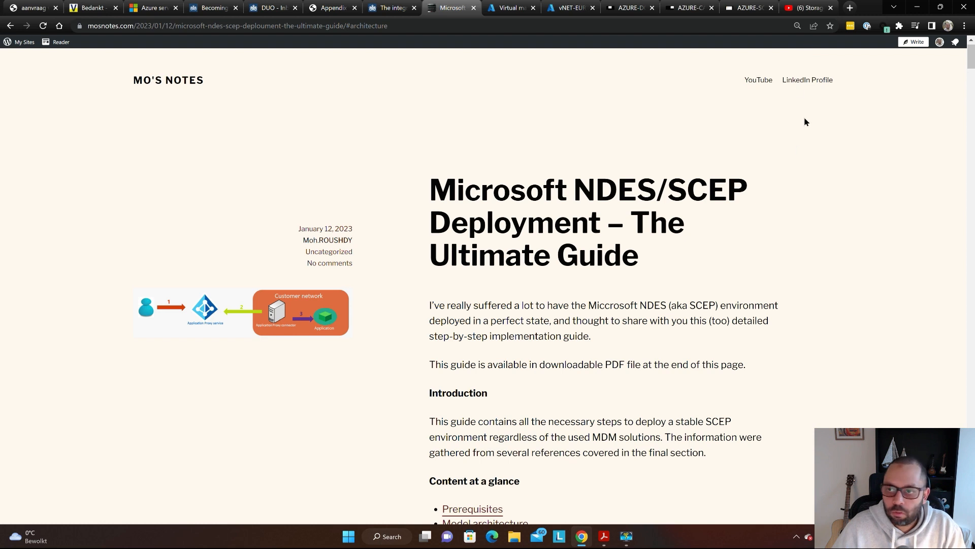
- Switch to the '(6) Storage from Scratch' YouTube video tab
left_click(804, 9)
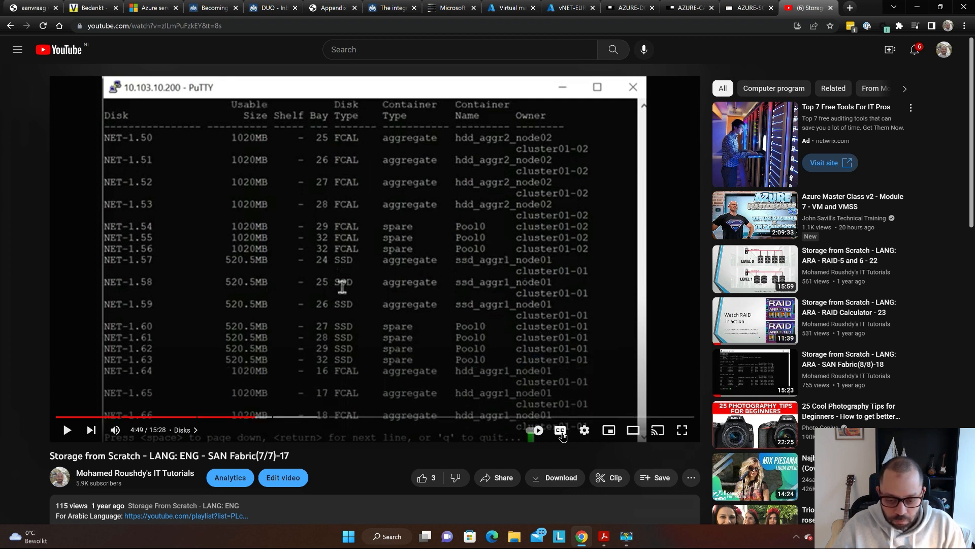
- Turn on the storage video's subtitles, auto-translated into Arabic
left_click(561, 432)
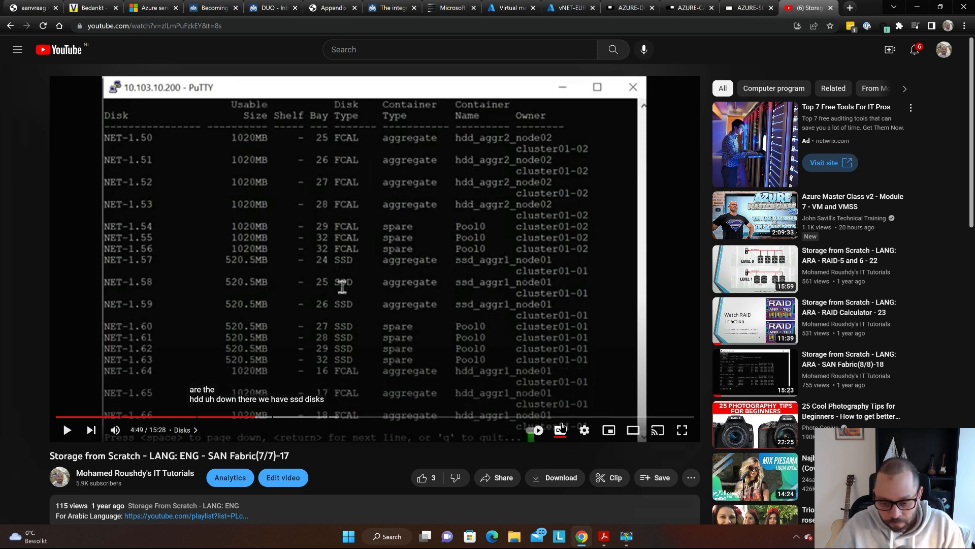
left_click(585, 431)
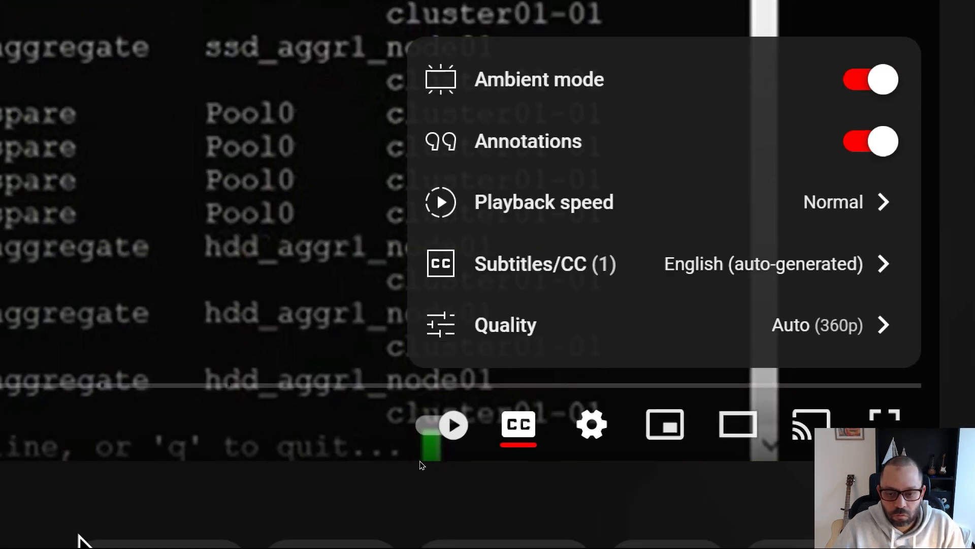
left_click(625, 263)
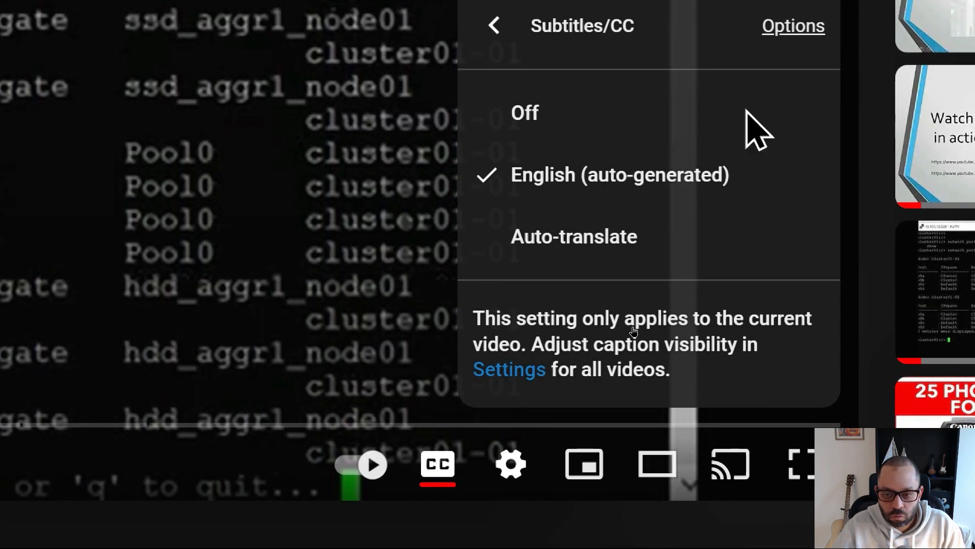
left_click(615, 244)
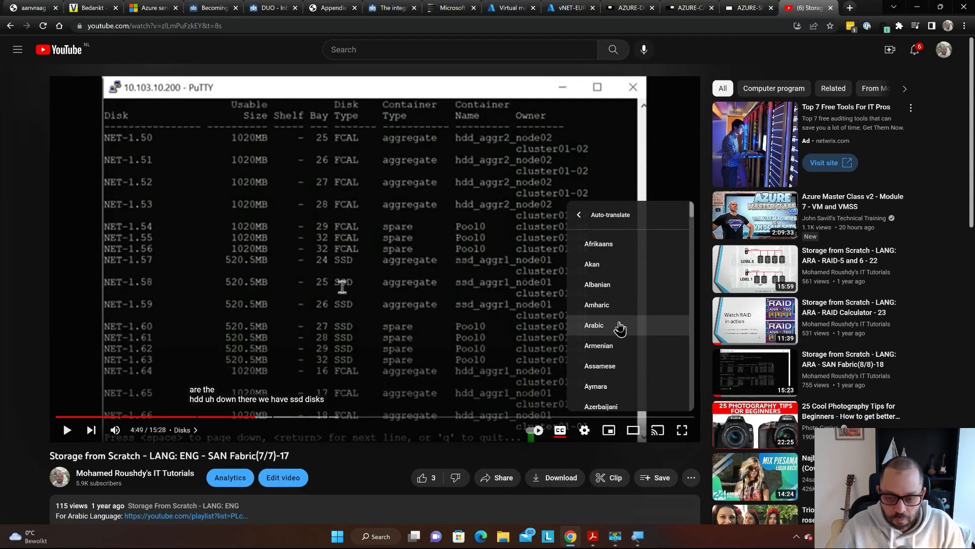
left_click(620, 328)
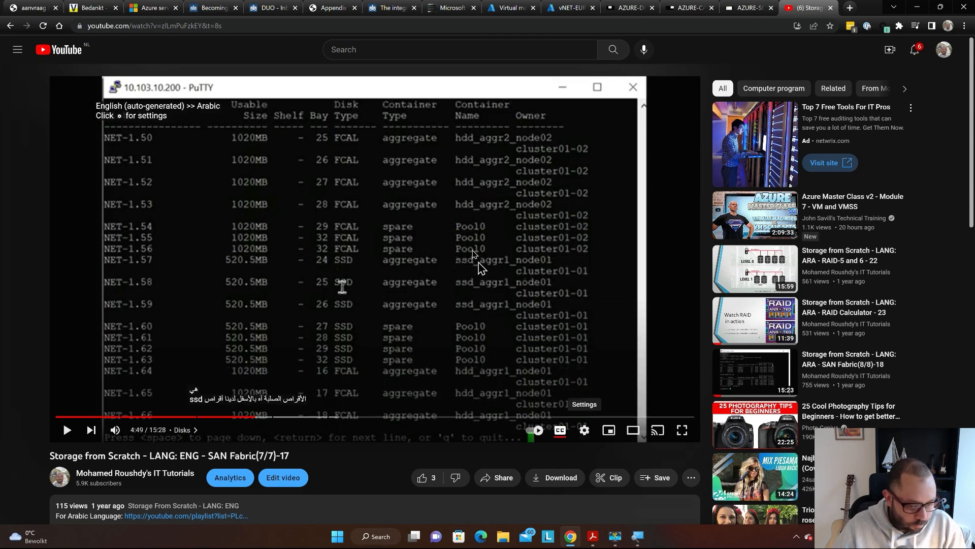
- Play the video briefly with Arabic subtitles, pause it, and close the YouTube tab
left_click(374, 249)
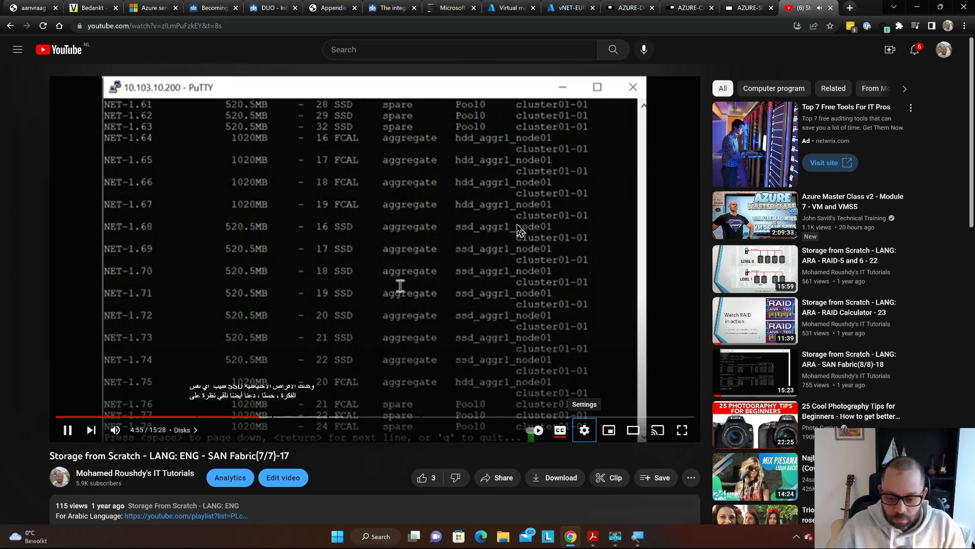
left_click(374, 294)
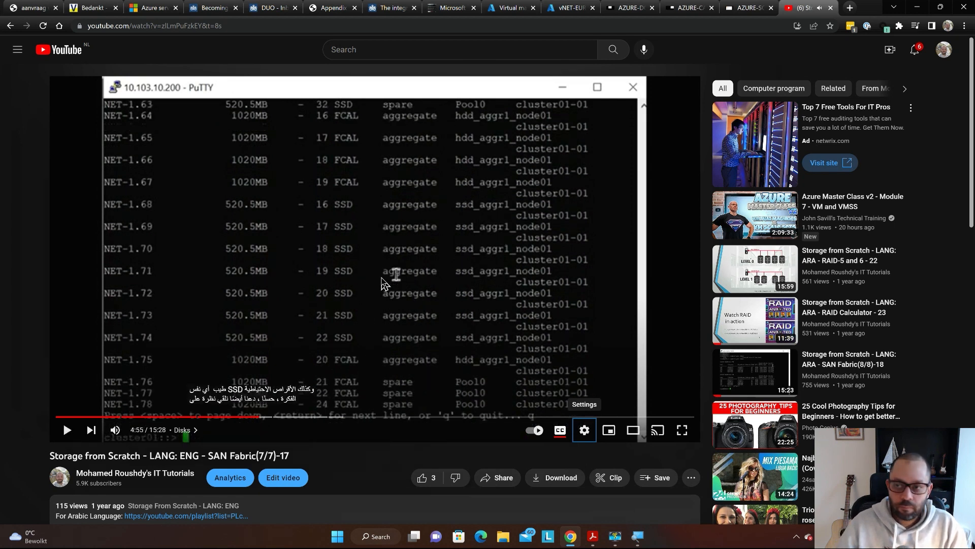
key("ctrl+w")
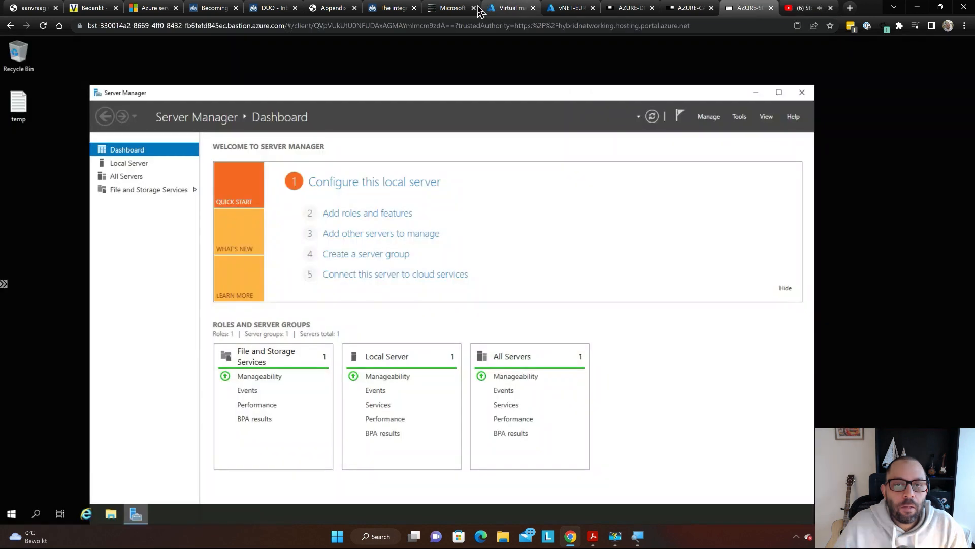
- Go back to the 'Microsoft NDES/SCEP Deployment – The Ultimate Guide' tab
left_click(477, 9)
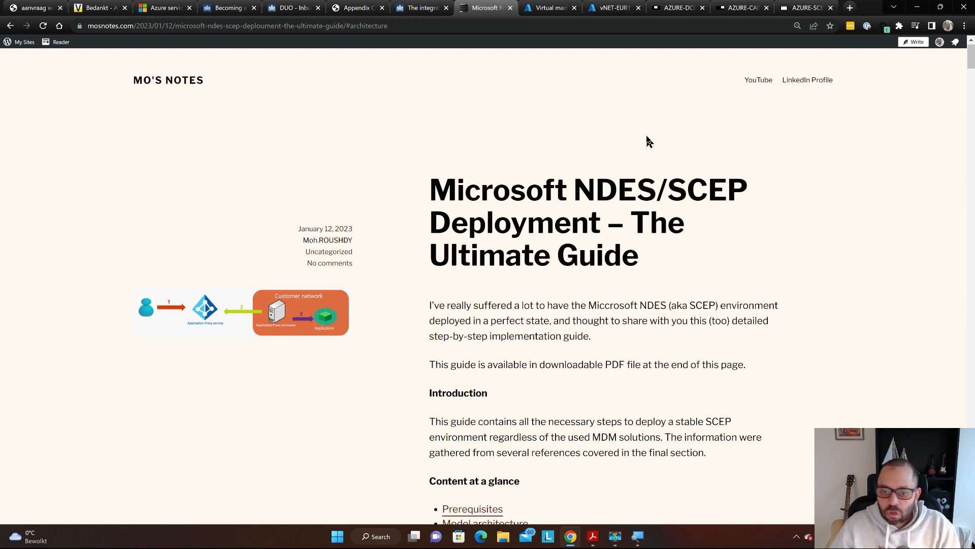
scroll(659, 144, "up", 1)
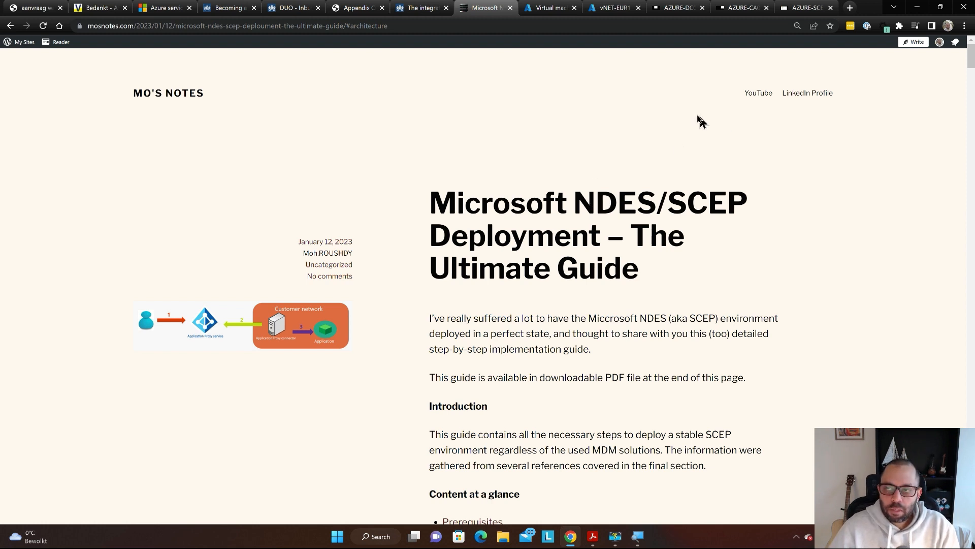
- Skim down through the guide's sections as far as NDES HA
scroll(635, 117, "down", 1)
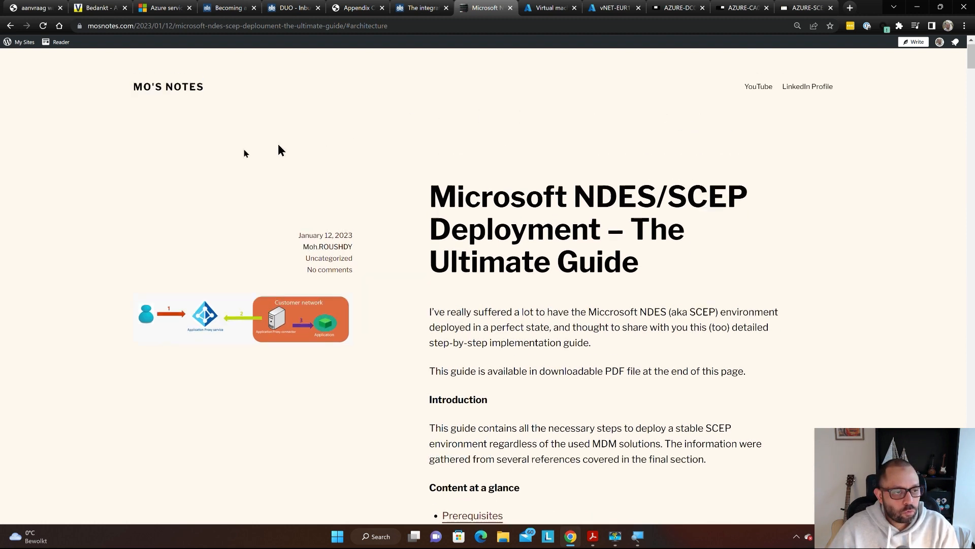
scroll(264, 151, "up", 1)
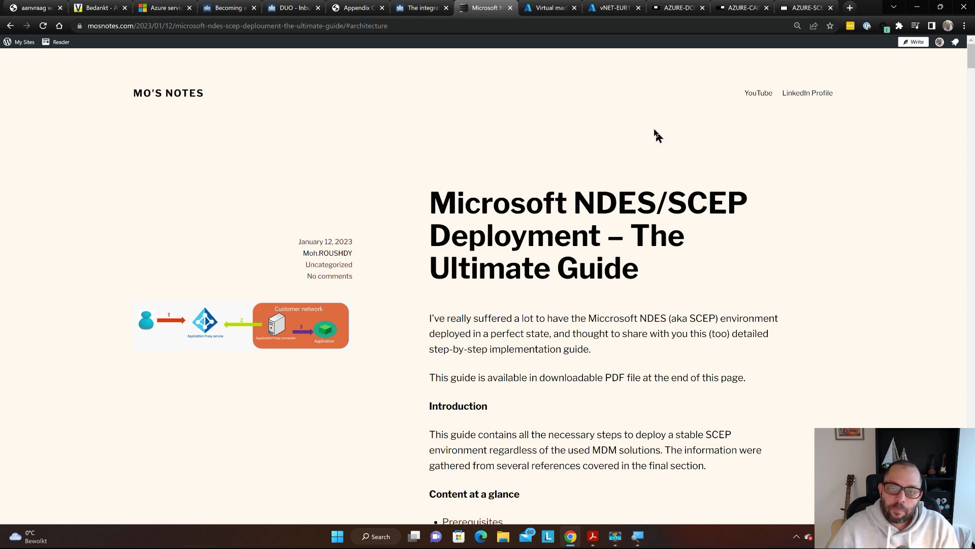
scroll(651, 132, "down", 2)
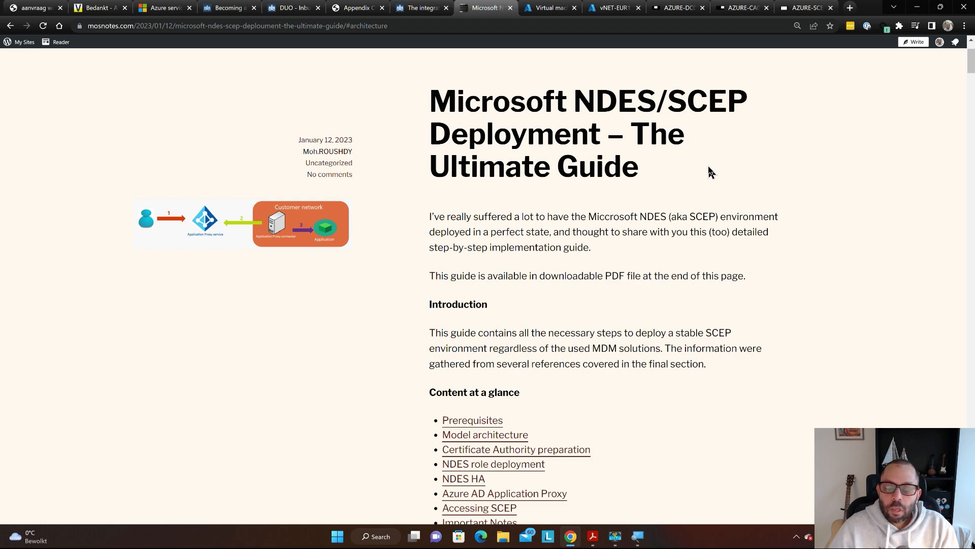
scroll(710, 171, "down", 5)
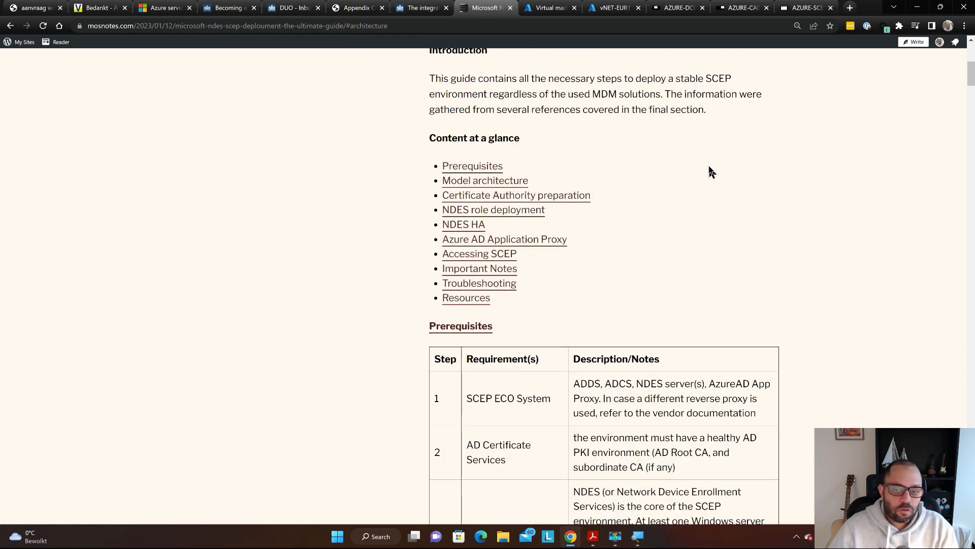
scroll(710, 172, "down", 13)
scroll(716, 177, "down", 20)
scroll(715, 182, "down", 20)
scroll(714, 183, "down", 20)
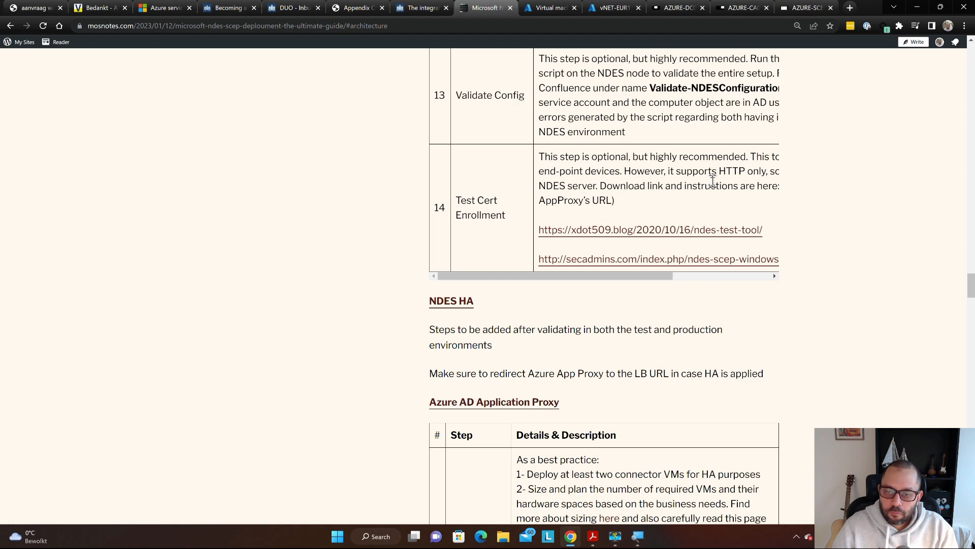
- Return to the top and settle on the ten-section Content at a glance list
key("Home")
scroll(692, 188, "down", 8)
scroll(698, 194, "up", 2)
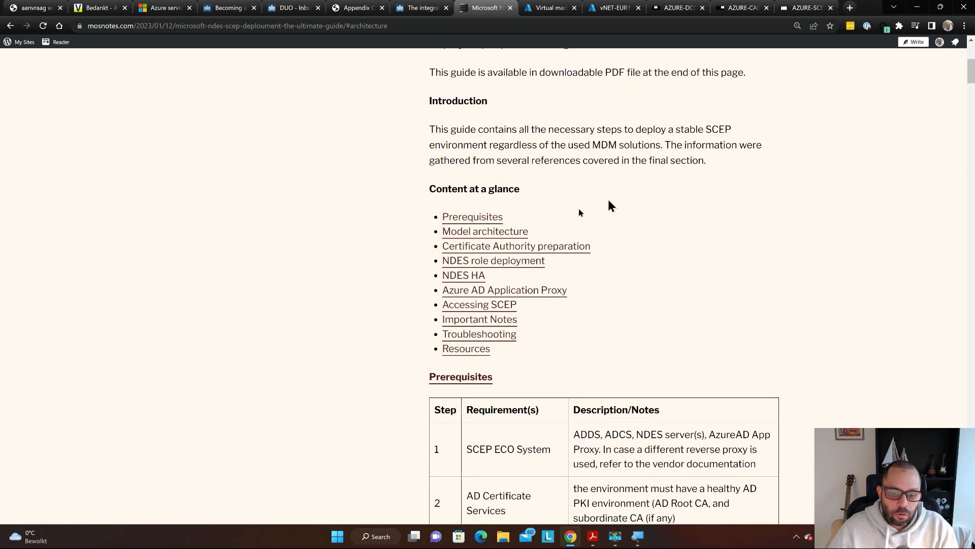
scroll(579, 229, "down", 1)
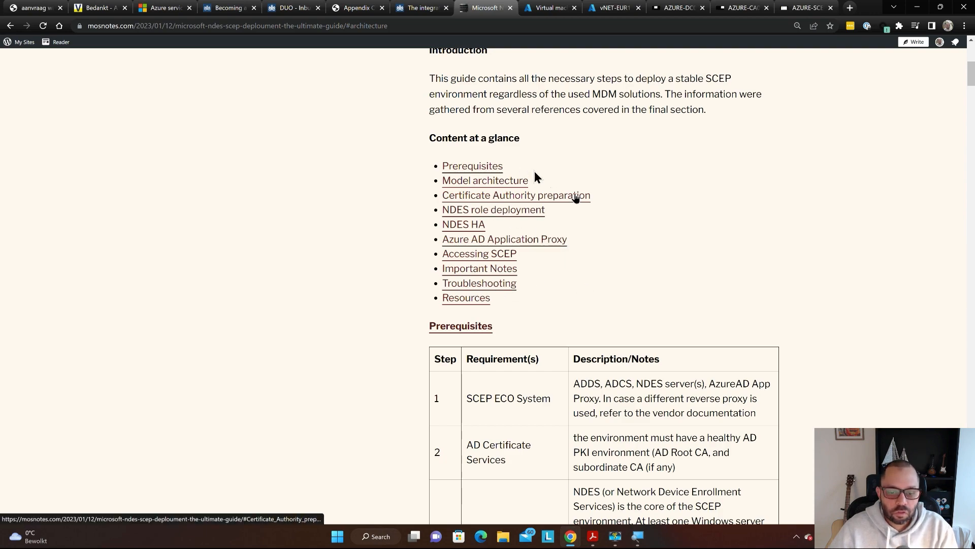
- Browse the Resources links and embedded PDF, ending at the Azure AD Application Proxy steps
scroll(695, 235, "down", 4)
scroll(695, 234, "down", 20)
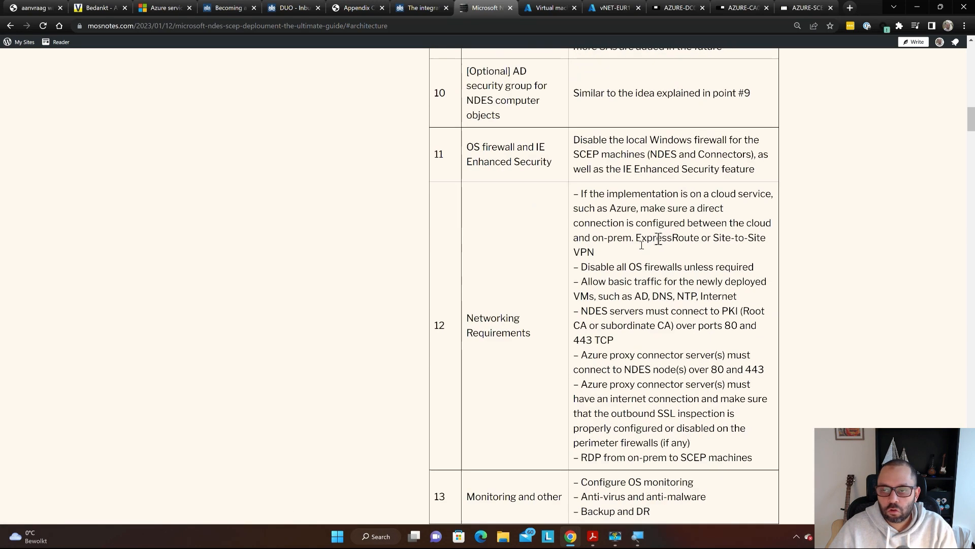
scroll(635, 257, "up", 20)
scroll(630, 260, "up", 15)
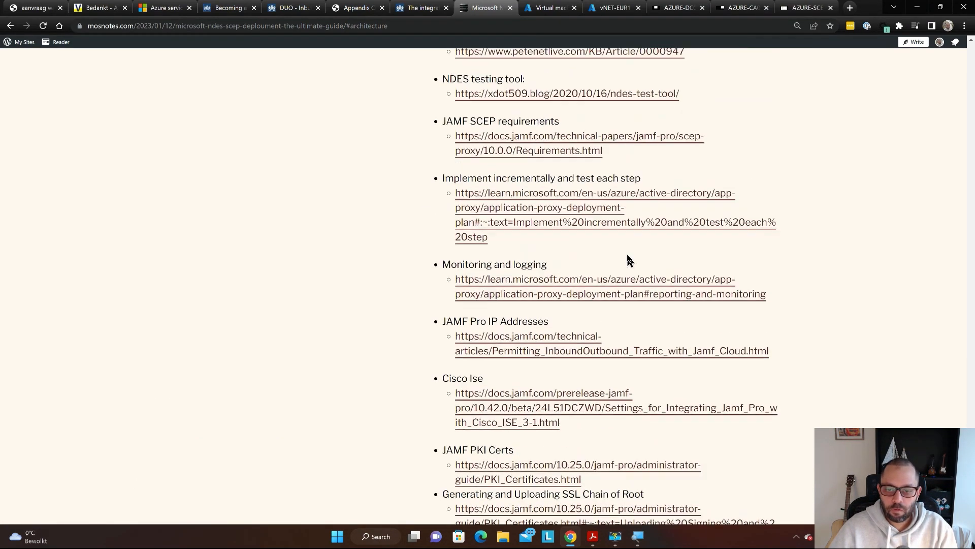
scroll(632, 260, "up", 5)
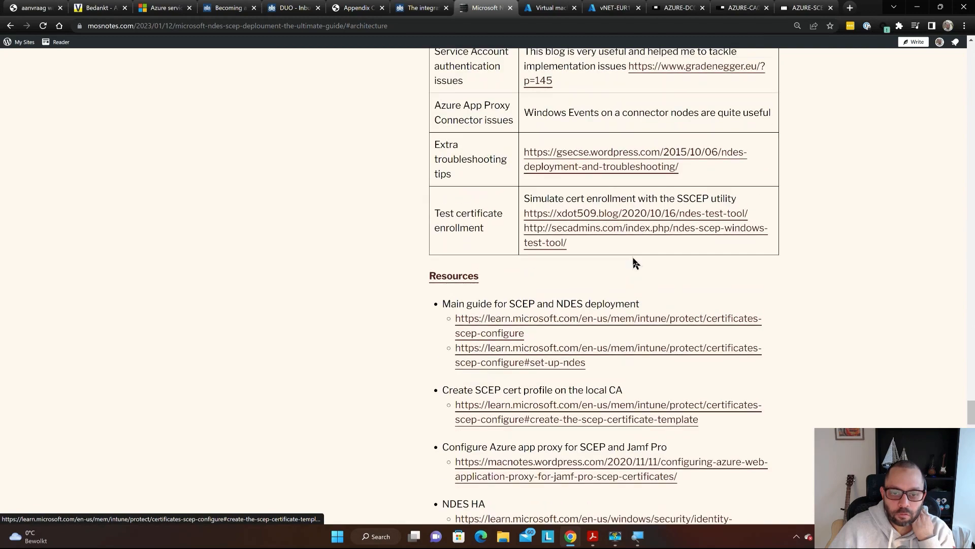
scroll(620, 254, "down", 4)
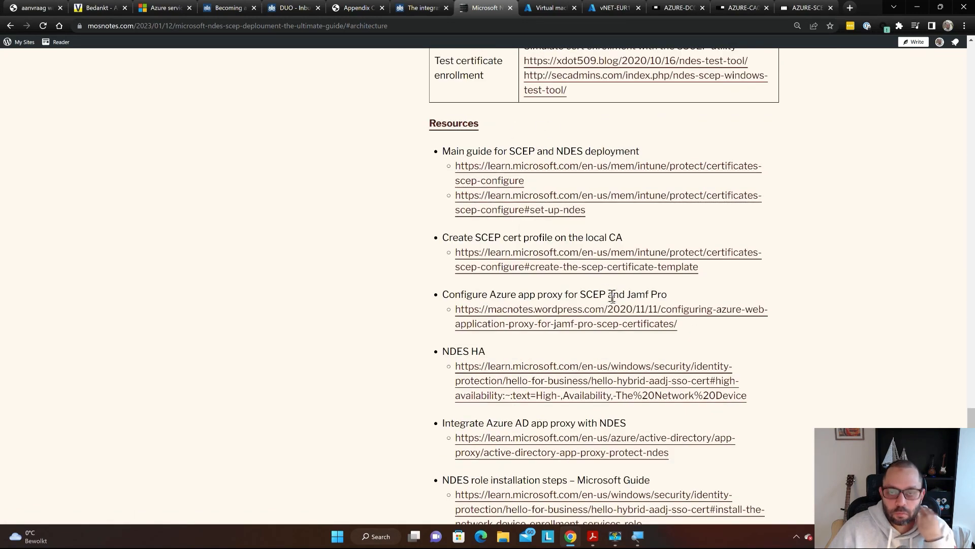
scroll(630, 358, "down", 15)
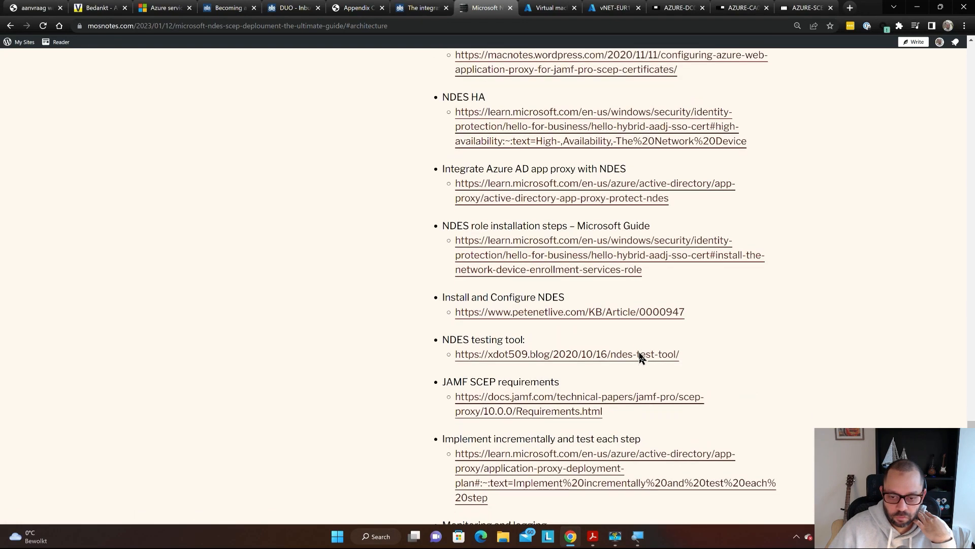
scroll(639, 358, "down", 10)
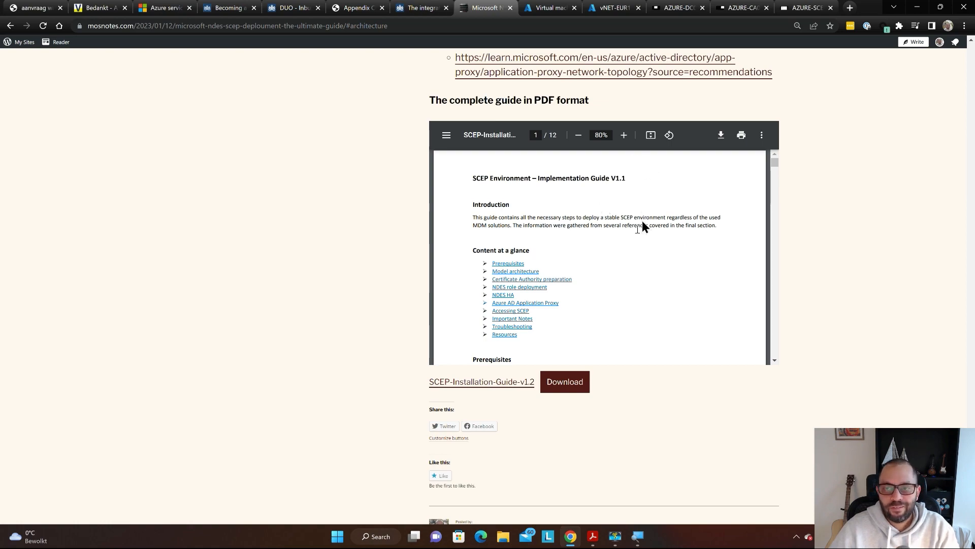
scroll(617, 246, "up", 3)
scroll(615, 248, "up", 20)
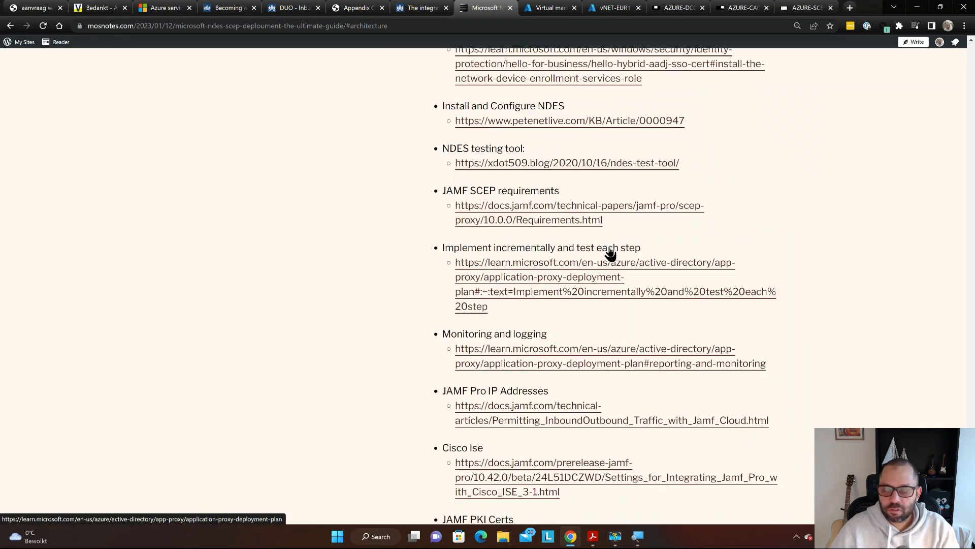
scroll(611, 251, "up", 20)
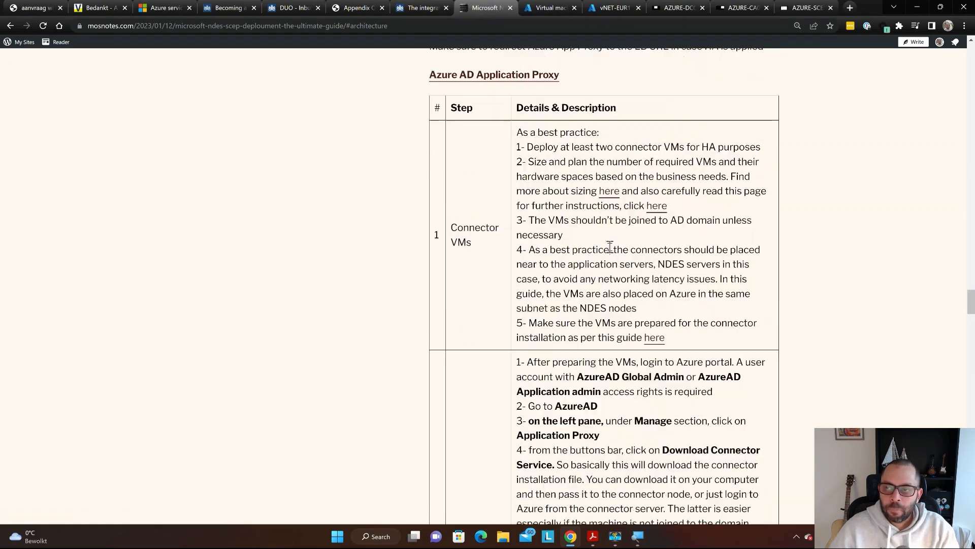
- Scroll up to the guide's title and introduction, then show all open windows
scroll(611, 247, "up", 20)
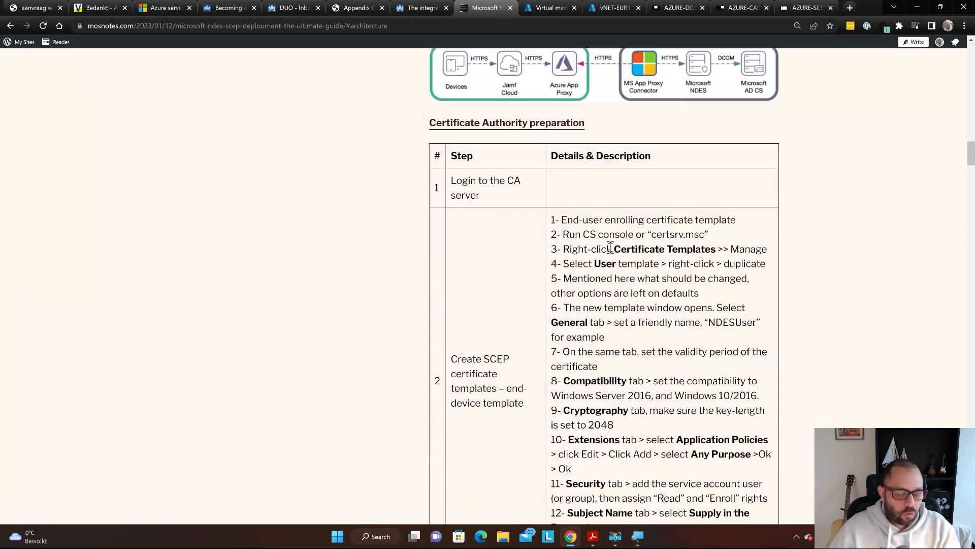
scroll(611, 247, "up", 12)
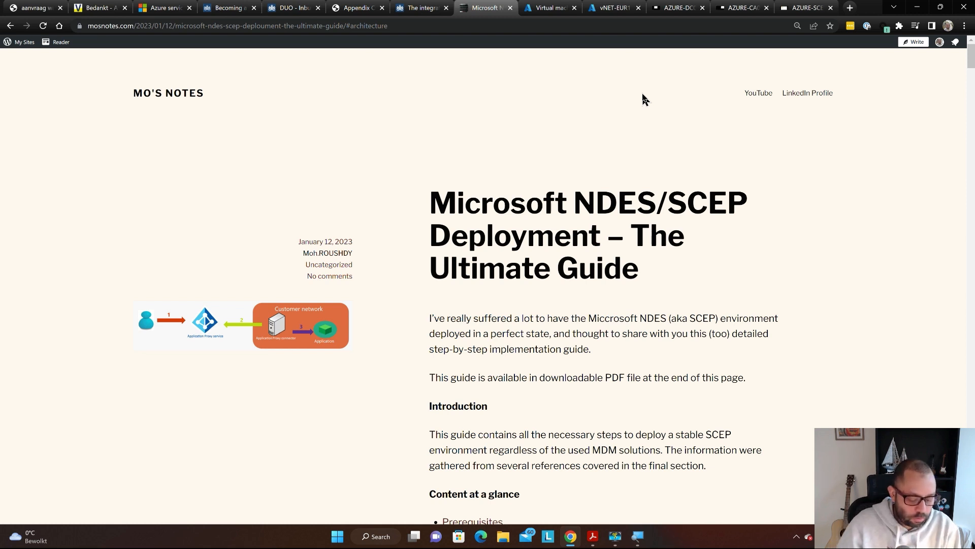
key("super+Tab")
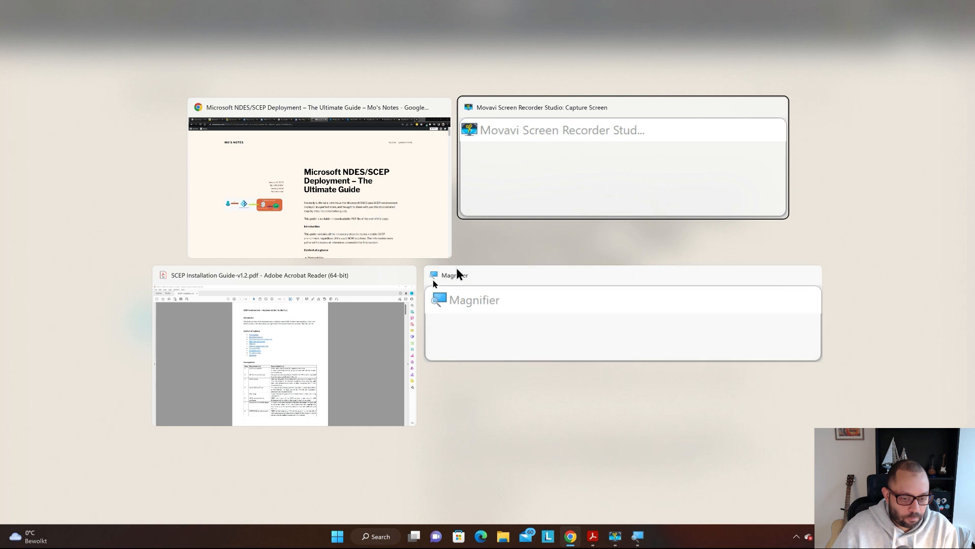
- Bring the SCEP Installation Guide PDF to the front and zoom it from 75% to 150%
left_click(308, 347)
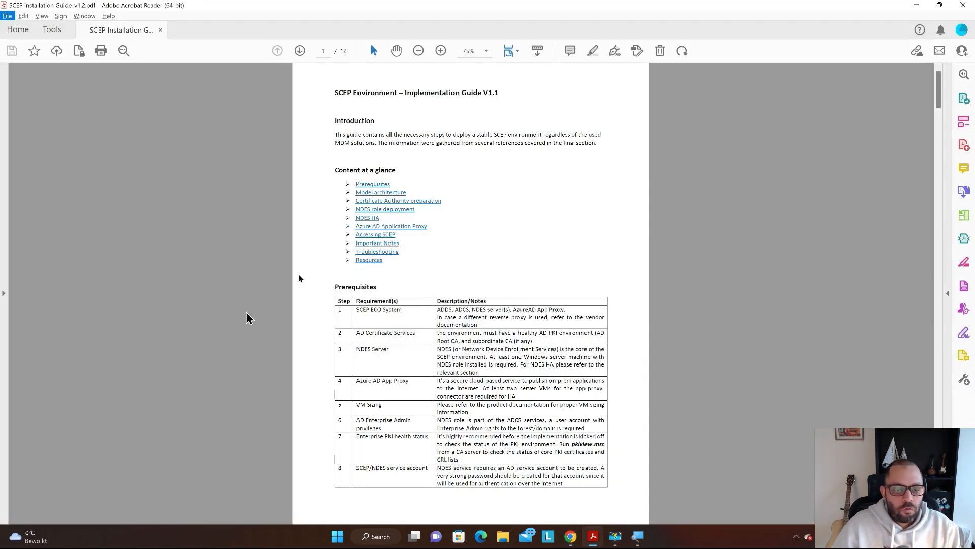
left_click(521, 106)
scroll(512, 169, "up", 3)
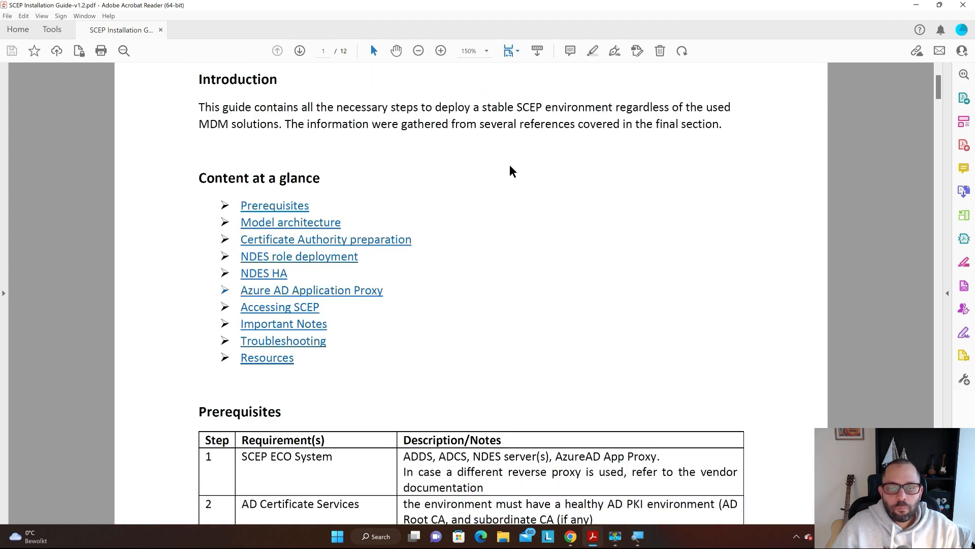
scroll(513, 170, "up", 1)
scroll(510, 170, "up", 1)
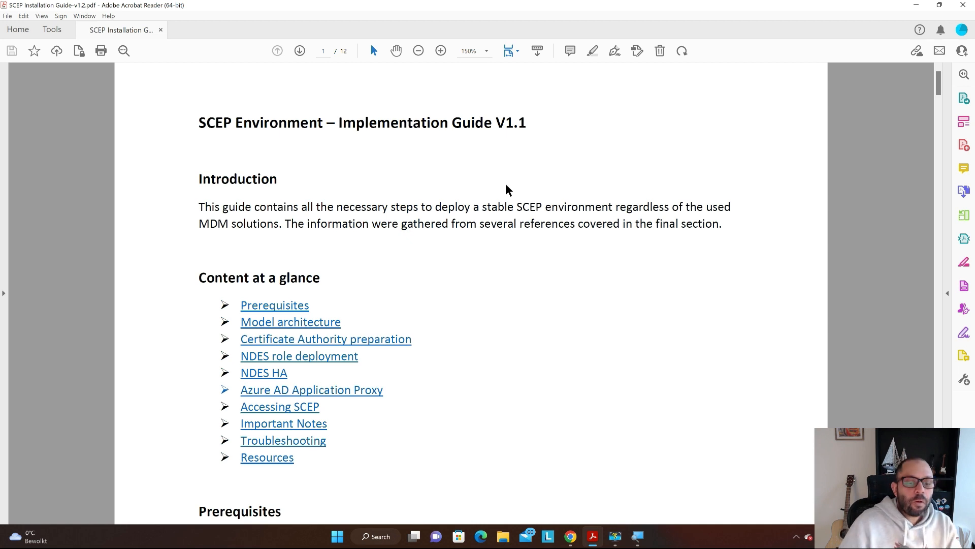
scroll(467, 196, "down", 3)
scroll(432, 162, "down", 4)
scroll(248, 185, "up", 1)
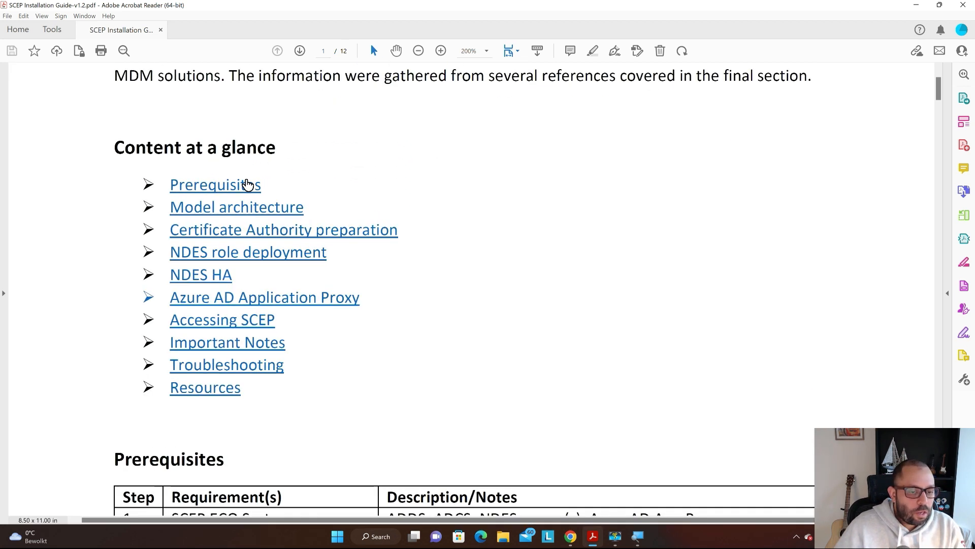
scroll(377, 150, "up", 1)
scroll(377, 149, "down", 3)
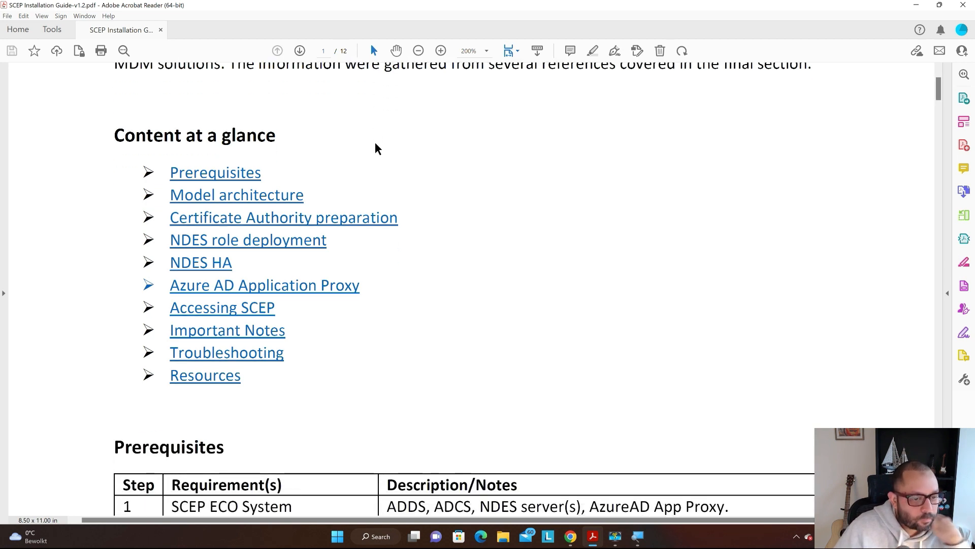
scroll(377, 148, "down", 1)
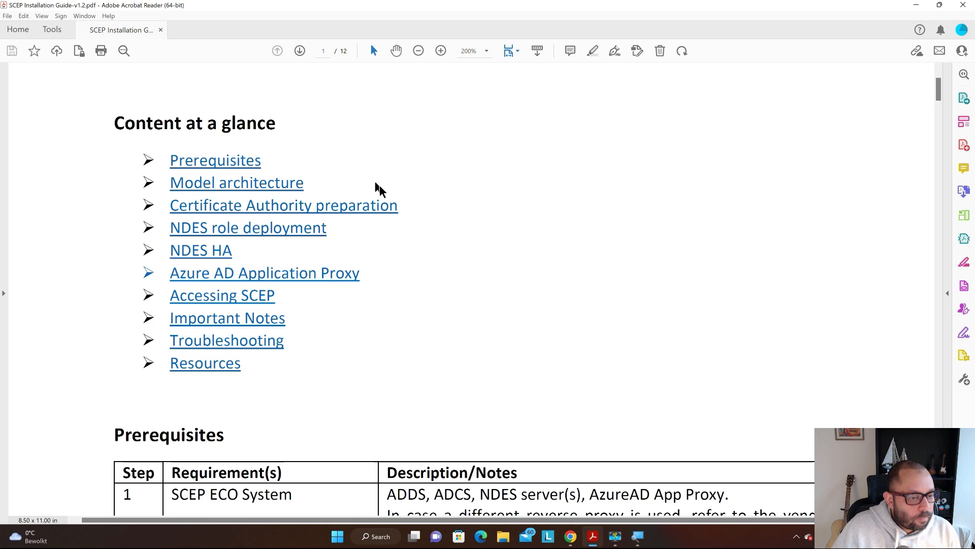
scroll(471, 209, "down", 2)
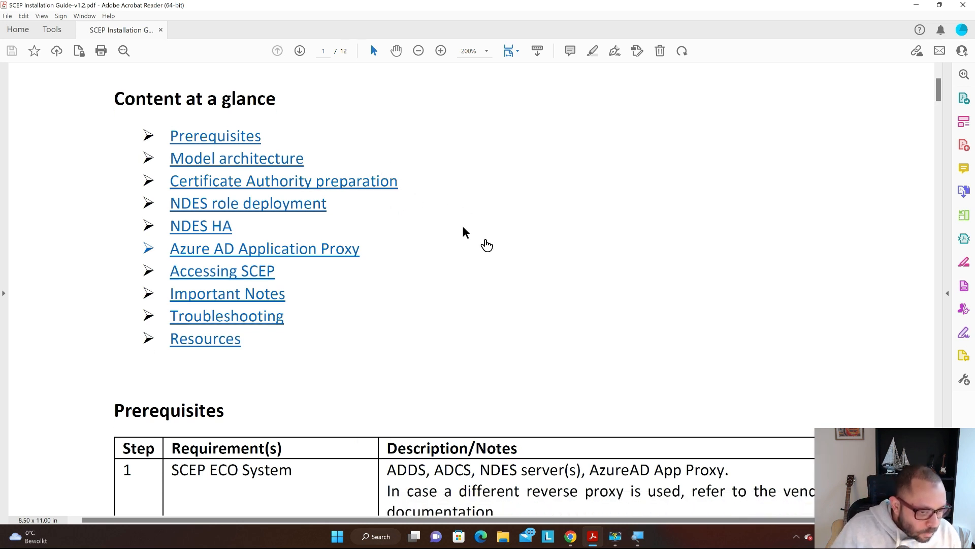
scroll(305, 214, "down", 1)
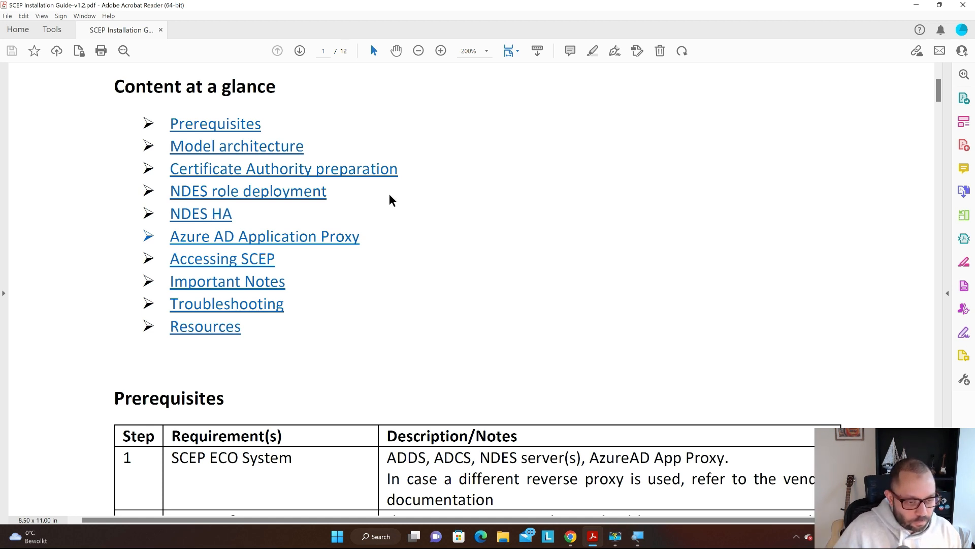
scroll(391, 199, "down", 2)
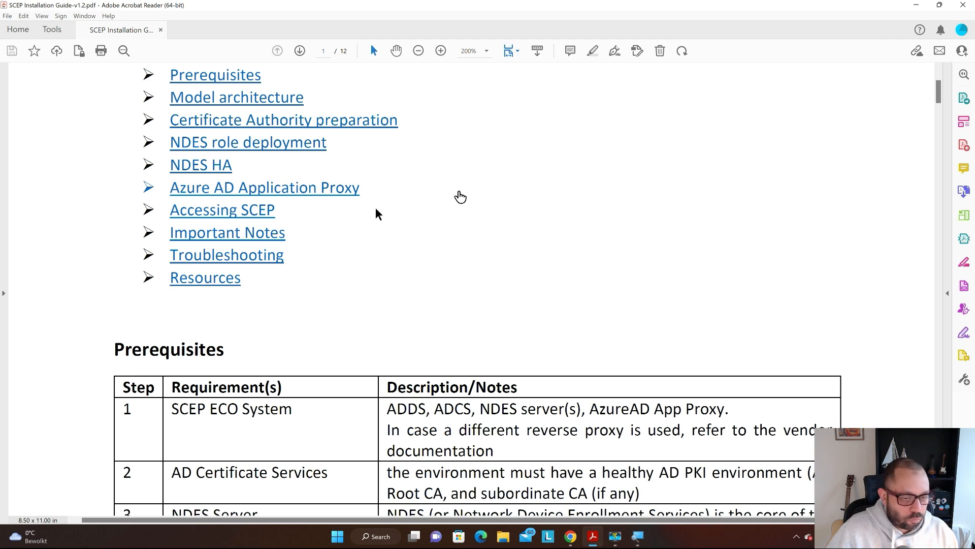
- Scroll through and read the PDF's Prerequisites table
scroll(485, 190, "down", 1)
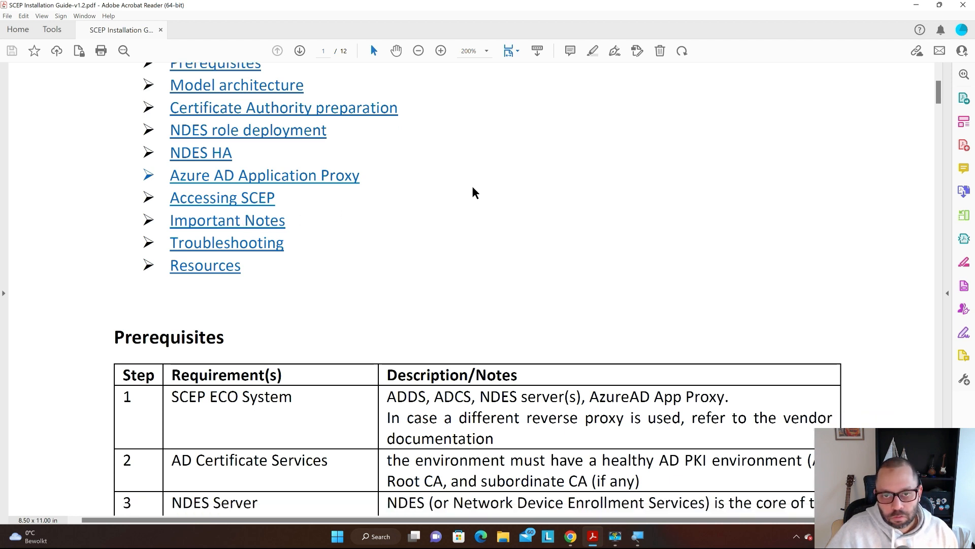
scroll(473, 192, "up", 1)
scroll(472, 190, "up", 3)
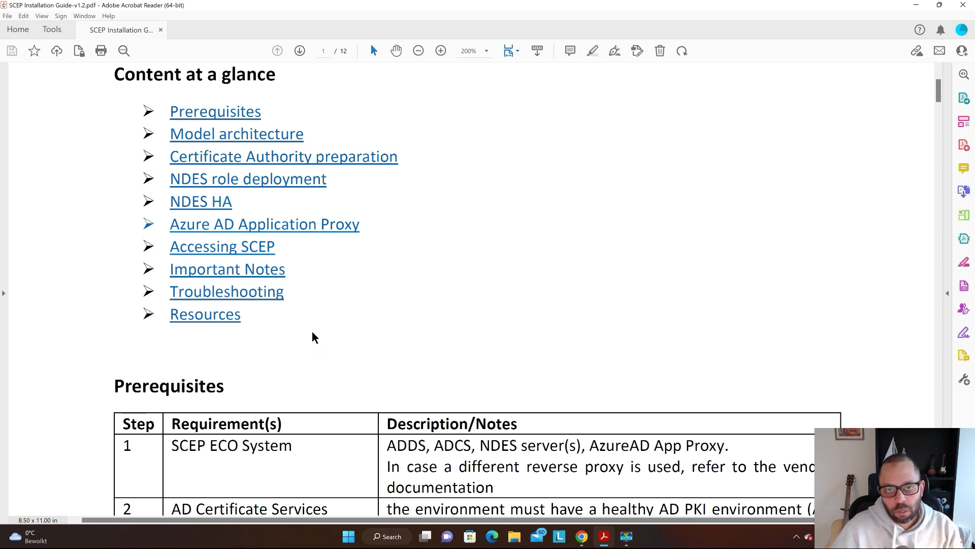
scroll(556, 262, "up", 2)
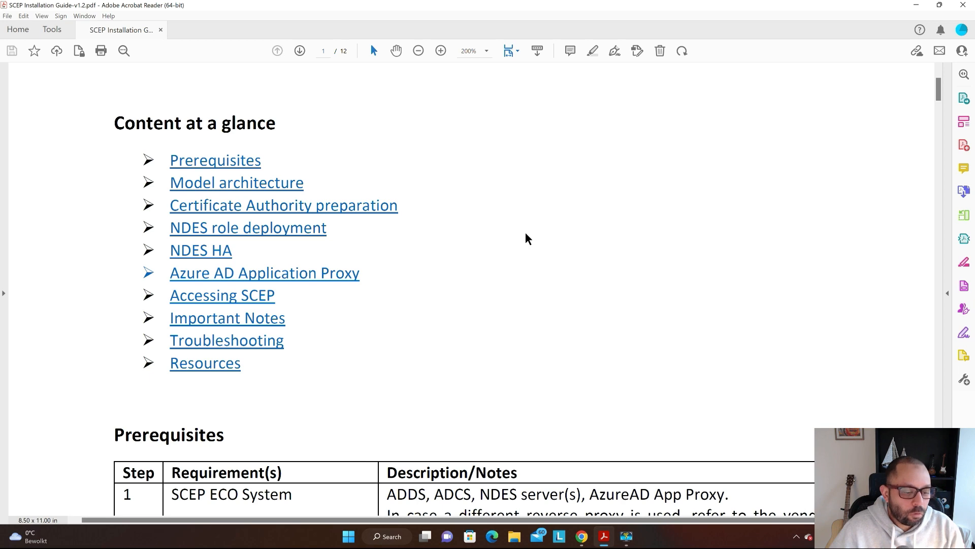
scroll(487, 212, "down", 1)
scroll(486, 208, "down", 5)
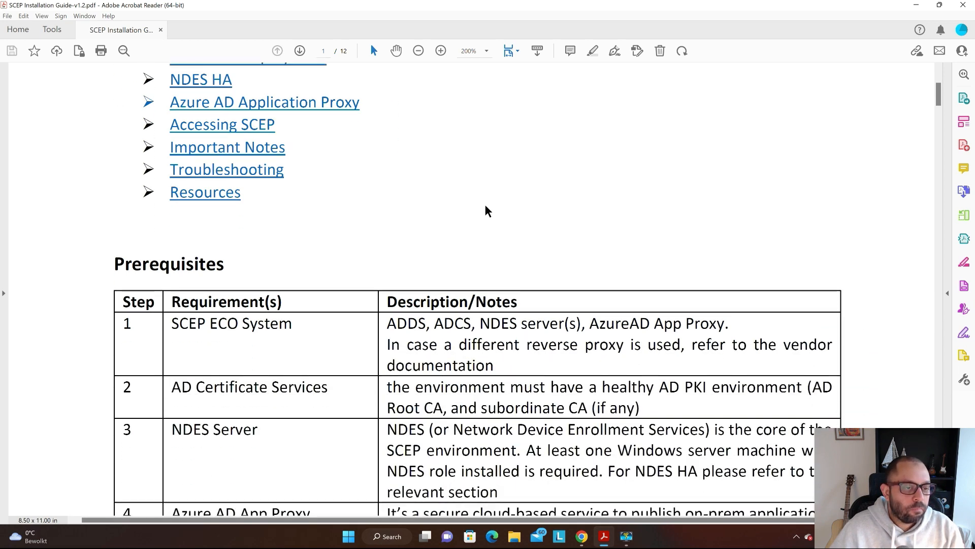
scroll(485, 205, "down", 1)
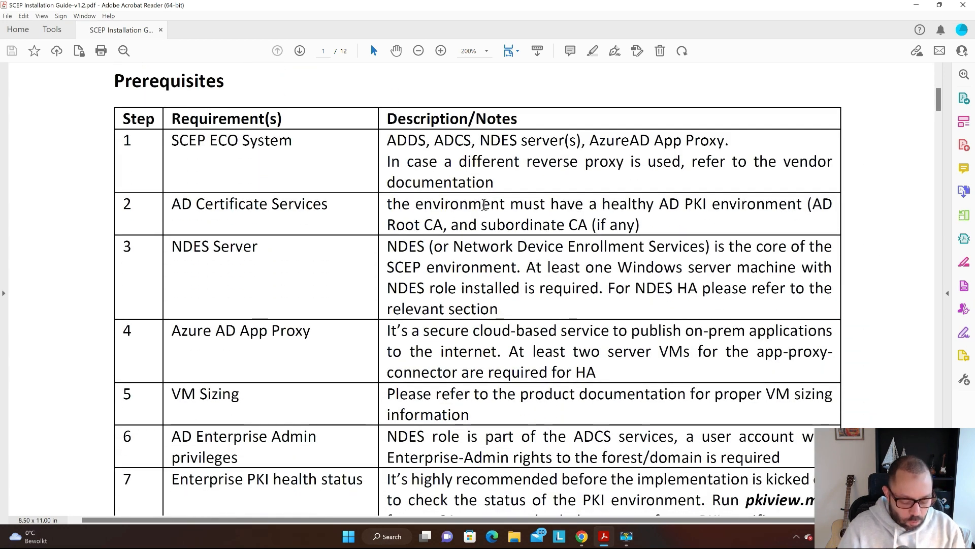
- Switch from Acrobat Reader to the Mo's Notes NDES/SCEP guide in Chrome via Task View
key("super+d")
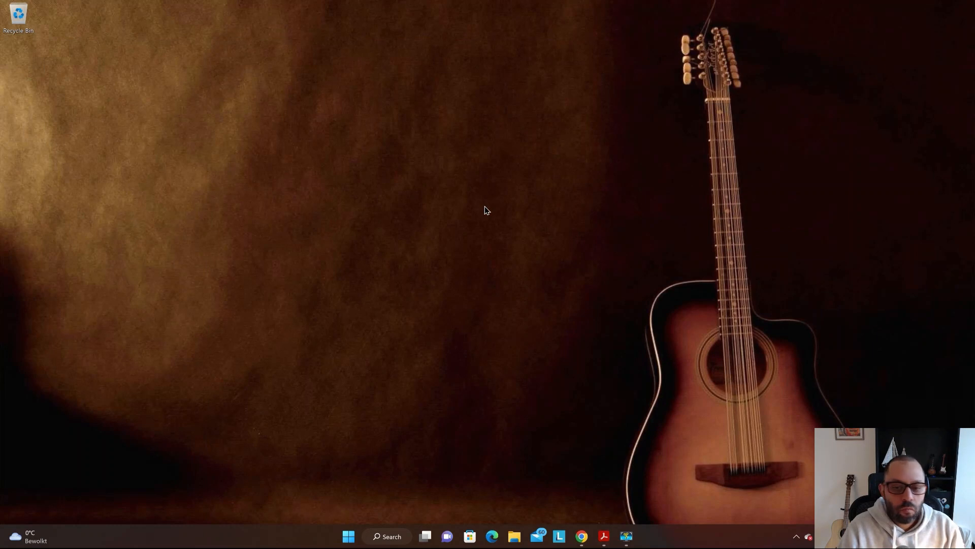
key("super+Tab")
key("Right")
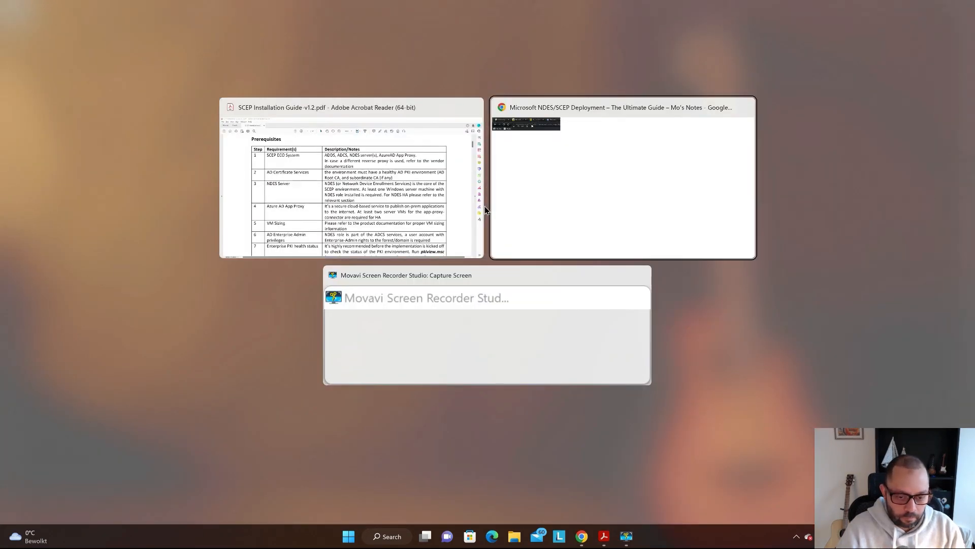
key("Left")
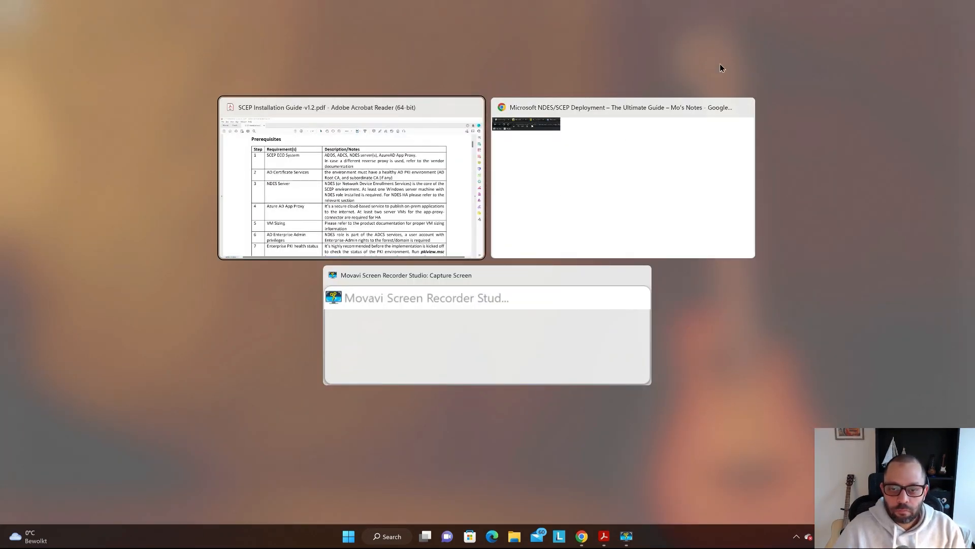
key("Return")
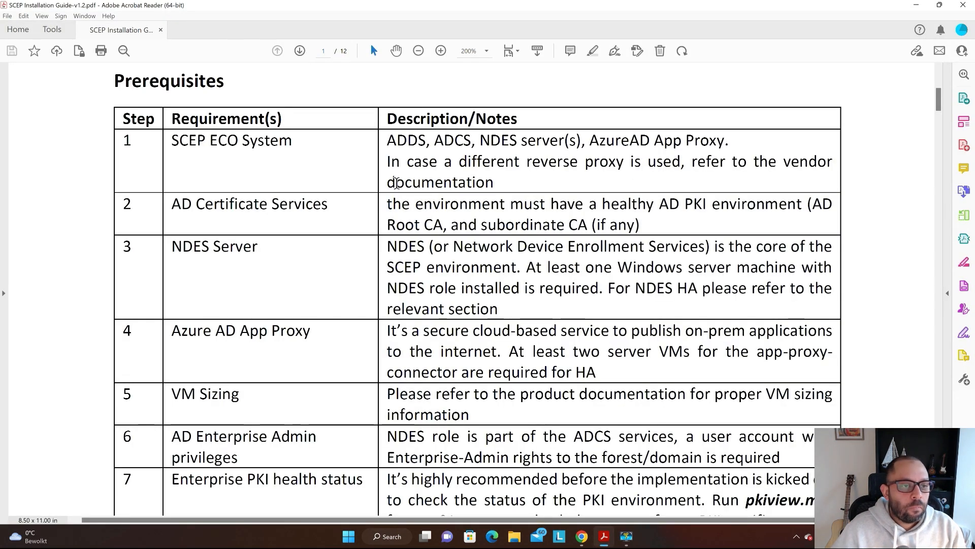
key("super+Tab")
left_click(429, 229)
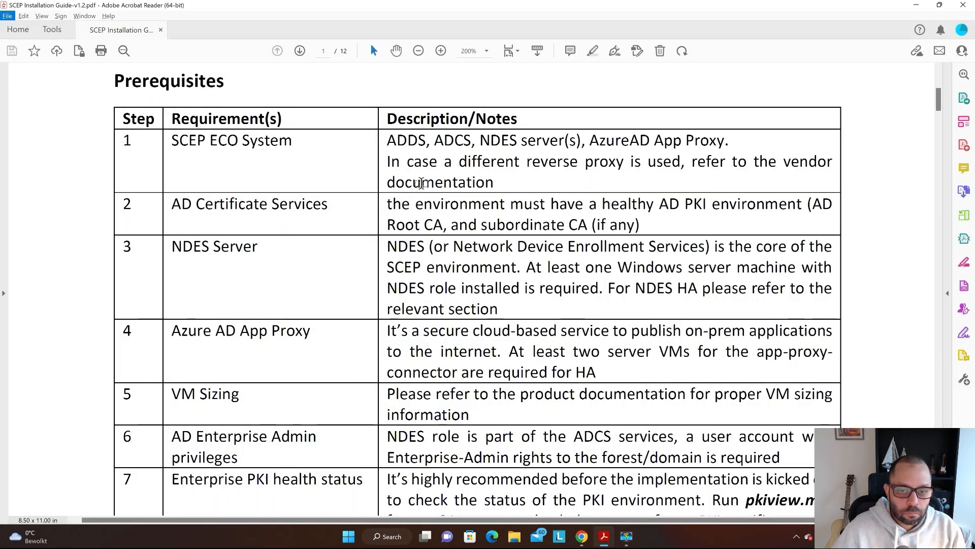
key("super+Tab")
left_click(582, 196)
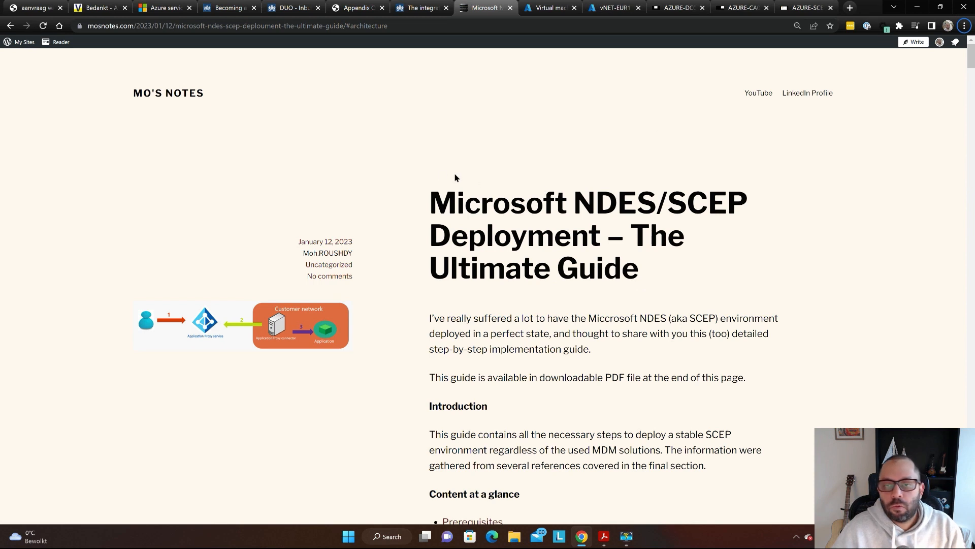
- Sort the Azure virtual machines list by private IP address, 10.0.0.5 to 10.0.0.9
key("ctrl+Tab")
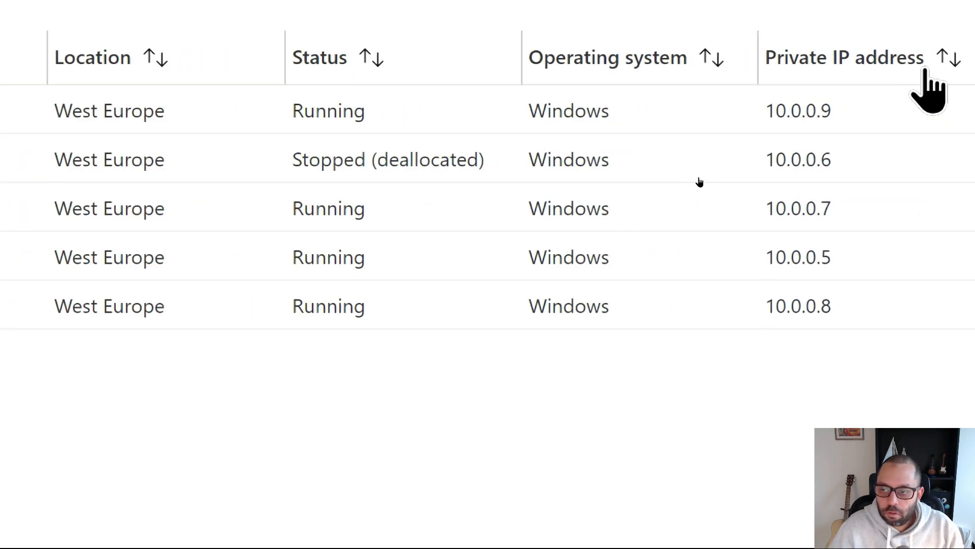
left_click(809, 55)
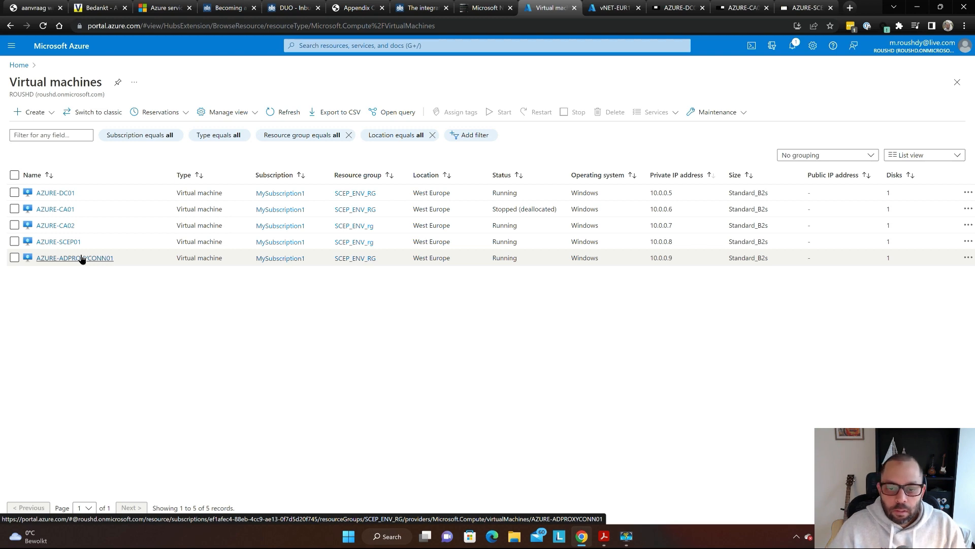
- Glance at the vNET-EUR1 Bastion page, then return to the SCEP guide's Prerequisites table
key("ctrl+Tab")
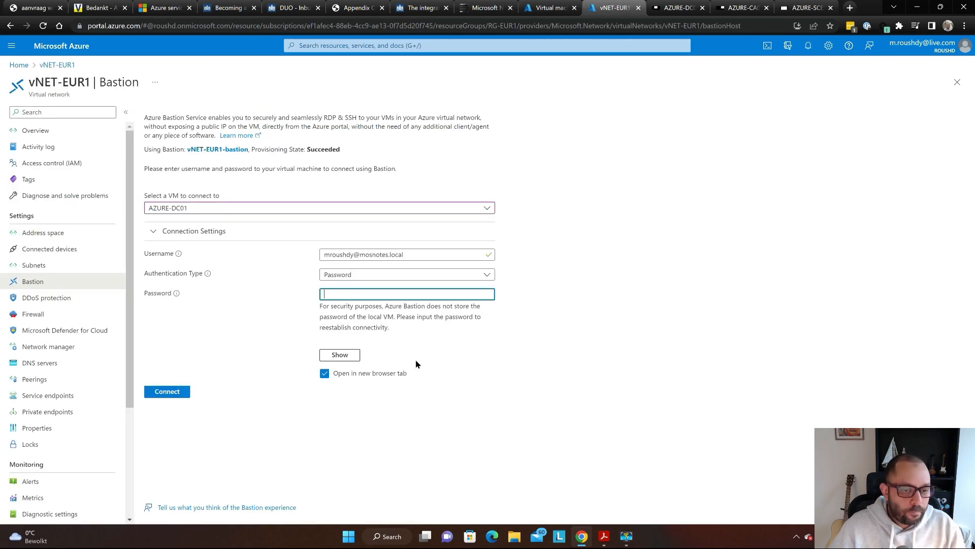
key("ctrl+shift+Tab")
key("alt+Tab")
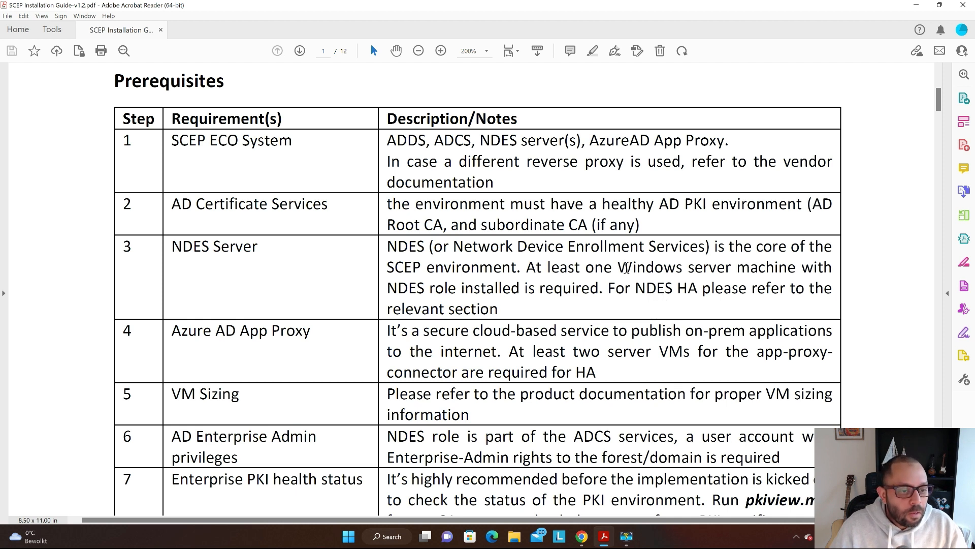
- Scroll past the AD Certificate Services requirement in row 2, briefly selecting its first line
scroll(626, 268, "down", 1)
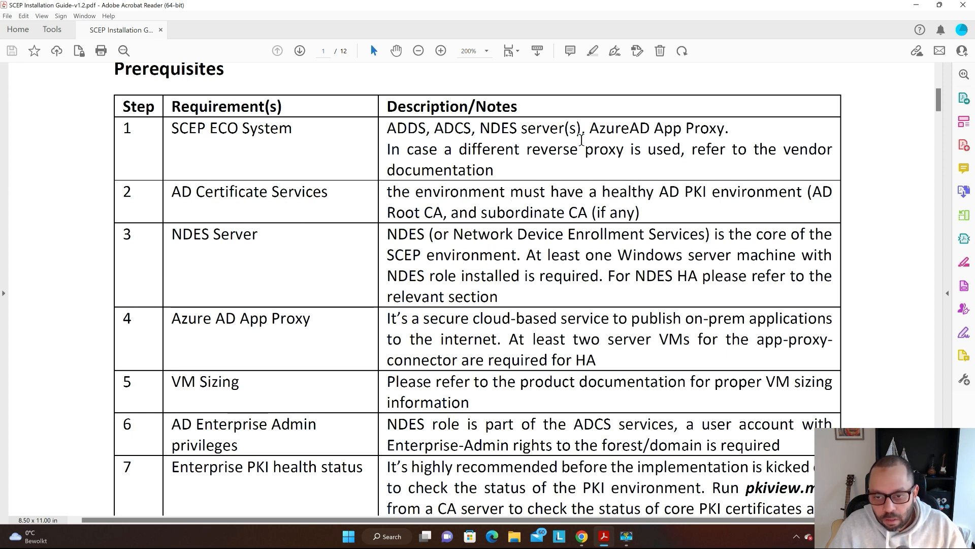
triple_click(624, 193)
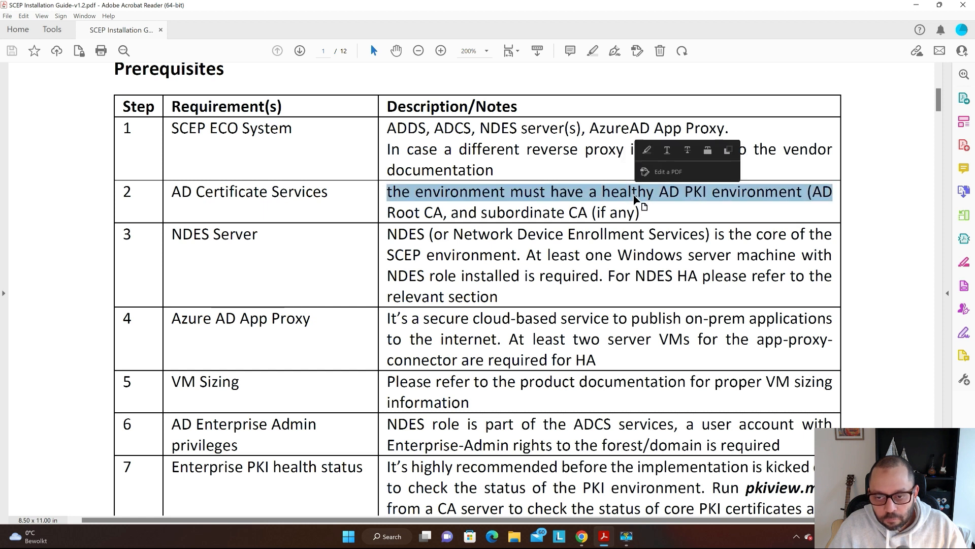
left_click(629, 195)
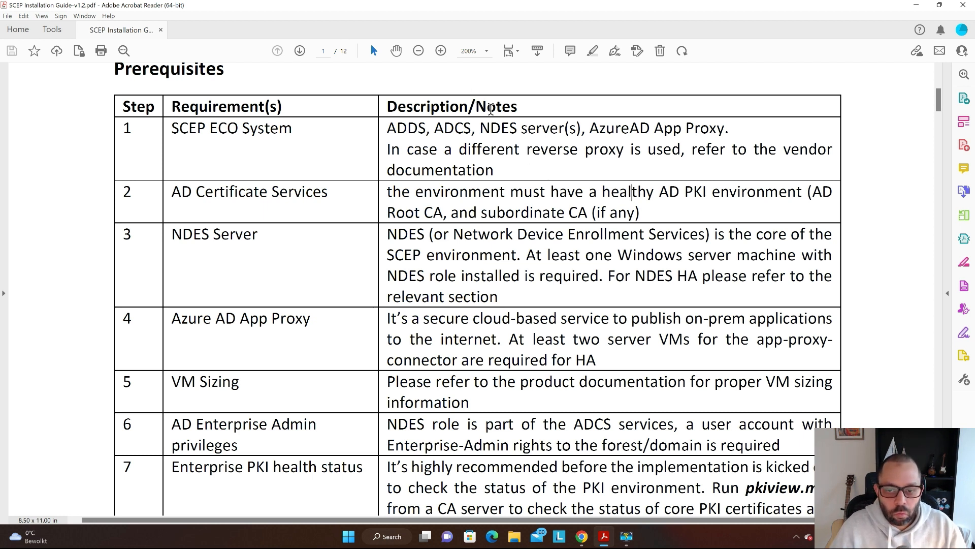
scroll(491, 111, "down", 3)
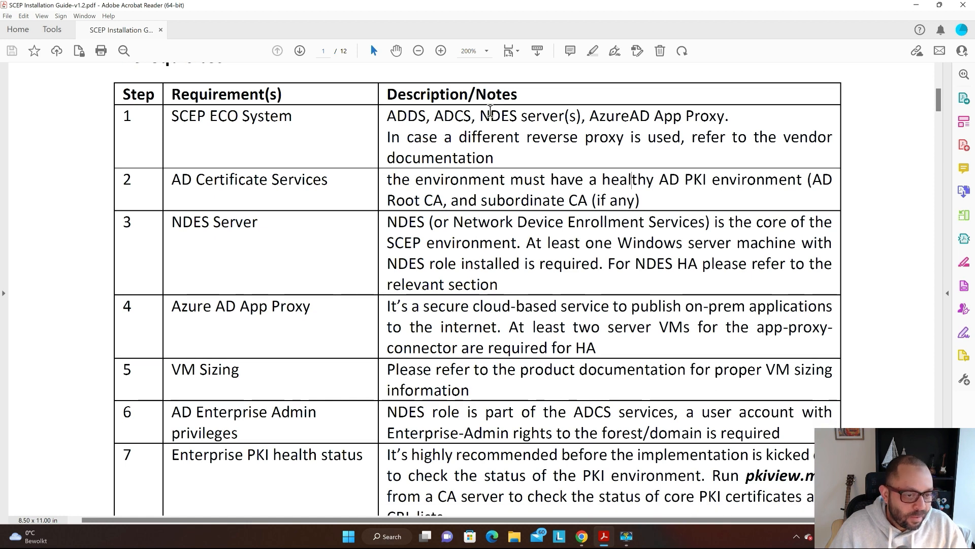
scroll(490, 111, "down", 2)
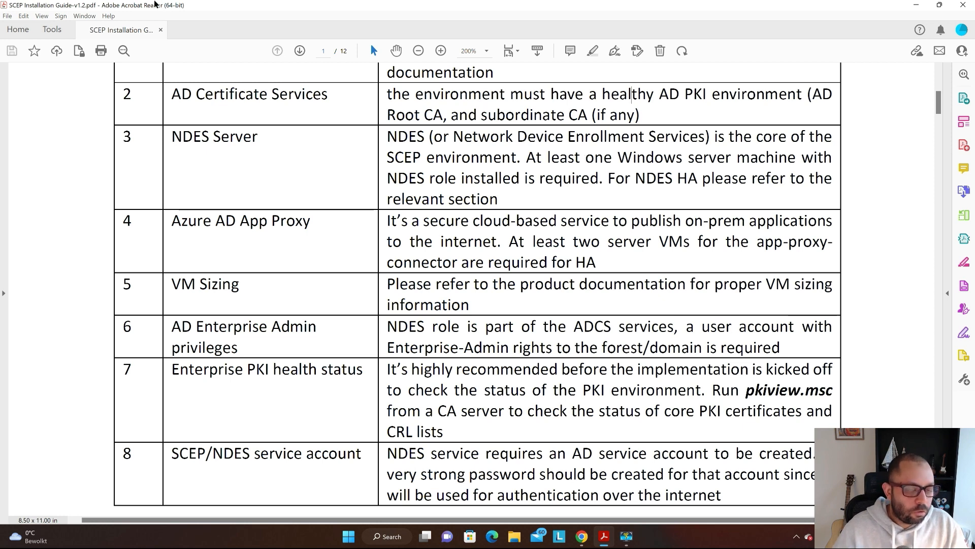
- Briefly magnify the screen, then scroll until rows Azure AD App Proxy to SCEP/NDES service account show
key("super+plus")
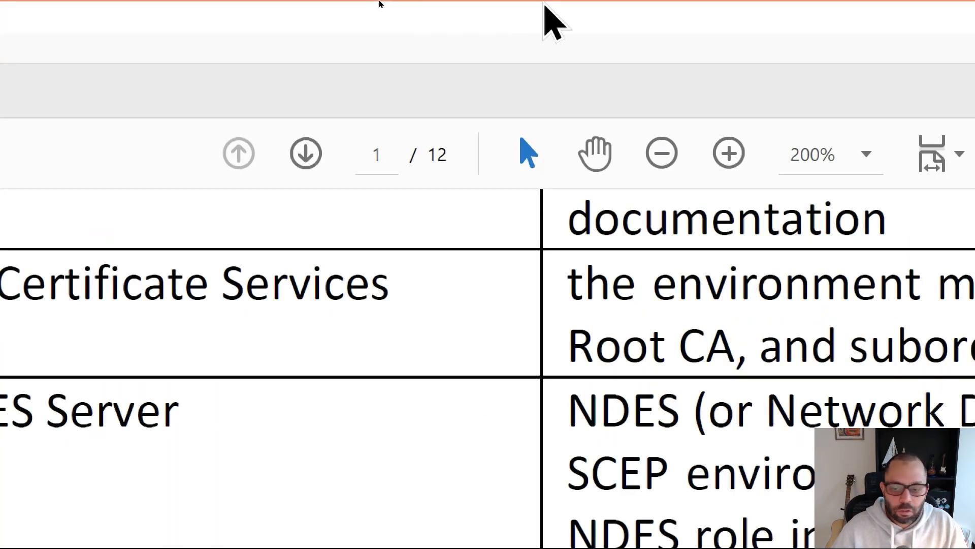
key("super+Escape")
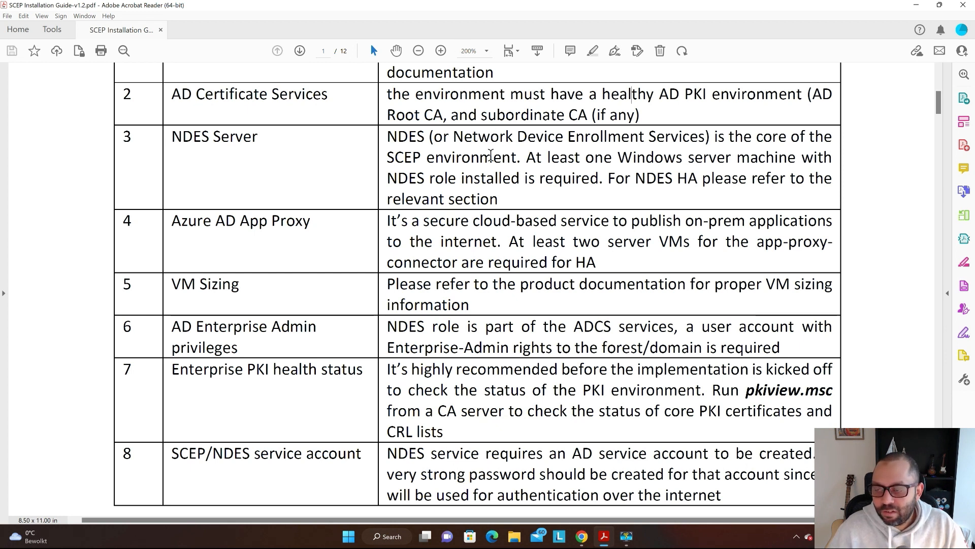
scroll(491, 155, "down", 1)
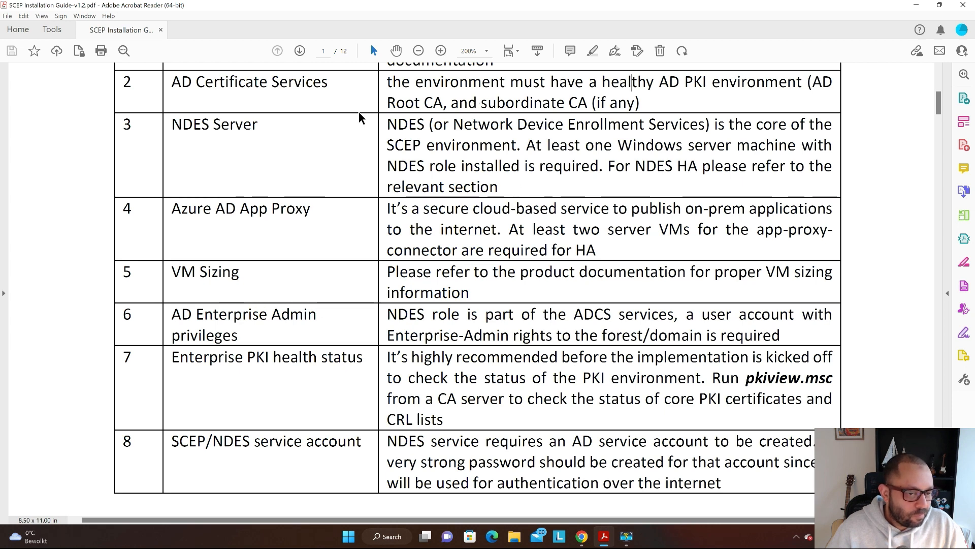
scroll(348, 118, "down", 3)
scroll(348, 119, "down", 6)
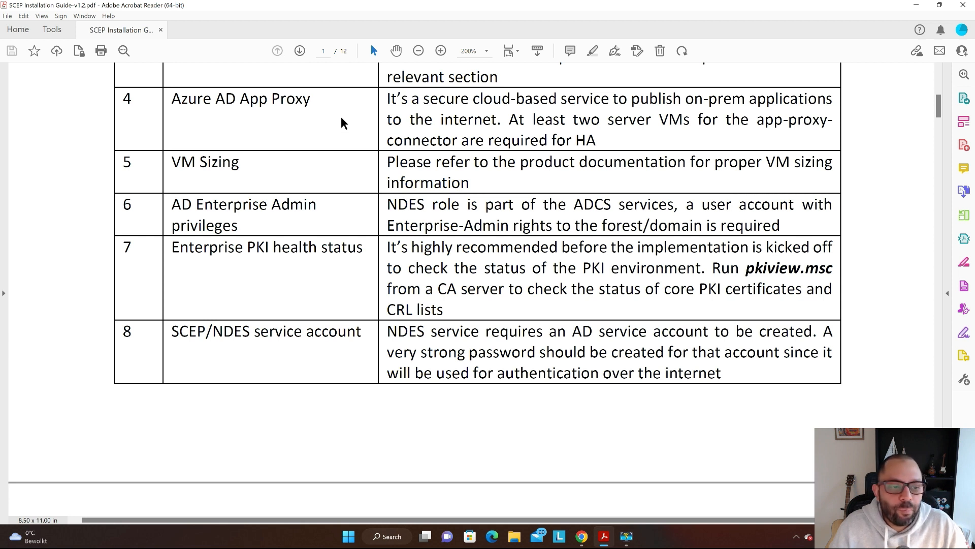
- Scroll the PDF so Prerequisites steps 5 to 8 show, with step 9 starting the next page
scroll(341, 119, "down", 2)
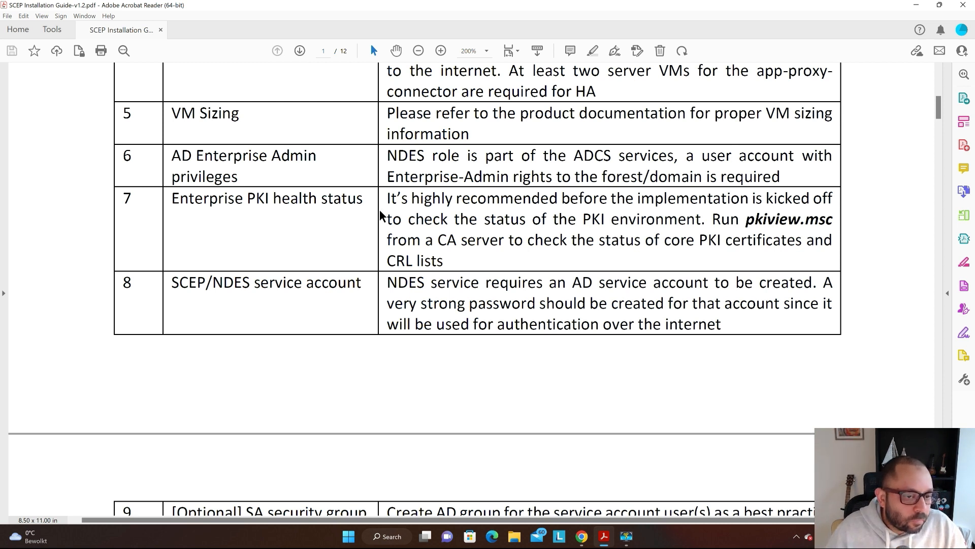
- Scroll down to reveal optional security group rows 9 and 10, then switch back to the Azure portal
scroll(380, 213, "down", 2)
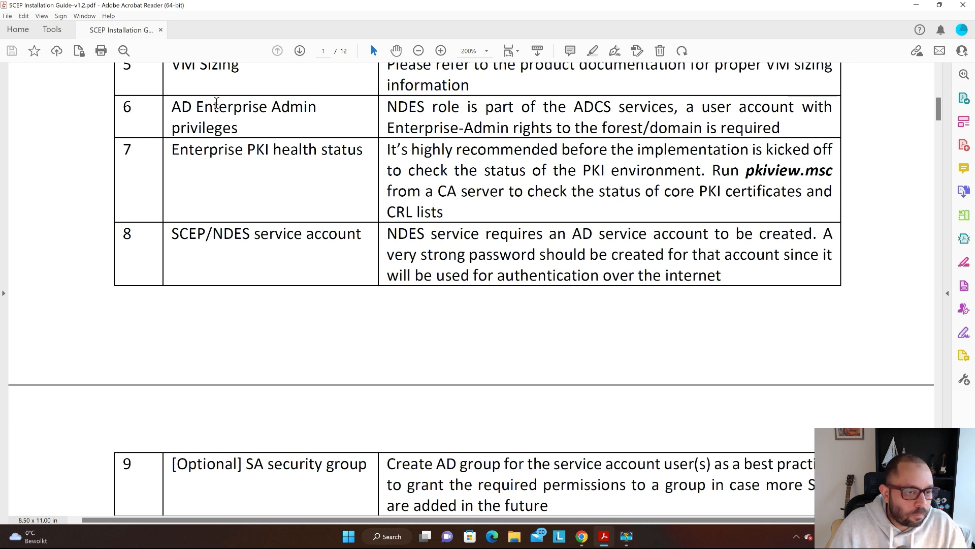
scroll(219, 116, "down", 1)
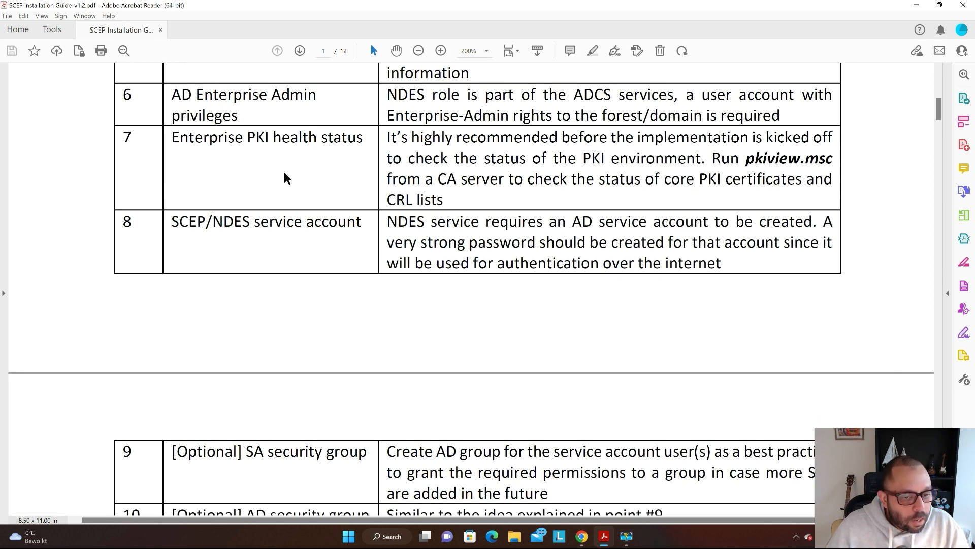
scroll(282, 174, "down", 1)
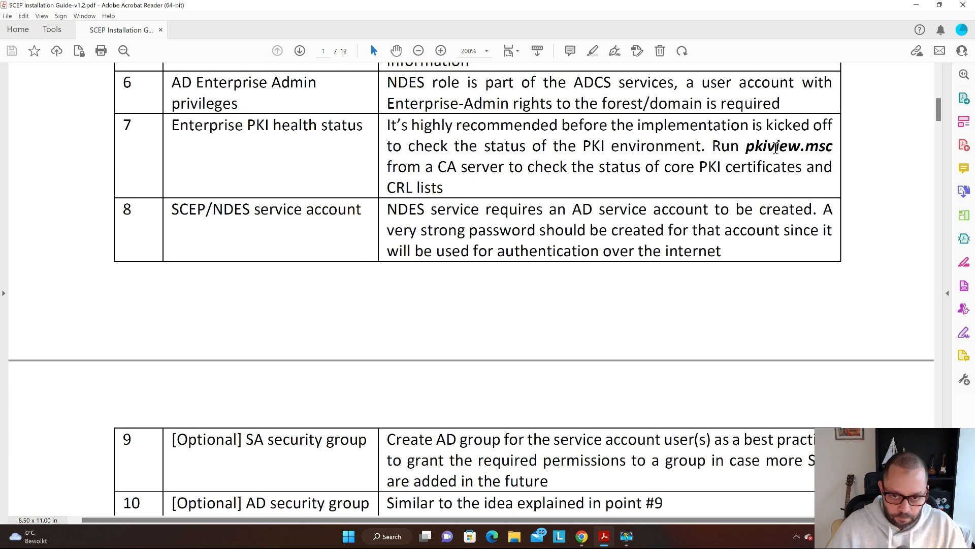
scroll(742, 132, "down", 1)
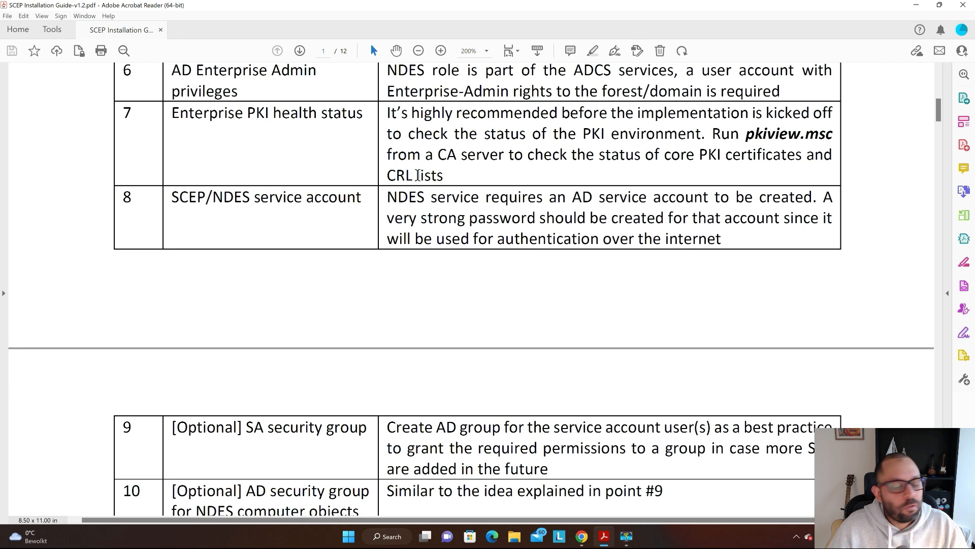
key("alt+Tab")
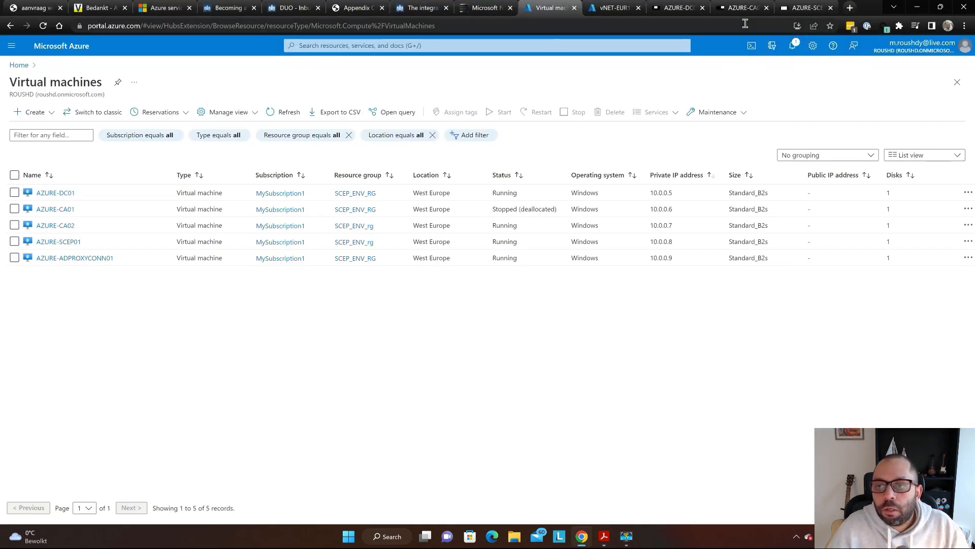
- Switch to the AZURE-CA02 Bastion session showing Issued Certificates and nudge the certsrv window up-left
key("ctrl+Tab")
key("ctrl+Tab")
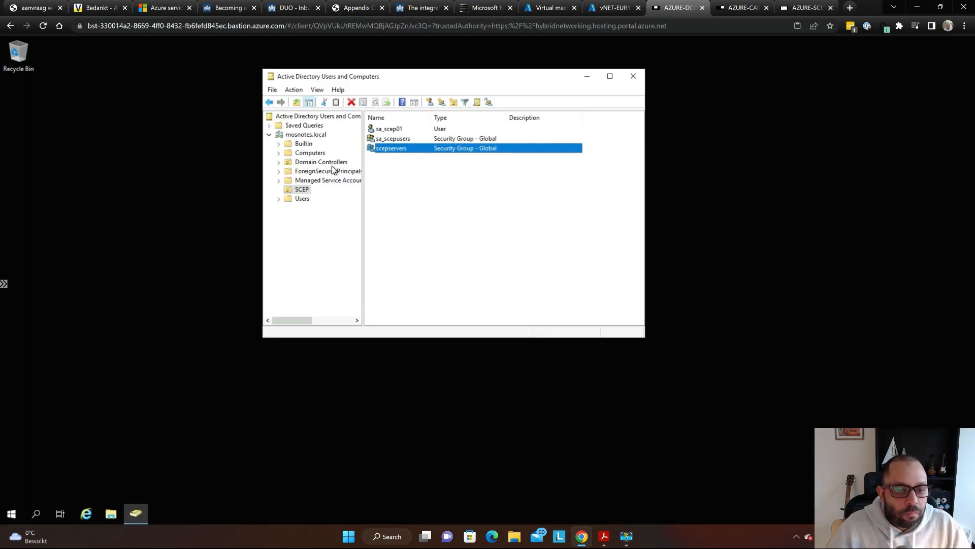
key("ctrl+Tab")
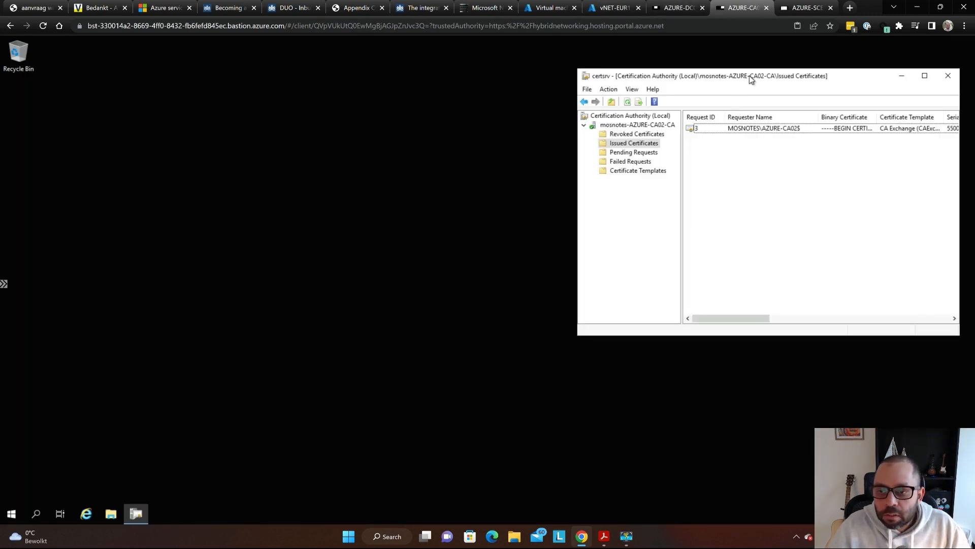
left_click_drag(776, 79, 763, 63)
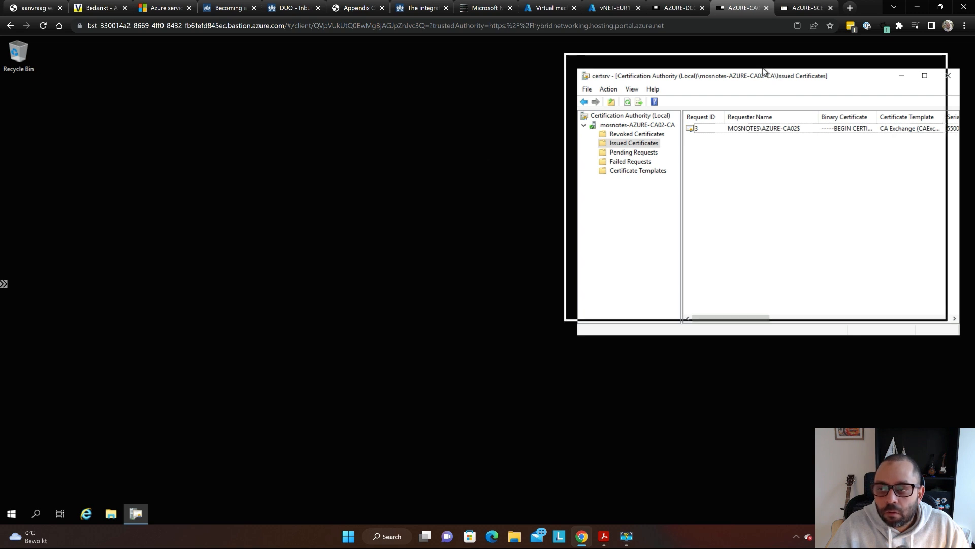
- Try searching the remote Start menu, clearing the text mistyped in the wrong keyboard layout
left_click(12, 514)
type("قعى")
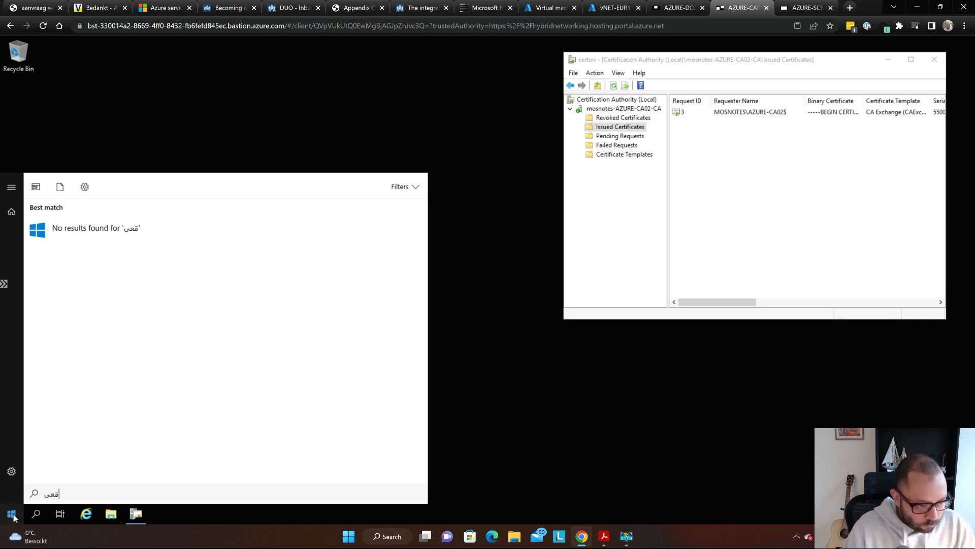
type("شقع")
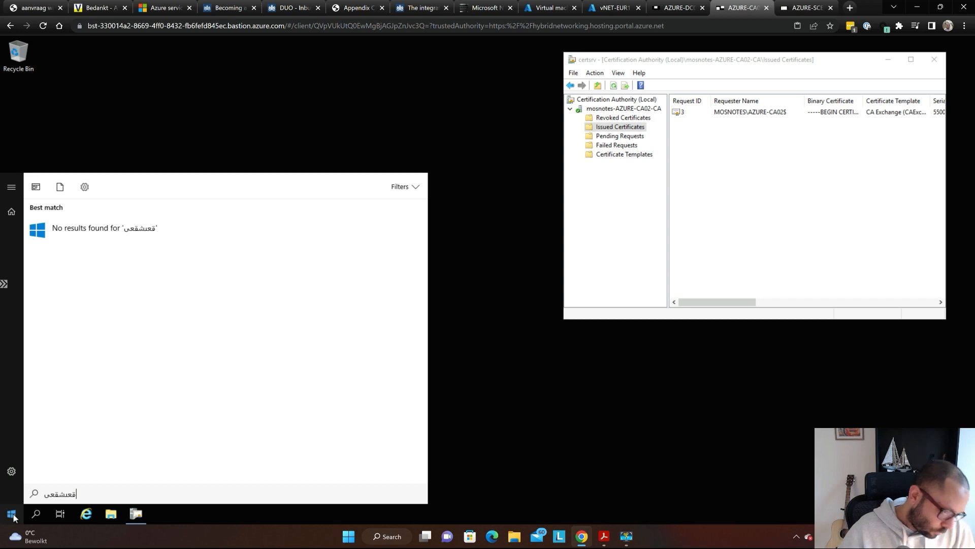
left_click(12, 514)
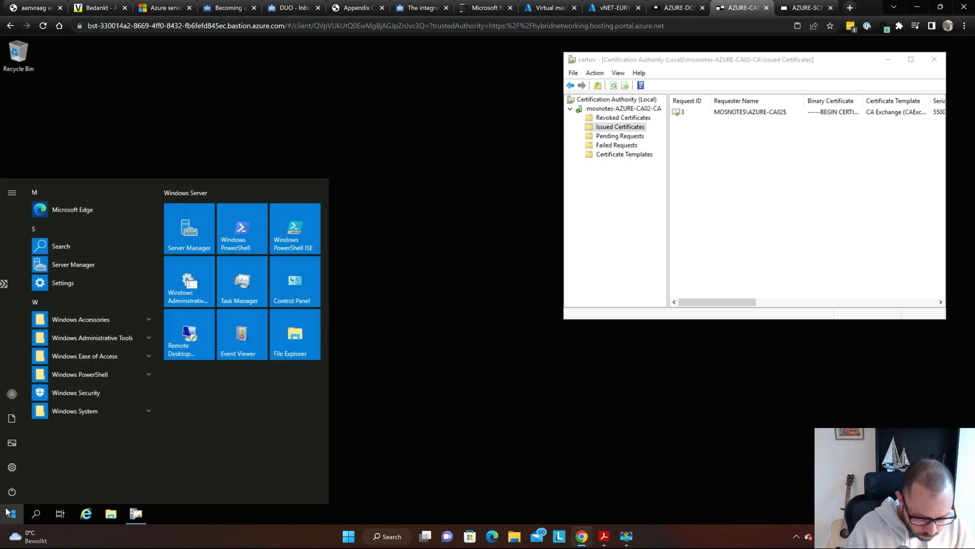
type("قعی")
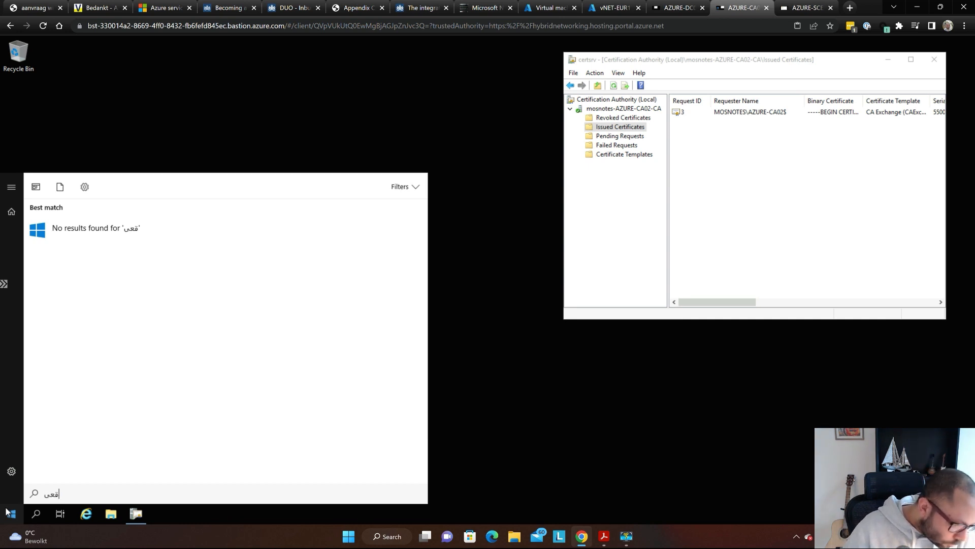
left_click(8, 510)
key("super+plus")
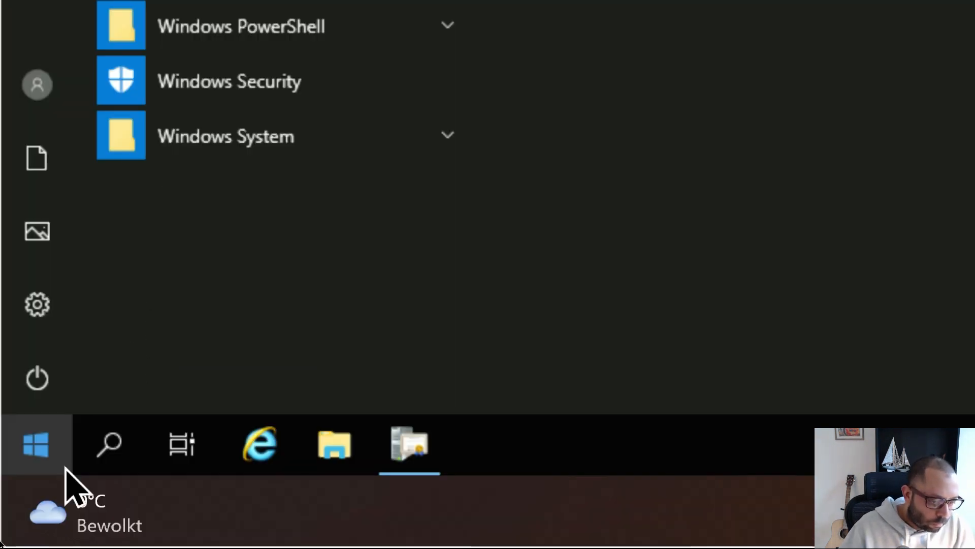
left_click(15, 516)
left_click(29, 450)
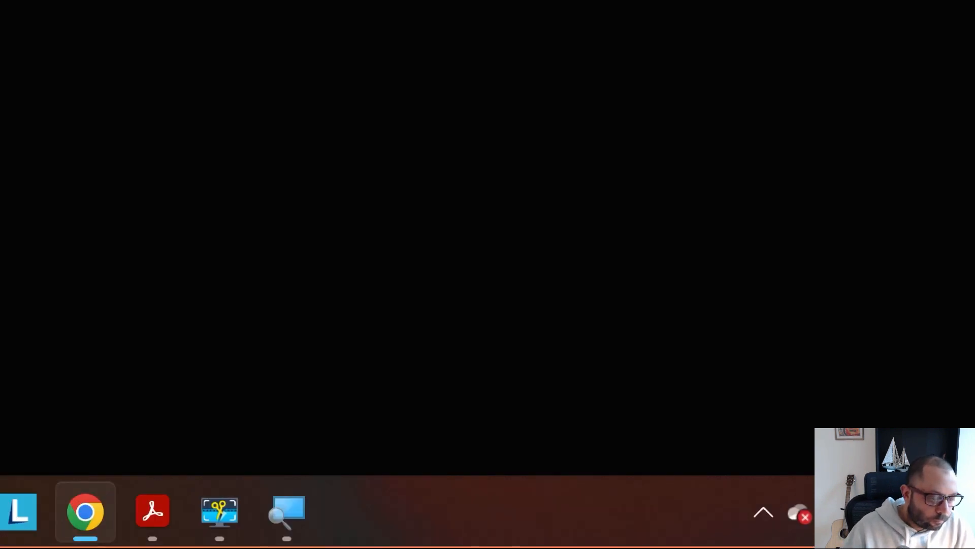
key("super+Escape")
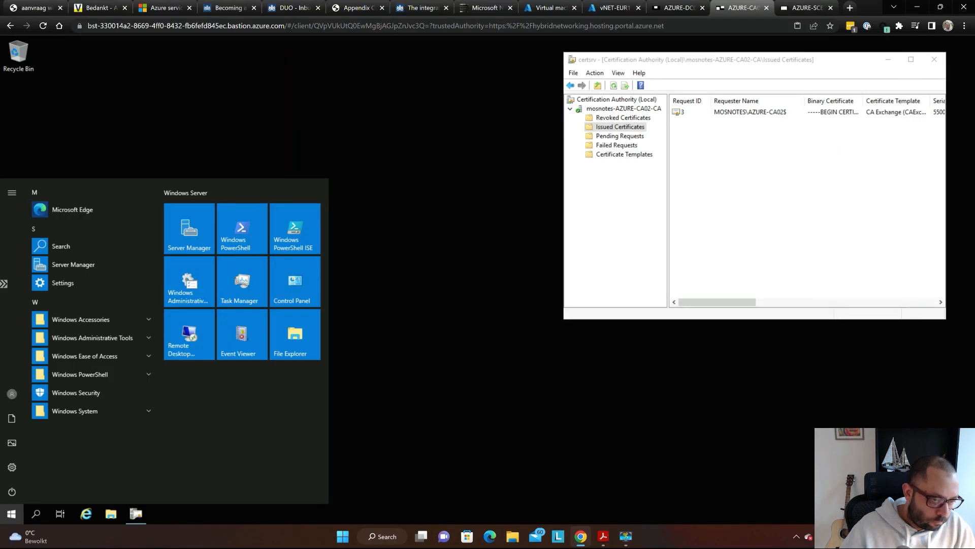
type("قعى")
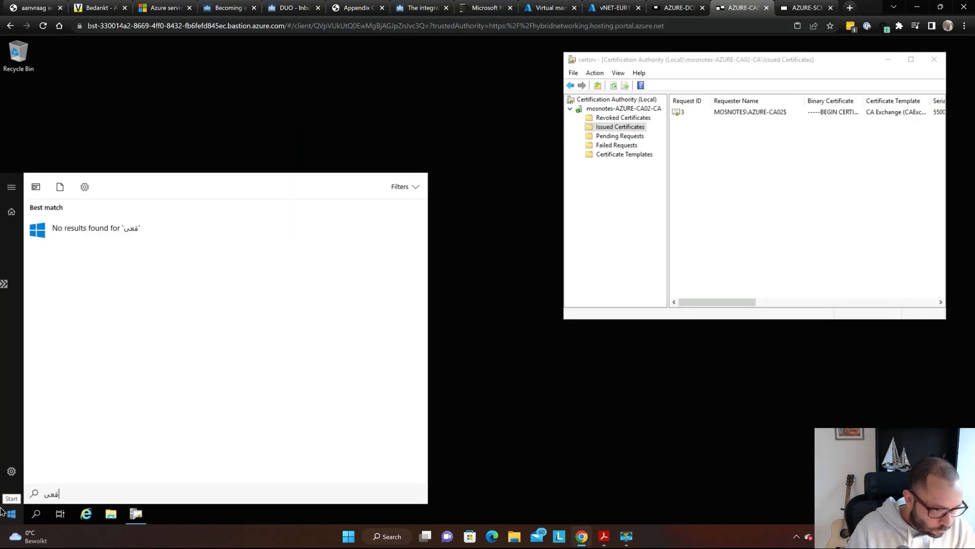
type("شق")
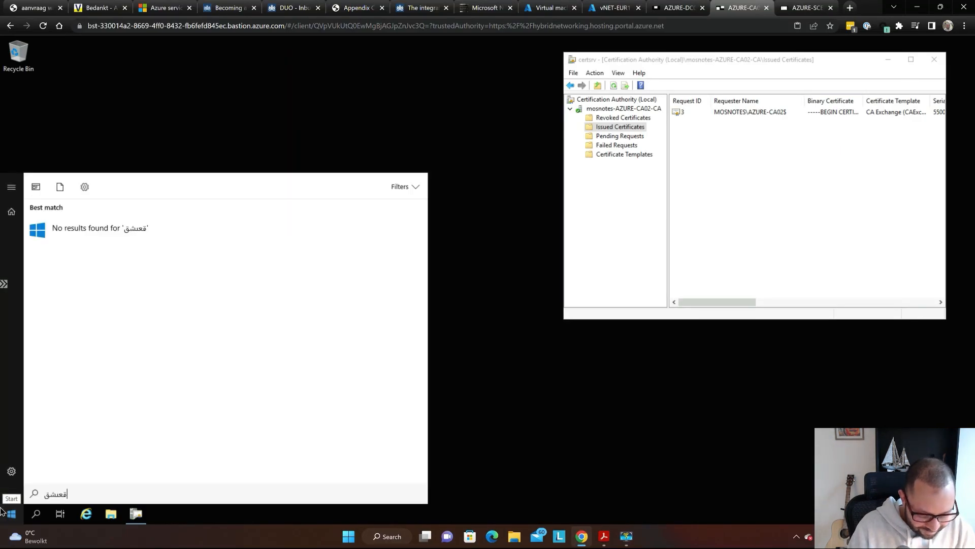
type("عىش")
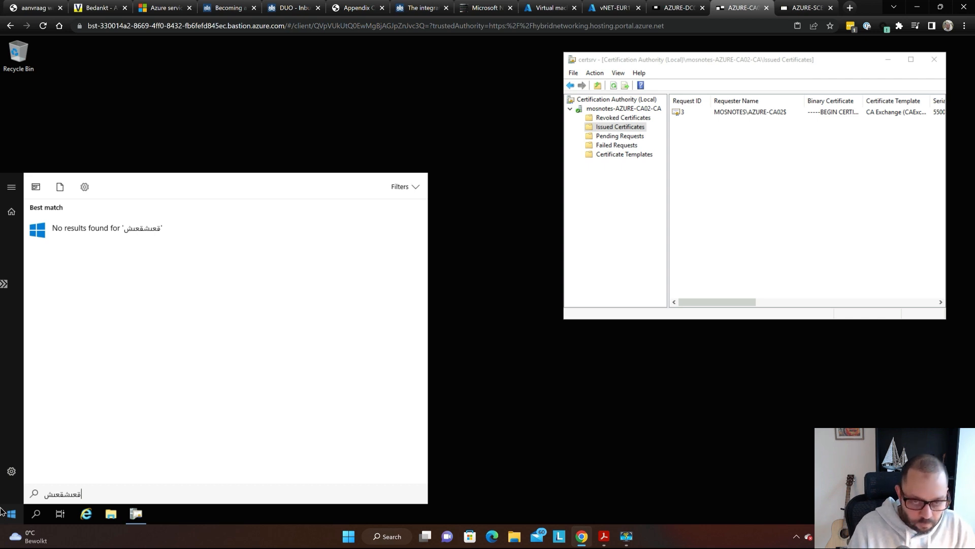
left_click(18, 511)
- Launch Run and execute pkiview.msc to open the Enterprise PKI console
type("run")
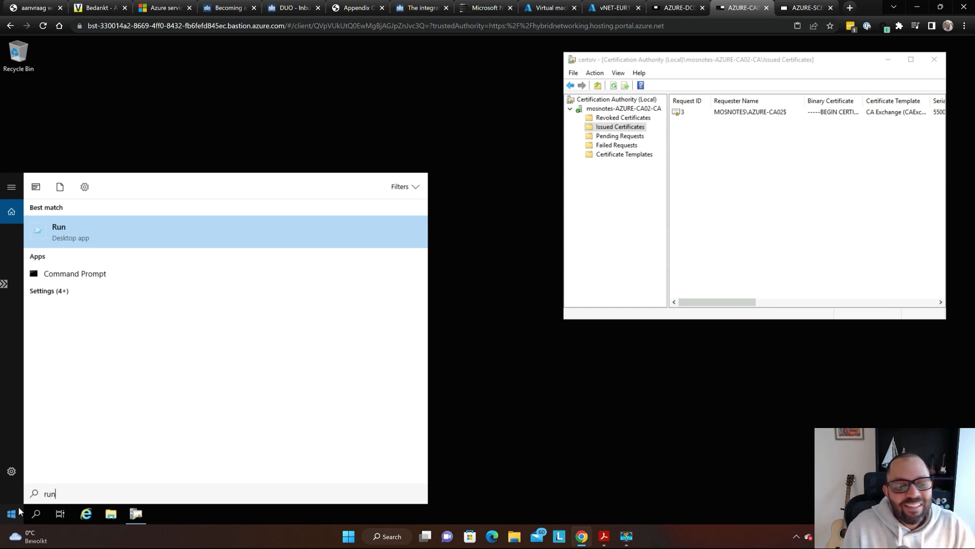
key("Return")
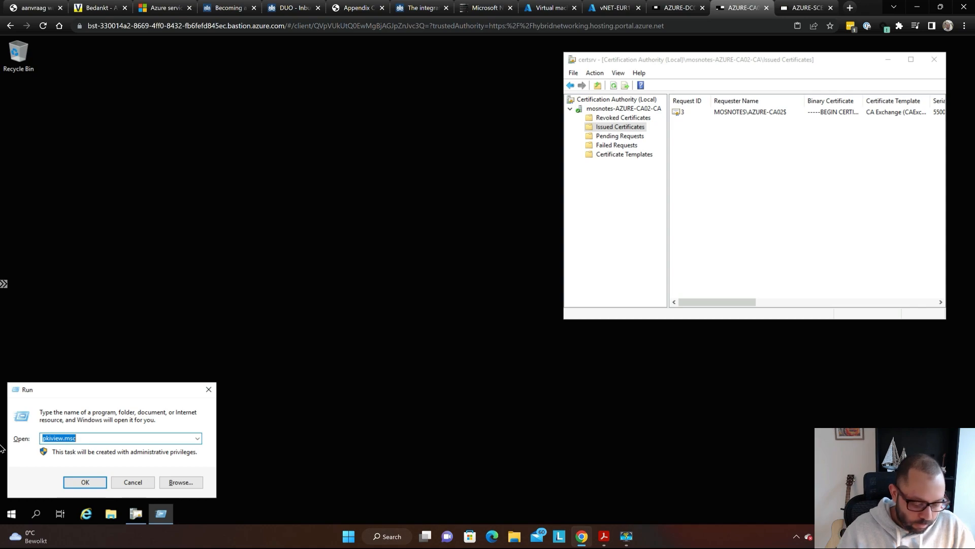
key("super+plus")
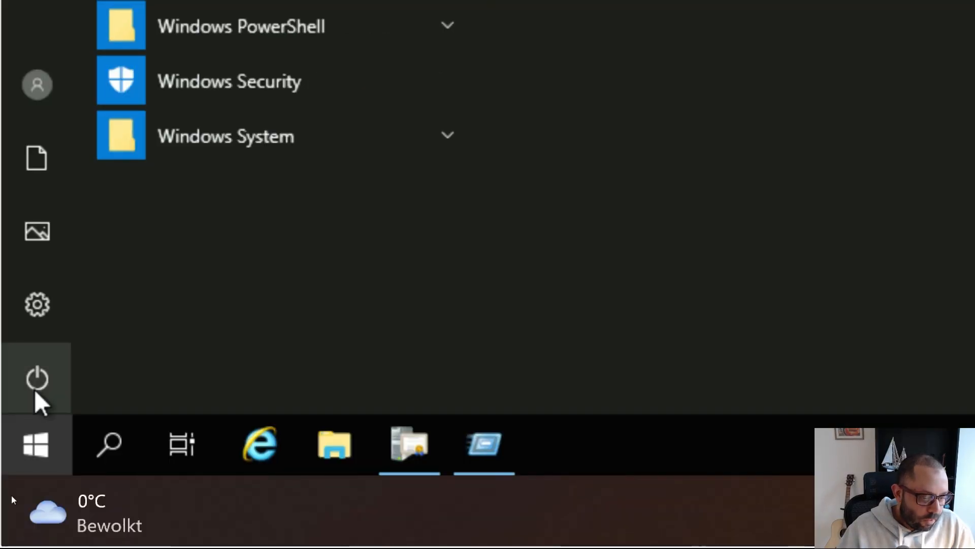
key("super")
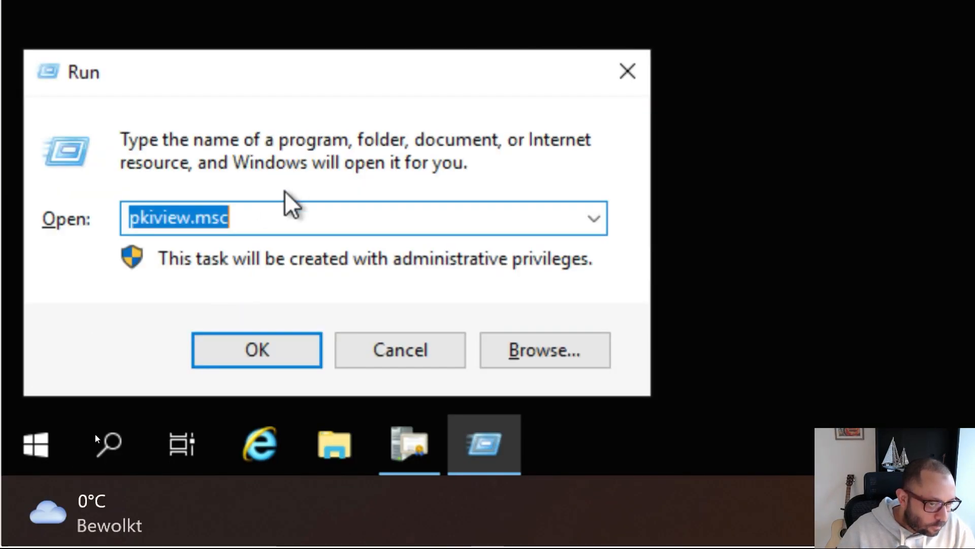
left_click(298, 222)
key("Return")
key("super+minus")
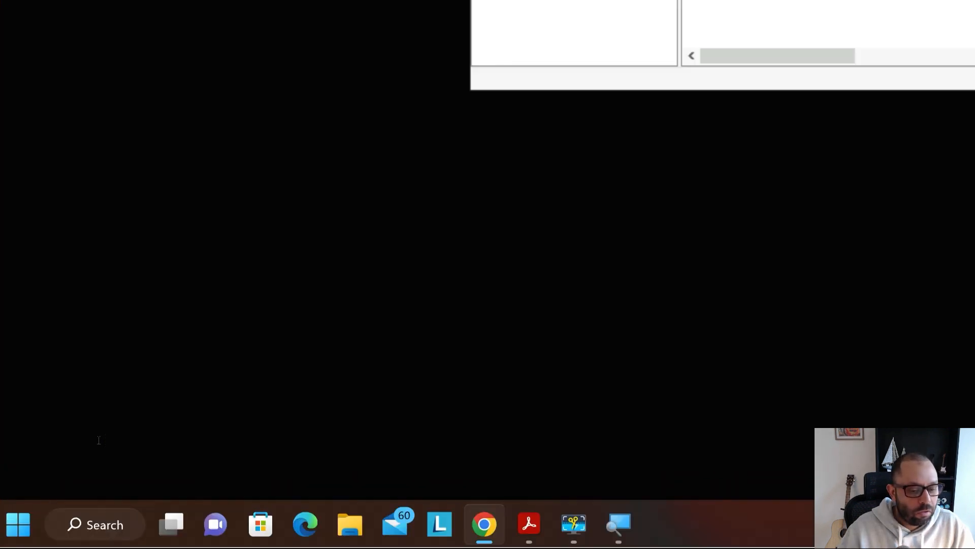
key("super+minus")
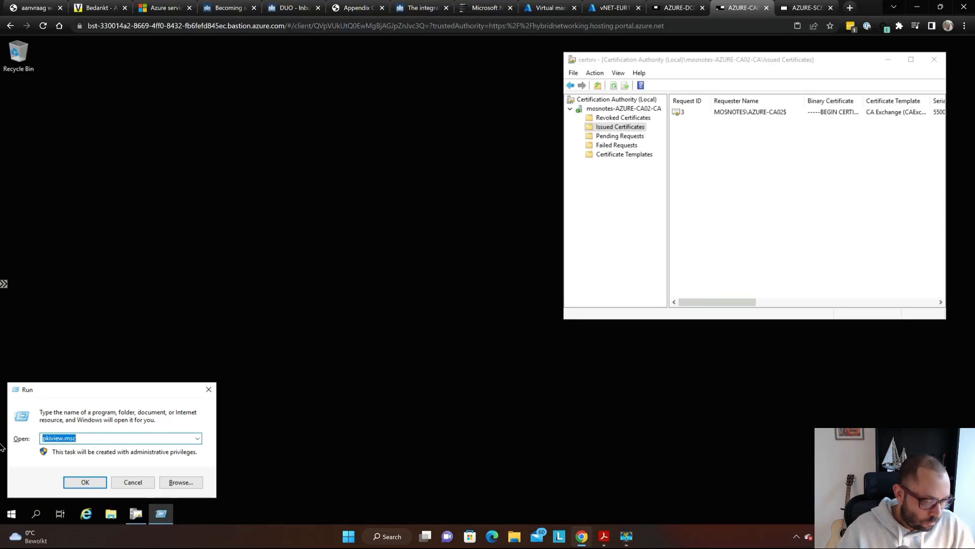
key("Return")
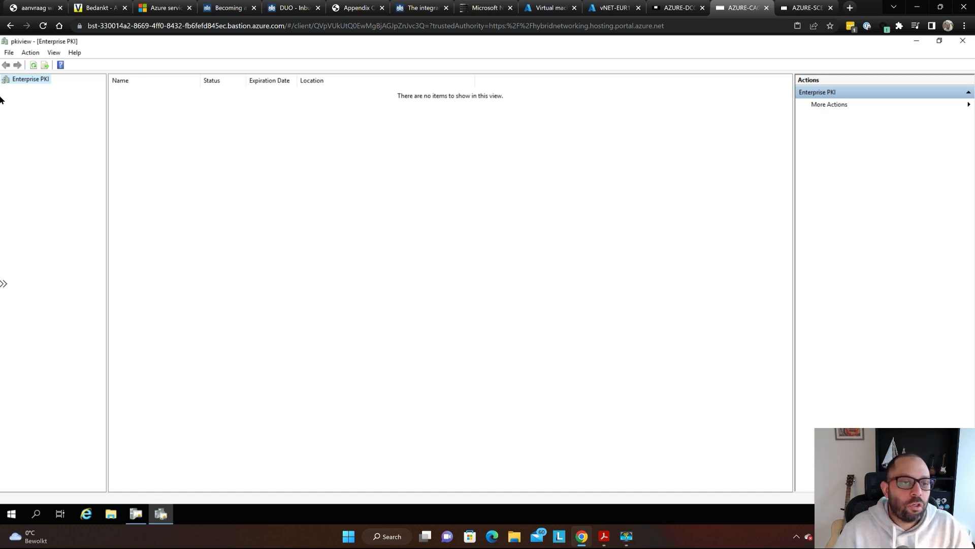
key("super")
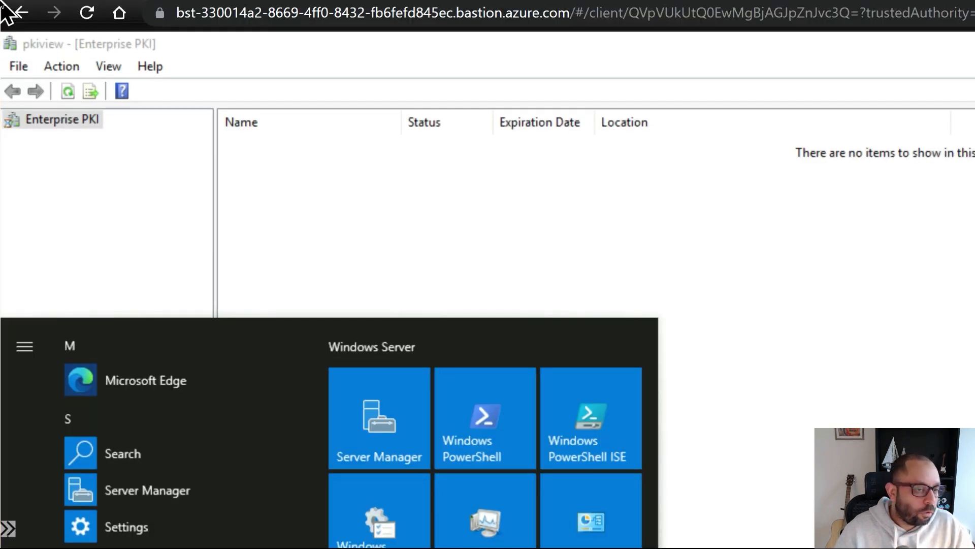
- Refresh Enterprise PKI via Action > Refresh and widen the tree pane to show mosnotes-AZURE-CA01-CA
left_click(221, 254)
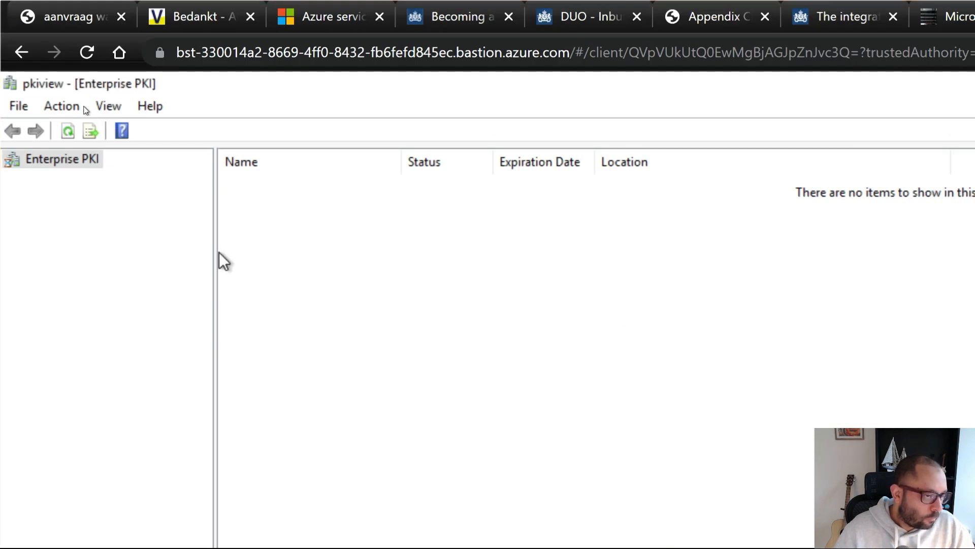
left_click(61, 108)
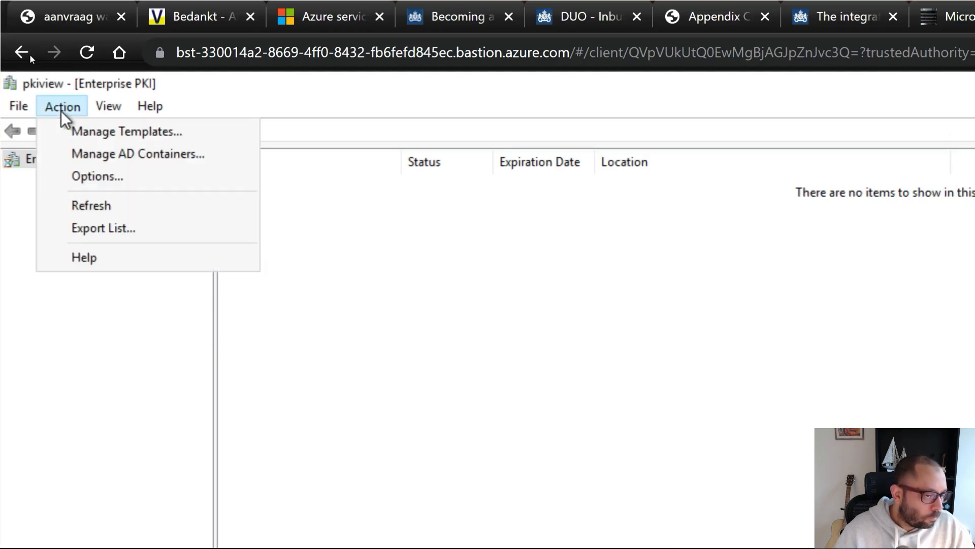
left_click(142, 204)
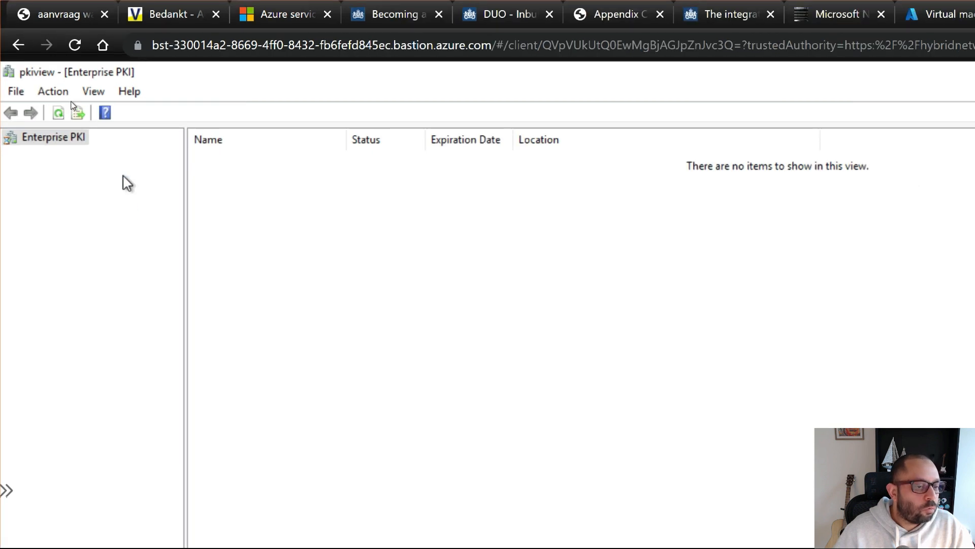
key("super")
left_click(217, 220)
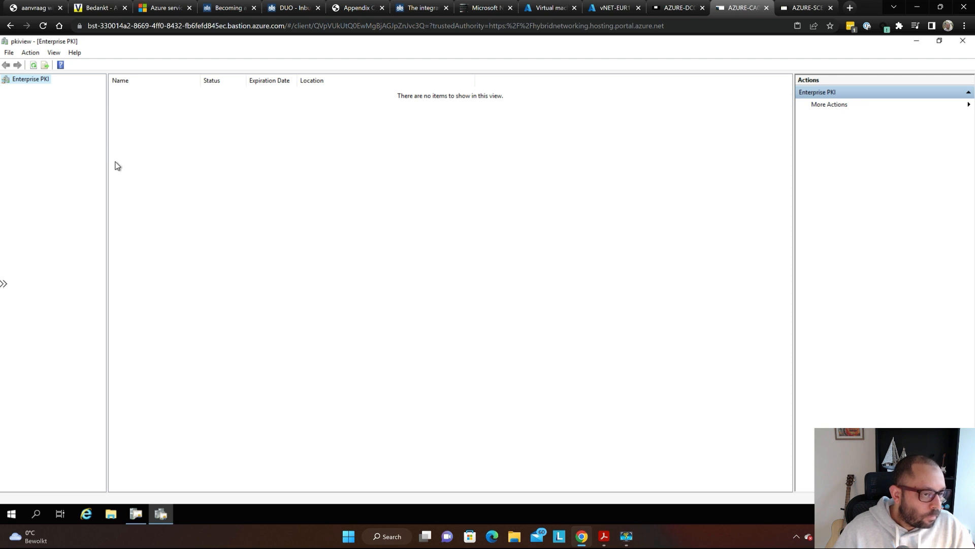
left_click_drag(107, 160, 190, 160)
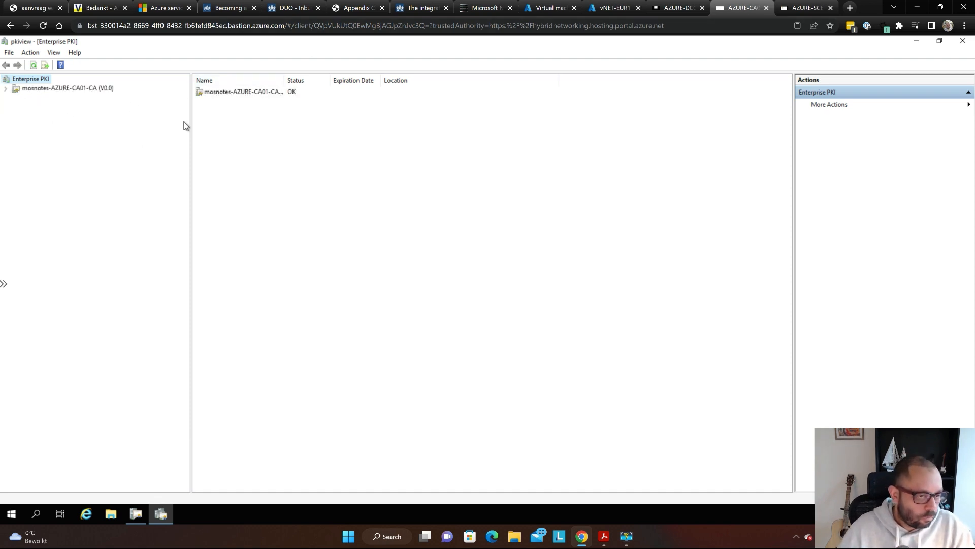
- Expand and select mosnotes-AZURE-CA01-CA to show subordinate CA02 and its CA Certificate, both OK
key("super")
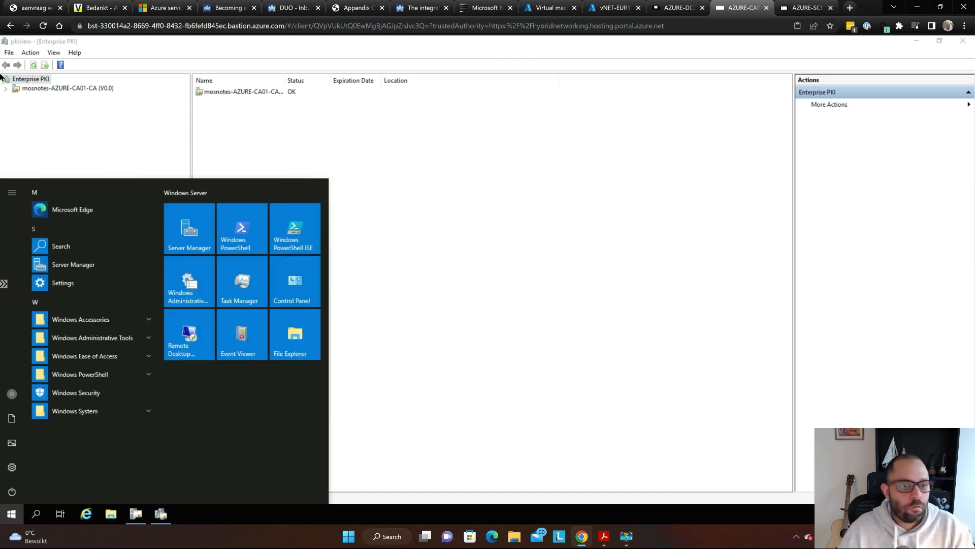
left_click(37, 160)
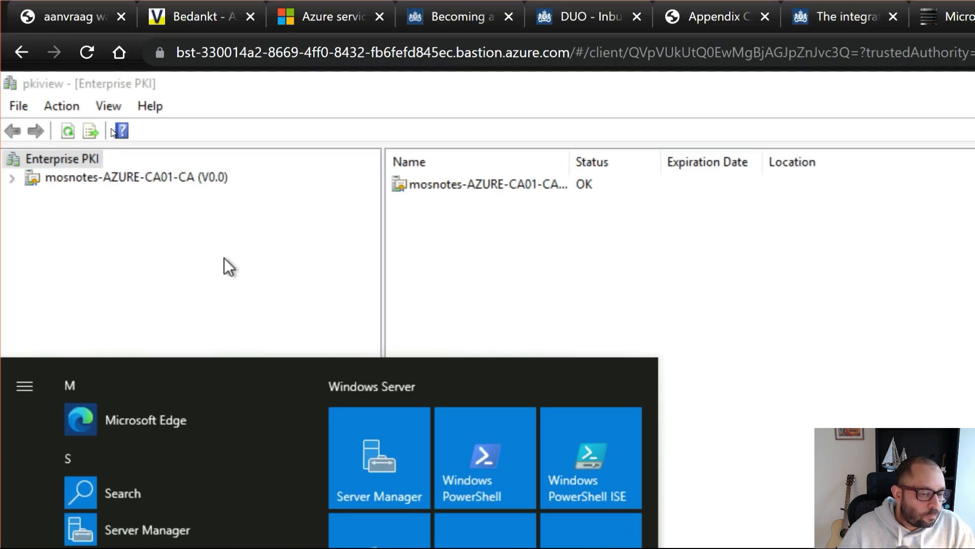
left_click(224, 258)
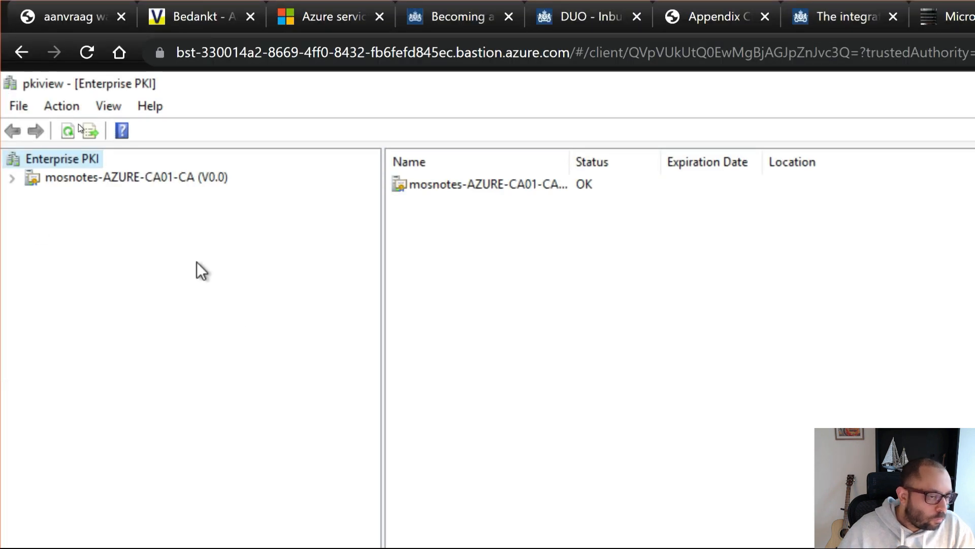
left_click(12, 178)
left_click(198, 174)
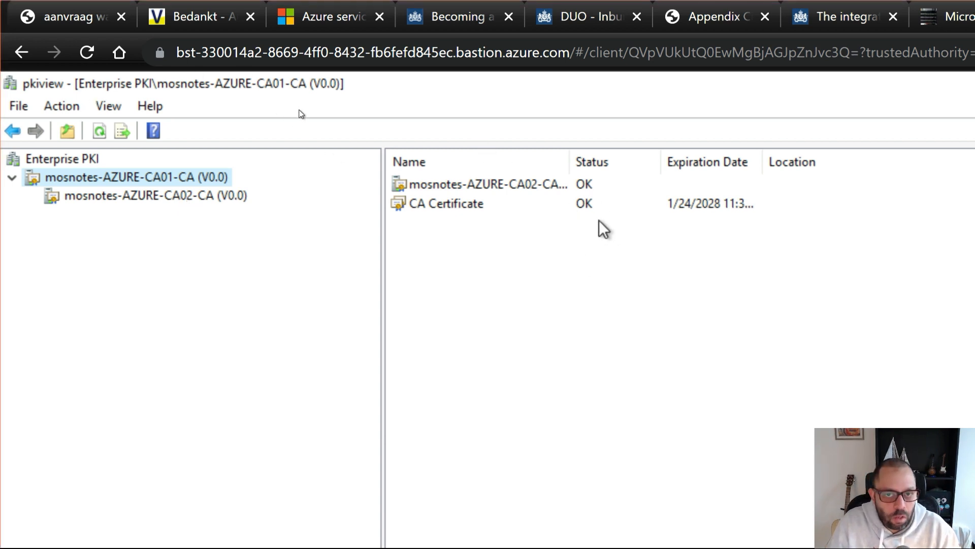
key("super")
key("super")
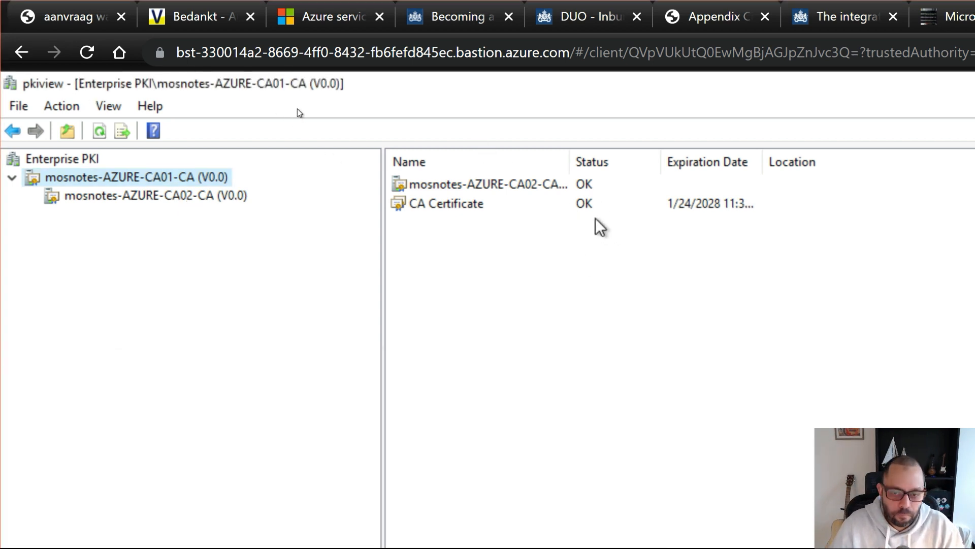
key("super+minus")
left_click(194, 136)
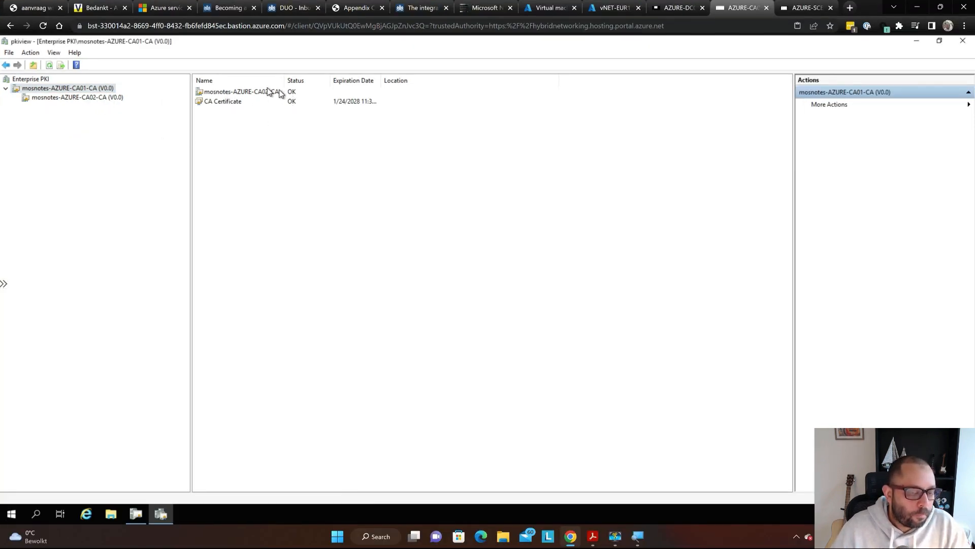
- Select mosnotes-AZURE-CA02-CA to review its CA Certificate, AIA, CDP and DeltaCRL entries, glancing at the PDF
left_click(117, 98)
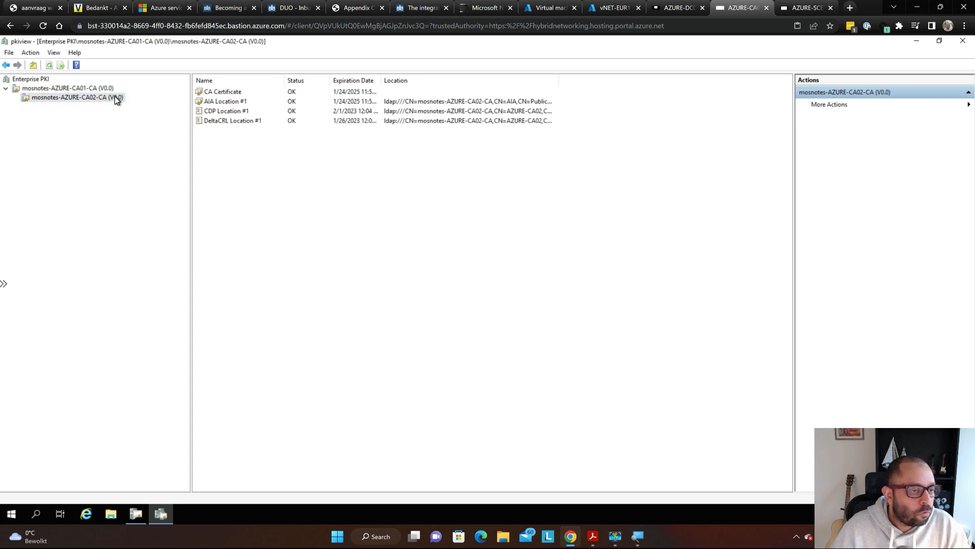
key("super")
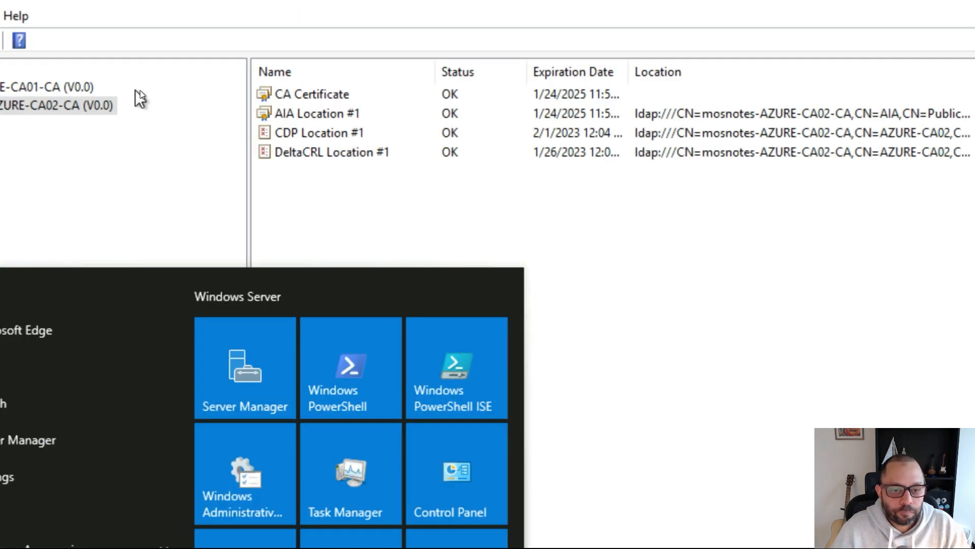
left_click(267, 221)
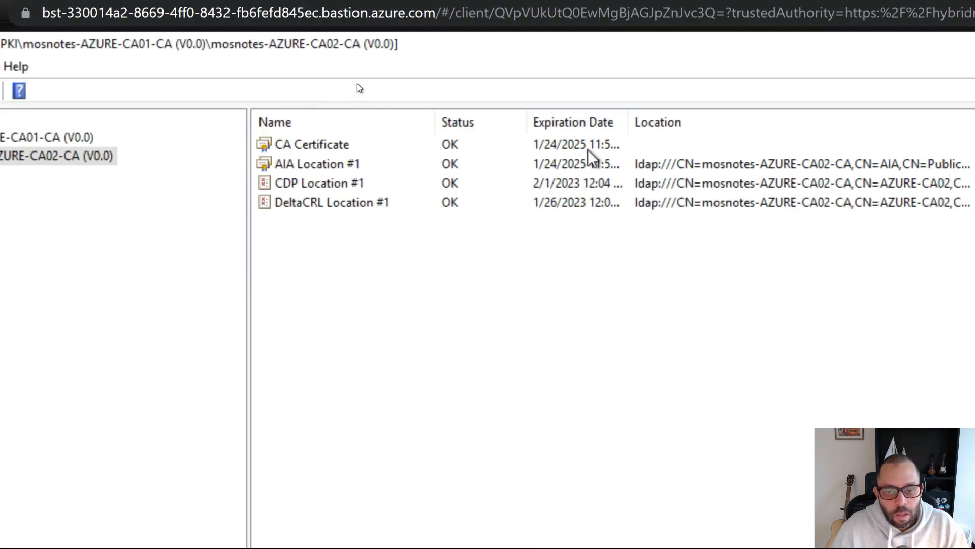
left_click(499, 204)
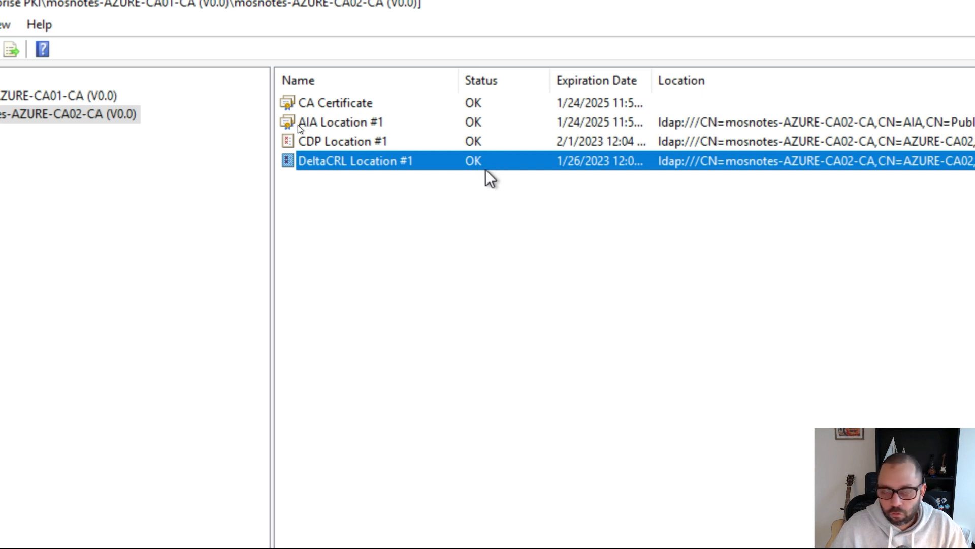
key("super")
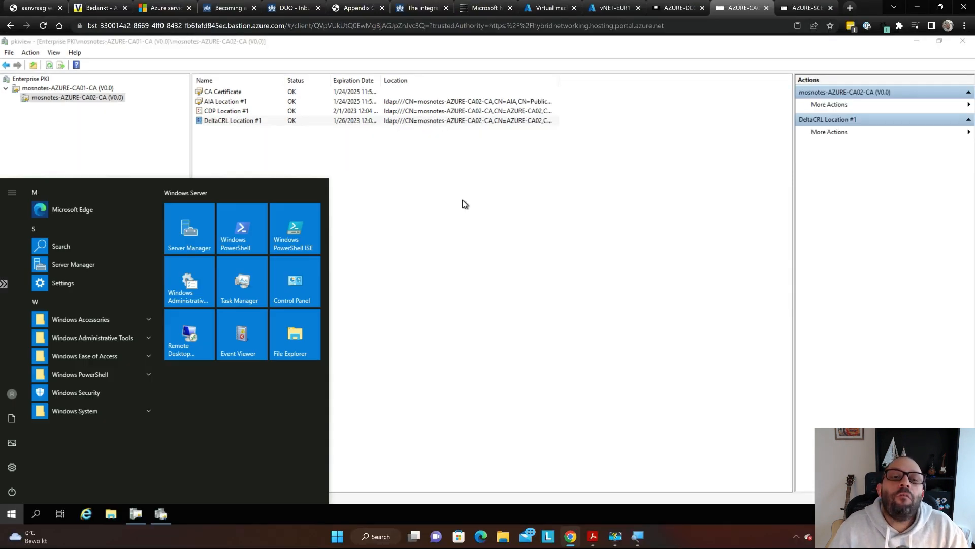
left_click(464, 204)
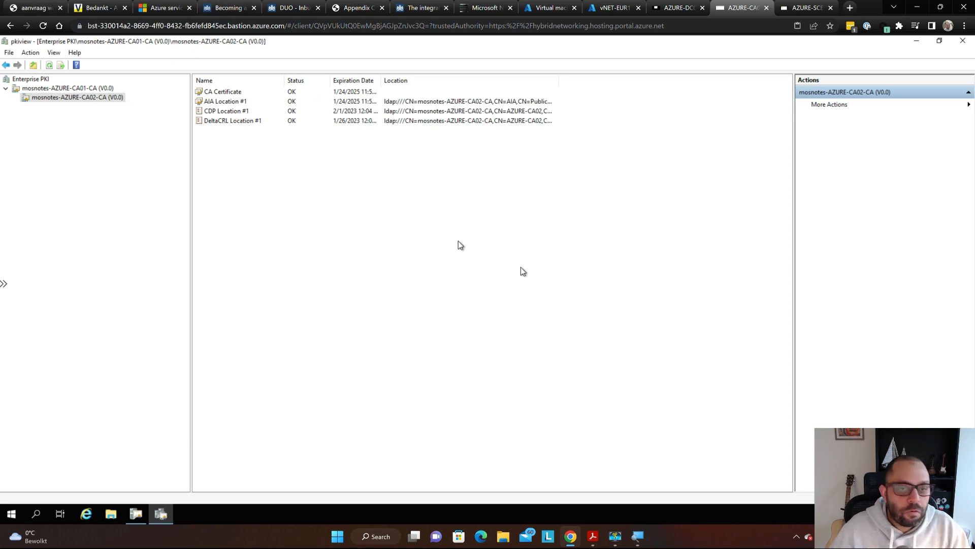
key("alt+Tab")
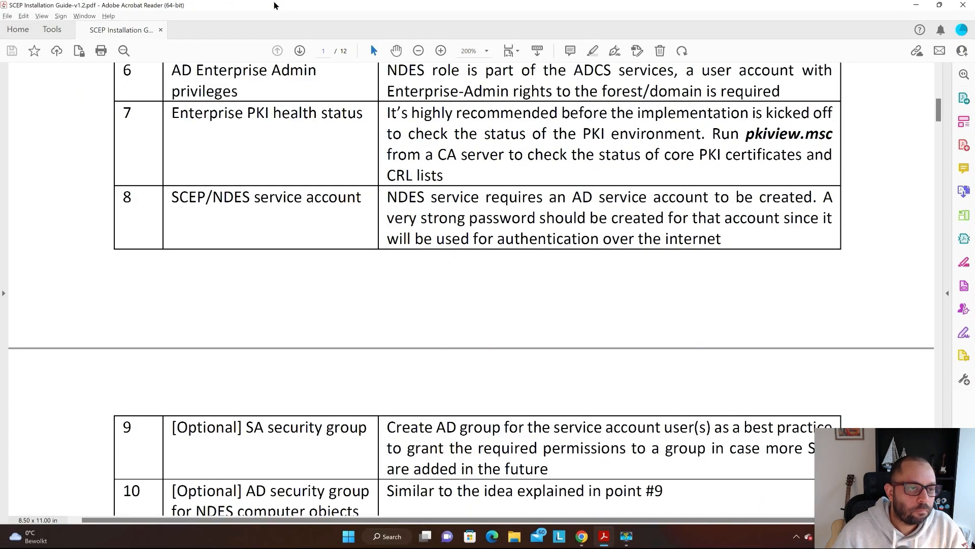
key("alt+Tab")
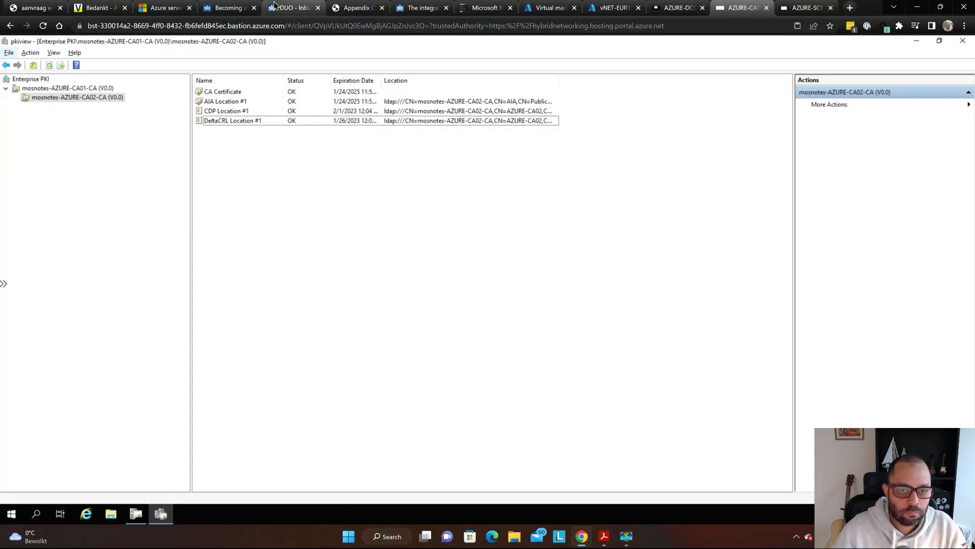
- Back in the SCEP guide, scroll to item 8 and highlight the service account and strong password requirement
key("alt+Tab")
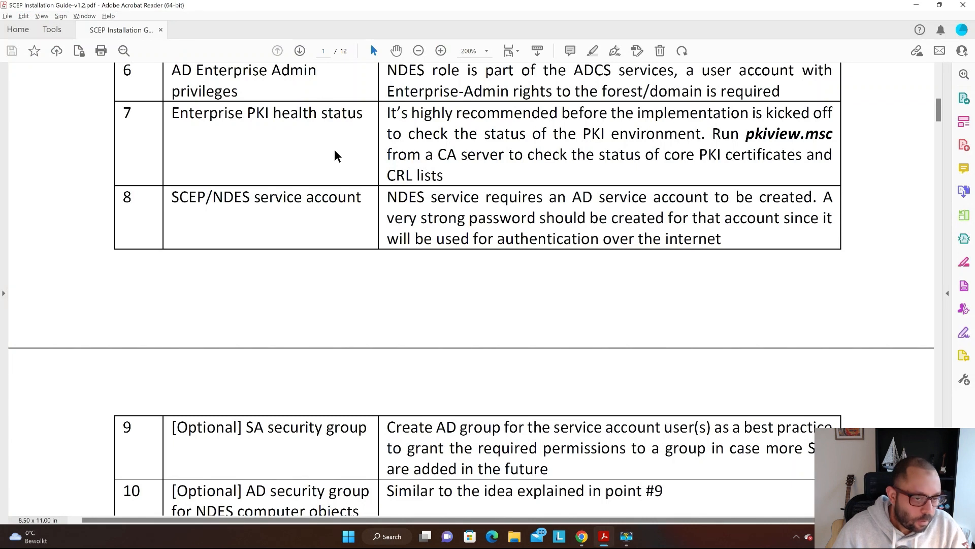
scroll(497, 200, "down", 3)
scroll(498, 200, "down", 1)
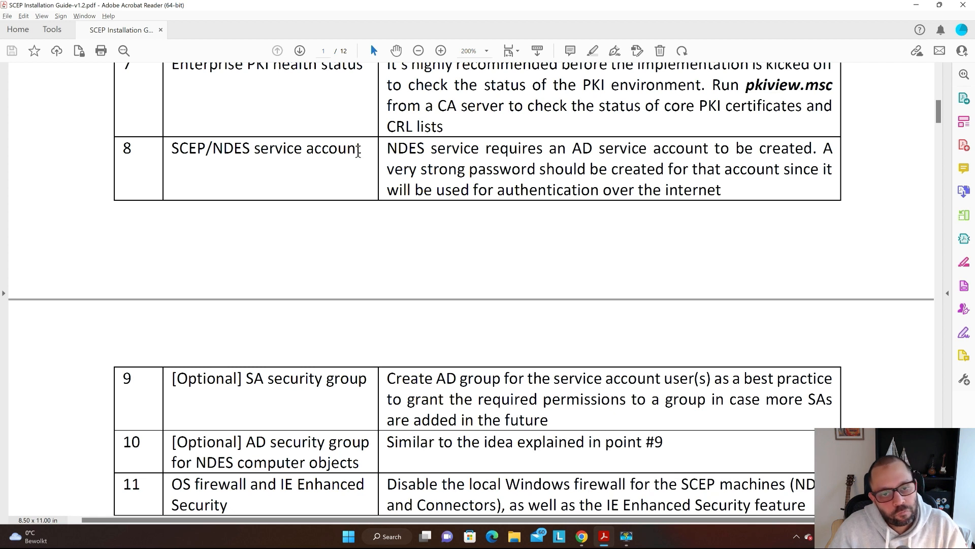
double_click(421, 147)
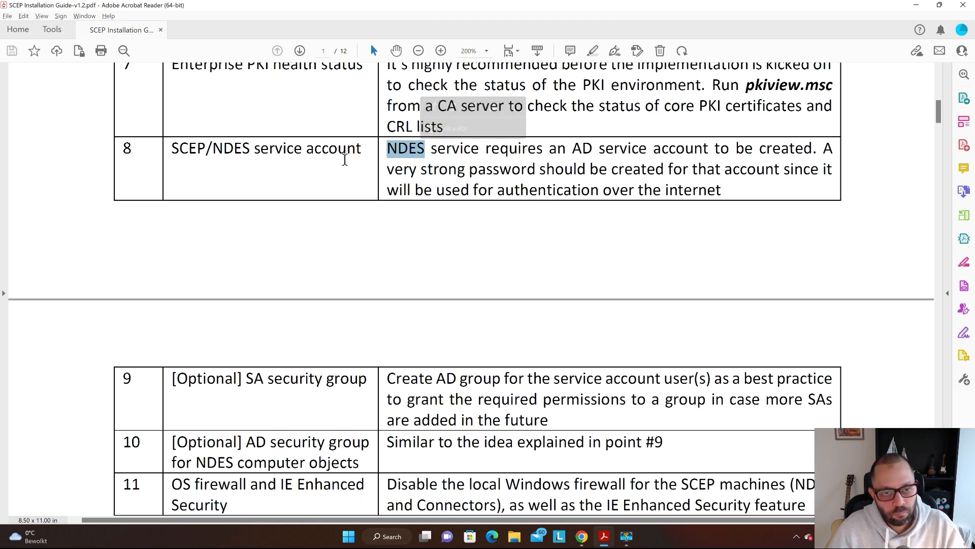
left_click(577, 148)
left_click_drag(573, 148, 663, 169)
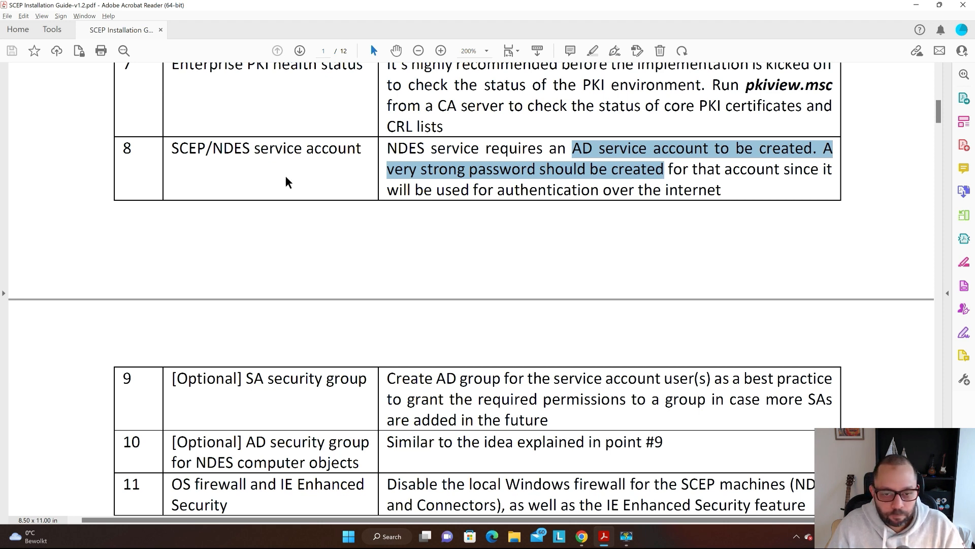
- Scroll to rows 8–10, highlight 'AD security group' in item 10, then switch to the remote session
left_click(485, 164)
scroll(487, 161, "down", 1)
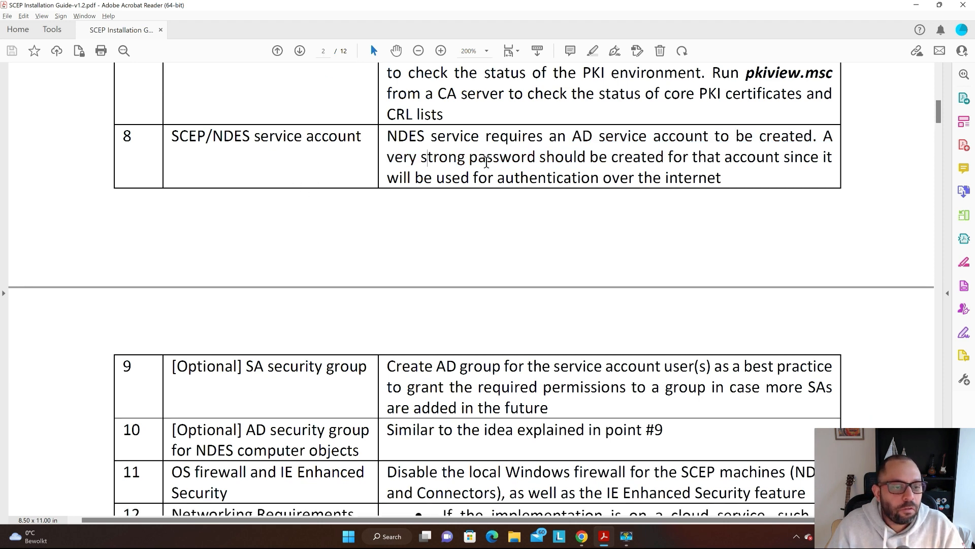
scroll(486, 161, "down", 1)
scroll(476, 159, "down", 1)
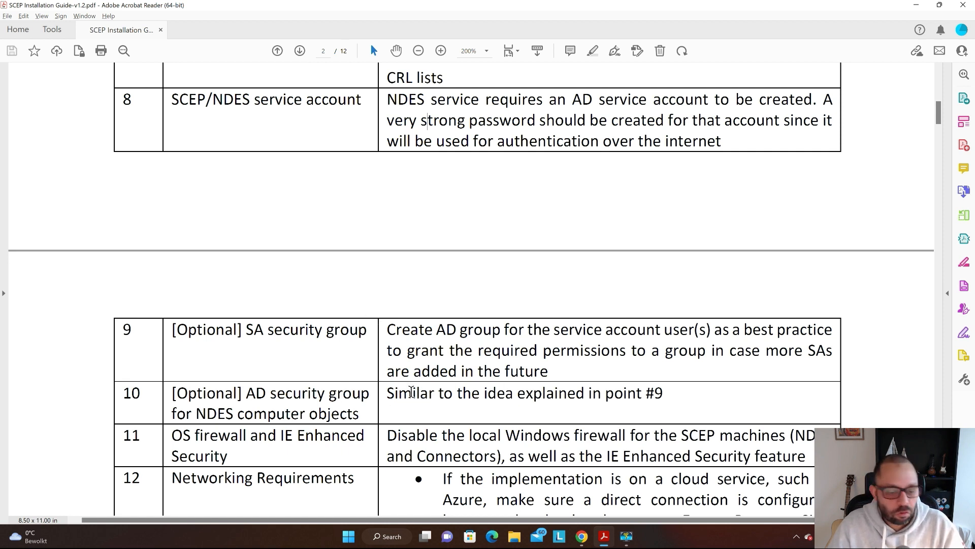
left_click_drag(368, 395, 283, 398)
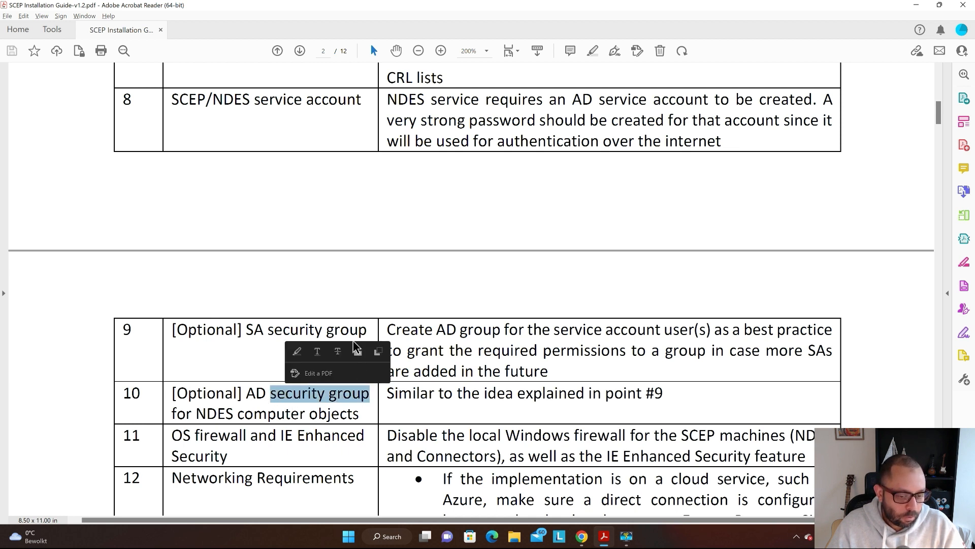
left_click(361, 324)
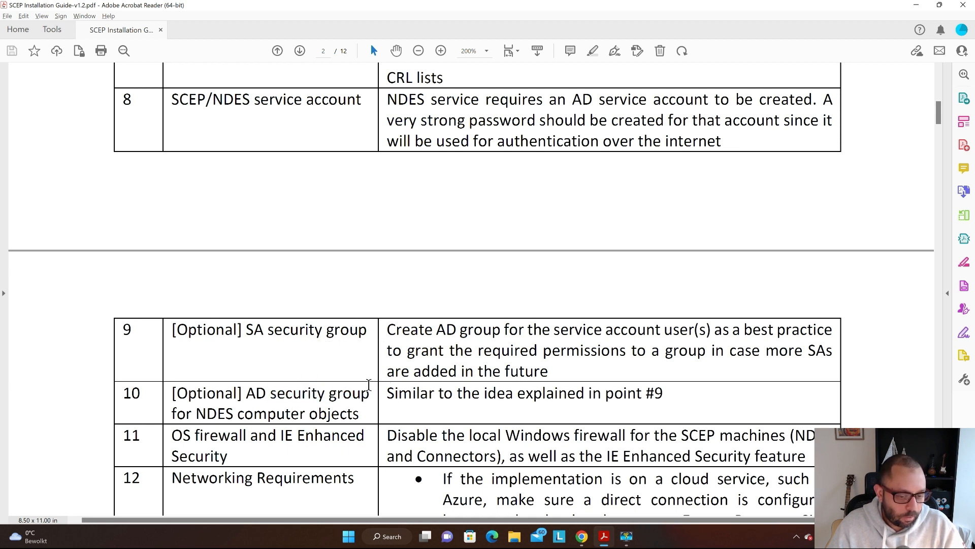
left_click_drag(369, 394, 264, 392)
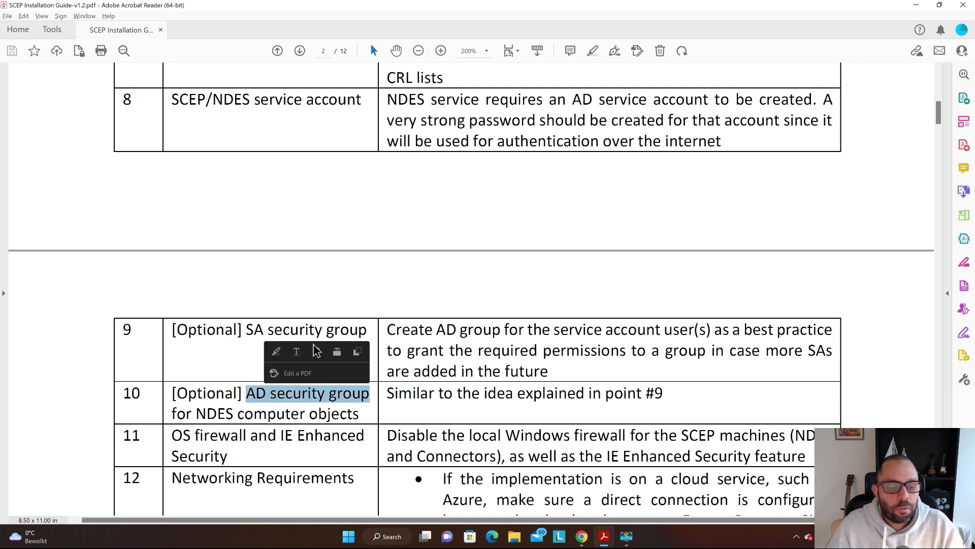
left_click(253, 334)
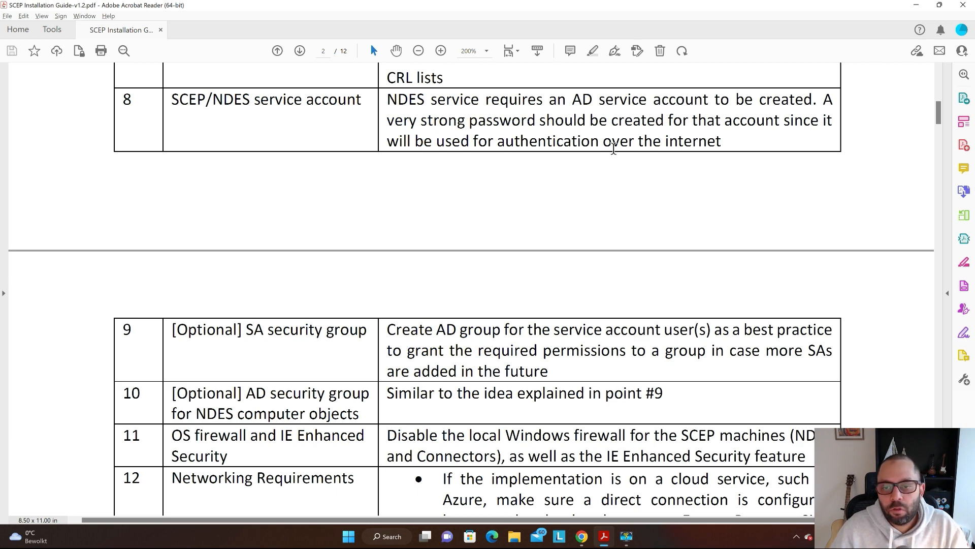
key("alt+Tab")
- Switch to the AZURE-DC session and select the SCEP OU in Active Directory Users and Computers
key("ctrl+shift+Tab")
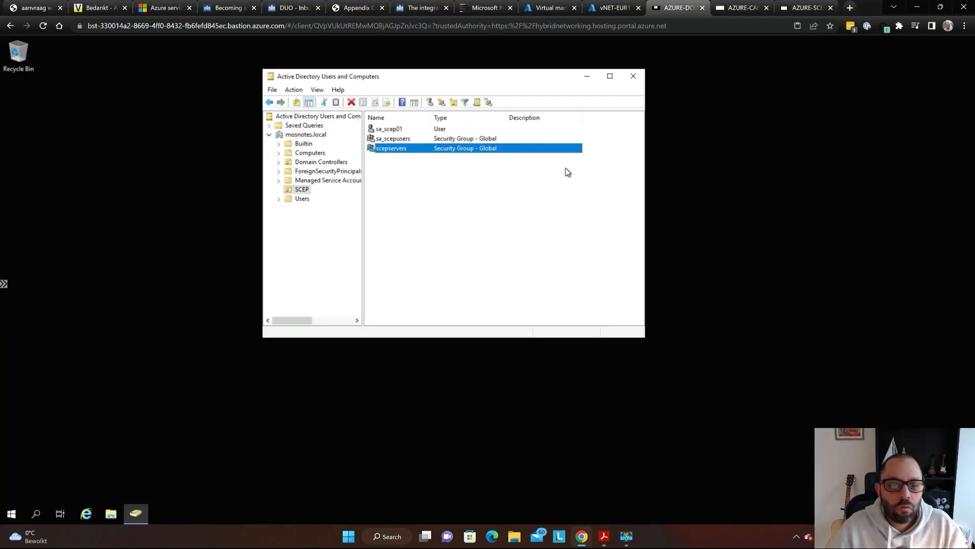
key("super")
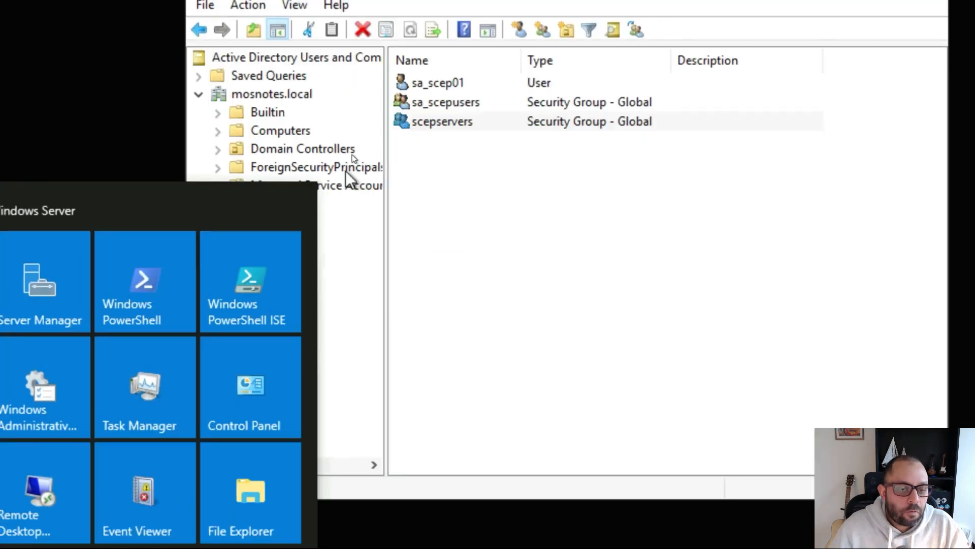
key("super")
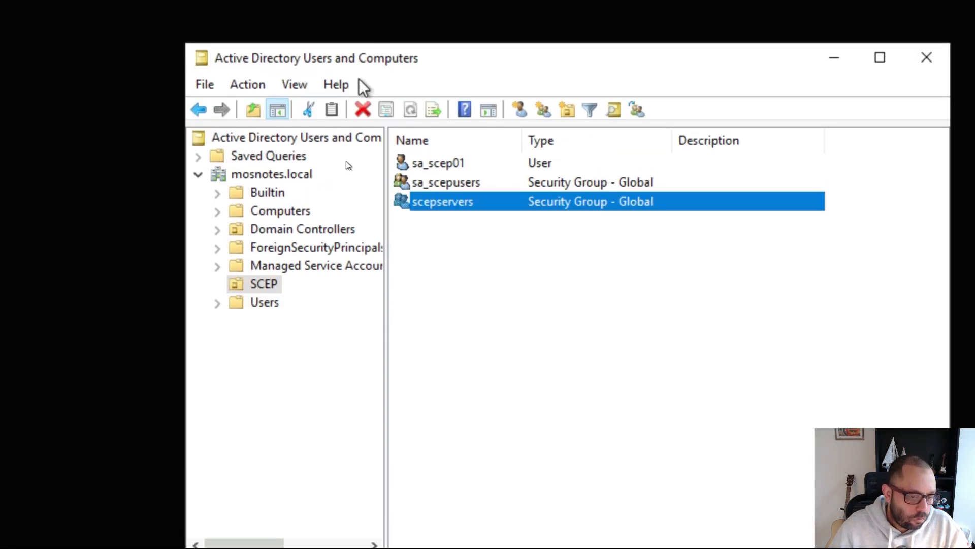
left_click(255, 282)
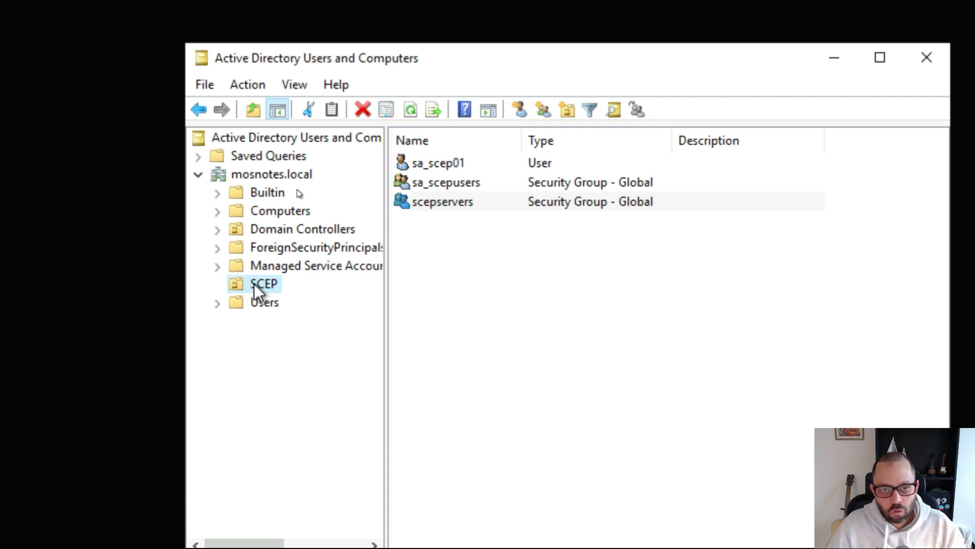
- Check sa_scep01's Account options: password never expires and user cannot change password
left_click(468, 166)
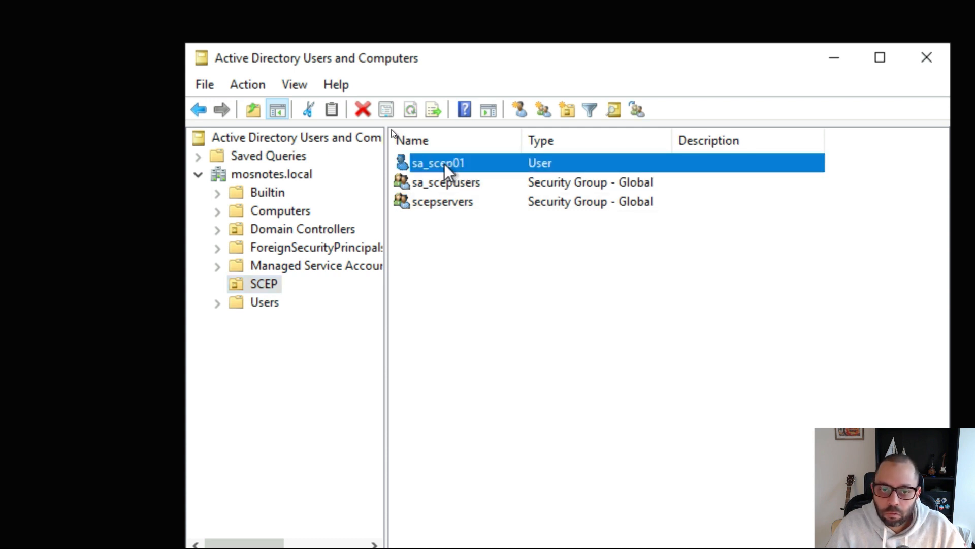
double_click(453, 167)
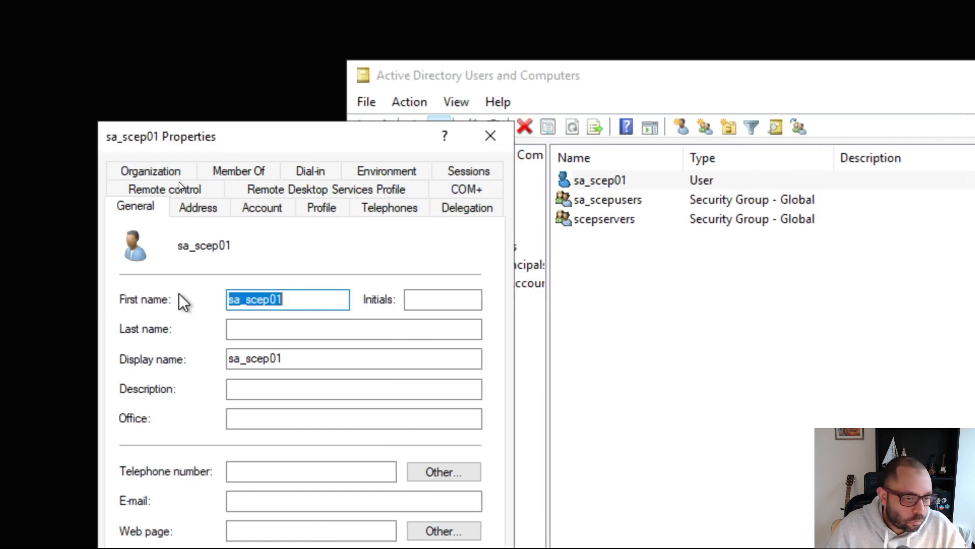
left_click(254, 212)
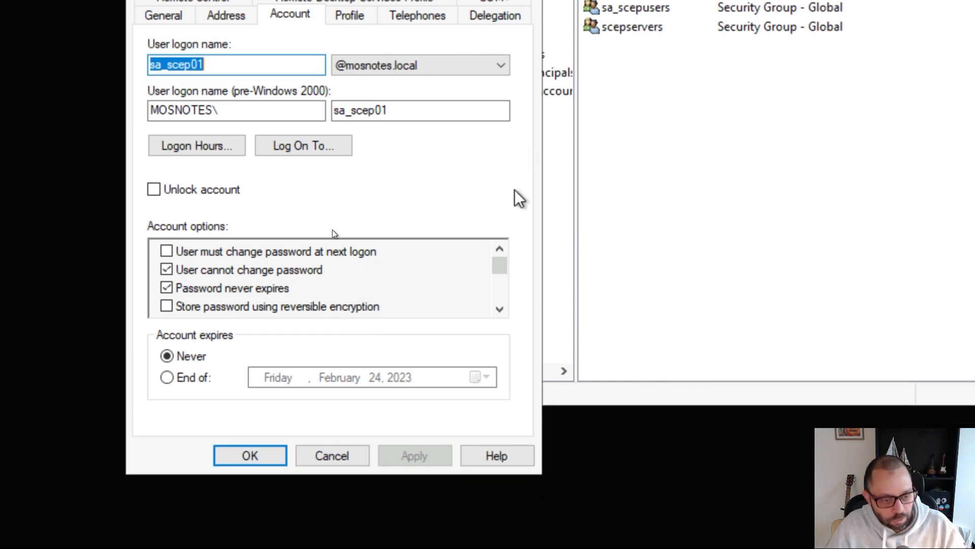
key("Return")
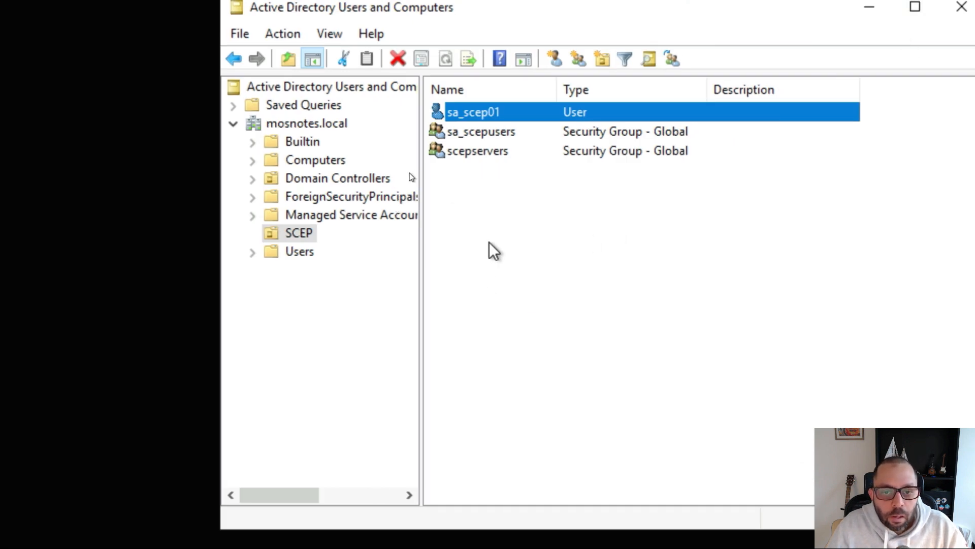
left_click(518, 137)
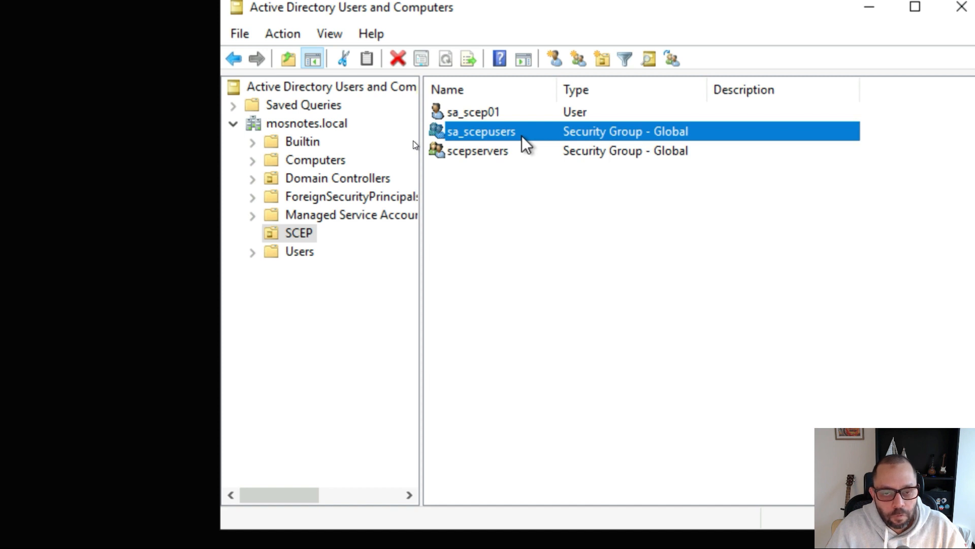
- Confirm sa_scep01 is listed in the sa_scepusers group's members
key("F2")
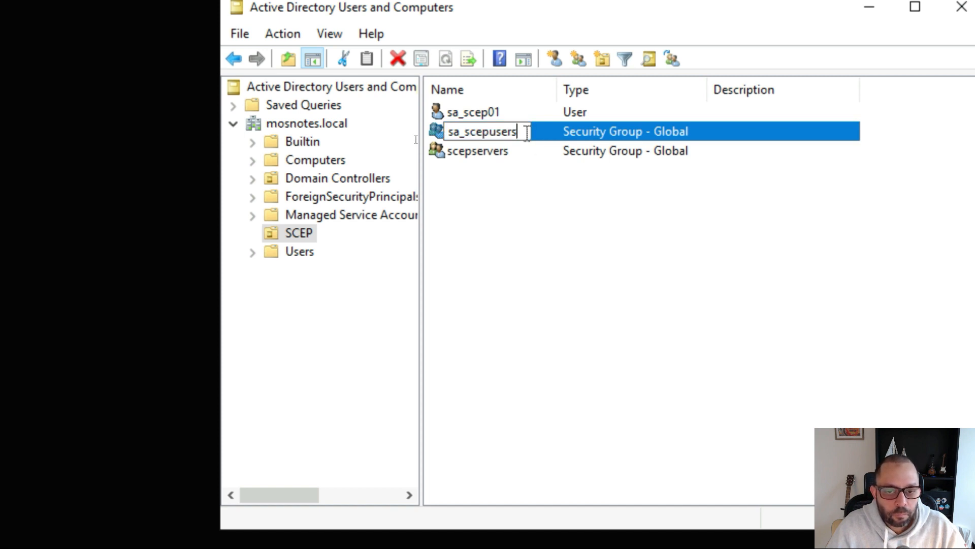
key("Escape")
double_click(488, 133)
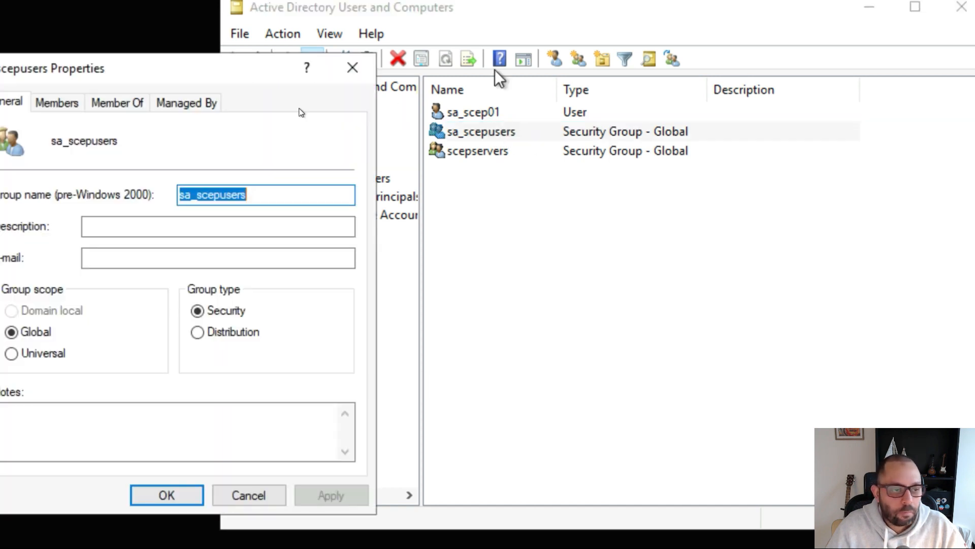
left_click(233, 107)
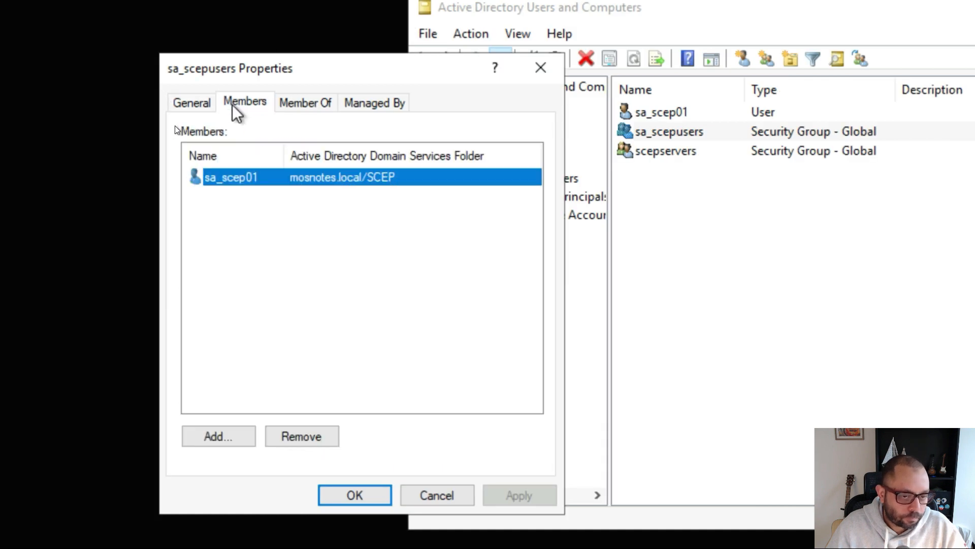
left_click(307, 208)
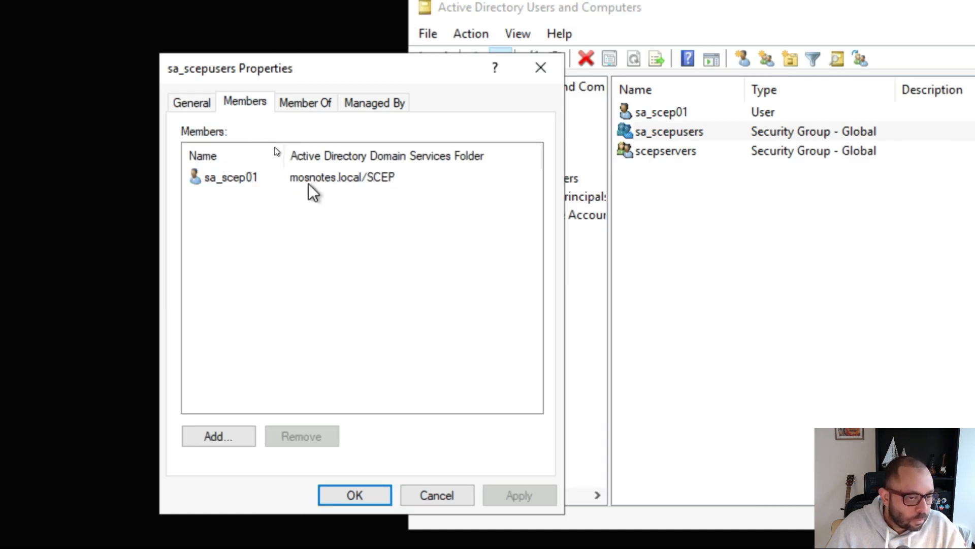
key("Escape")
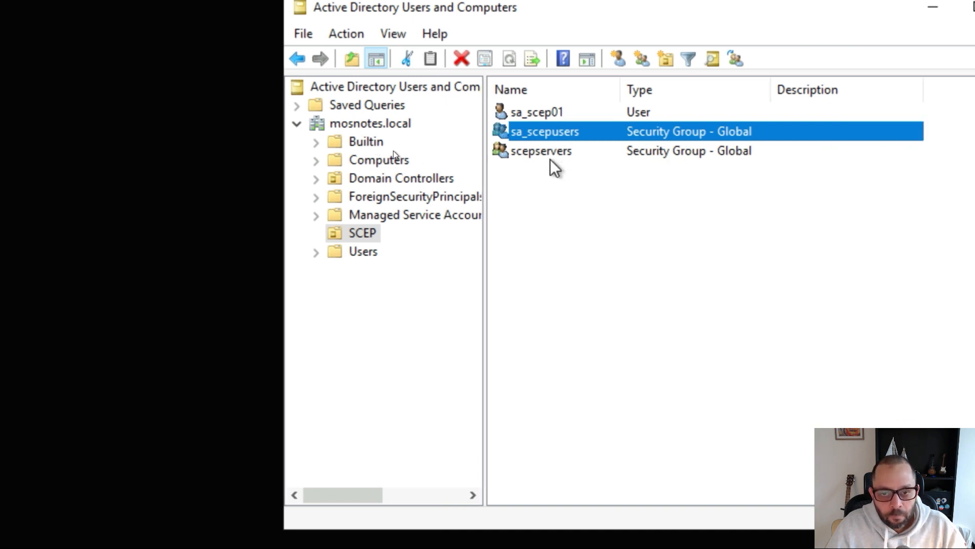
- Show the scepservers group's members, widening the Name column to reveal AZURE-SCEP01
double_click(541, 151)
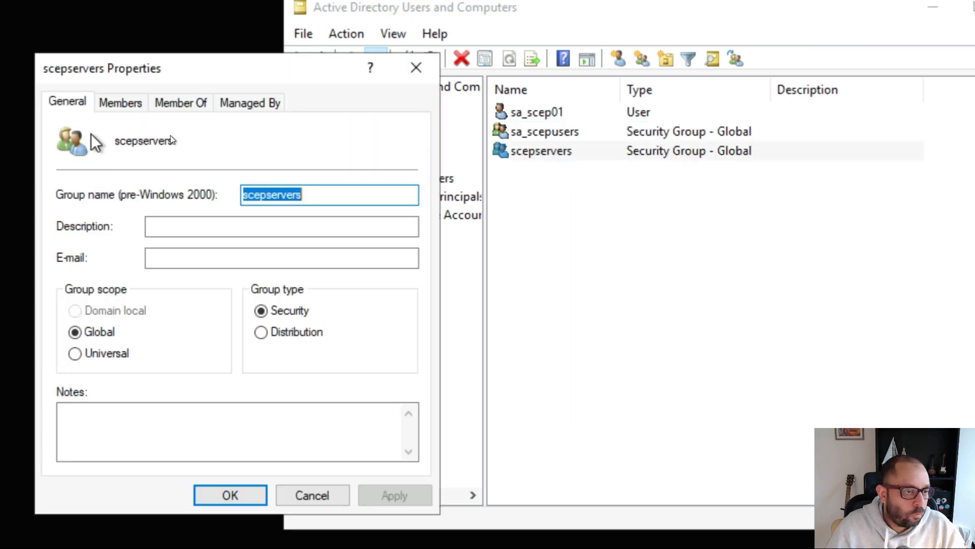
left_click(131, 106)
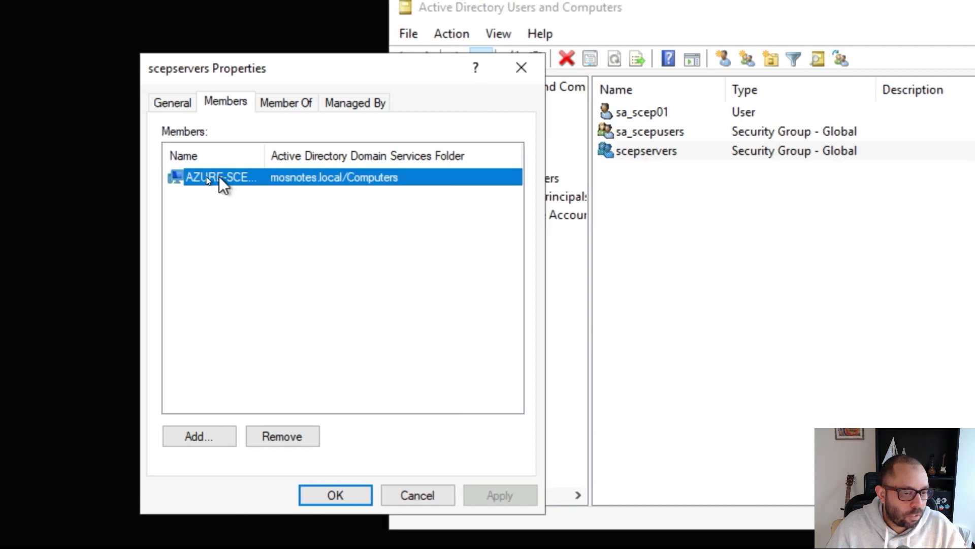
left_click(225, 196)
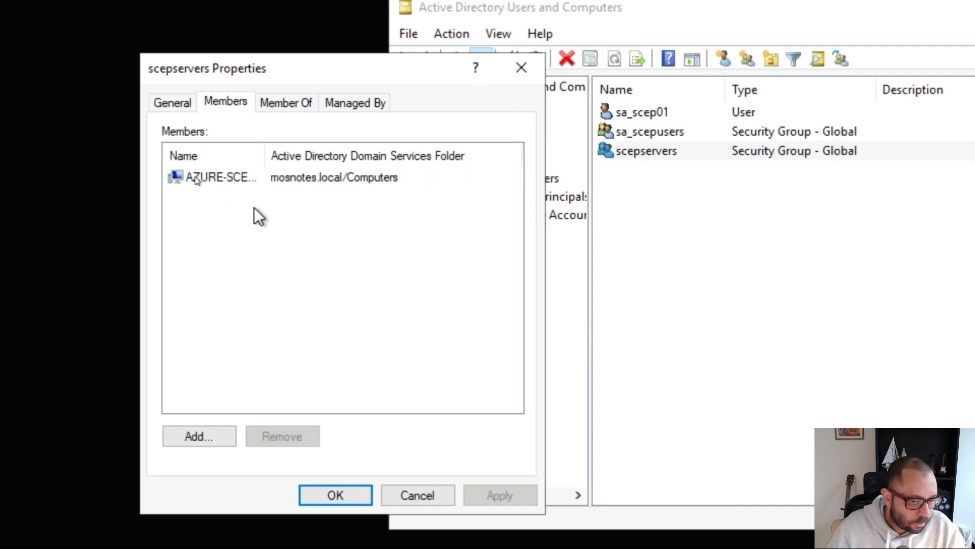
left_click_drag(266, 156, 307, 159)
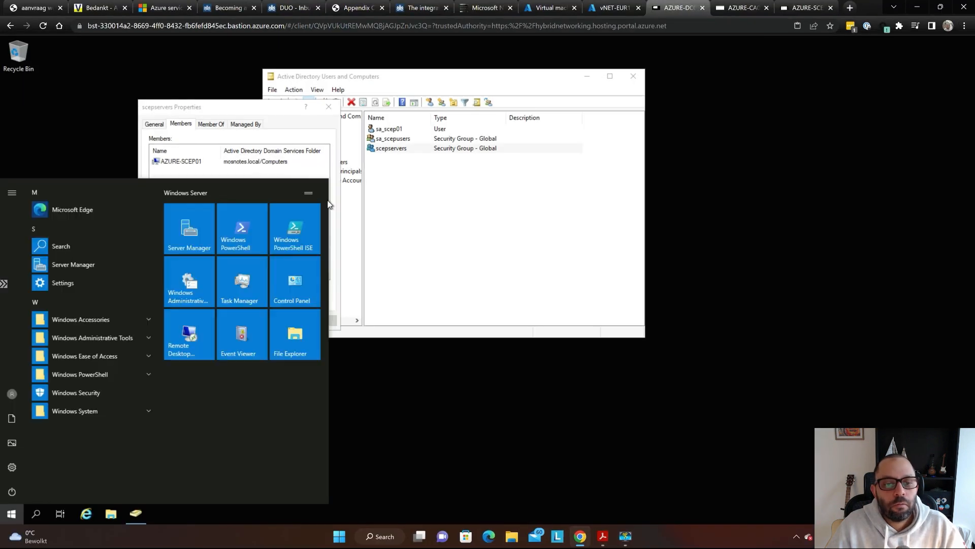
left_click(329, 203)
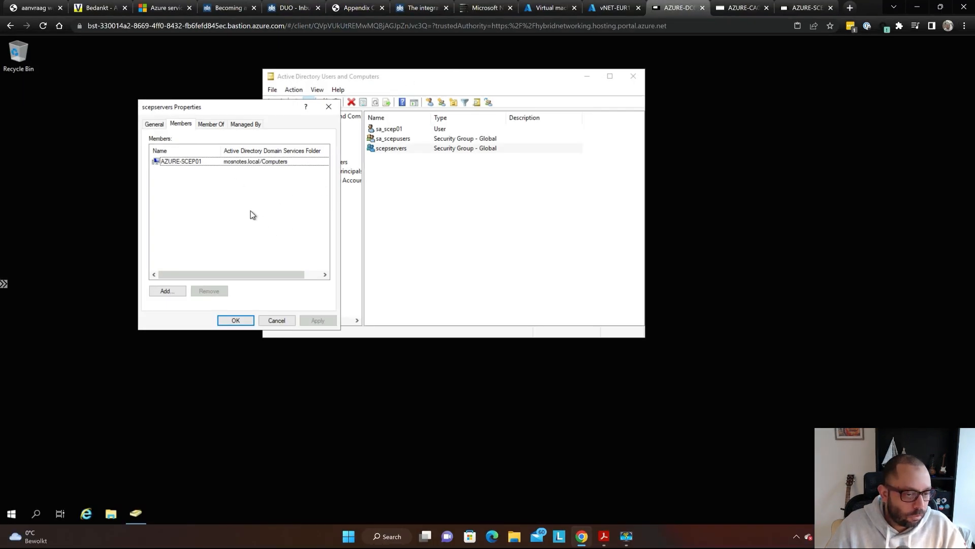
- Close the scepservers properties and scroll the SCEP guide to the Networking Requirements and Monitoring rows
key("Return")
key("alt+Tab")
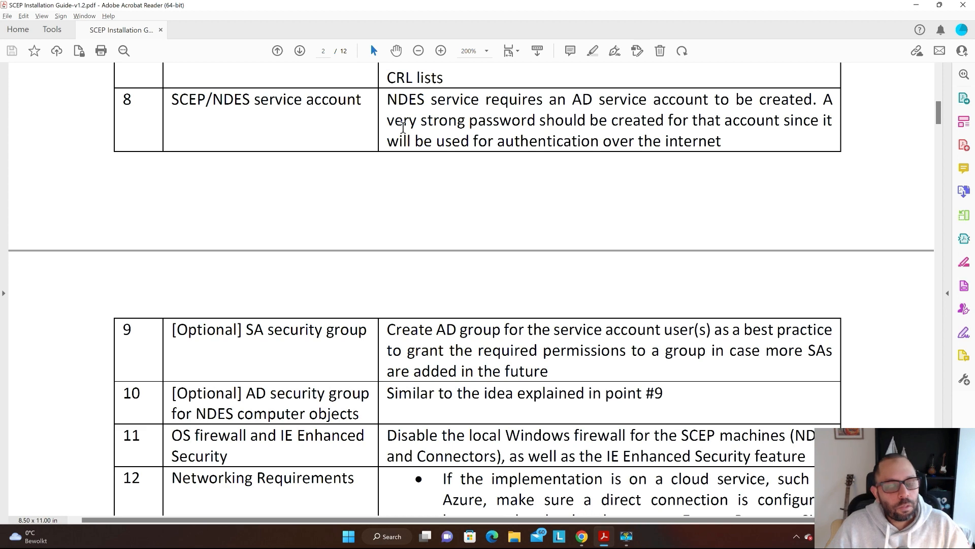
scroll(401, 125, "down", 5)
scroll(392, 122, "down", 3)
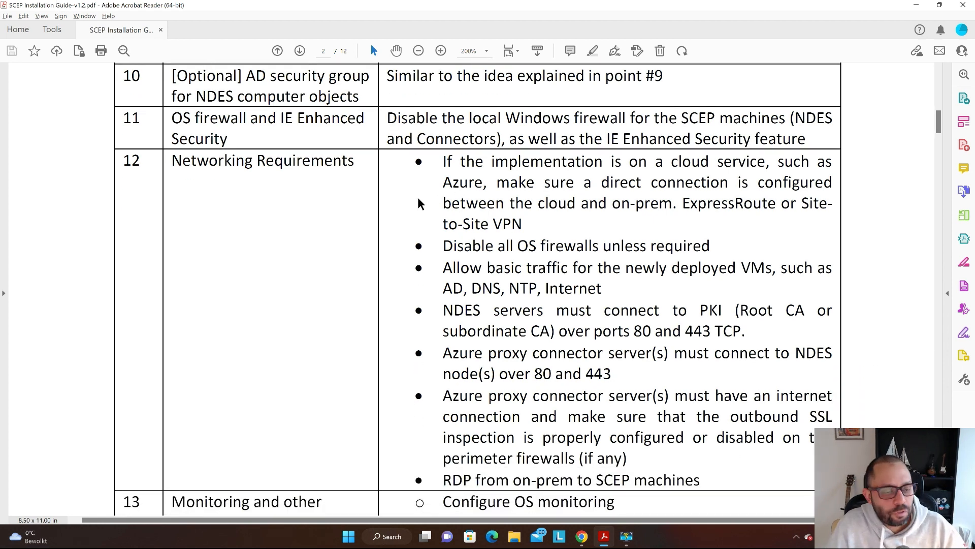
scroll(421, 203, "down", 1)
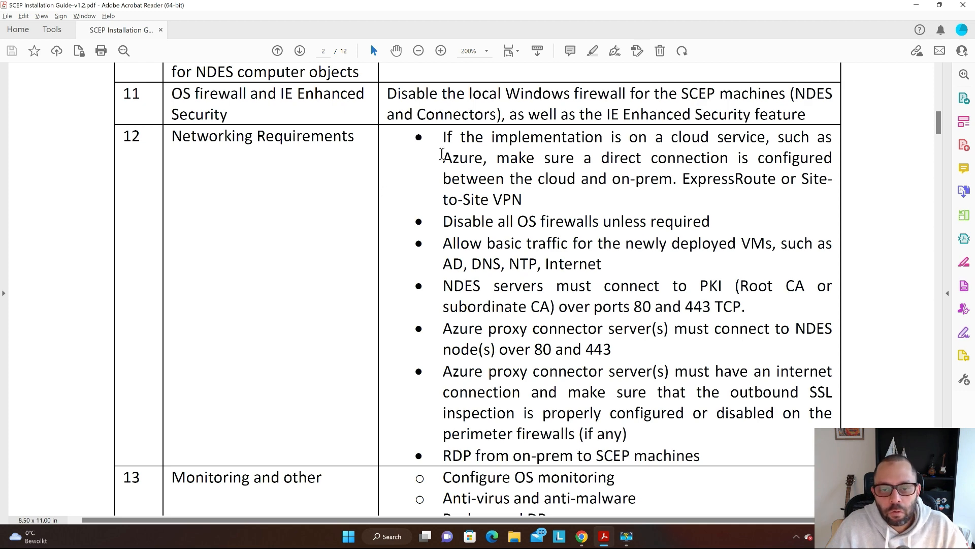
scroll(478, 137, "down", 3)
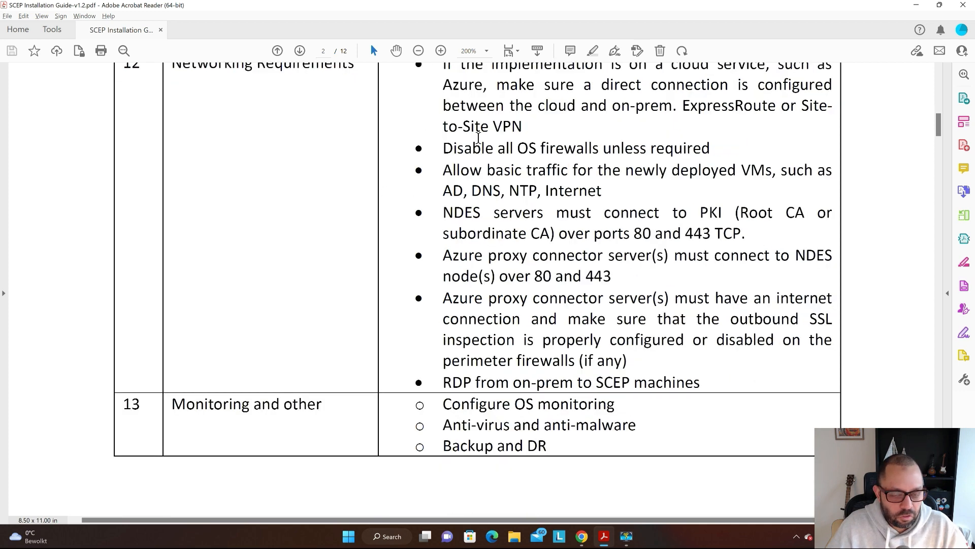
scroll(399, 173, "down", 2, "ctrl")
- Scroll to page 3's Architecture section so both SCEP diagrams are in view
scroll(407, 176, "down", 2)
scroll(412, 178, "down", 5)
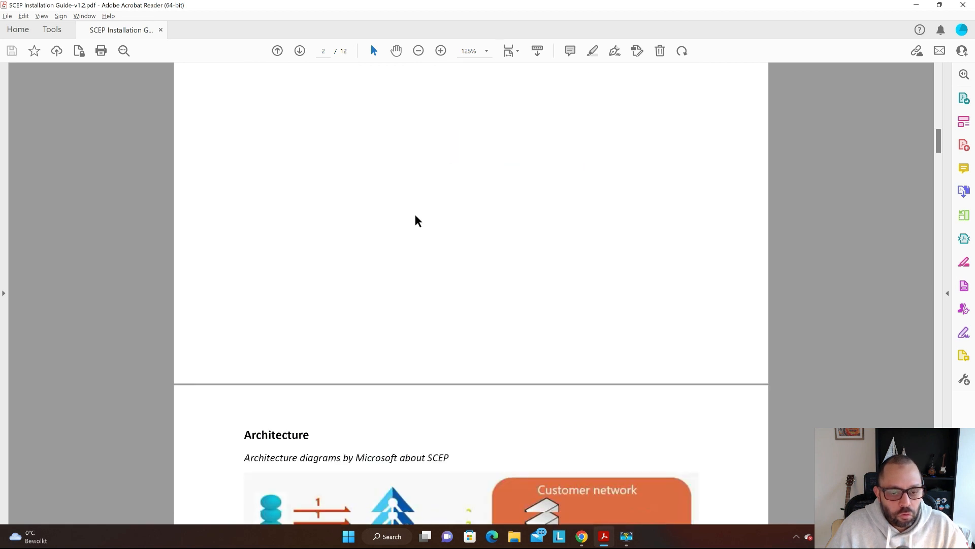
scroll(410, 212, "down", 3)
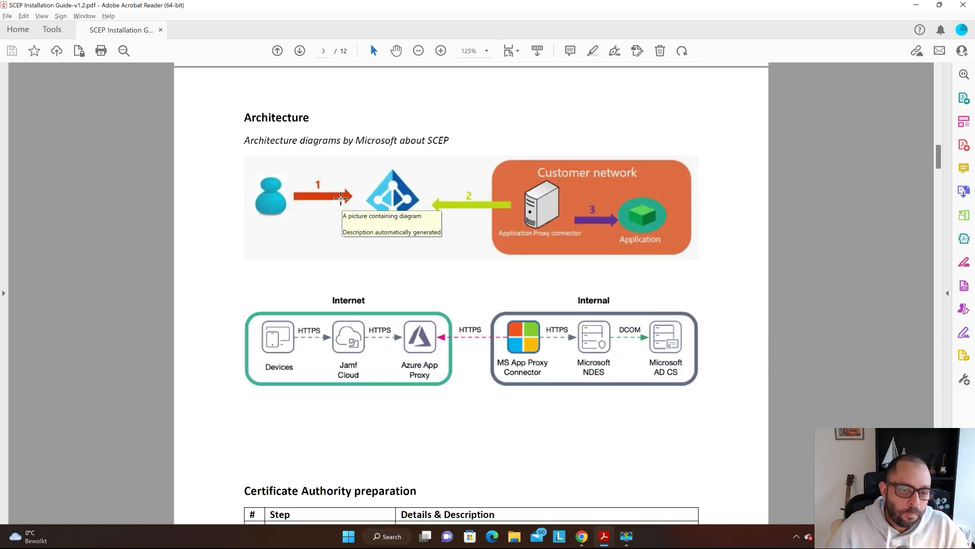
scroll(282, 225, "up", 2, "ctrl")
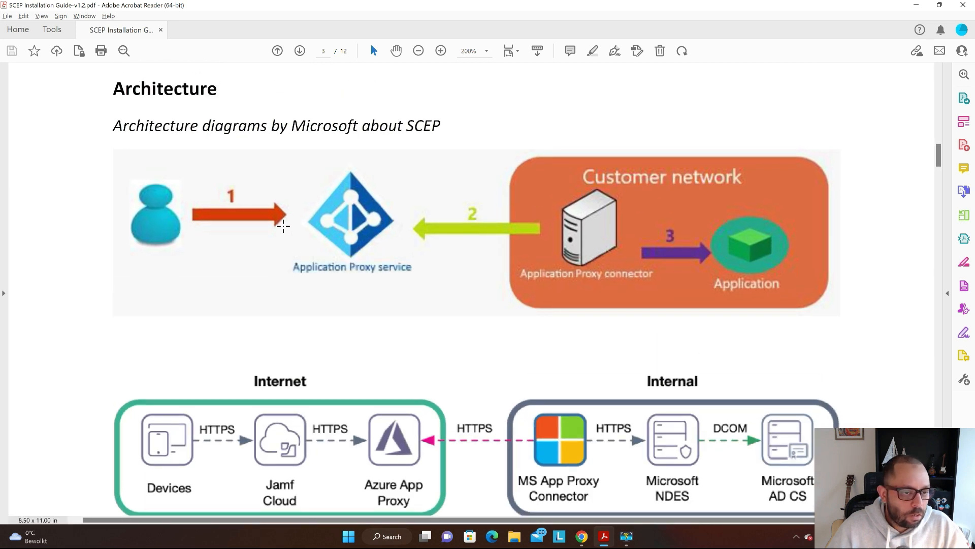
scroll(281, 226, "up", 1)
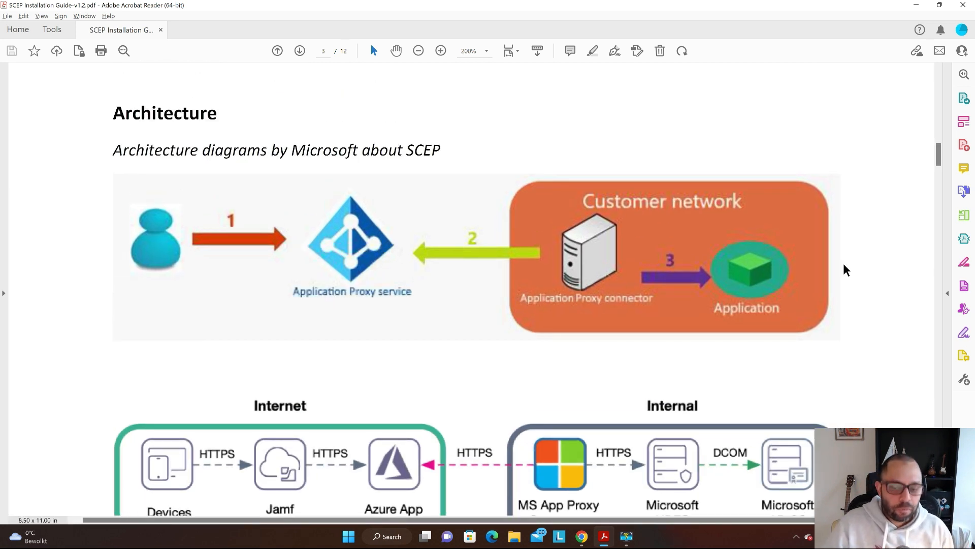
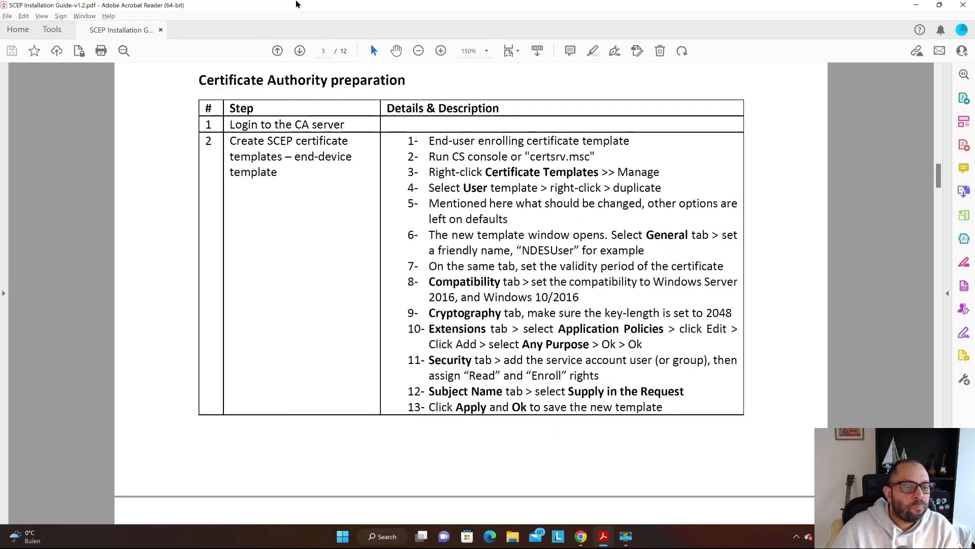
- Review the CA preparation table in the SCEP guide, then switch to the Chrome remote session
scroll(697, 386, "up", 1)
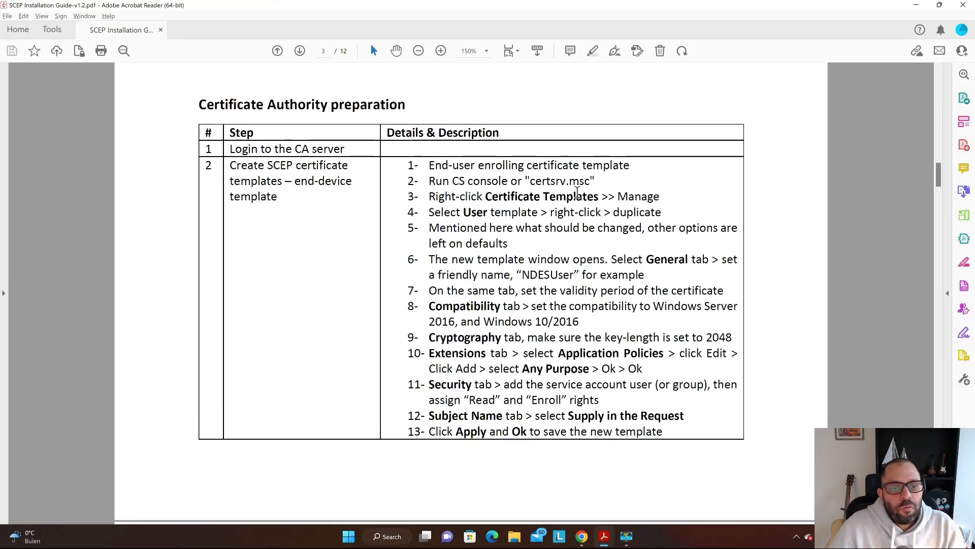
key("alt+Tab")
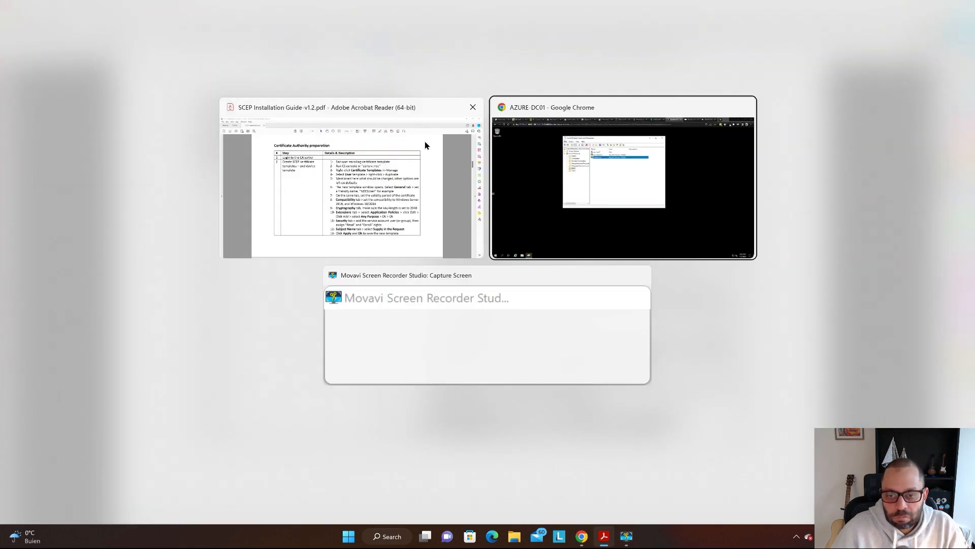
- On the AZURE-CA session, restore down the PKI view window and move the Certification Authority console left
key("ctrl+Tab")
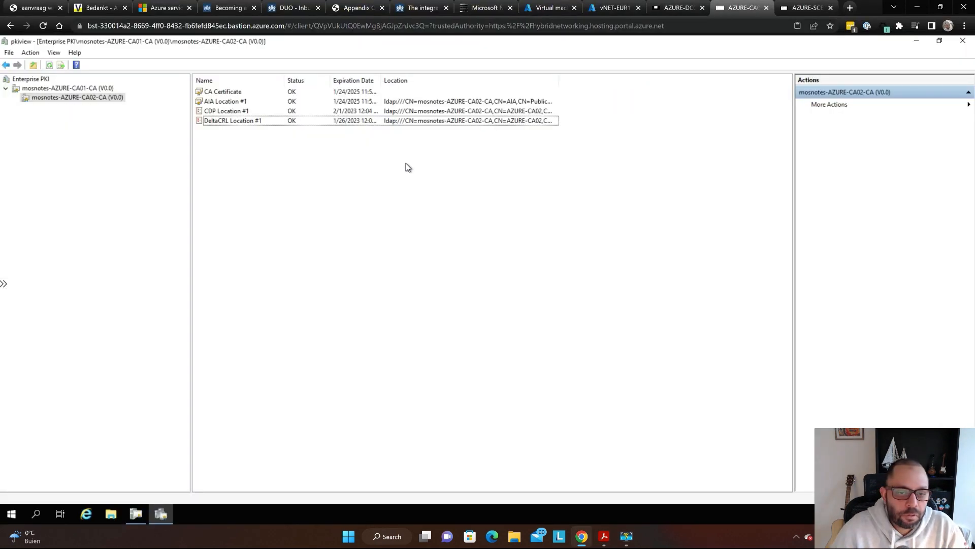
left_click_drag(497, 41, 781, 217)
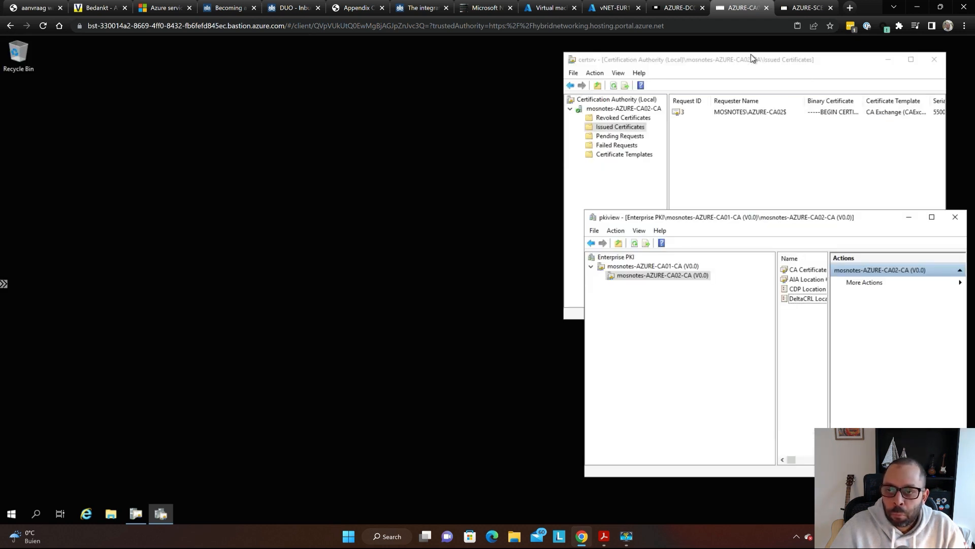
left_click_drag(753, 60, 260, 76)
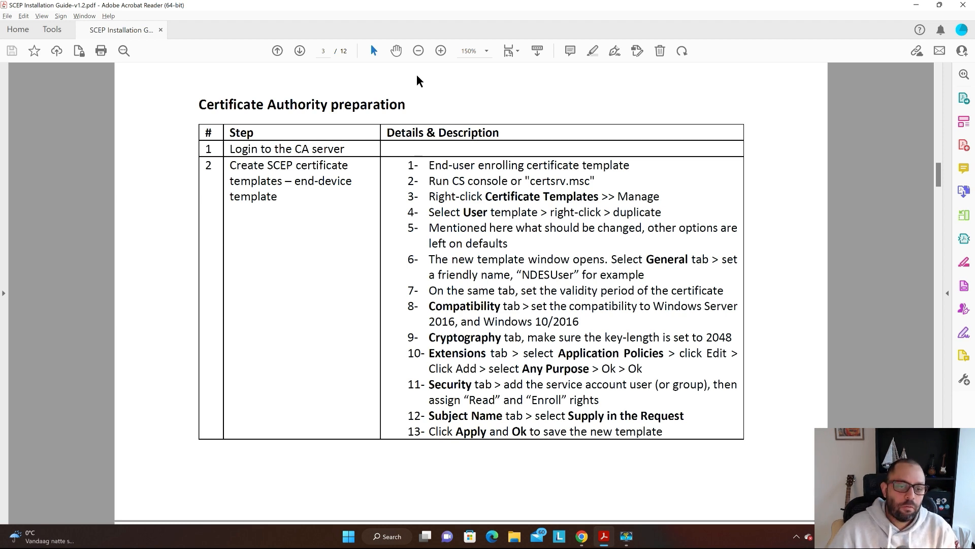
- Bring the guide's certificate template steps into view and highlight 'User' in step 4
scroll(316, 139, "down", 1)
scroll(316, 139, "up", 1, "ctrl")
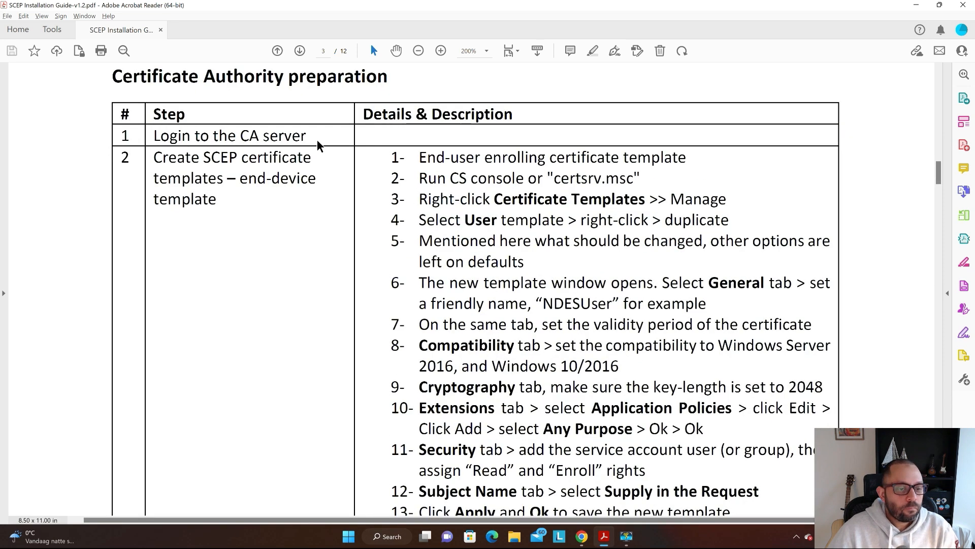
scroll(322, 119, "down", 2)
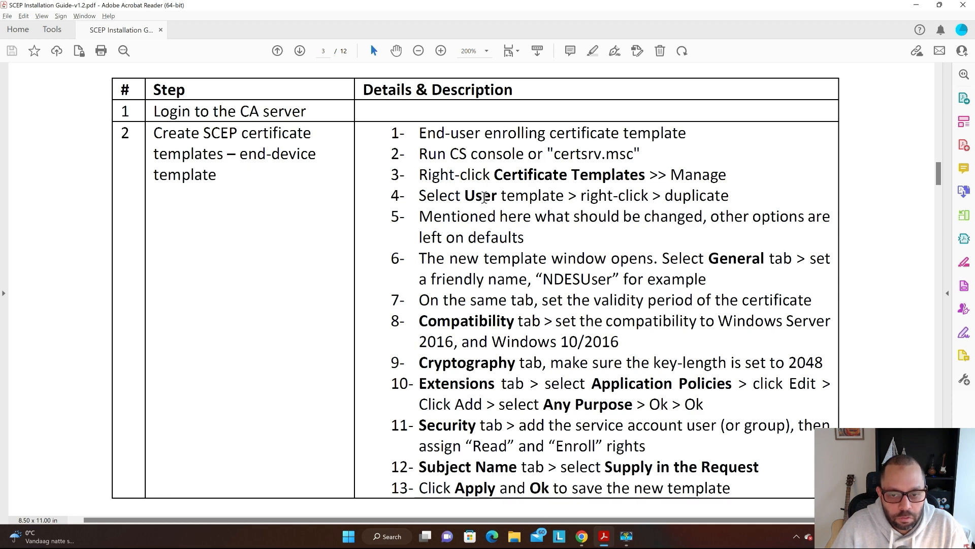
double_click(457, 196)
double_click(482, 200)
- Back on the CA server, reposition the console and select its Certificate Templates folder
key("alt+Tab")
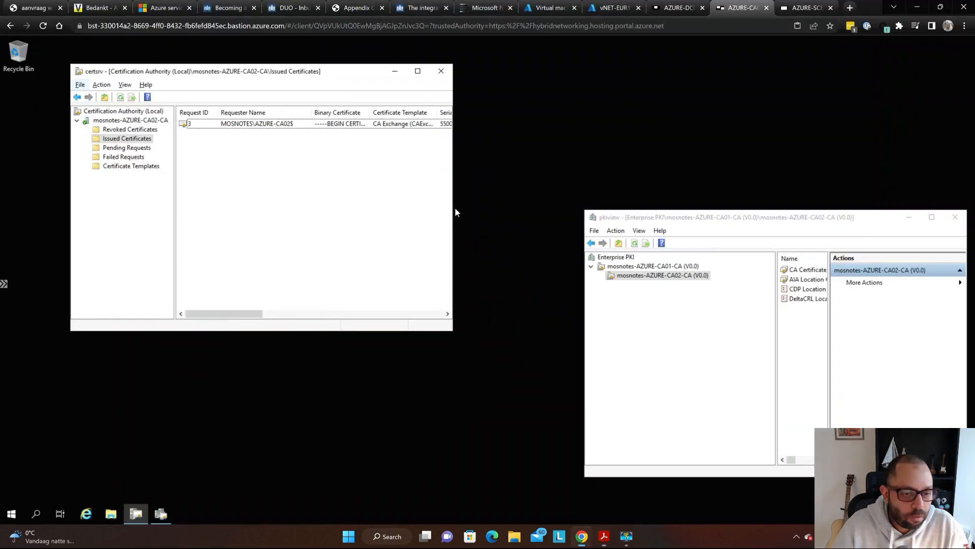
left_click(274, 171)
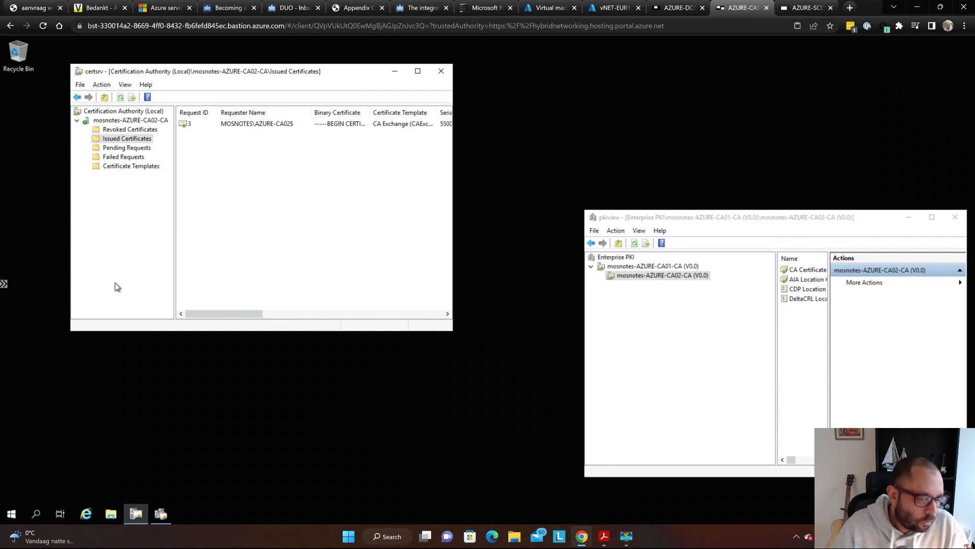
left_click_drag(239, 76, 326, 80)
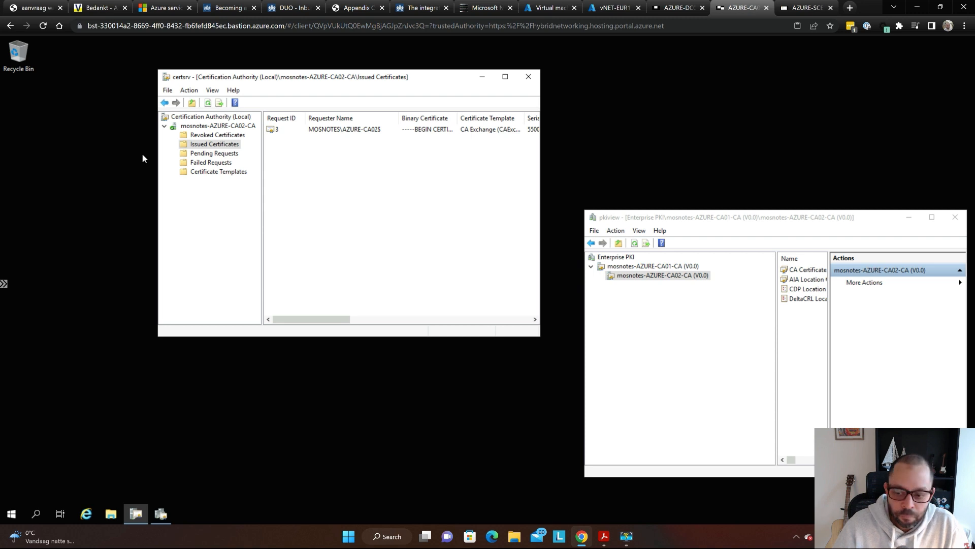
key("super")
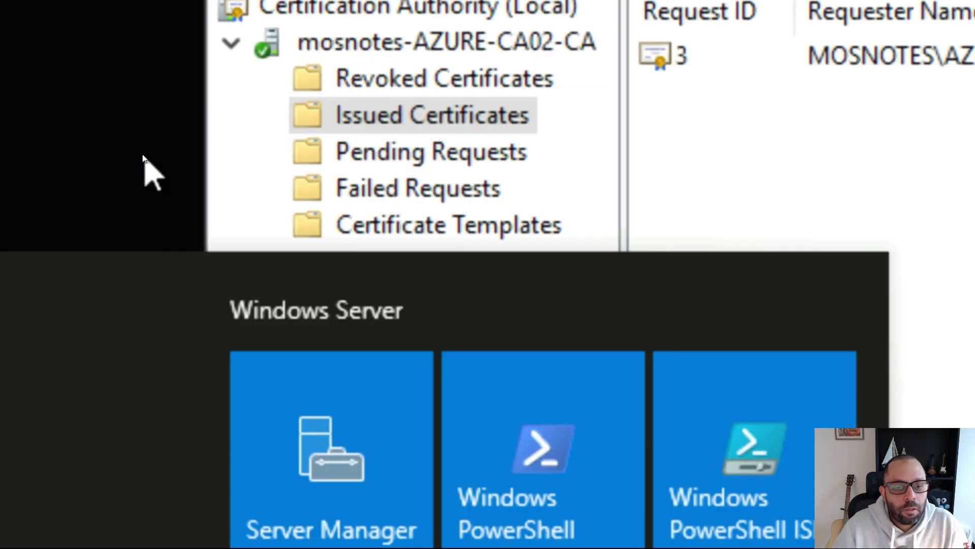
key("super")
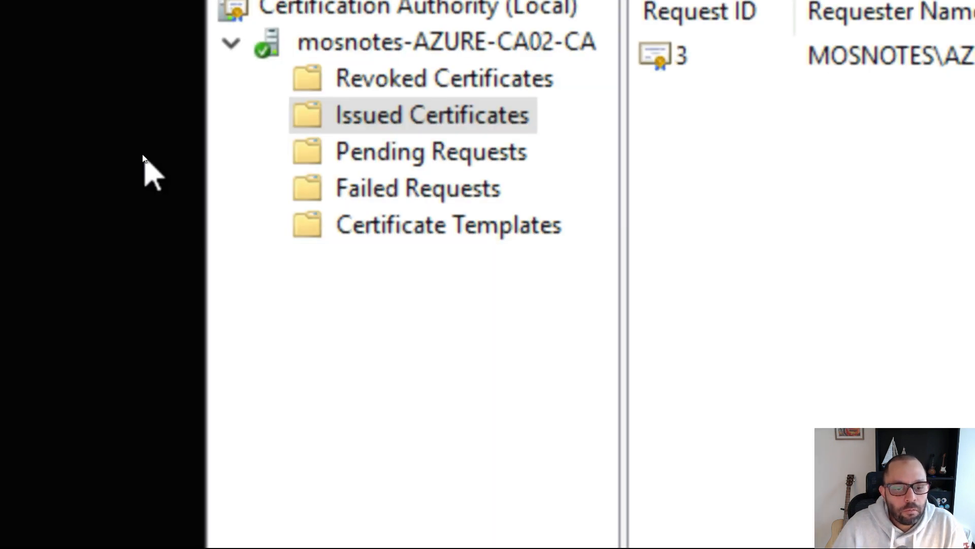
key("super")
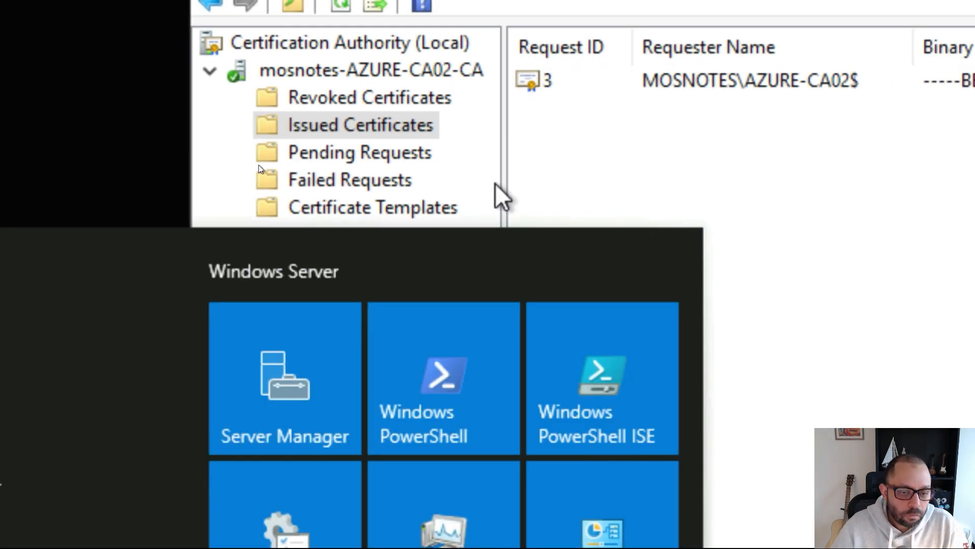
key("super")
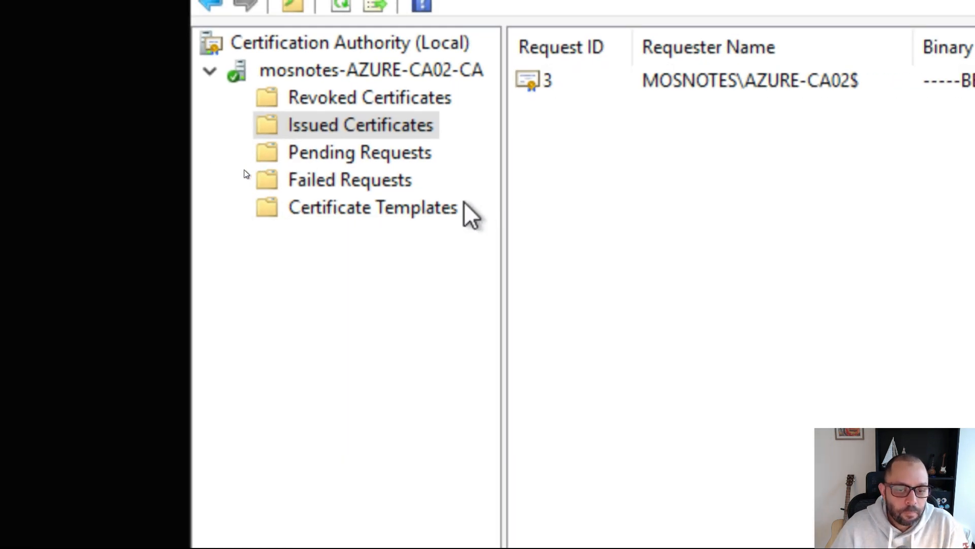
key("alt")
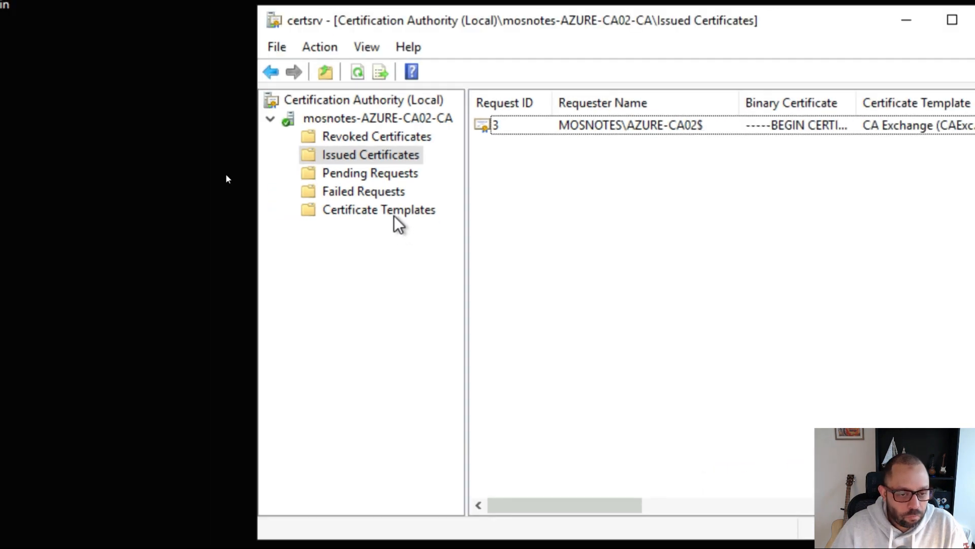
key("super")
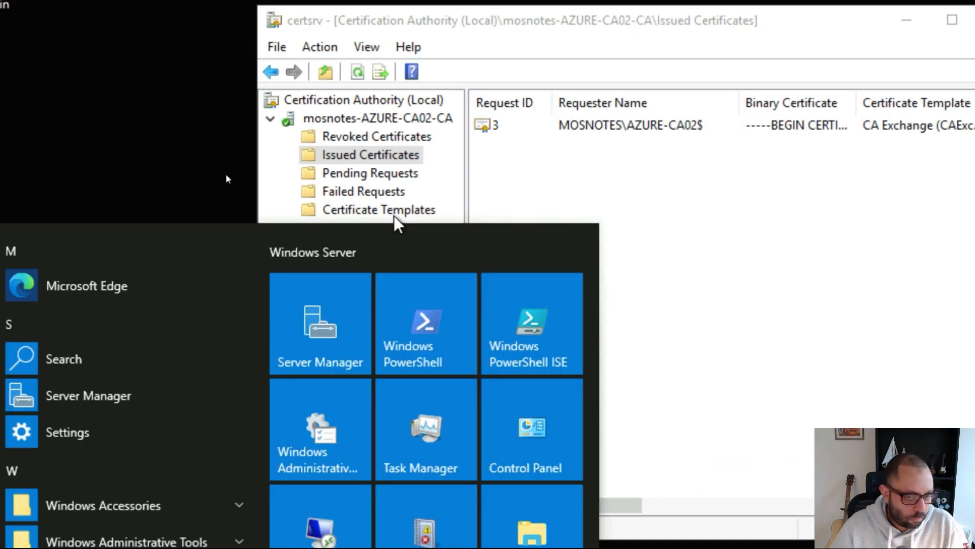
left_click(579, 160)
left_click(370, 174)
left_click(368, 211)
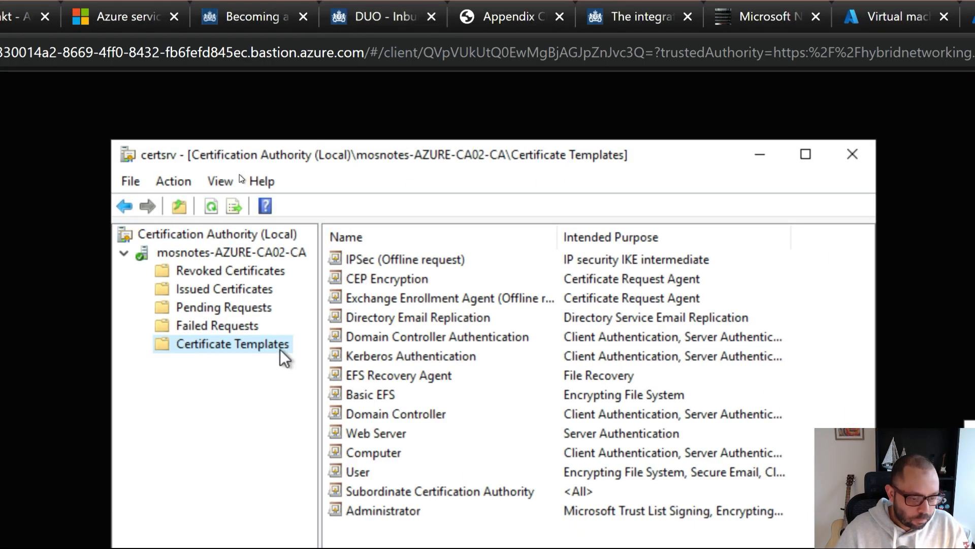
- Open Manage on Certificate Templates and duplicate the User template
right_click(270, 349)
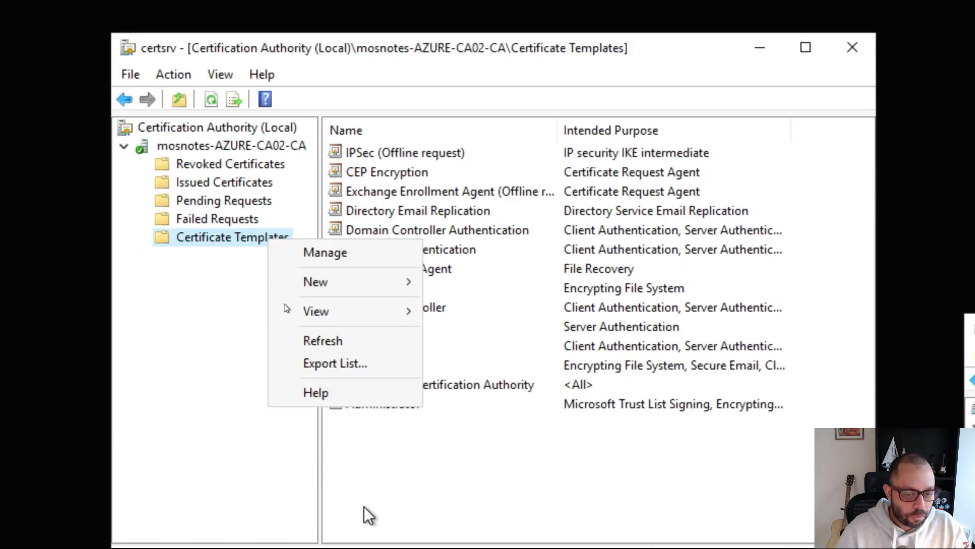
left_click(371, 250)
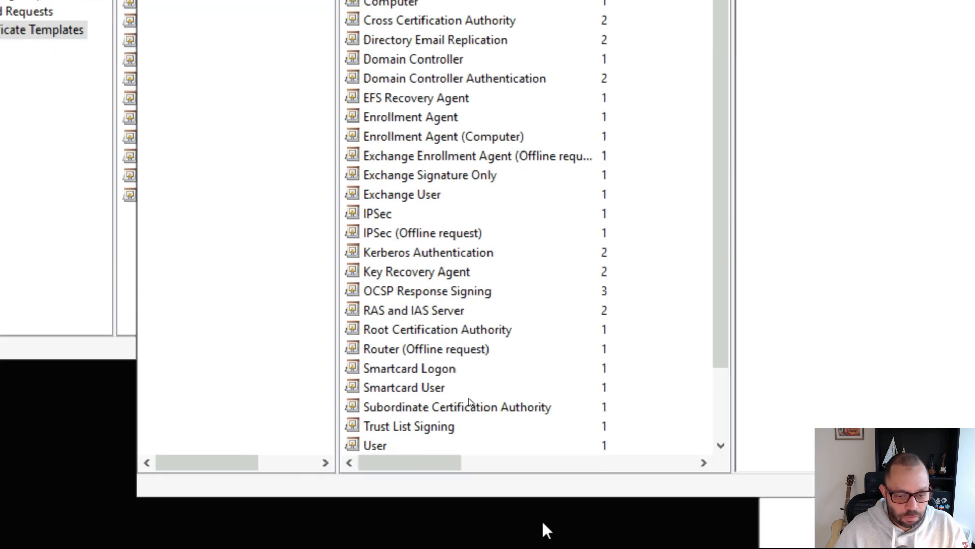
scroll(535, 287, "down", 2)
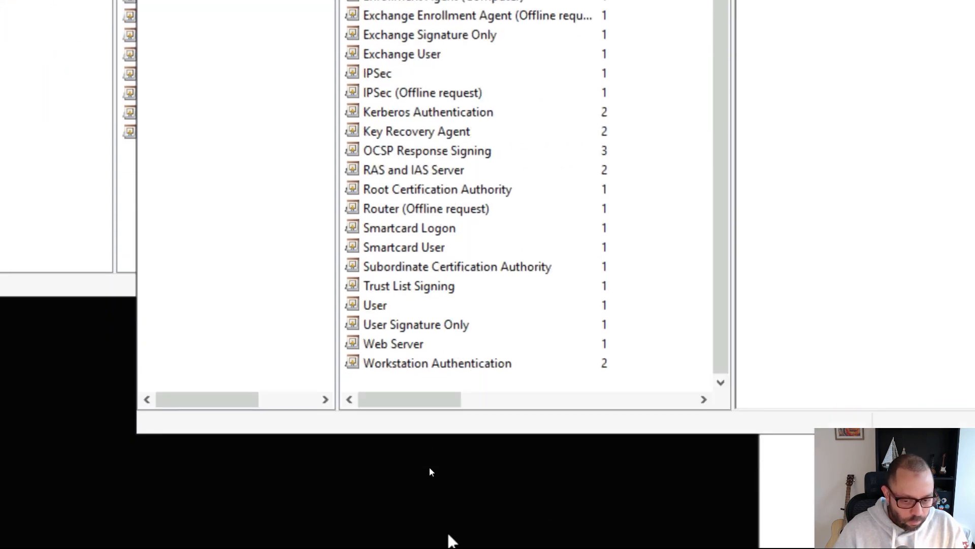
right_click(362, 274)
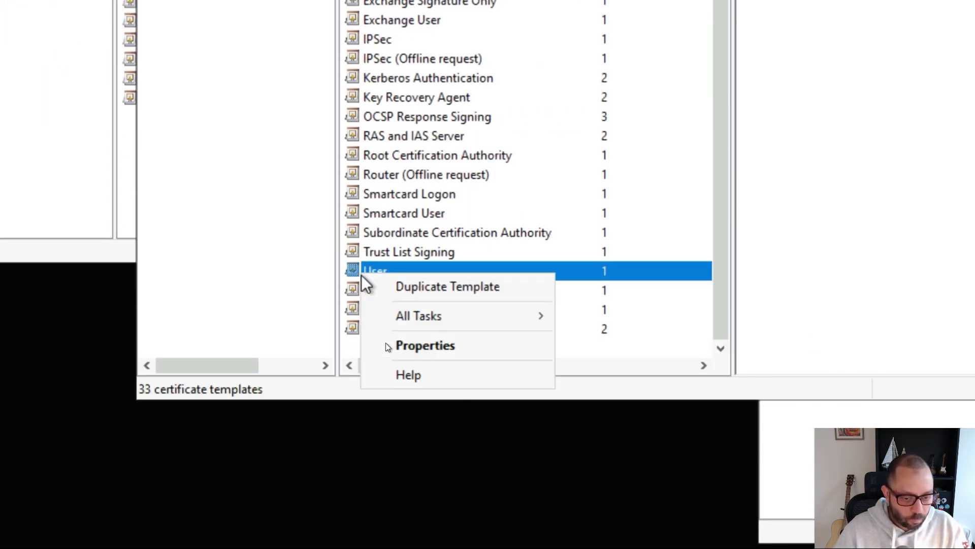
left_click(416, 288)
key("super+minus")
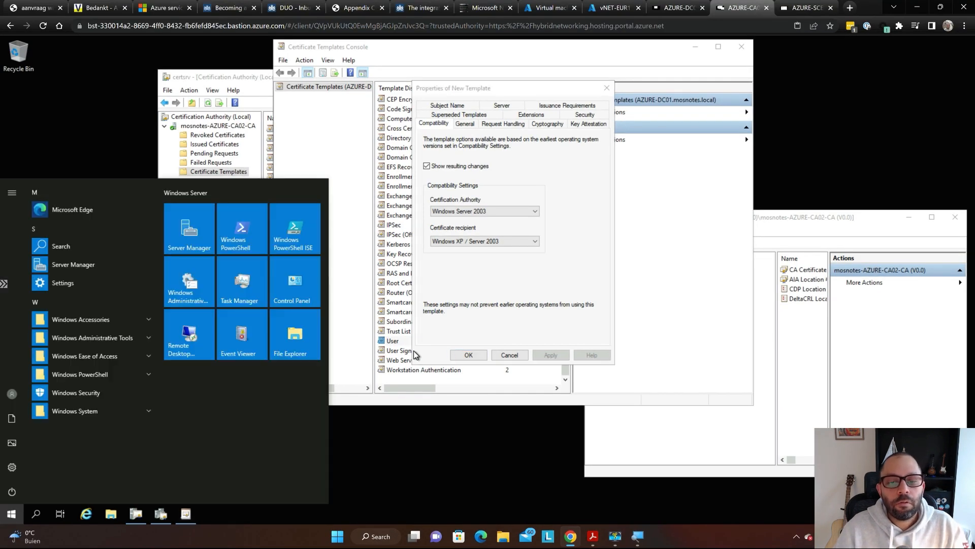
- Deselect 'User' in the guide and read the template settings steps starting with the NDESUser name
left_click(422, 338)
key("alt+Tab")
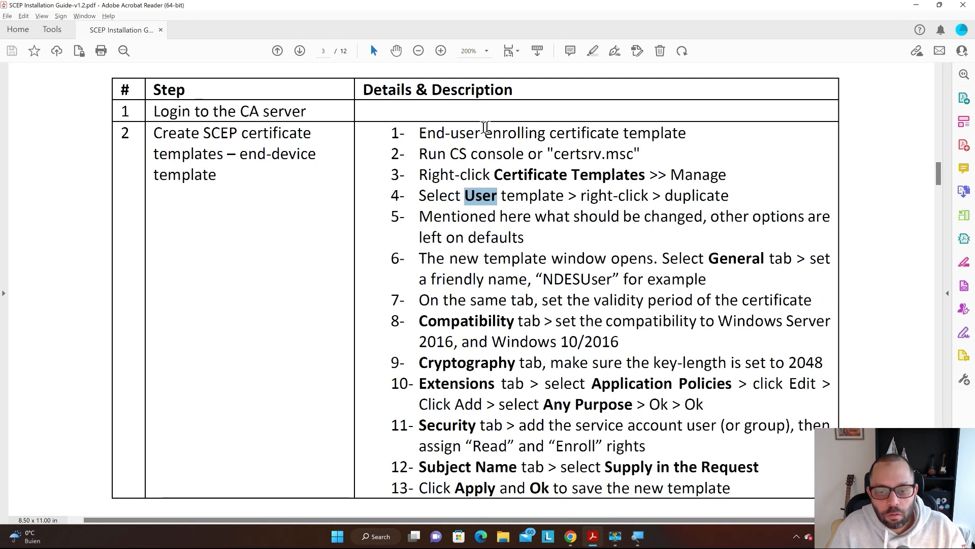
scroll(559, 175, "down", 1)
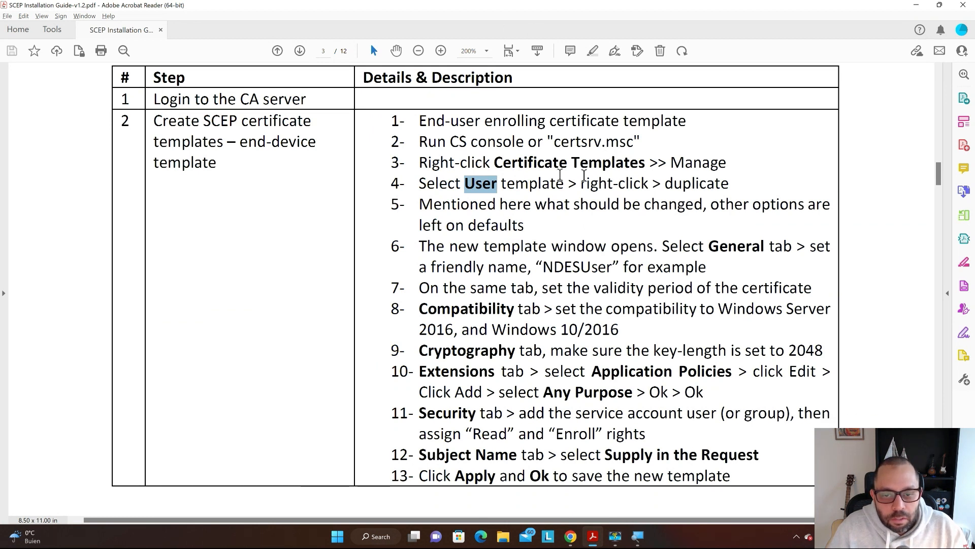
left_click(516, 184)
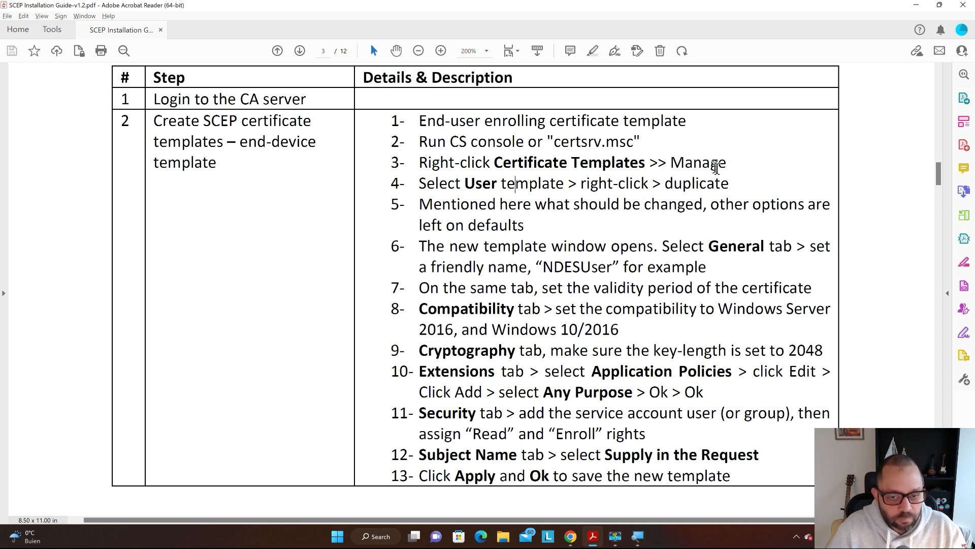
scroll(709, 163, "down", 1)
scroll(696, 165, "down", 2)
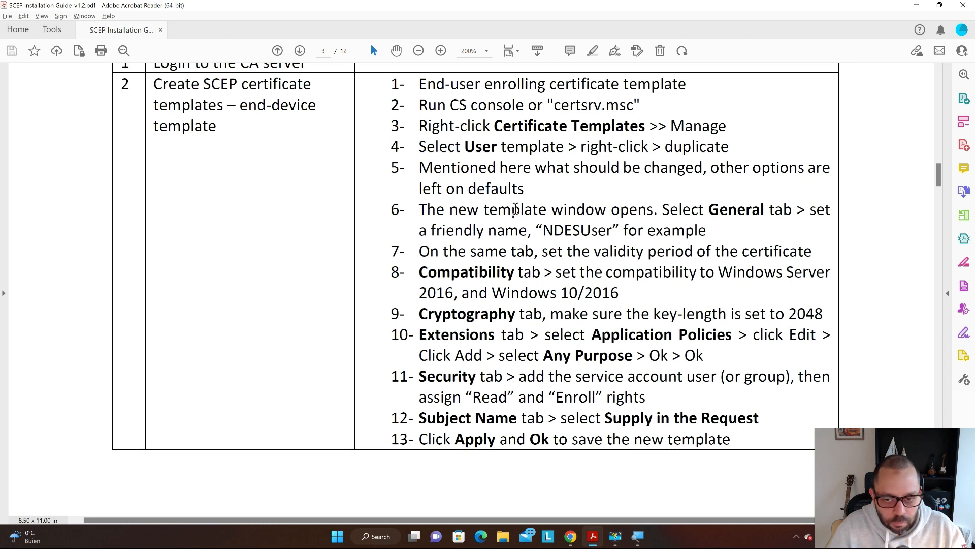
scroll(515, 209, "down", 3)
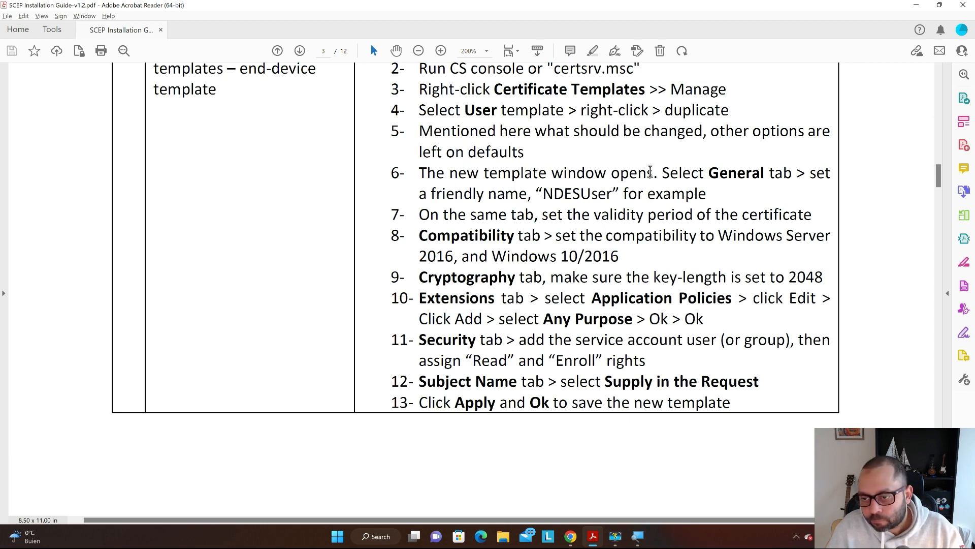
scroll(651, 173, "up", 1)
scroll(607, 187, "up", 1)
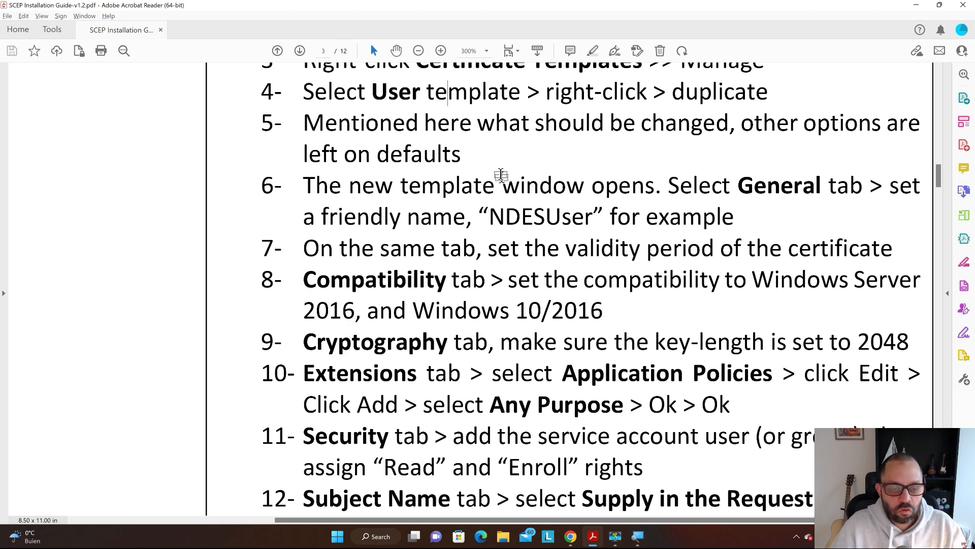
key("alt+Tab")
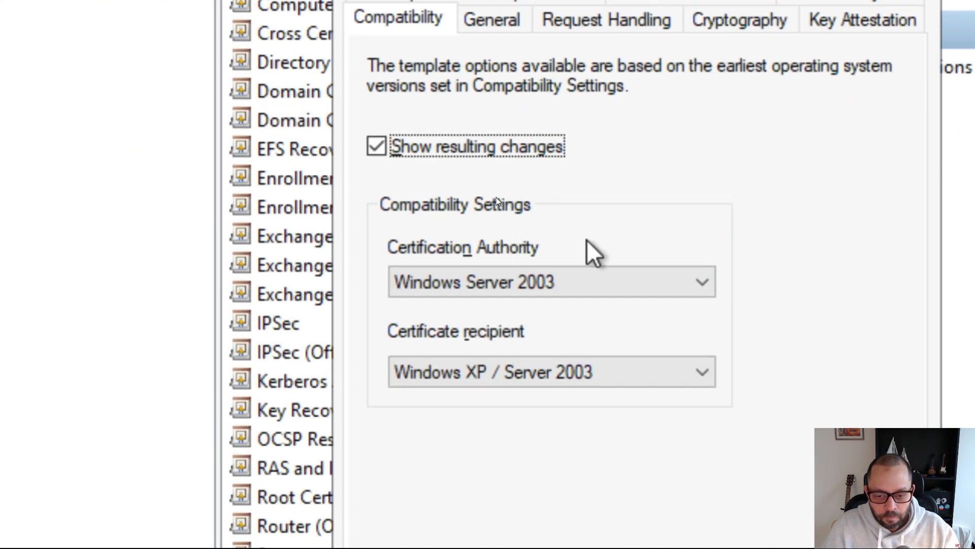
- Set compatibility to Windows Server 2016 CA and Windows 10 / Windows Server 2016 recipients, accepting the resulting changes
left_click(557, 281)
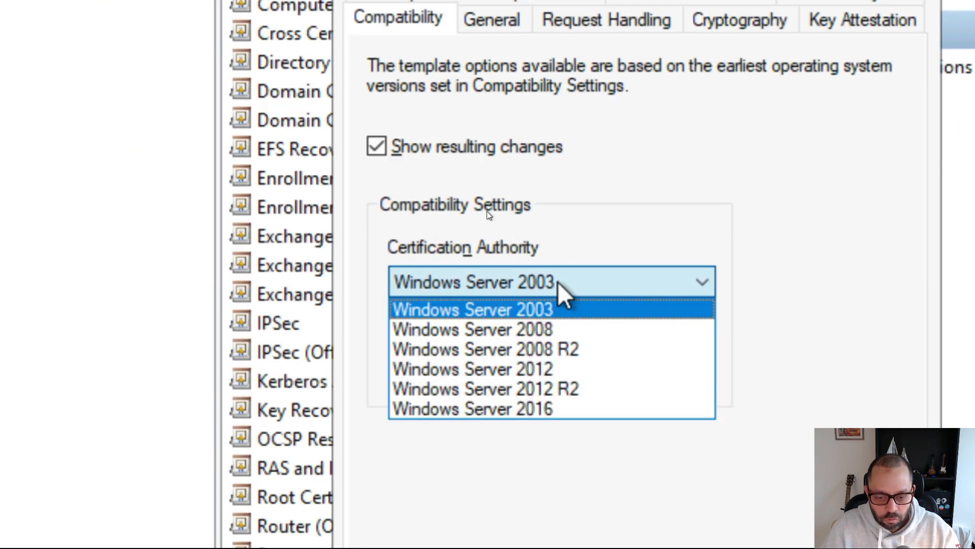
left_click(587, 409)
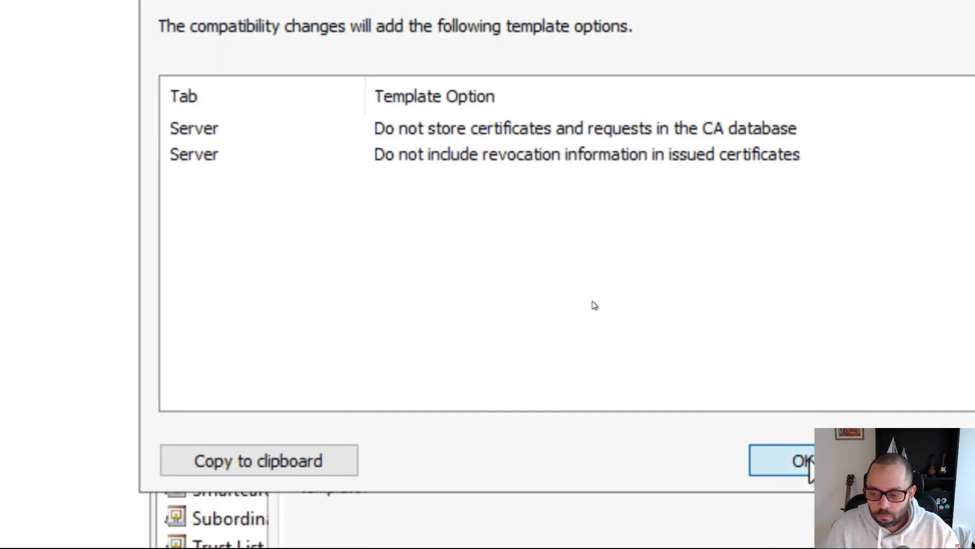
left_click(802, 460)
left_click(514, 278)
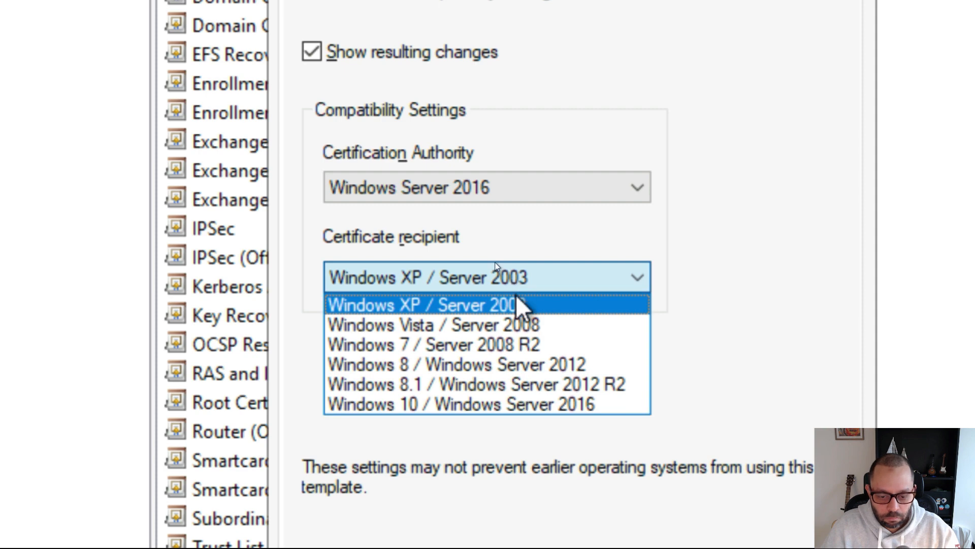
left_click(533, 406)
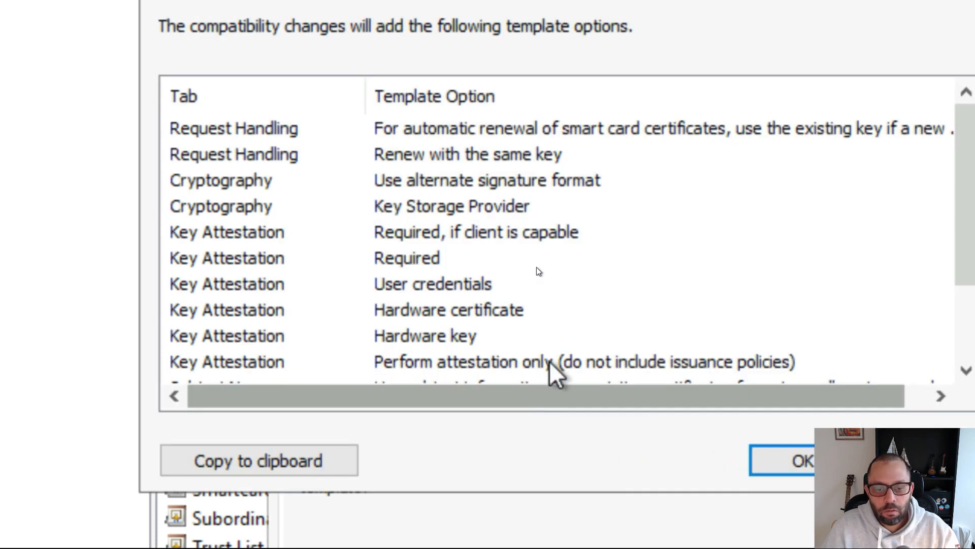
left_click(765, 462)
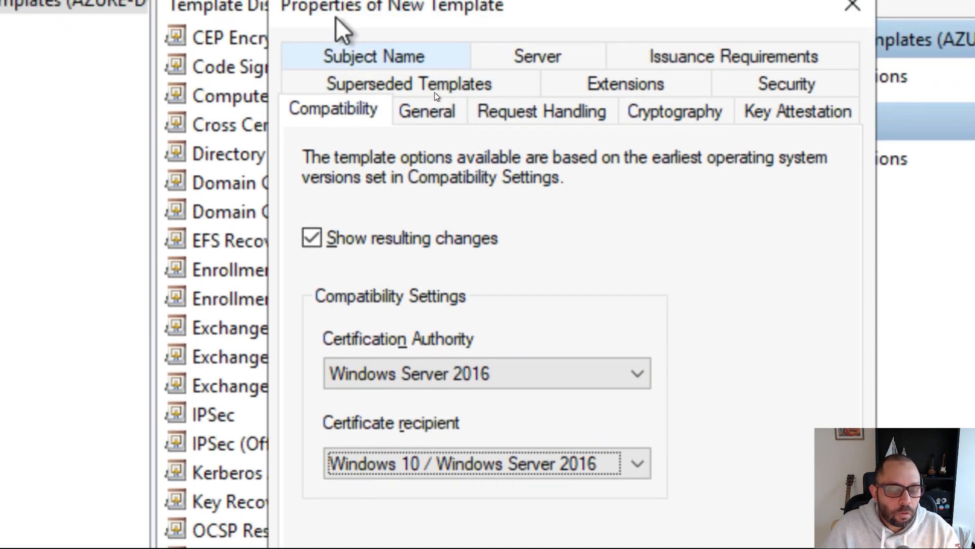
- Name the template NDESUser and set its validity period to 15 days
left_click(412, 114)
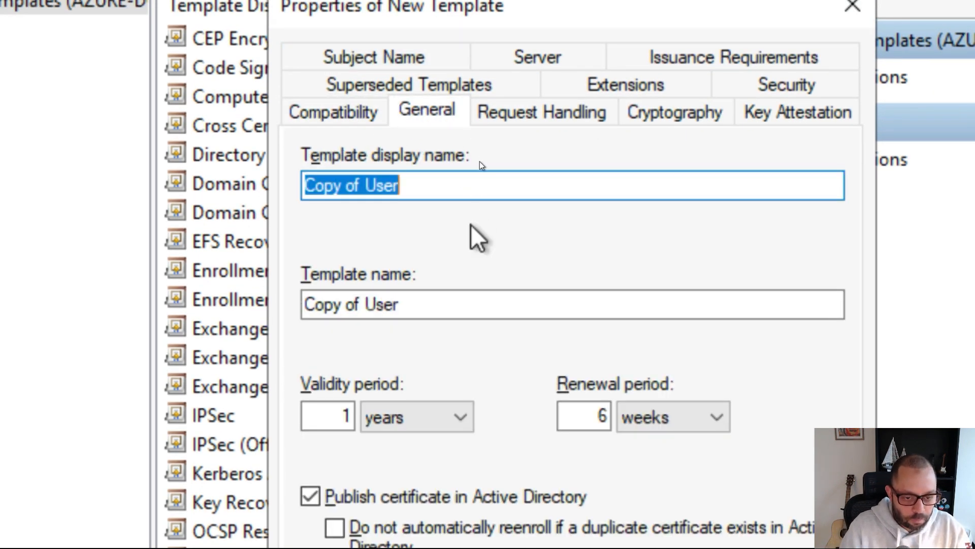
type("NDESU")
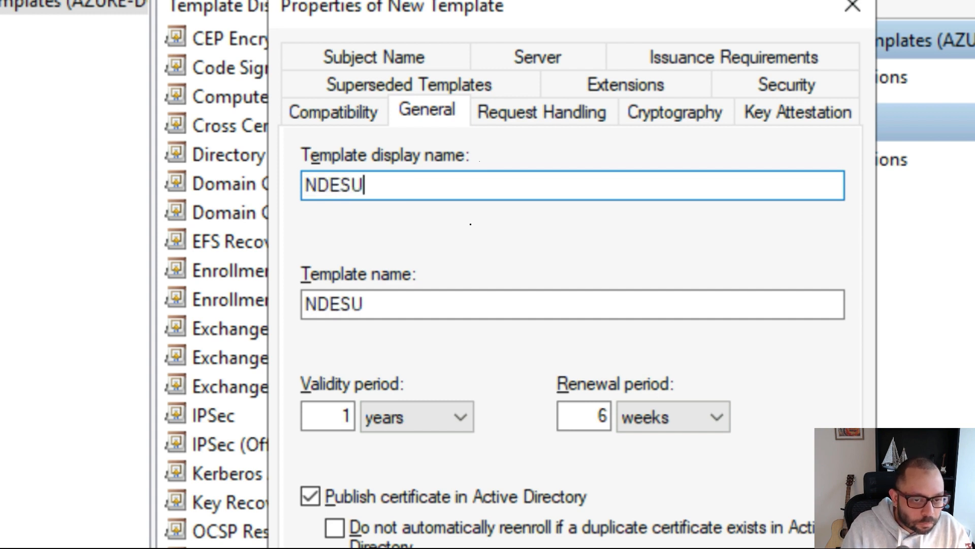
type("ser")
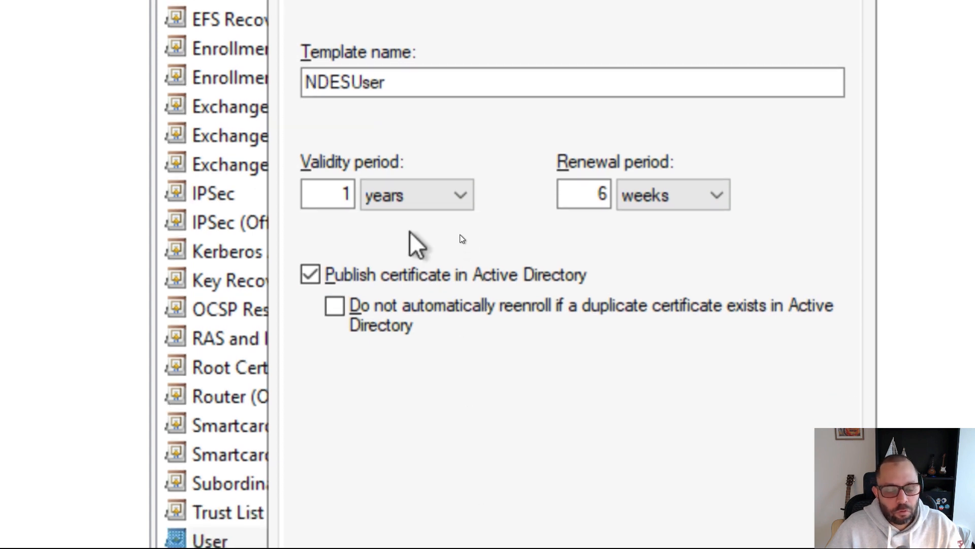
left_click(463, 193)
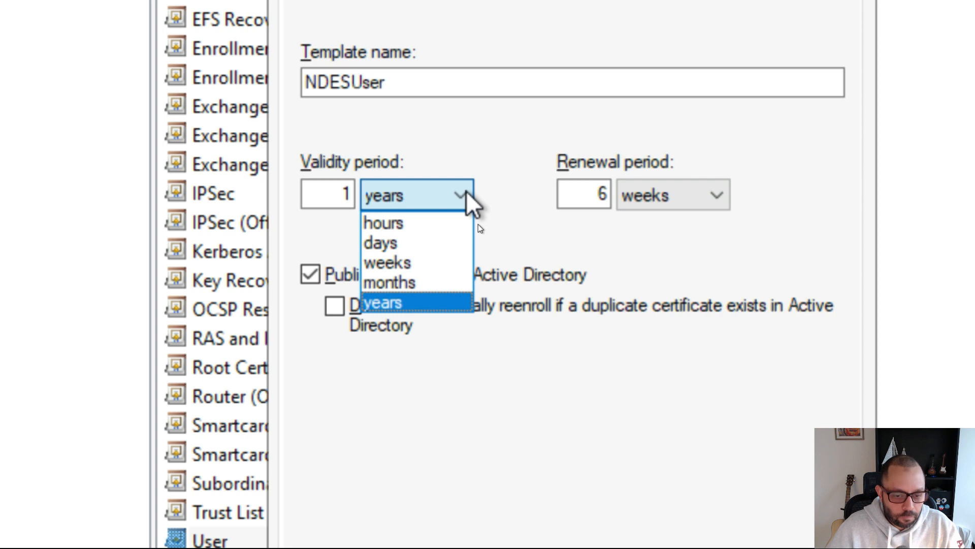
left_click(437, 243)
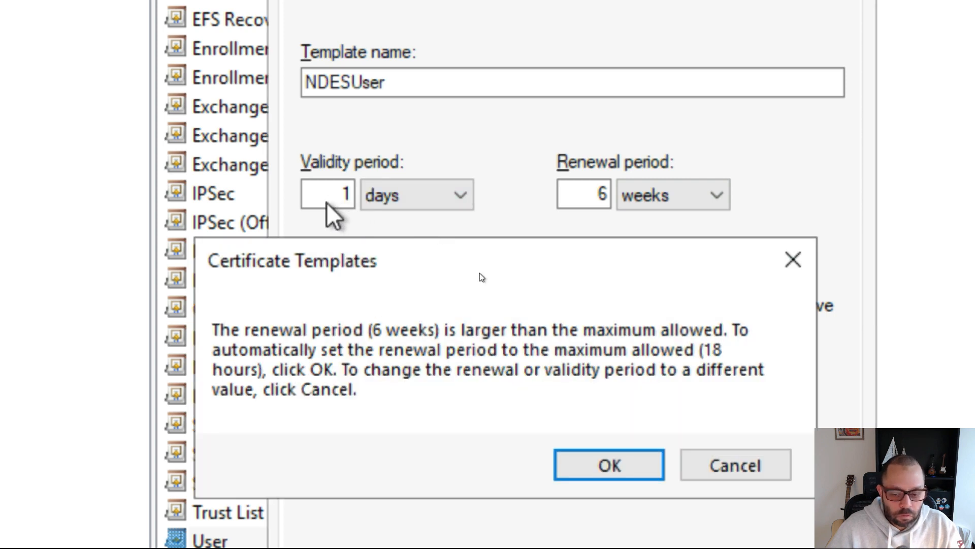
left_click(606, 475)
left_click(310, 191)
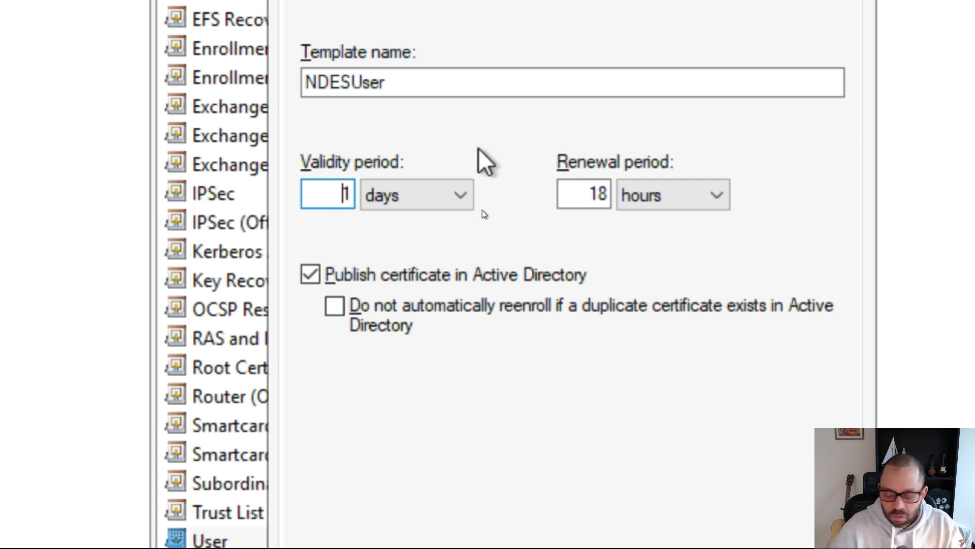
type("151")
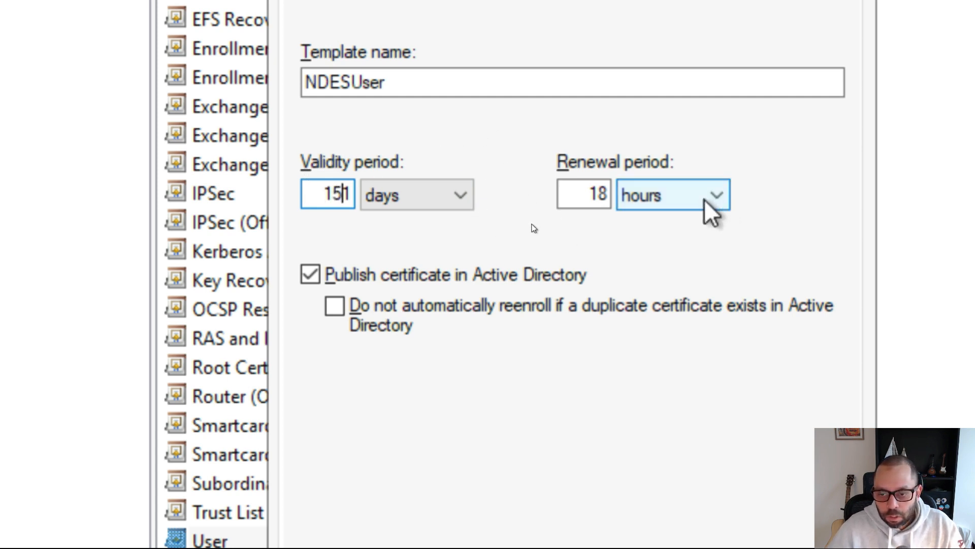
- Set a 1-day renewal period, fix validity to 15, and untick Publish certificate in Active Directory
left_click(583, 195)
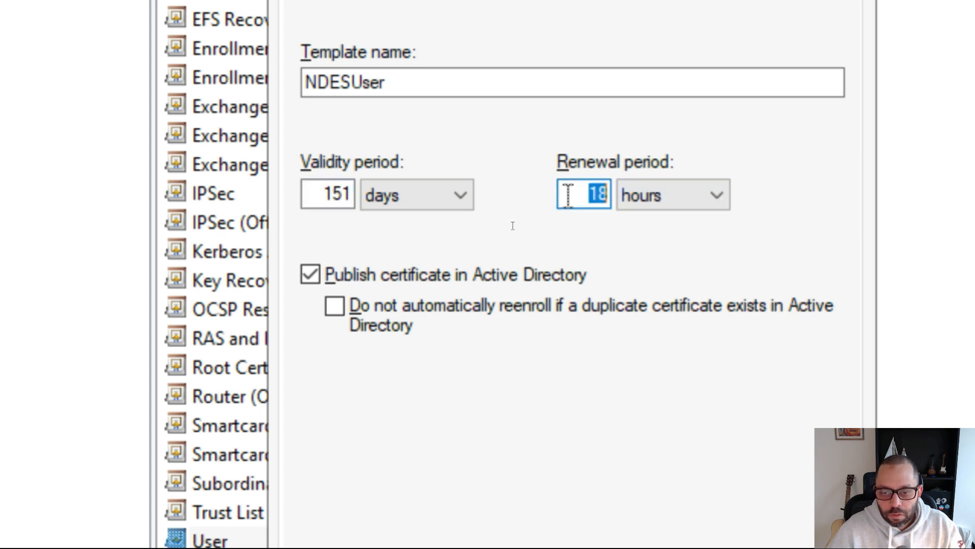
type("1")
key("shift+Right")
key("shift+Right")
type("1")
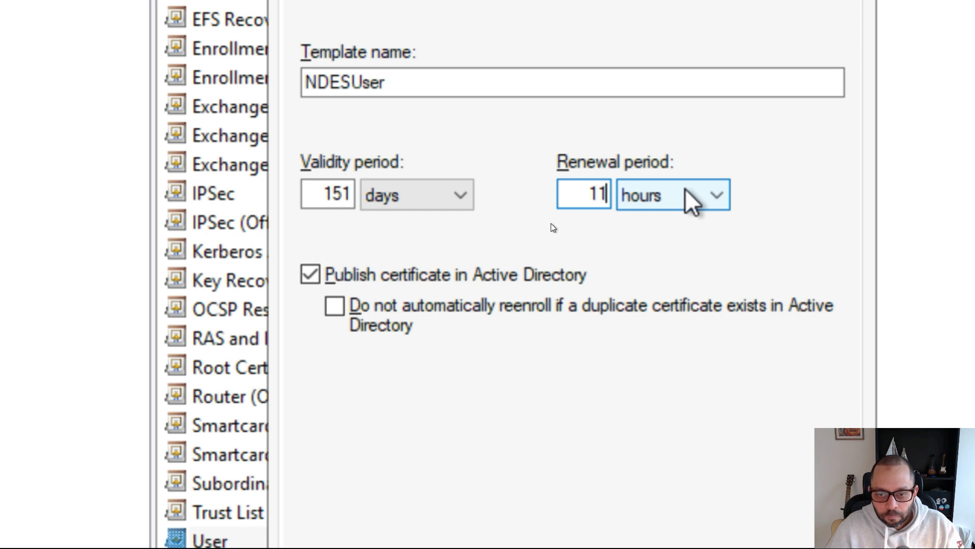
key("BackSpace")
left_click(669, 196)
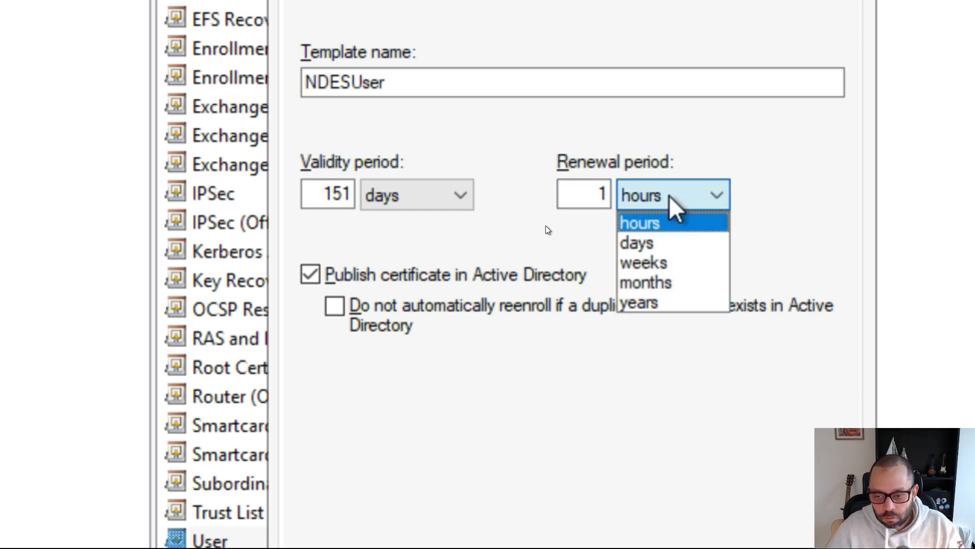
left_click(697, 237)
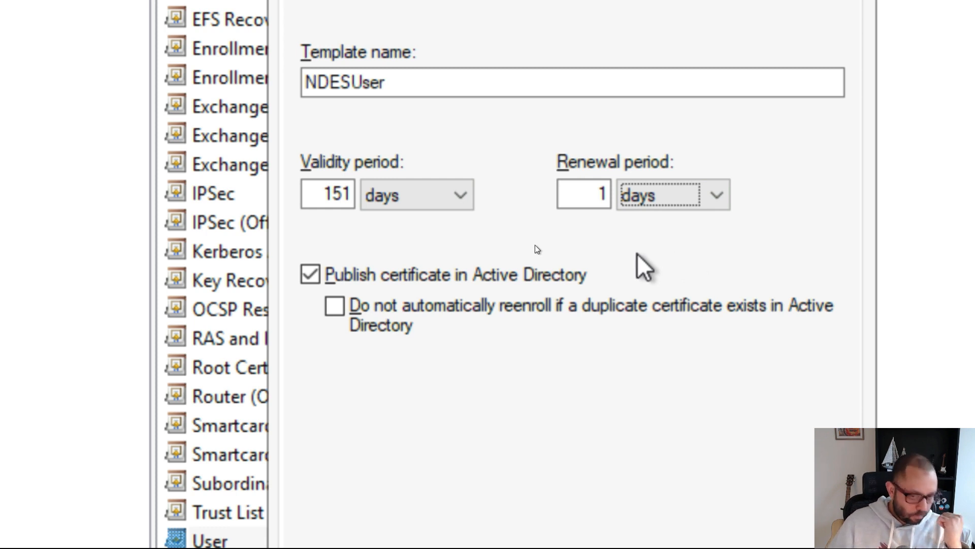
left_click(599, 194)
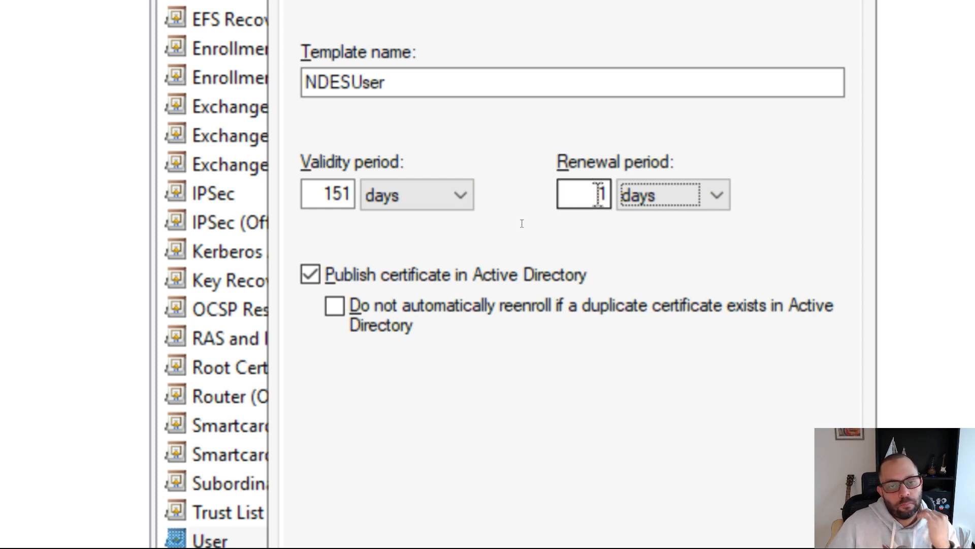
key("BackSpace")
type("1")
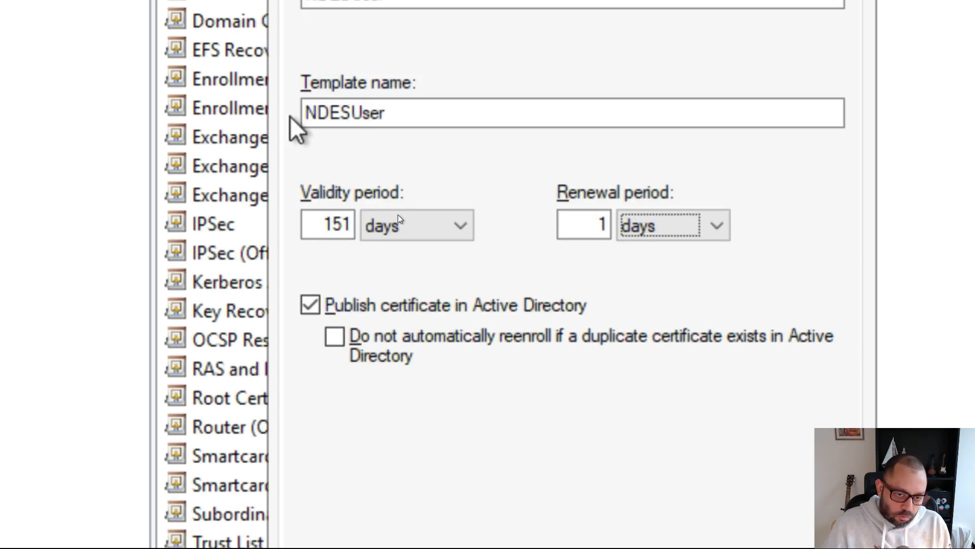
left_click(331, 225)
key("Right")
key("Right")
key("BackSpace")
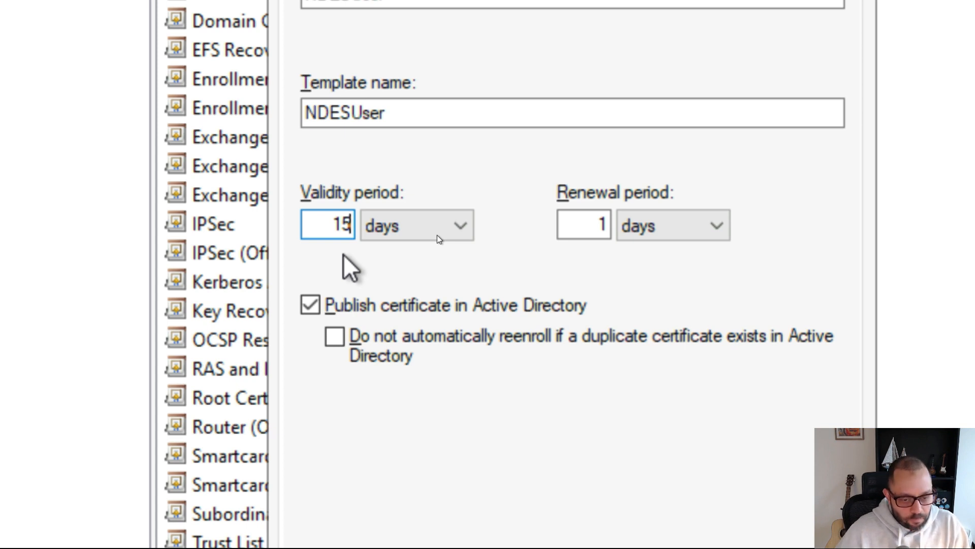
left_click(491, 306)
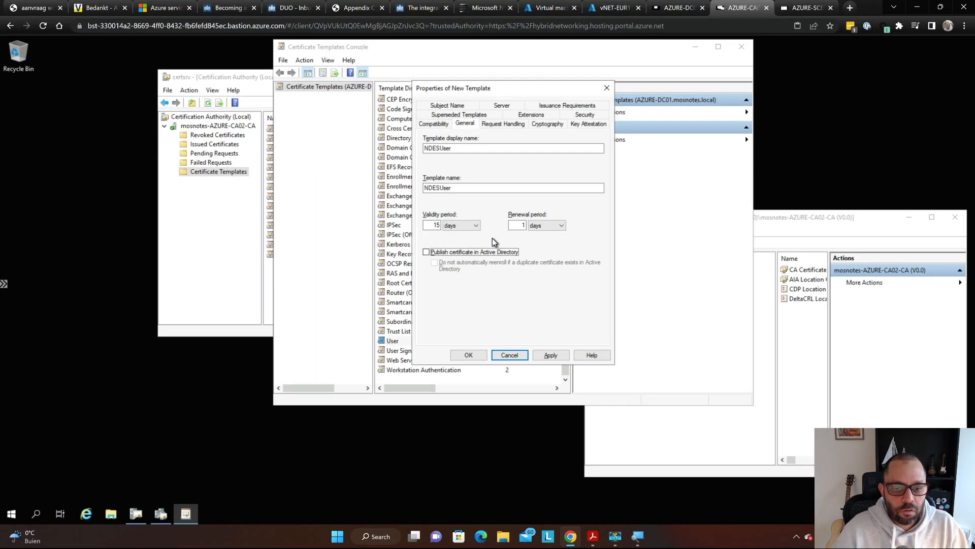
key("super")
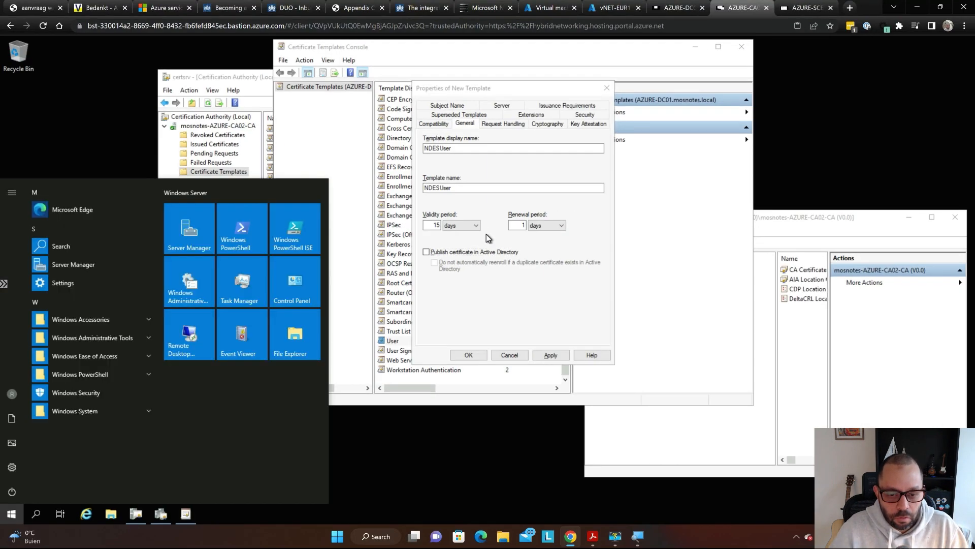
- In the SCEP guide, scroll down through the template steps to step 13
left_click(596, 209)
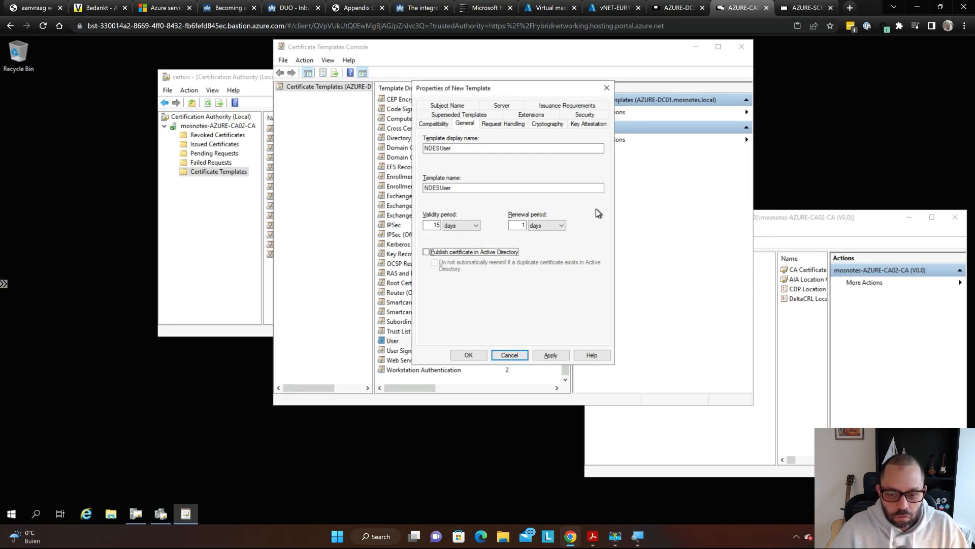
key("alt+Tab")
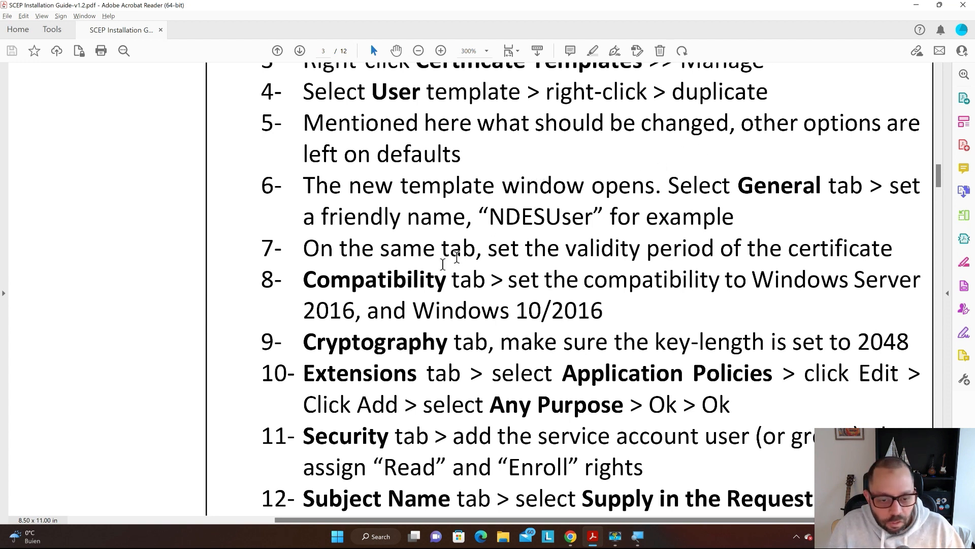
left_click_drag(377, 292, 318, 294)
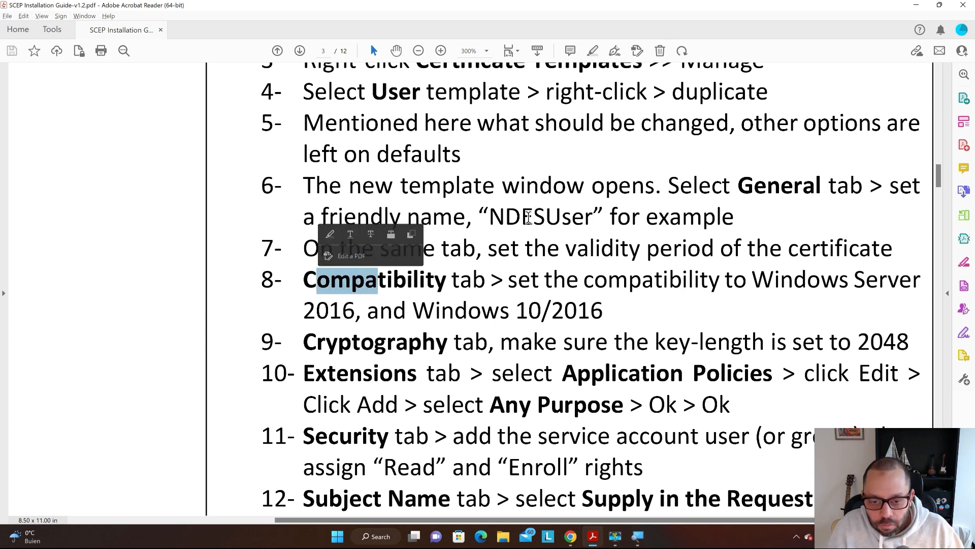
left_click(529, 218)
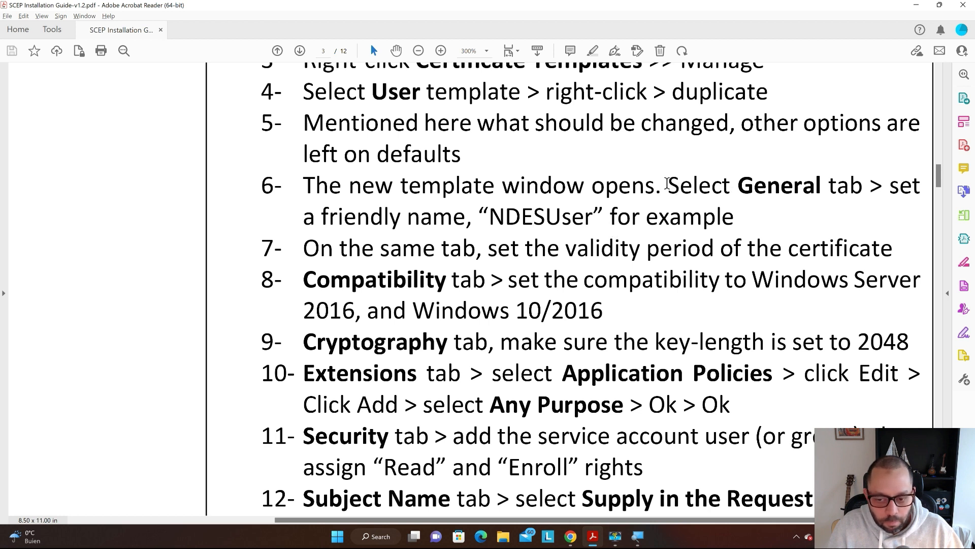
scroll(668, 183, "down", 2)
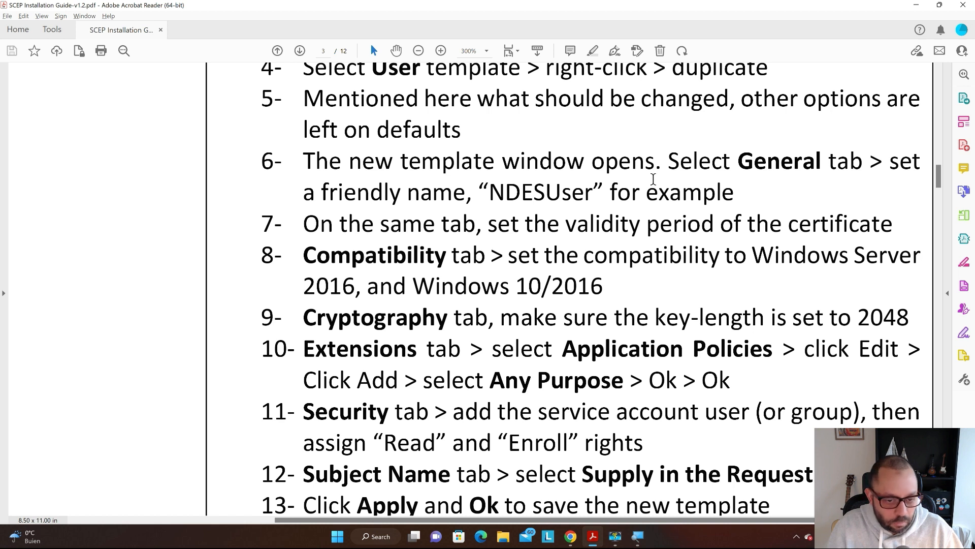
scroll(653, 180, "down", 1)
scroll(653, 180, "down", 1)
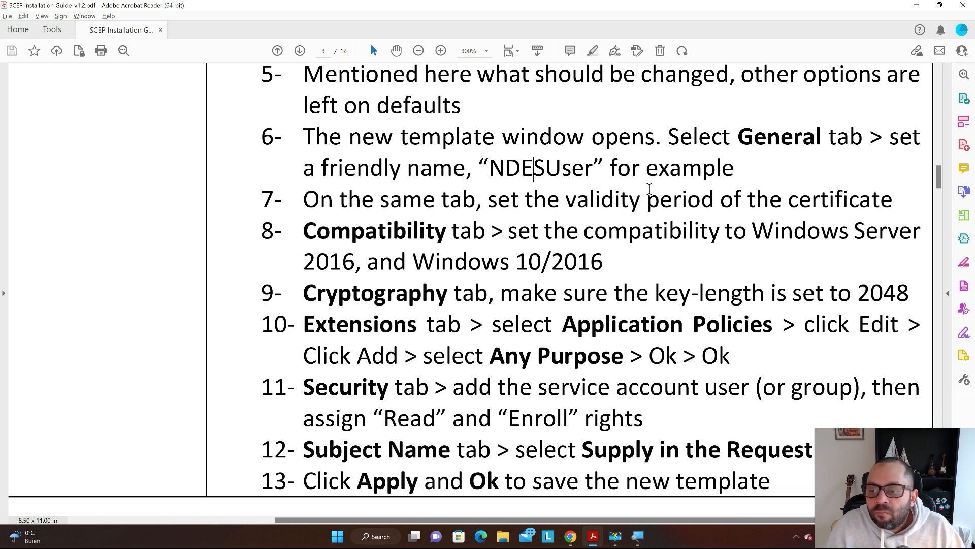
scroll(649, 190, "down", 2)
scroll(649, 191, "down", 6)
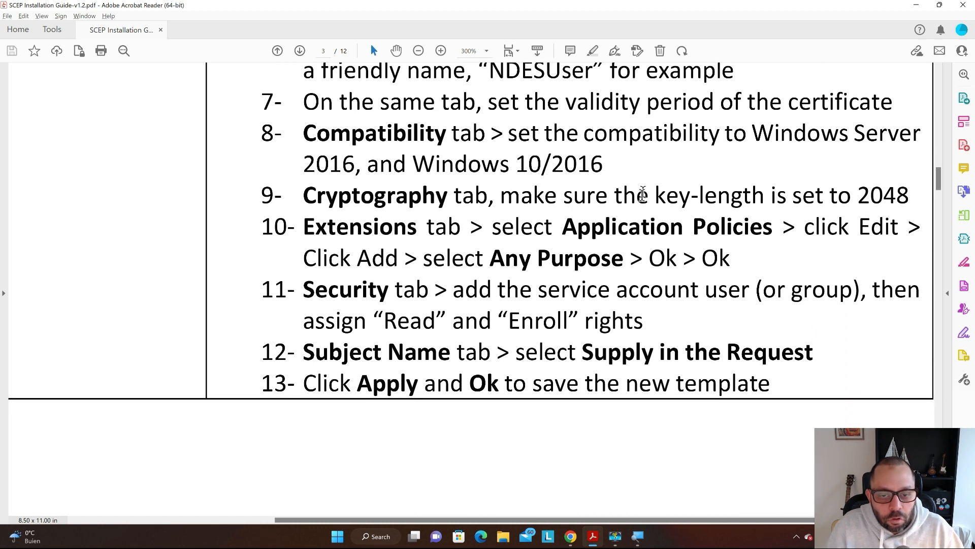
scroll(628, 148, "down", 2)
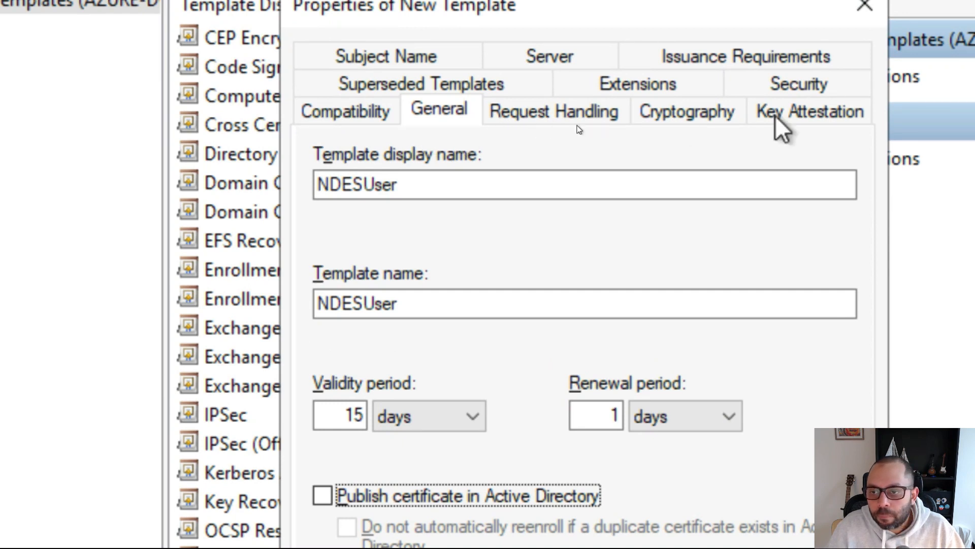
left_click(682, 111)
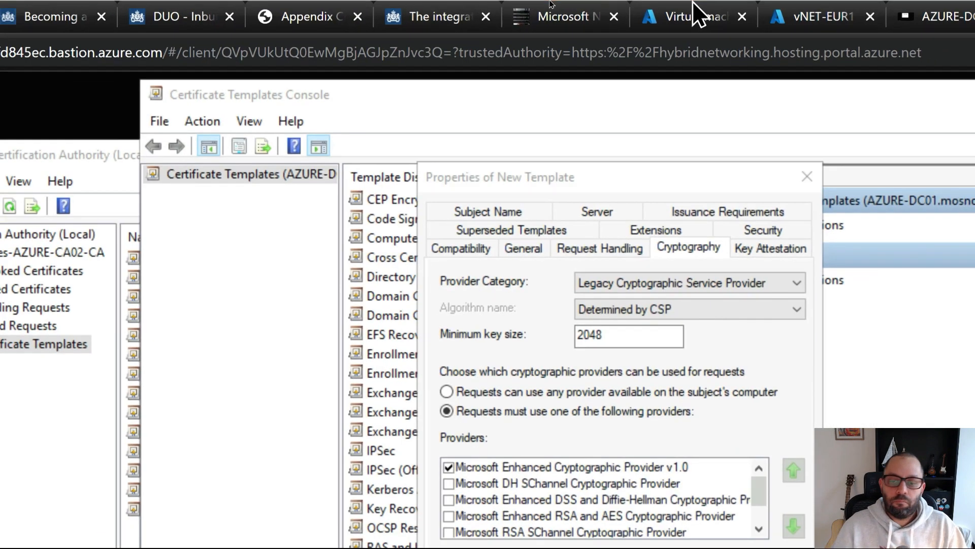
key("super")
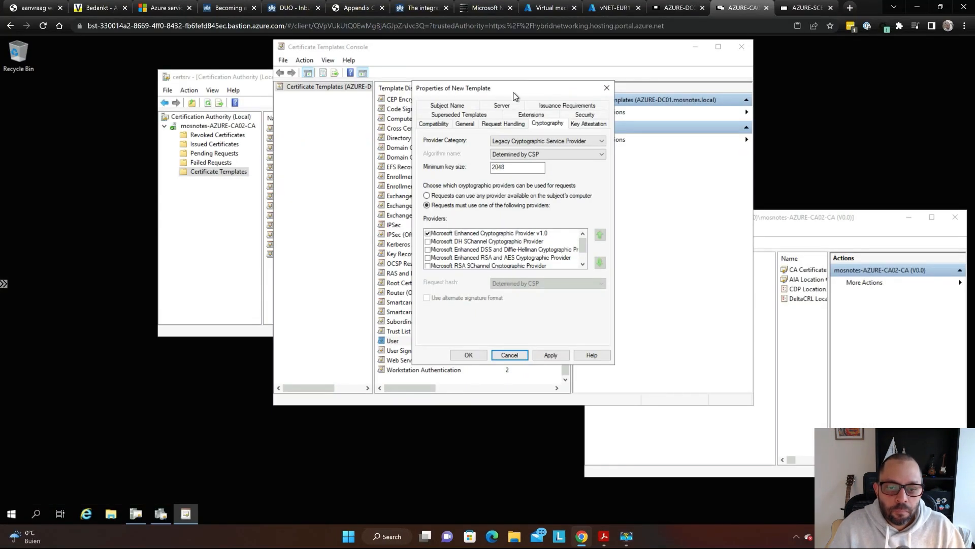
key("alt+Tab")
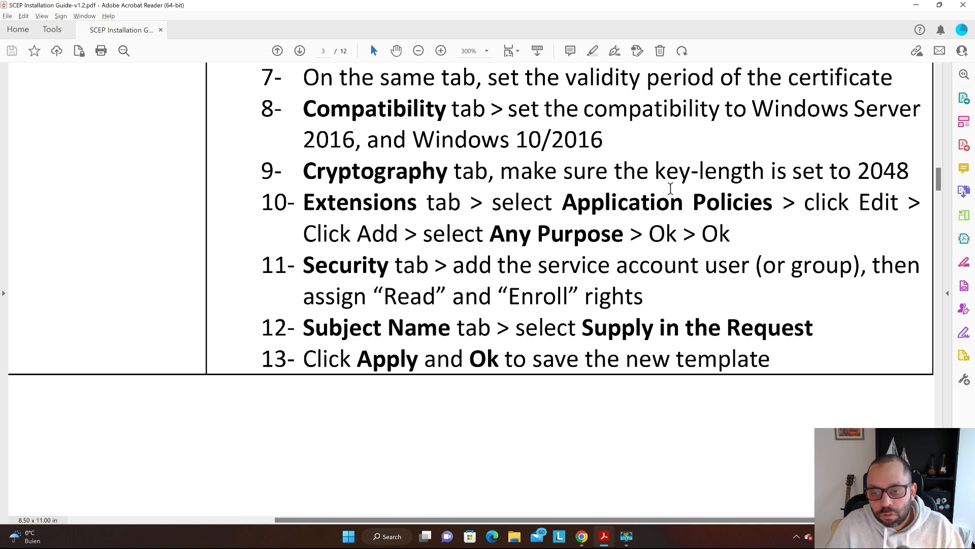
left_click_drag(563, 201, 727, 209)
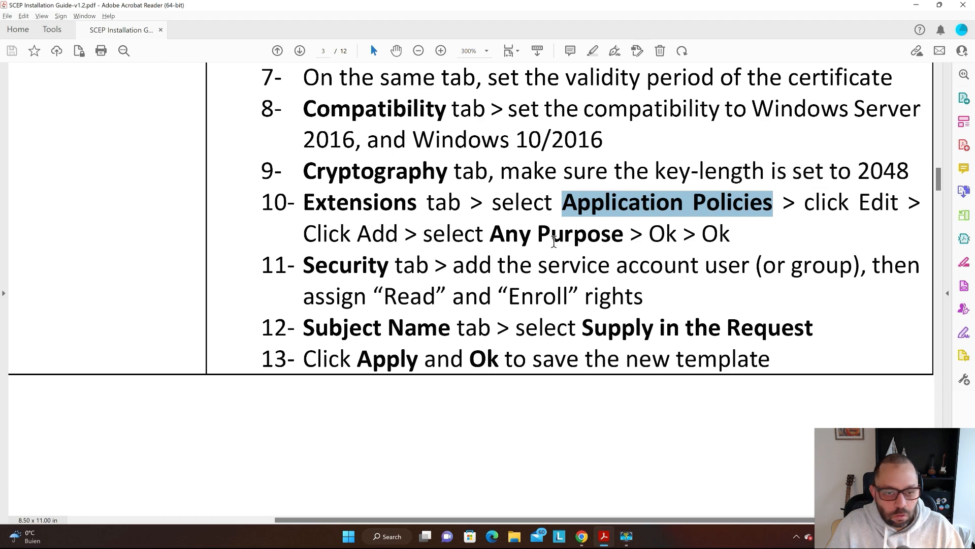
key("alt+Tab")
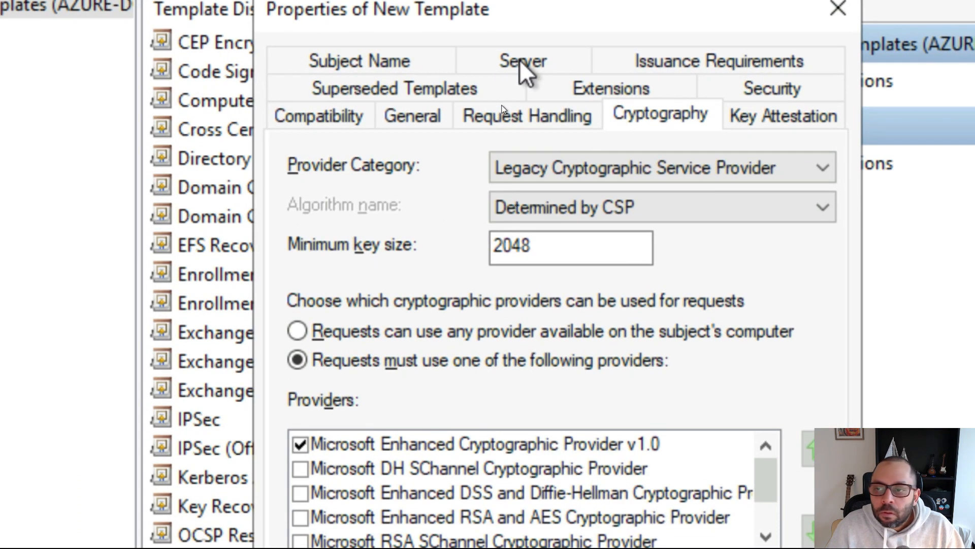
- Add Any Purpose to the template's Application Policies extension
left_click(572, 87)
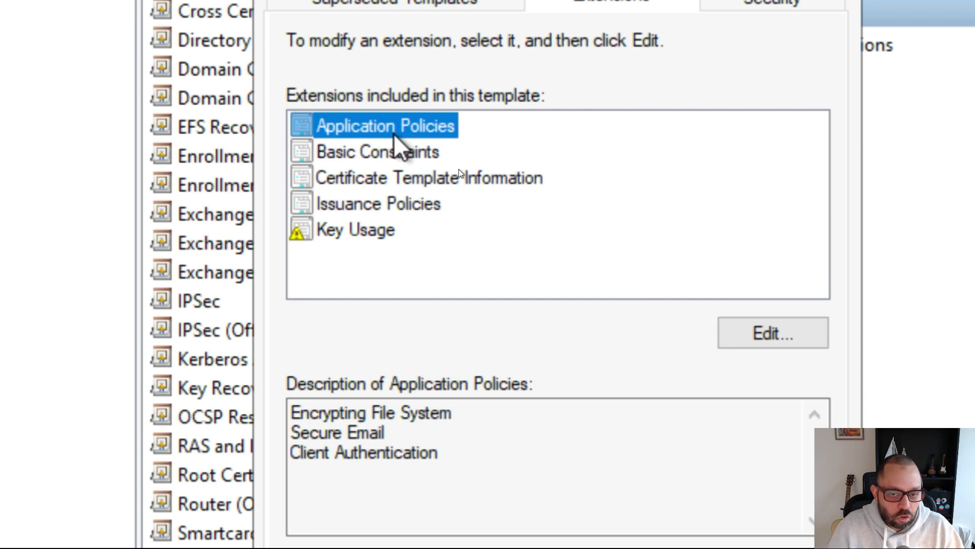
left_click(764, 336)
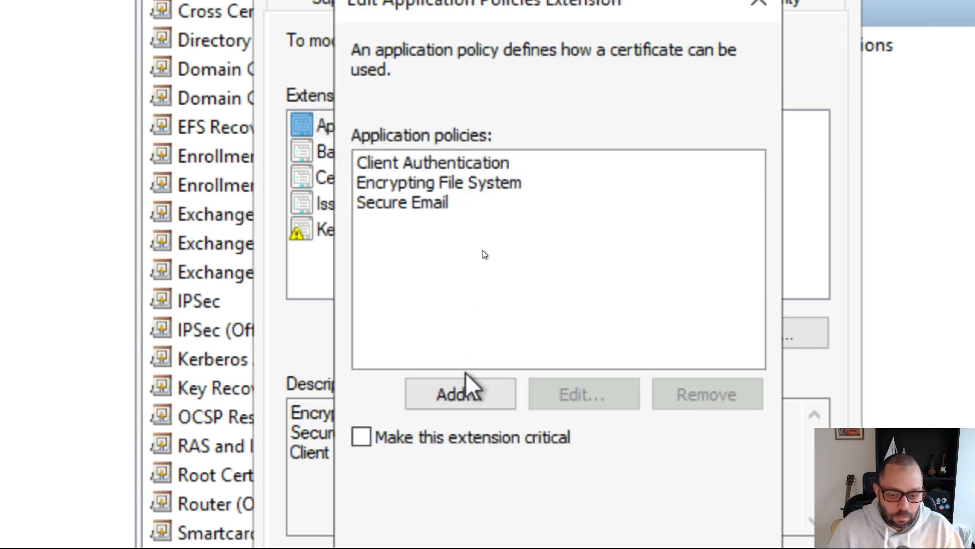
left_click(462, 385)
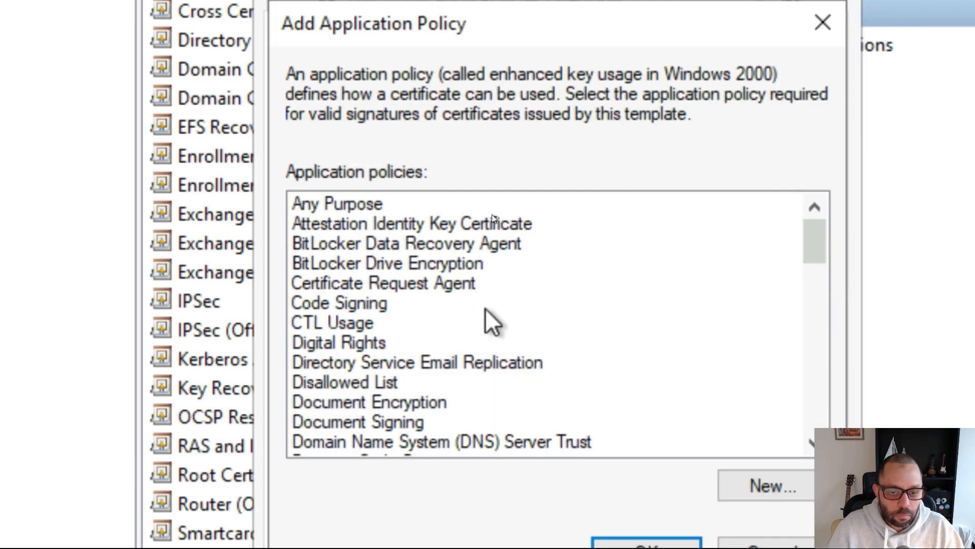
left_click(446, 200)
left_click(642, 519)
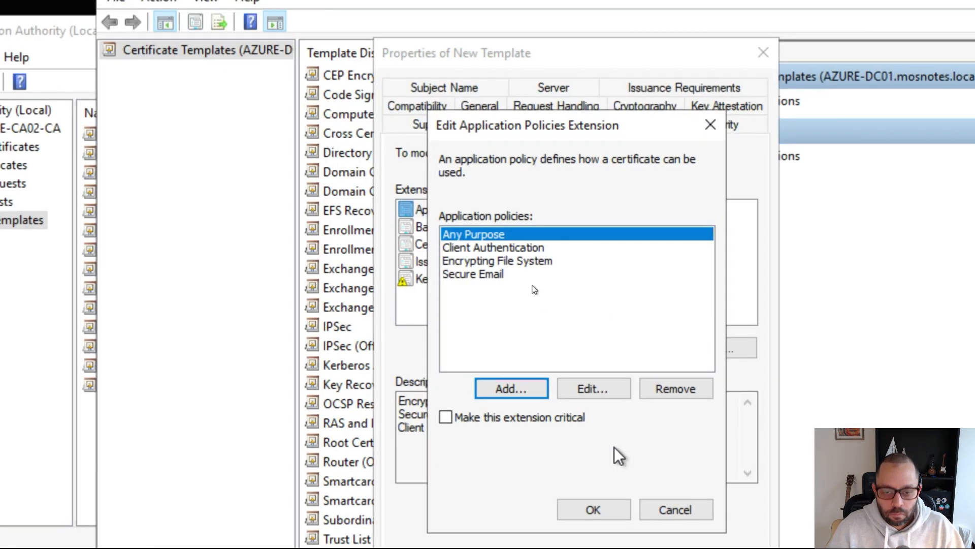
key("super")
left_click(595, 510)
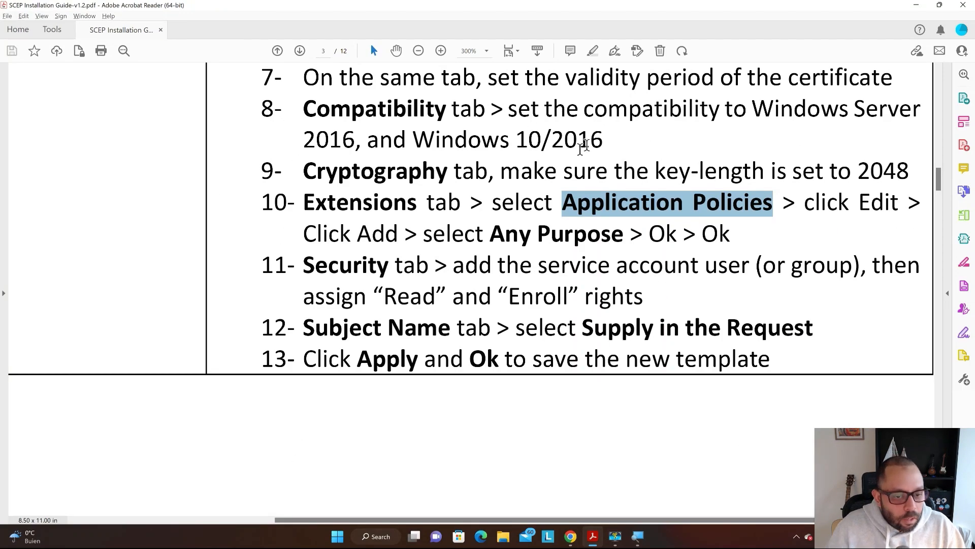
- Read step 11, highlighting 'Security tab' and 'service account user', then return to Chrome
scroll(603, 121, "down", 2)
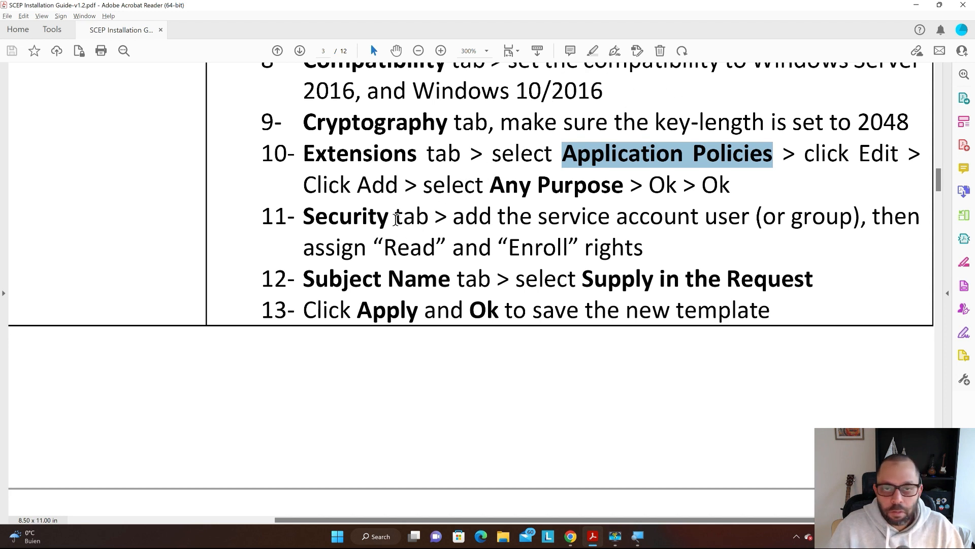
left_click_drag(429, 219, 304, 220)
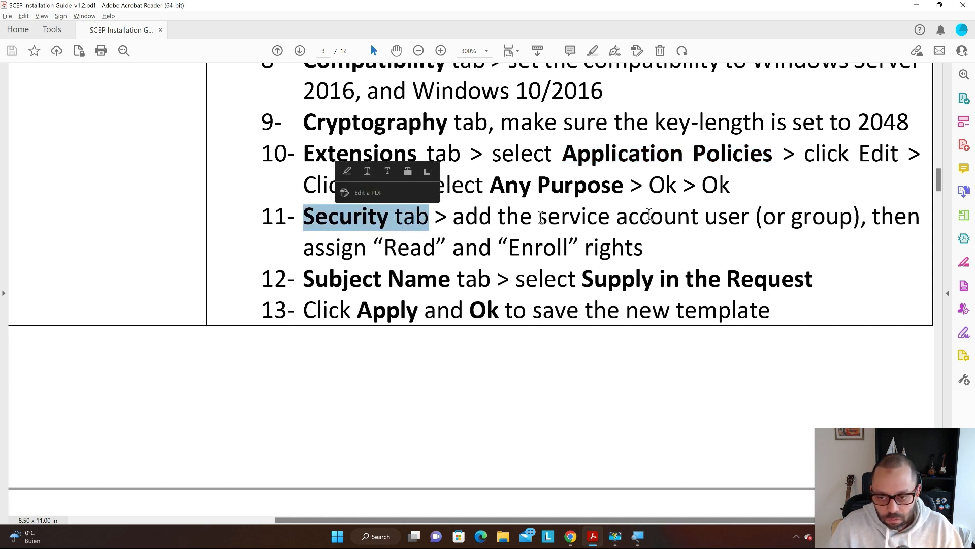
left_click_drag(750, 218, 561, 218)
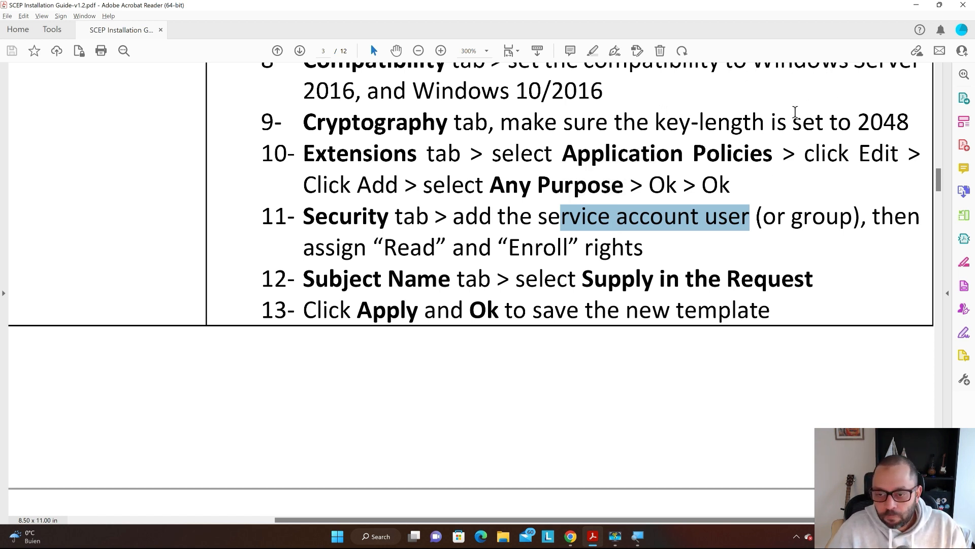
scroll(792, 114, "down", 1)
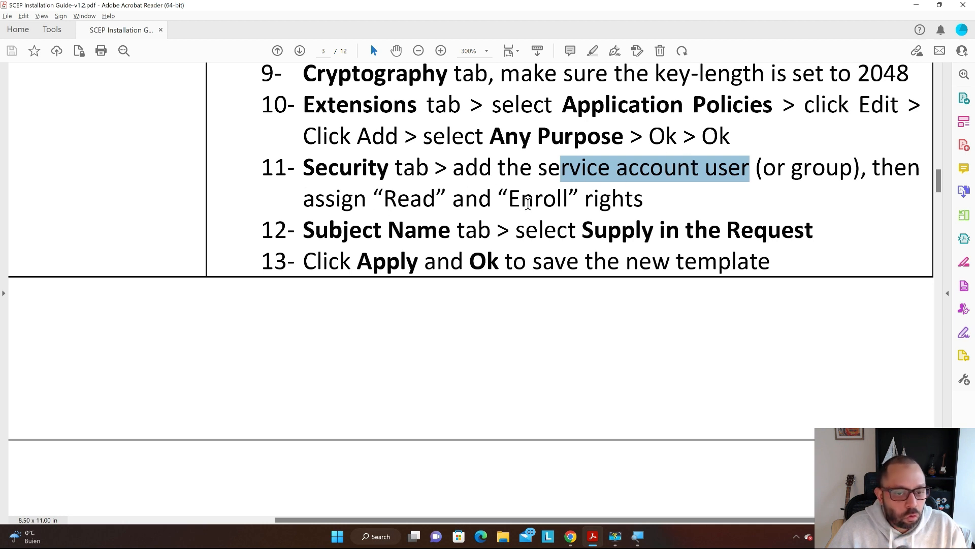
key("alt+Tab")
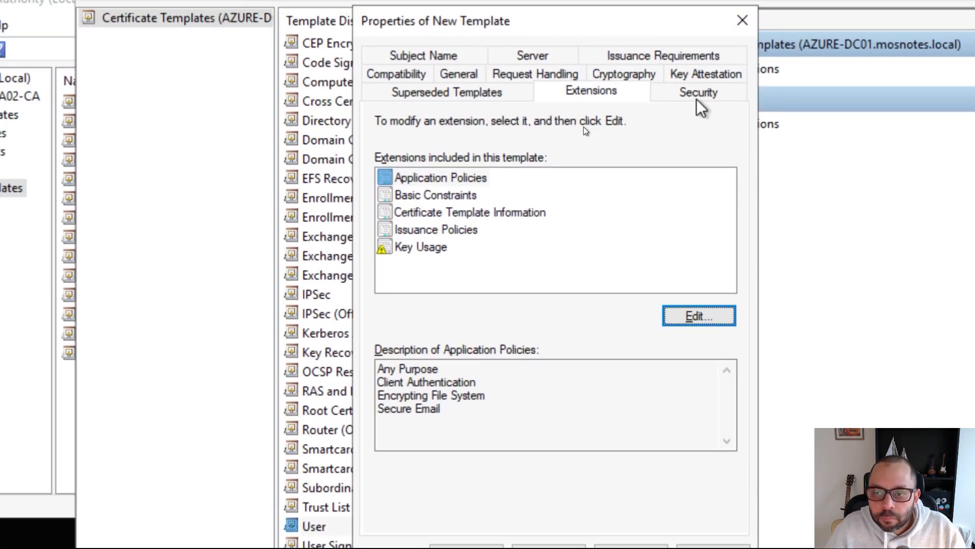
- Add the sa_scepusers group to the template's security with Read and Enroll allowed
left_click(696, 98)
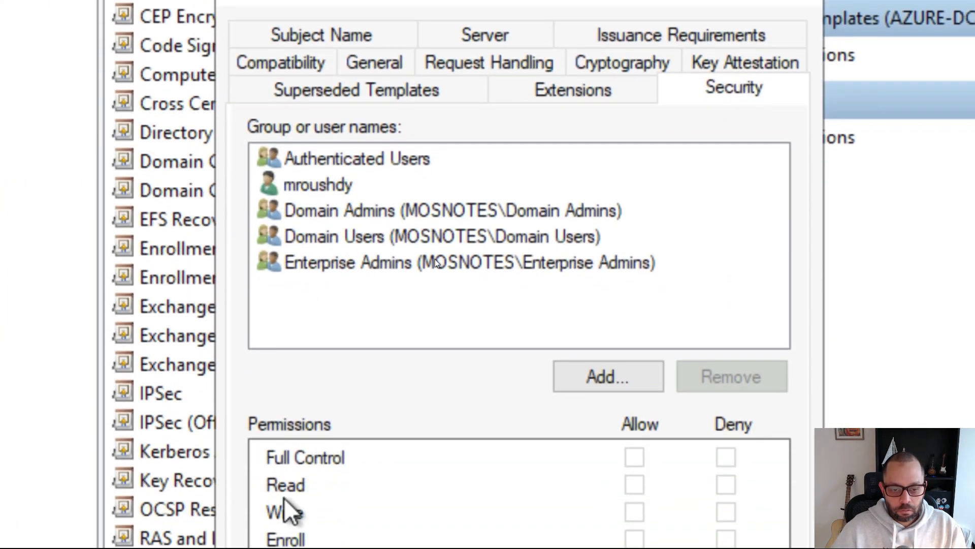
left_click(640, 381)
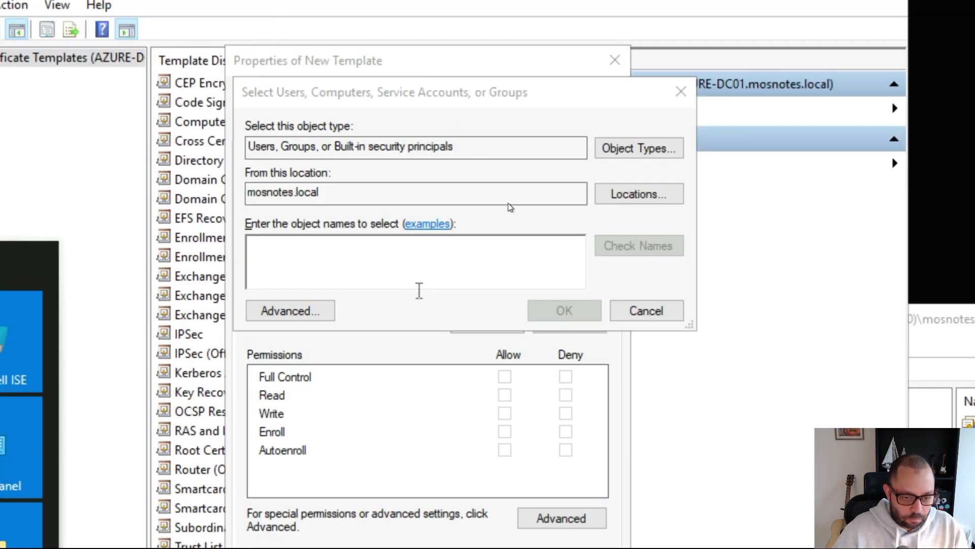
left_click(414, 274)
type("sa")
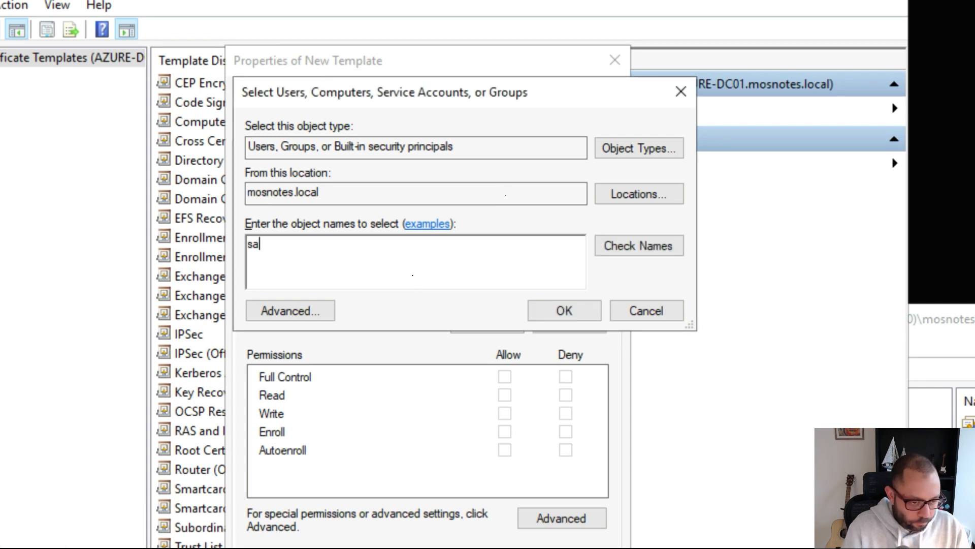
type("_scepuser")
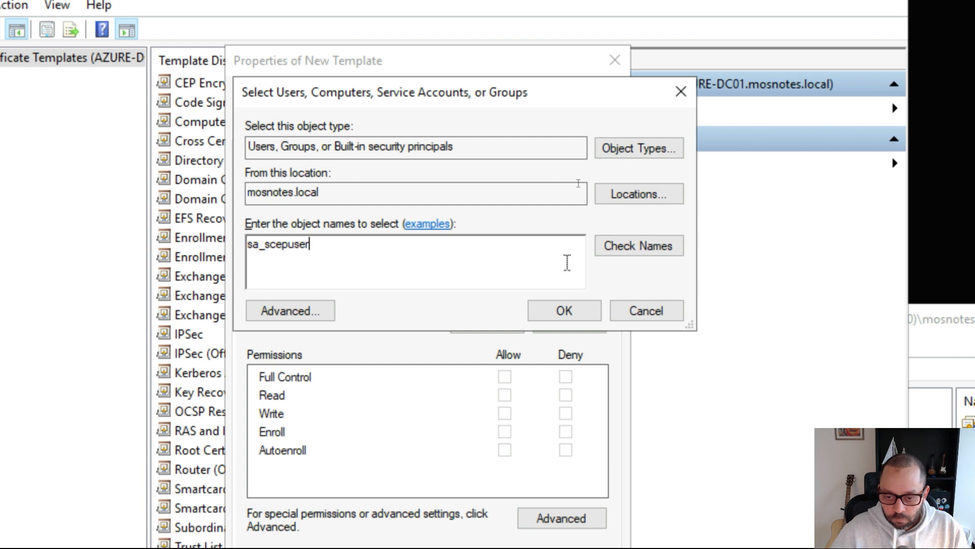
type("s")
left_click(670, 248)
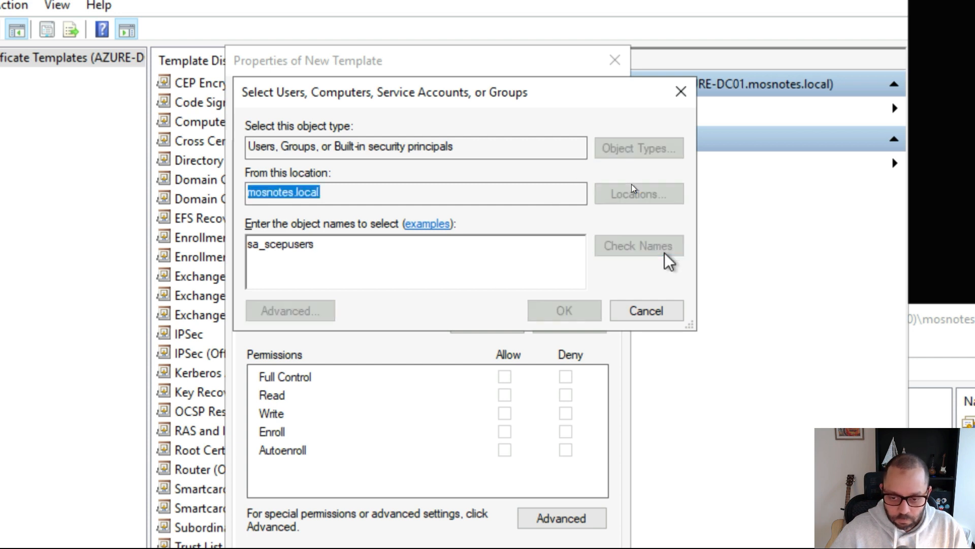
left_click(565, 311)
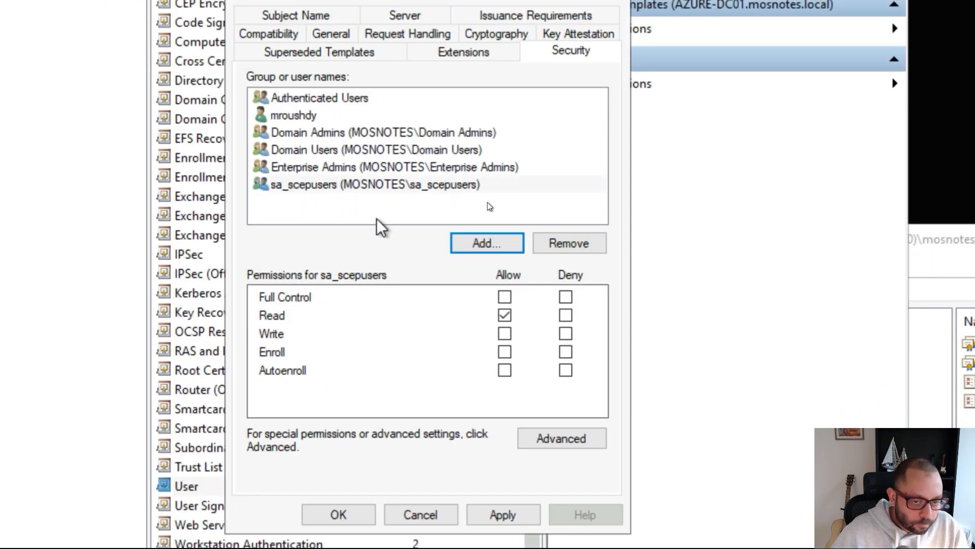
left_click(377, 181)
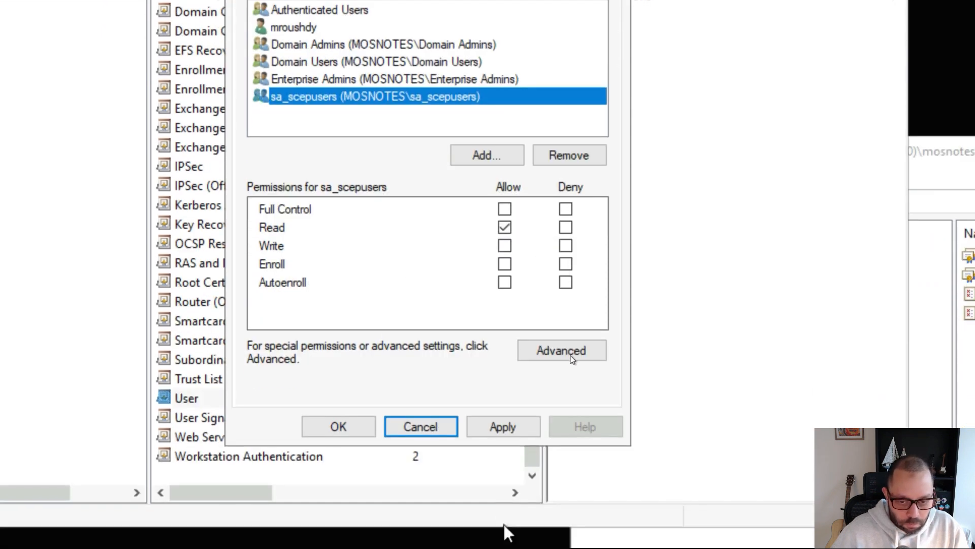
left_click(504, 262)
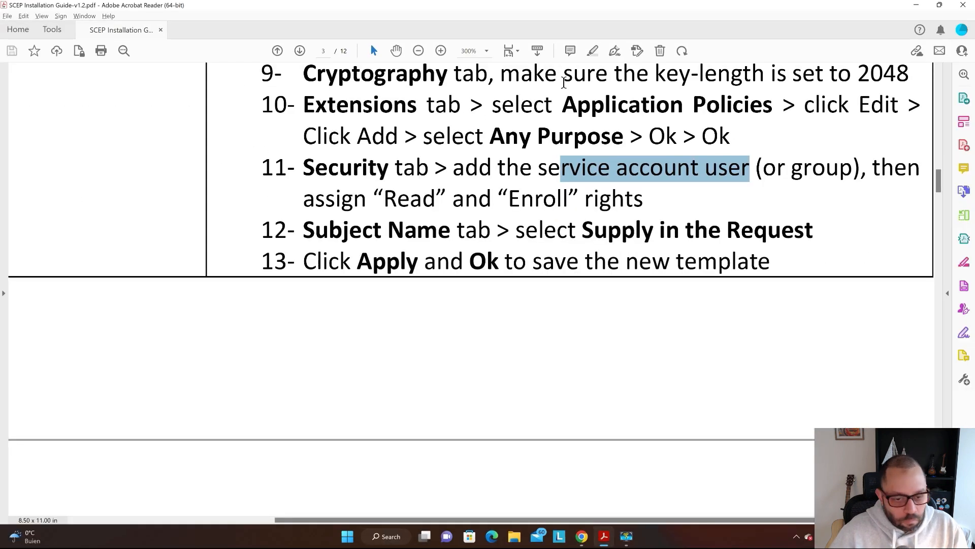
- Highlight 'Supply in the Request' in the guide's step 12, then return to Chrome
scroll(635, 167, "down", 1)
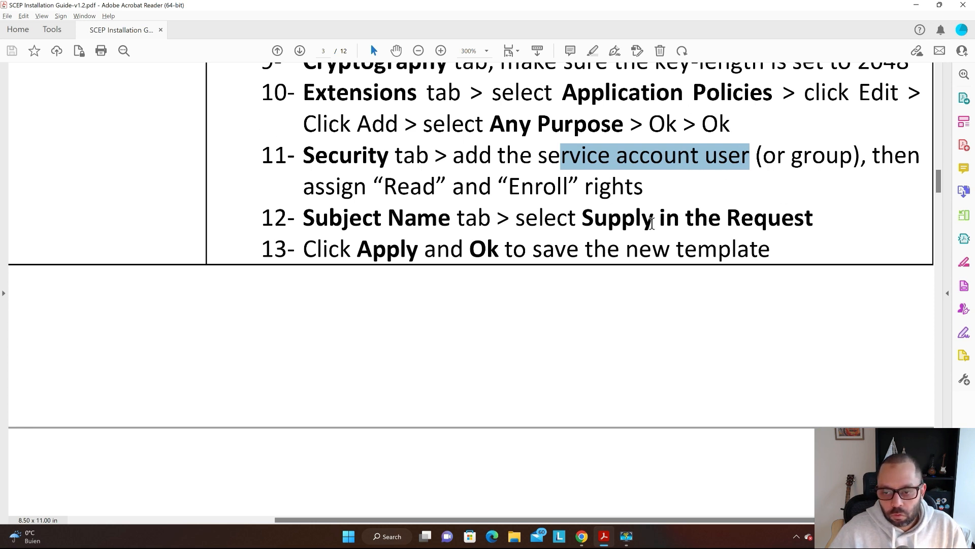
left_click(828, 216)
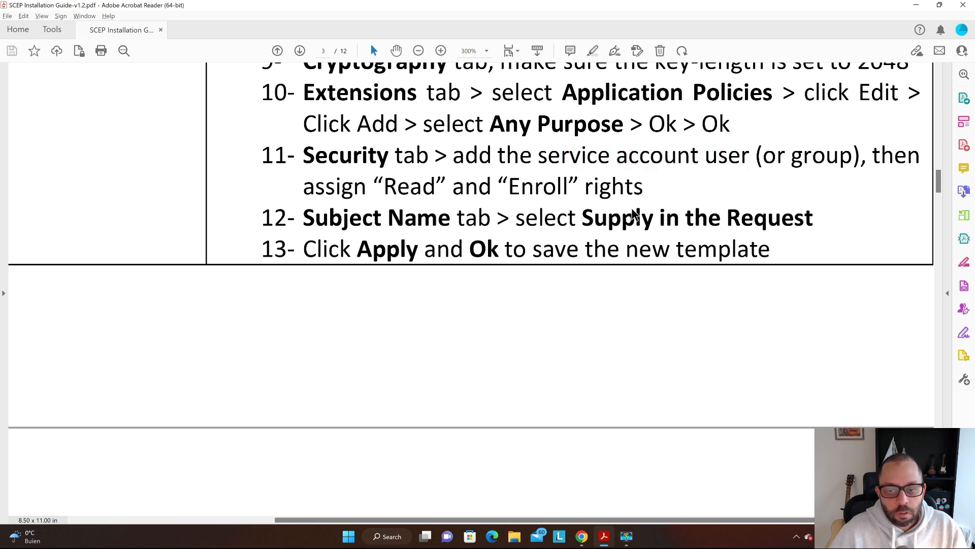
left_click_drag(584, 216, 813, 218)
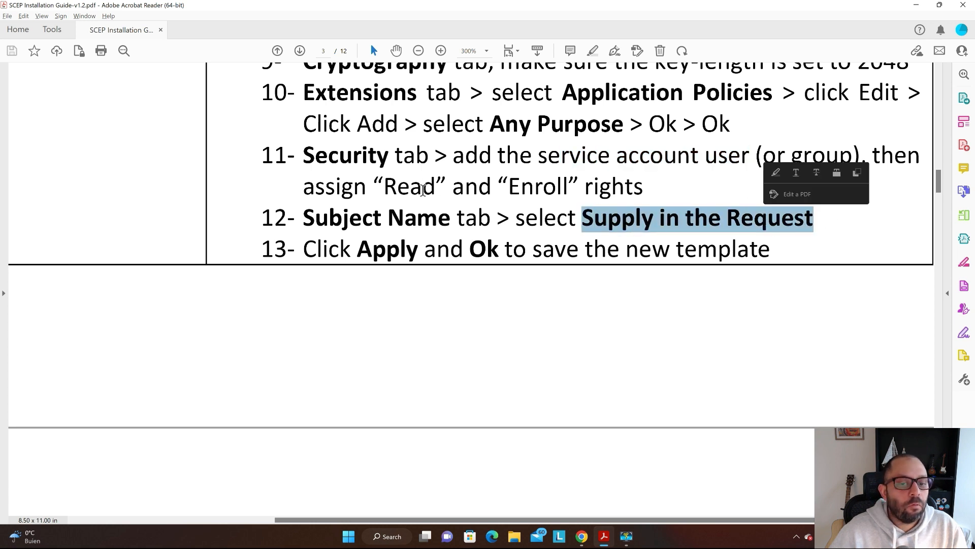
key("alt+Tab")
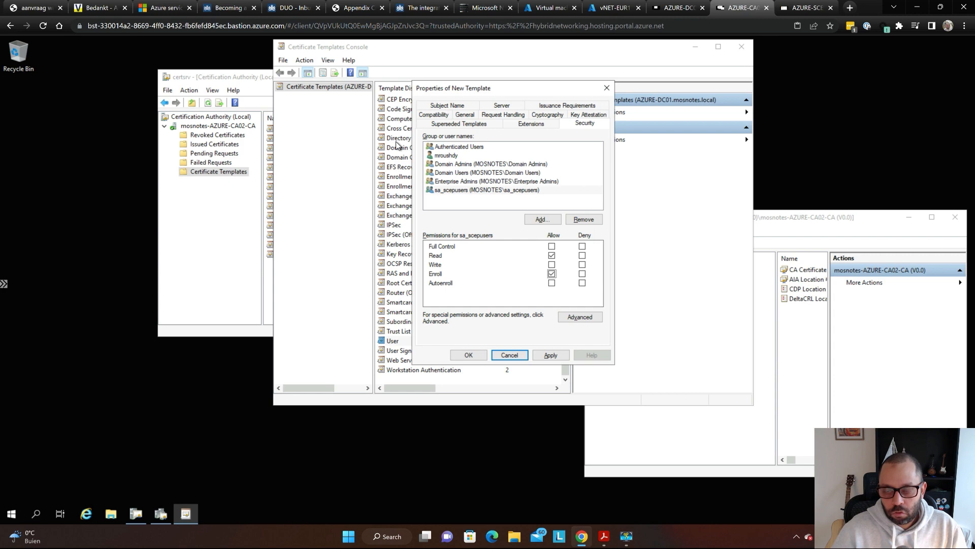
- Magnify the screen and bring up the NDESUser template's Subject Name settings
key("super+plus")
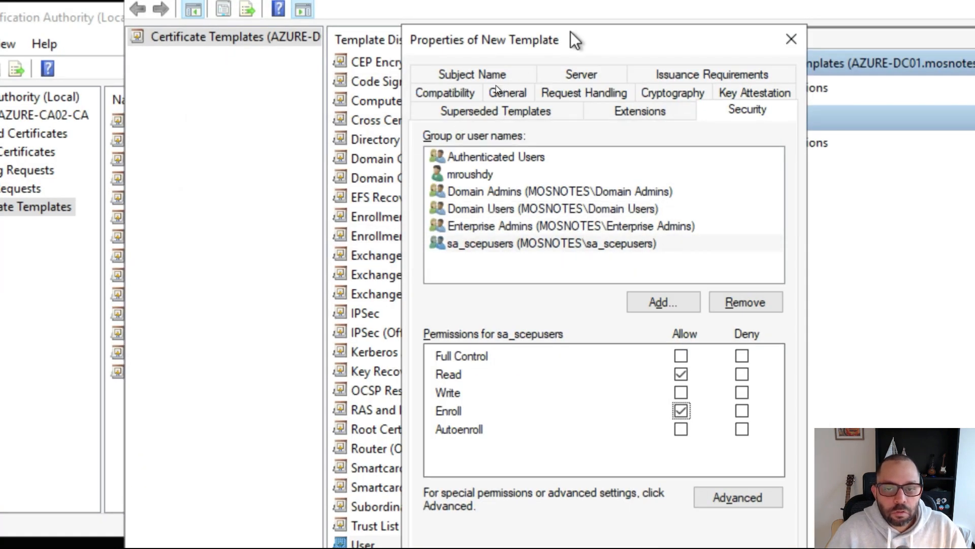
left_click(484, 75)
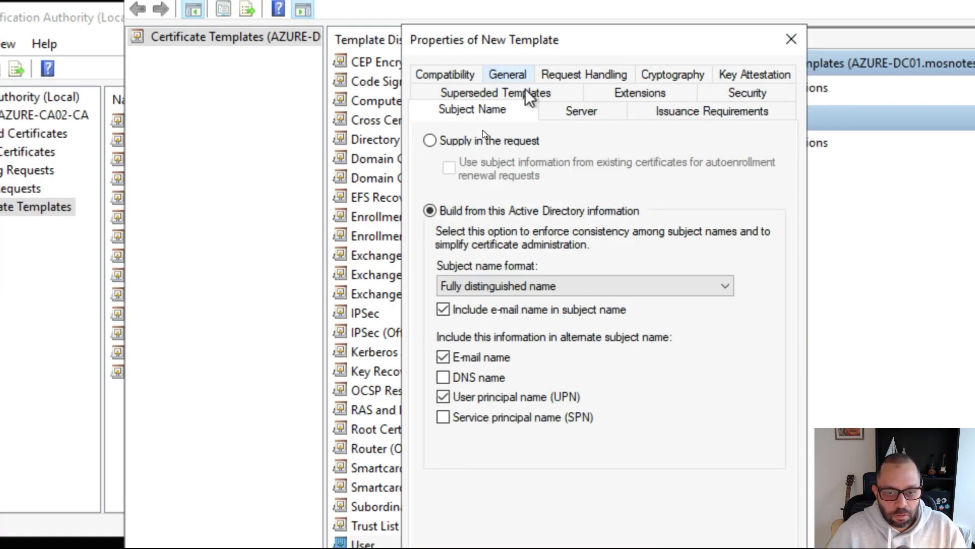
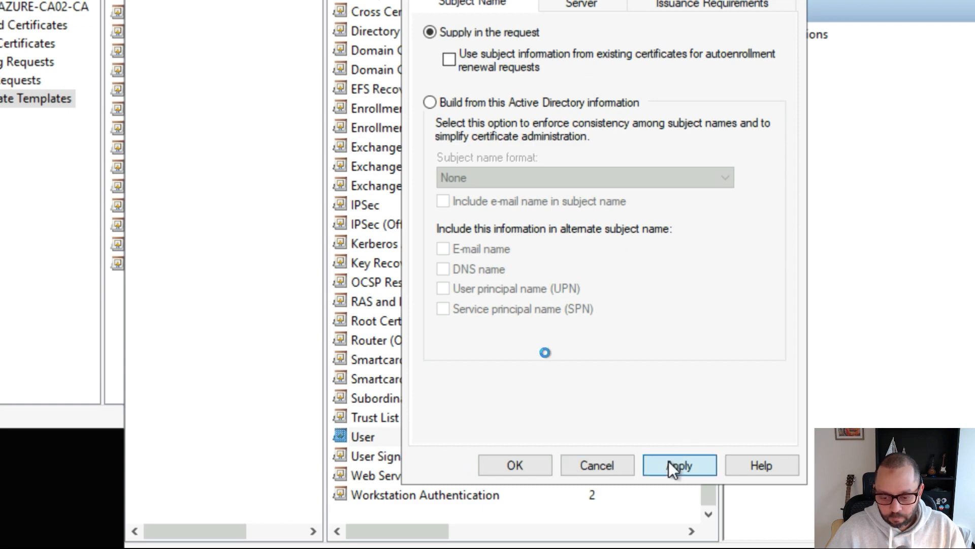
- Apply the NDESUser template so it joins the list, then bring up the SCEP guide PDF
left_click(510, 464)
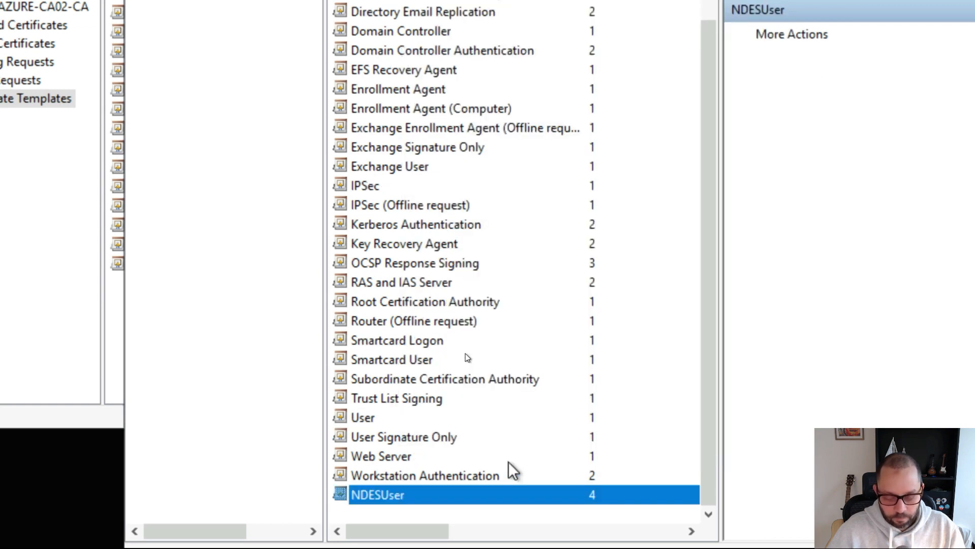
key("alt+Tab")
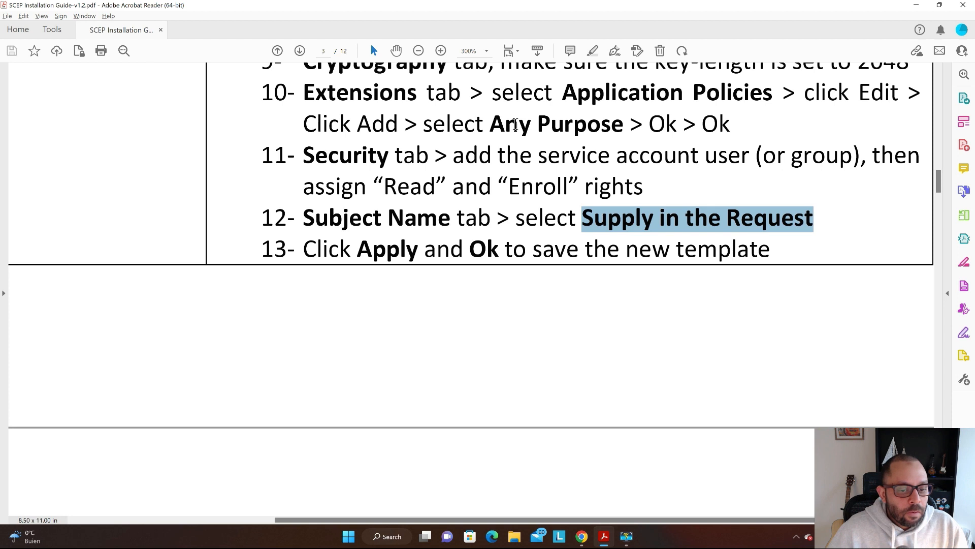
- Scroll the guide to section 3 on the NDES web site certificate template
scroll(507, 123, "down", 1)
scroll(497, 118, "down", 2, "ctrl")
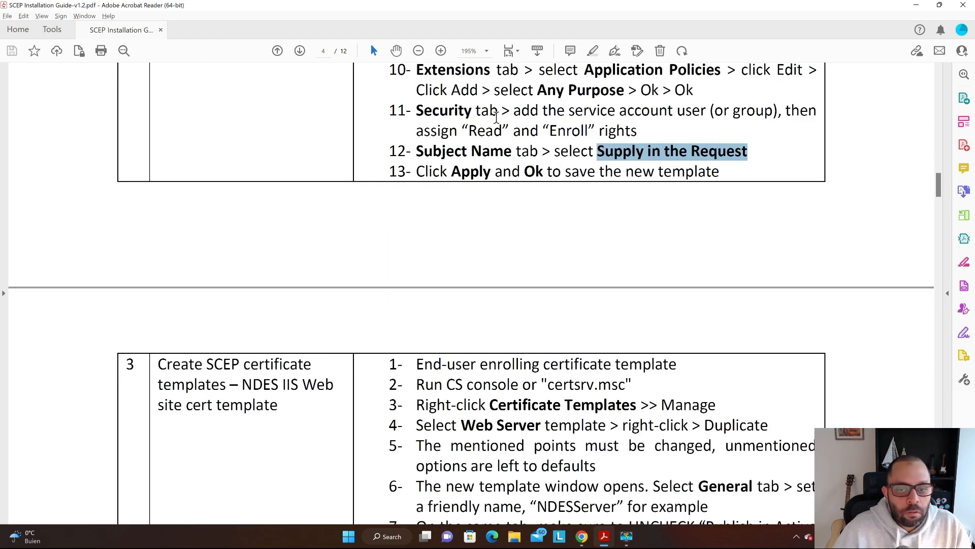
scroll(381, 188, "down", 3)
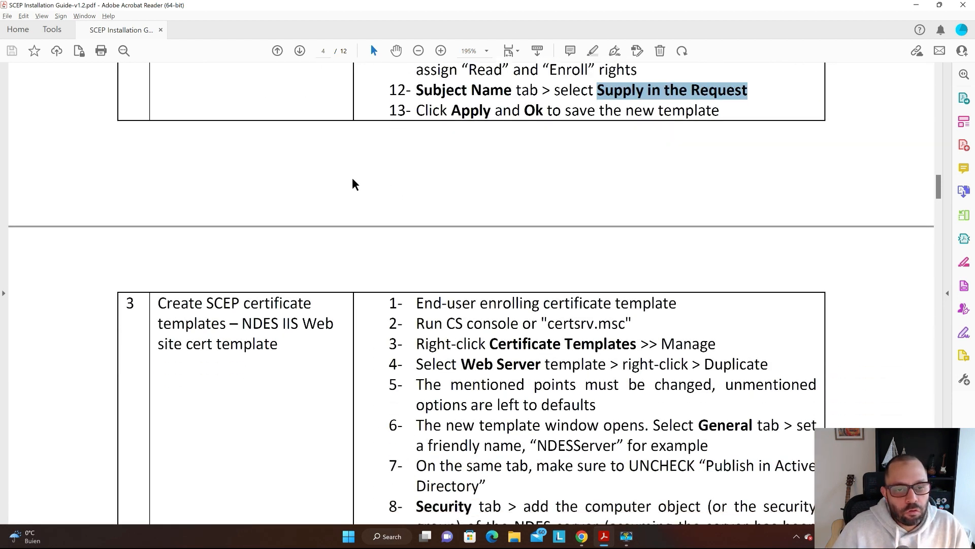
scroll(342, 175, "down", 3)
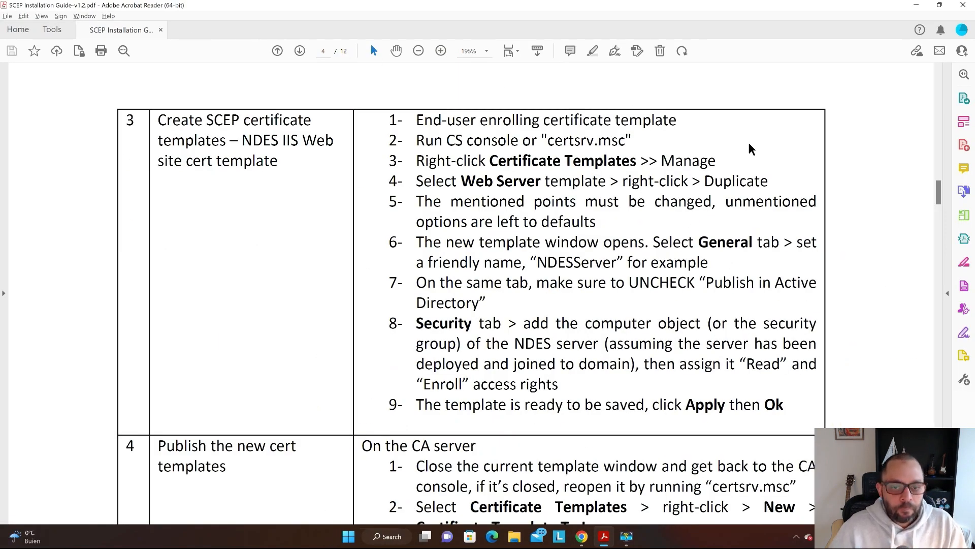
scroll(738, 156, "down", 1)
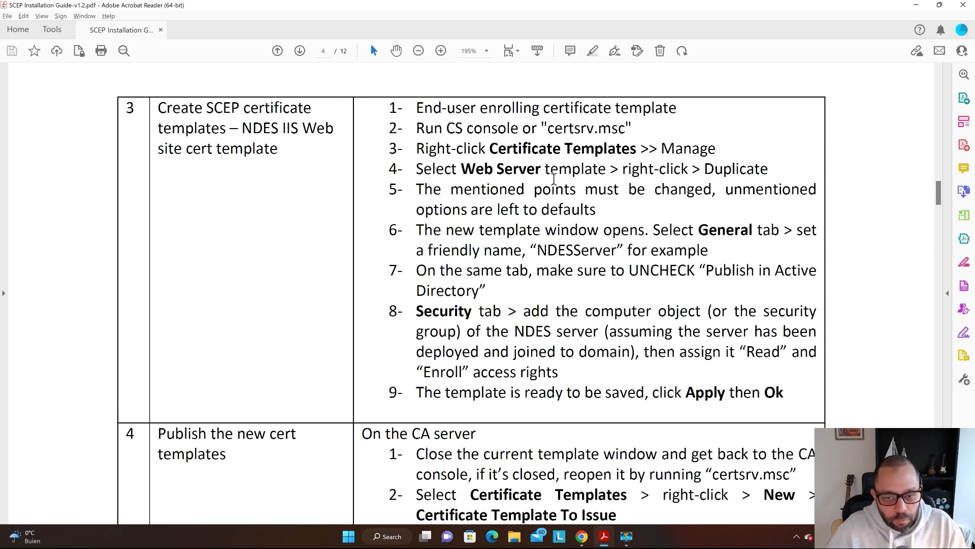
- Highlight 'Web Server' in the guide, then return to the remote template console
left_click_drag(544, 168, 461, 169)
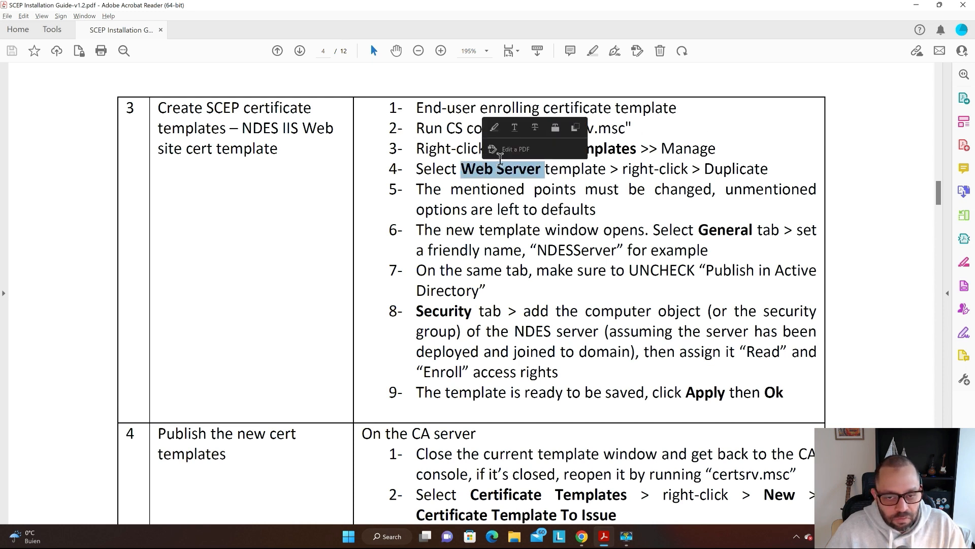
left_click(521, 168)
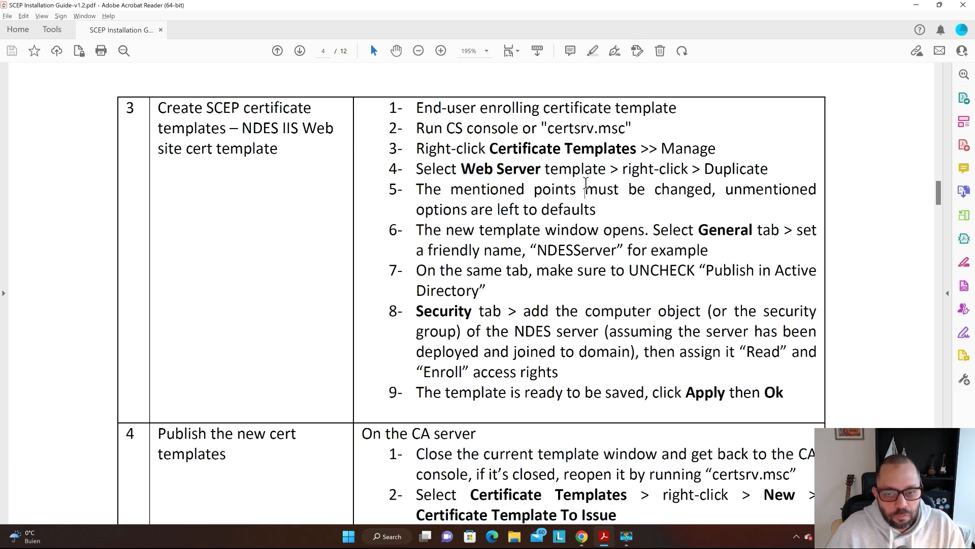
key("alt+Tab")
left_click(387, 176)
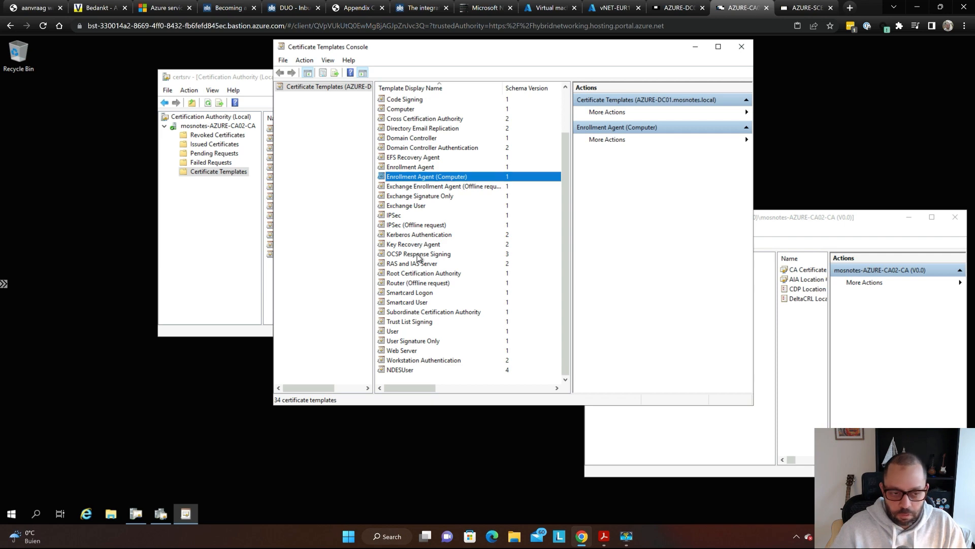
- Magnify the screen and duplicate the Web Server template into a new template
key("super+plus")
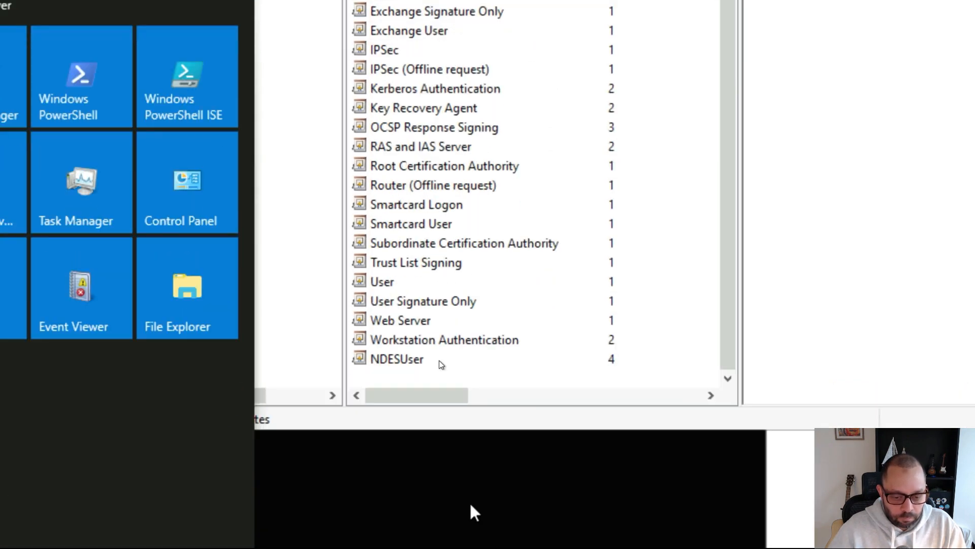
left_click(461, 324)
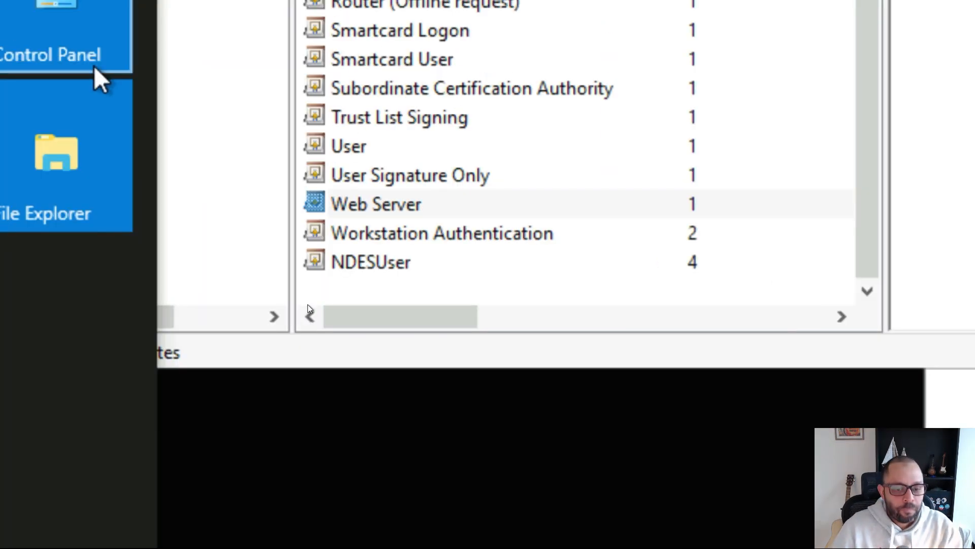
left_click(430, 270)
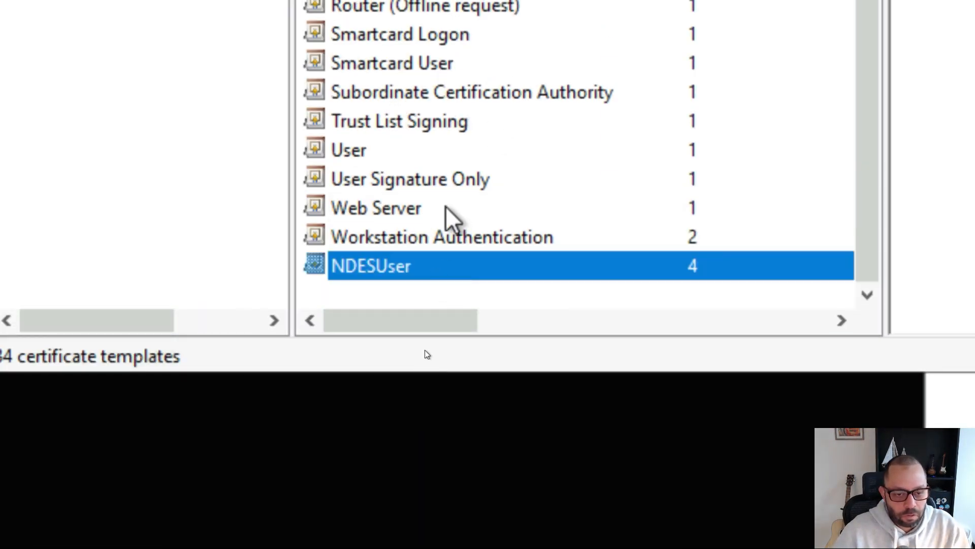
left_click(445, 210)
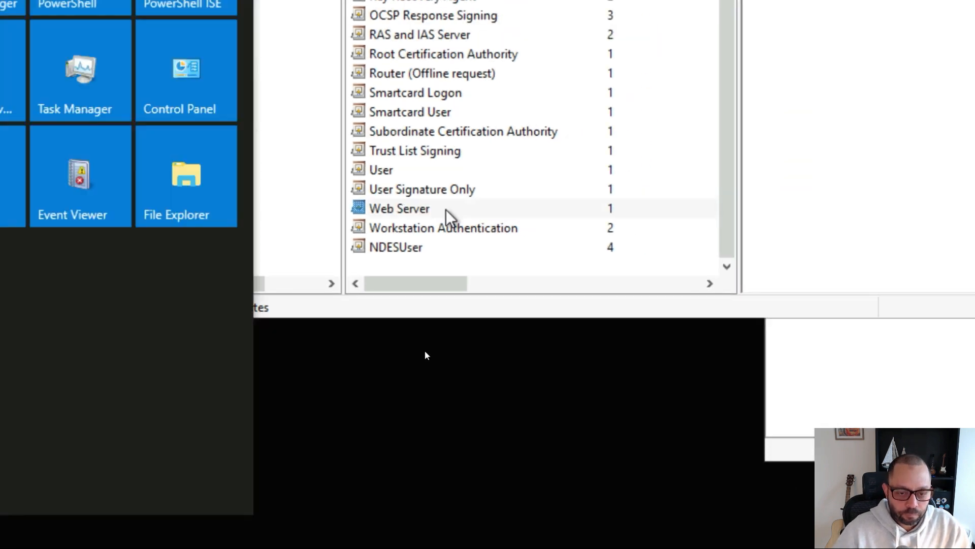
right_click(445, 209)
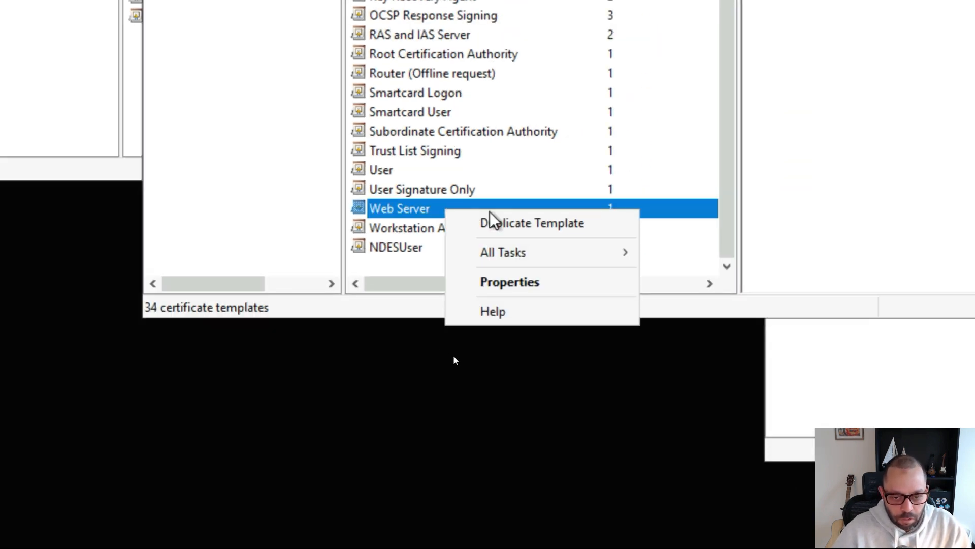
left_click(512, 224)
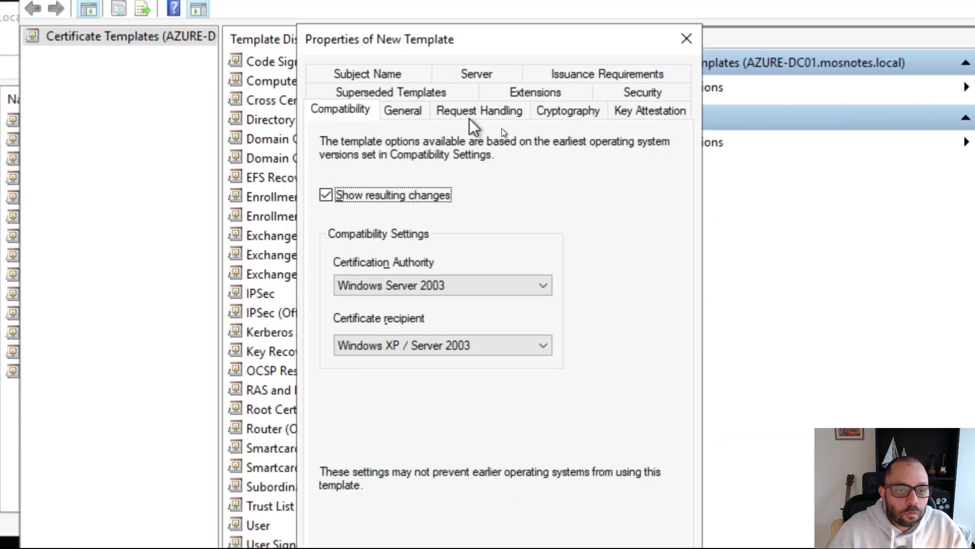
- Set the duplicated template's display name to NDESServer and show its Security tab
left_click(492, 75)
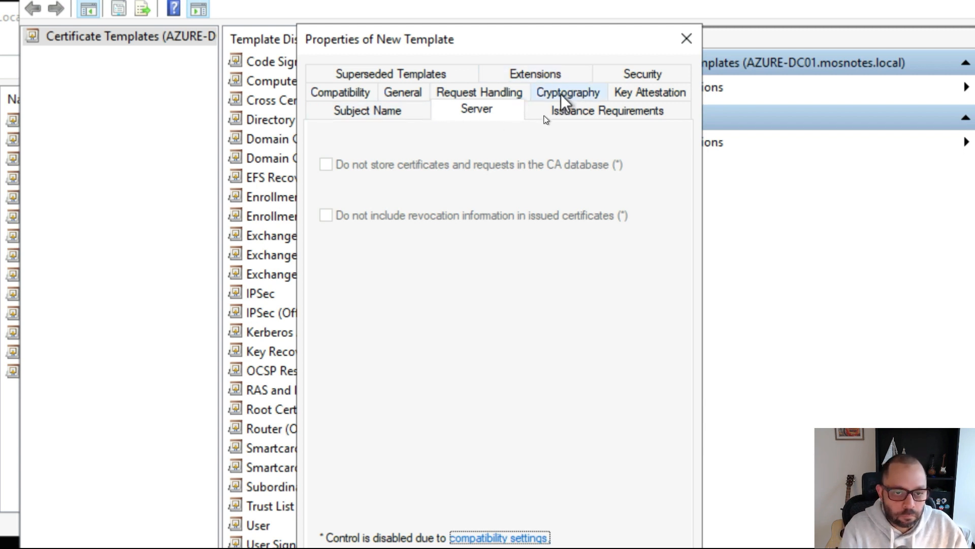
left_click(414, 94)
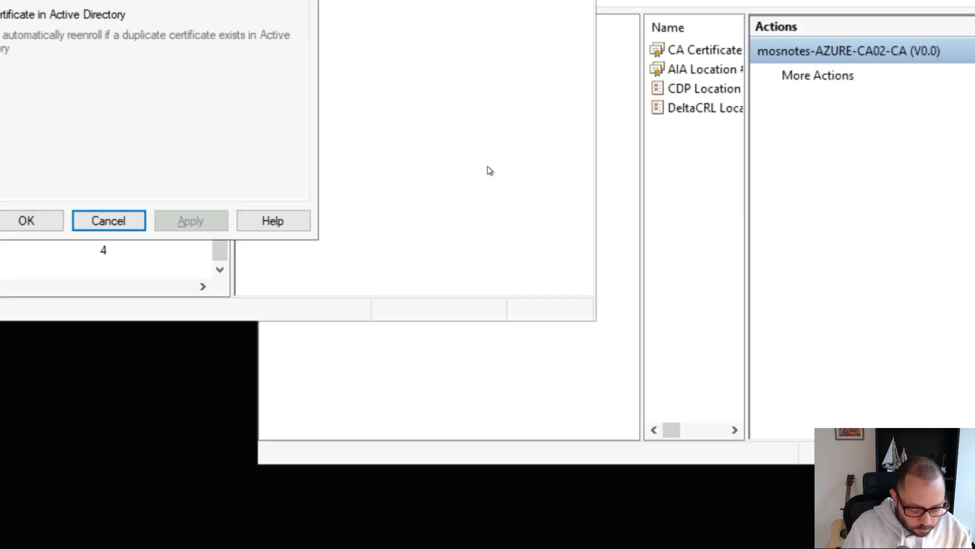
type("N")
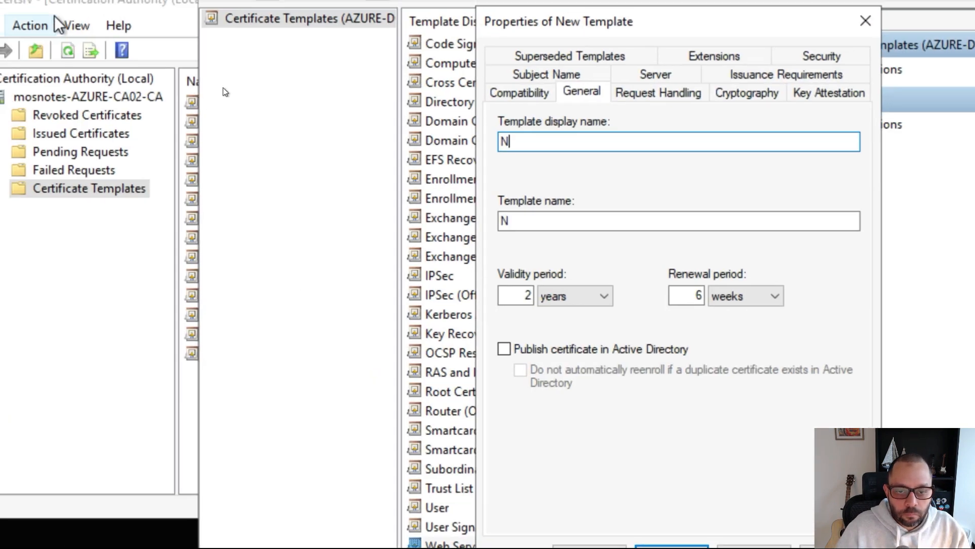
type("DESS")
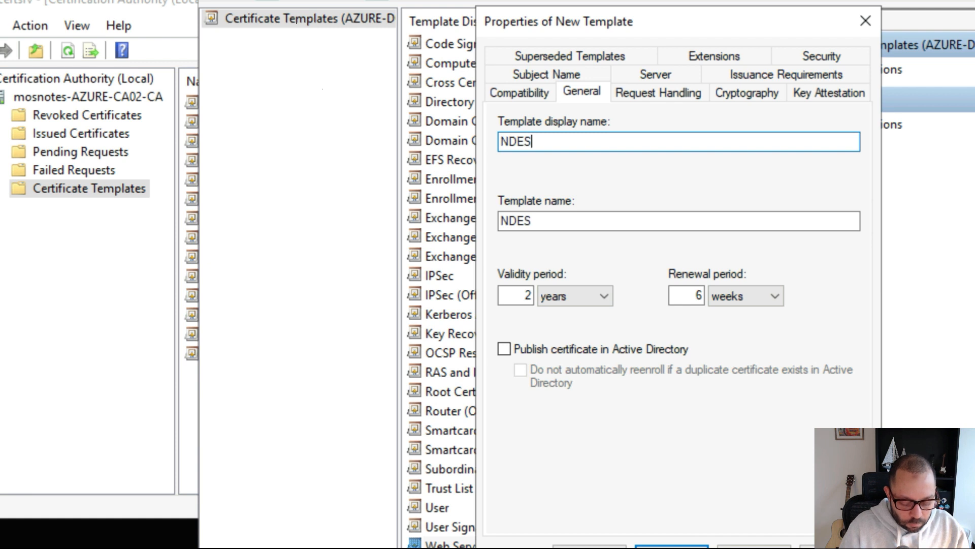
type("erver")
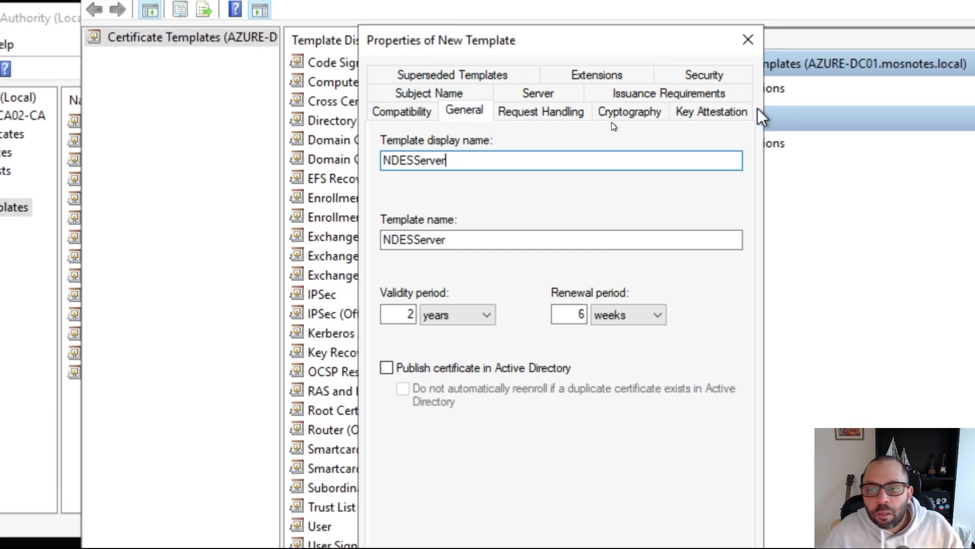
left_click(703, 77)
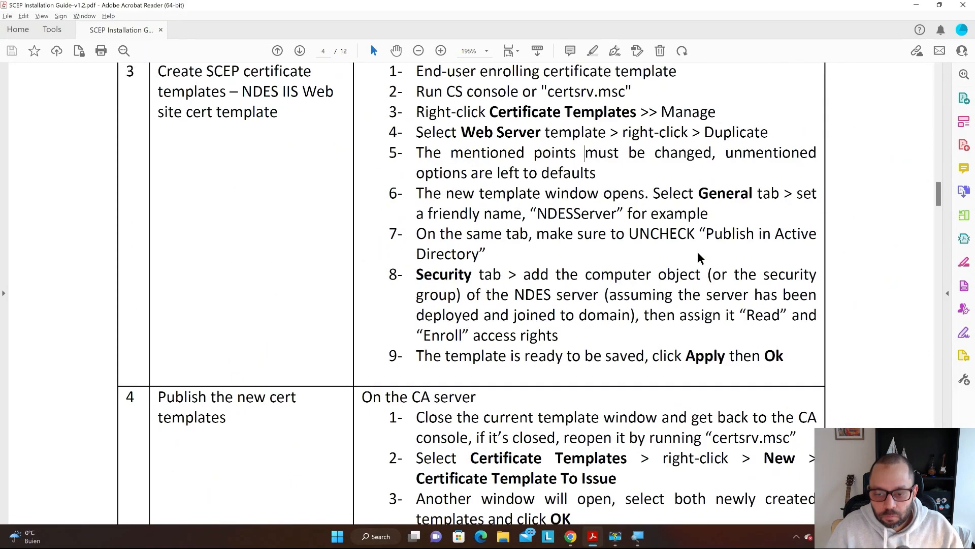
- Scroll the guide to sections 4 and 5 on publishing templates and granting rights
scroll(698, 258, "down", 4)
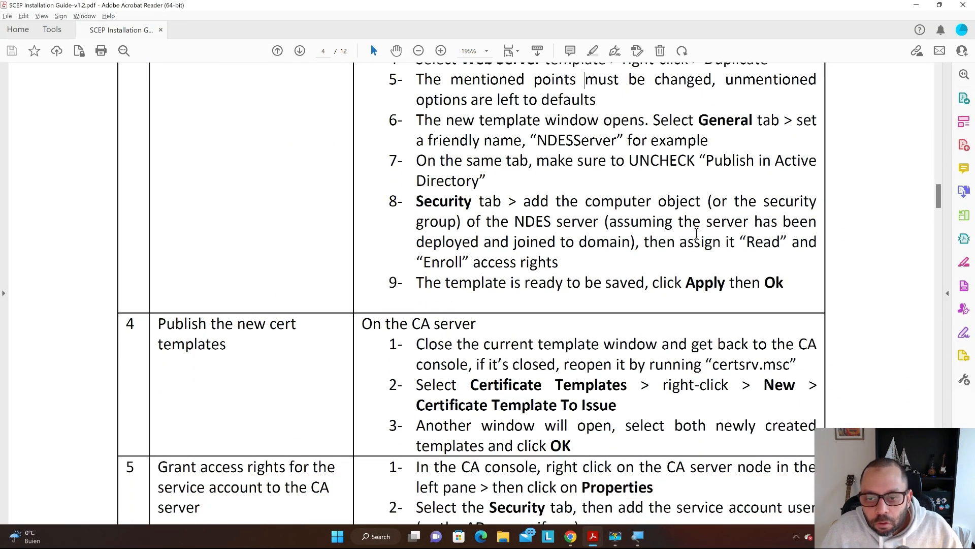
scroll(699, 236, "down", 2)
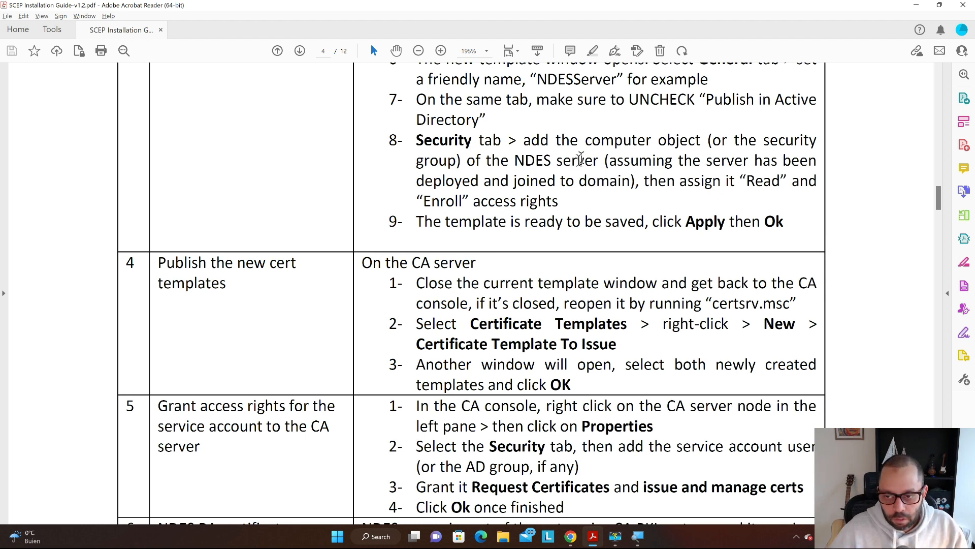
- Add the scepservers group to the NDESServer template's security permissions
key("alt+Tab")
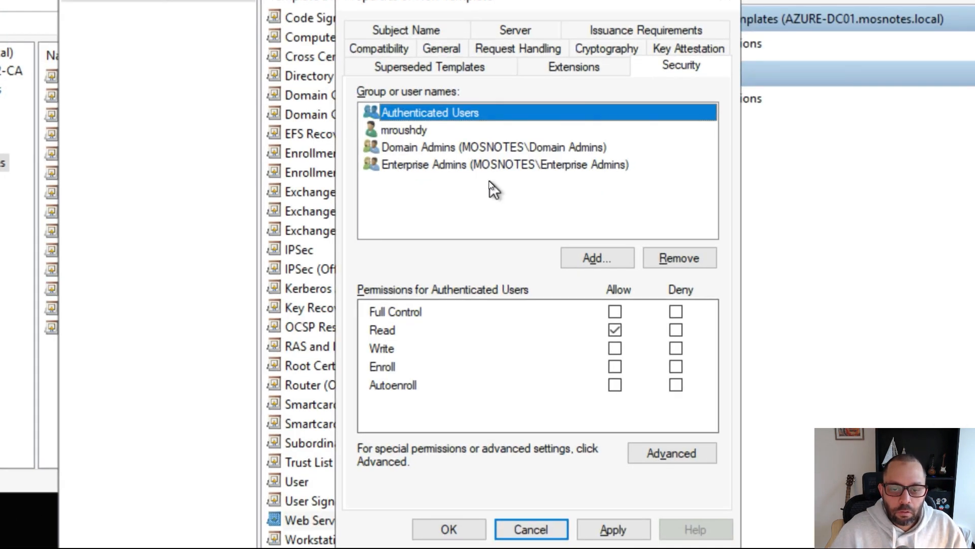
left_click(539, 223)
left_click(598, 258)
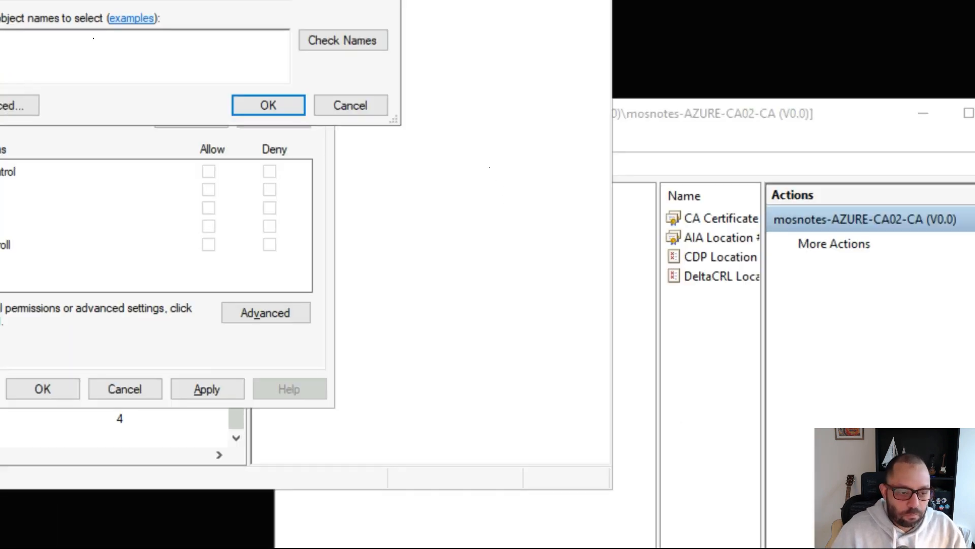
type("scepser")
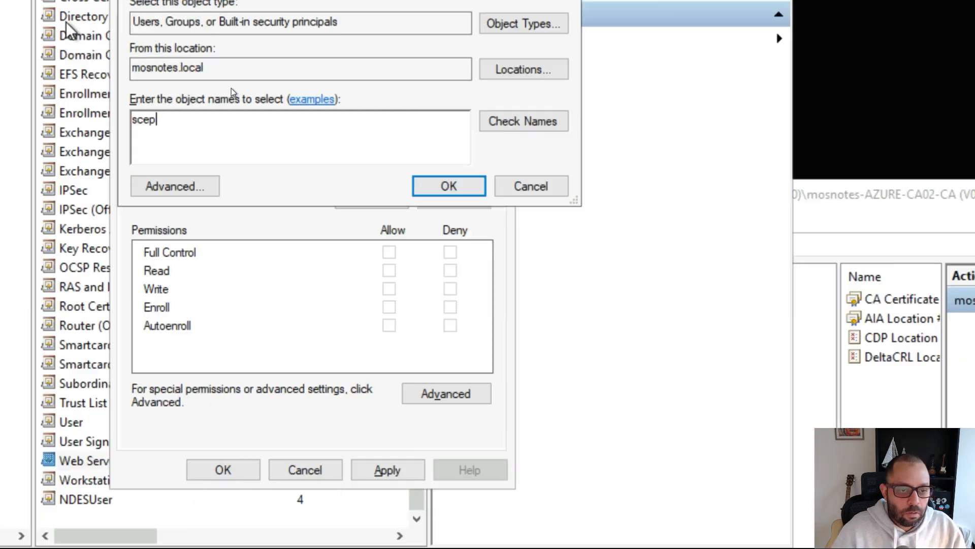
type("ver")
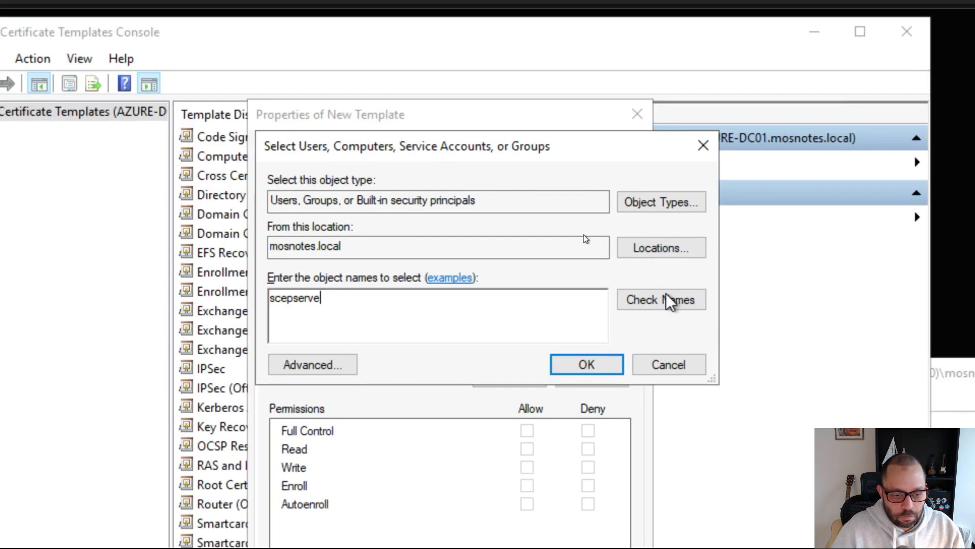
type("s")
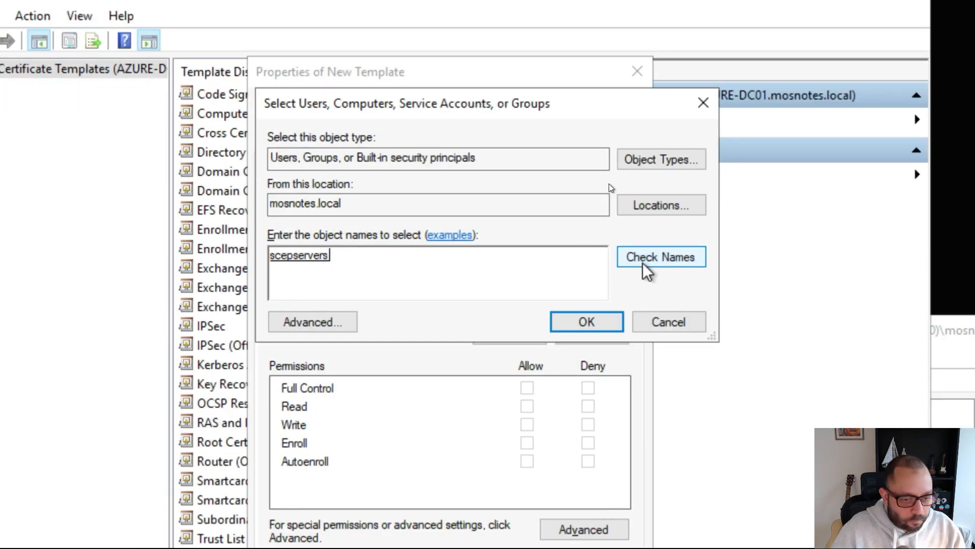
left_click(593, 328)
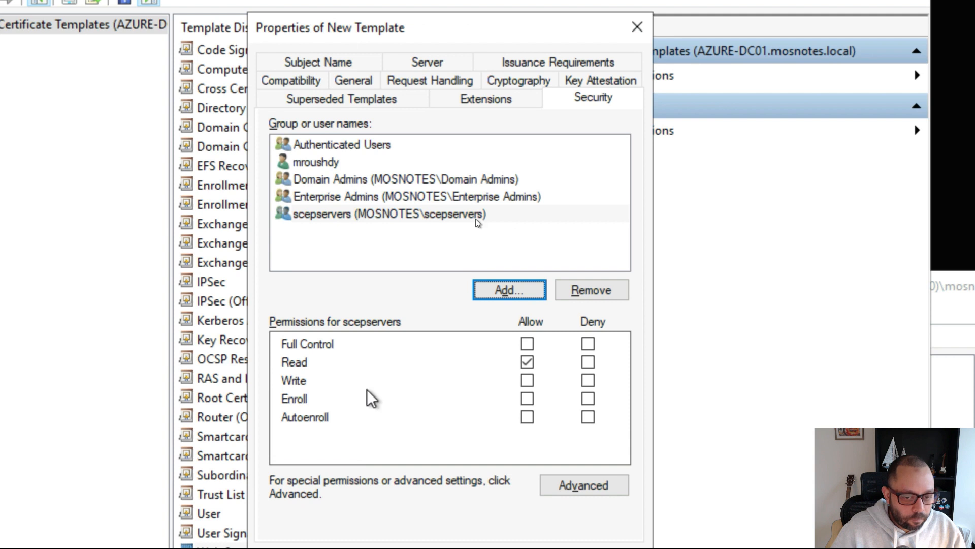
- Allow scepservers Enroll and save the NDESServer template with Apply and OK
left_click(389, 216)
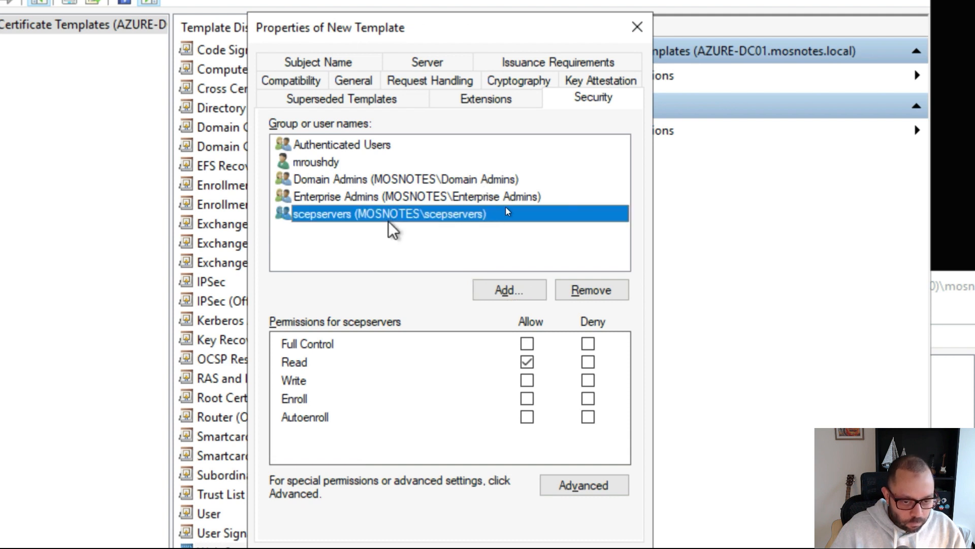
left_click(528, 396)
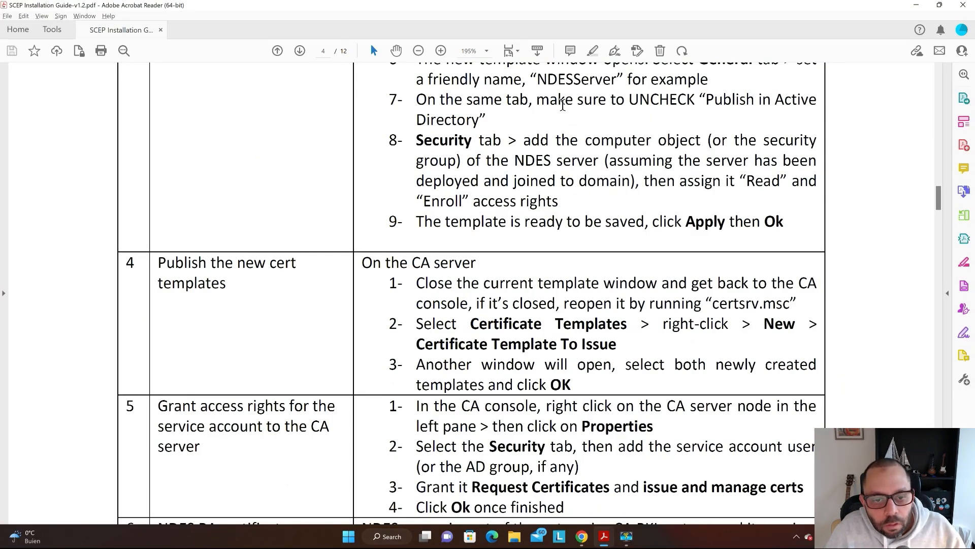
key("alt+Tab")
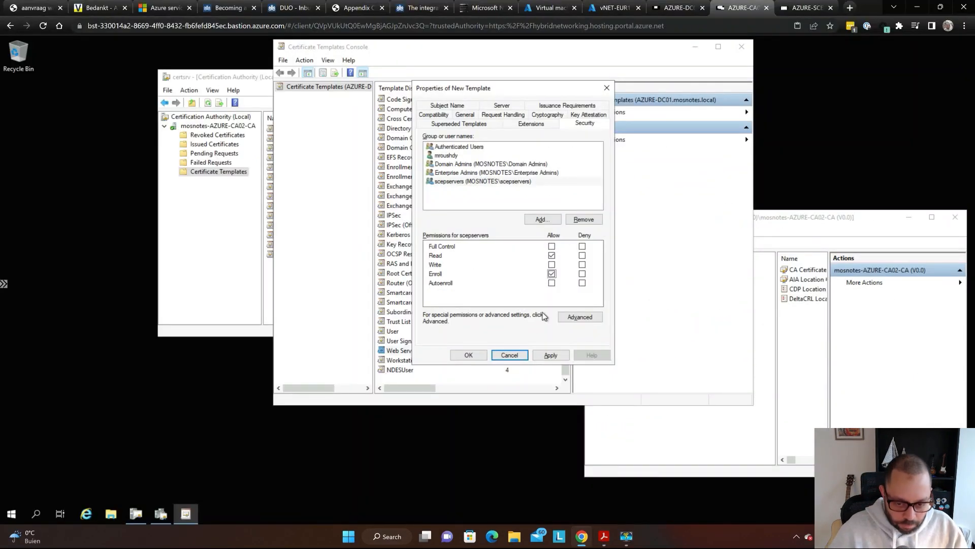
left_click(552, 357)
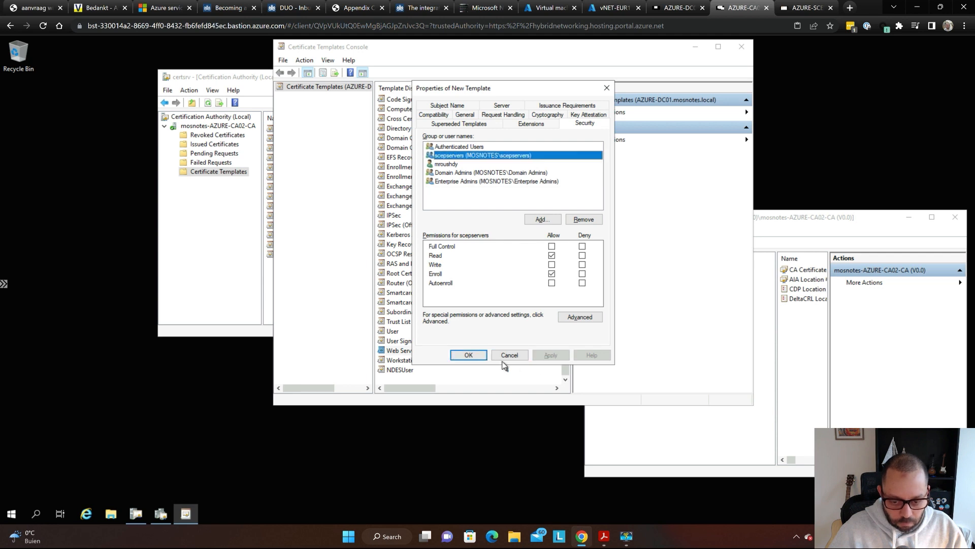
left_click(468, 354)
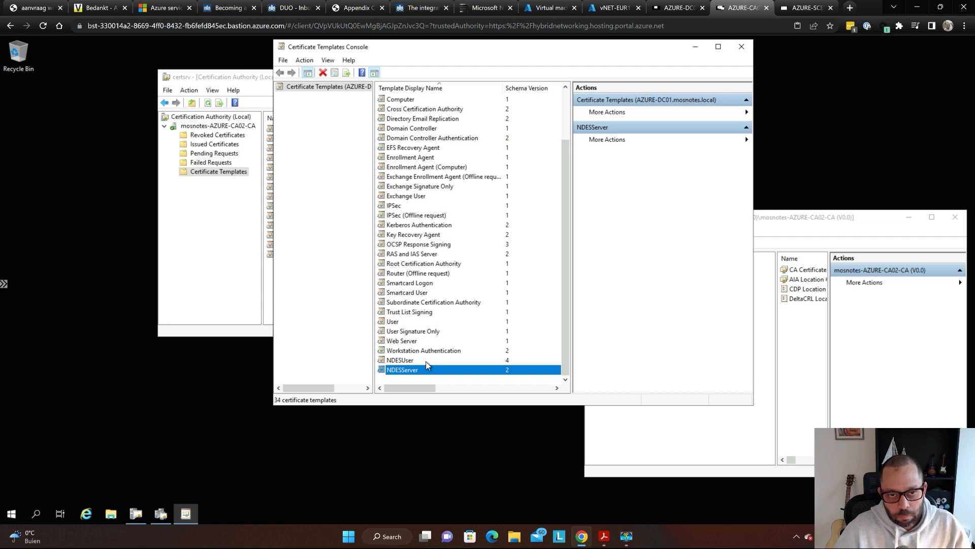
key("alt+Tab")
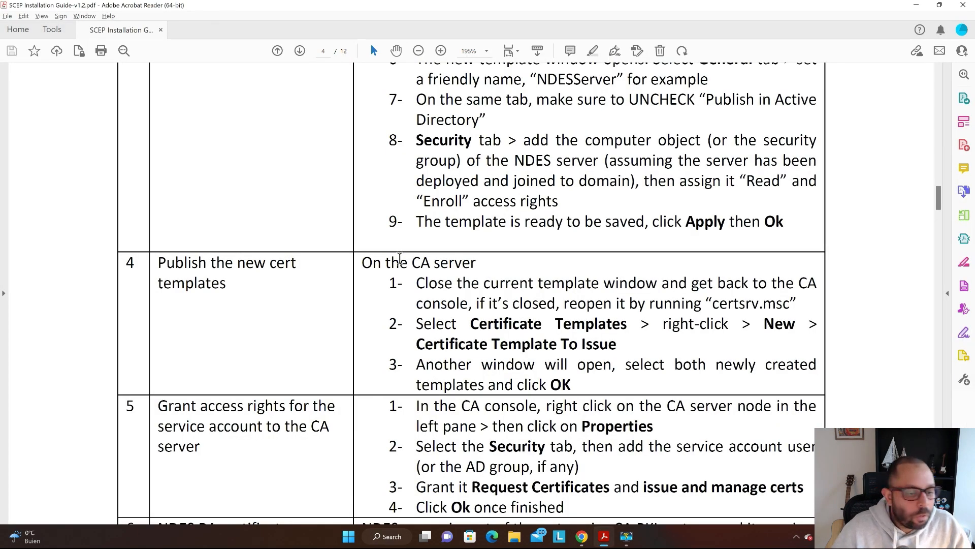
- Scroll through the guide's section 4 on publishing templates, then return to the CA server
scroll(361, 200, "down", 3)
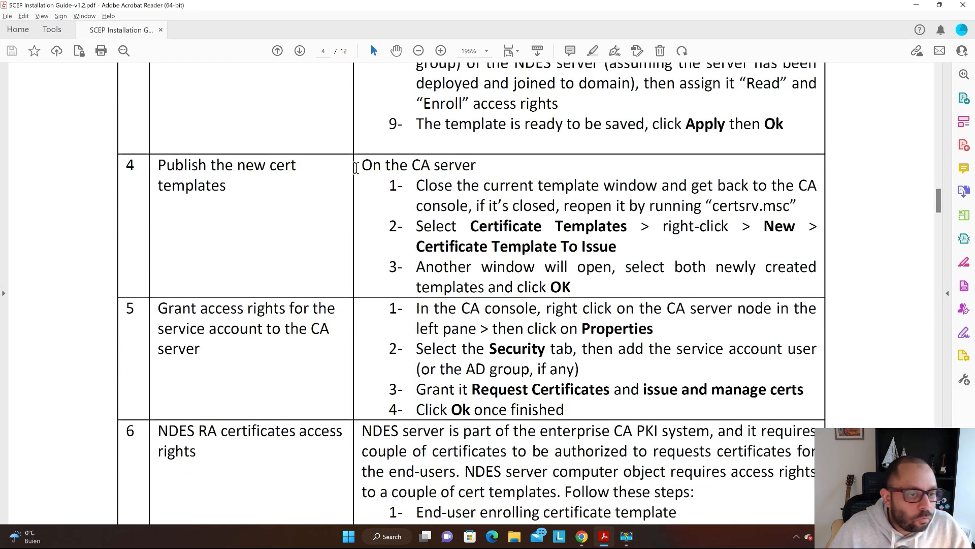
scroll(205, 179, "down", 1)
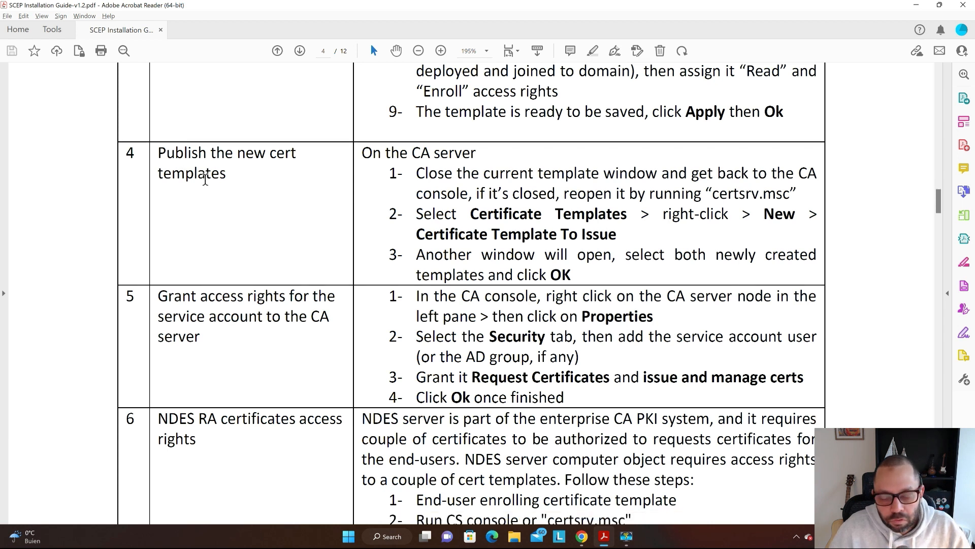
scroll(658, 83, "down", 1)
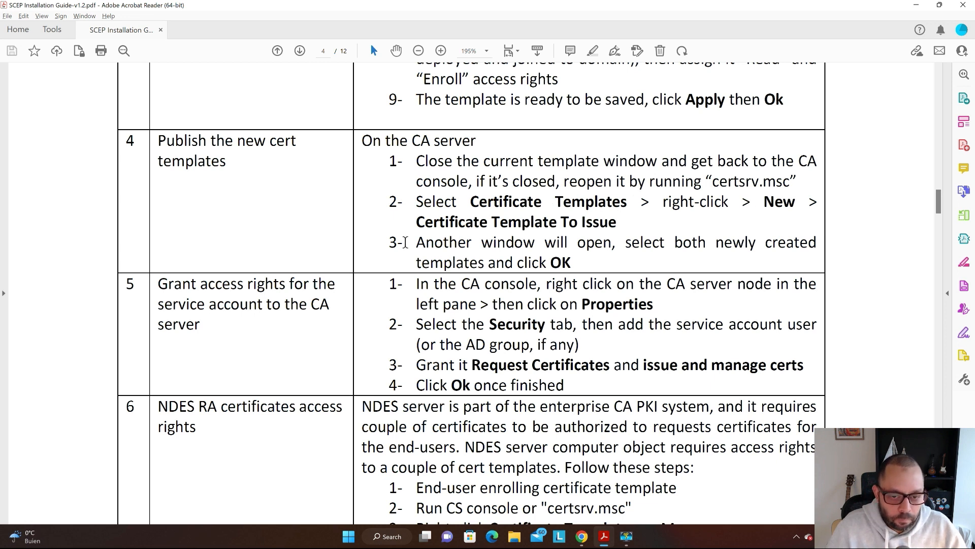
scroll(535, 169, "down", 1)
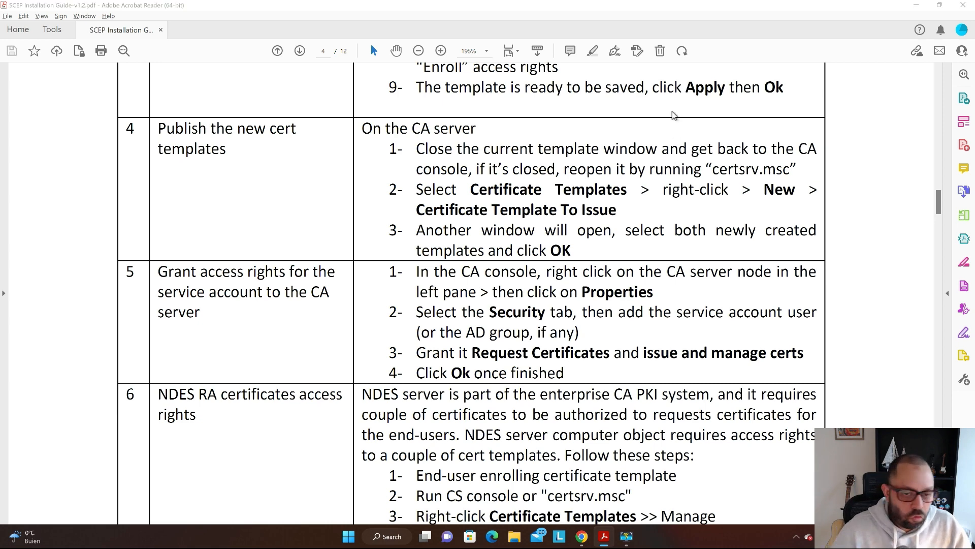
key("alt+Tab")
- Close the Certificate Templates Console
key("super")
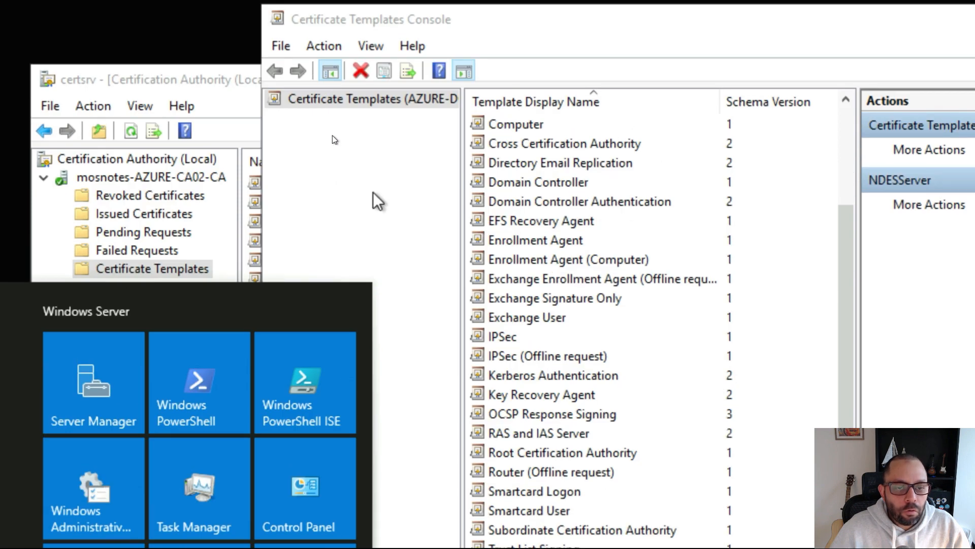
left_click(375, 135)
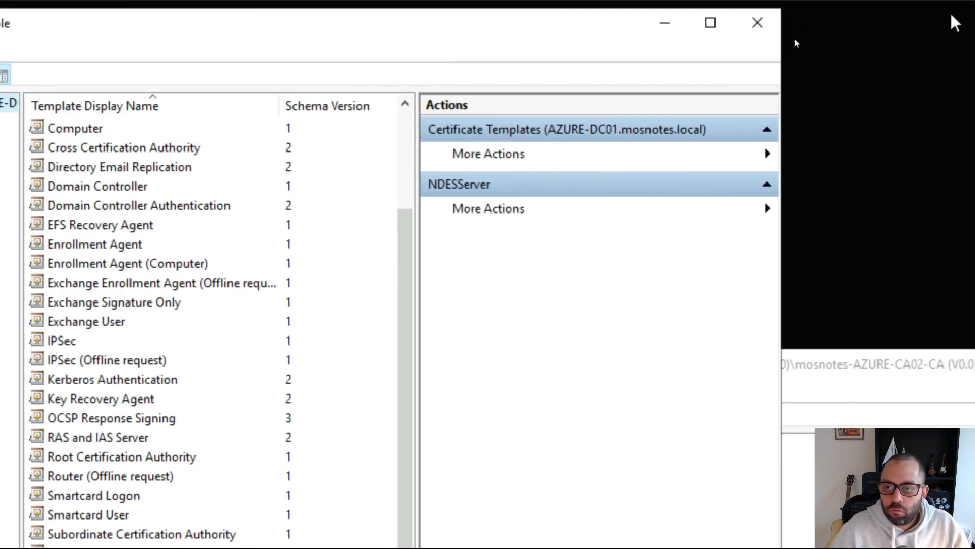
left_click(758, 22)
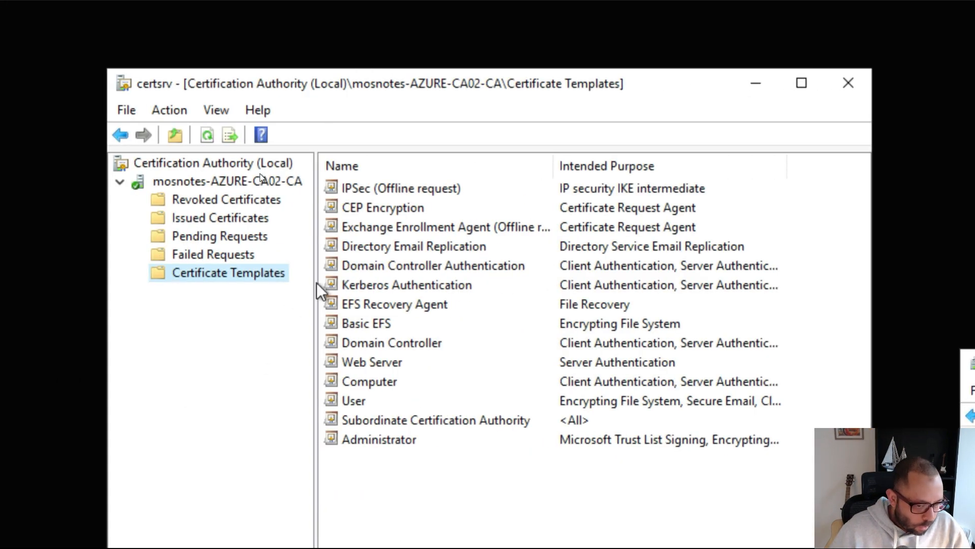
- Issue NDESServer and NDESUser on the CA via Certificate Template to Issue
right_click(246, 275)
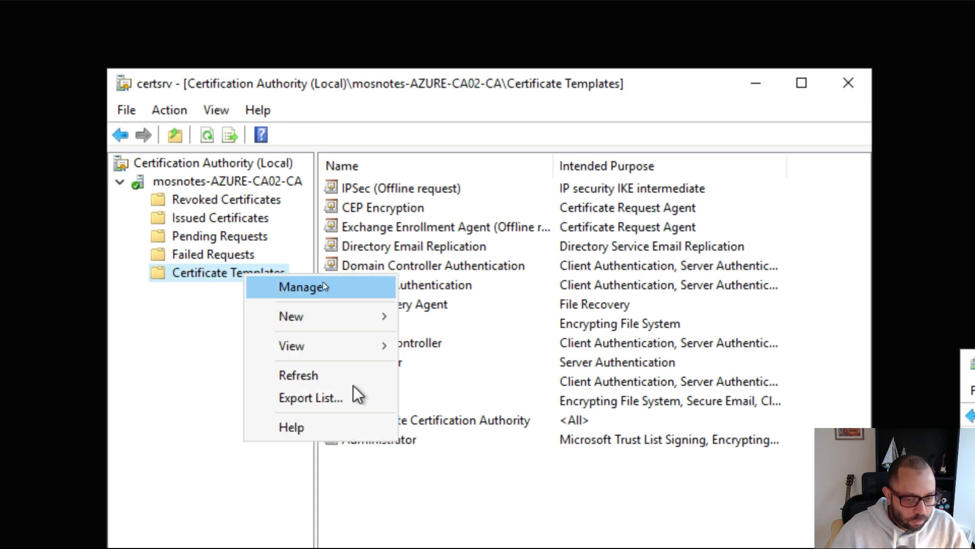
mouse_move(351, 307)
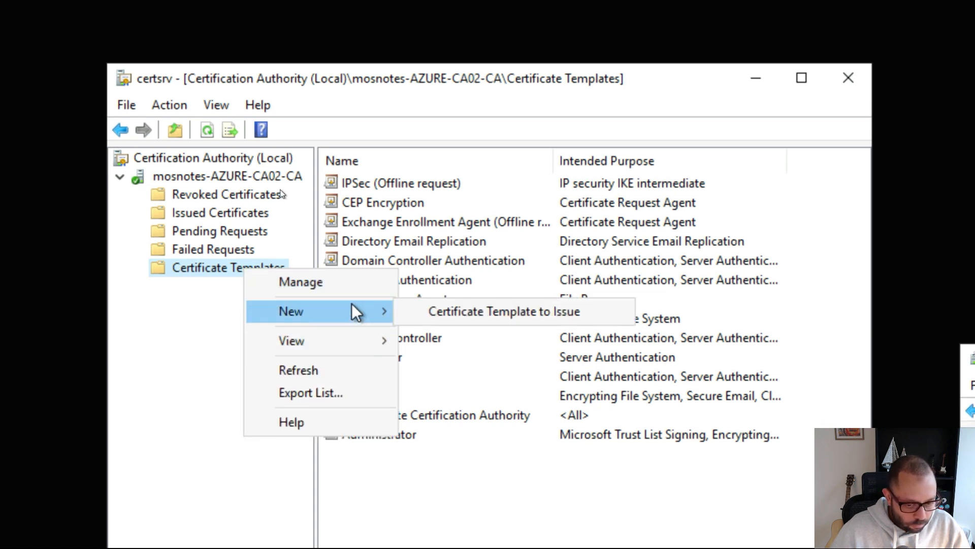
left_click(460, 311)
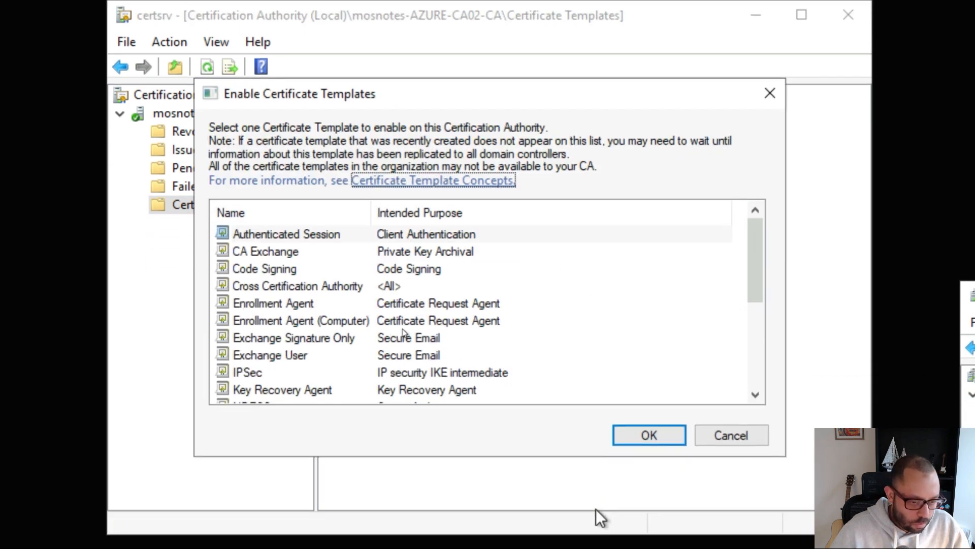
scroll(446, 312, "down", 5)
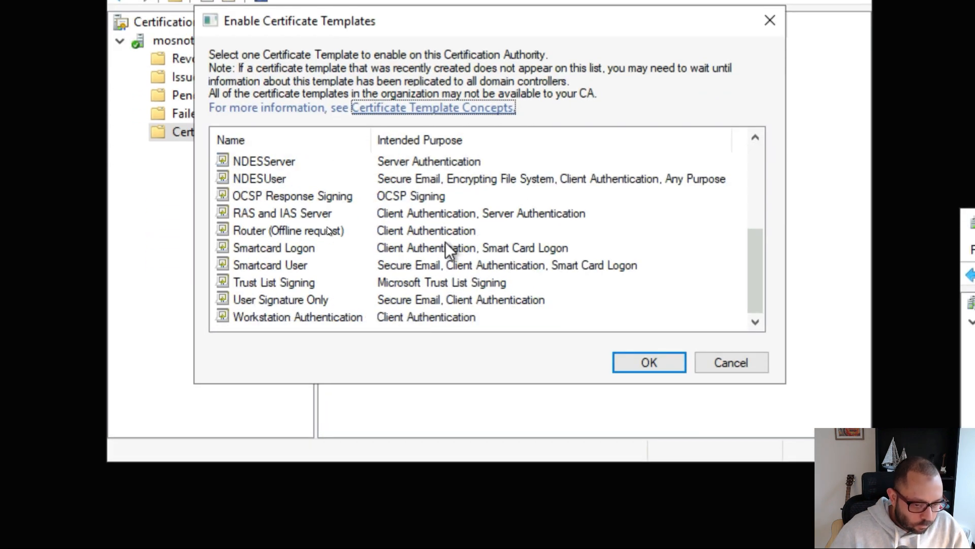
left_click(333, 162)
left_click(336, 179, "ctrl")
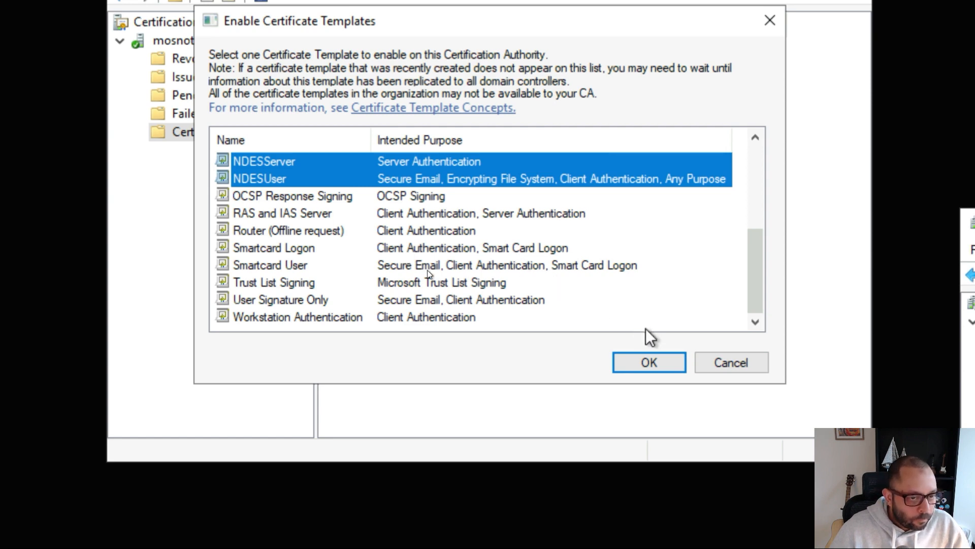
left_click(660, 364)
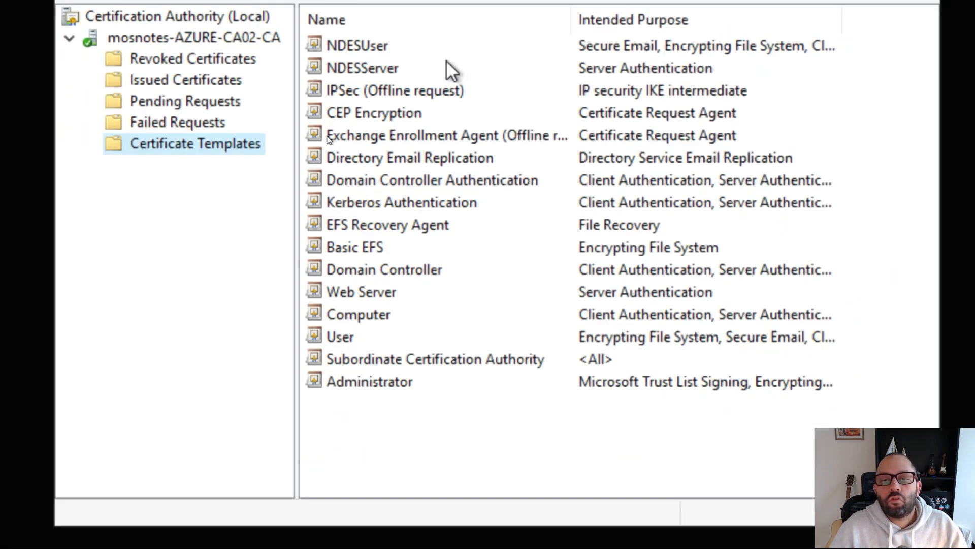
key("super")
left_click(418, 181)
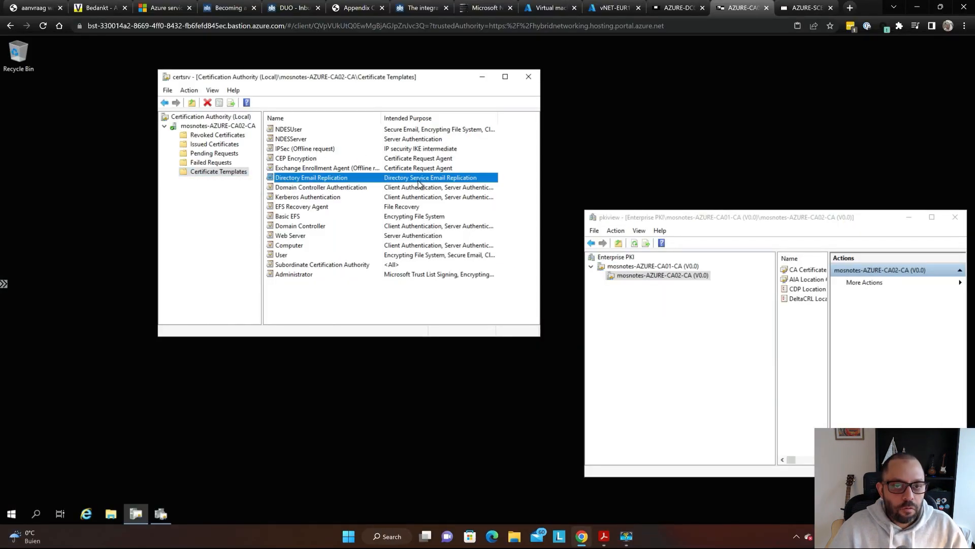
key("alt+Tab")
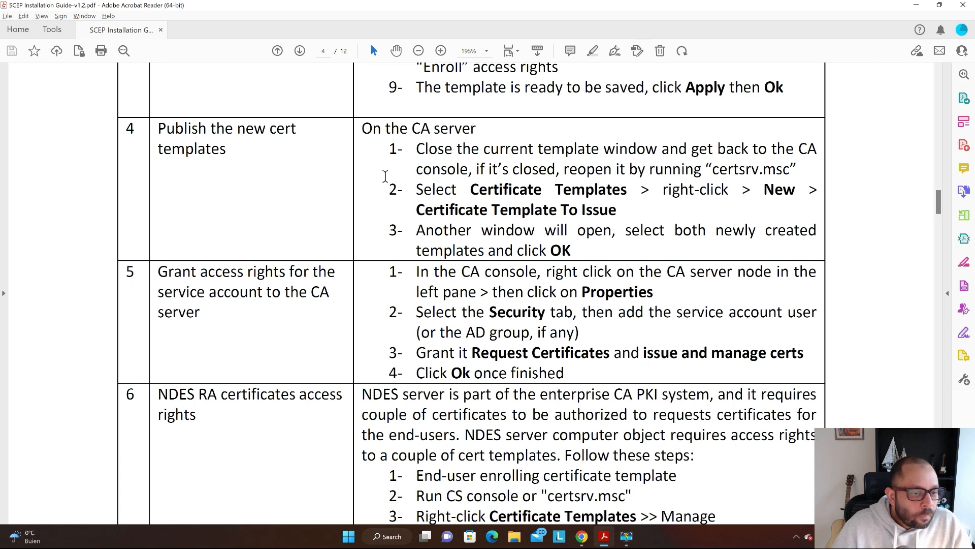
- Scroll the guide to step 5 on granting the service account CA rights, then return to certsrv
scroll(373, 182, "down", 1)
scroll(261, 117, "down", 4)
scroll(261, 120, "down", 3)
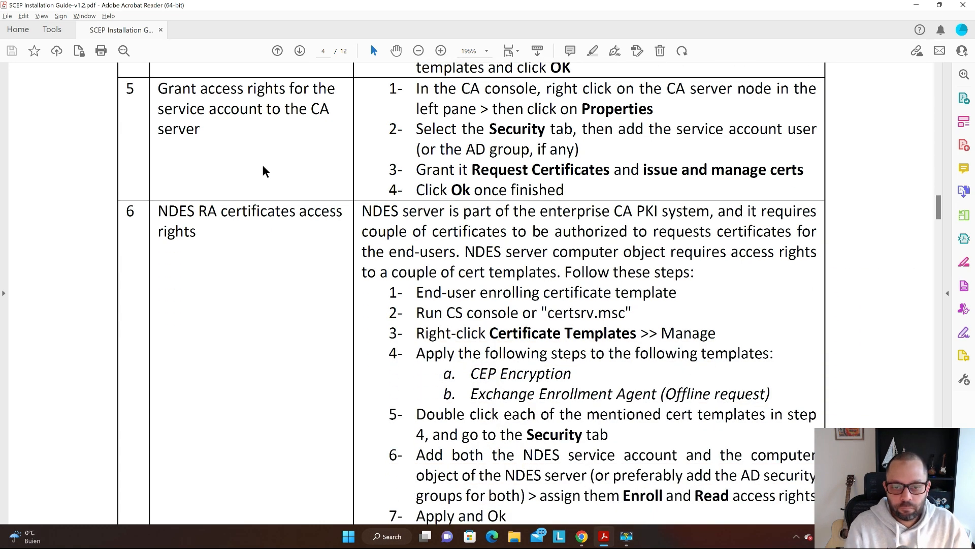
scroll(305, 175, "up", 1)
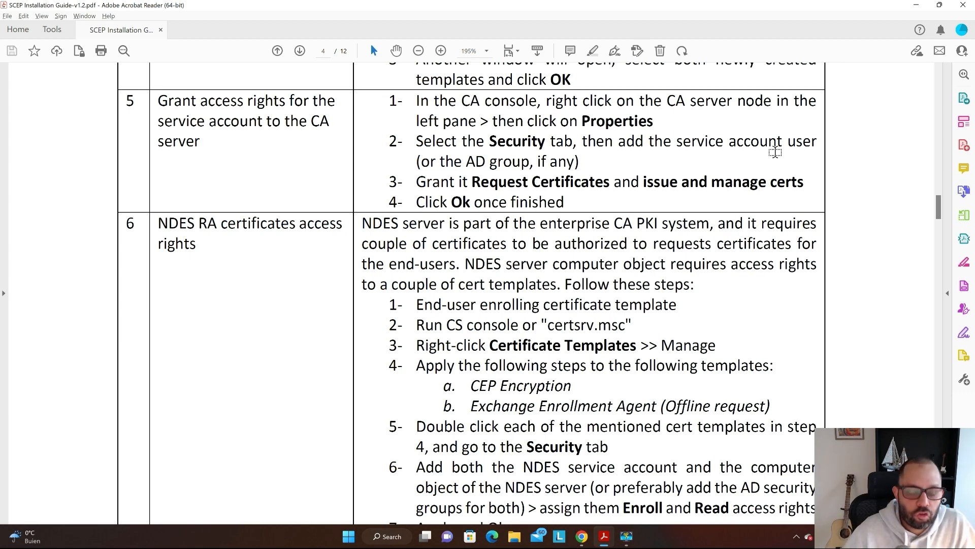
key("alt+Tab")
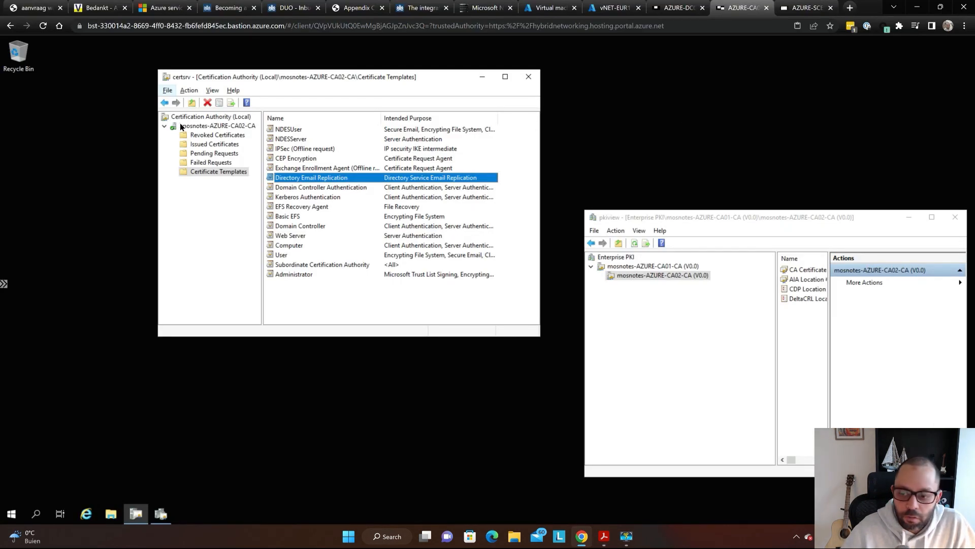
- Open the CA server's Properties at the Security tab
key("super+plus")
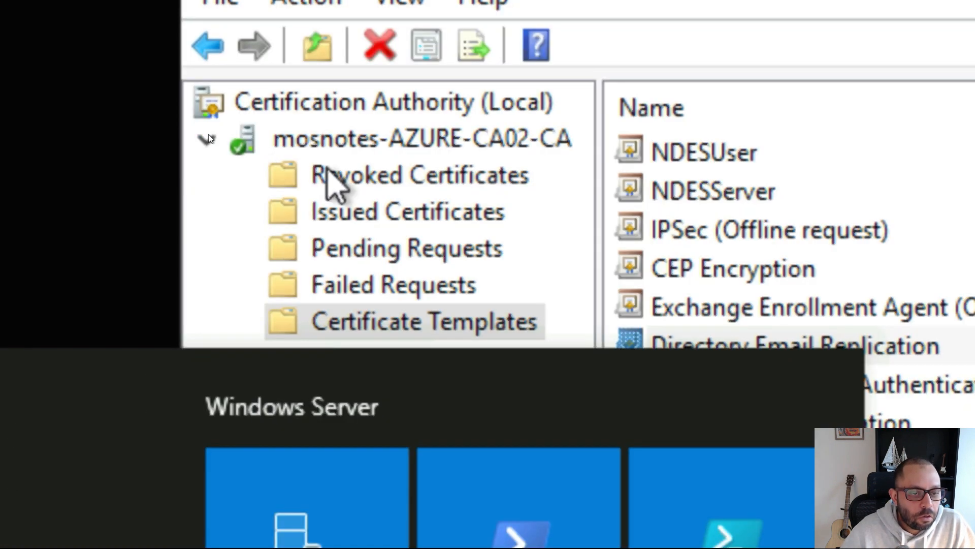
left_click(412, 147)
key("super+minus")
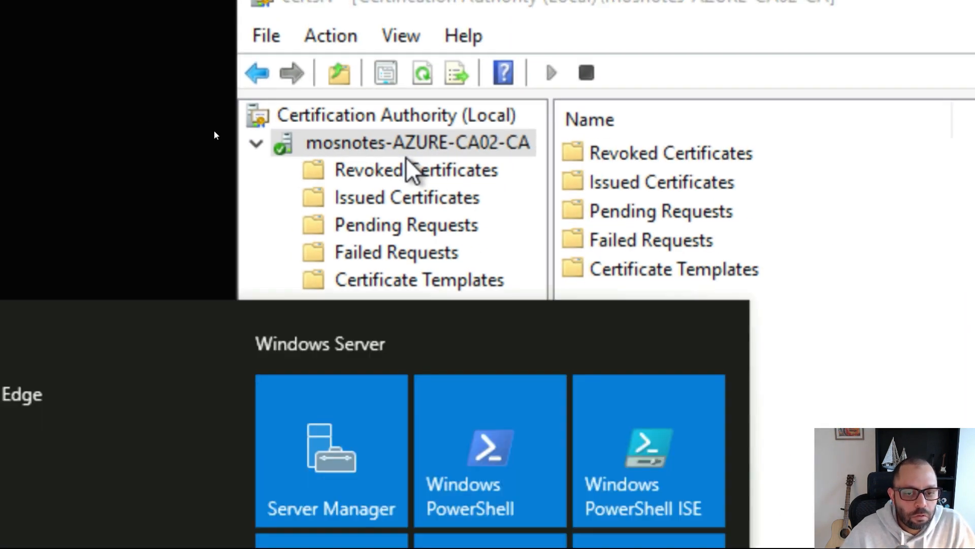
left_click(406, 148)
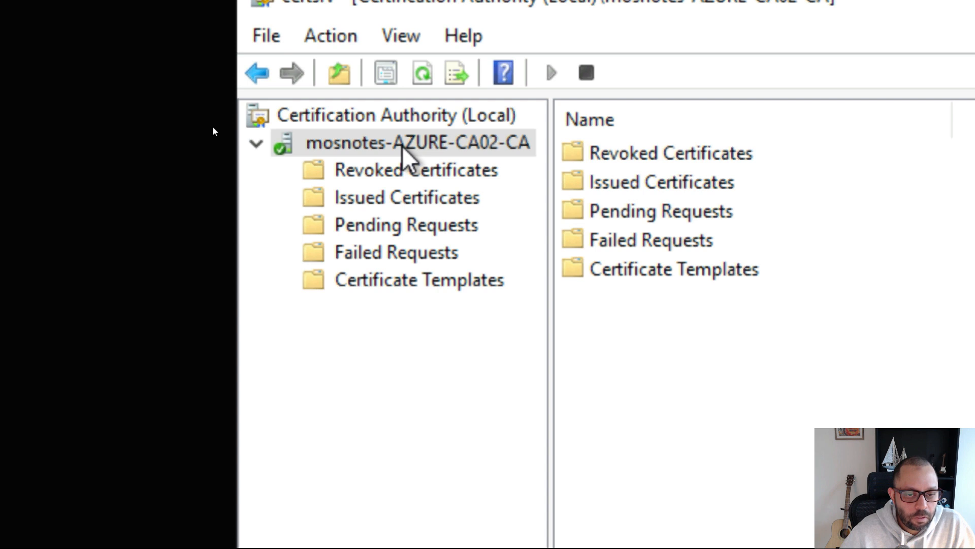
right_click(404, 147)
mouse_move(577, 214)
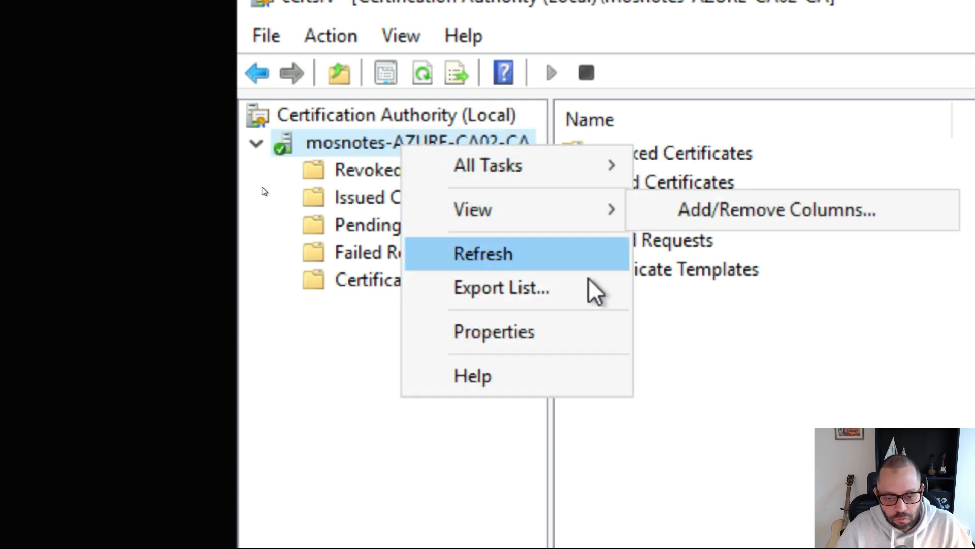
left_click(524, 334)
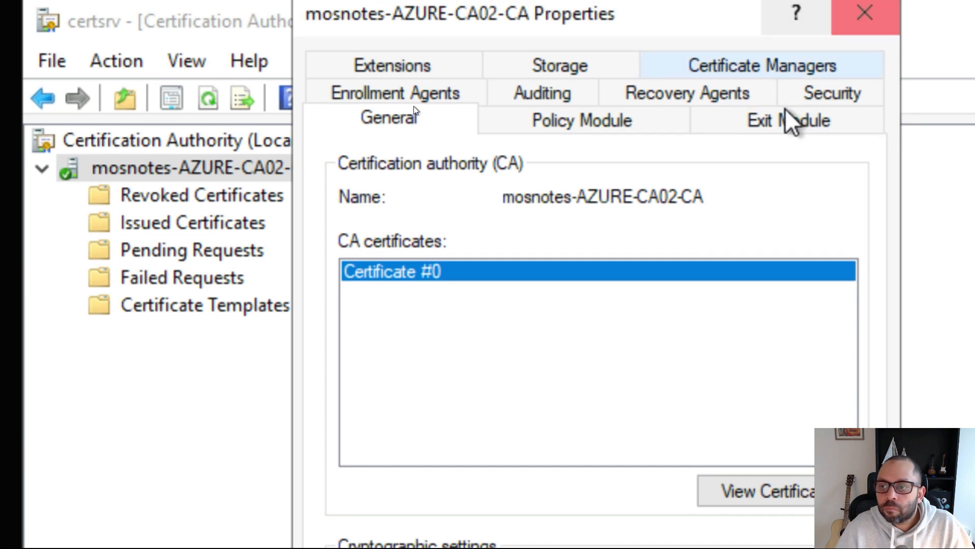
left_click(820, 99)
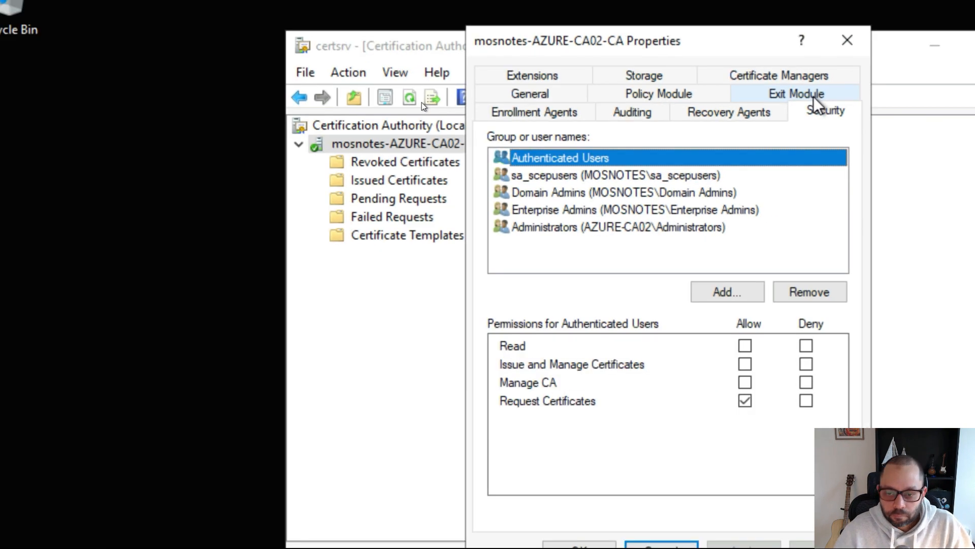
- Add sa_scepusers to the CA's security permissions, resolving the name with Check Names
key("super")
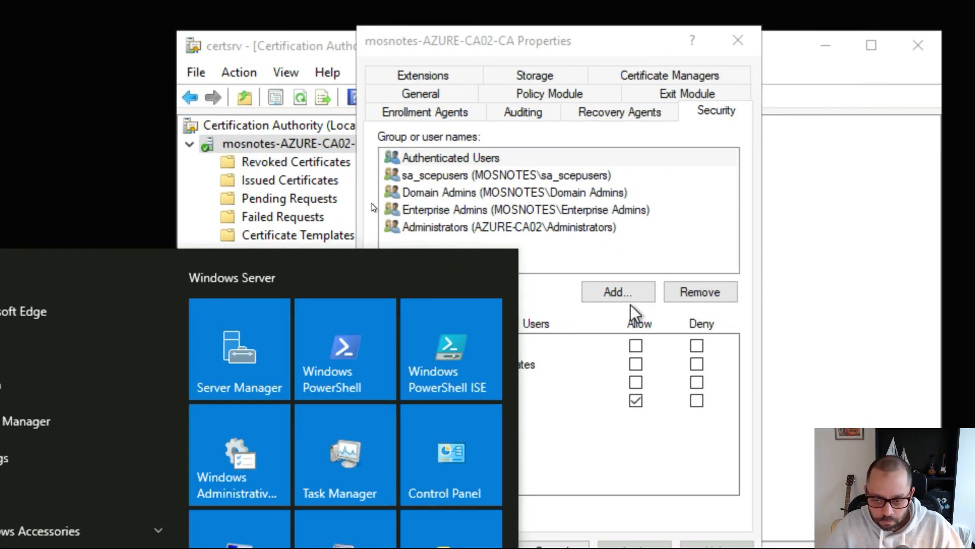
left_click(604, 295)
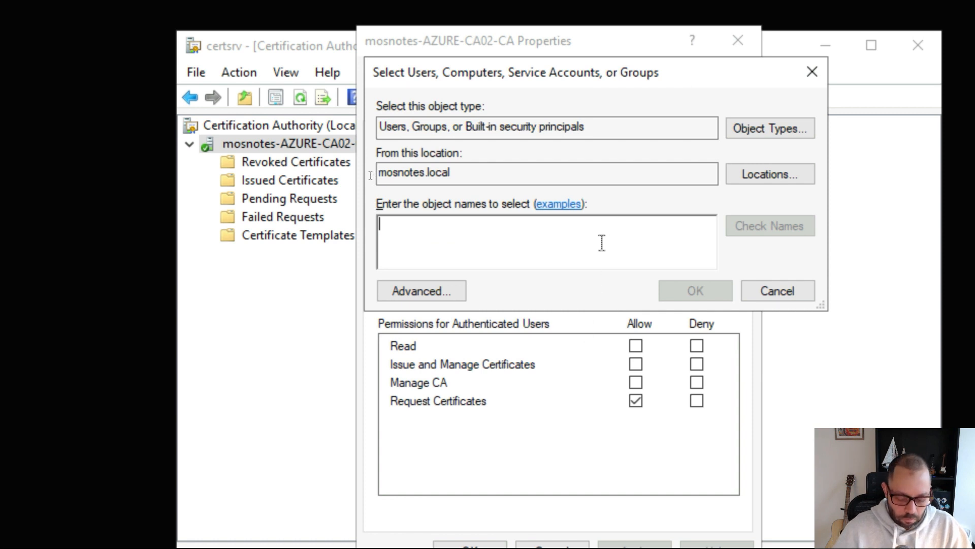
type("sa_s")
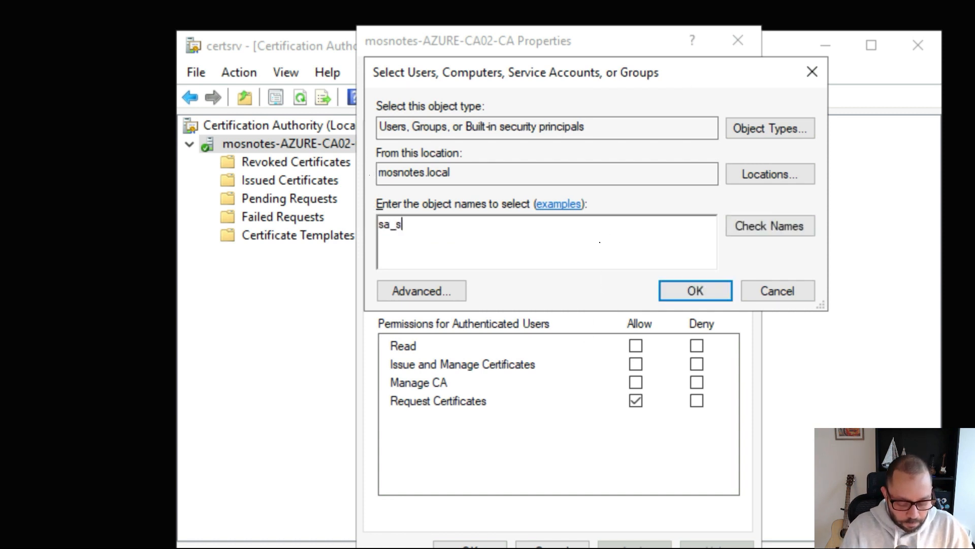
type("cepuser")
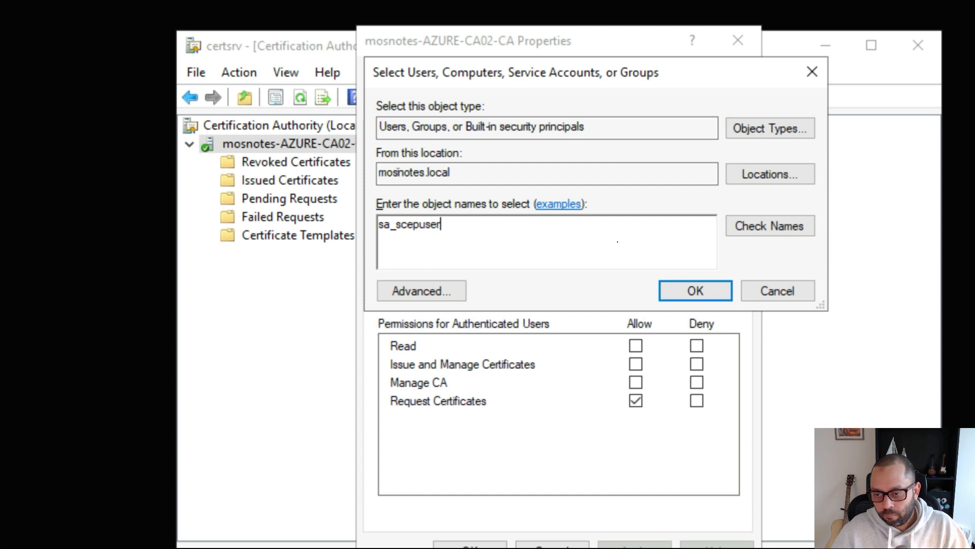
type("s")
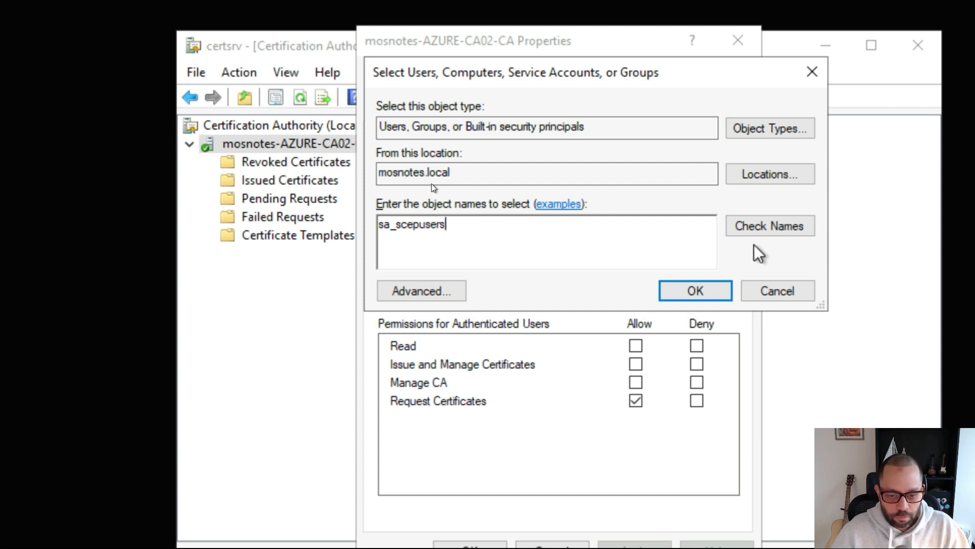
left_click(750, 227)
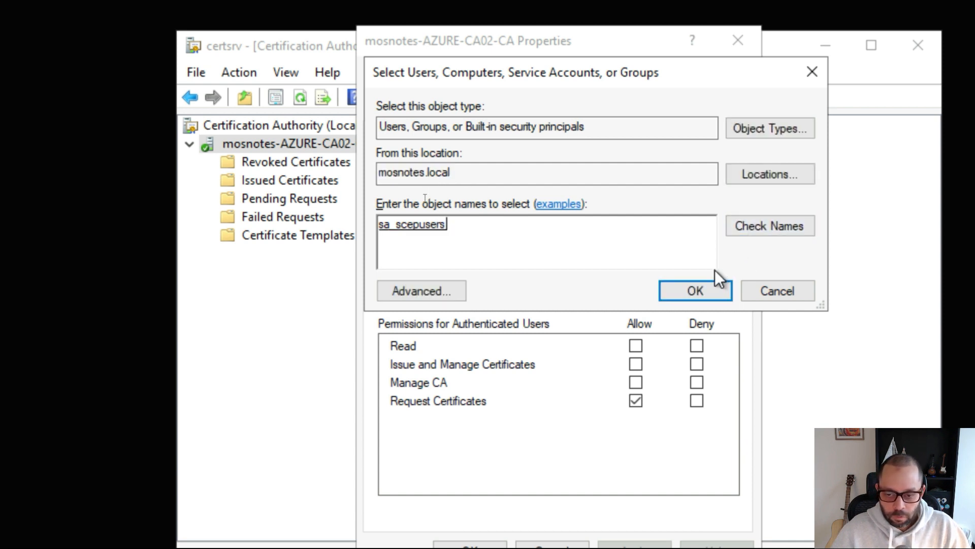
left_click(707, 290)
- Confirm sa_scepusers has Request and Issue and Manage Certificates allowed, then cancel the dialog
left_click(478, 228)
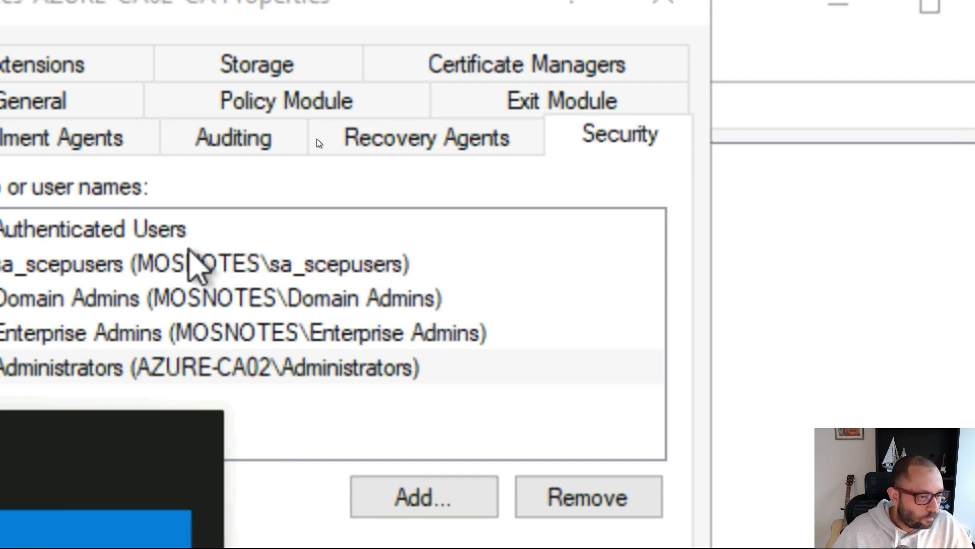
left_click(191, 262)
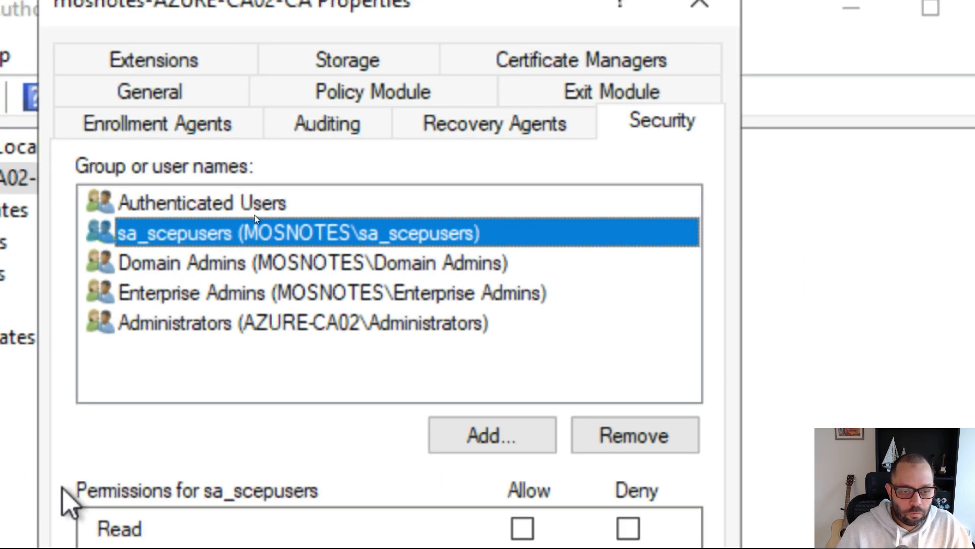
key("super")
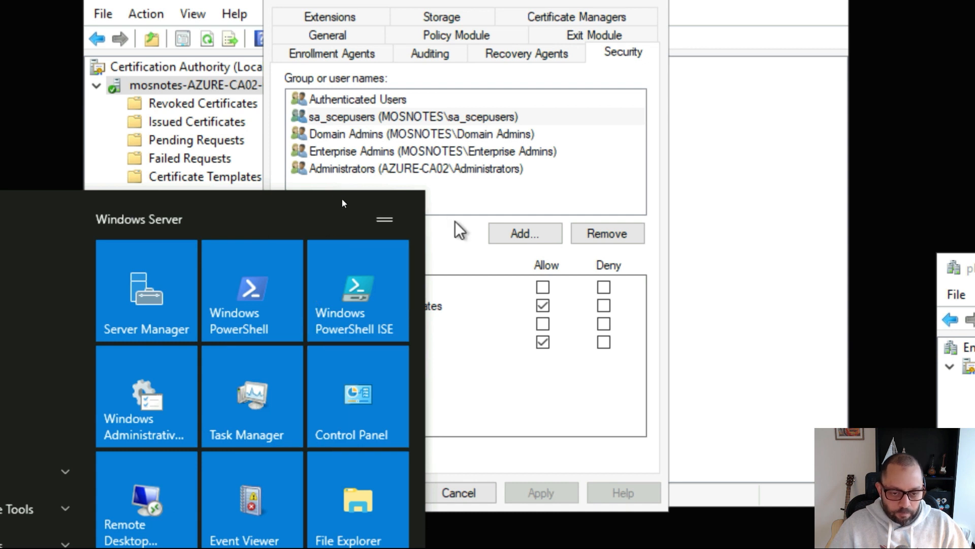
left_click(460, 231)
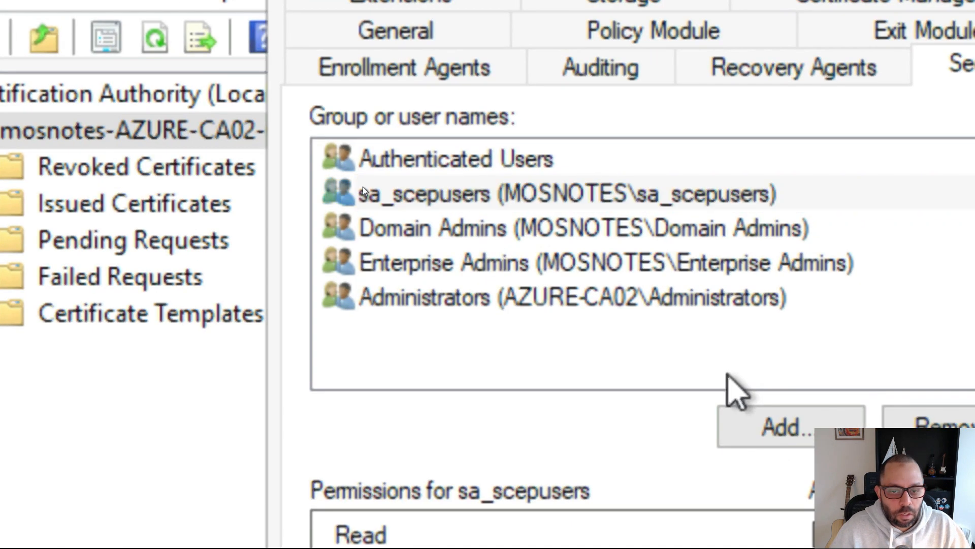
key("super")
left_click(556, 203)
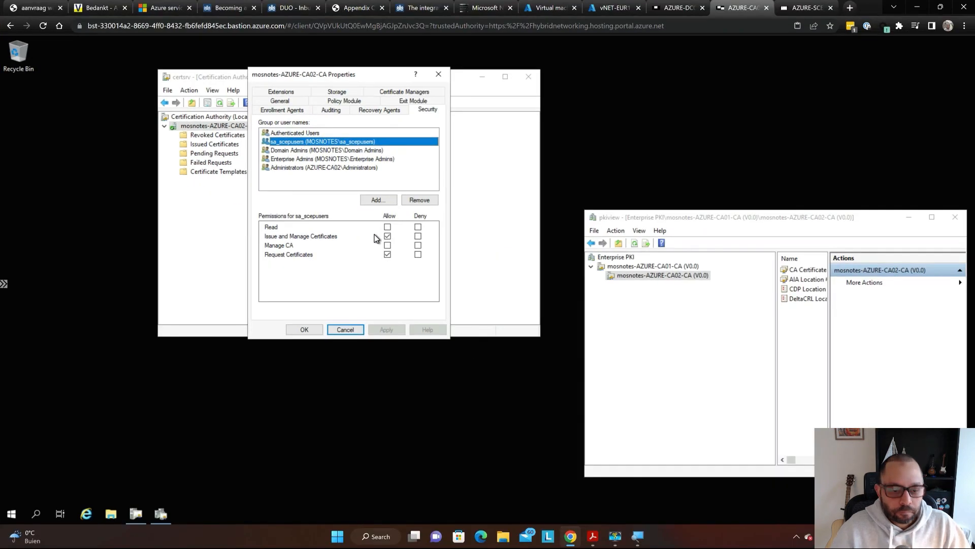
key("super")
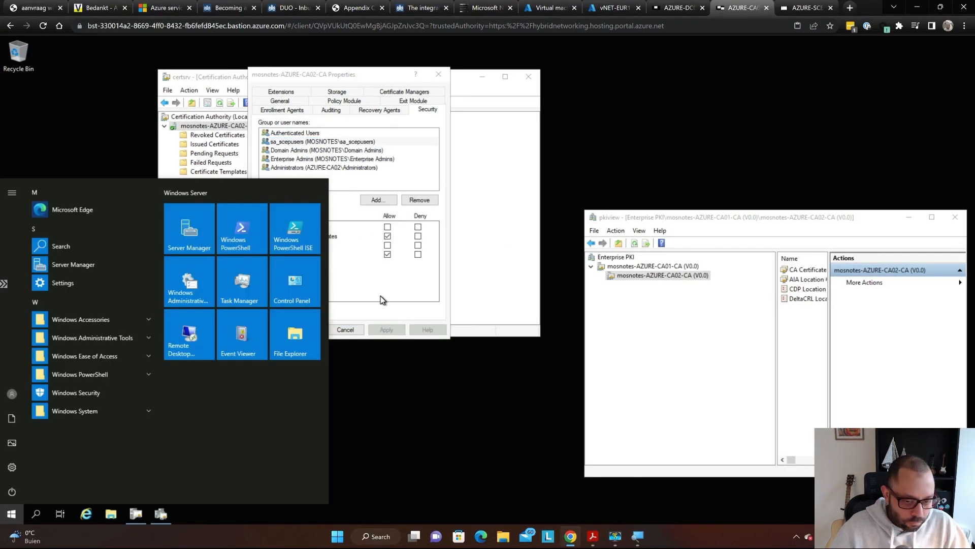
left_click(382, 299)
left_click(346, 330)
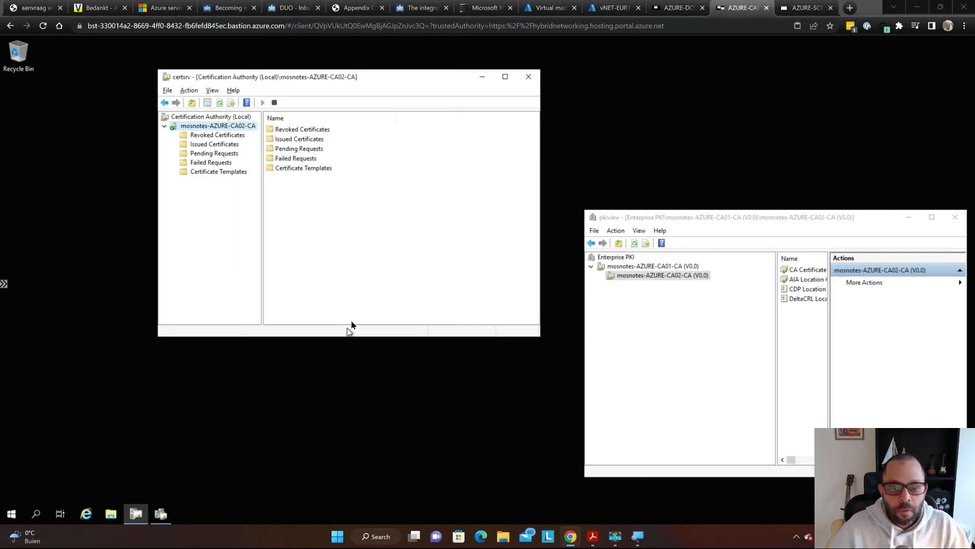
- Return to the PDF guide and scroll to step 6 on NDES RA certificate template access rights
key("alt+Tab")
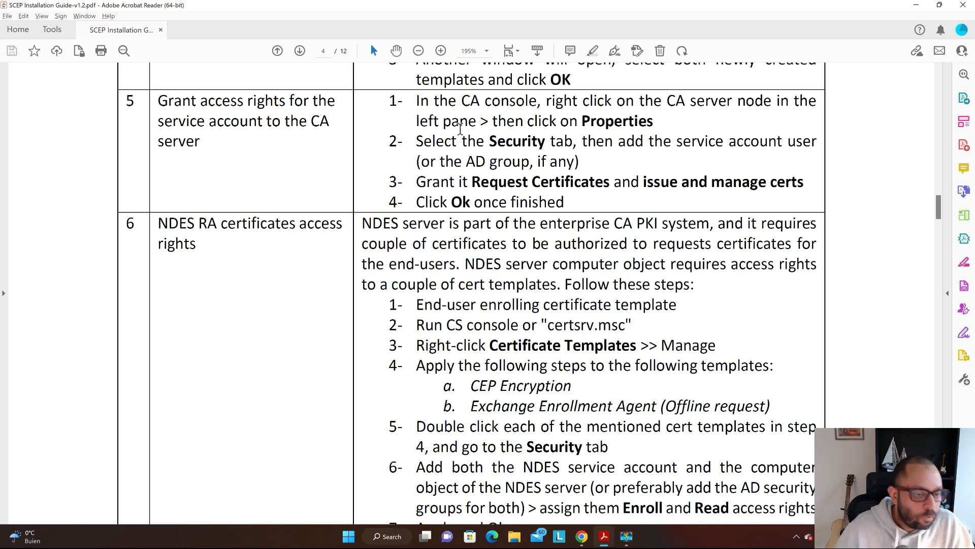
scroll(511, 130, "down", 4)
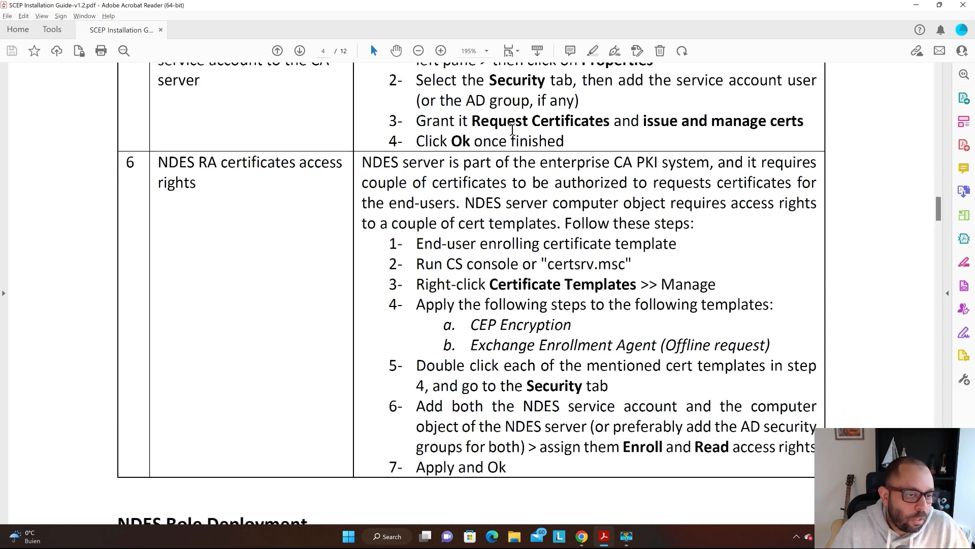
scroll(512, 129, "down", 2)
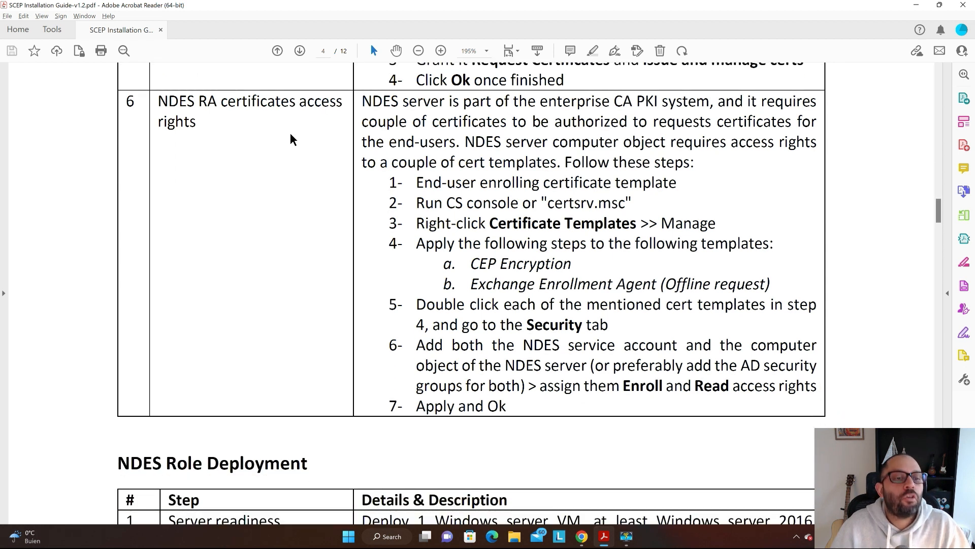
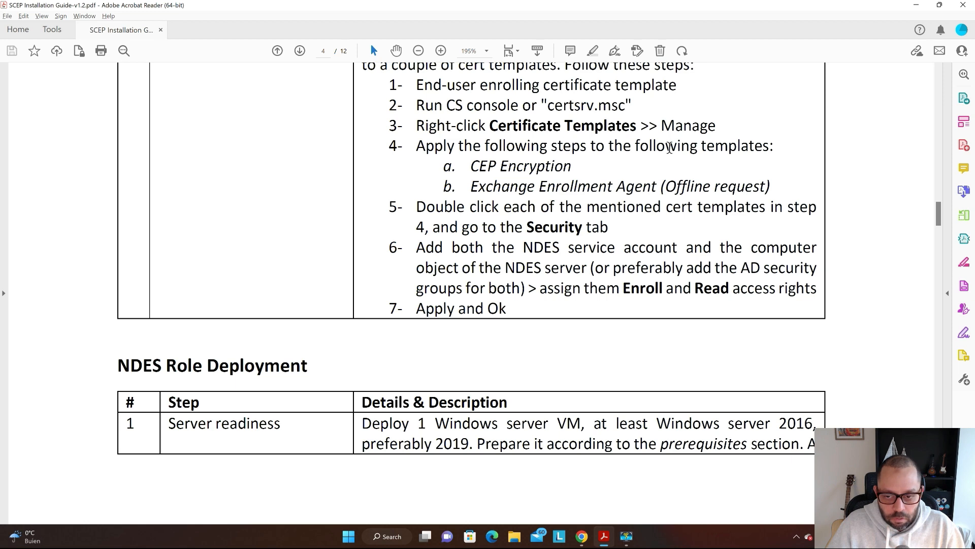
- Leave the PDF guide and bring up the remote server's Certification Authority console in Chrome
key("F9")
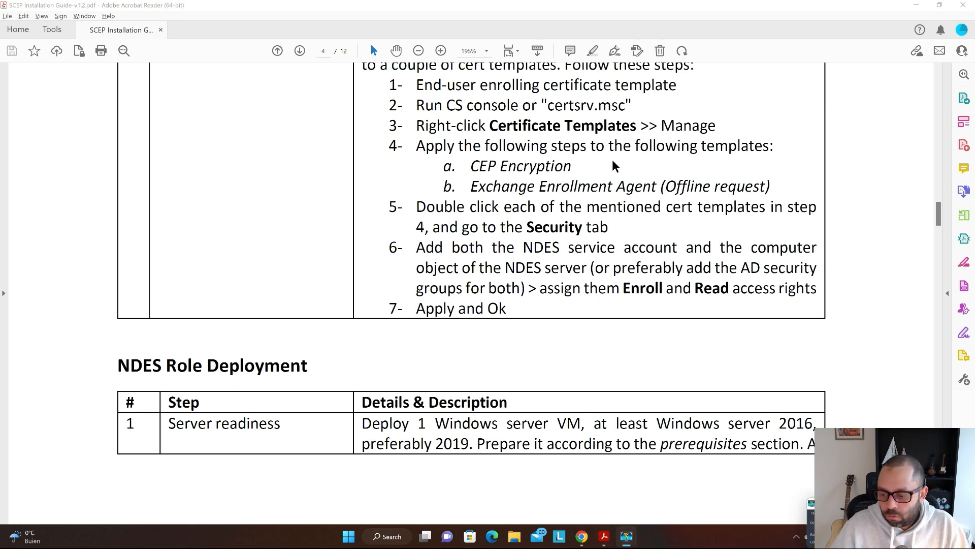
key("alt+Tab")
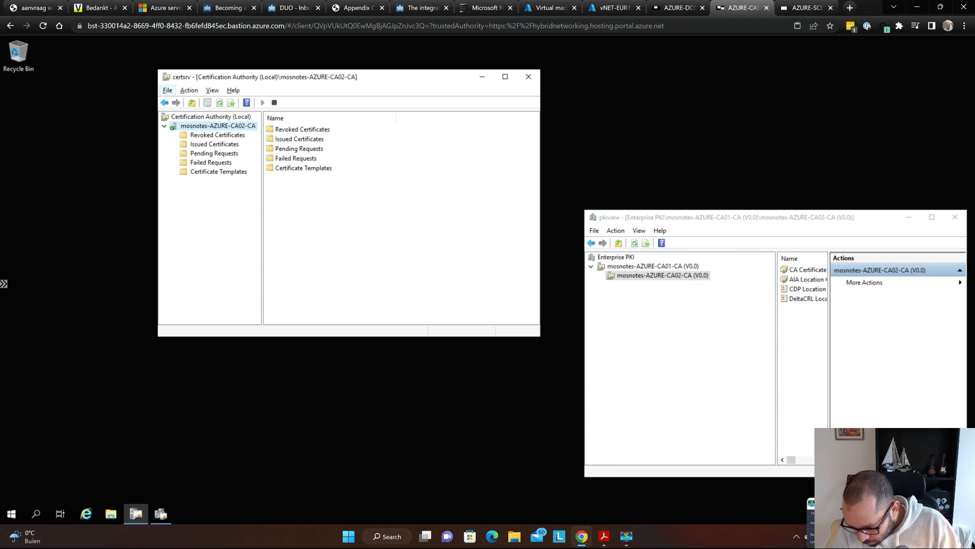
- Launch the Certificate Templates Console via Manage on Certificate Templates and select CEP Encryption
key("super")
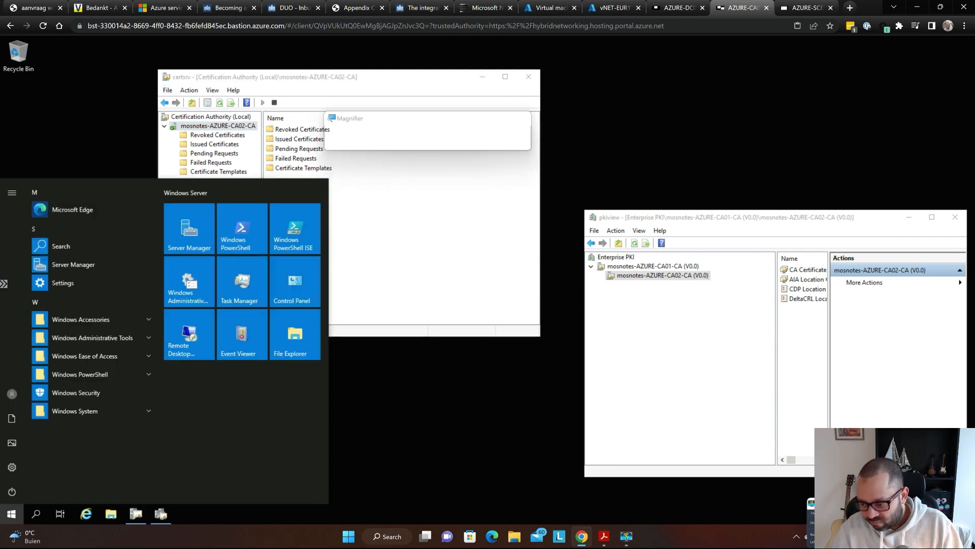
key("super+plus")
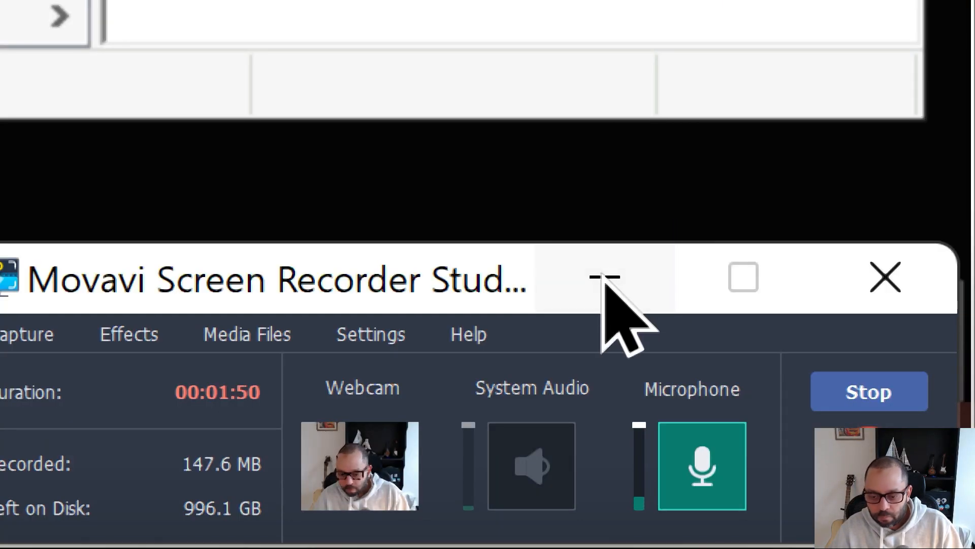
left_click(604, 278)
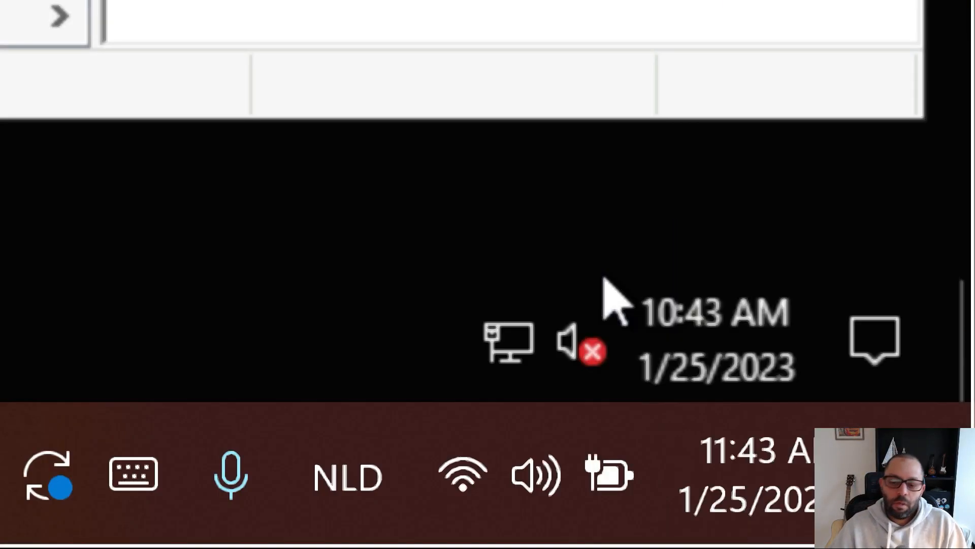
key("super+Escape")
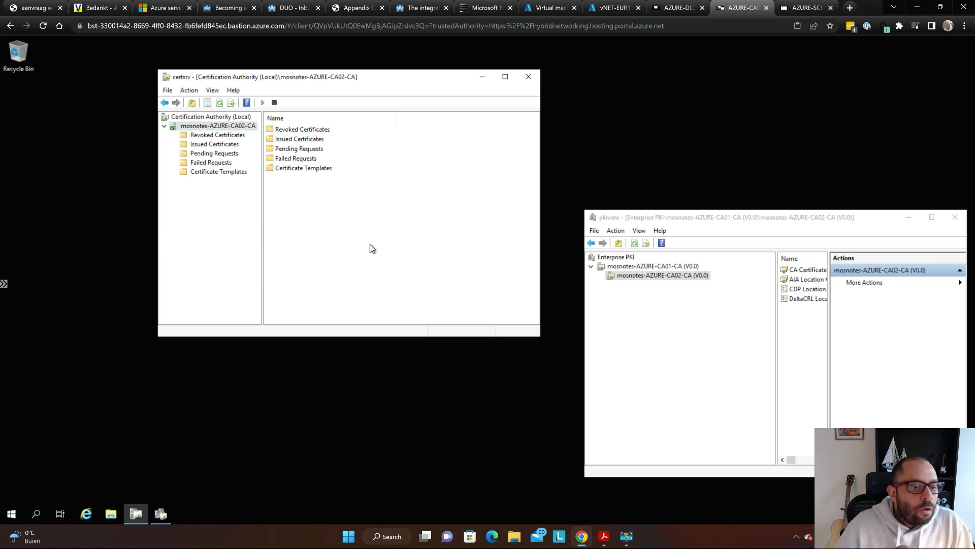
right_click(228, 173)
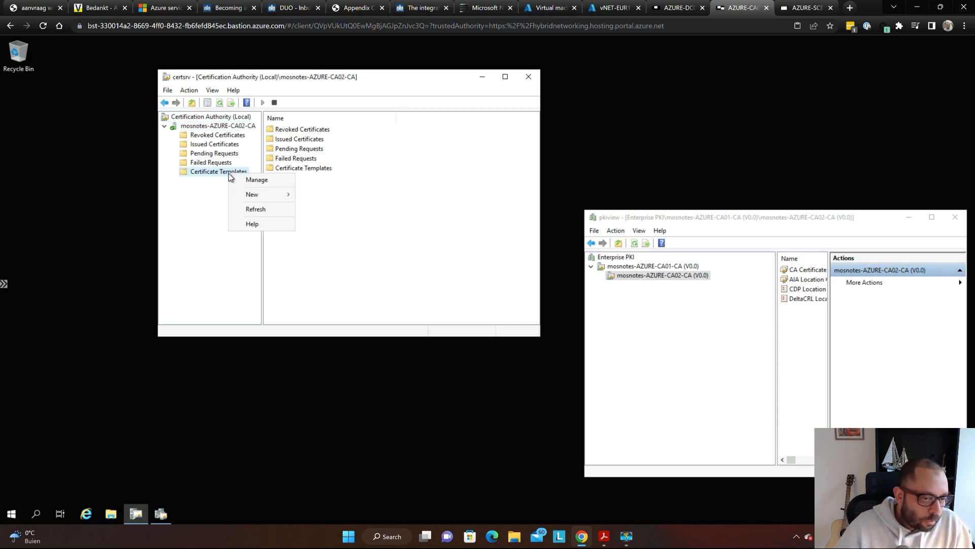
left_click(257, 180)
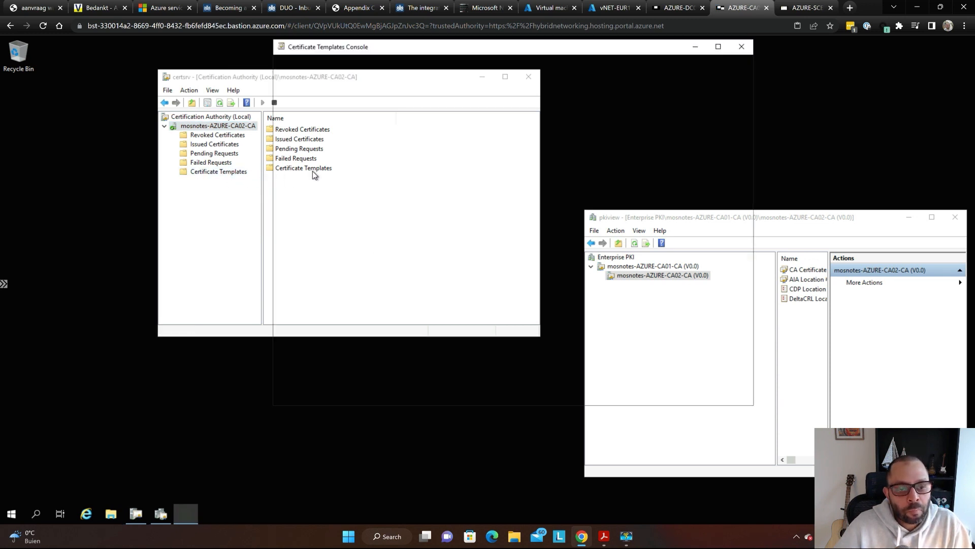
key("super+plus")
key("super+minus")
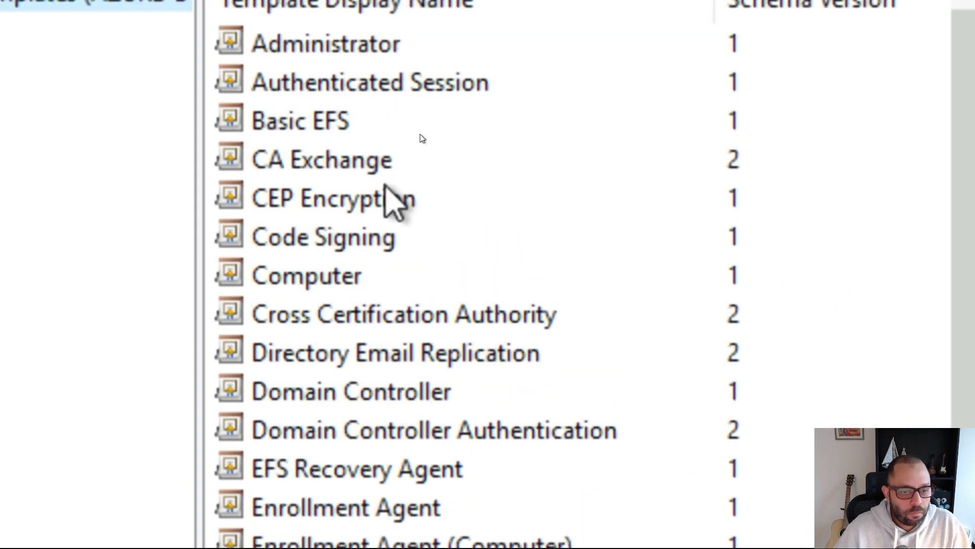
left_click(361, 198)
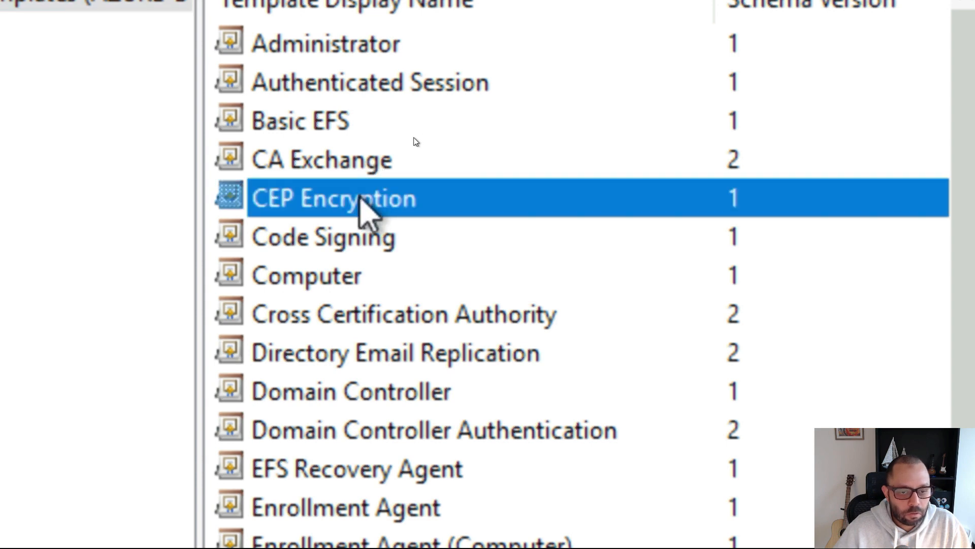
- Open the CEP Encryption template's properties on the Security tab
right_click(361, 198)
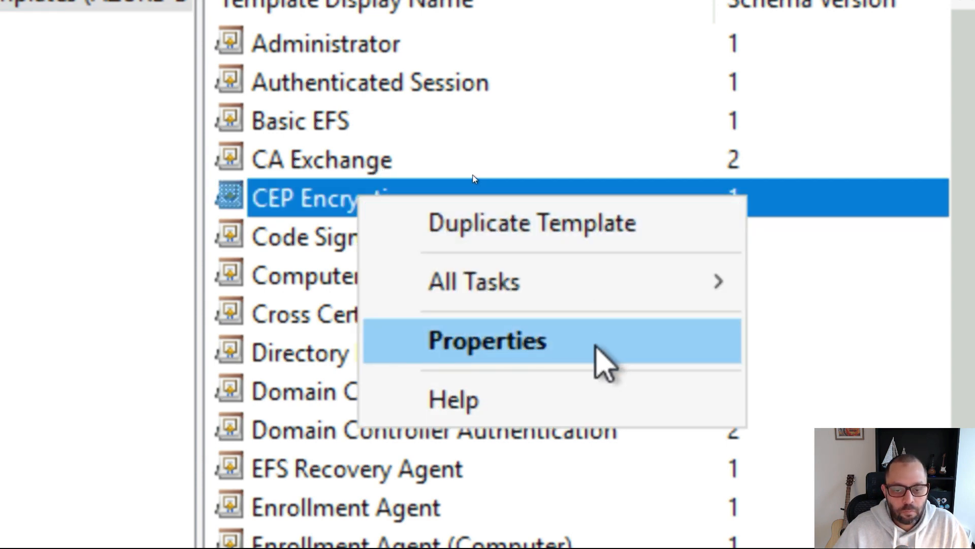
left_click(604, 361)
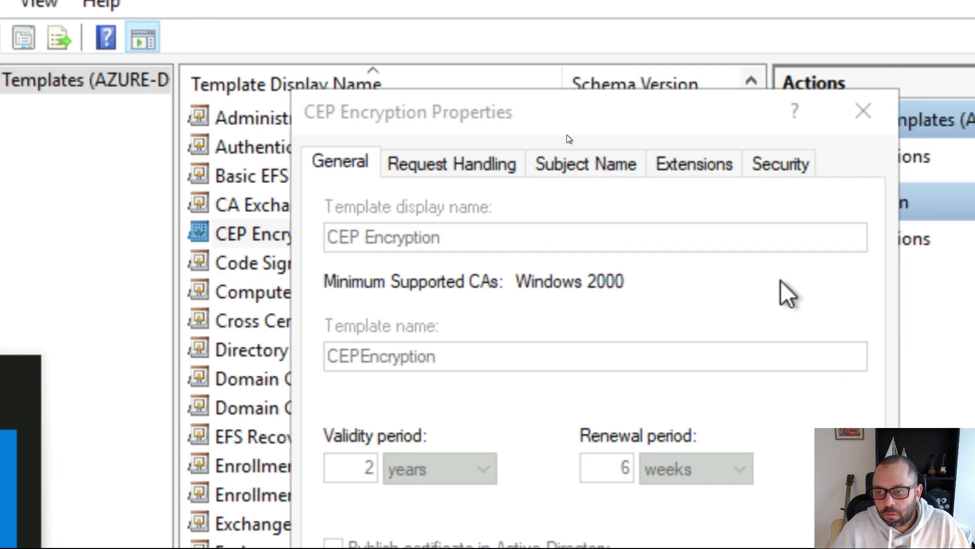
left_click(782, 172)
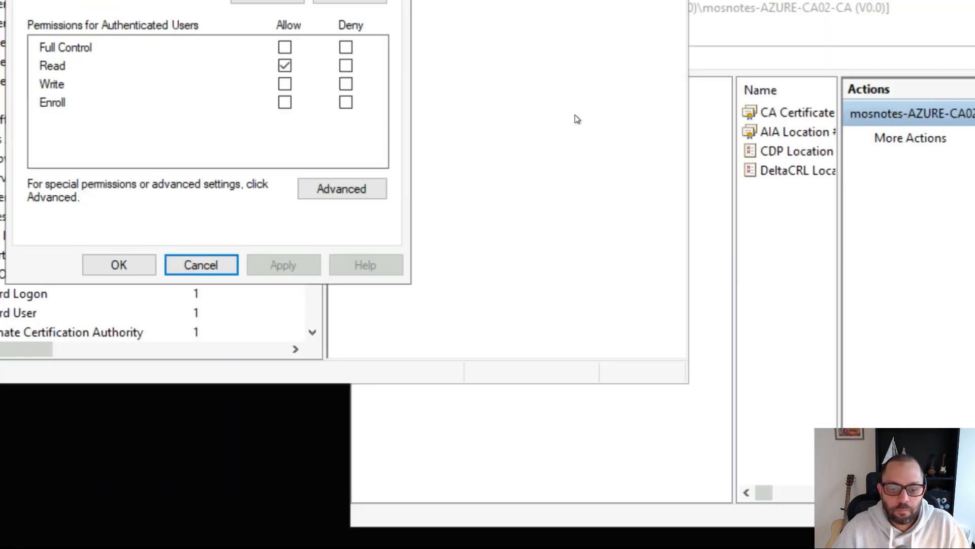
key("super")
key("super")
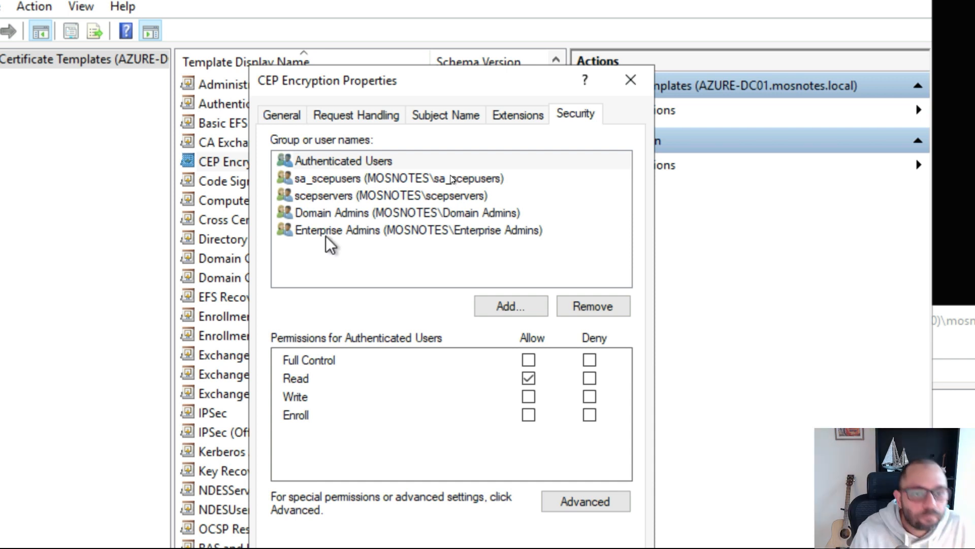
- Verify that sa_scepusers and scepservers both have Read and Enroll allowed
left_click(336, 179)
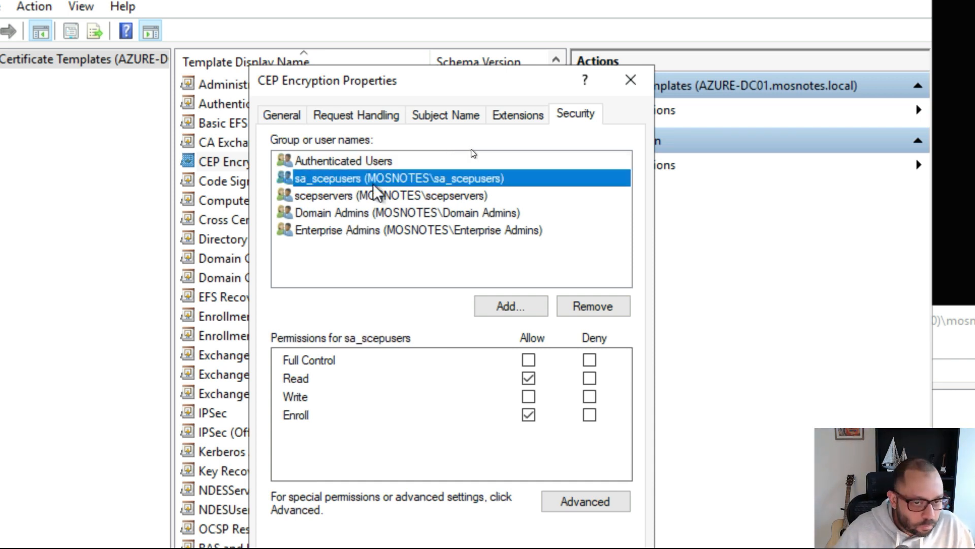
left_click(344, 196)
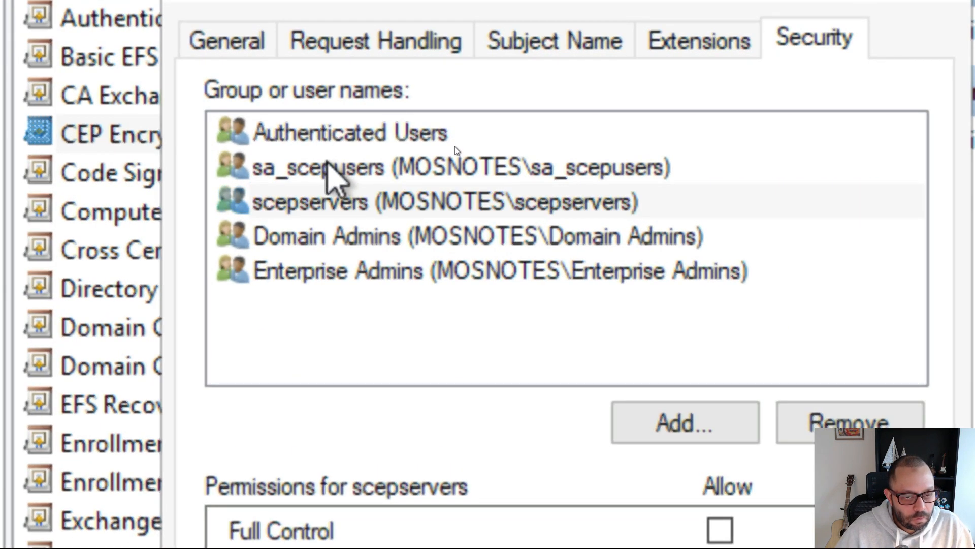
left_click(331, 167)
left_click(375, 203)
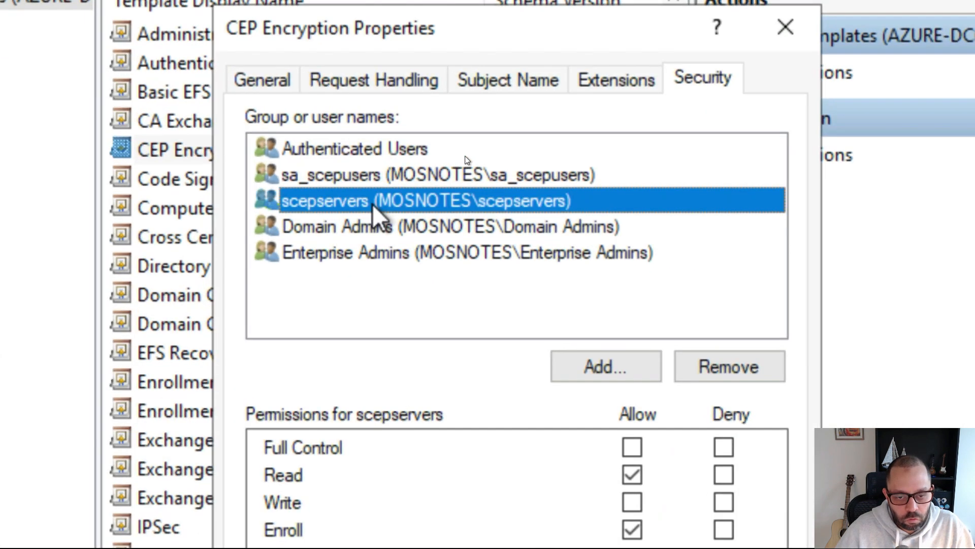
left_click(380, 178)
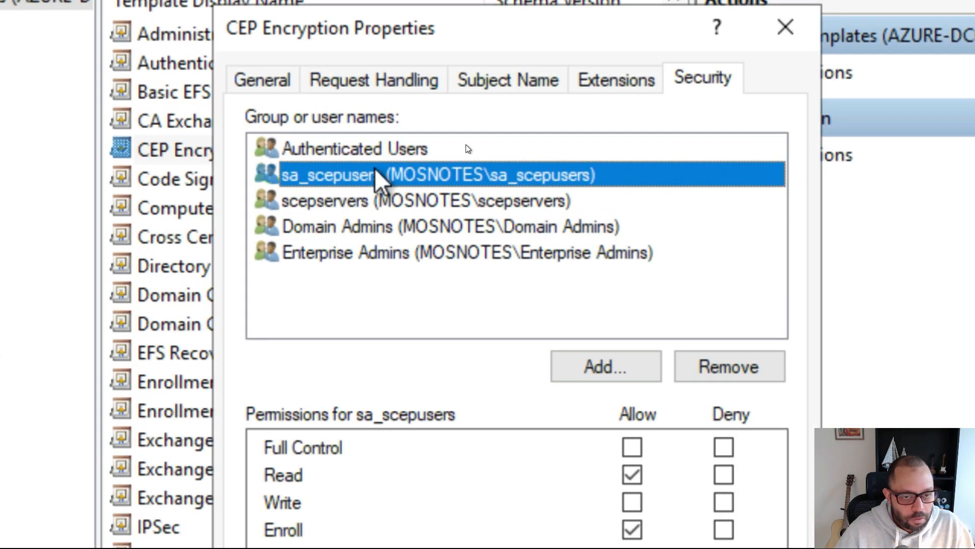
left_click(389, 203)
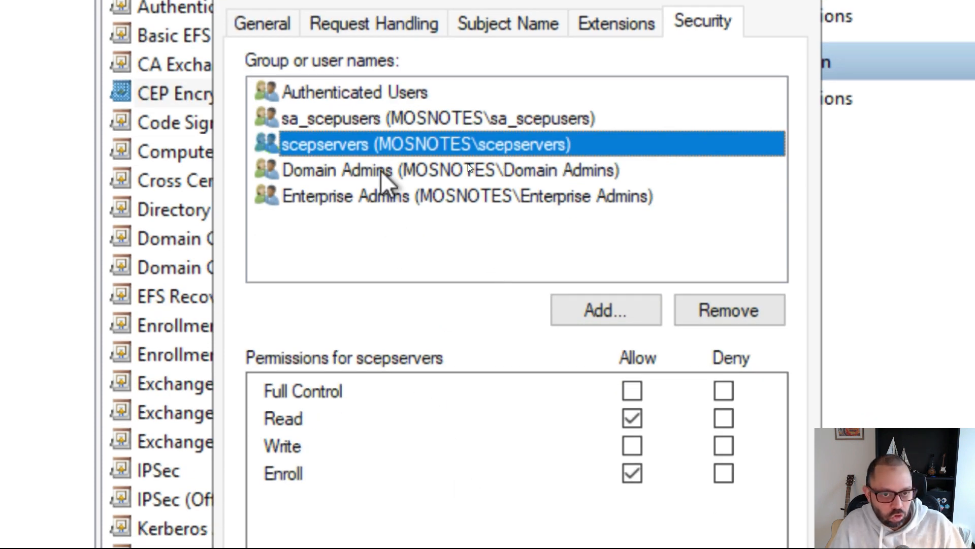
left_click(354, 119)
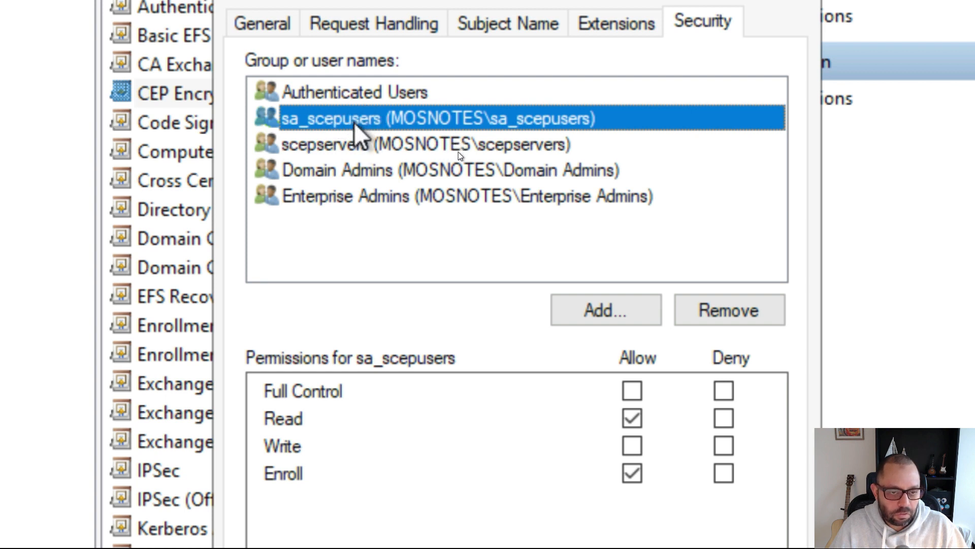
left_click(348, 140)
left_click(350, 123)
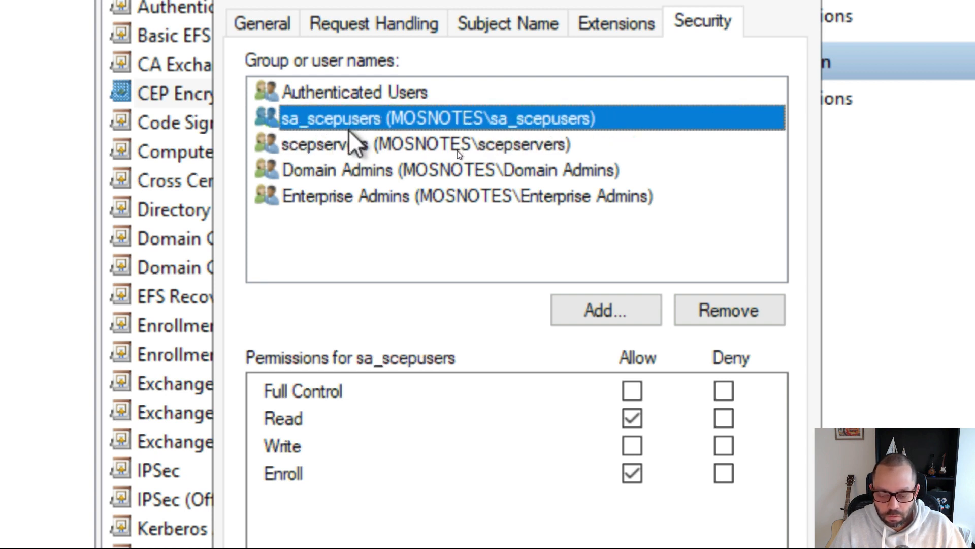
left_click(351, 143)
left_click(362, 122)
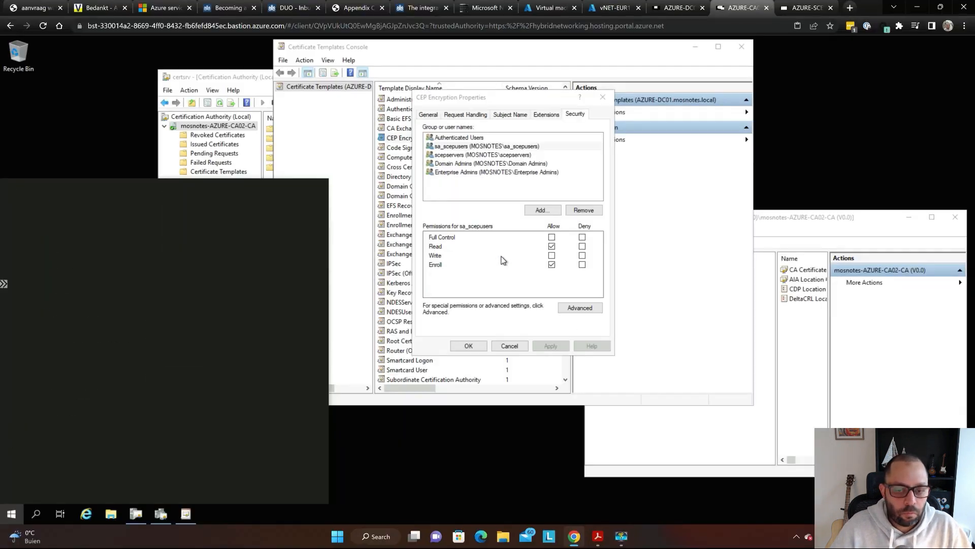
key("super")
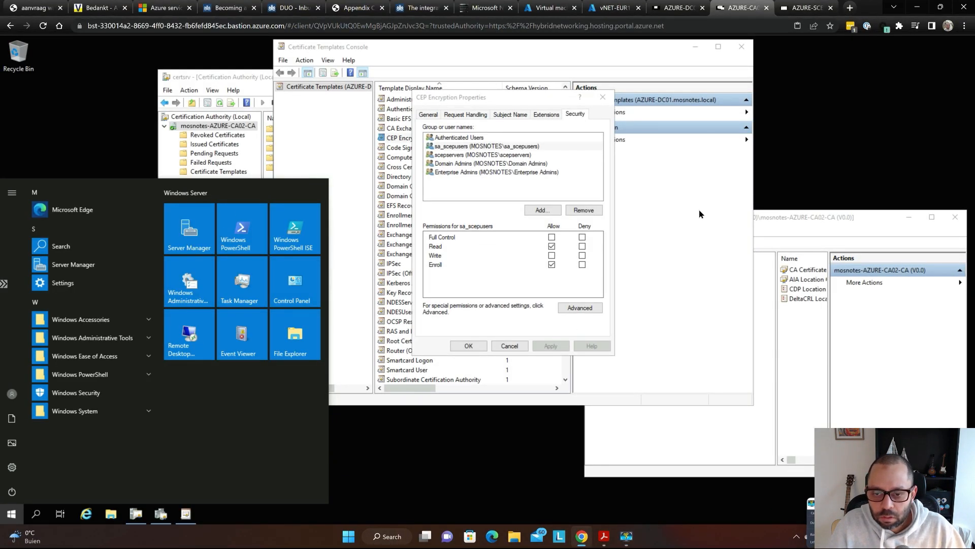
- Review step 6 of the PDF guide about the service account, then return to the remote console
key("alt+Tab")
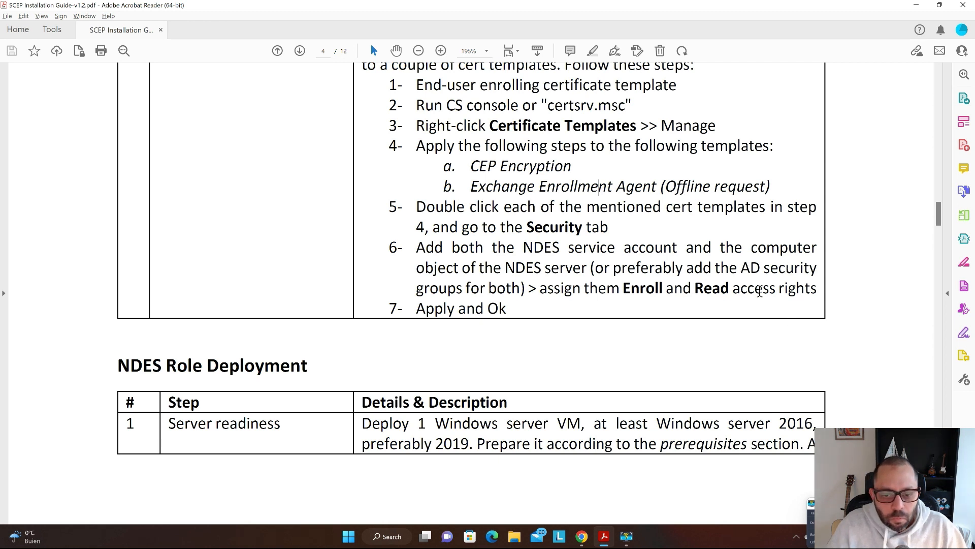
scroll(760, 291, "down", 1)
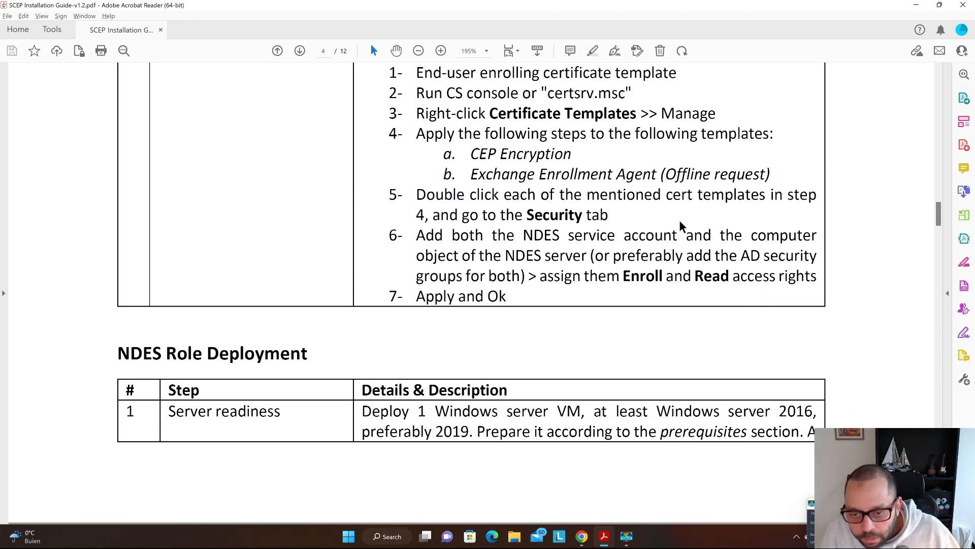
left_click_drag(677, 231, 598, 233)
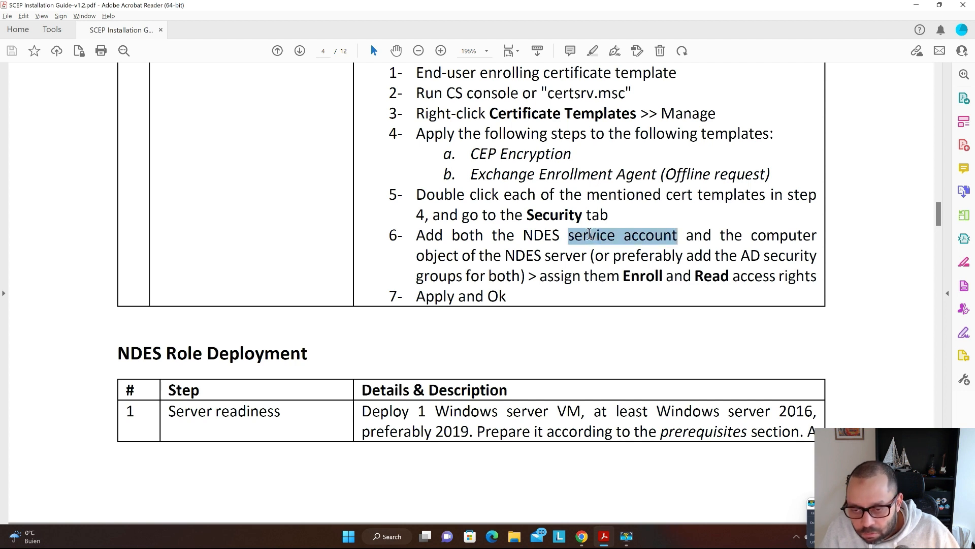
left_click(762, 237)
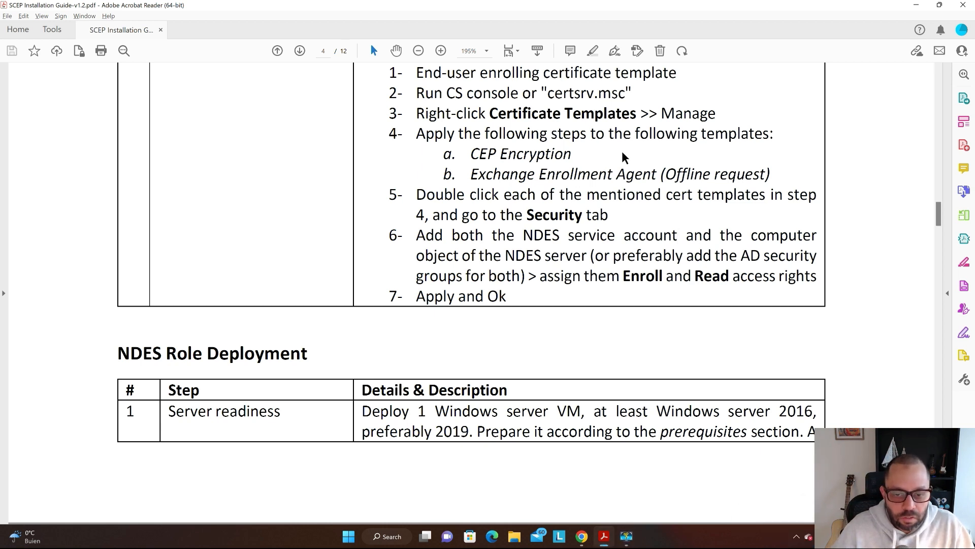
scroll(555, 148, "down", 1)
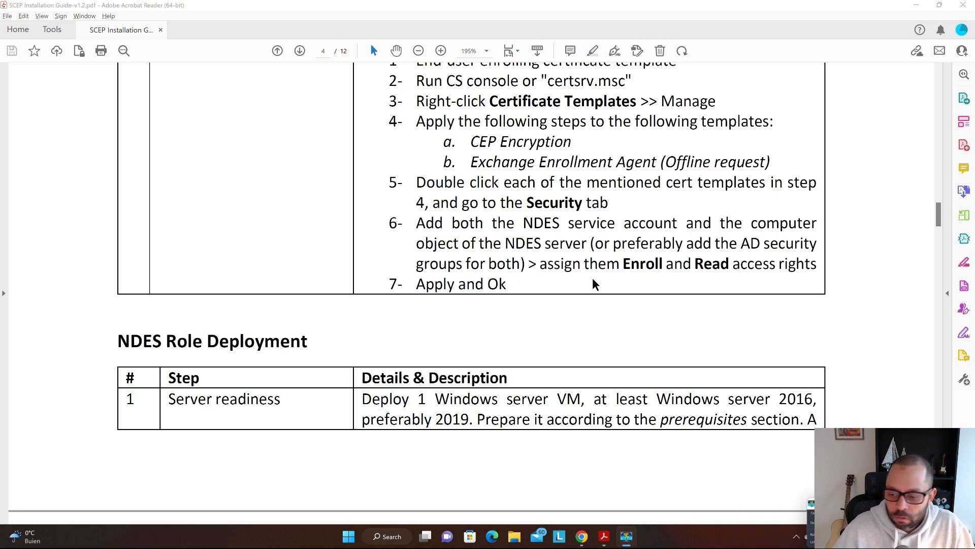
key("alt+Tab")
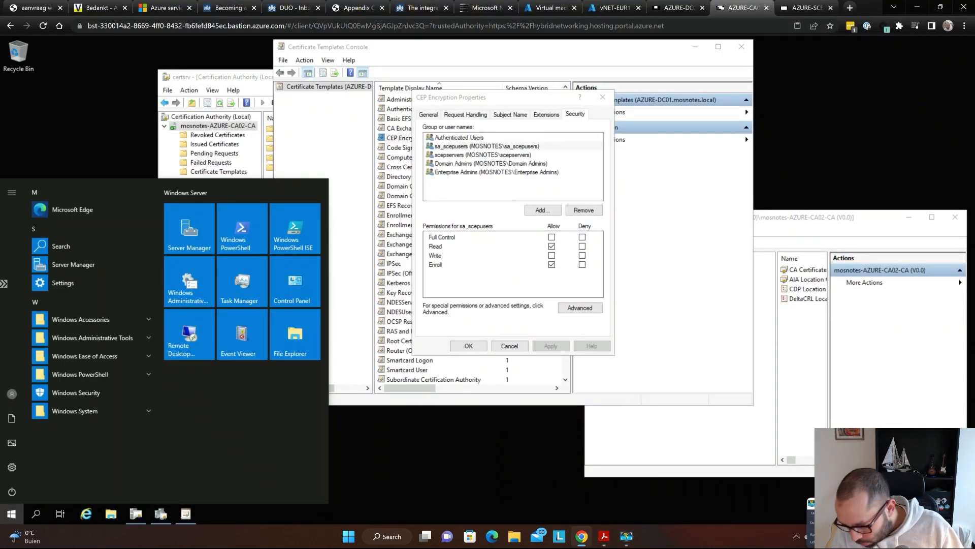
- Confirm scepservers' rights on CEP Encryption and close its properties
key("alt+Tab")
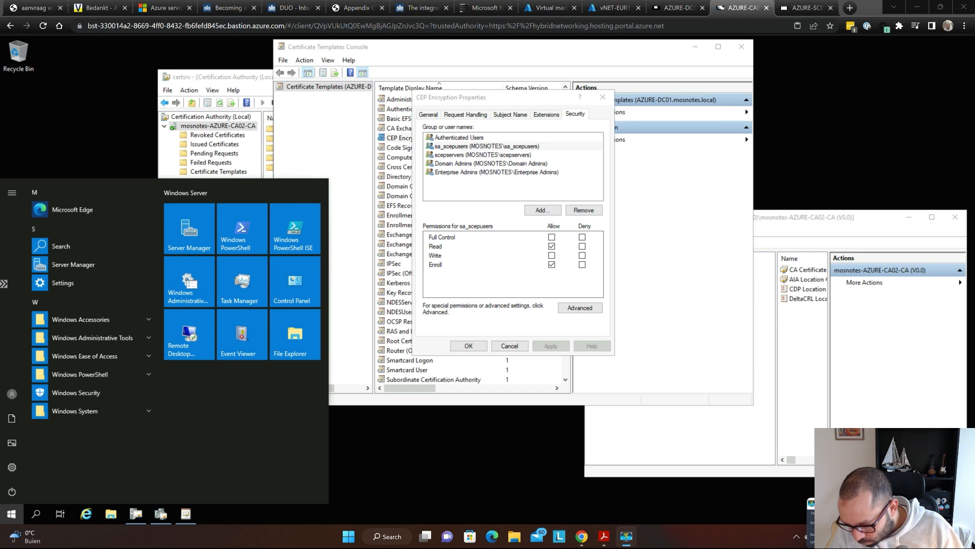
key("alt+Tab")
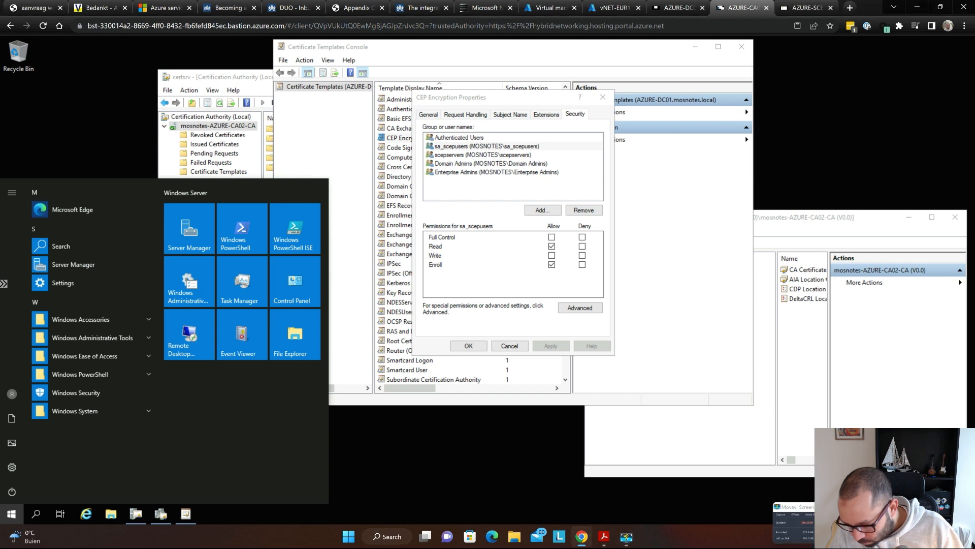
left_click(536, 158)
key("Escape")
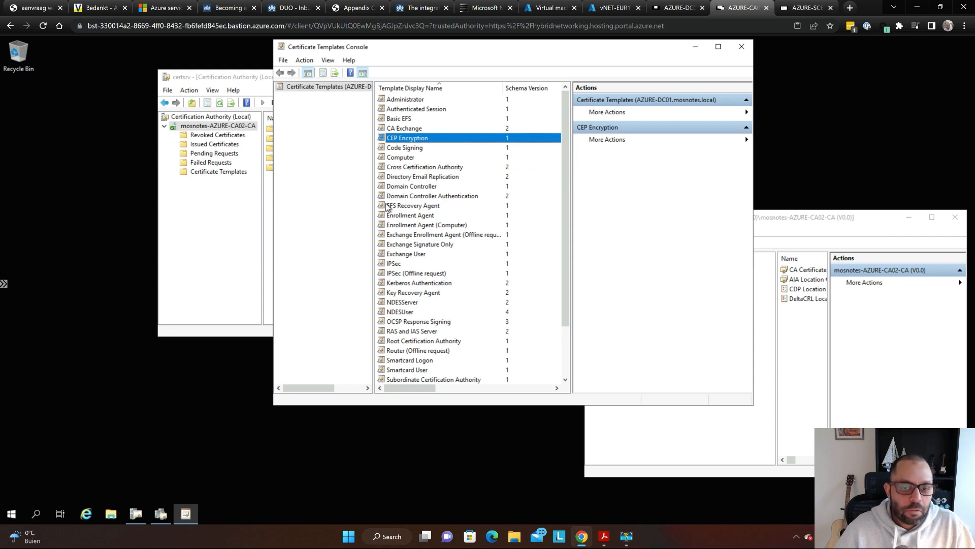
- Verify Exchange Enrollment Agent (Offline request) grants sa_scepusers and scepservers Read and Enroll, then return to the guide
key("super+plus")
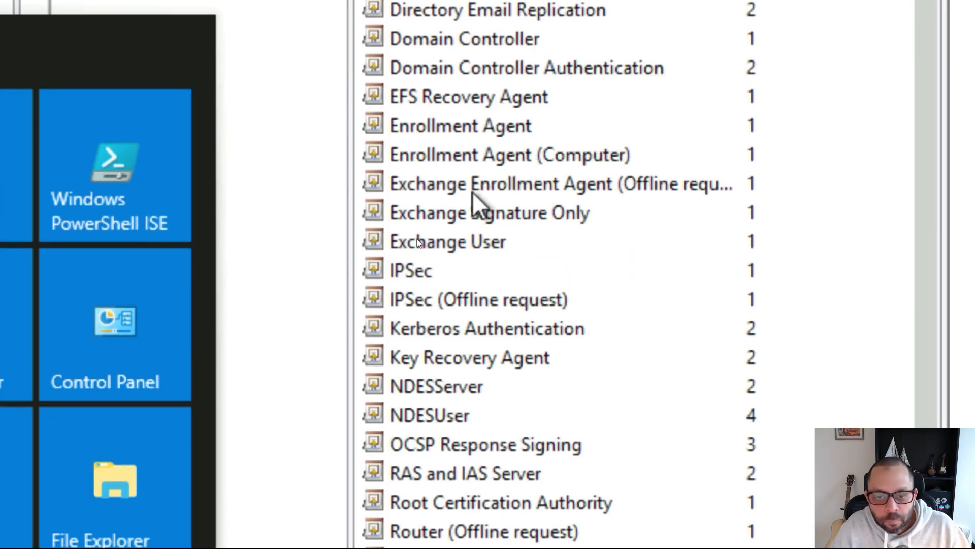
left_click(503, 190)
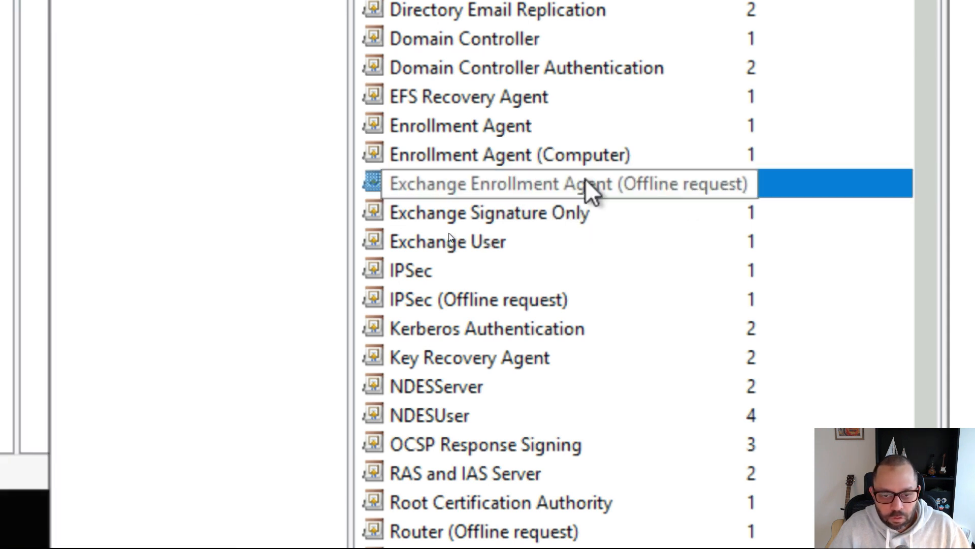
right_click(515, 190)
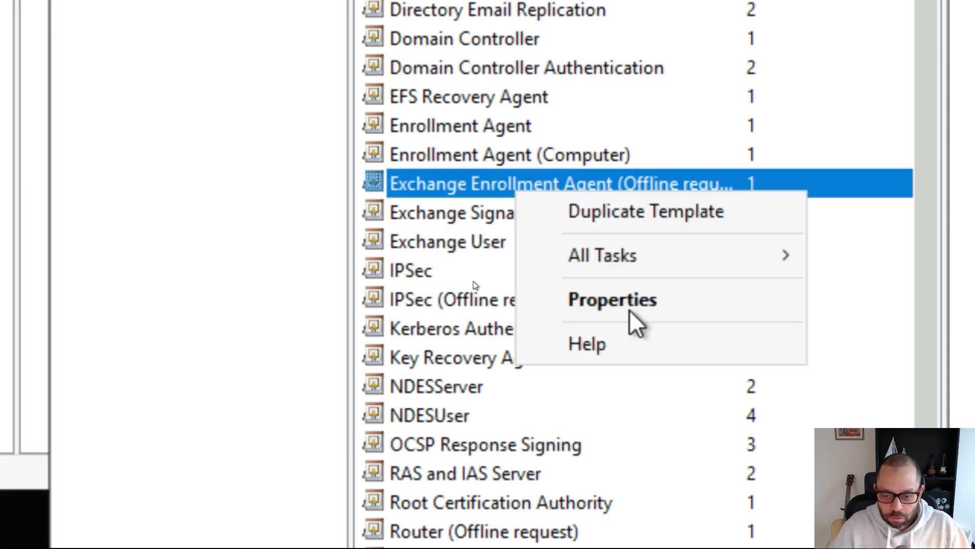
left_click(653, 298)
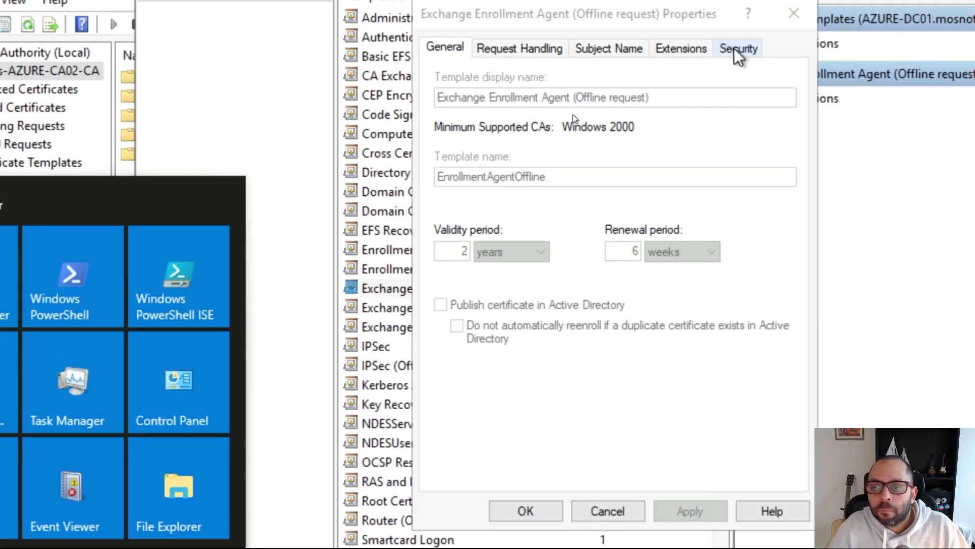
left_click(738, 51)
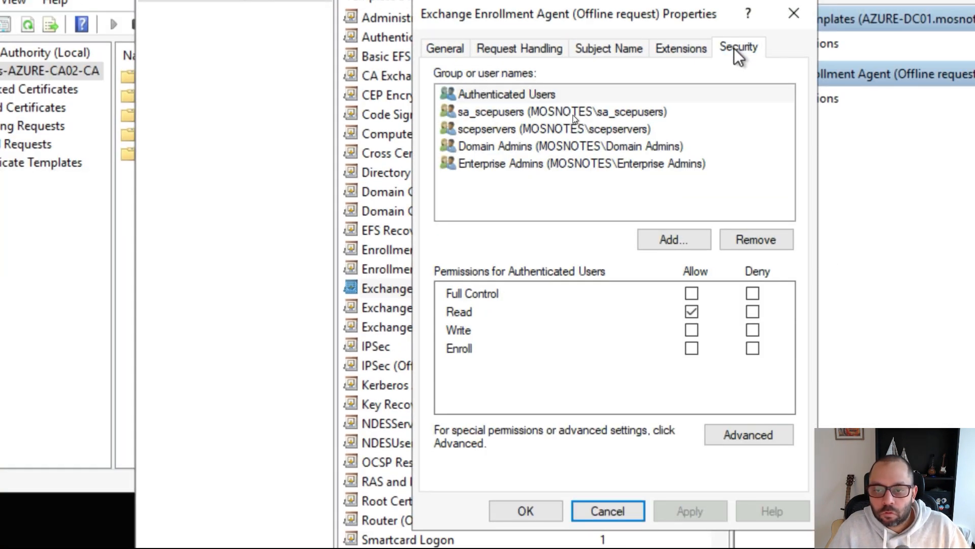
left_click(544, 113)
left_click(525, 129)
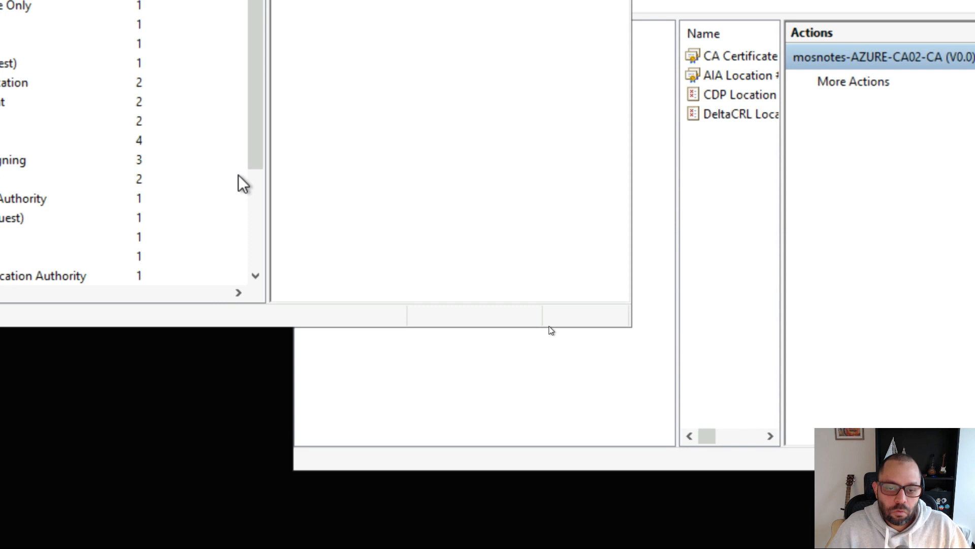
key("super+Escape")
key("alt+Tab")
key("alt+Tab")
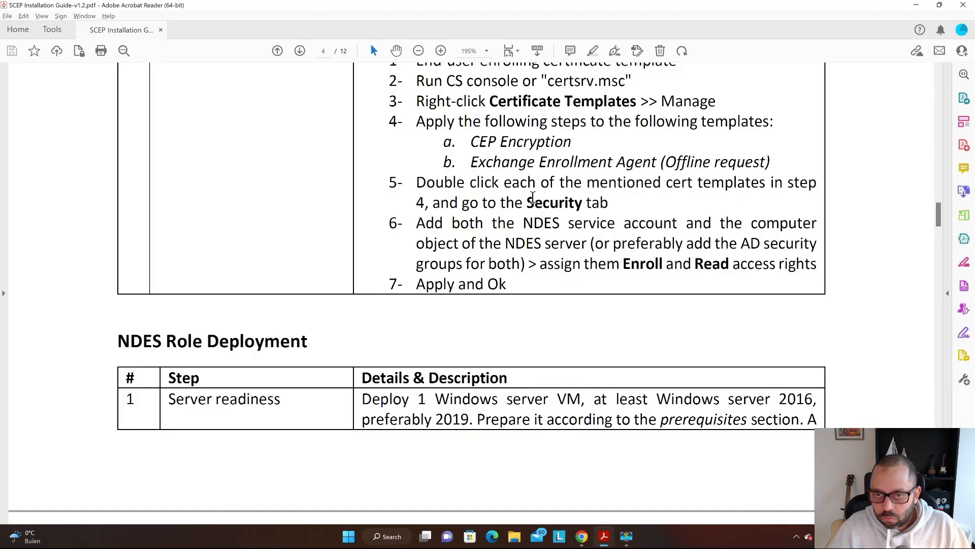
- Scroll to page 5's NDES Role Deployment table and highlight the Windows Server 2019 recommendation
scroll(530, 196, "down", 1)
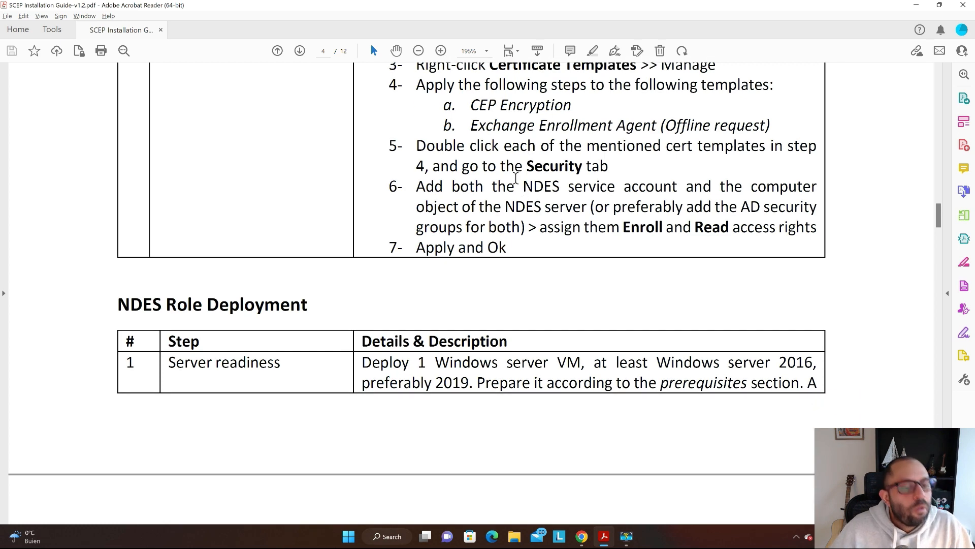
scroll(516, 178, "down", 1)
scroll(503, 163, "down", 5)
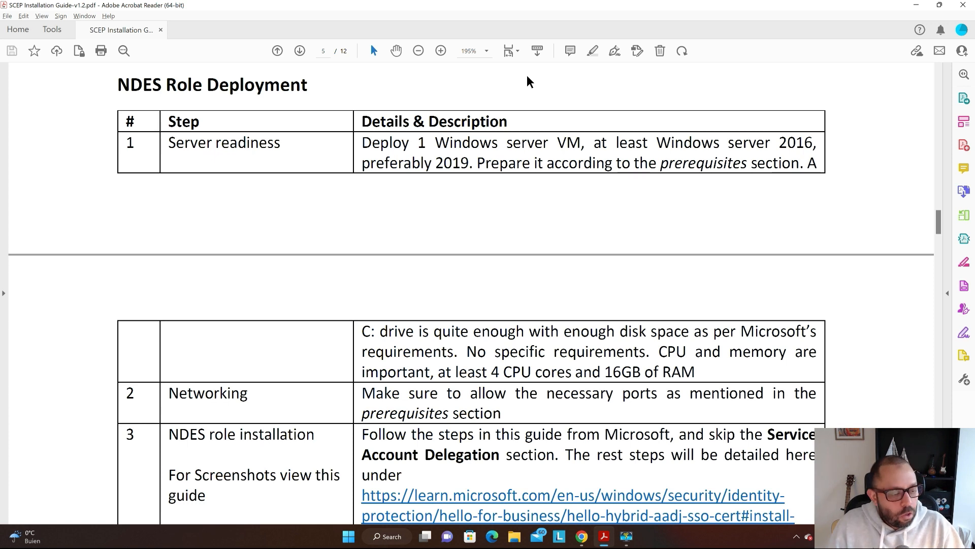
double_click(453, 164)
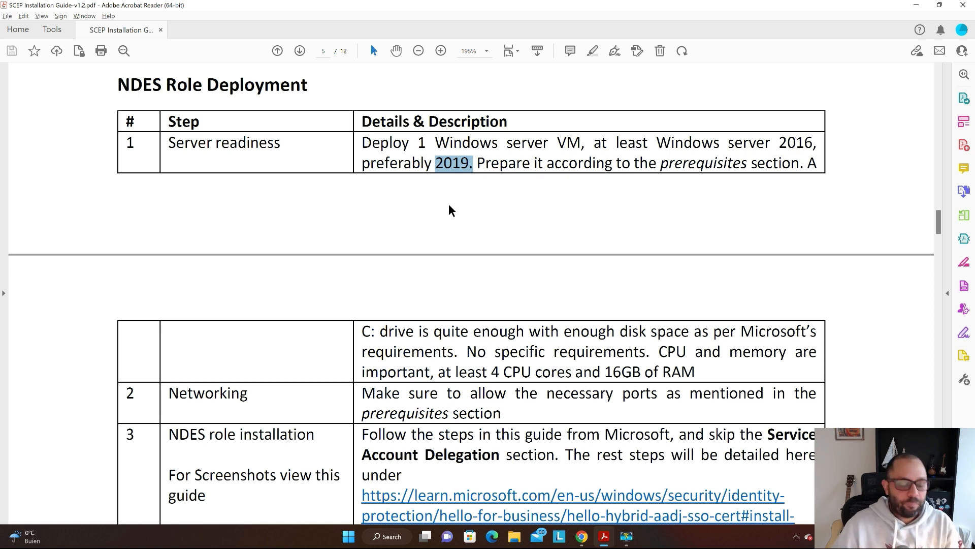
left_click(499, 163)
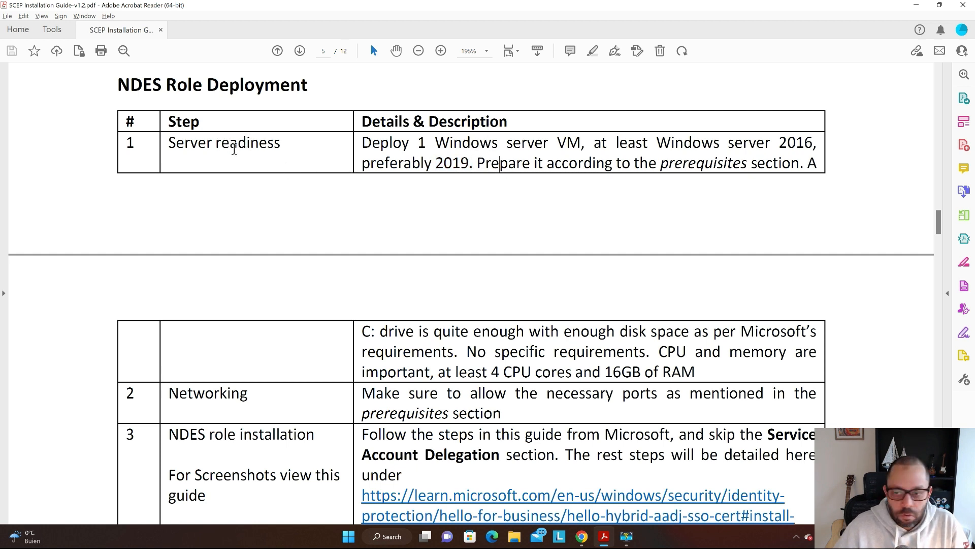
- Skim the NDES deployment rows, then return to page 4's NDES IIS web site certificate template step
scroll(373, 176, "down", 3)
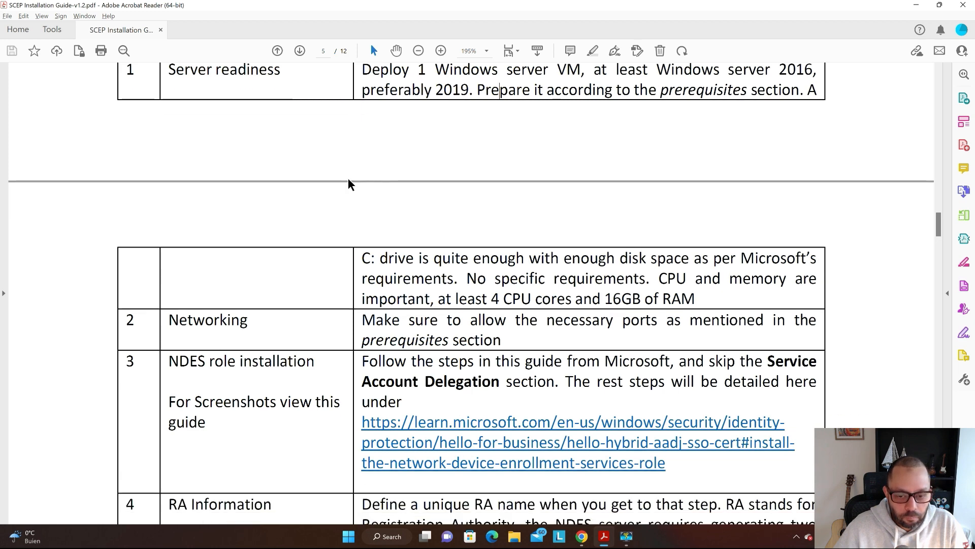
scroll(349, 178, "down", 2)
scroll(508, 172, "down", 1)
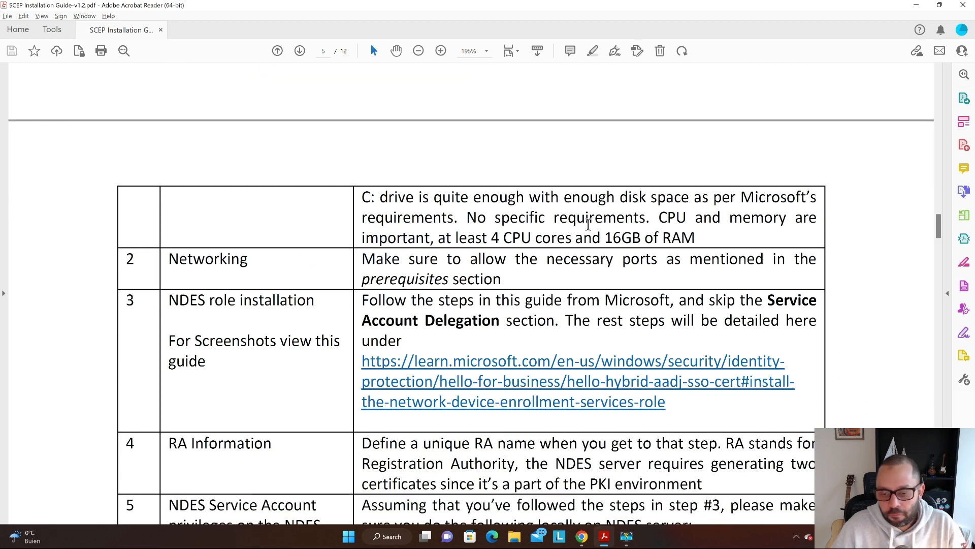
scroll(718, 213, "down", 3)
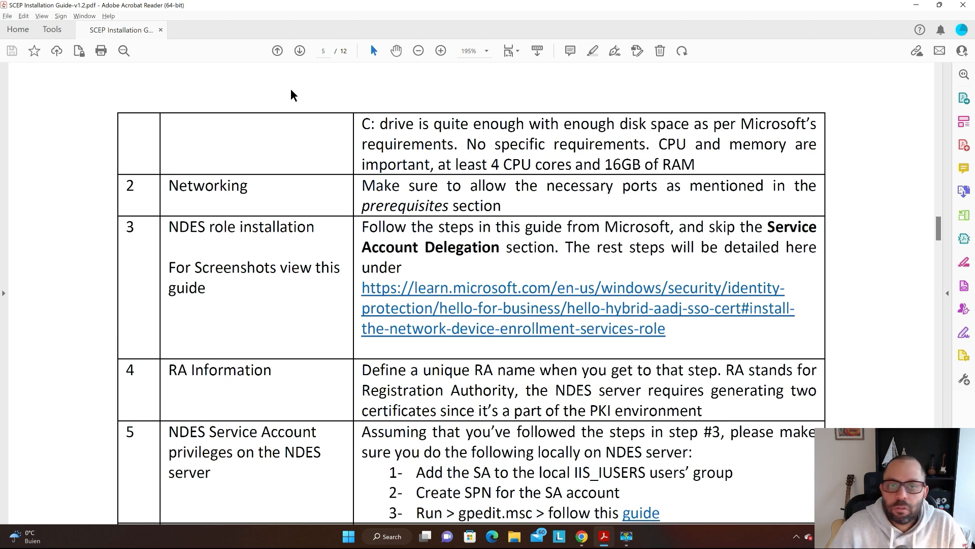
scroll(292, 90, "down", 1)
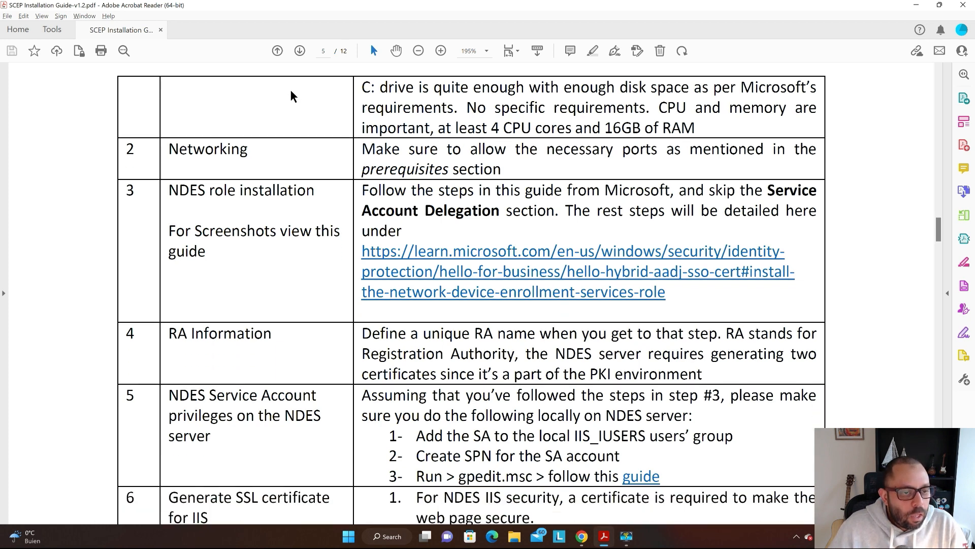
scroll(291, 92, "down", 1)
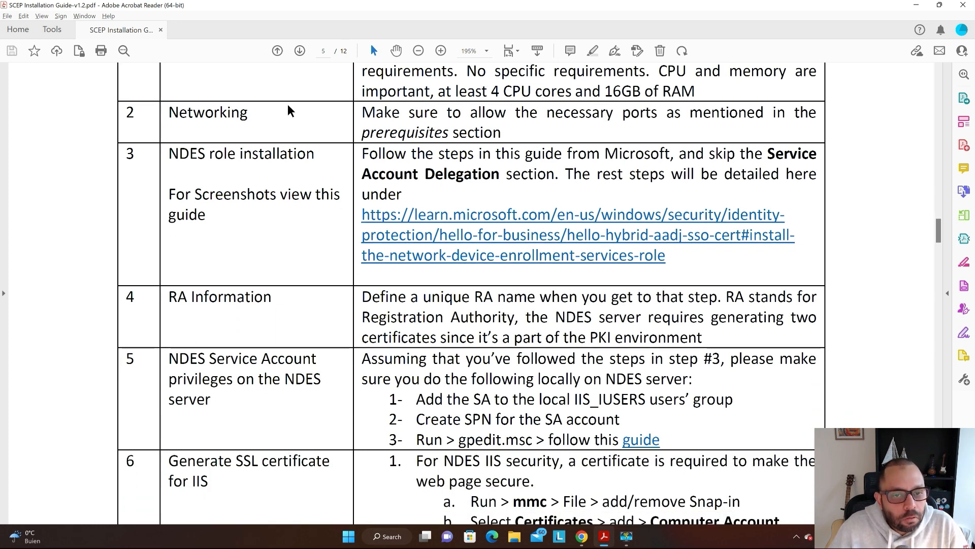
scroll(292, 113, "up", 1)
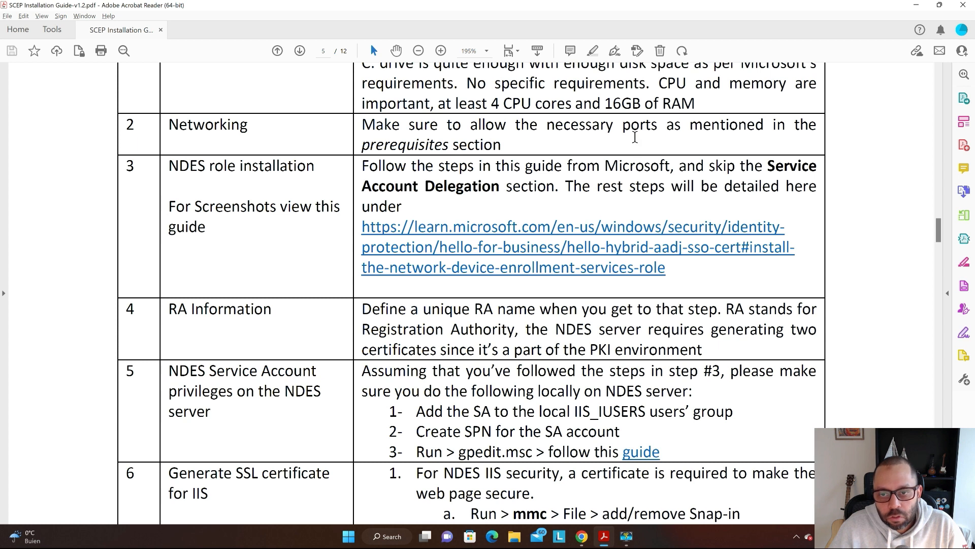
scroll(737, 130, "up", 1)
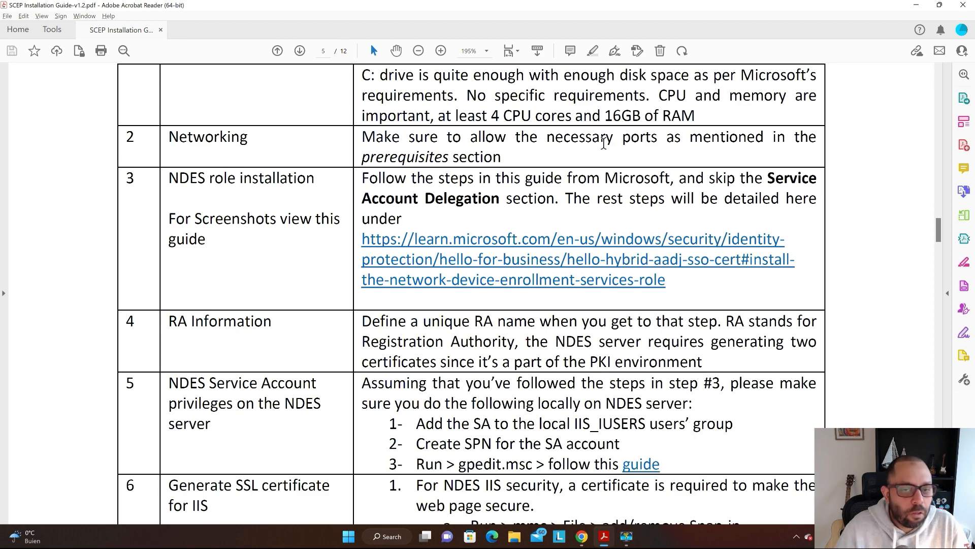
scroll(488, 464, "up", 15)
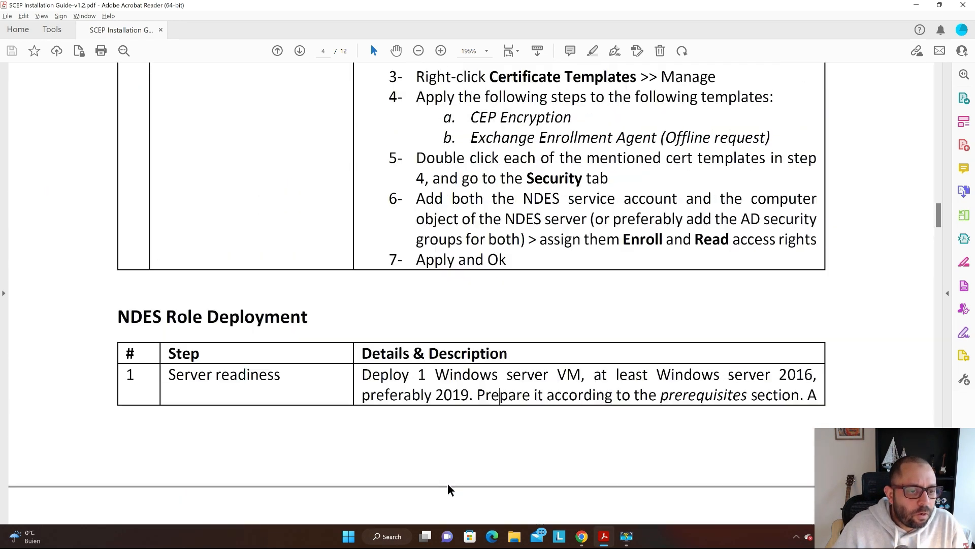
scroll(461, 496, "up", 5)
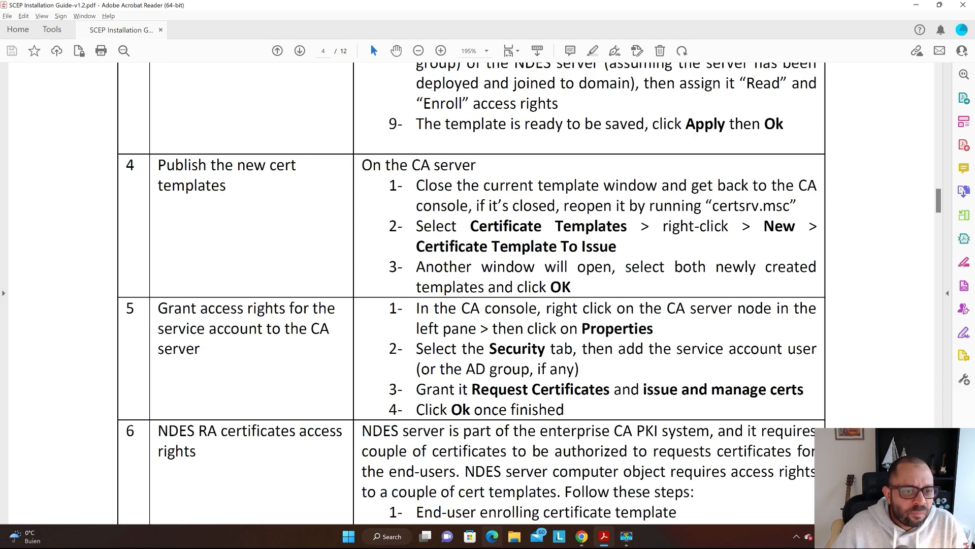
scroll(447, 394, "up", 15)
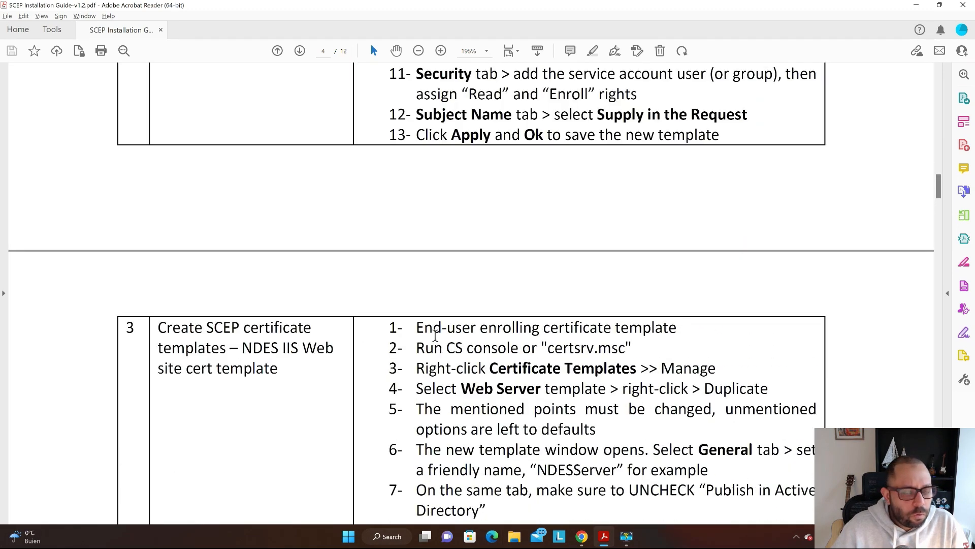
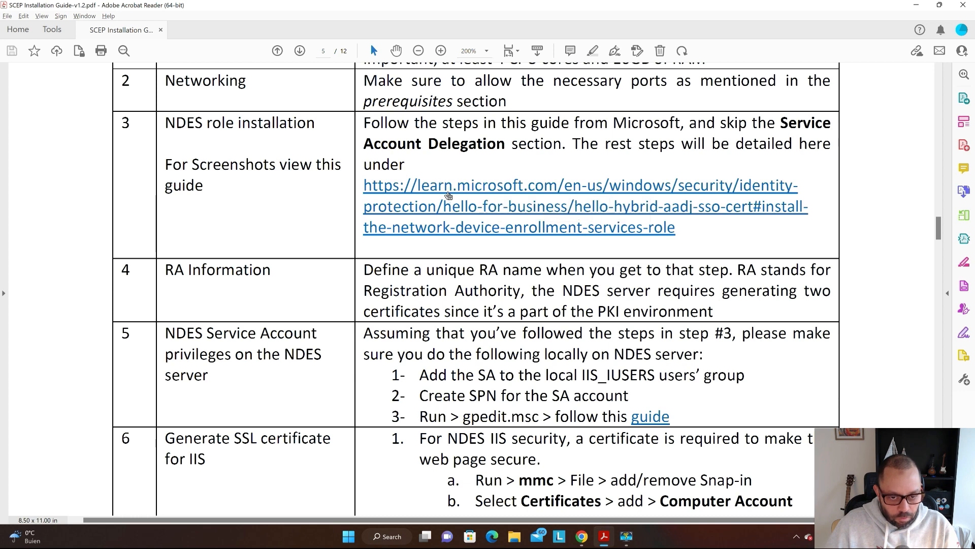
- Pop the Microsoft Learn NDES guide into its own window, scroll to the role steps, and return to AZURE-SCEP01
left_click(382, 211)
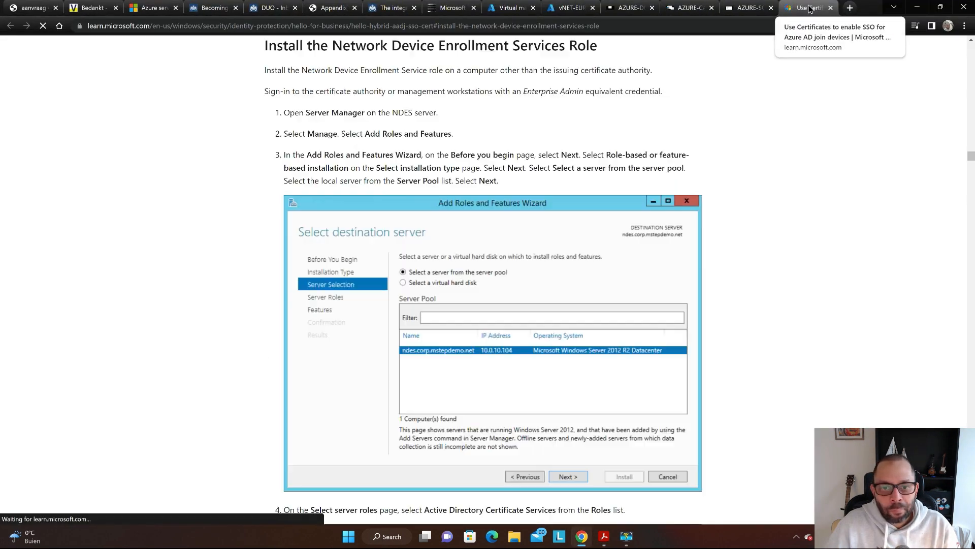
left_click_drag(807, 8, 672, 47)
scroll(720, 161, "up", 2)
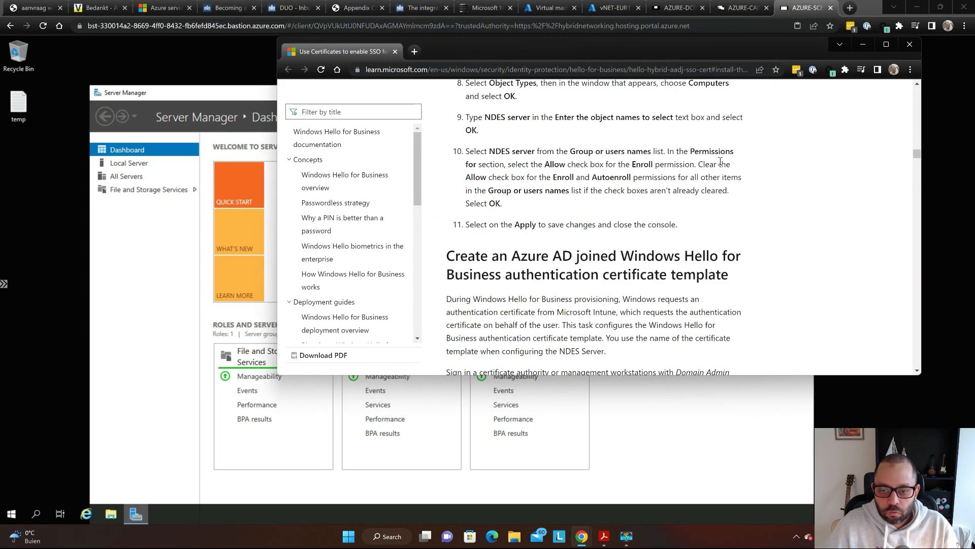
scroll(720, 160, "down", 15)
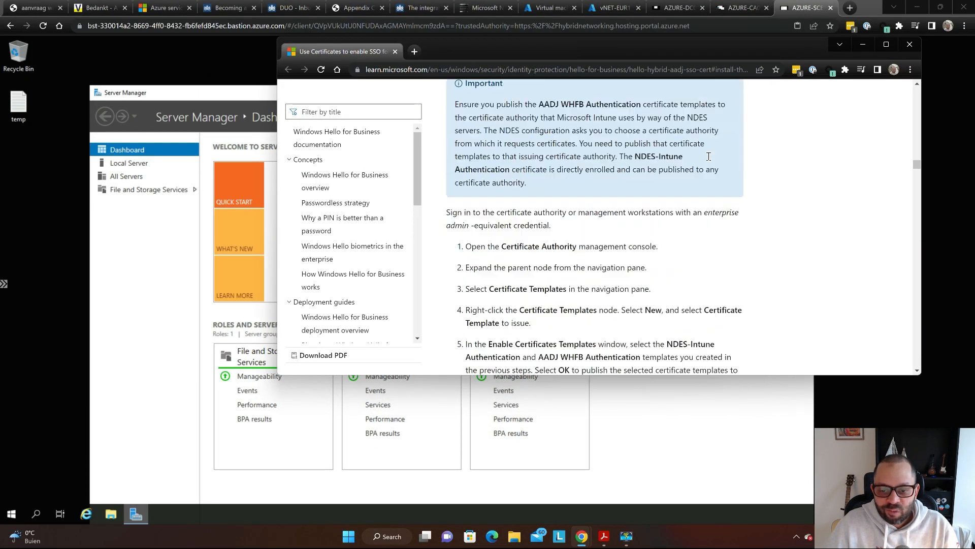
scroll(710, 161, "down", 8)
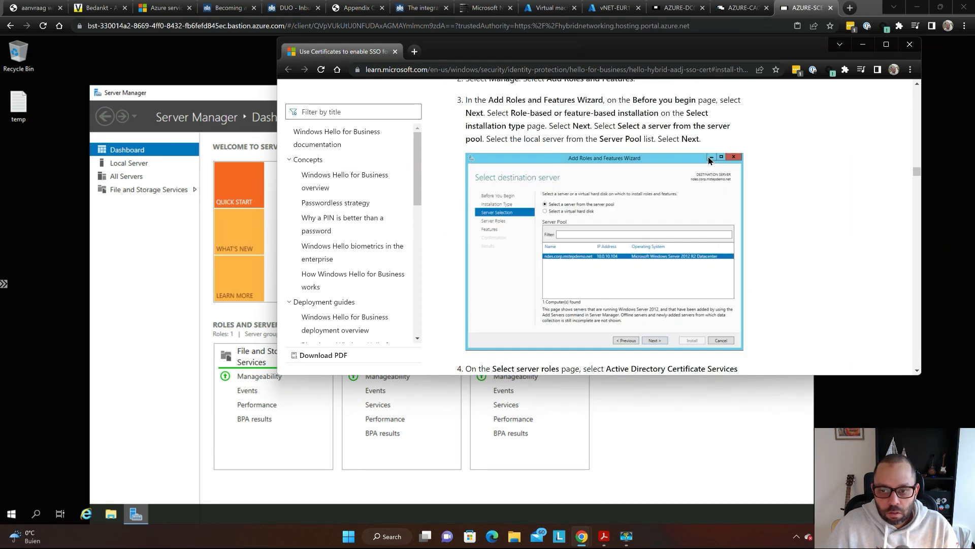
scroll(709, 161, "down", 2)
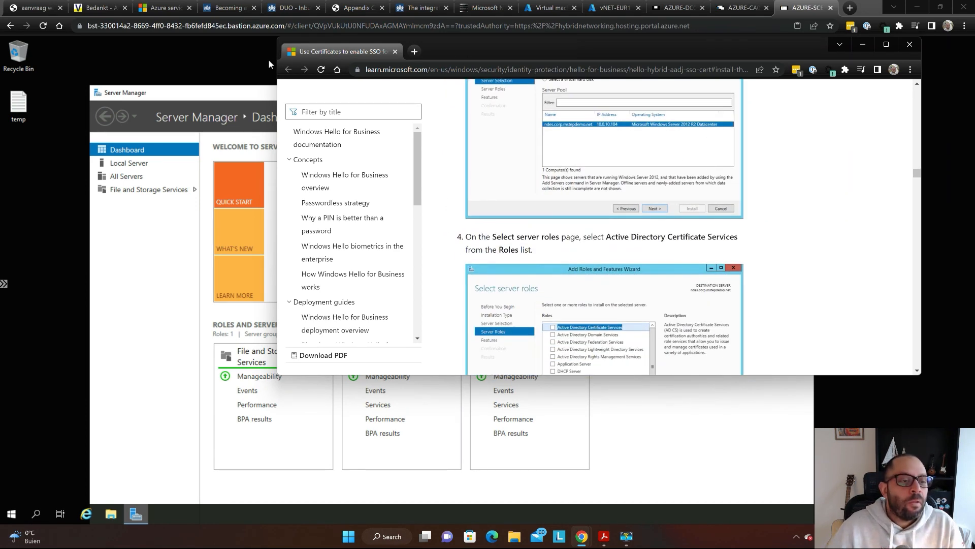
left_click(248, 79)
key("super")
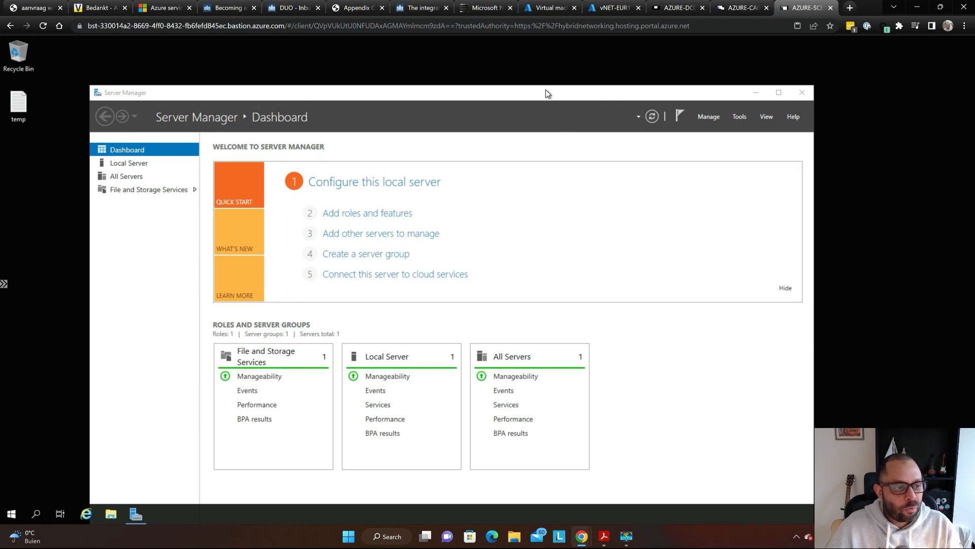
- Launch Add Roles and Features and advance with defaults to the server roles page for the local server
left_click_drag(546, 92, 529, 67)
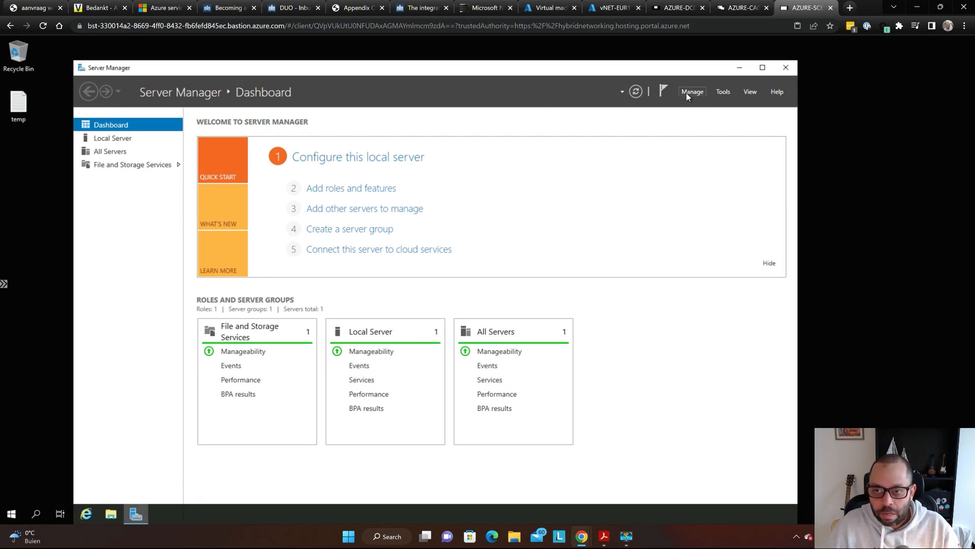
left_click(681, 92)
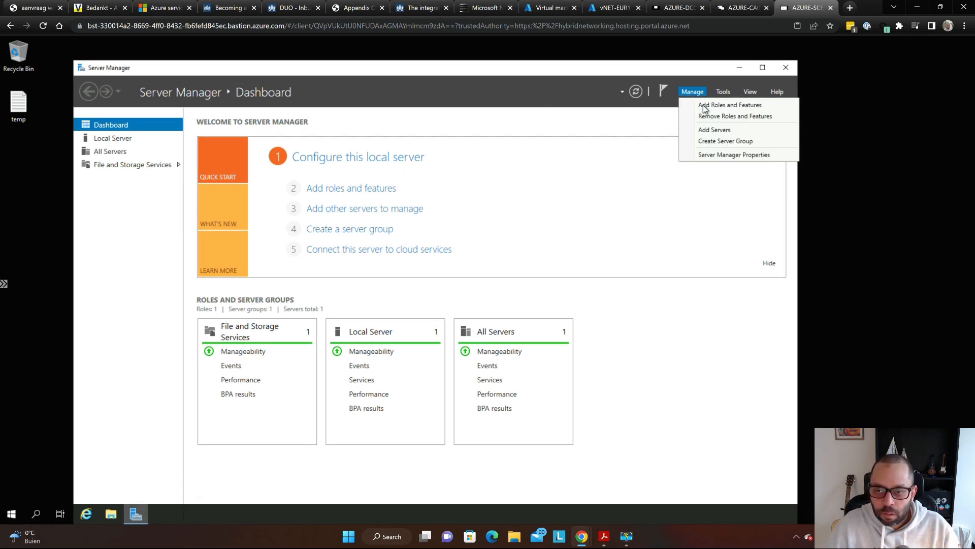
left_click(704, 105)
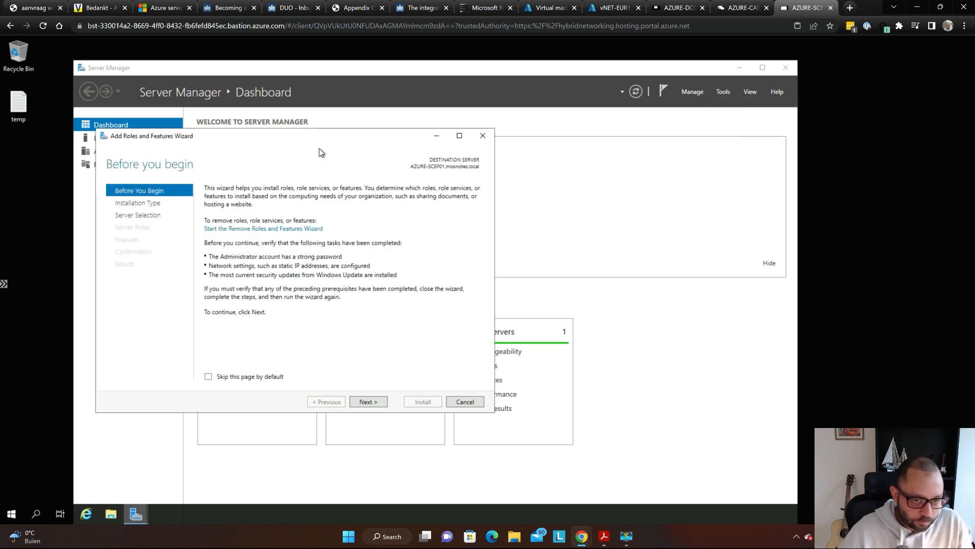
left_click_drag(313, 142, 467, 97)
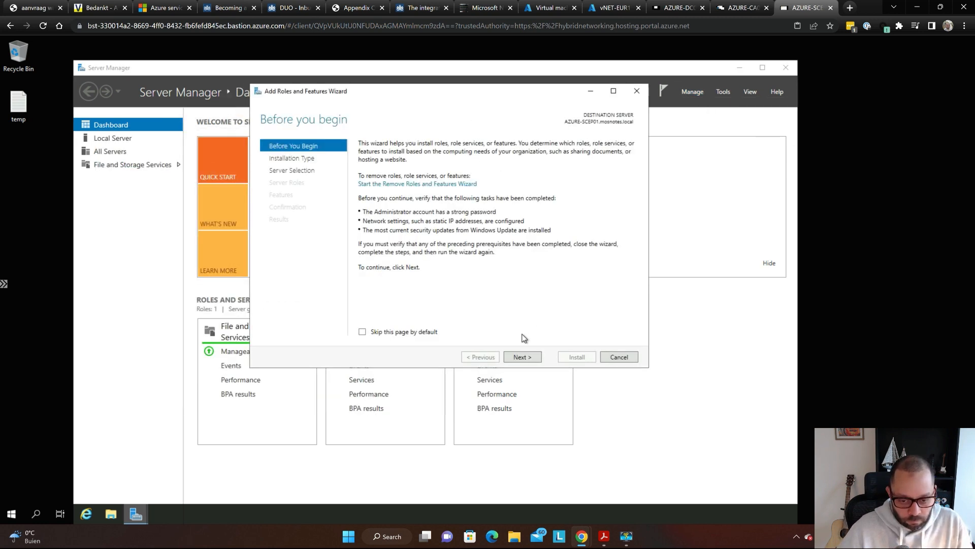
left_click(520, 356)
left_click(520, 356)
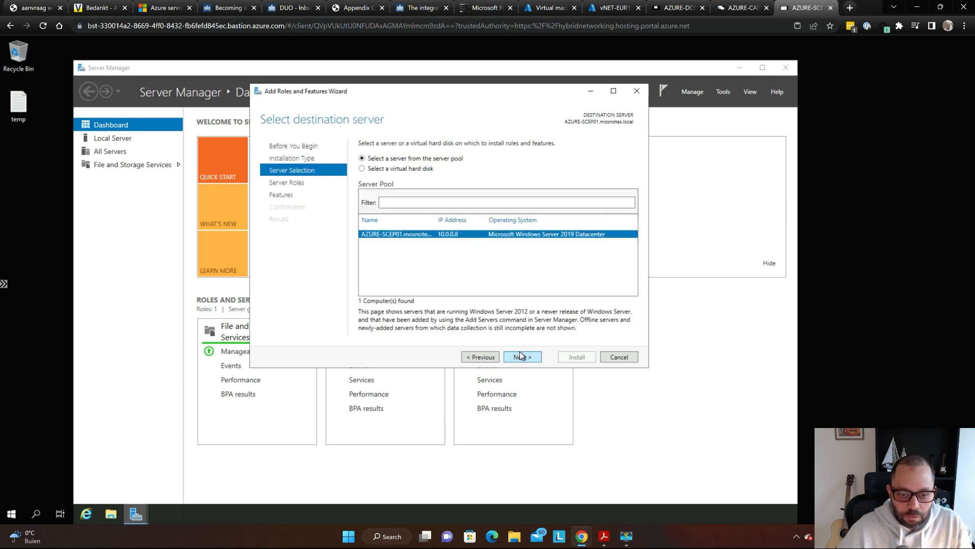
left_click(519, 357)
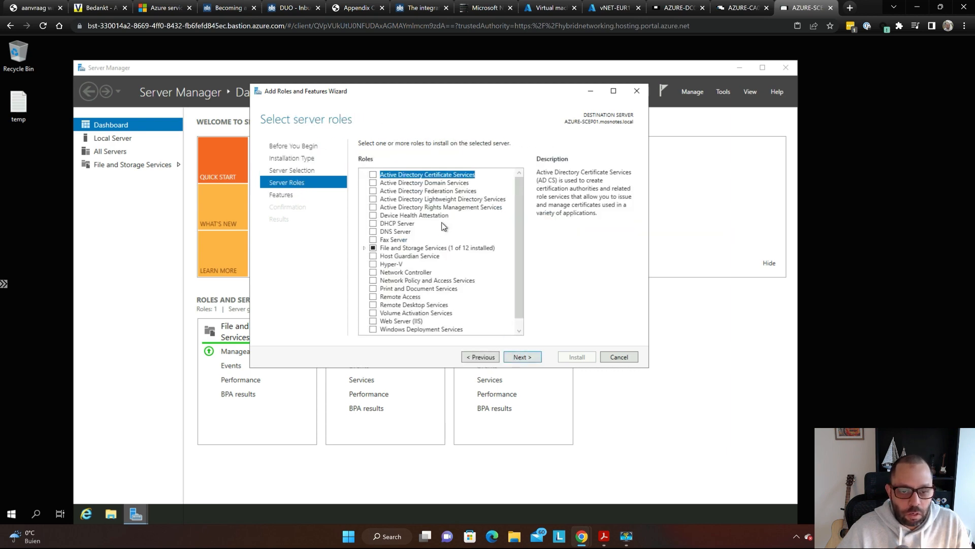
- Tick Active Directory Certificate Services and add its required management tools
key("space")
key("super+plus")
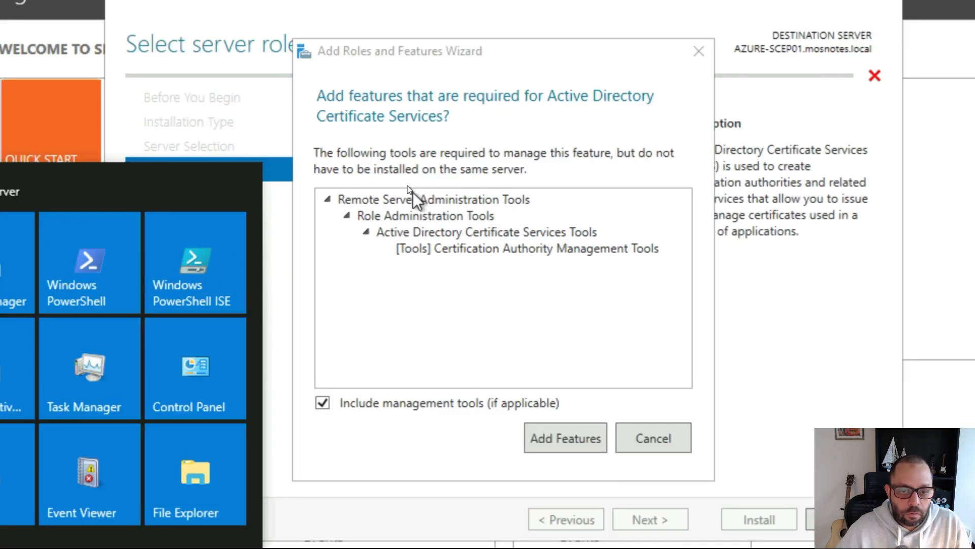
left_click(582, 438)
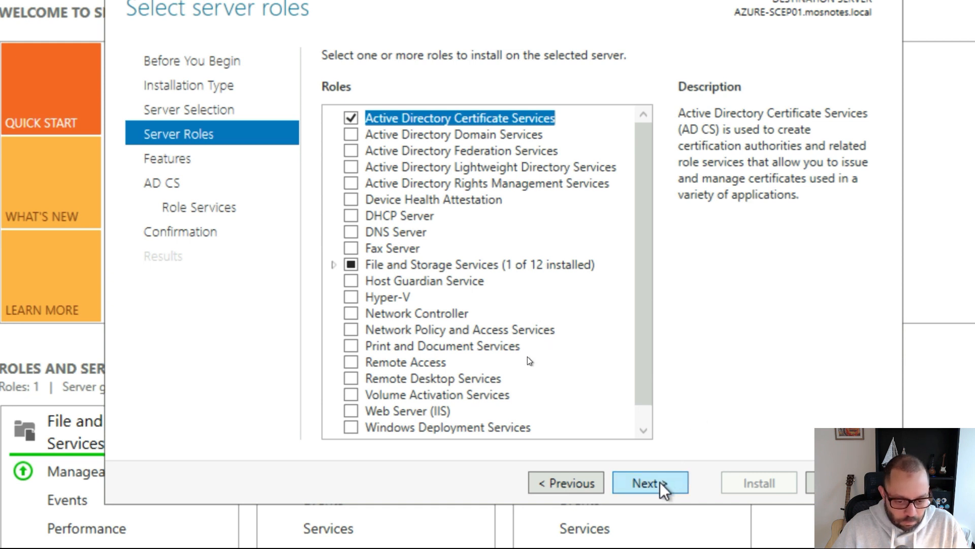
scroll(562, 321, "down", 1)
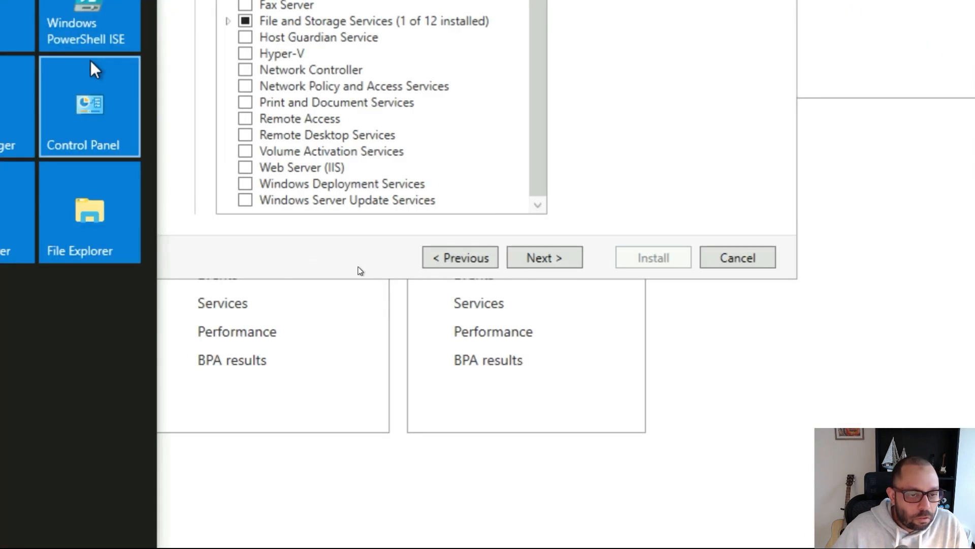
left_click(243, 168)
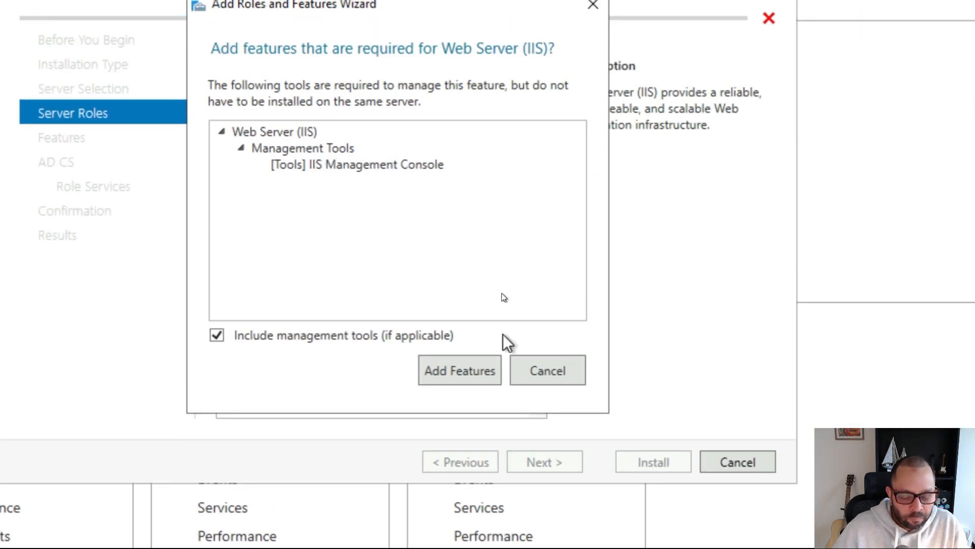
key("super")
key("alt+Tab")
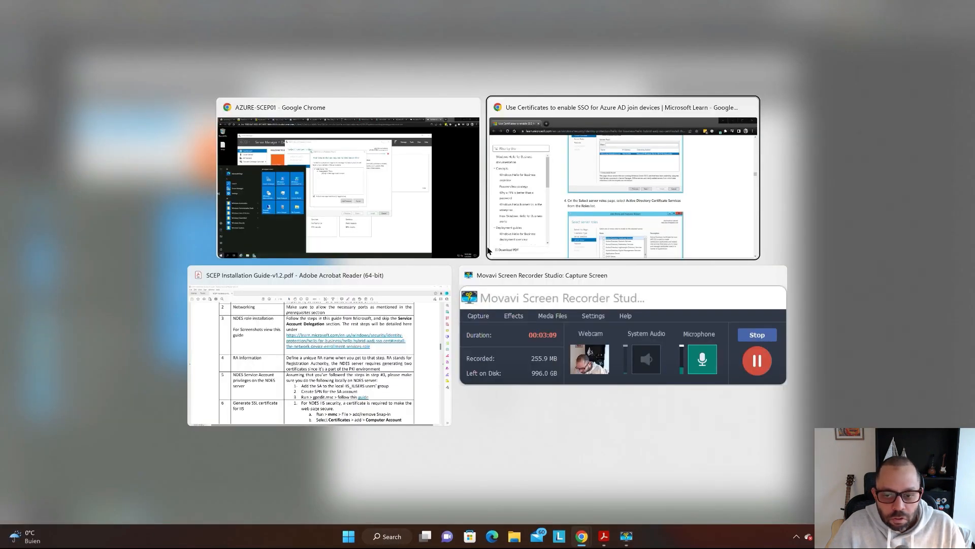
scroll(705, 155, "down", 5)
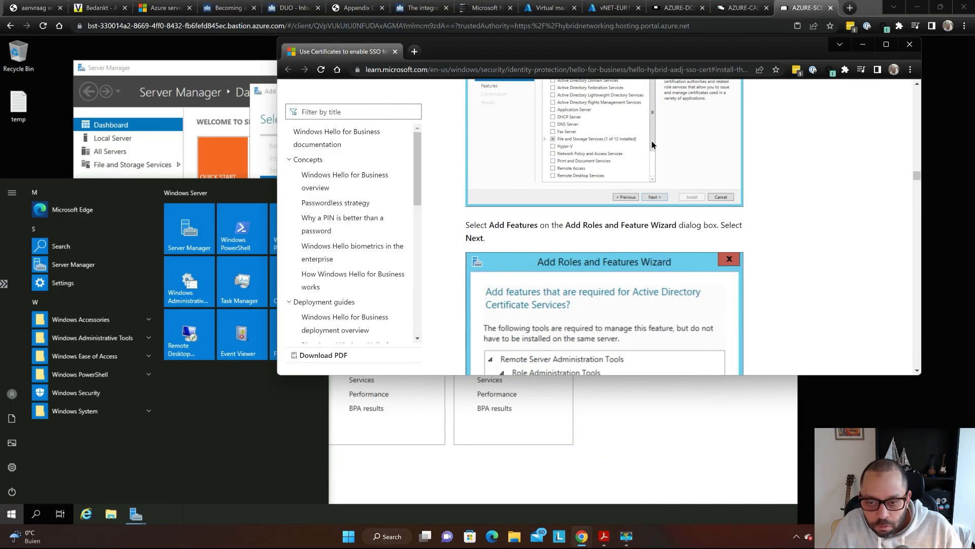
scroll(651, 141, "up", 2)
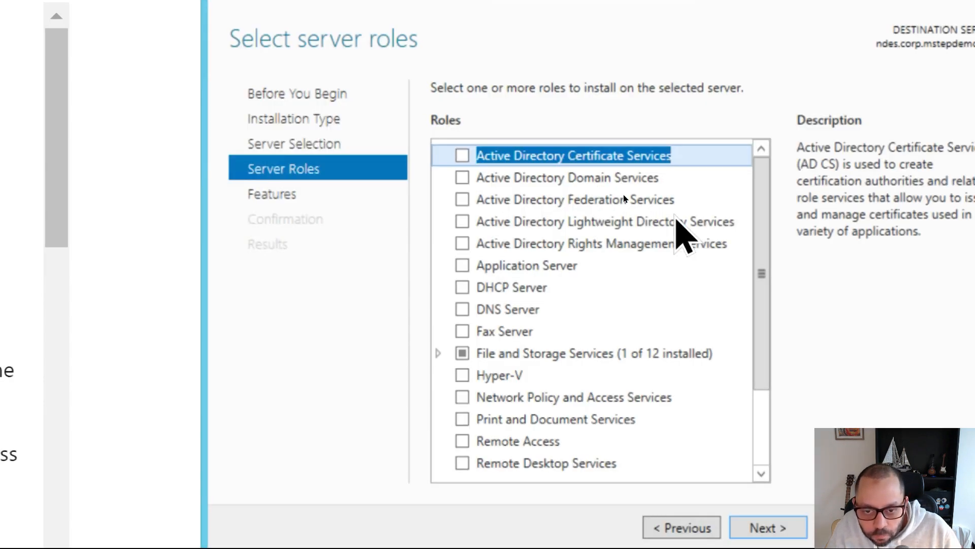
scroll(683, 237, "down", 15)
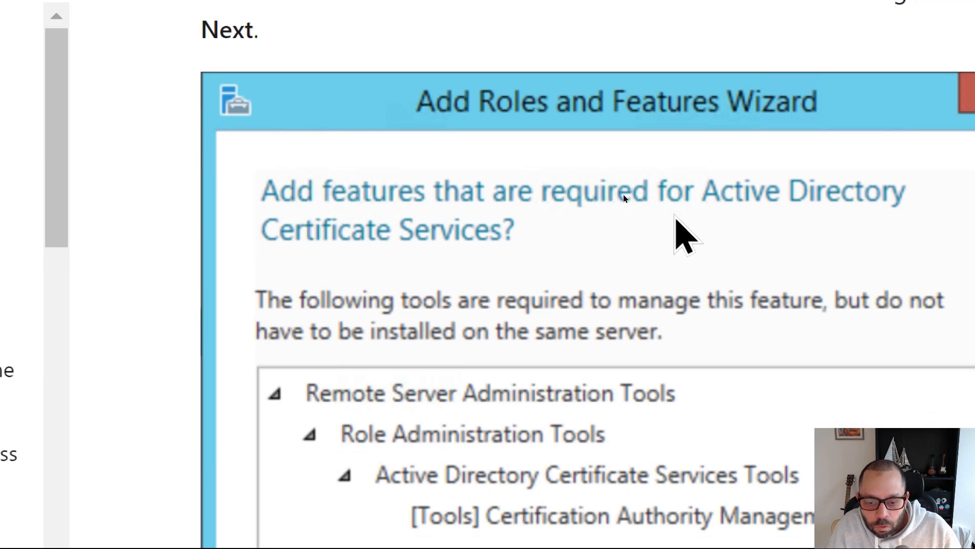
scroll(684, 236, "down", 10)
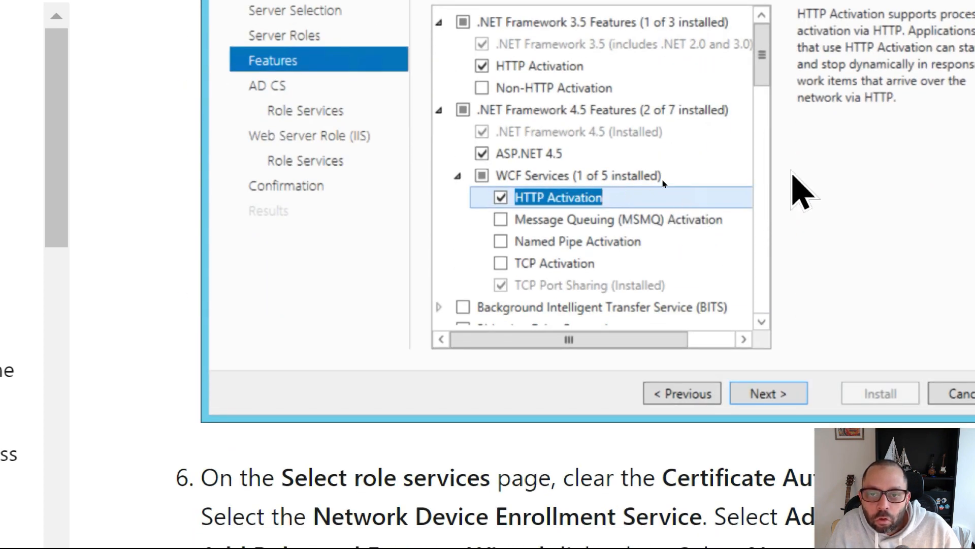
scroll(802, 192, "down", 10)
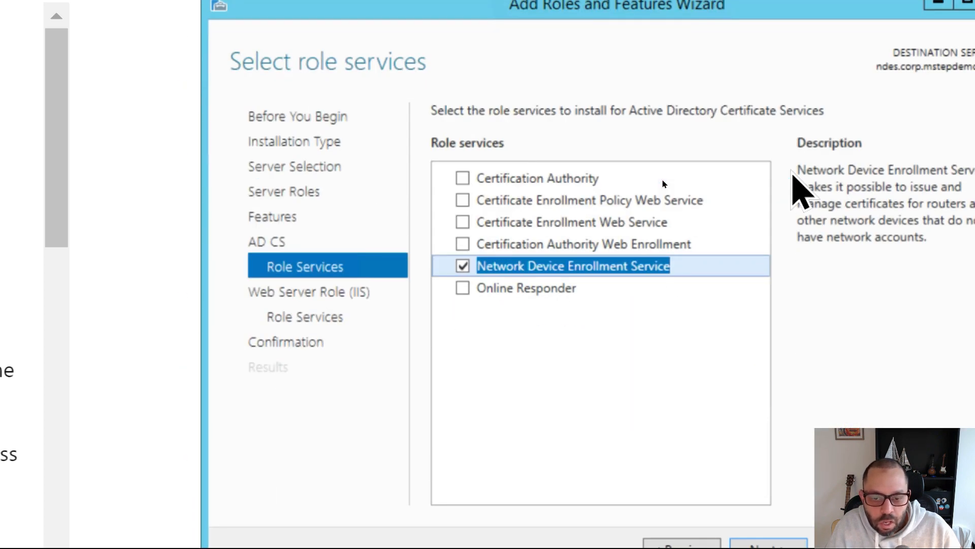
key("ctrl+4")
key("alt+Tab")
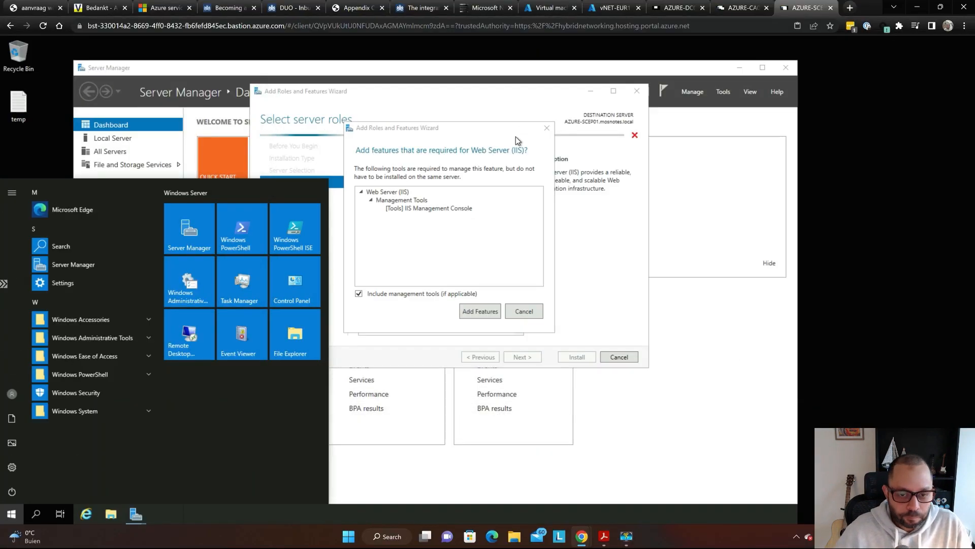
key("Escape")
key("Escape")
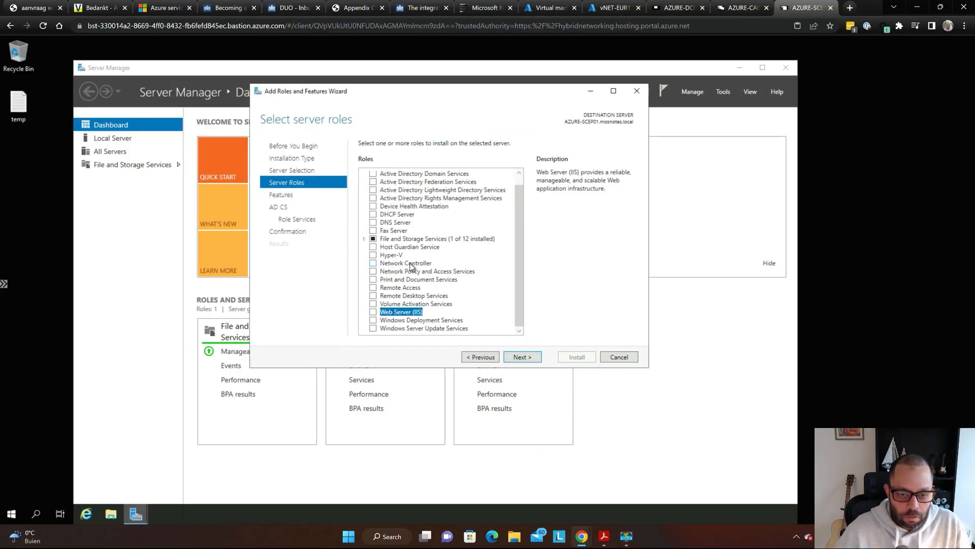
key("super+plus")
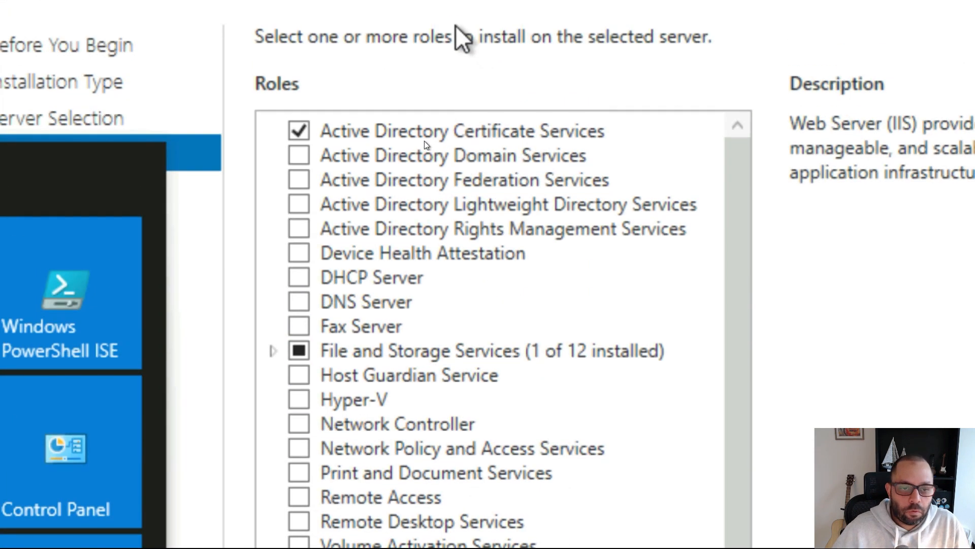
key("super+Escape")
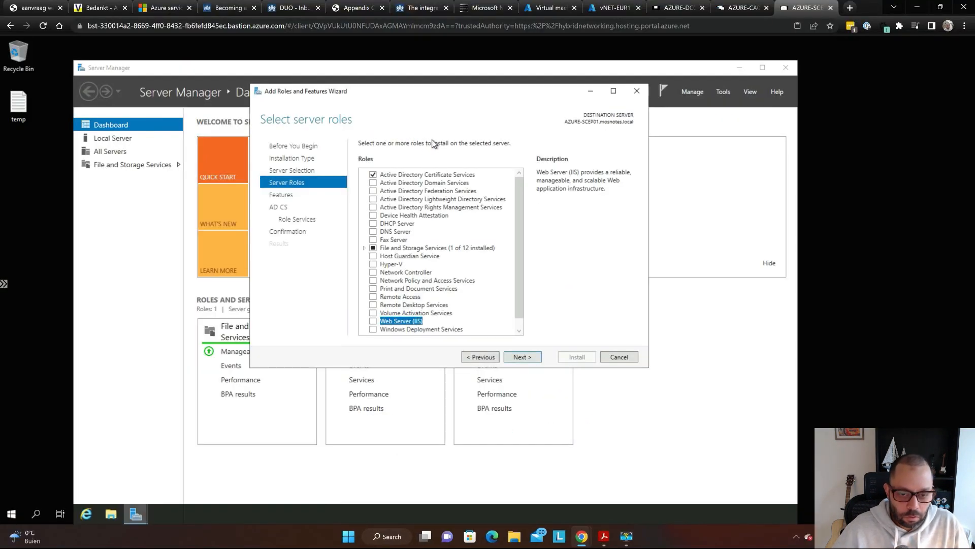
- On the Features page, tick .NET Framework 3.5 HTTP Activation and add its required features
left_click(533, 357)
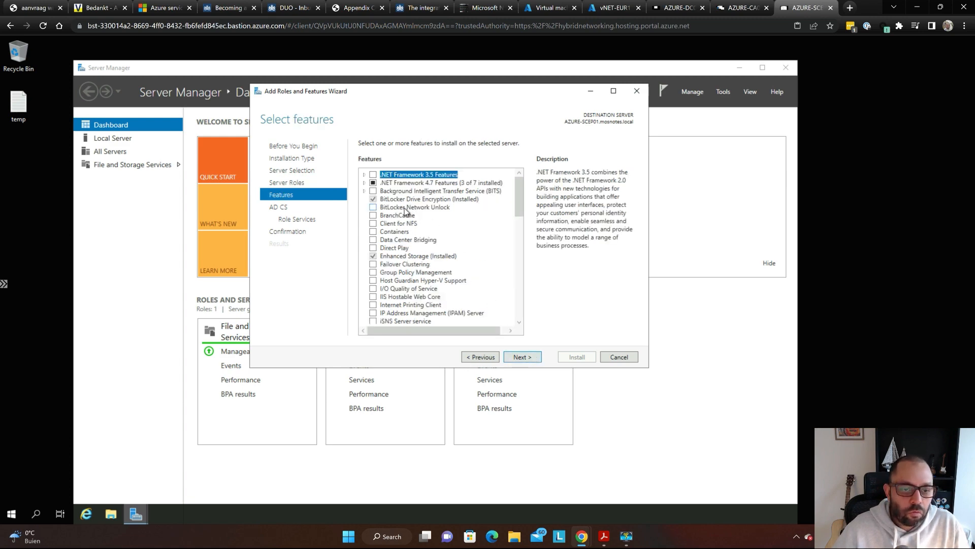
key("super+plus")
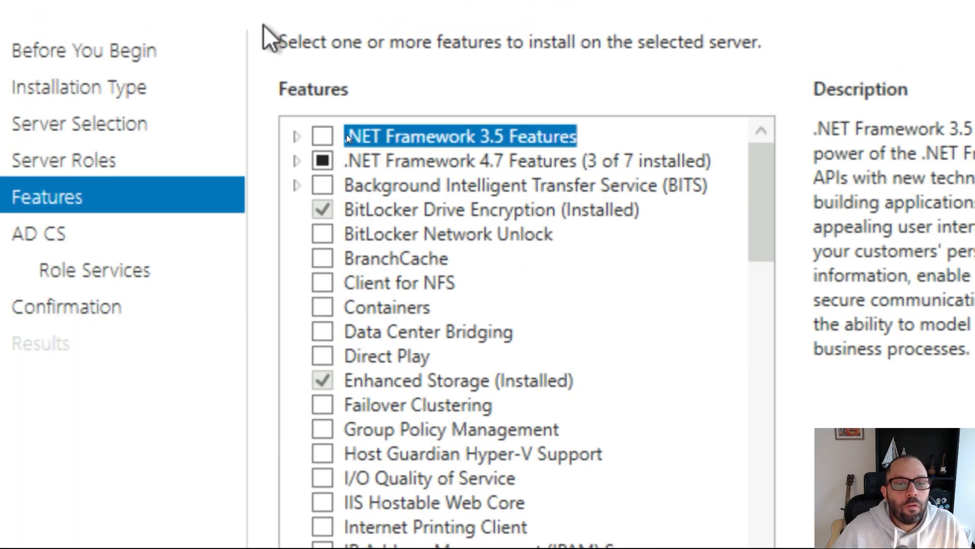
key("super+minus")
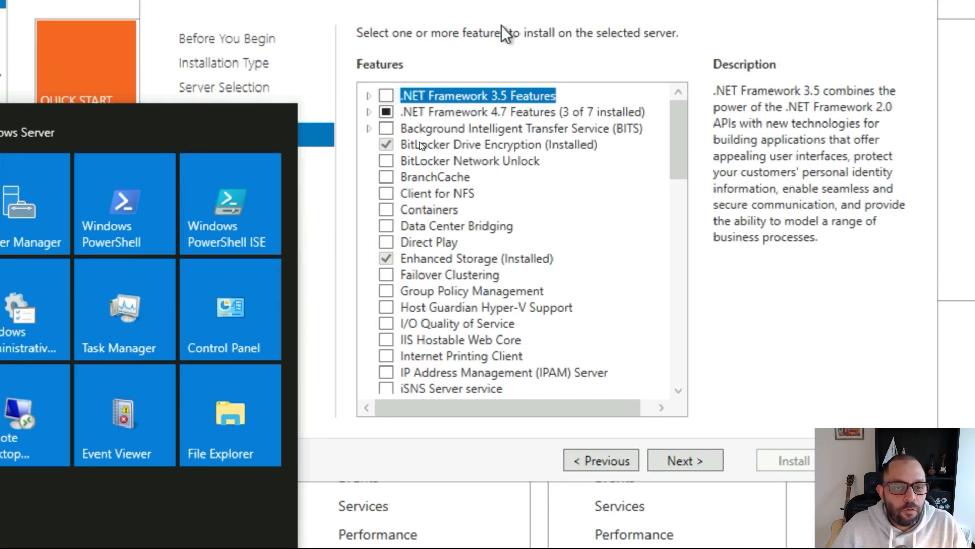
left_click(501, 25)
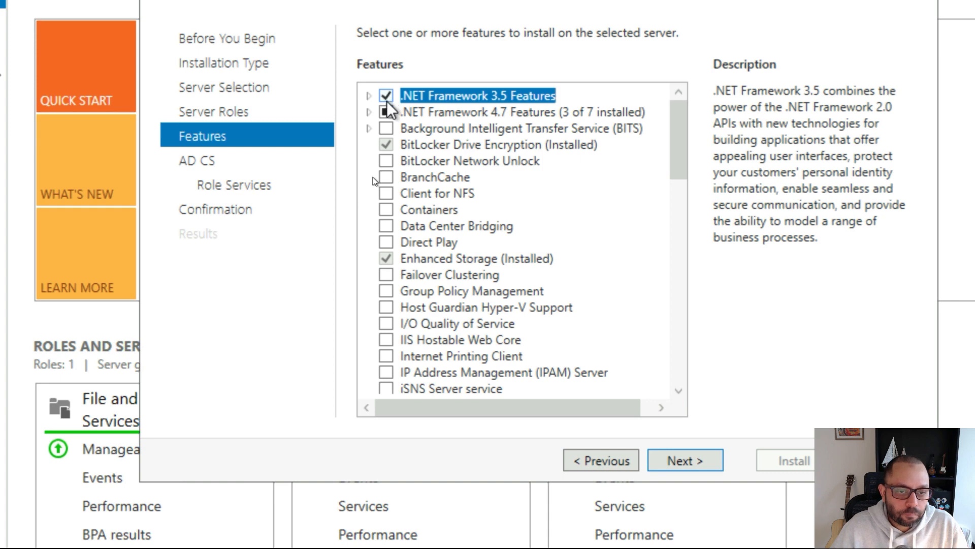
key("super+plus")
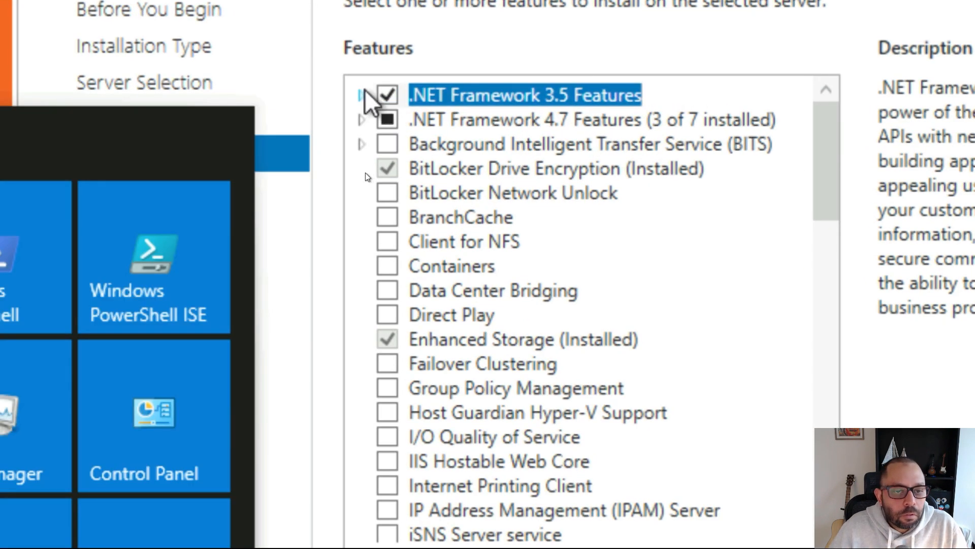
left_click(361, 95)
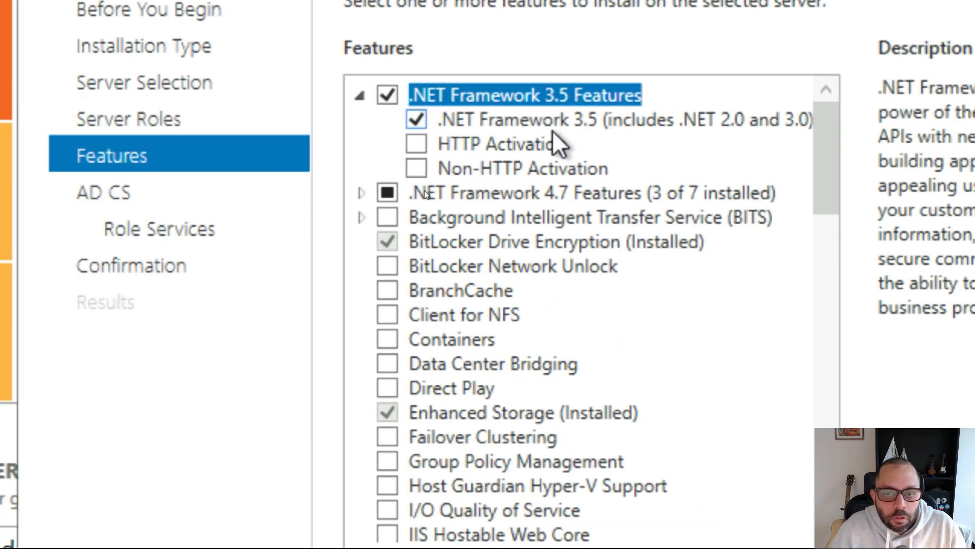
left_click(413, 140)
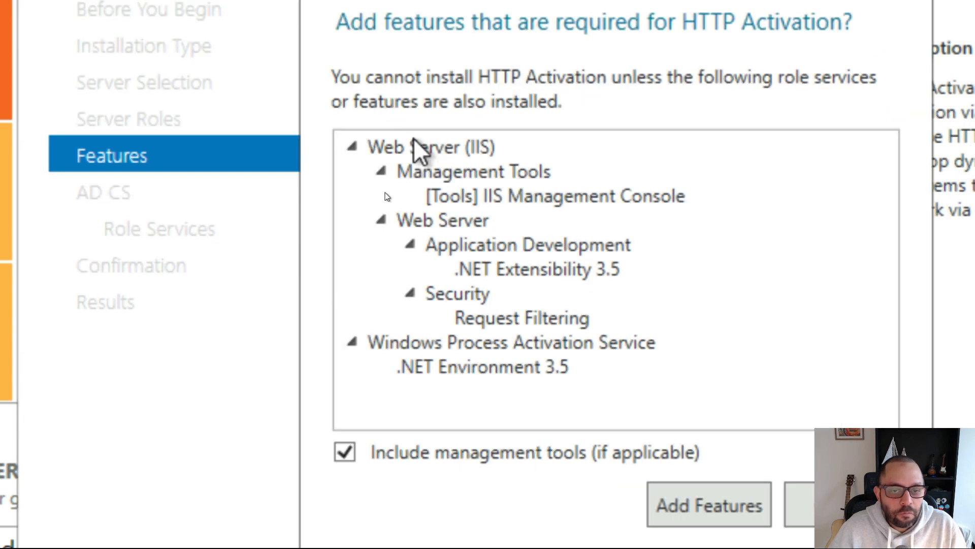
left_click(732, 508)
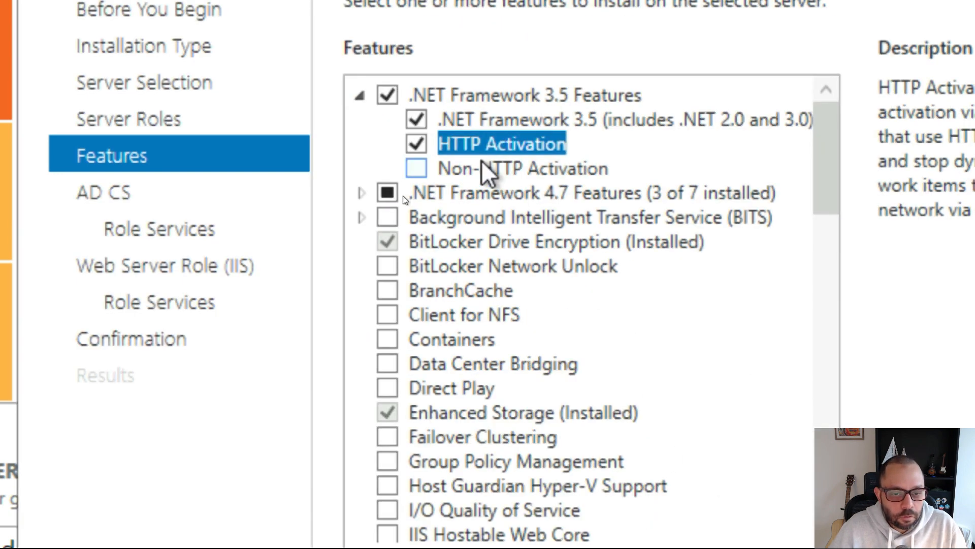
- Tick HTTP Activation under .NET Framework 4.7 WCF Services and add its required features
left_click(360, 193)
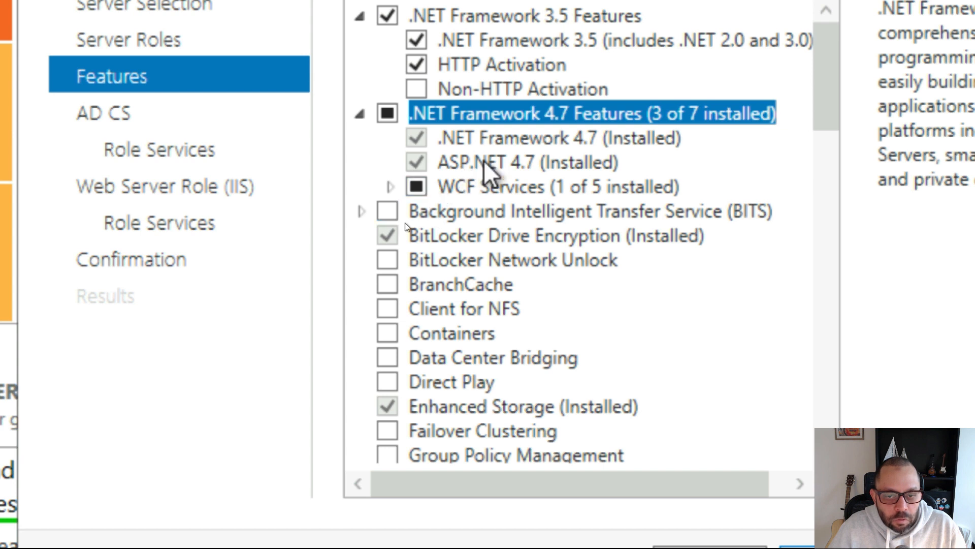
left_click(389, 187)
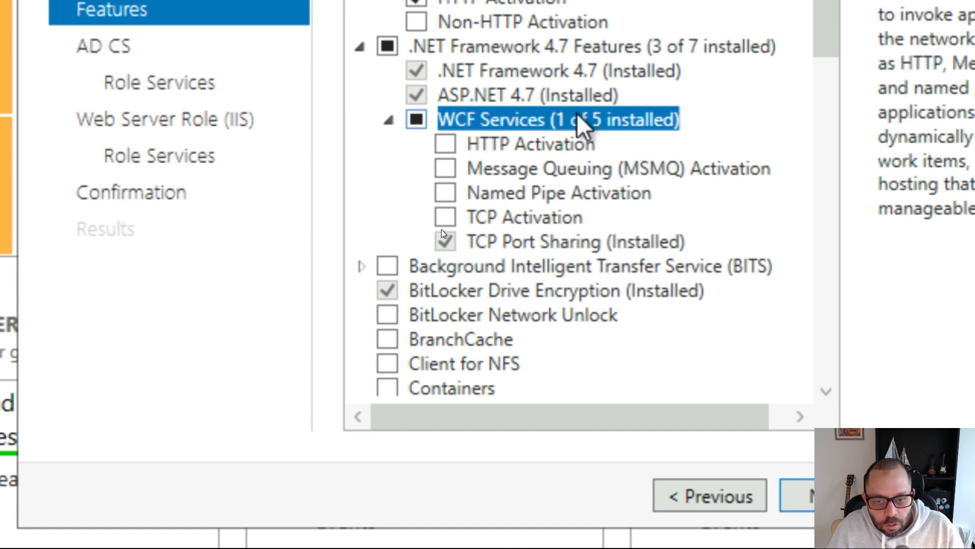
left_click(445, 145)
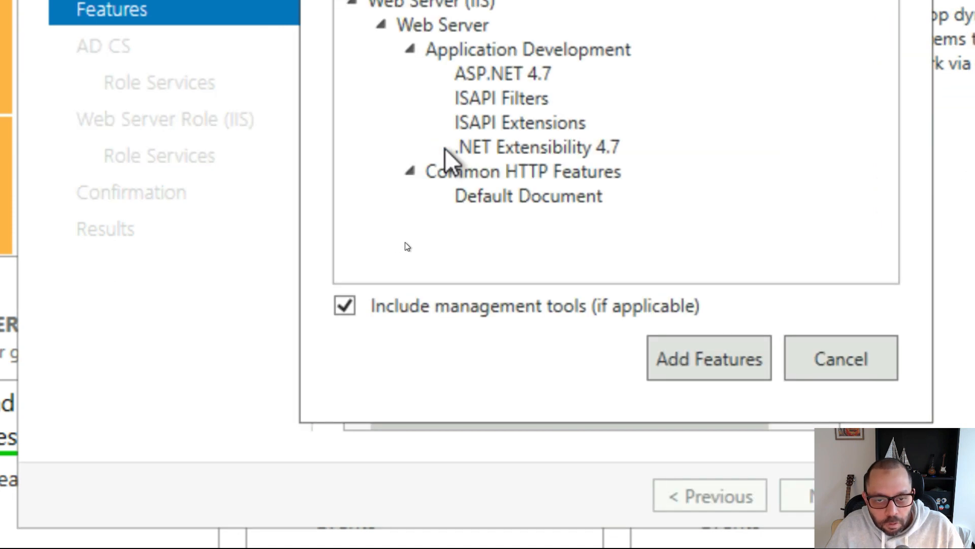
left_click(710, 359)
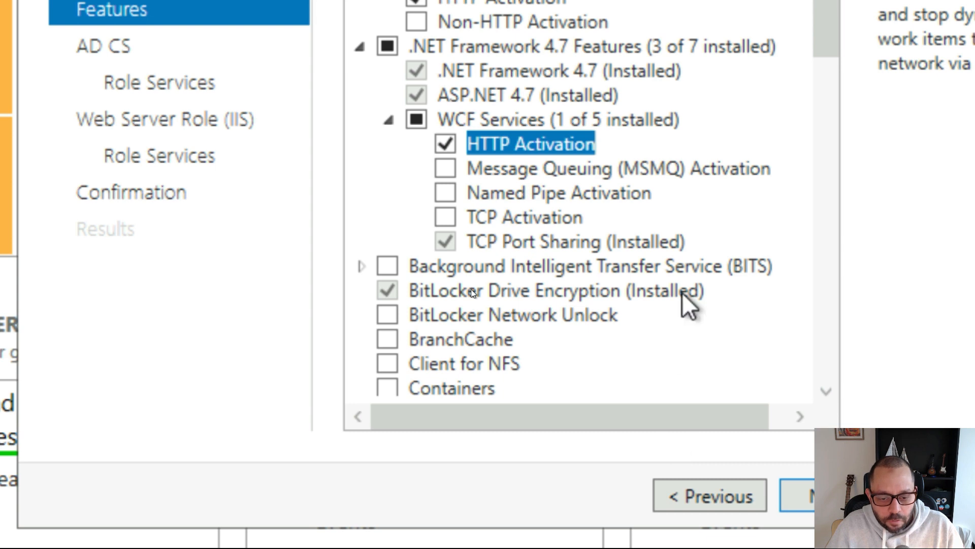
- Review the features list and continue to the AD CS step
scroll(682, 293, "down", 4)
scroll(682, 291, "down", 2)
scroll(681, 259, "down", 5)
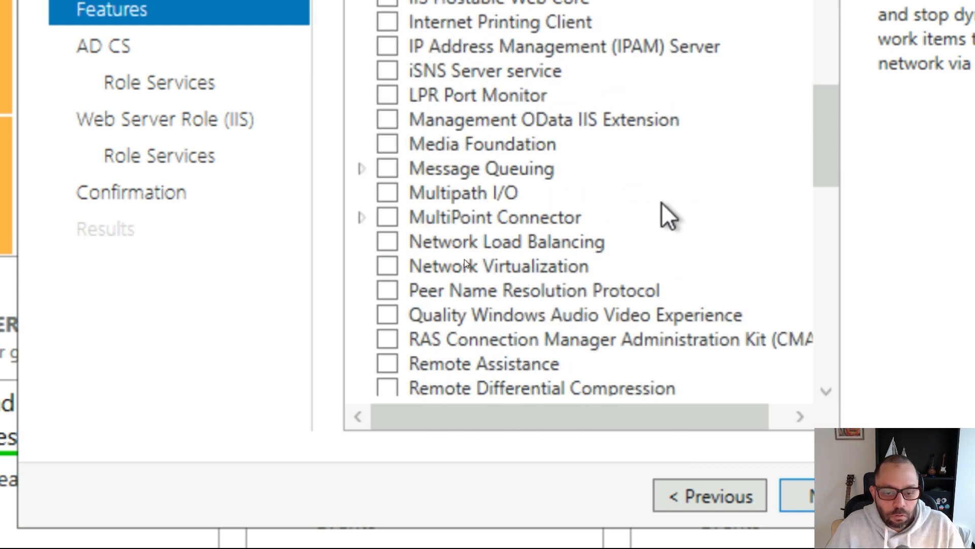
scroll(670, 193, "down", 2)
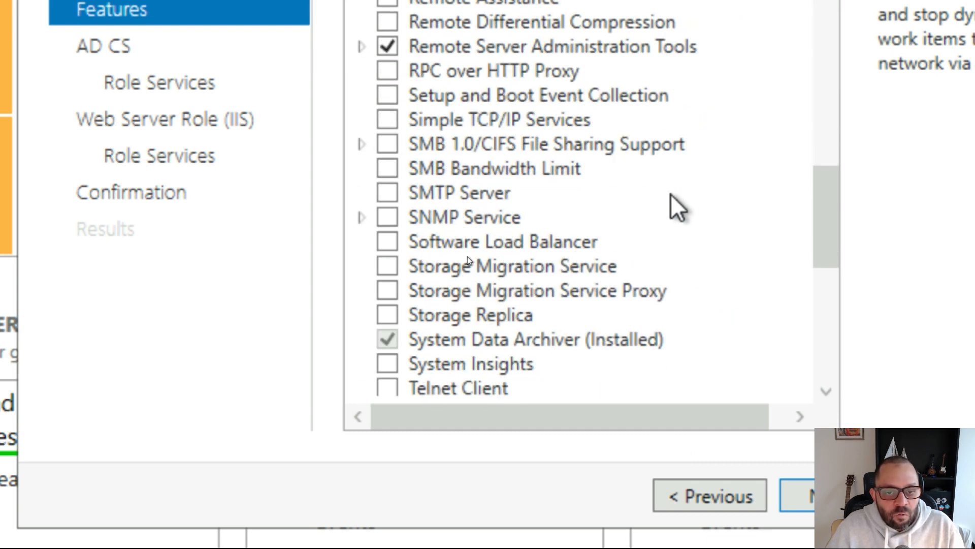
scroll(671, 193, "down", 2)
scroll(671, 194, "down", 5)
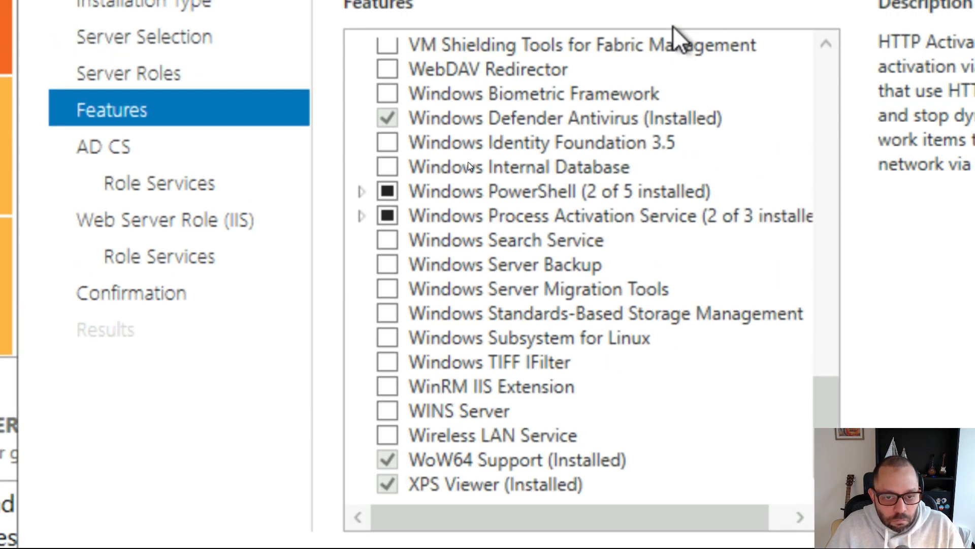
scroll(691, 257, "up", 3)
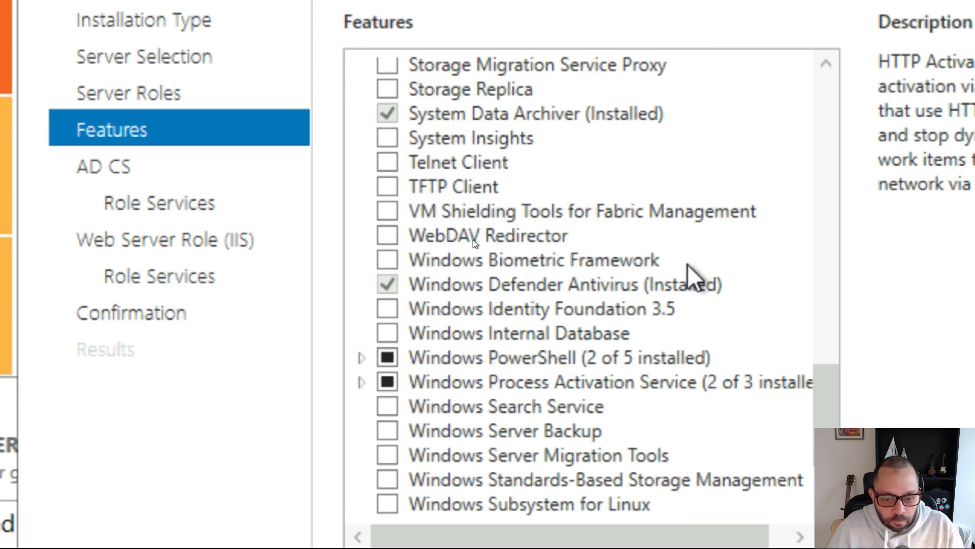
scroll(692, 276, "up", 3)
scroll(692, 277, "up", 4)
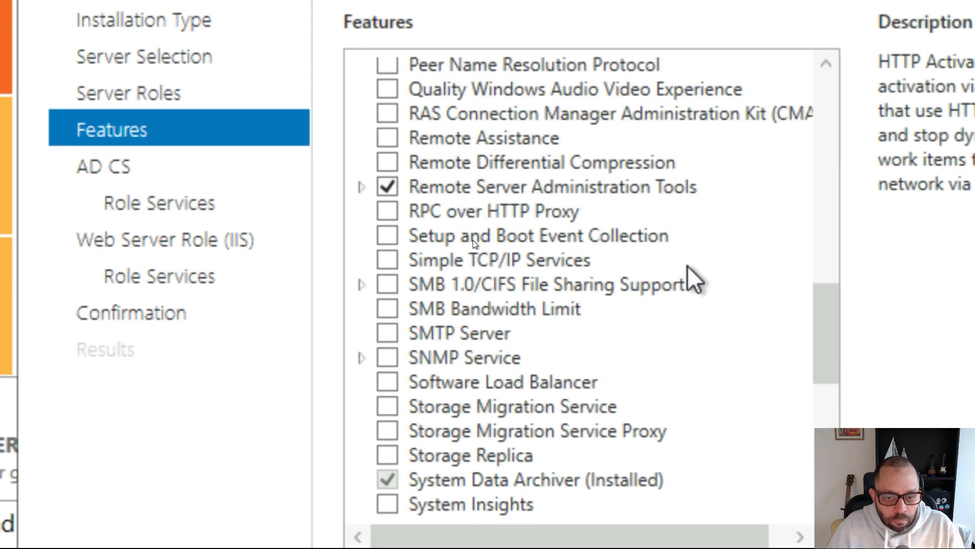
scroll(691, 272, "up", 2)
scroll(692, 282, "down", 9)
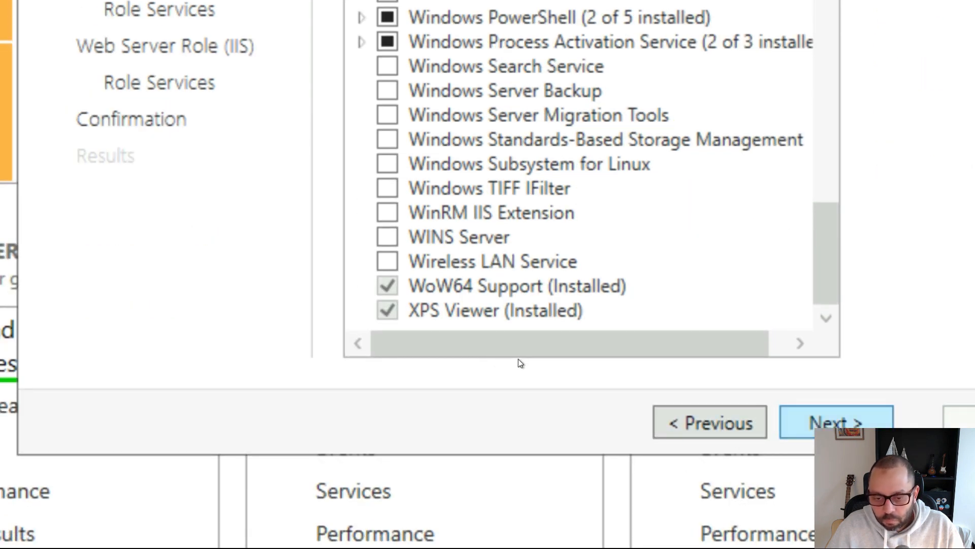
left_click(821, 421)
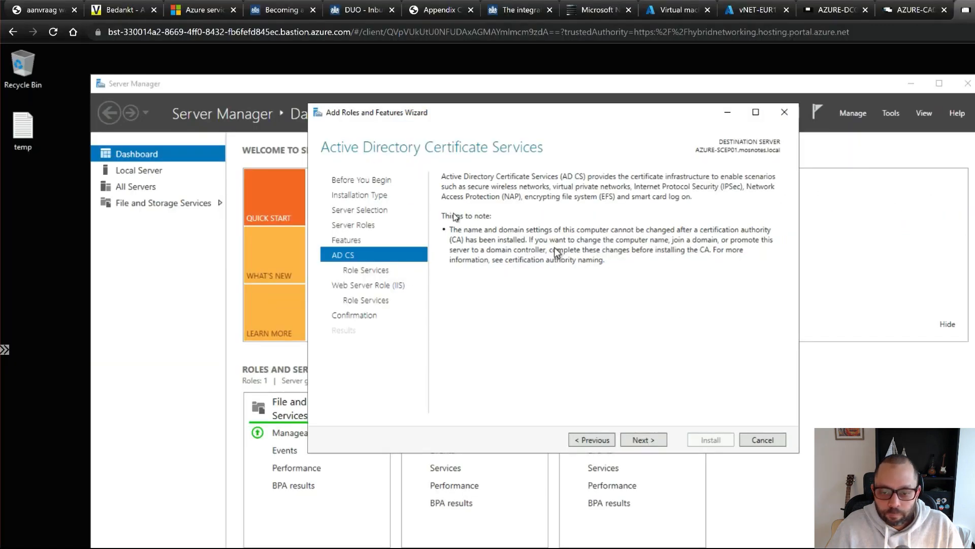
- Advance the wizard to the AD CS Role Services page
key("super")
left_click(513, 322)
left_click(521, 356)
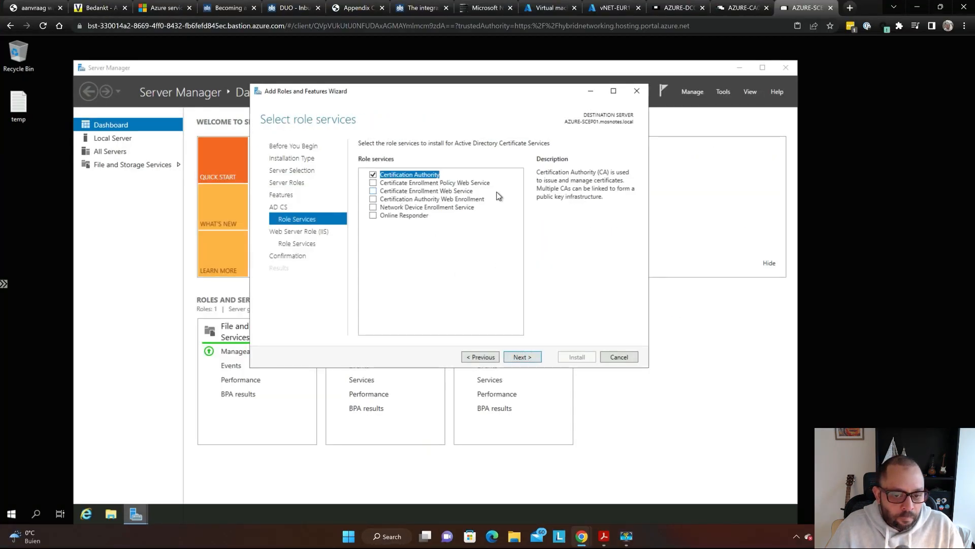
- Bring up the Microsoft Learn NDES guide and position it beside the wizard
key("alt+Tab")
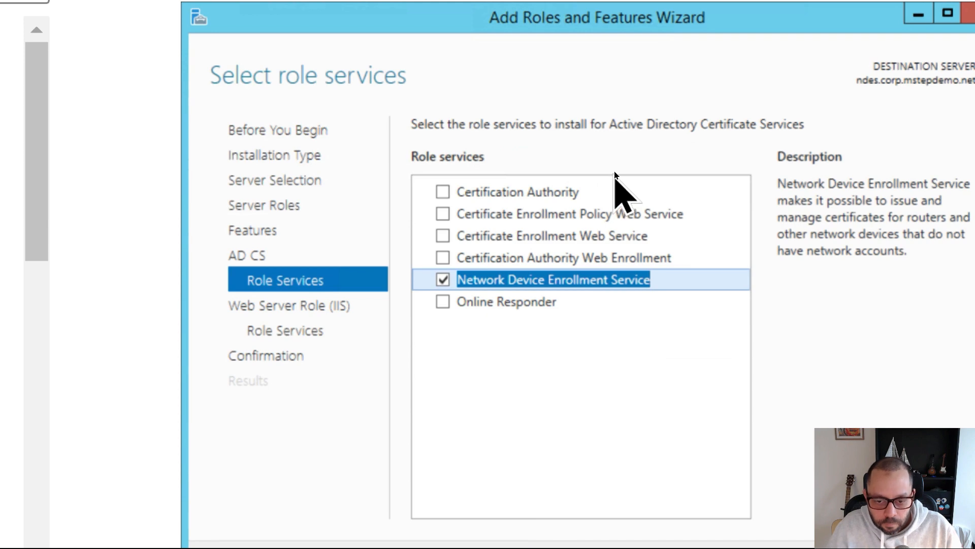
scroll(725, 192, "up", 8)
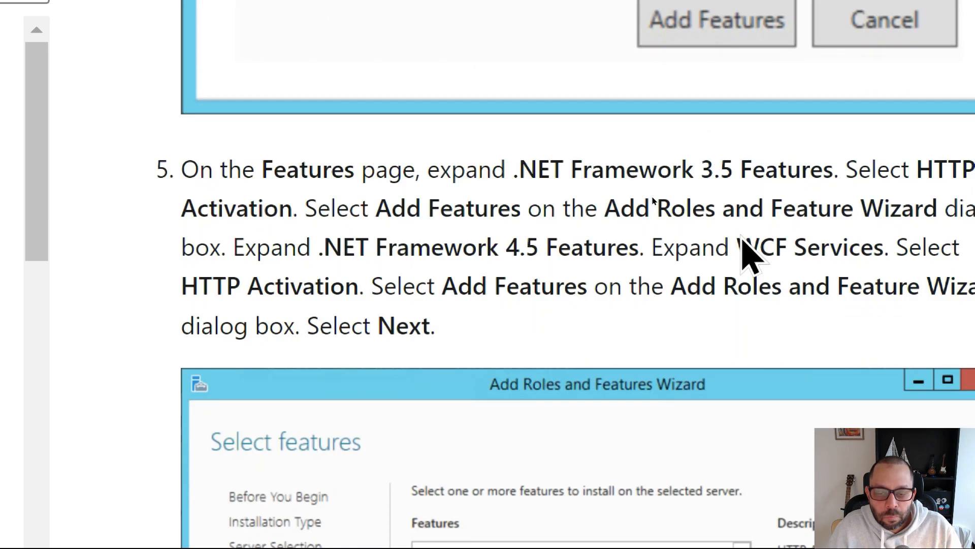
scroll(653, 200, "up", 3)
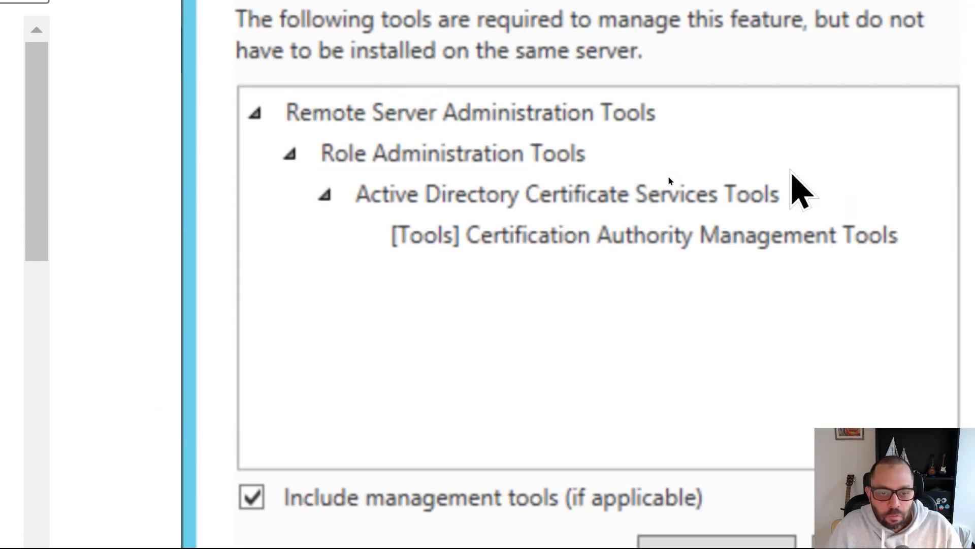
scroll(669, 180, "down", 10)
scroll(669, 181, "down", 5)
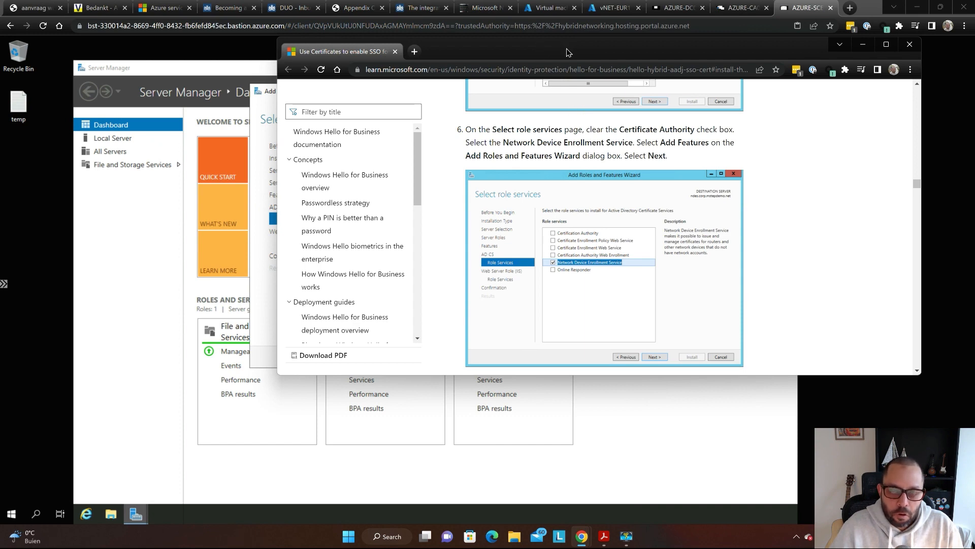
left_click_drag(567, 52, 794, 38)
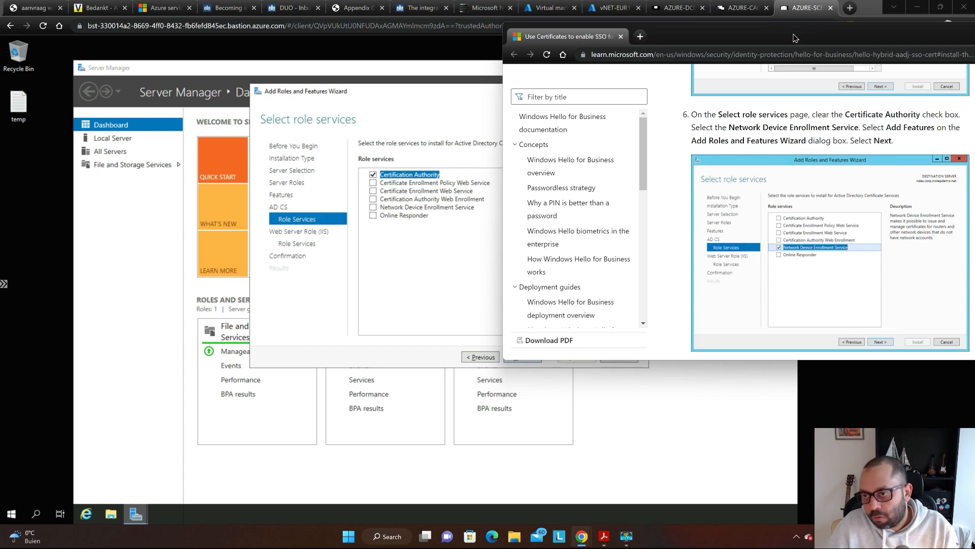
mouse_move(795, 38)
left_mouse_down()
mouse_move(838, 110)
mouse_move(772, 50)
mouse_move(818, 40)
mouse_move(808, 45)
mouse_move(841, 63)
mouse_move(811, 49)
left_mouse_up()
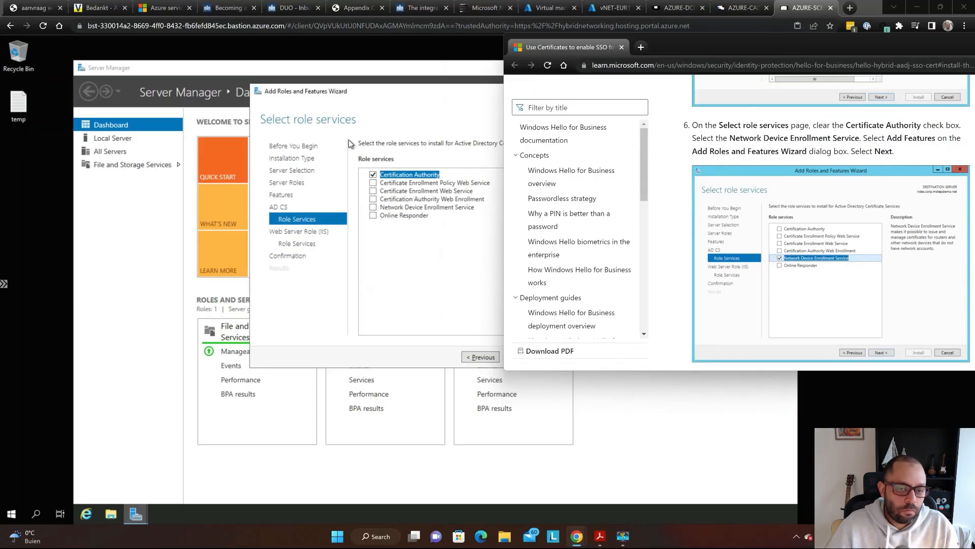
- Replace Certification Authority with Network Device Enrollment Service and accept its required features
left_click(385, 90)
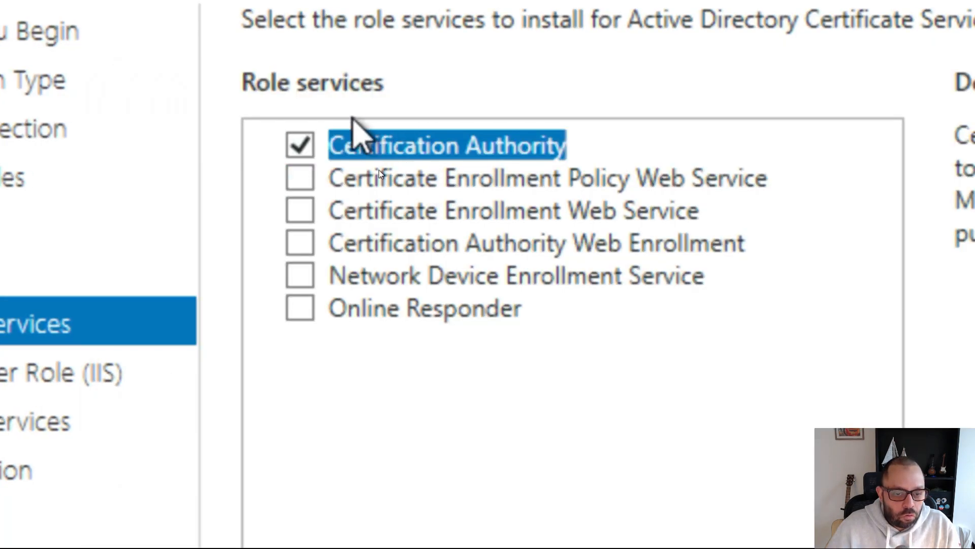
left_click(301, 147)
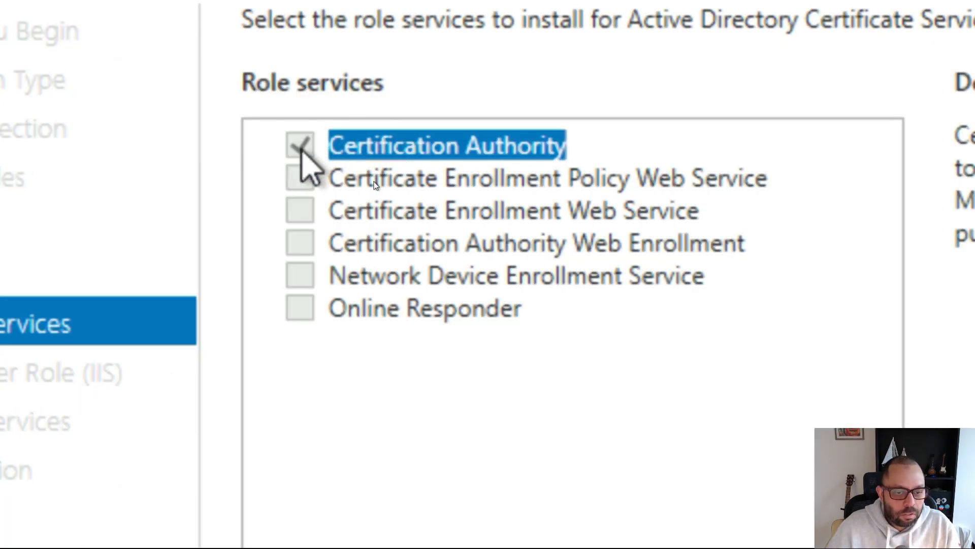
left_click(300, 278)
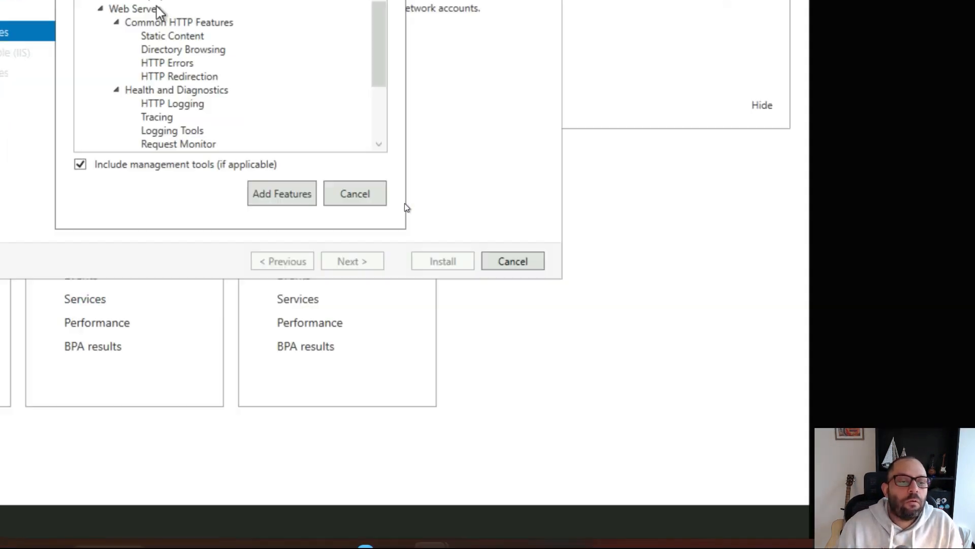
key("super")
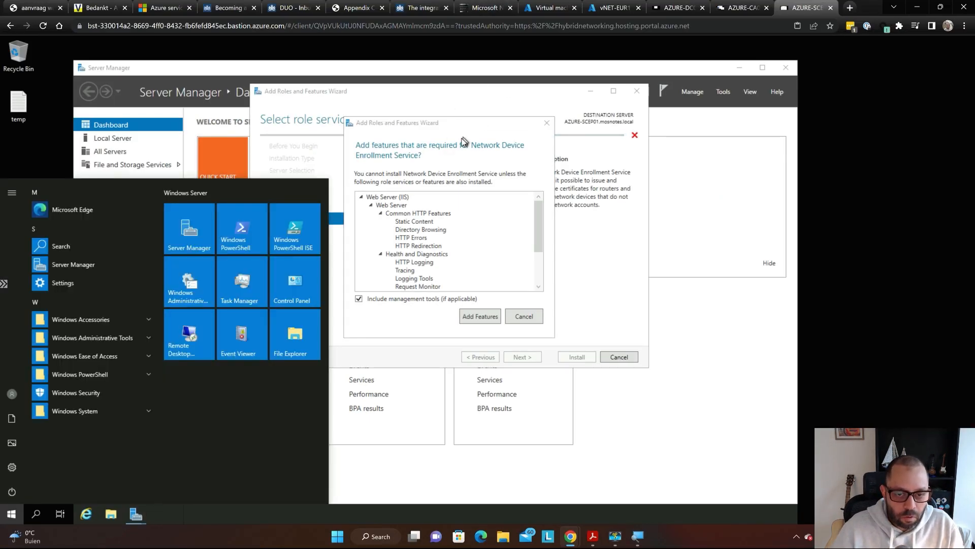
left_click(477, 158)
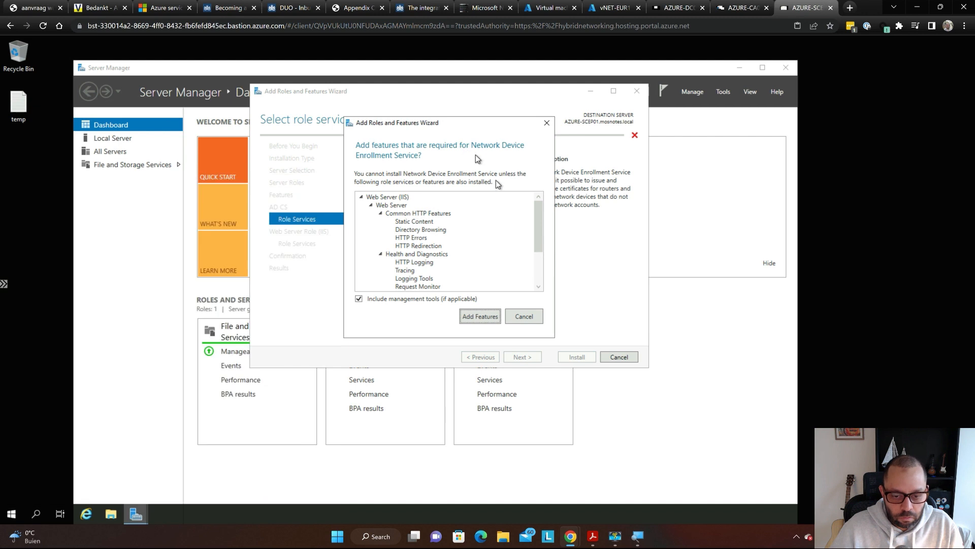
left_click(476, 316)
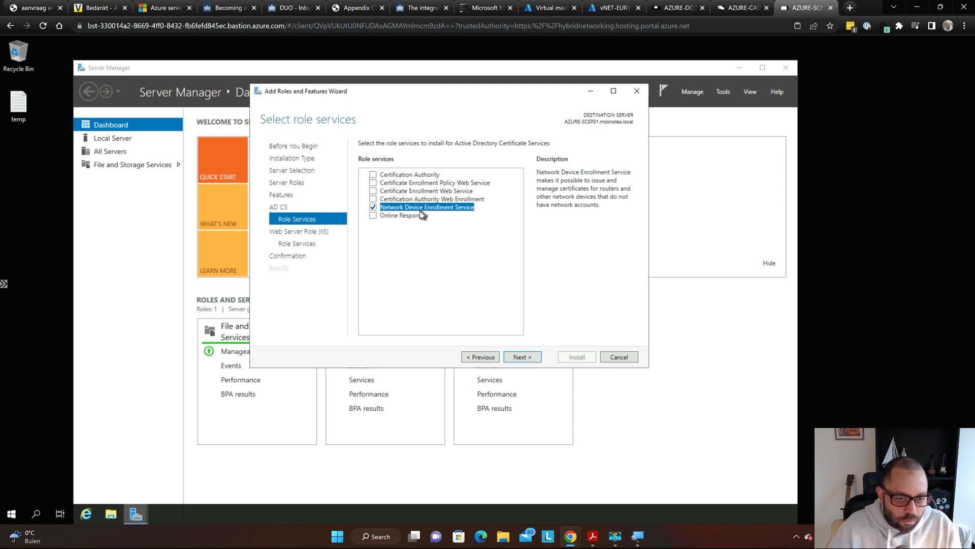
- Advance past the Web Server Role (IIS) page to its role services list
left_click(523, 356)
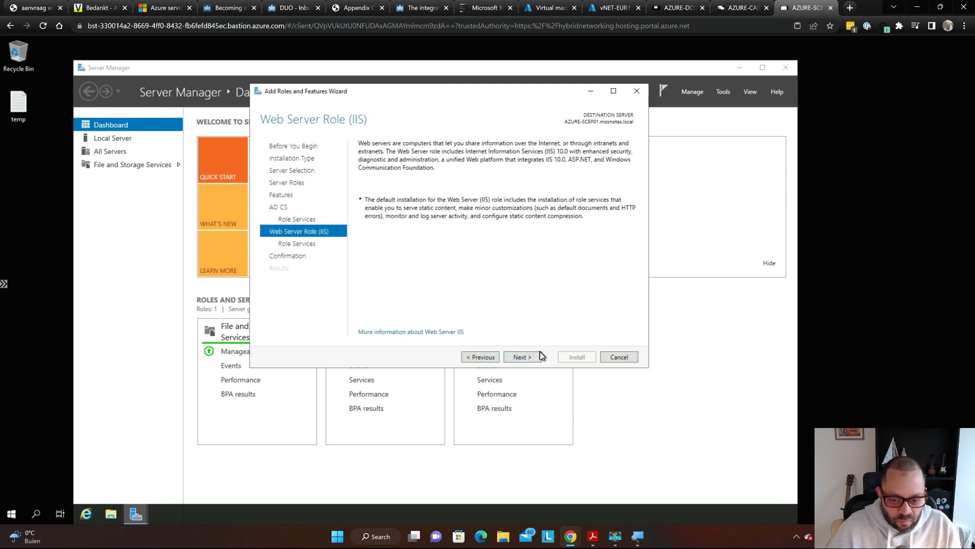
left_click(529, 363)
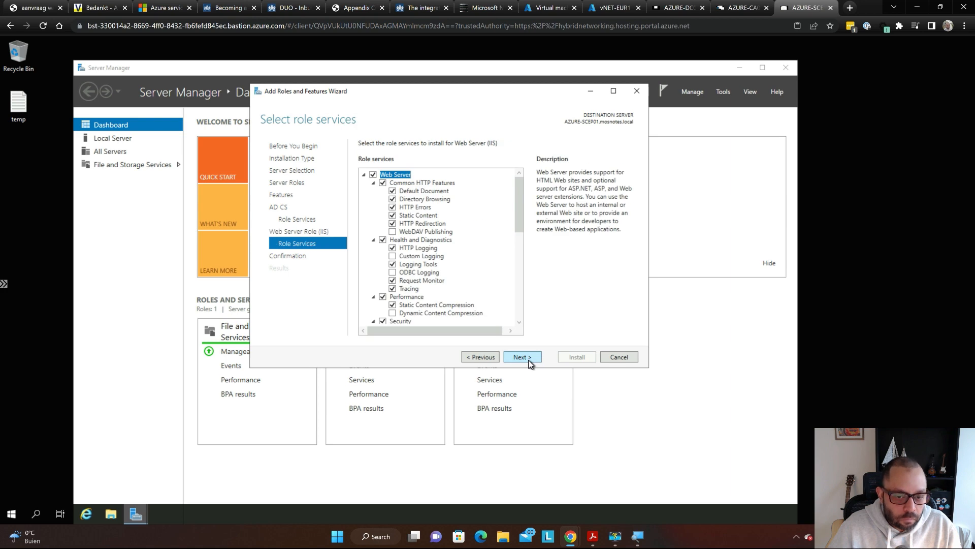
key("super+plus")
key("super+plus")
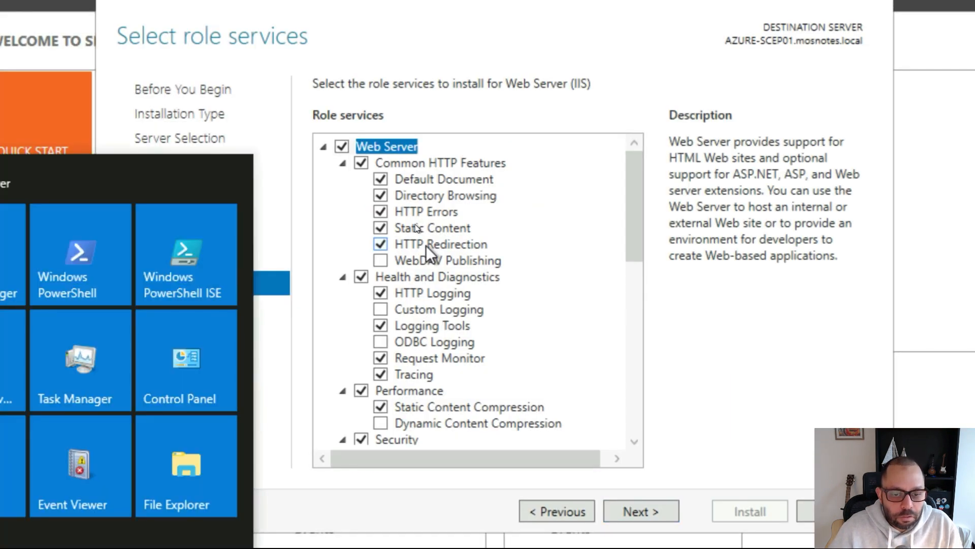
key("super+plus")
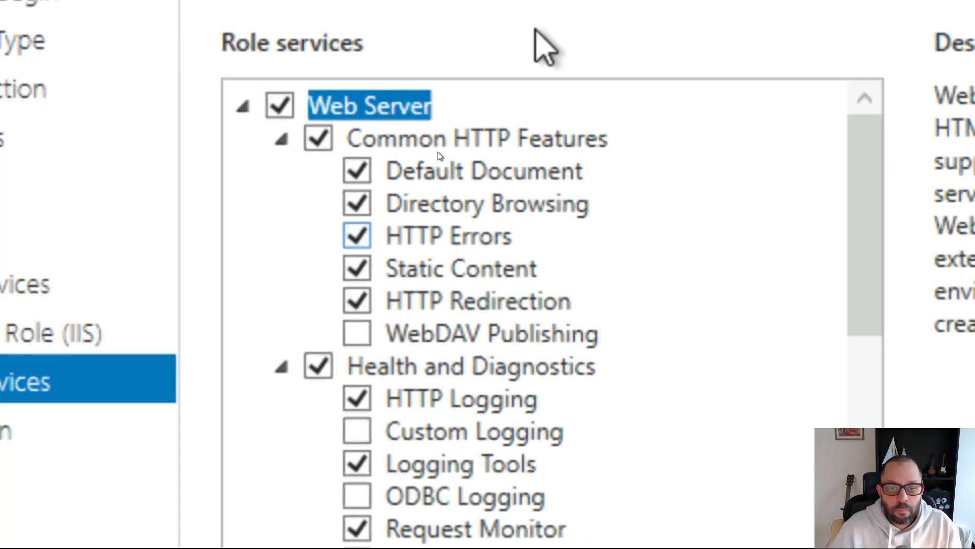
key("super+minus")
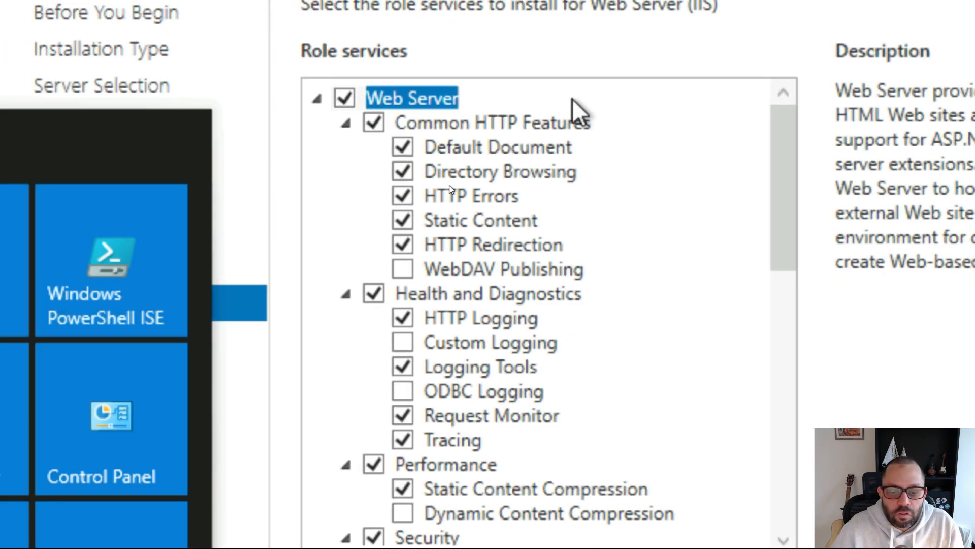
left_click(687, 41)
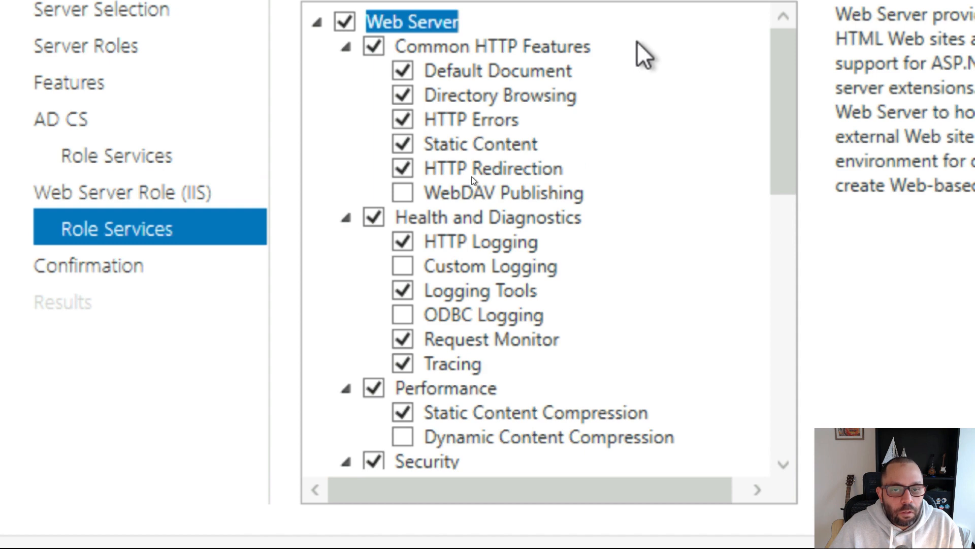
- Tick ASP.NET 3.5 and, under IIS 6 Management Compatibility, IIS 6 WMI Compatibility
scroll(644, 66, "down", 4)
scroll(644, 66, "down", 3)
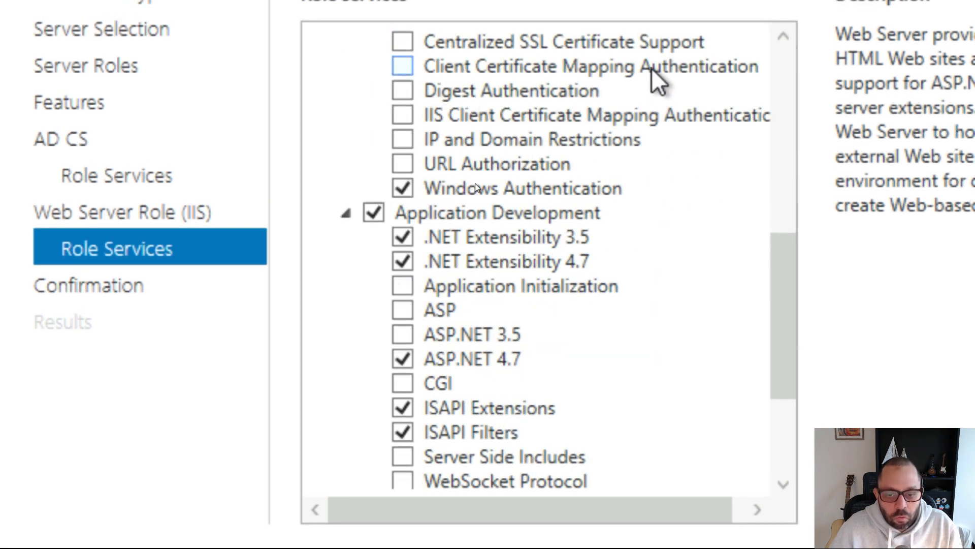
scroll(625, 87, "down", 1)
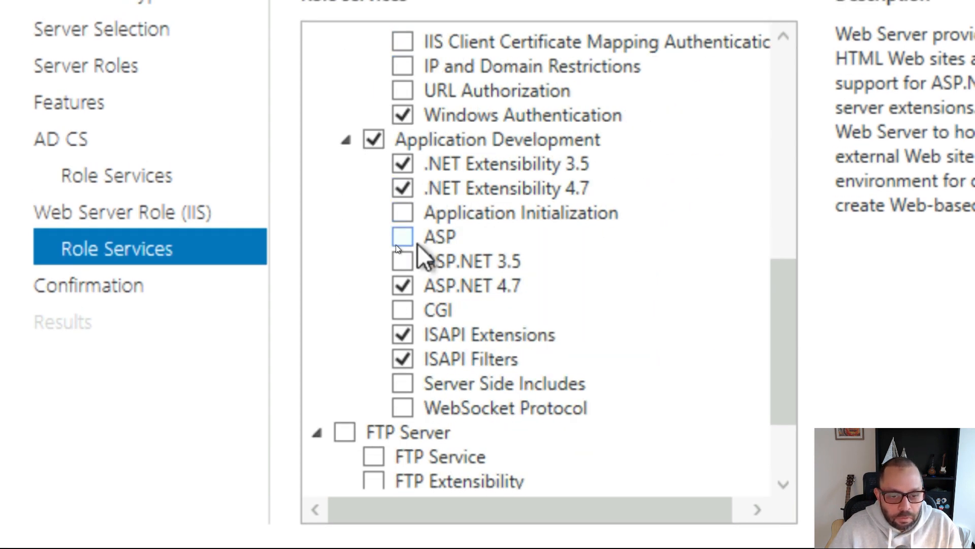
left_click(403, 261)
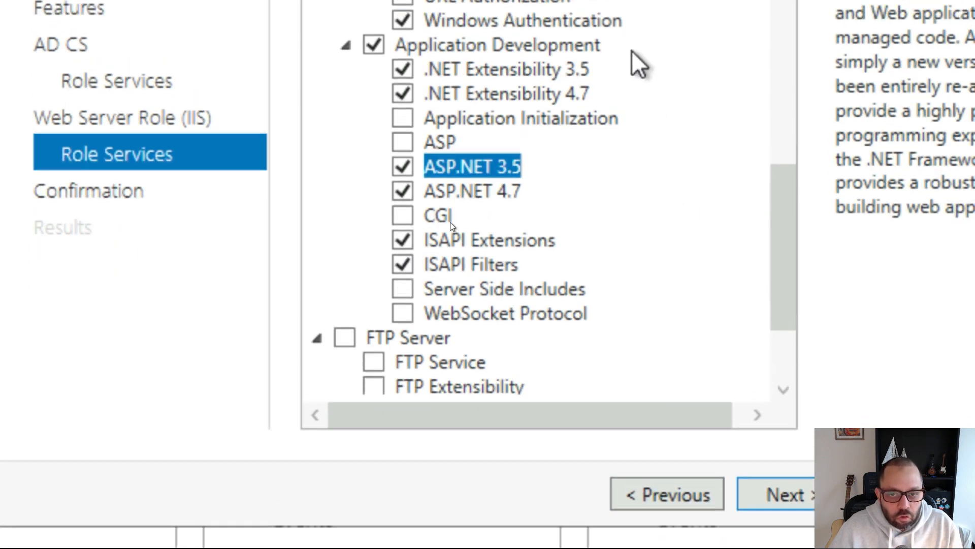
scroll(457, 218, "down", 2)
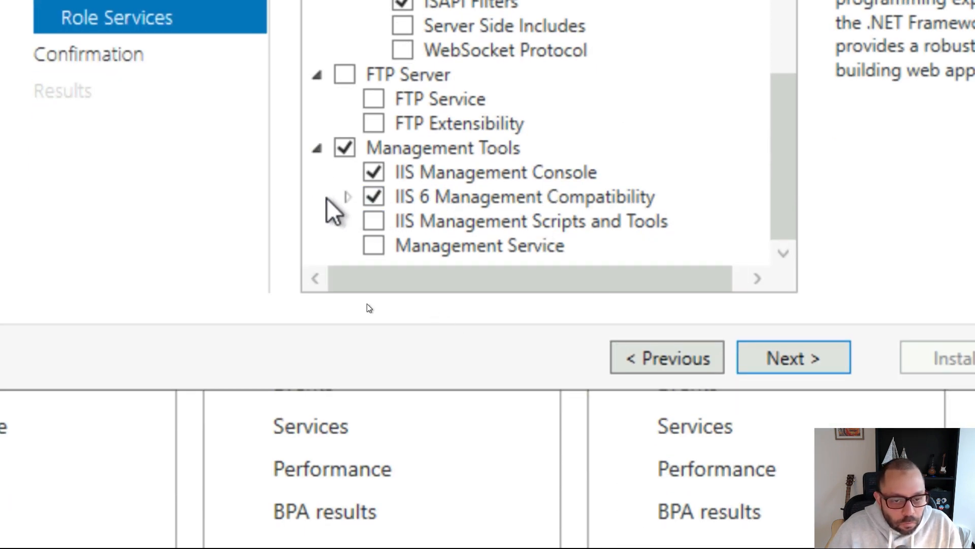
left_click(348, 197)
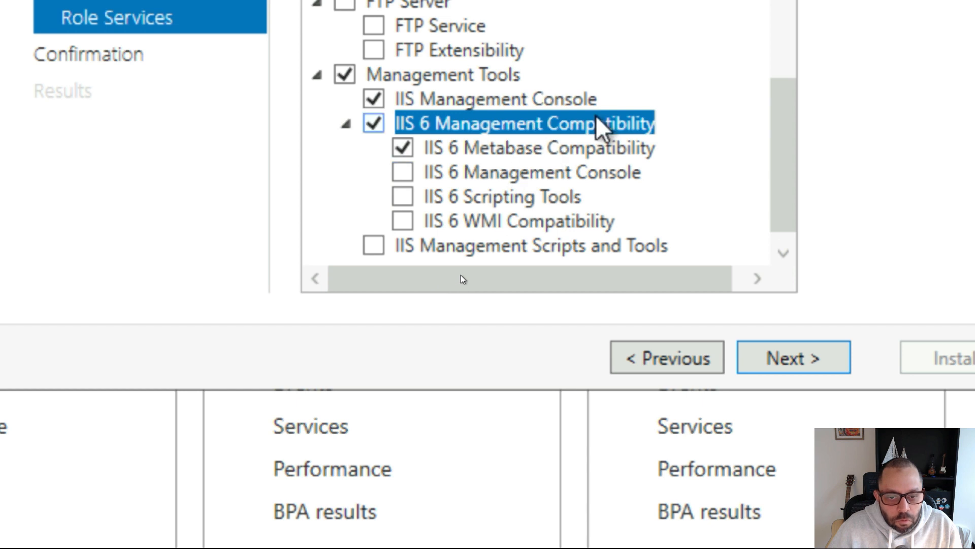
left_click(404, 221)
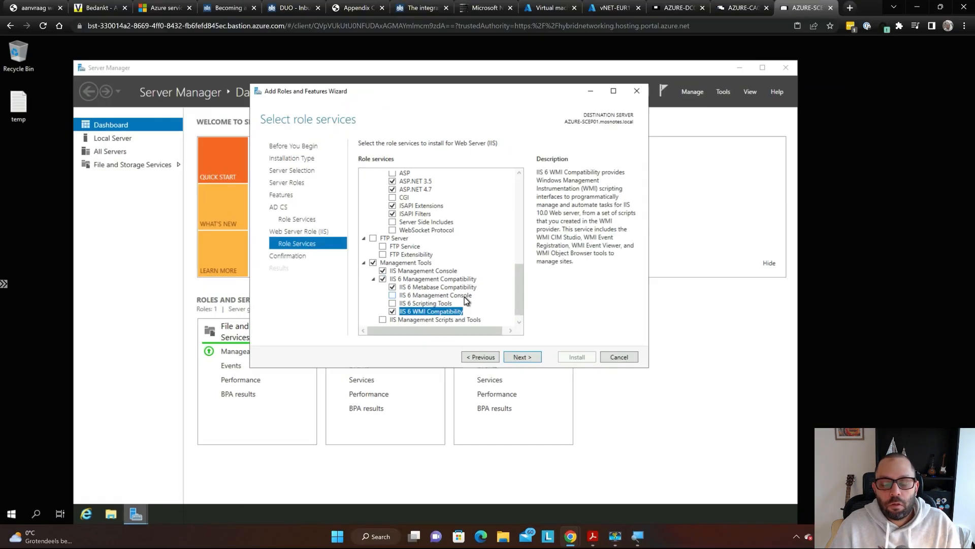
- Maximize the Learn guide and highlight 'Filtering' in step 8's required Web Server role services
key("super")
key("alt+Tab")
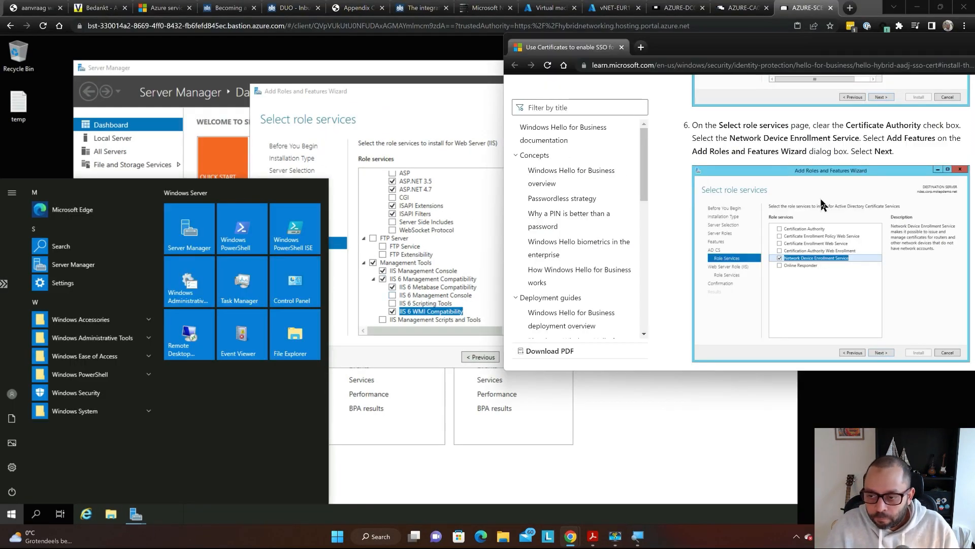
key("super+Up")
scroll(609, 208, "down", 8)
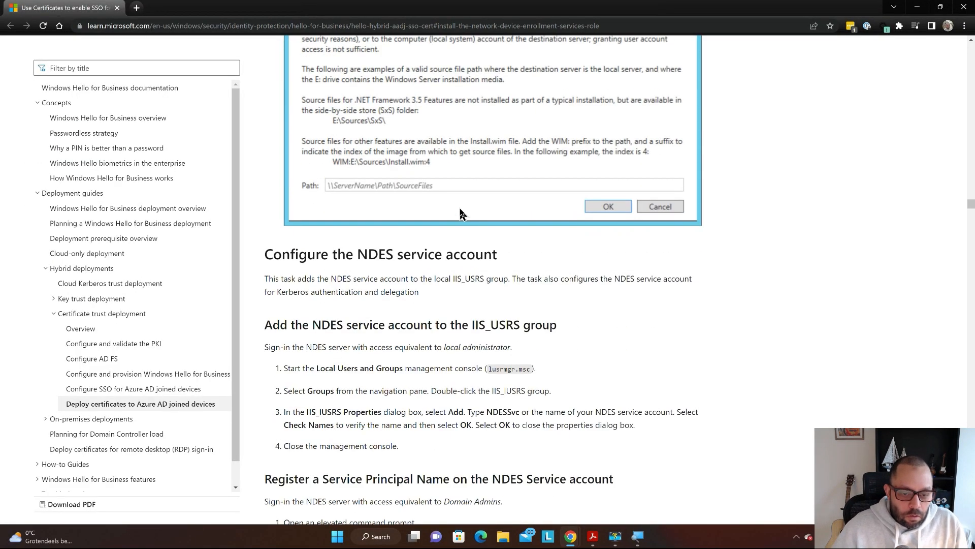
scroll(458, 211, "down", 4)
scroll(406, 197, "up", 3)
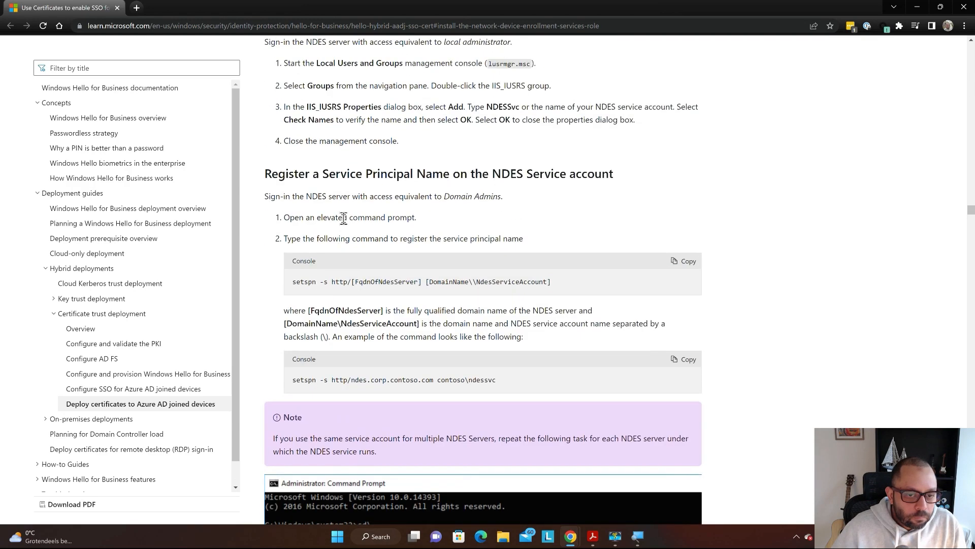
scroll(285, 240, "up", 20)
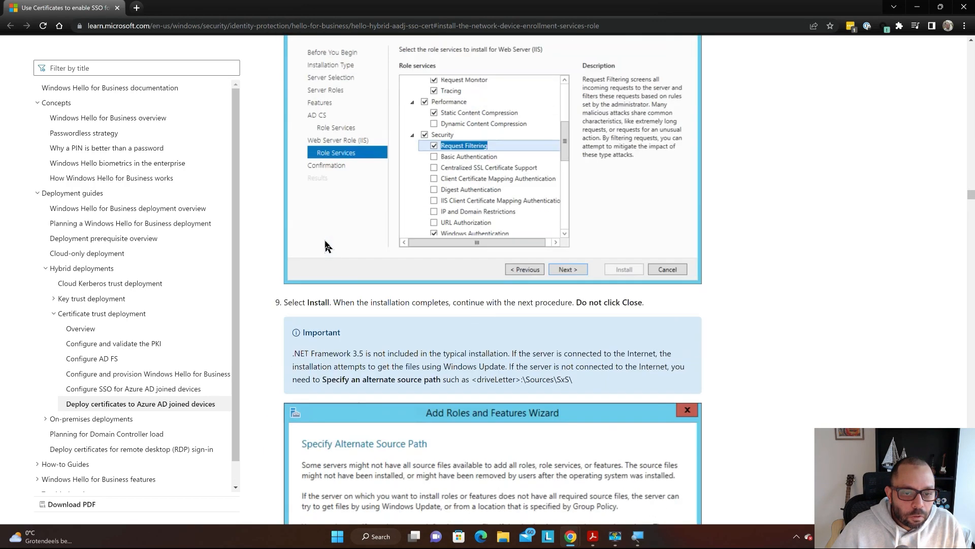
scroll(336, 245, "up", 1)
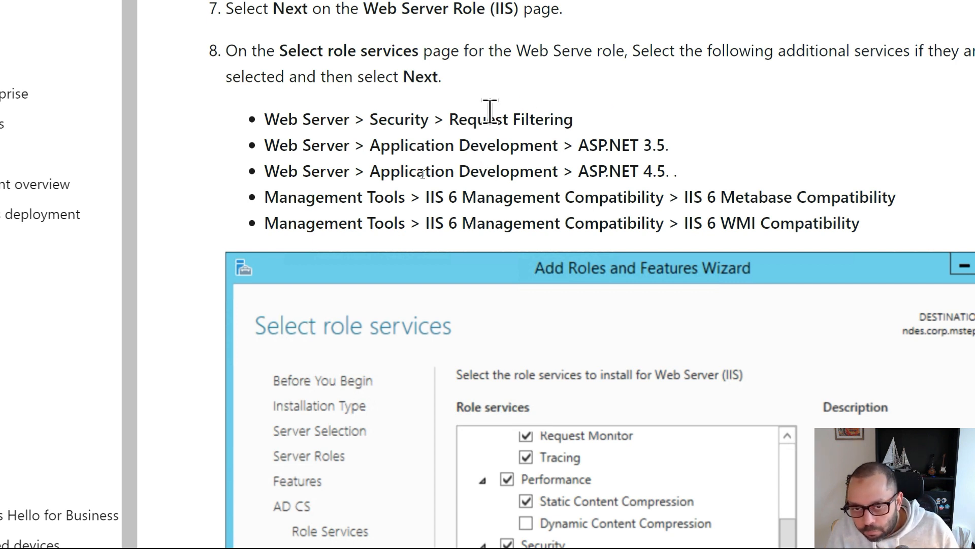
double_click(523, 121)
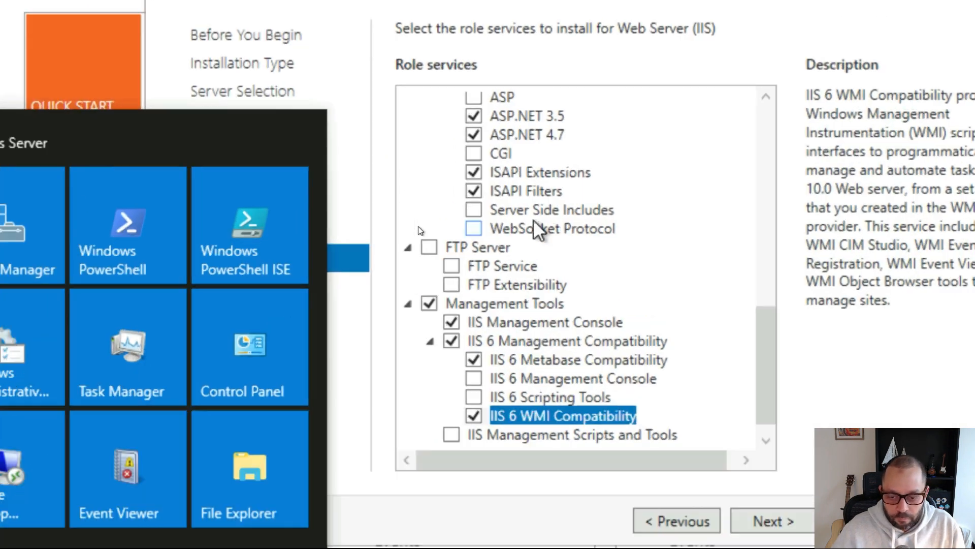
- Check that Security > Request Filtering is ticked, then continue to Confirm installation selections
key("super")
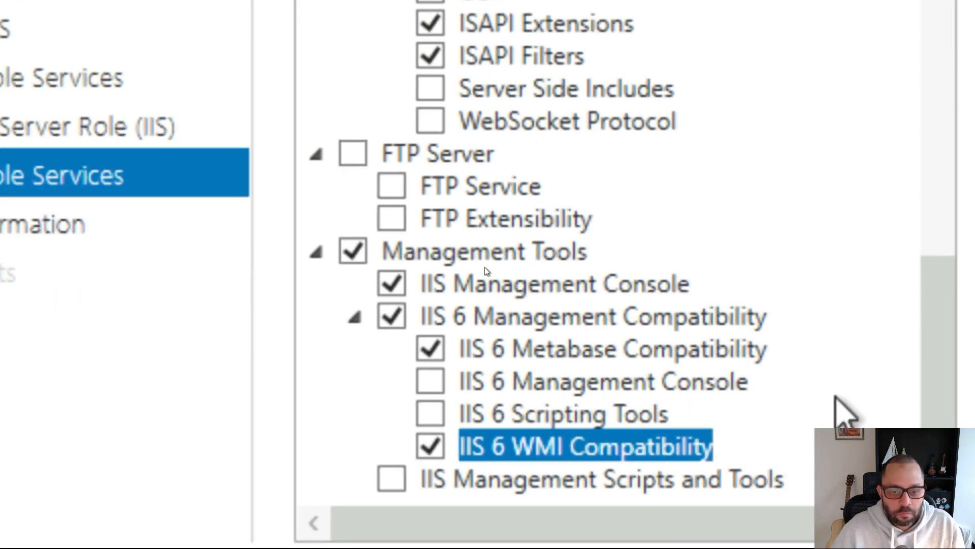
scroll(476, 222, "up", 3)
scroll(476, 222, "up", 2)
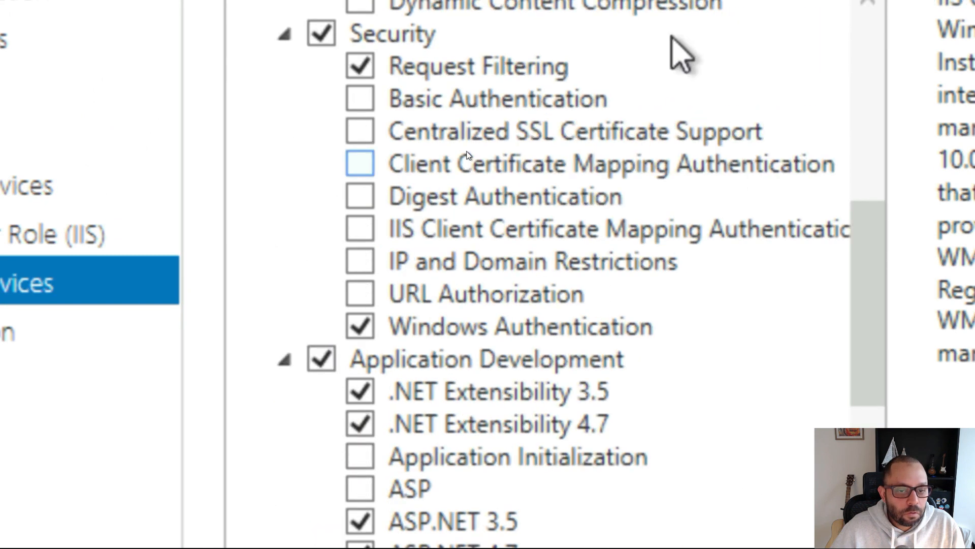
scroll(465, 230, "up", 3)
scroll(465, 229, "down", 2)
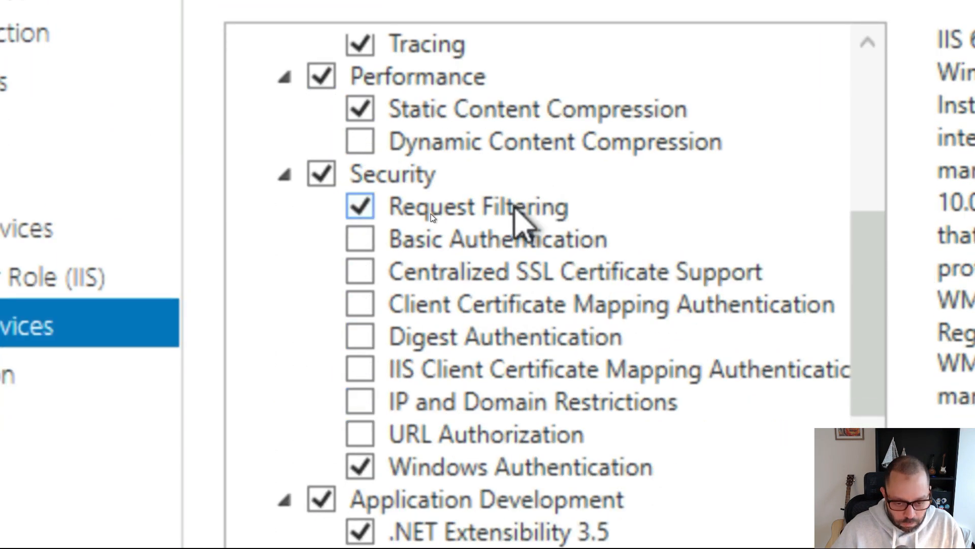
key("super")
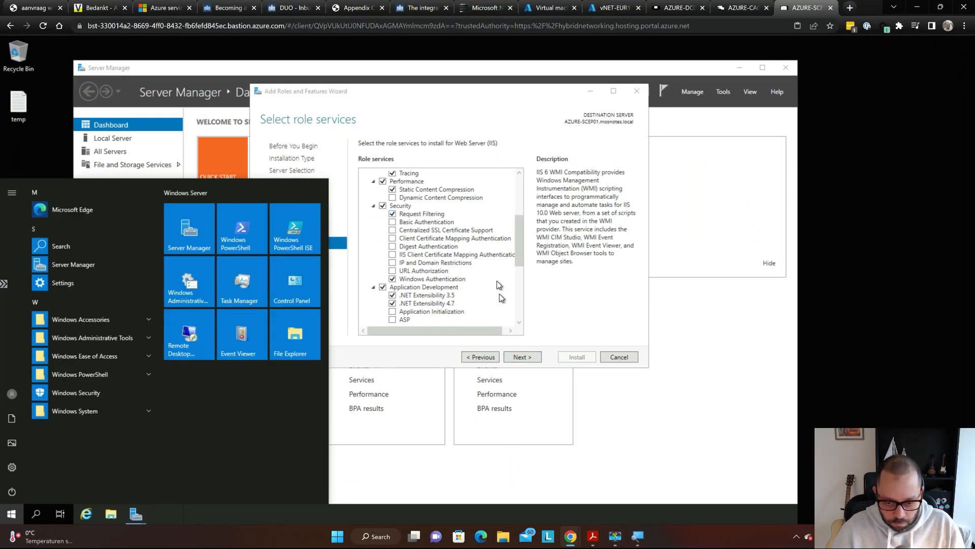
left_click(527, 357)
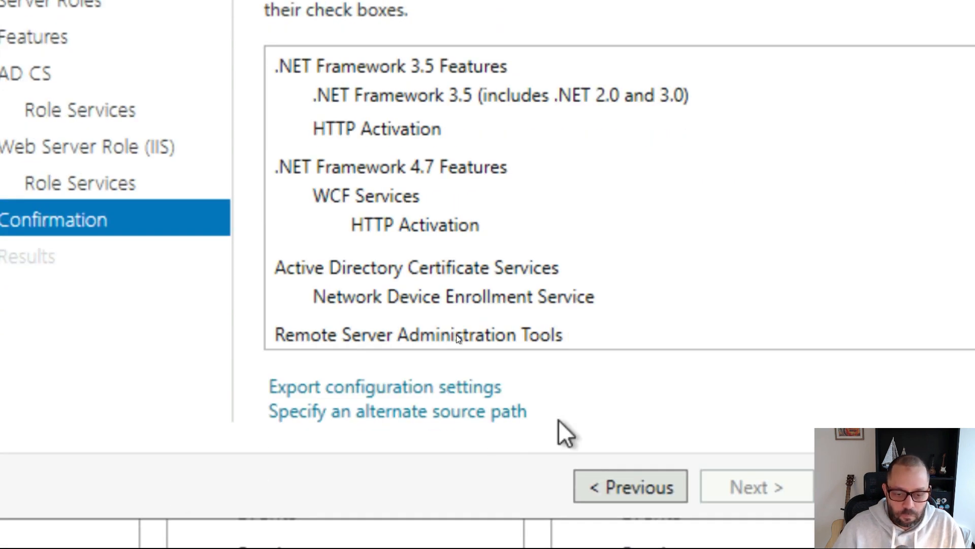
- Install the selected NDES, IIS and .NET HTTP Activation features and watch progress
key("super")
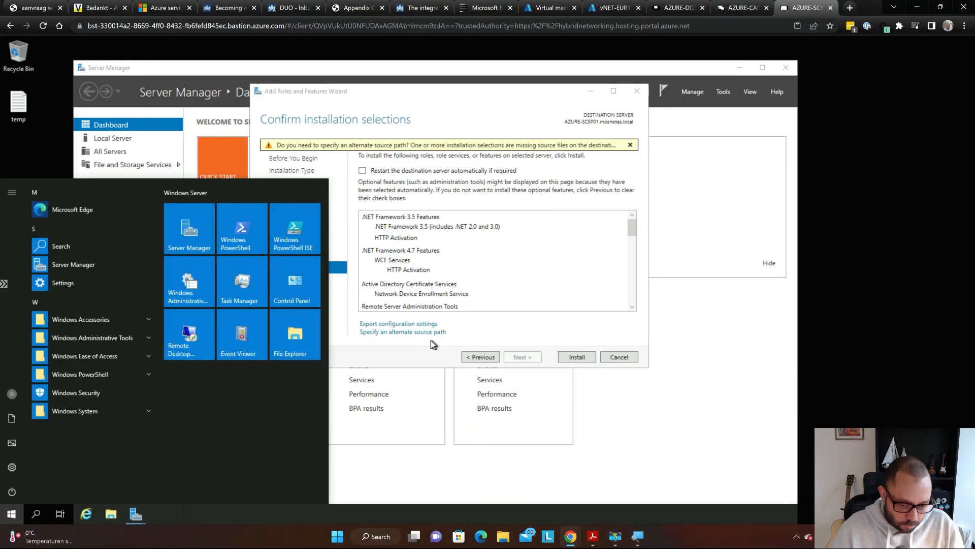
left_click(412, 355)
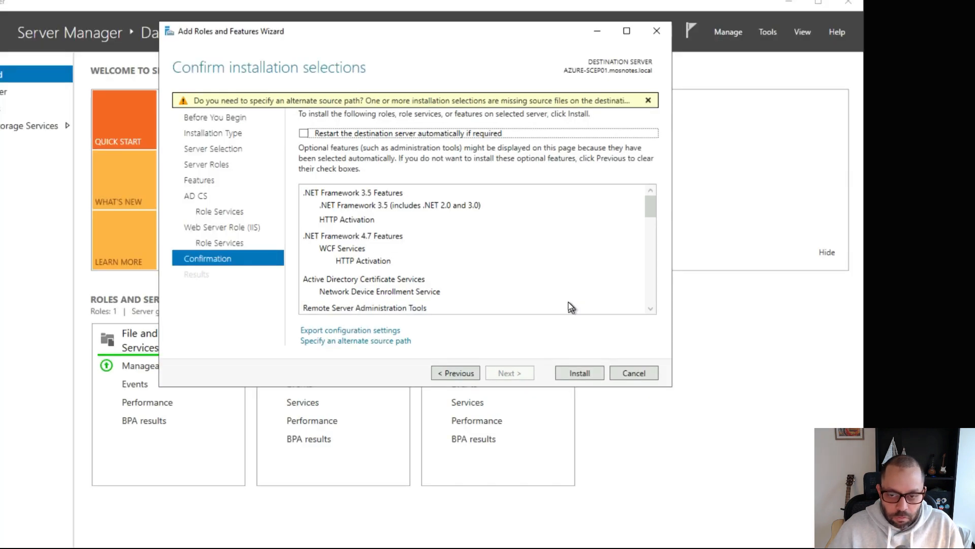
key("super")
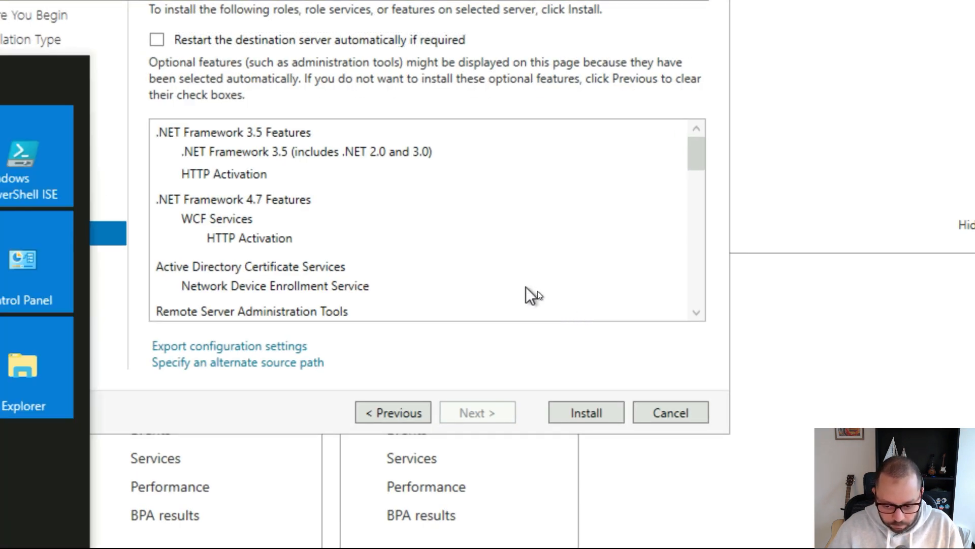
left_click(598, 412)
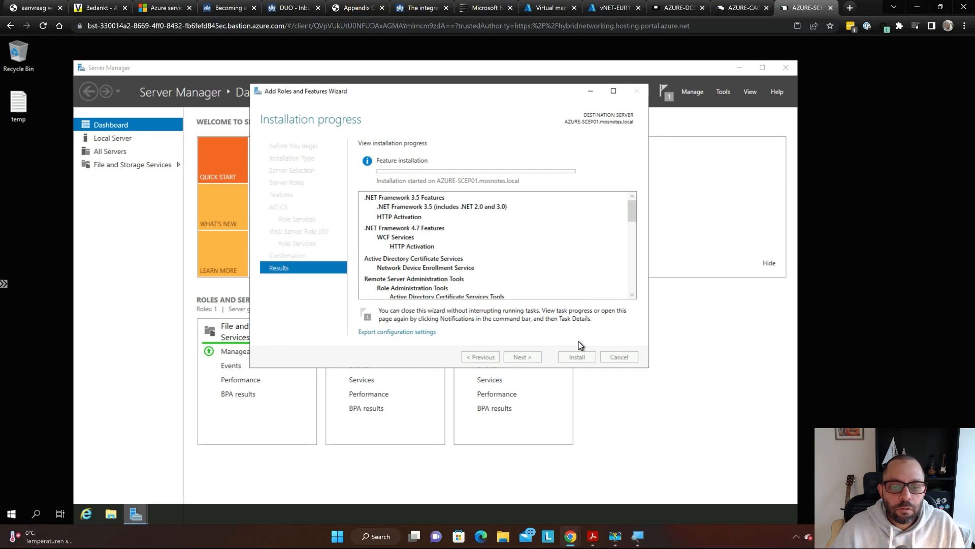
key("super")
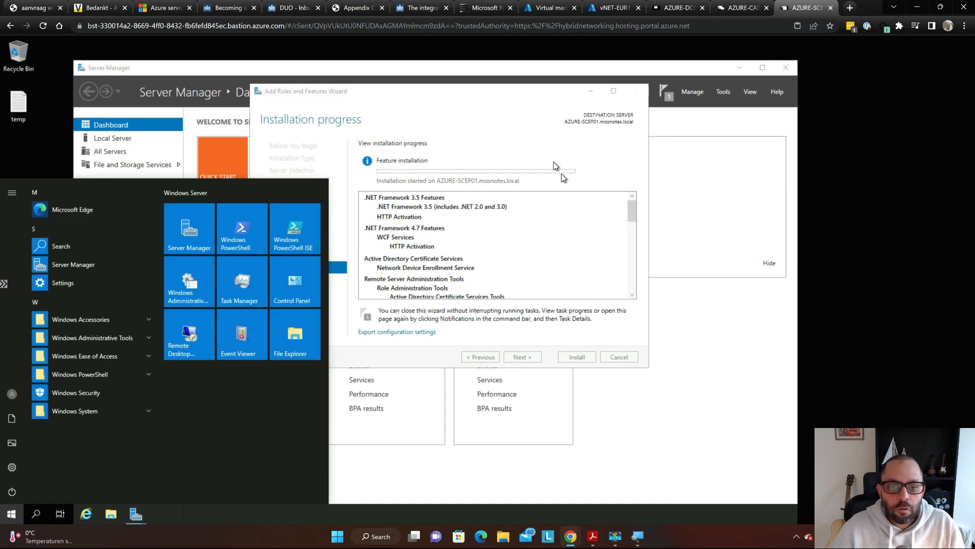
left_click(519, 107)
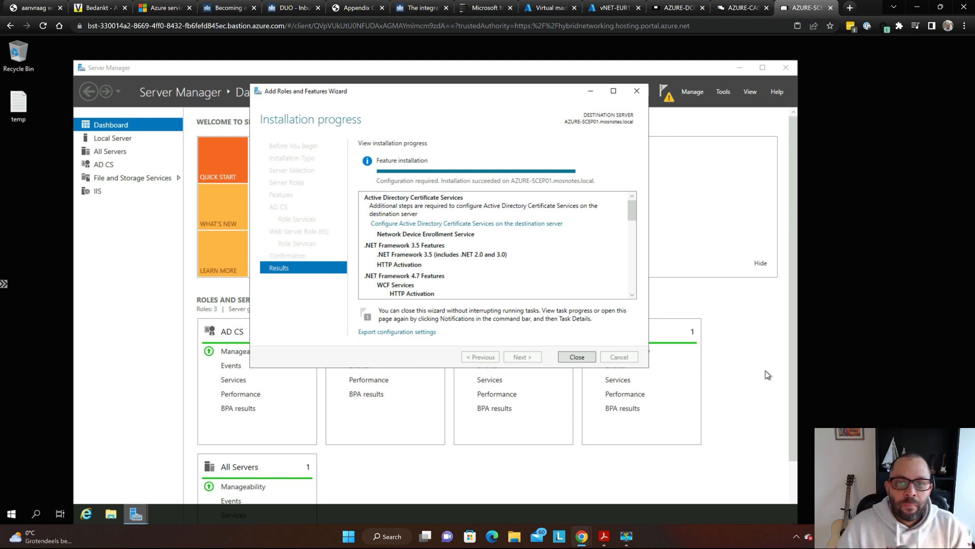
- Close the finished wizard and open the post-deployment notifications flag
left_click(577, 357)
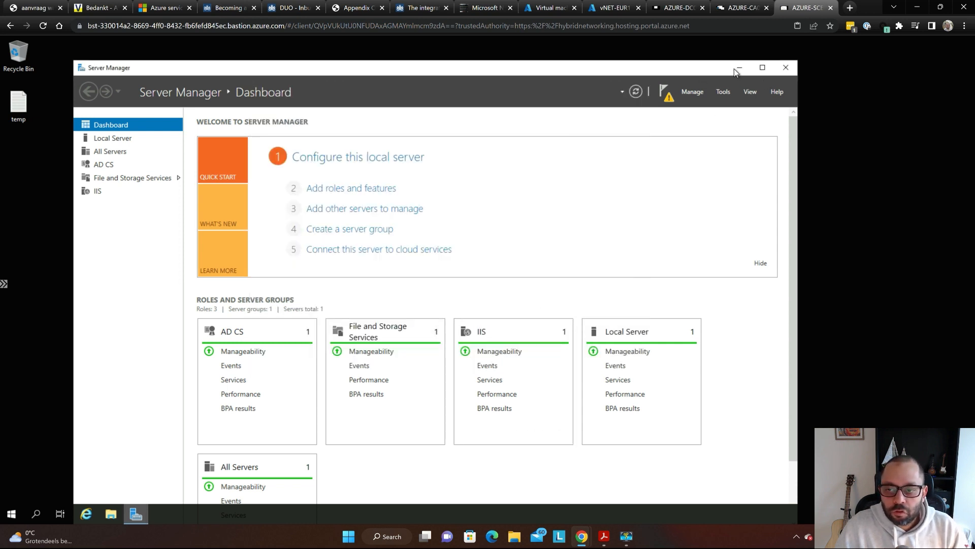
key("alt+Tab")
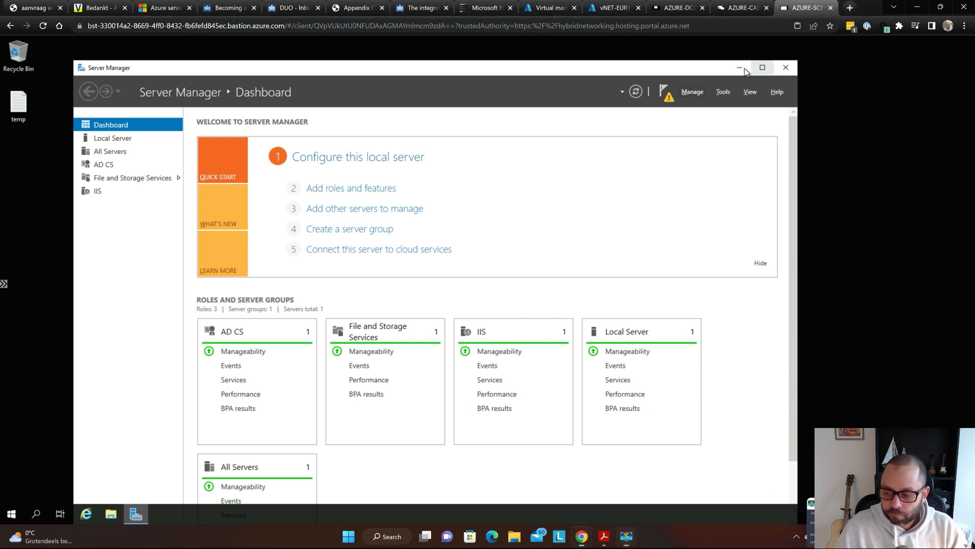
left_click(668, 94)
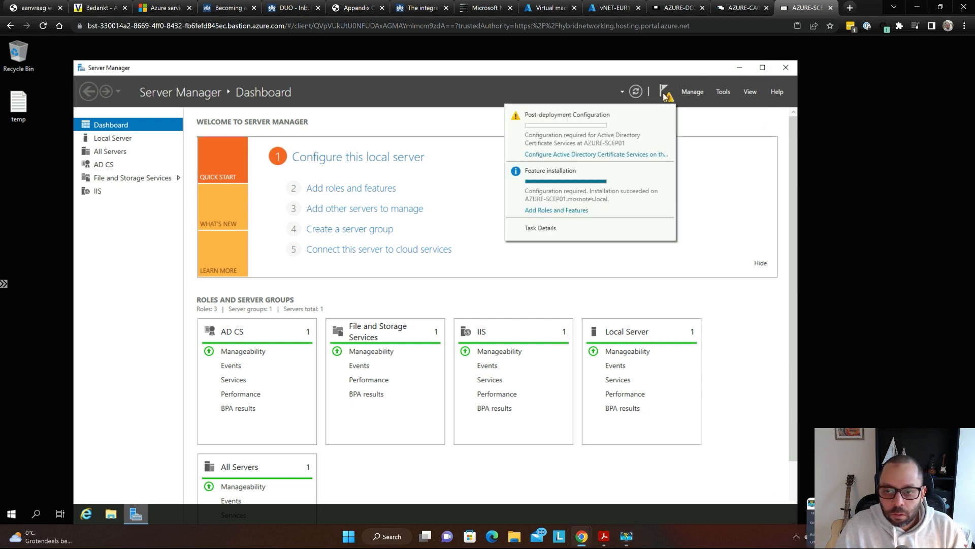
- Launch 'Configure Active Directory Certificate Services', select Network Device Enrollment Service, and reach the service account page
left_click(579, 154)
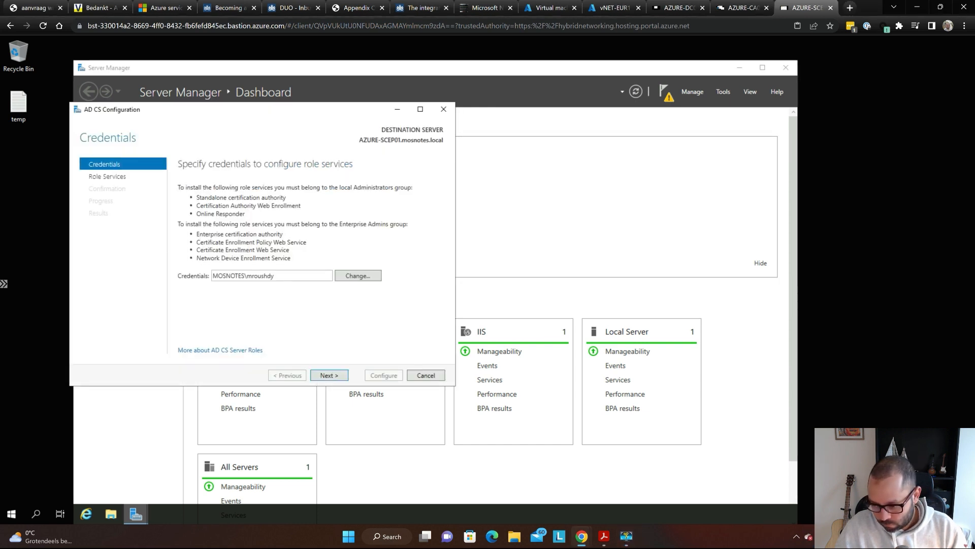
left_click_drag(218, 111, 337, 91)
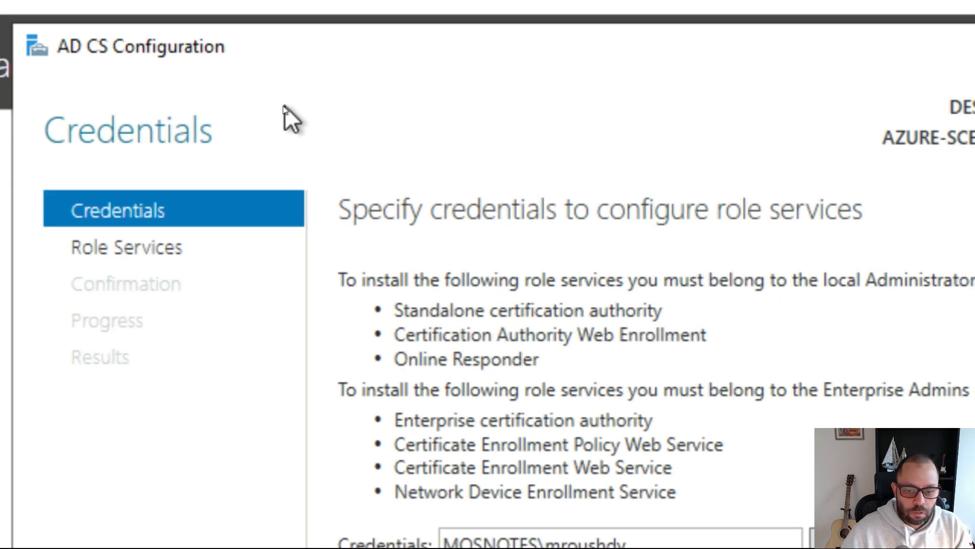
key("super")
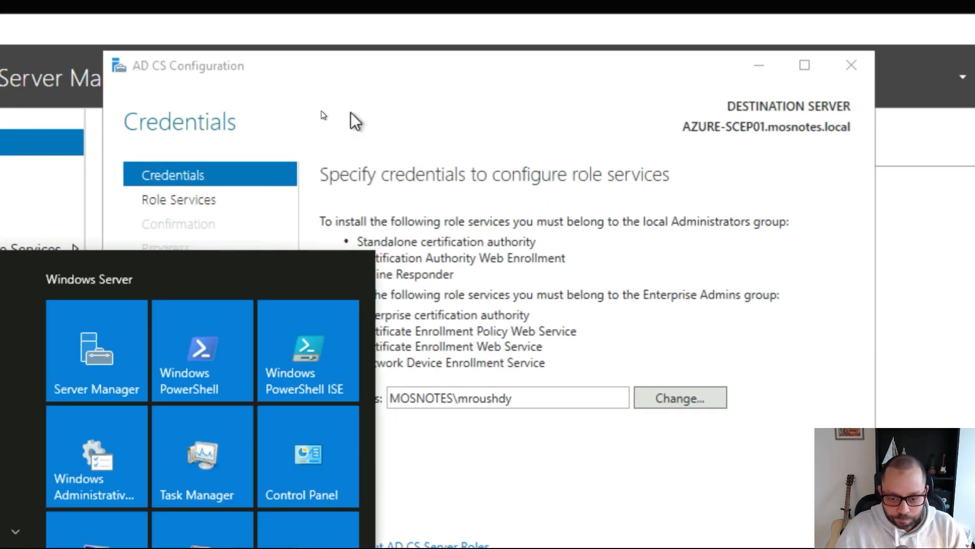
left_click(366, 126)
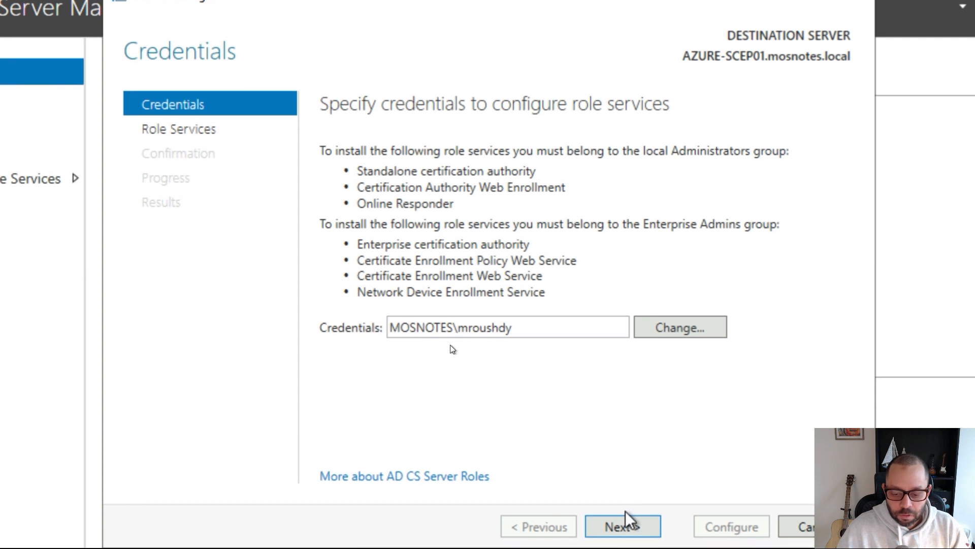
left_click(624, 524)
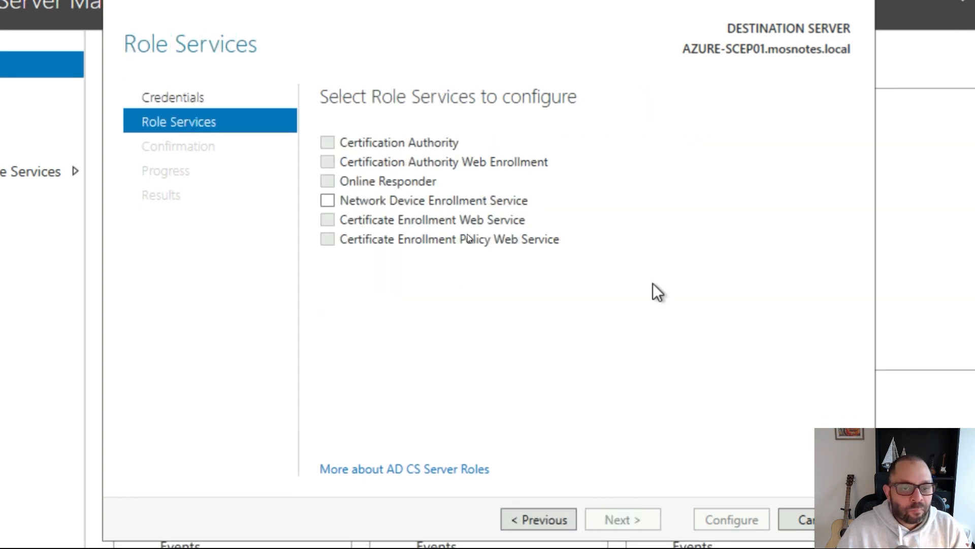
left_click(326, 201)
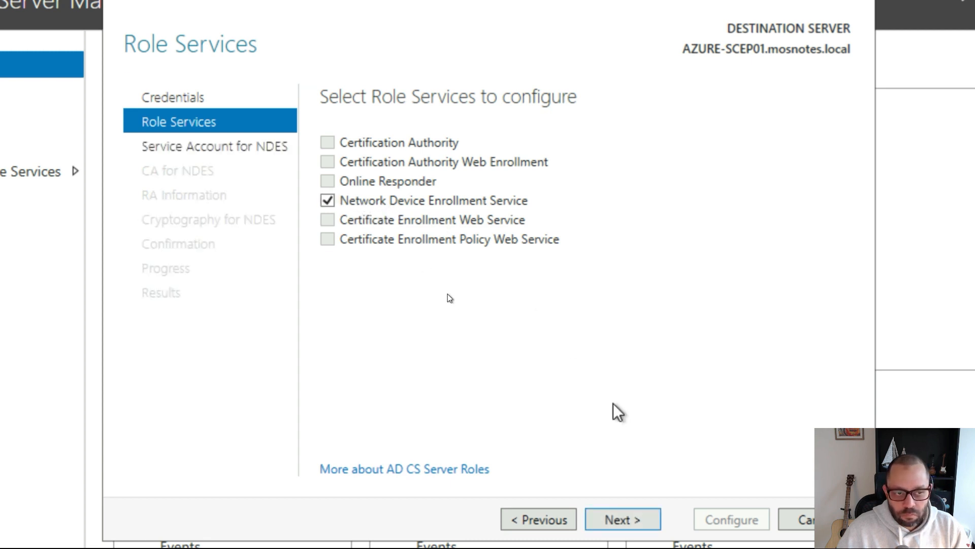
left_click(641, 519)
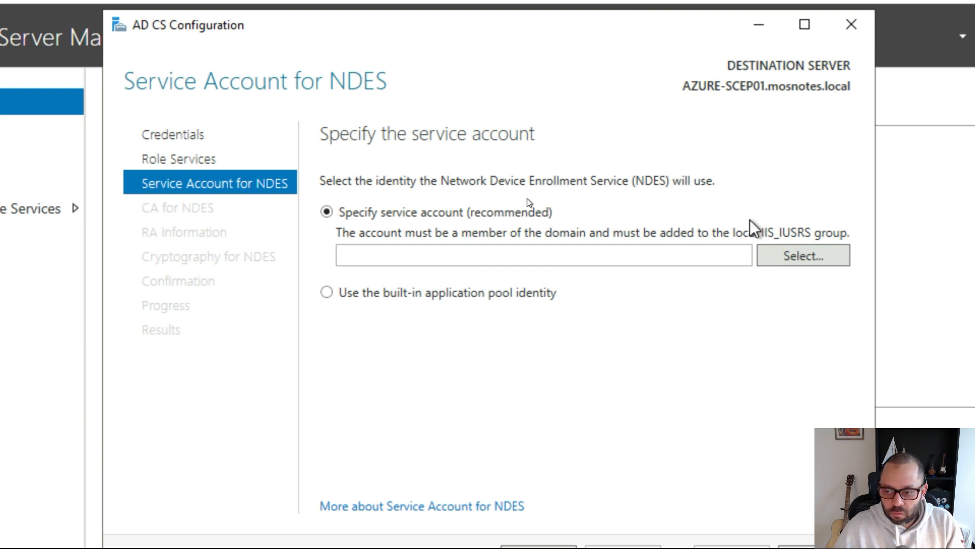
- Set NDES to run under the domain SCEP service account, supplying its password
left_click(793, 263)
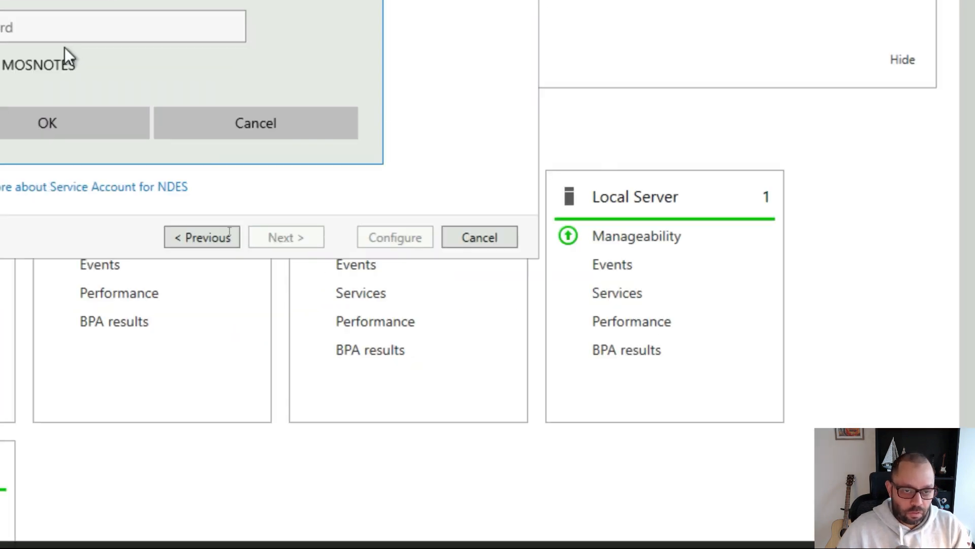
type("sa_")
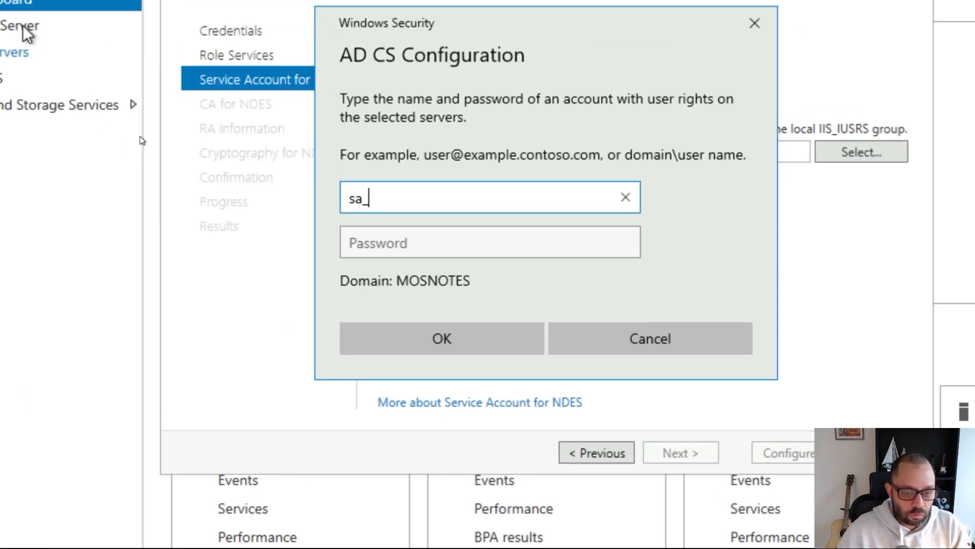
type("sc")
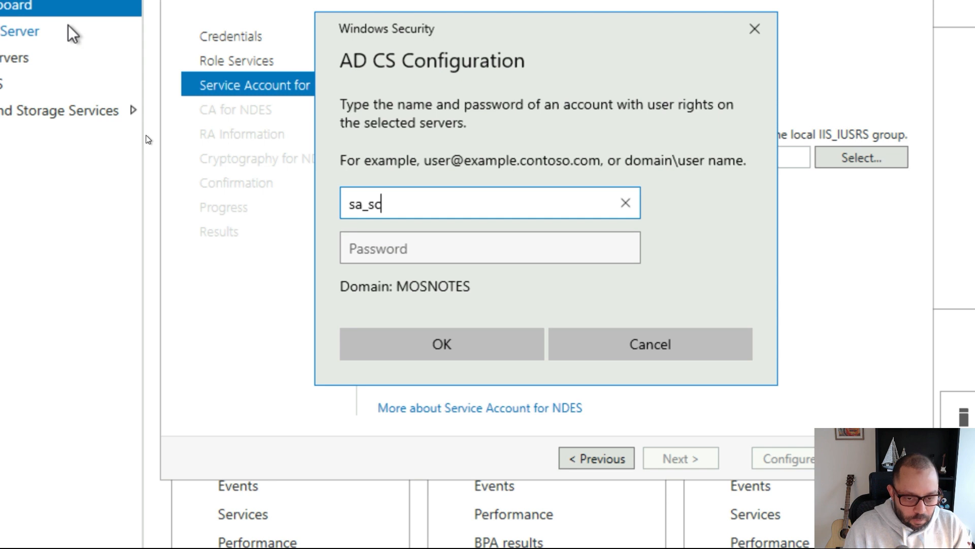
type("ep01")
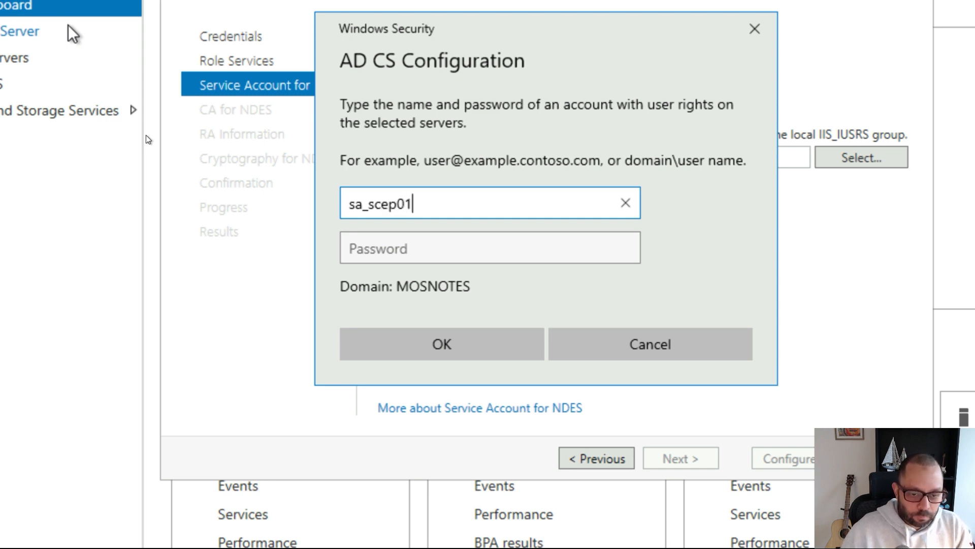
key("Tab")
type("••••••••")
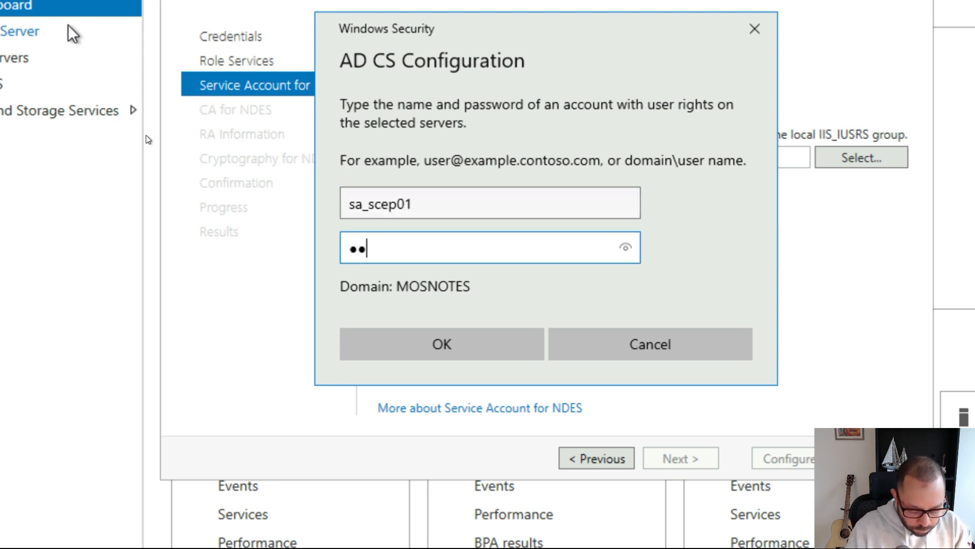
key("Return")
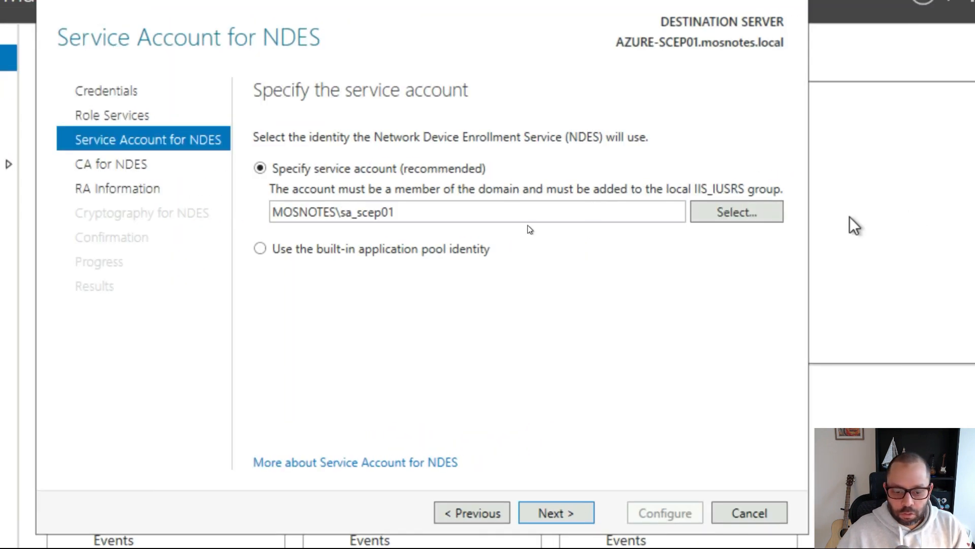
left_click(561, 515)
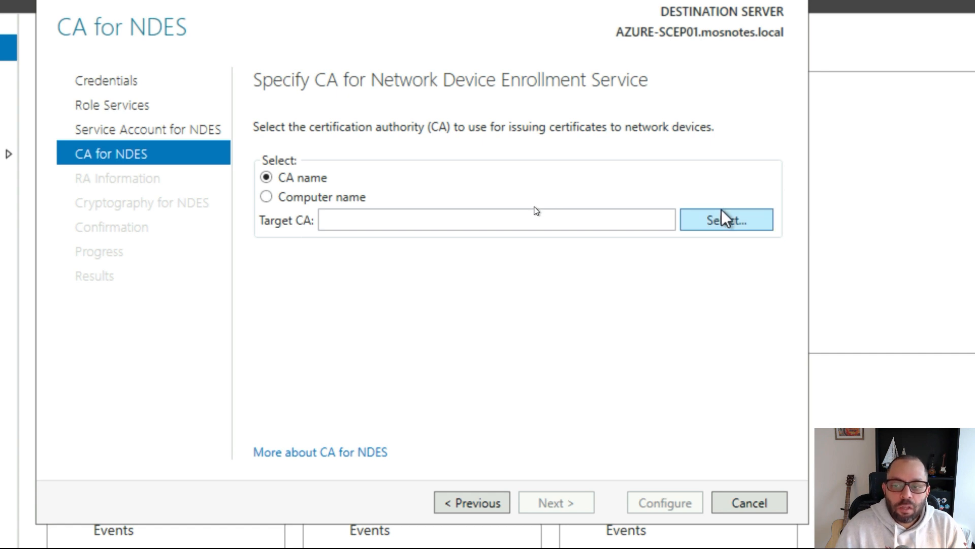
- Choose mosnotes-AZURE-CA02-CA on AZURE-CA02.mosnotes.local as the CA for NDES
left_click(719, 217)
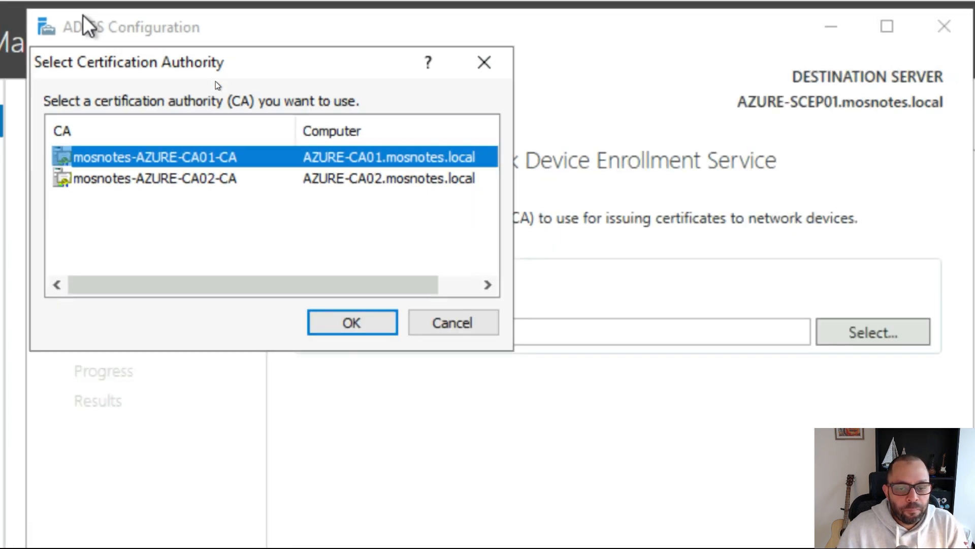
key("super")
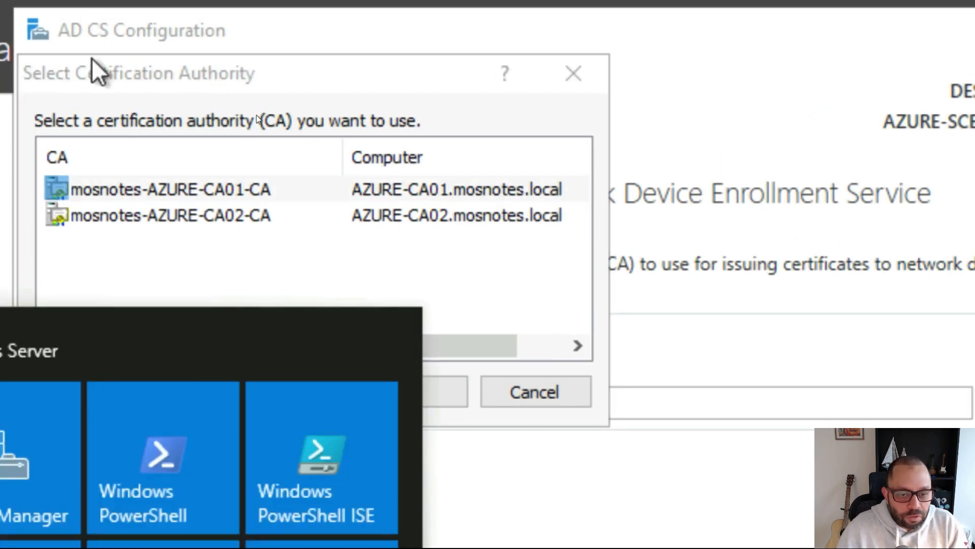
left_click(263, 222)
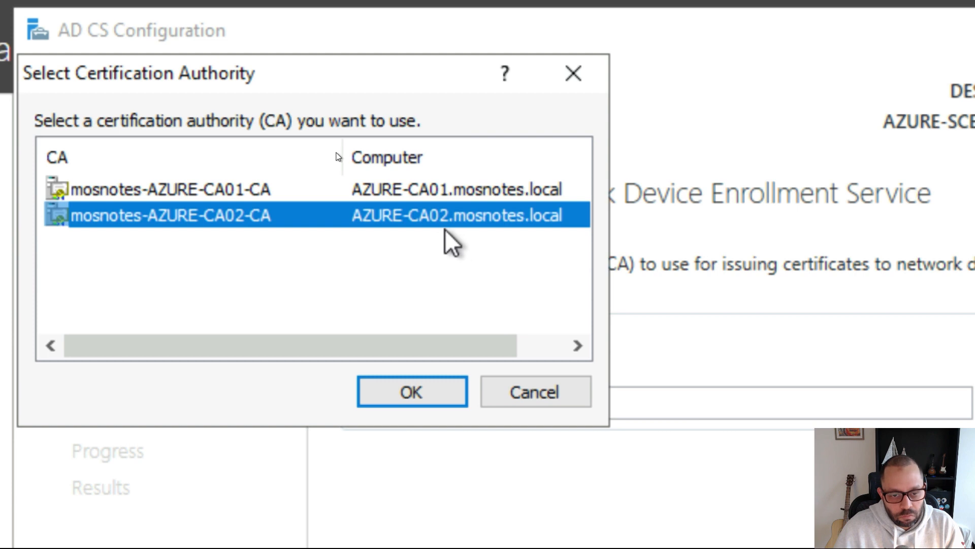
left_click(417, 392)
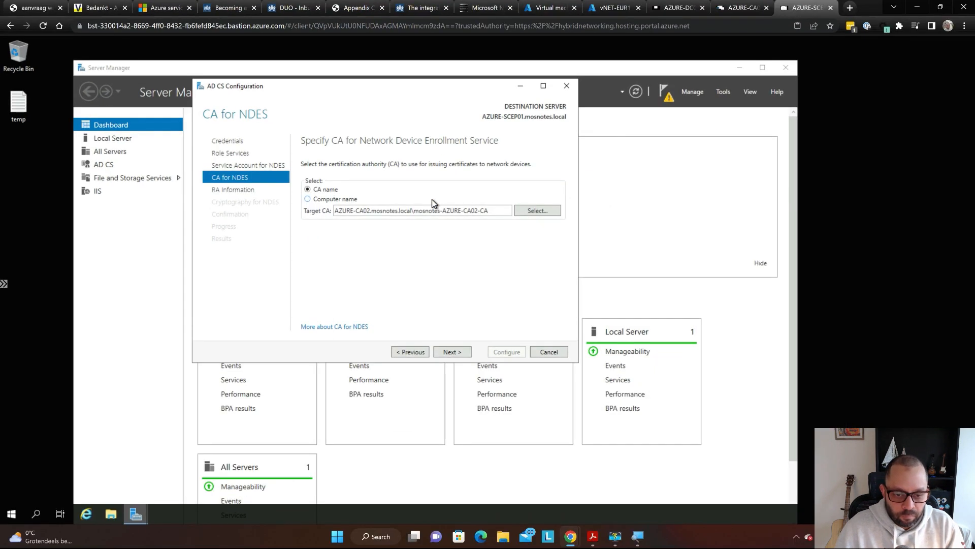
key("super")
- Advance the NDES wizard to the RA Information page
left_click(469, 280)
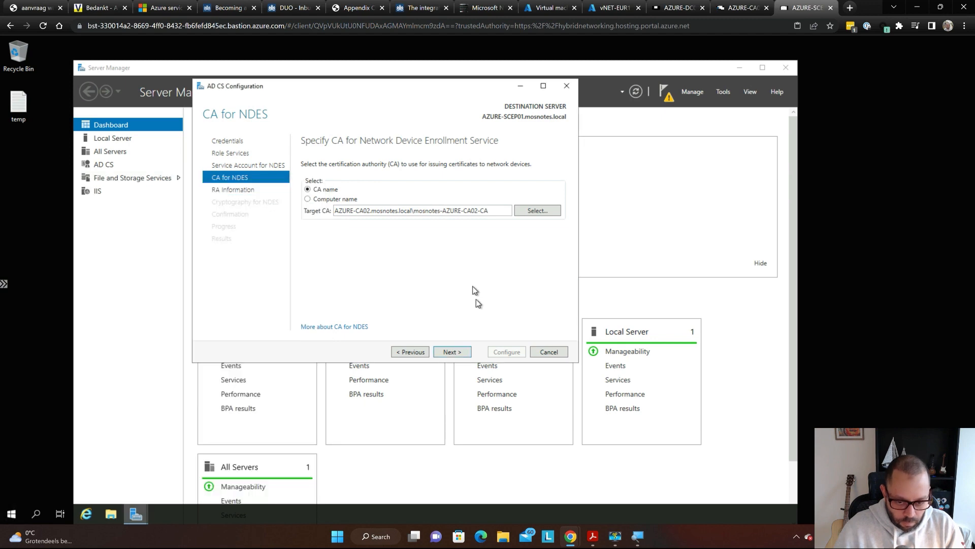
left_click(452, 352)
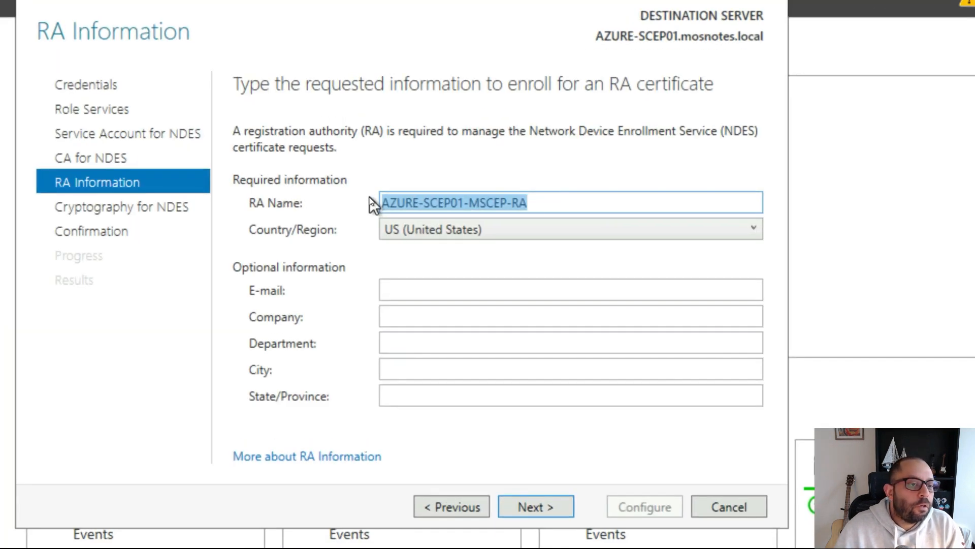
key("super")
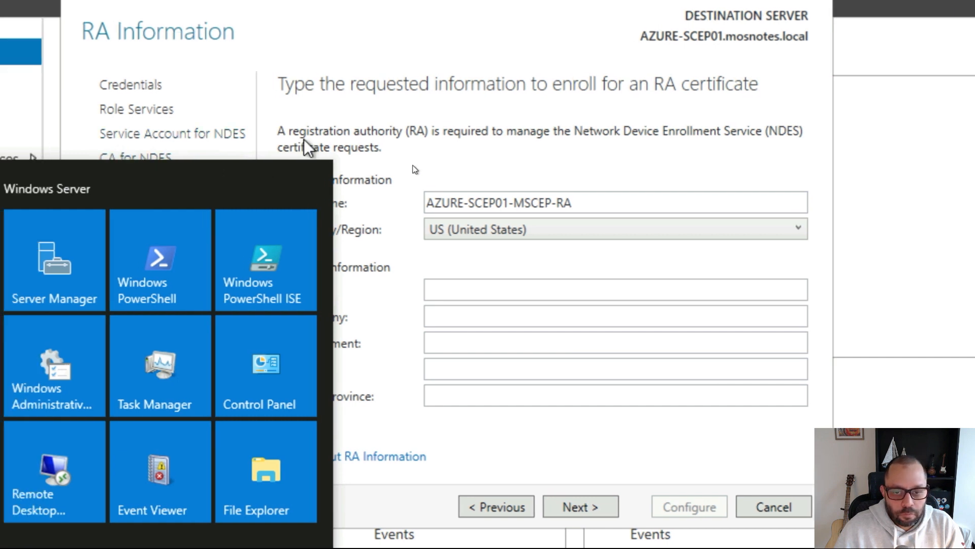
left_click(502, 110)
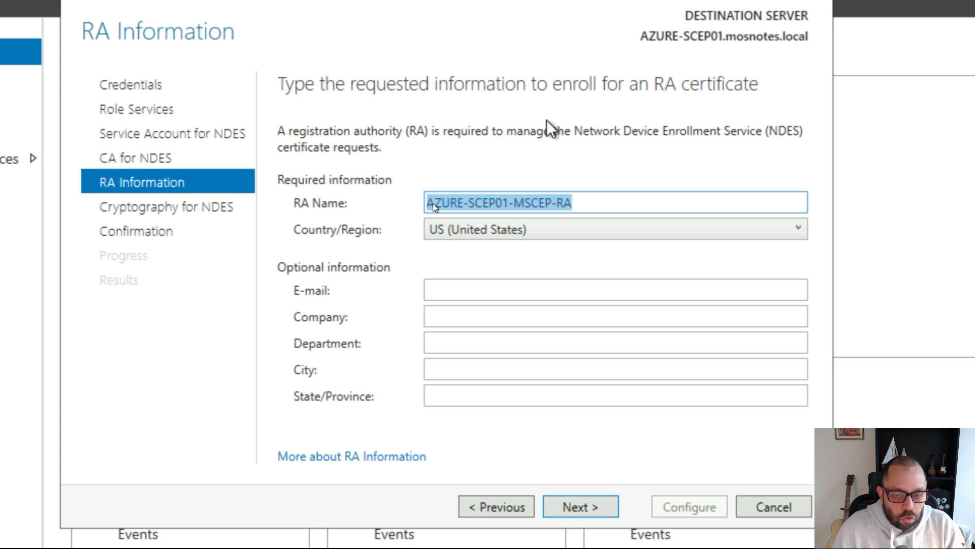
key("super")
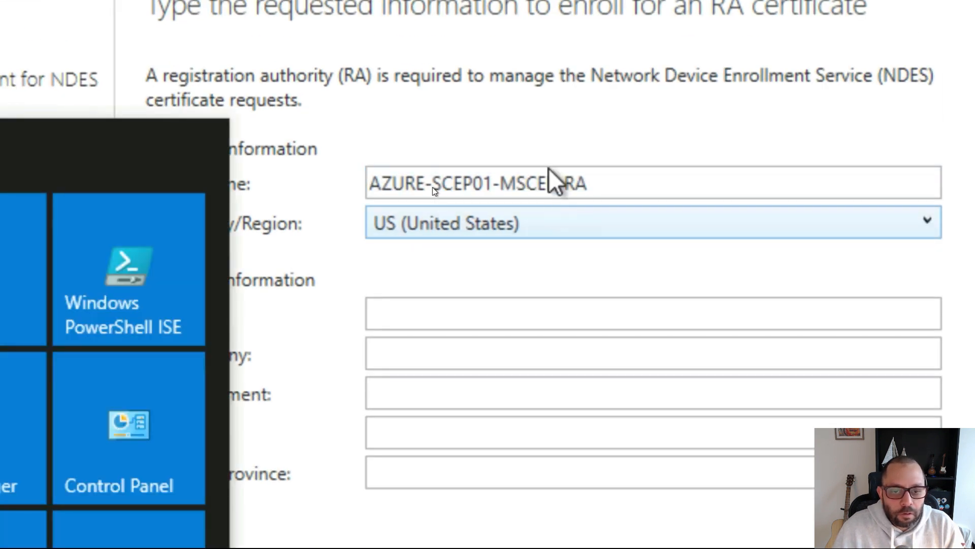
left_click(541, 145)
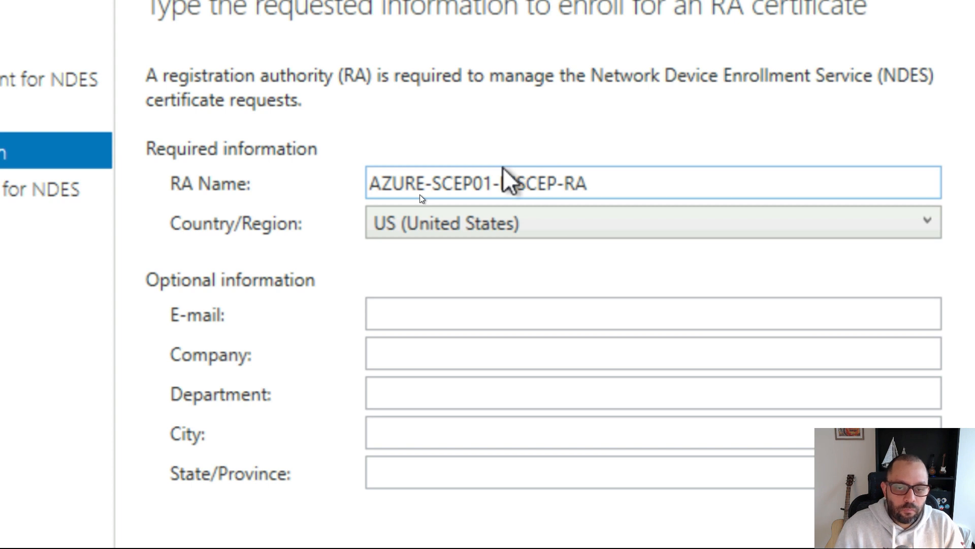
key("super")
left_click(486, 128)
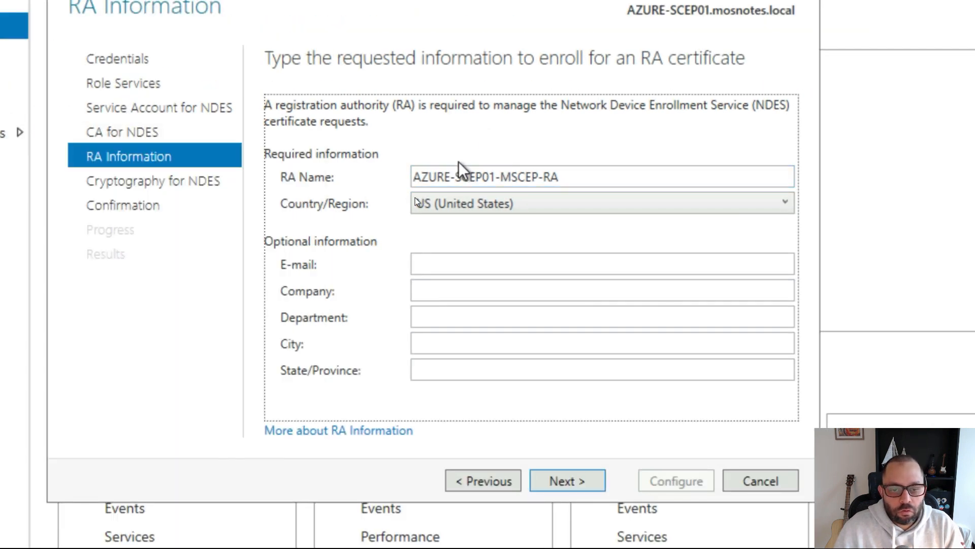
- Set the RA certificate's Country/Region to NL (Netherlands), then switch to the CA server session
left_click(525, 209)
type("nl")
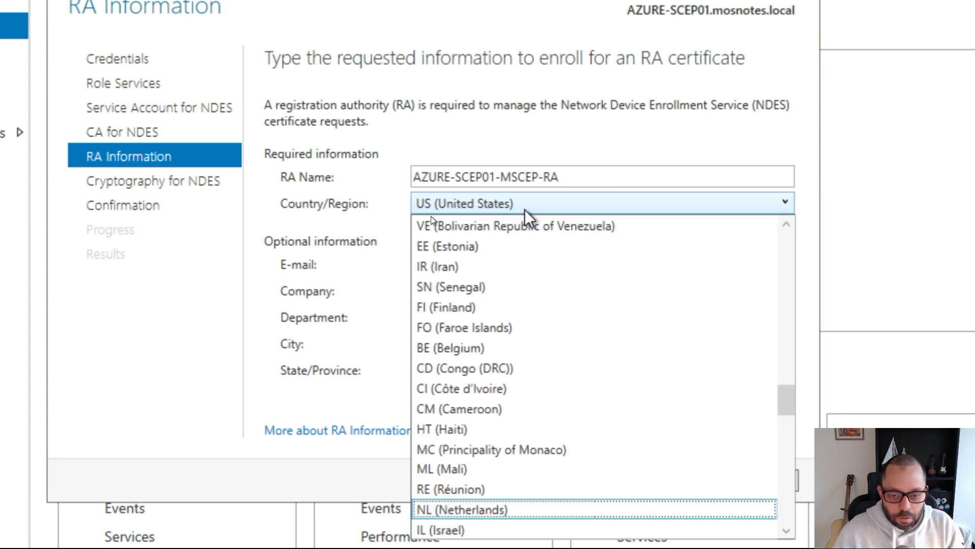
key("Down")
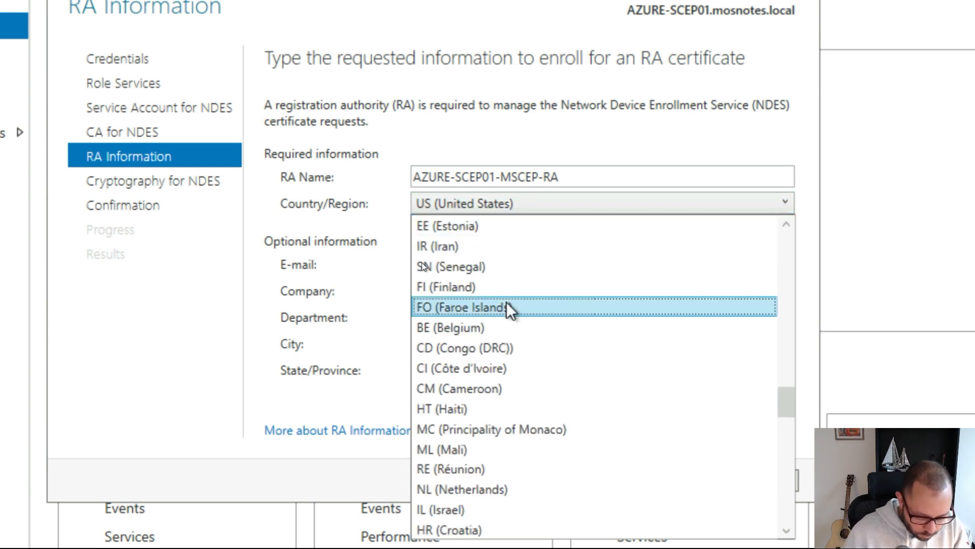
key("Up")
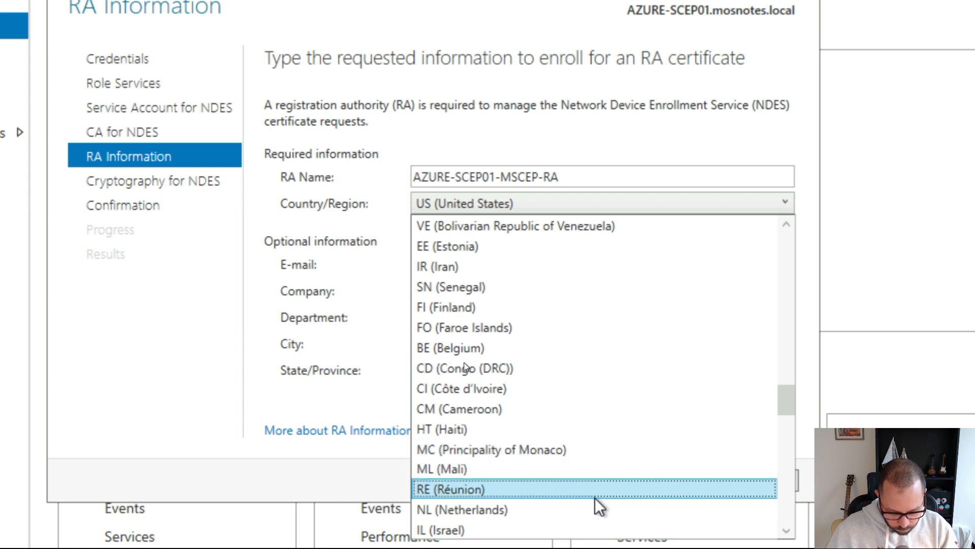
left_click(583, 511)
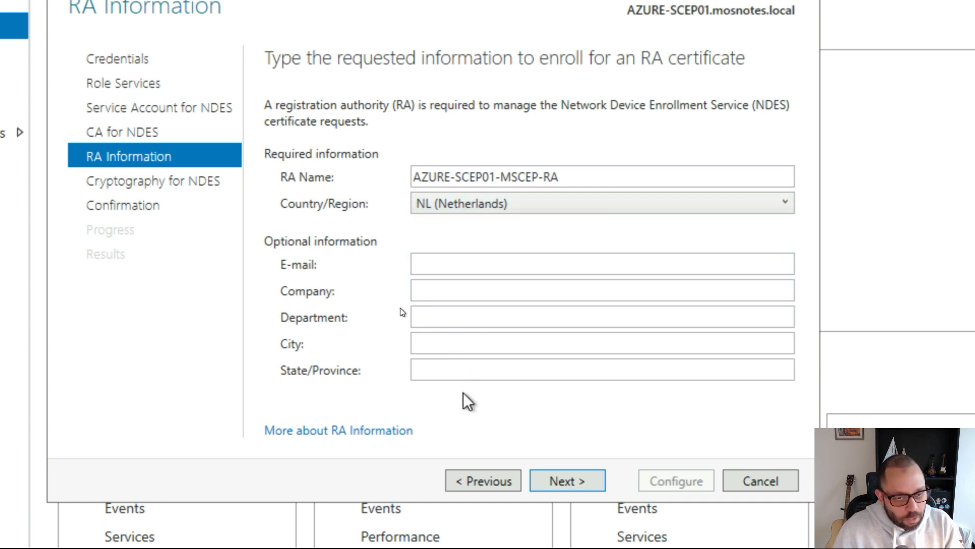
left_click(456, 375)
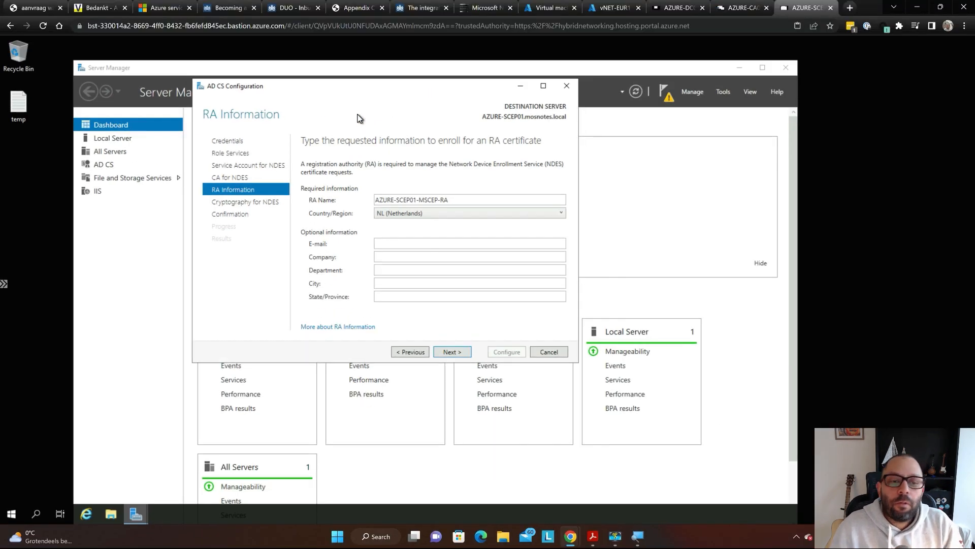
key("super")
left_click(497, 52)
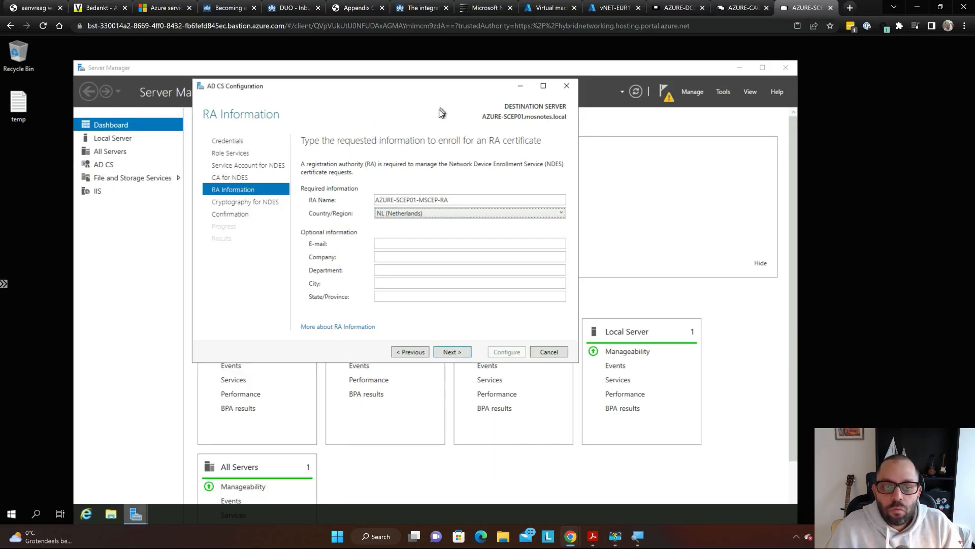
key("ctrl+shift+Tab")
- Close the Certificate Templates Console and list Issued Certificates, widening the CA console
left_click(434, 63)
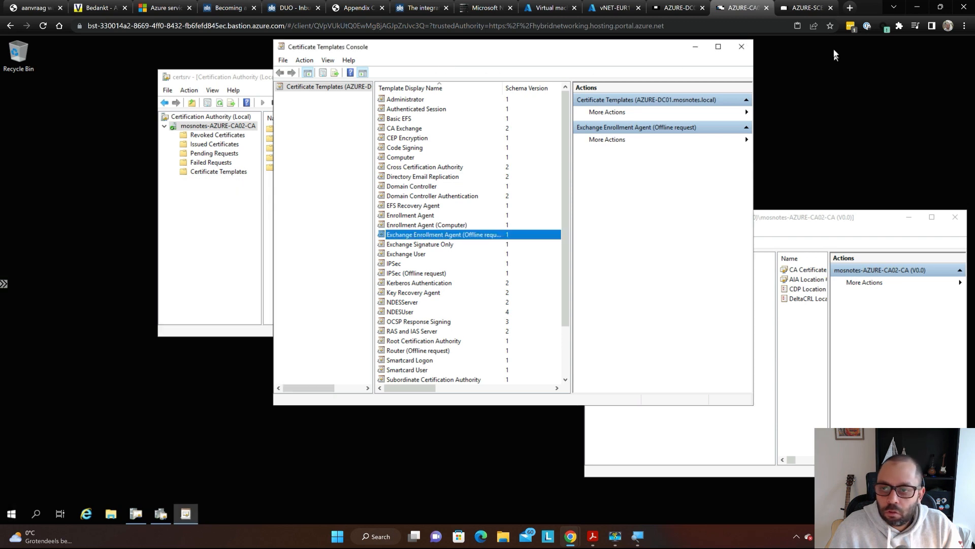
left_click(746, 47)
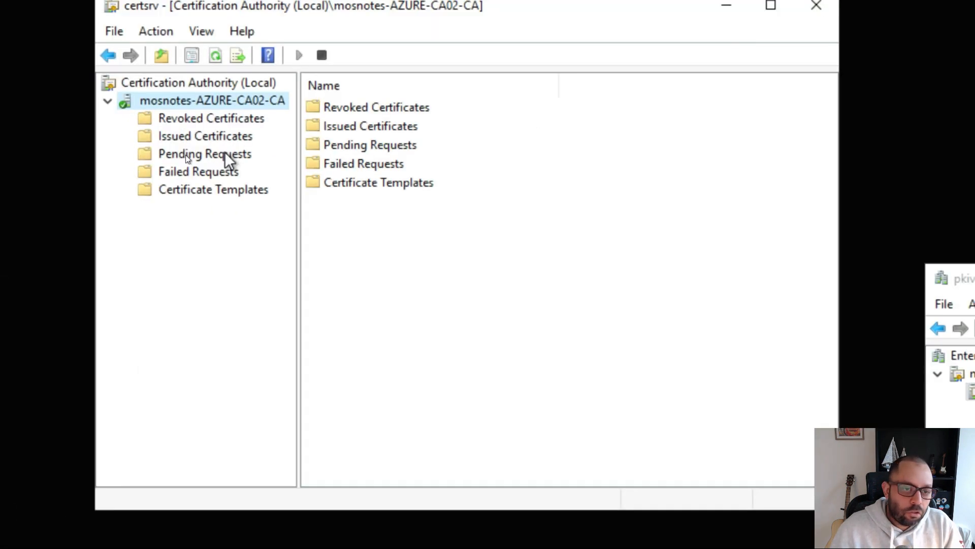
key("super")
left_click(208, 137)
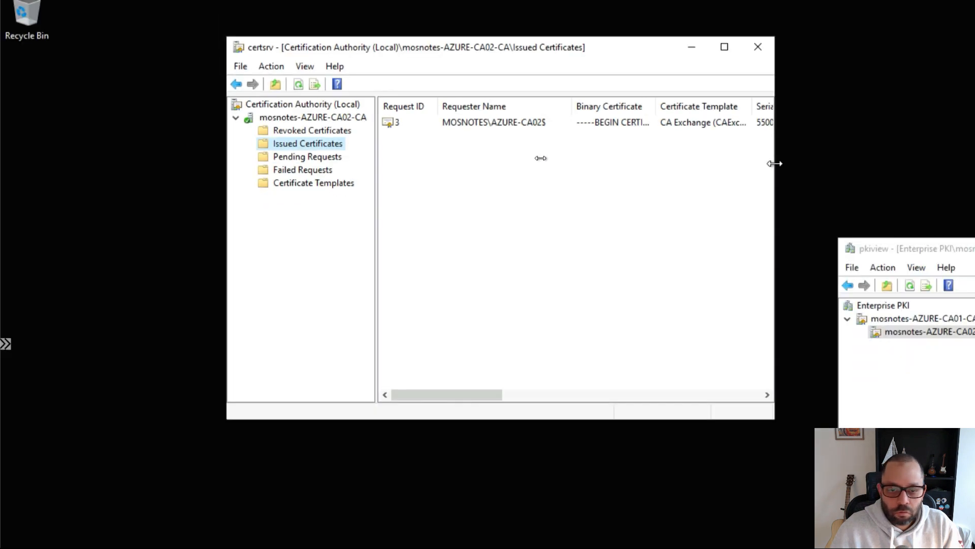
left_click_drag(856, 163, 974, 186)
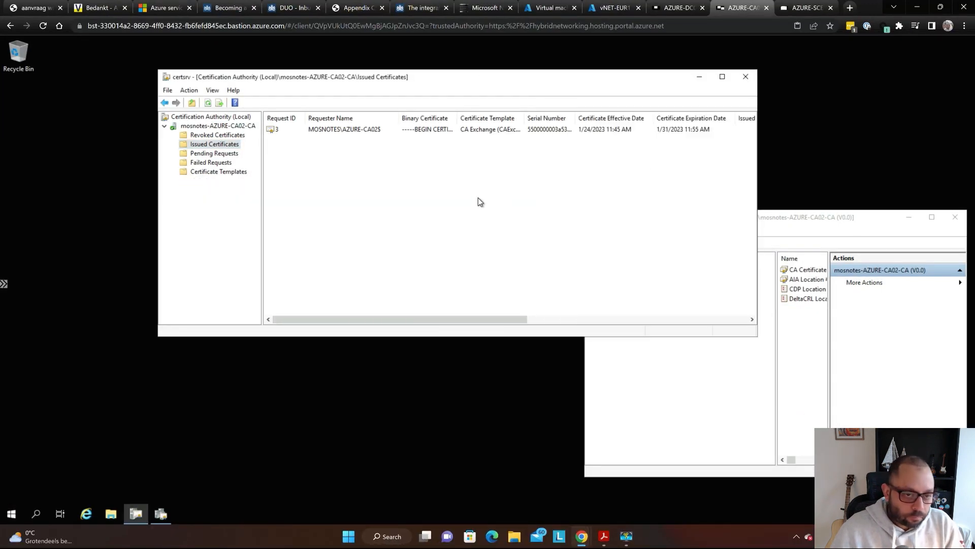
- Accept the RA information and 2048-bit key providers, then run the NDES configuration
key("ctrl+Tab")
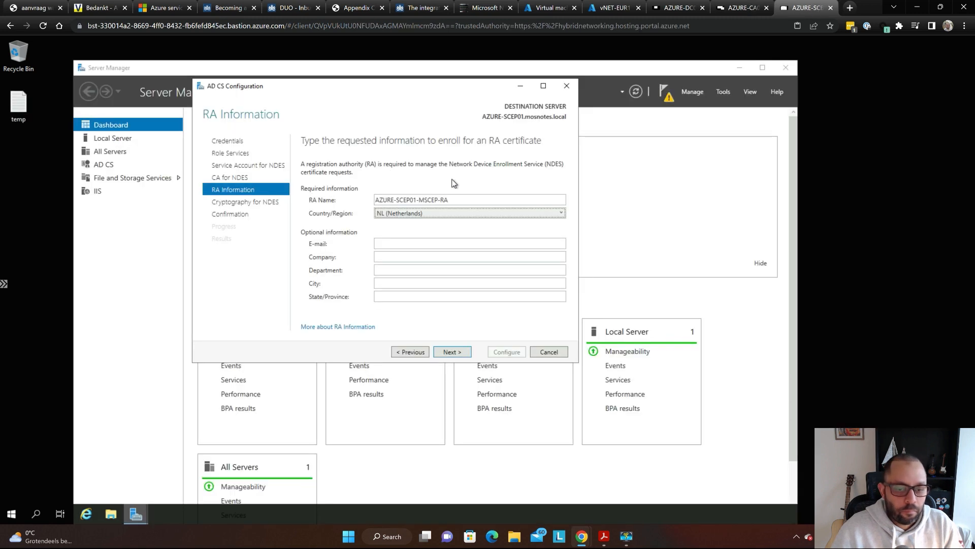
left_click(455, 352)
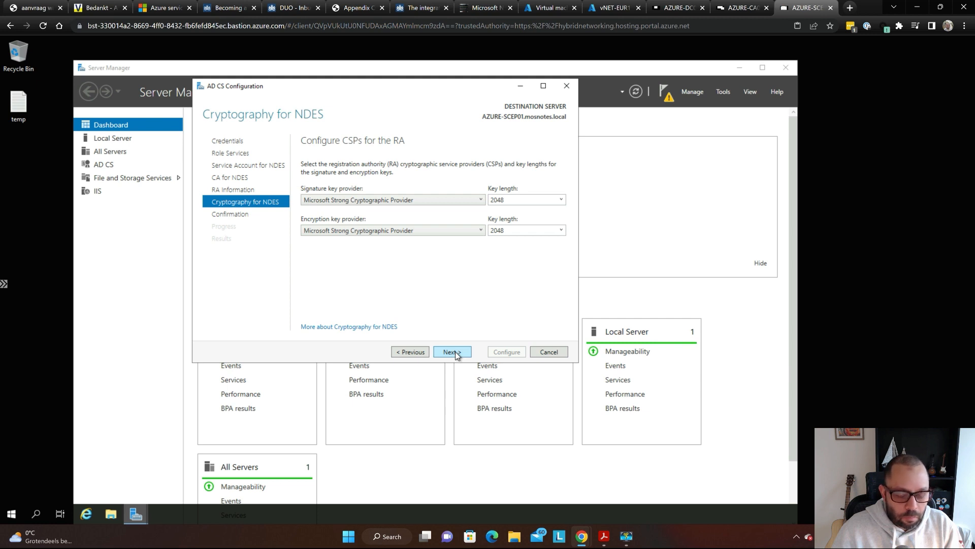
left_click(452, 352)
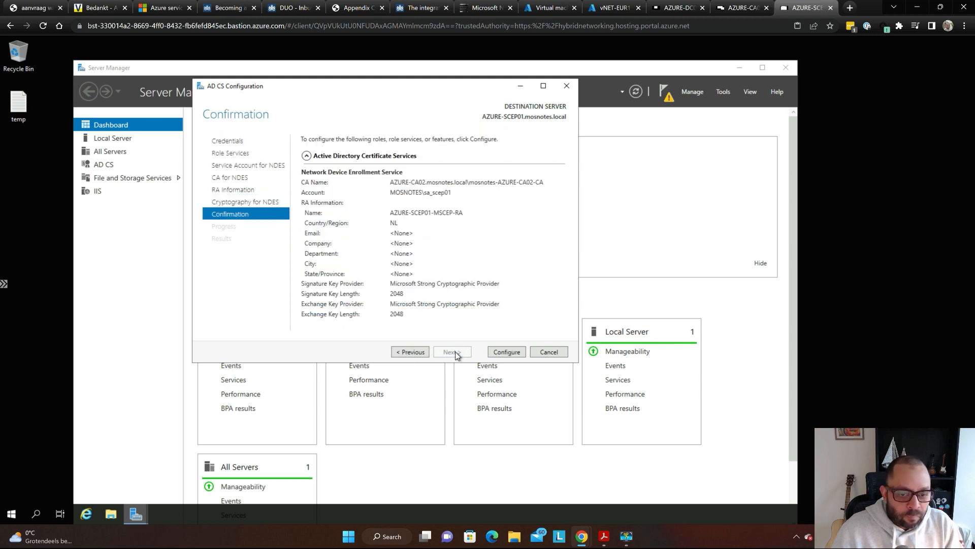
left_click(504, 355)
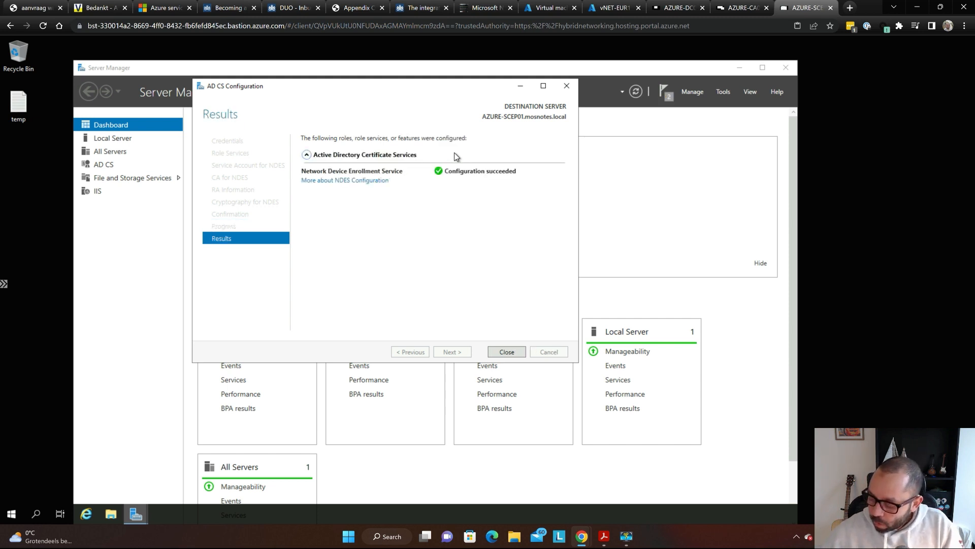
- Refresh Issued Certificates to show requests 16 and 17, widening the Certificate Template column
key("ctrl+shift+Tab")
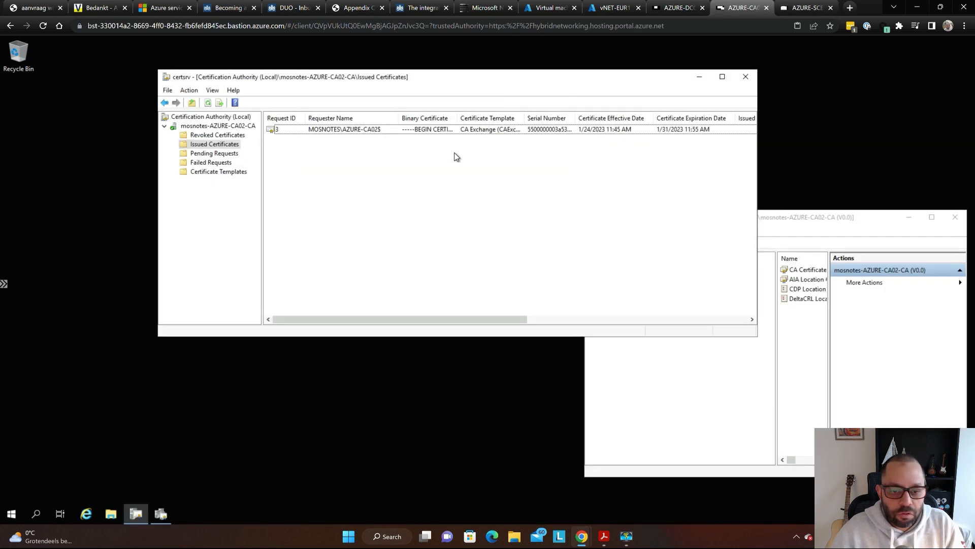
key("F5")
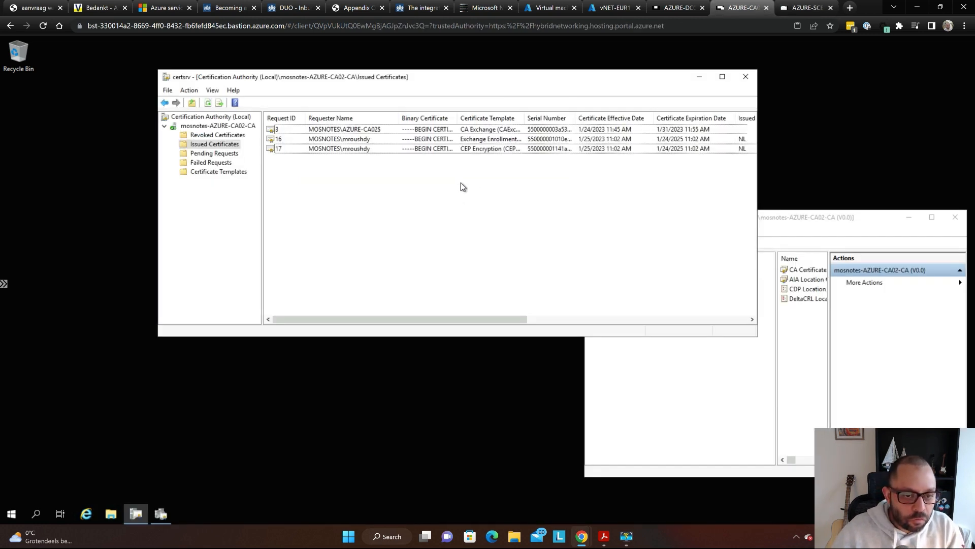
key("super+plus")
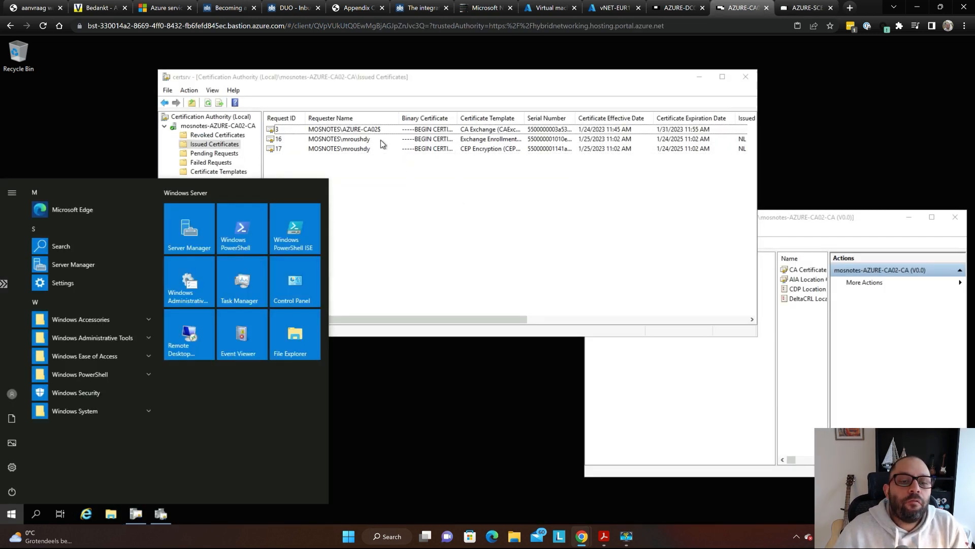
left_click(354, 183)
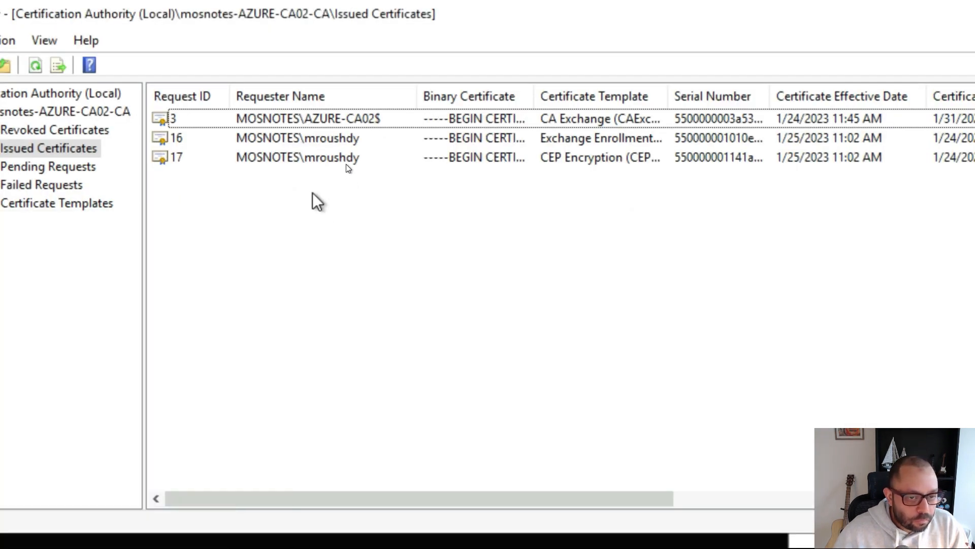
left_click(334, 139)
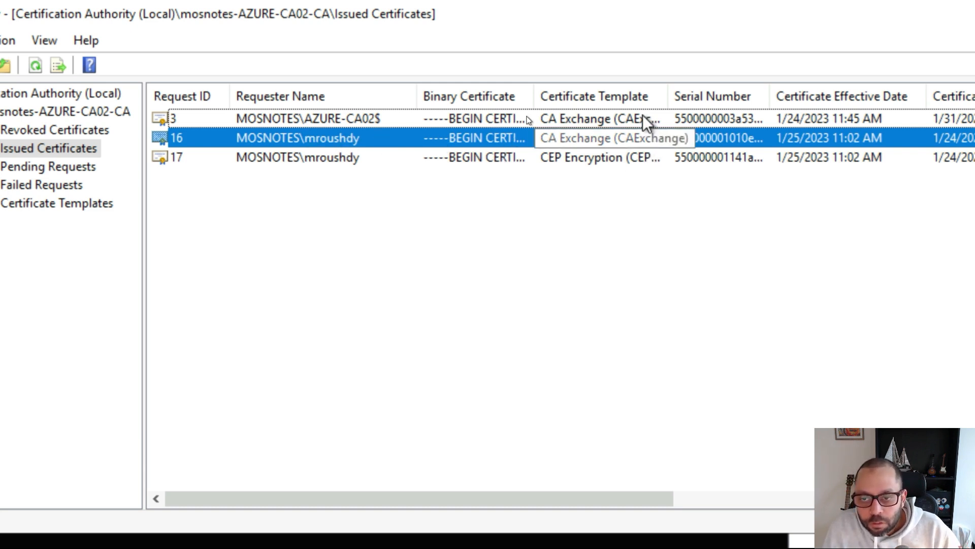
left_click_drag(663, 87, 724, 93)
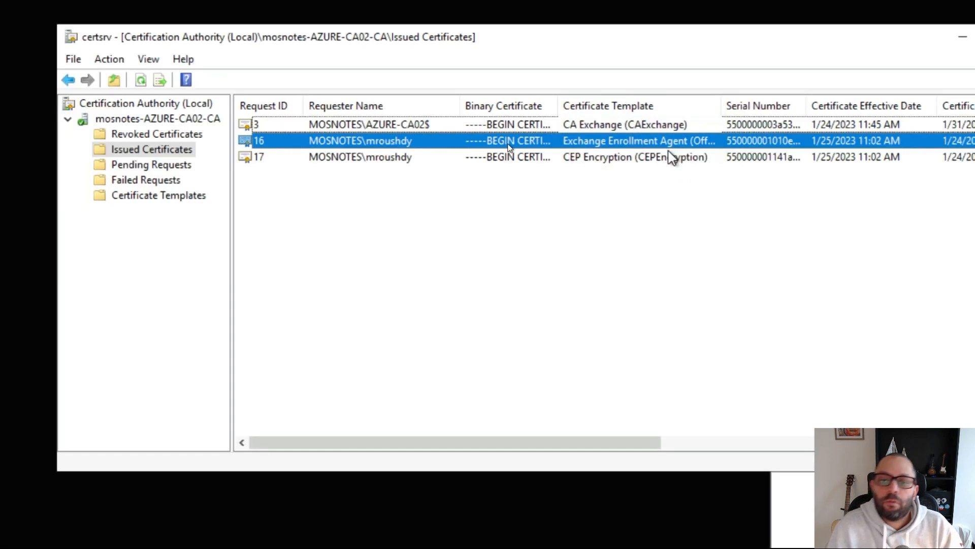
- Close the completed NDES configuration wizard on AZURE-SCEP01
key("super")
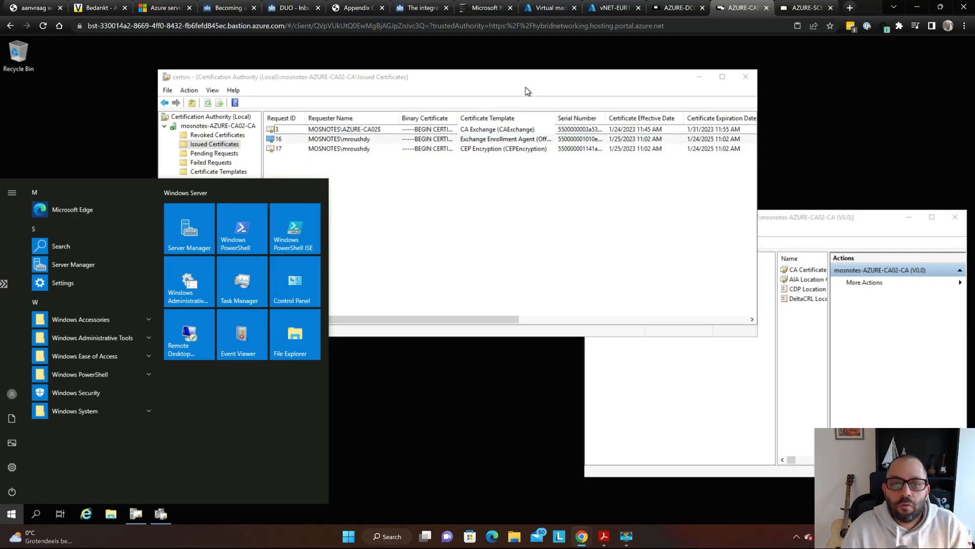
left_click(516, 77)
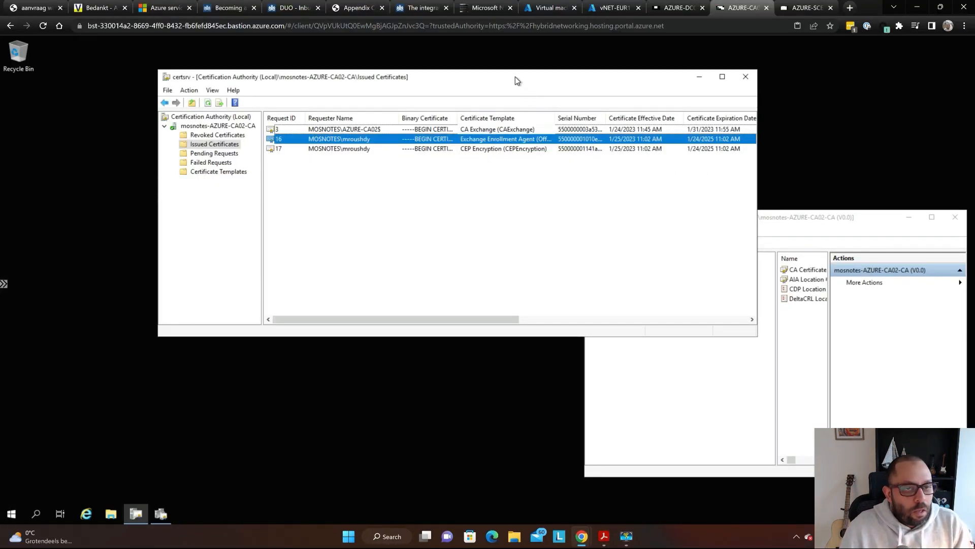
key("ctrl+Tab")
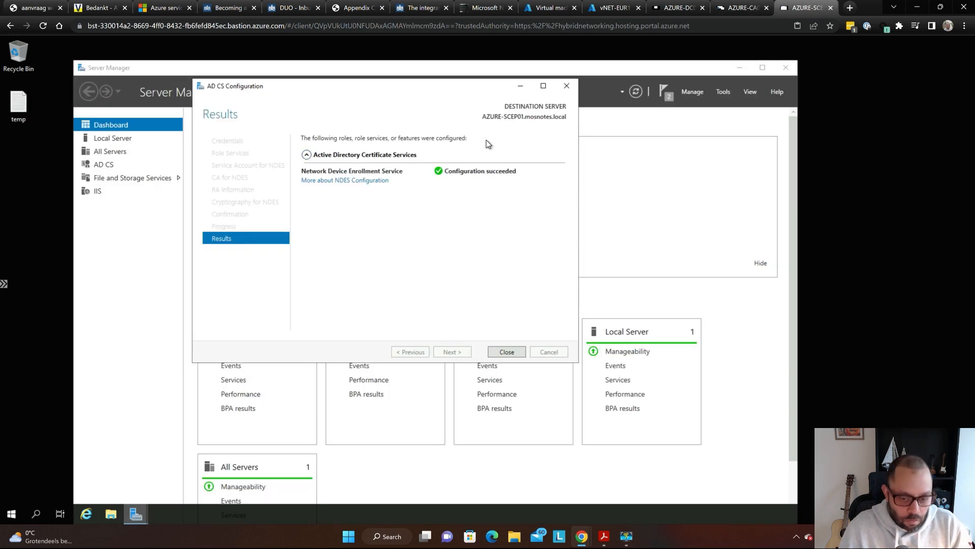
left_click(513, 350)
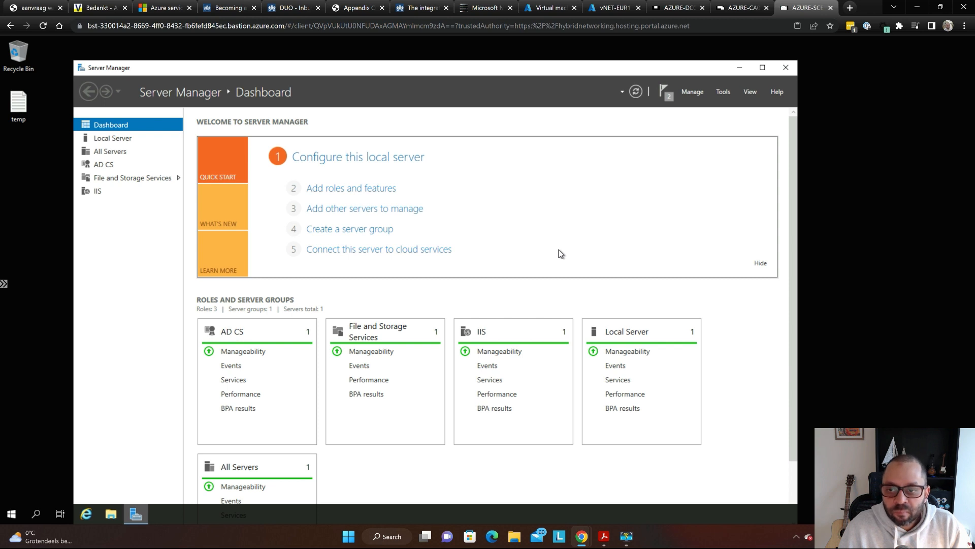
- Check notifications confirming AD CS configuration completed, then close Server Manager
key("super+plus")
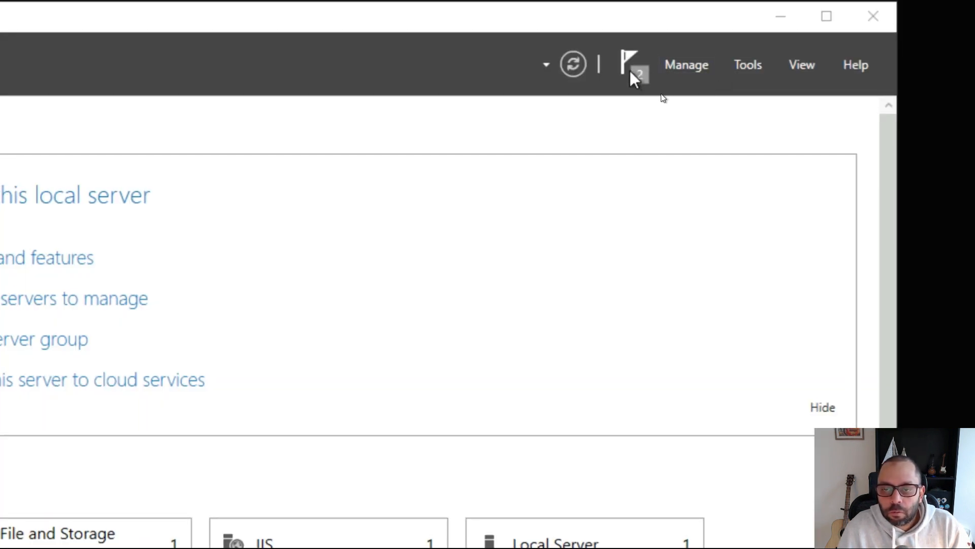
left_click(630, 71)
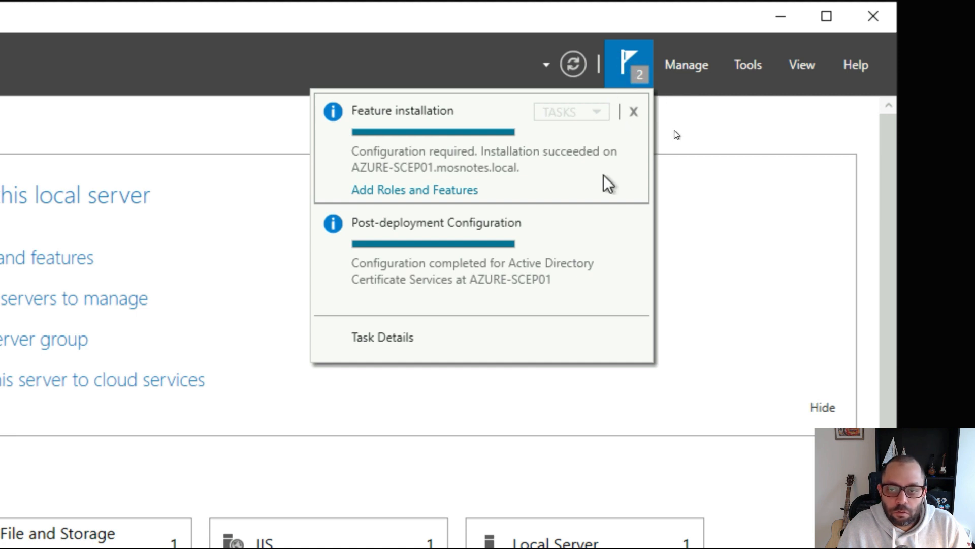
left_click(711, 23)
key("super+Escape")
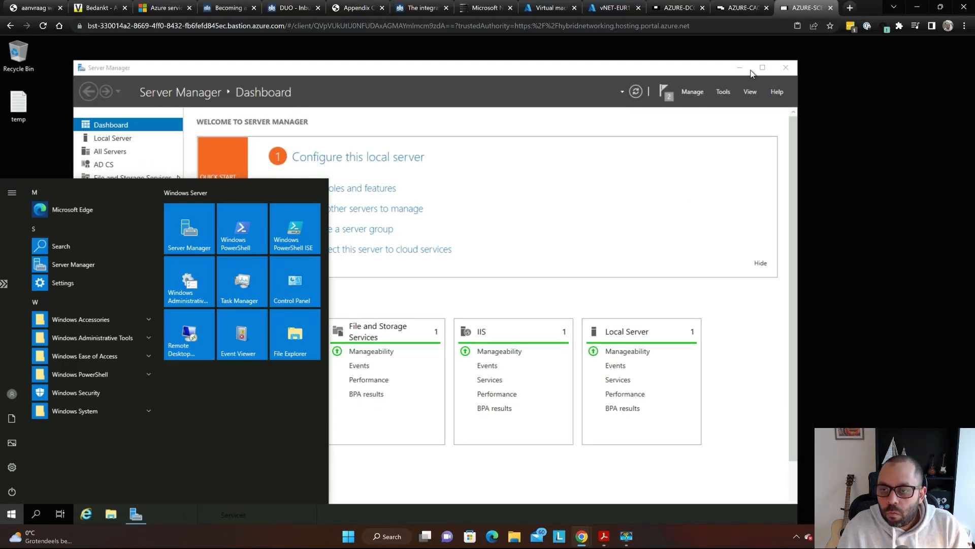
left_click(782, 68)
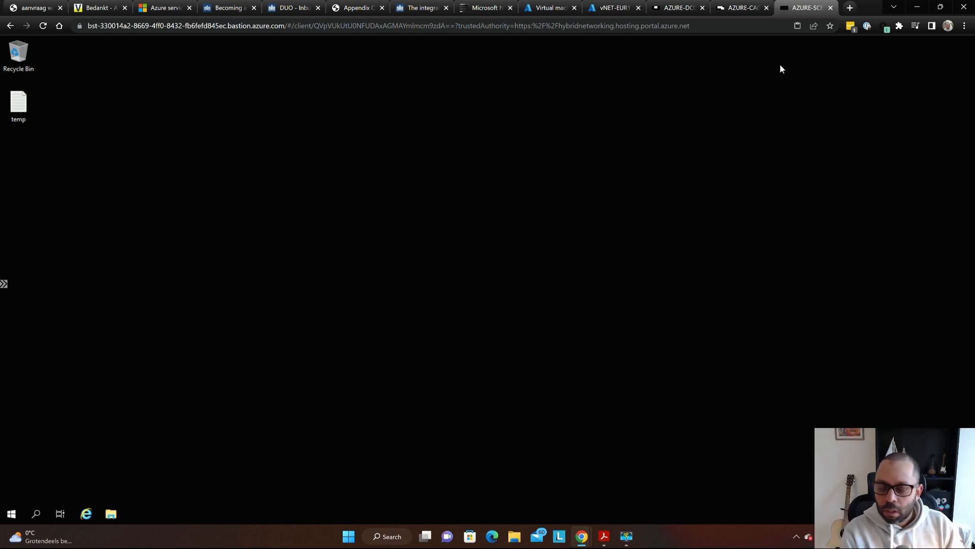
- Bring up the SCEP installation guide PDF from the open windows
key("super+Tab")
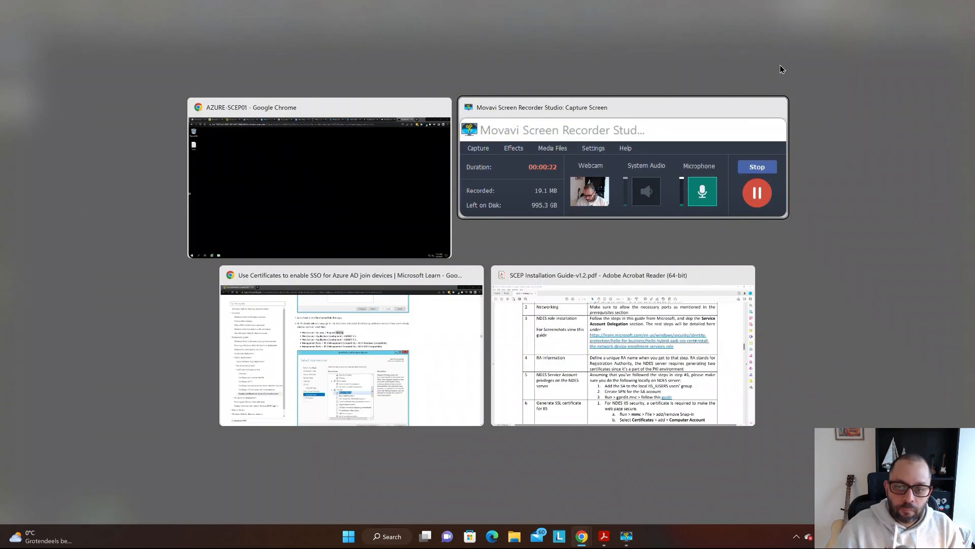
left_click(392, 311)
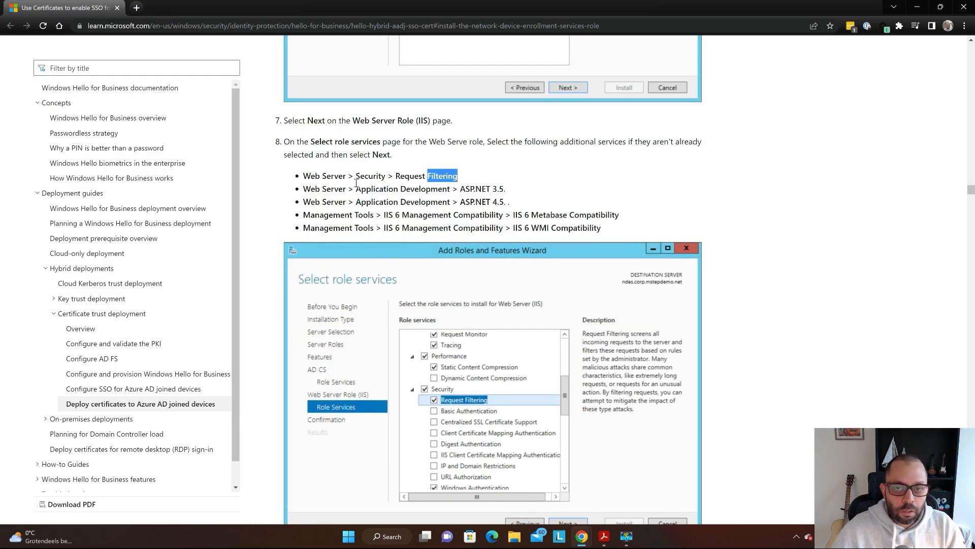
key("super+Tab")
left_click(620, 340)
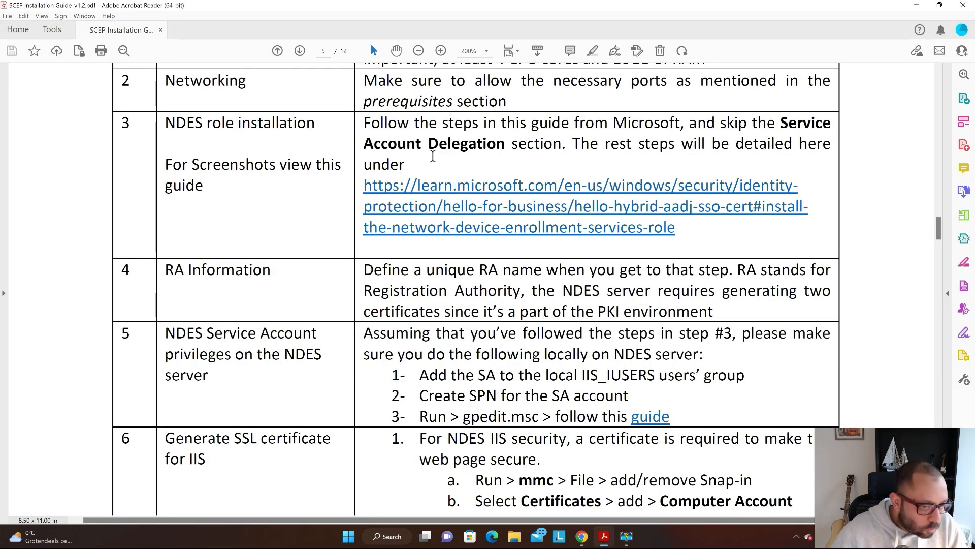
- Read the guide's RA Information and IIS_IUSERS steps, then return to the remote desktop
scroll(433, 156, "down", 3)
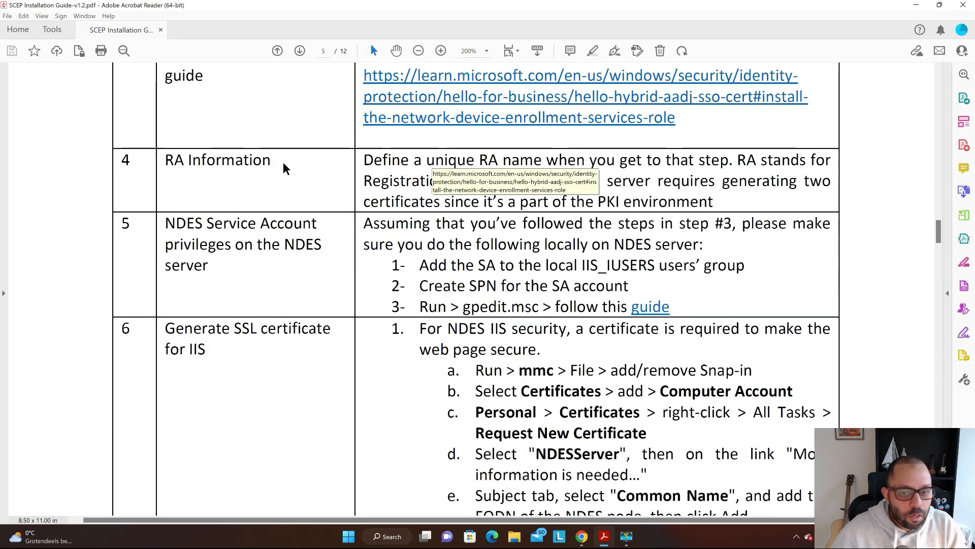
left_click_drag(478, 161, 714, 203)
left_click(290, 183)
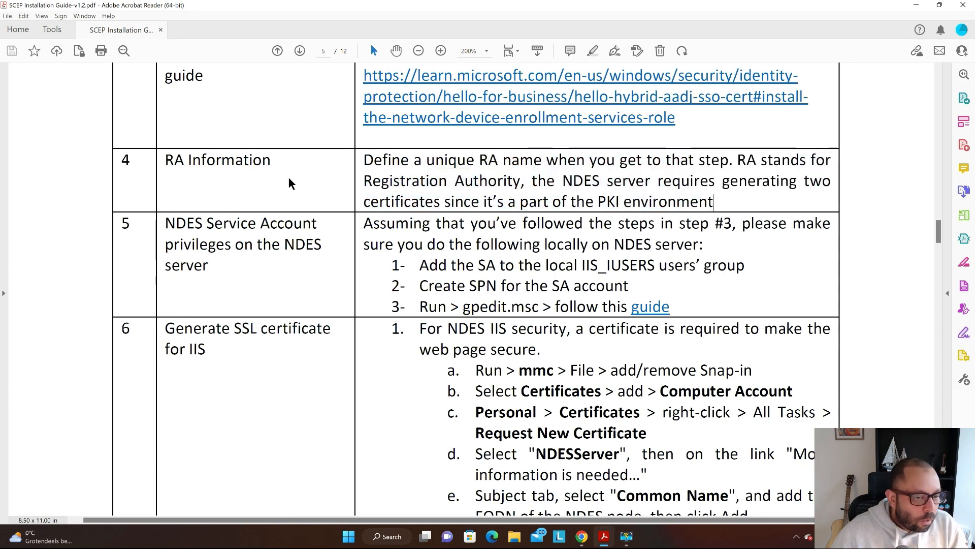
scroll(290, 183, "down", 3)
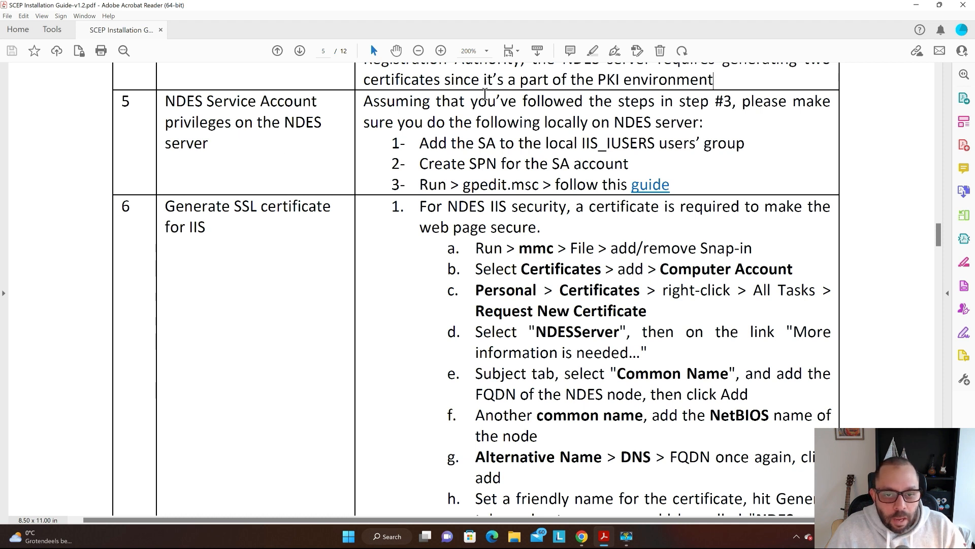
left_click_drag(475, 143, 628, 146)
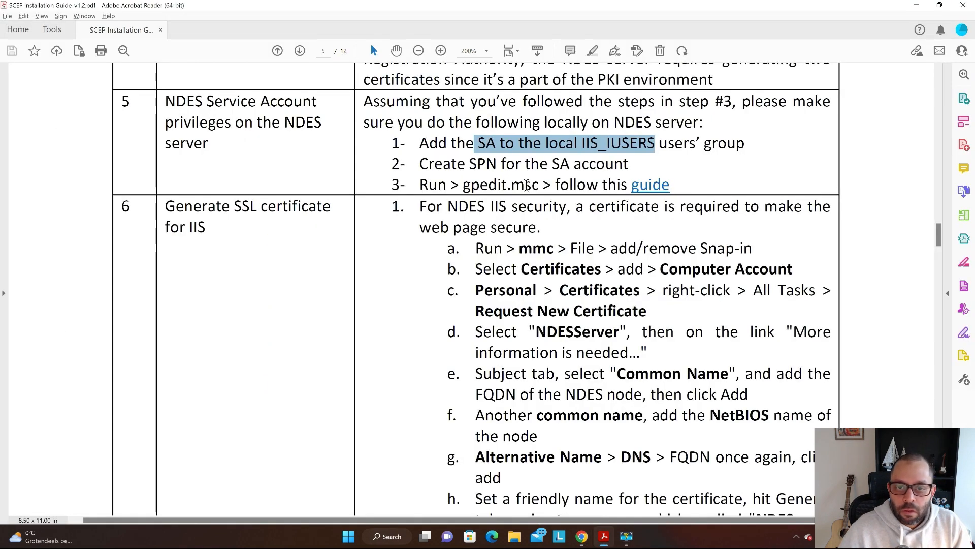
key("alt+Tab")
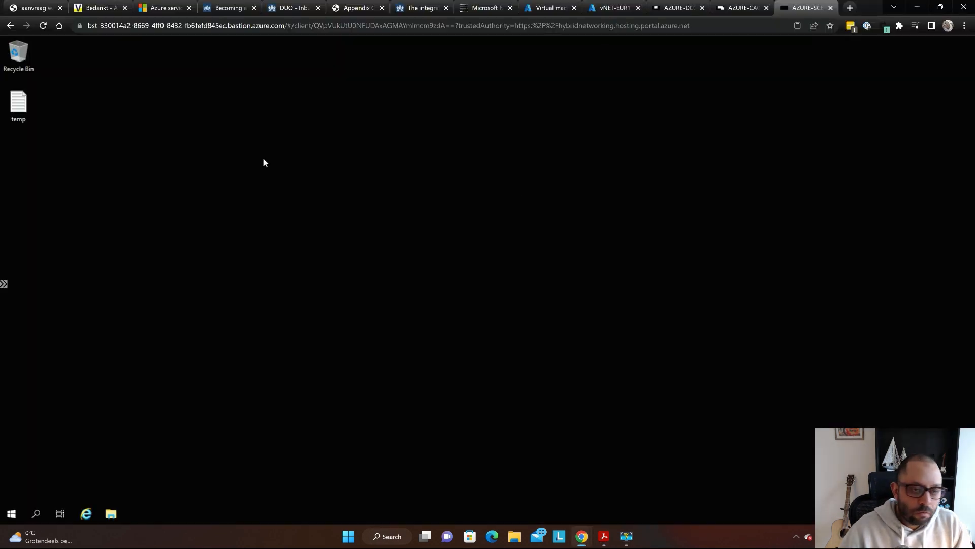
- Open Computer Management and the IIS_IUSRS group's properties under Local Users and Groups > Groups
right_click(4, 517)
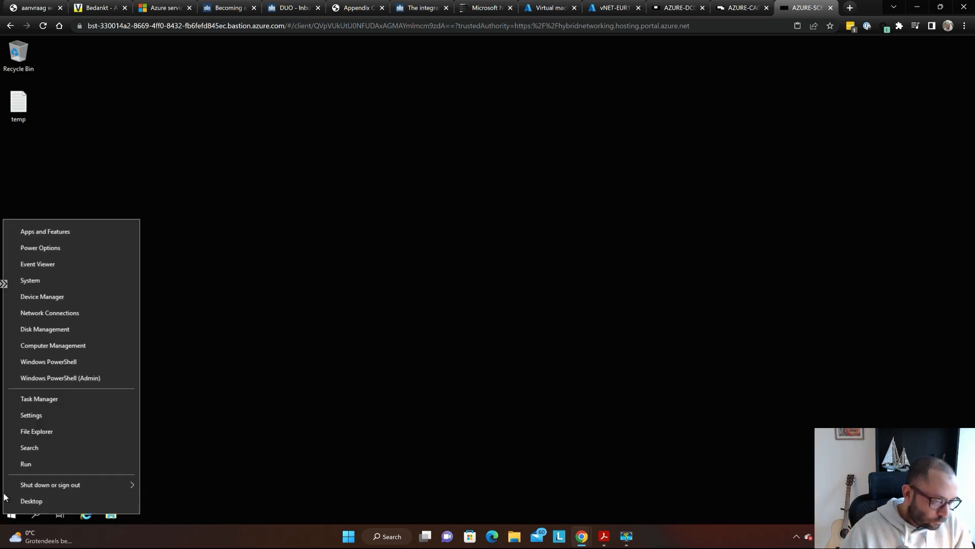
left_click(29, 398)
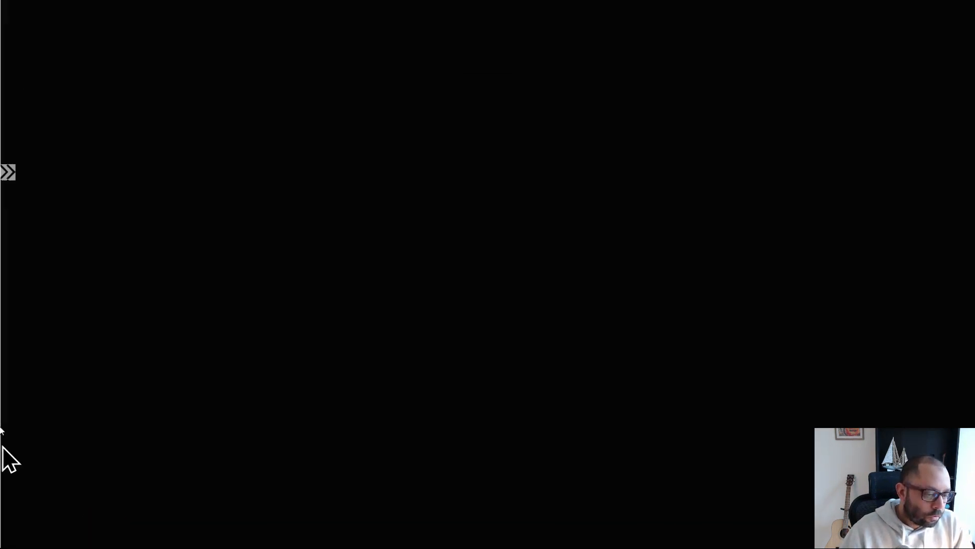
right_click(25, 496)
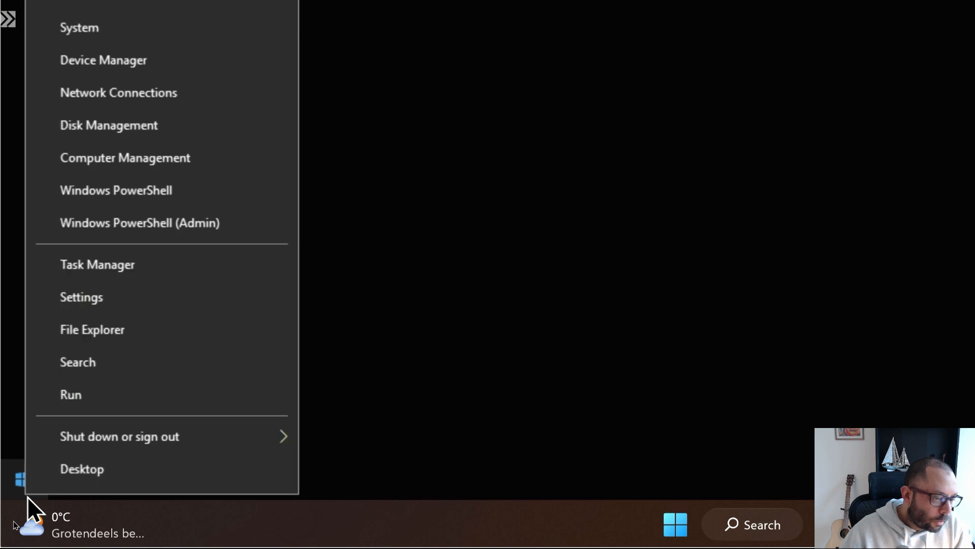
left_click(168, 162)
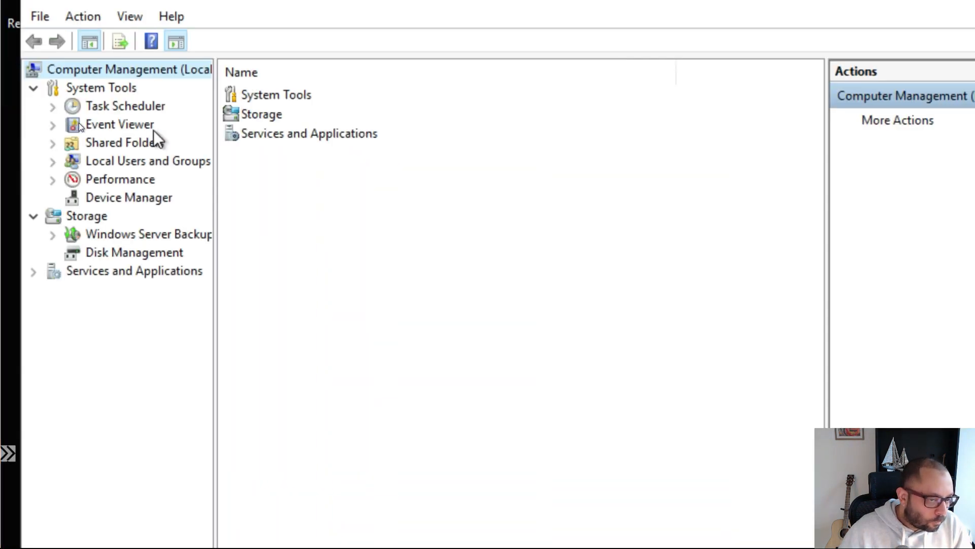
double_click(154, 166)
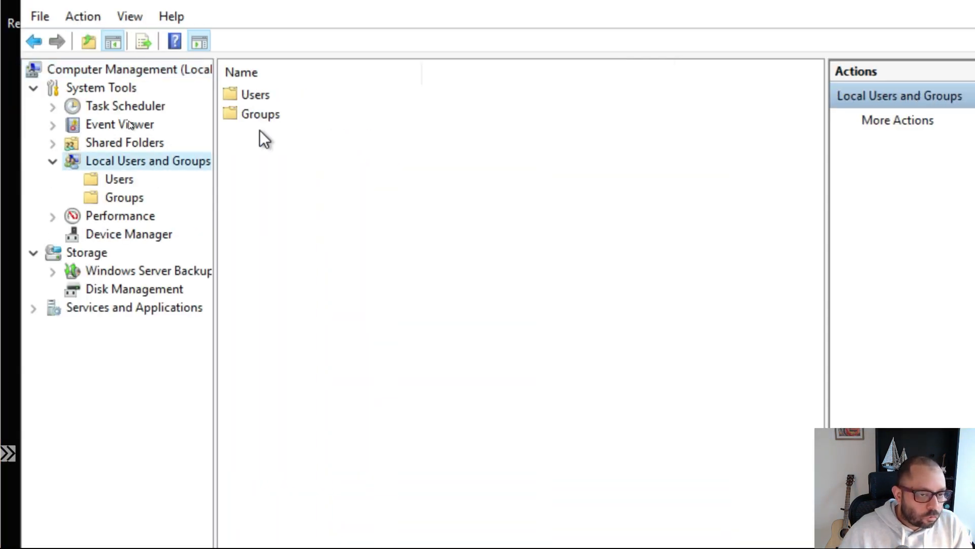
double_click(255, 119)
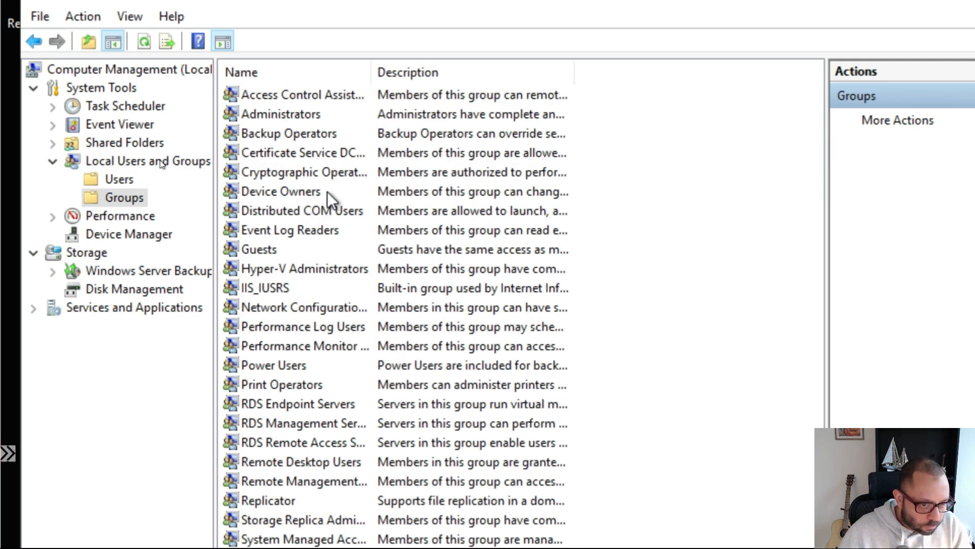
left_click(312, 205)
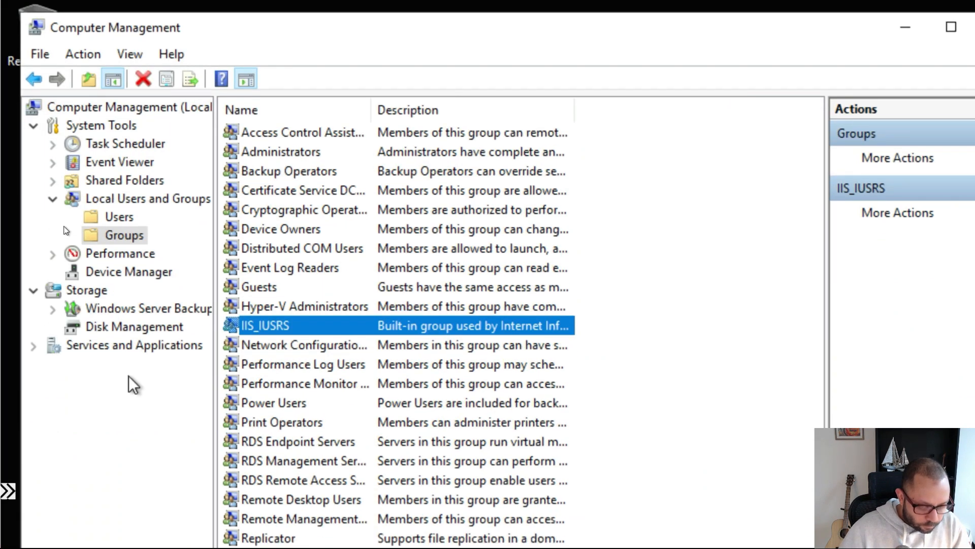
key("Return")
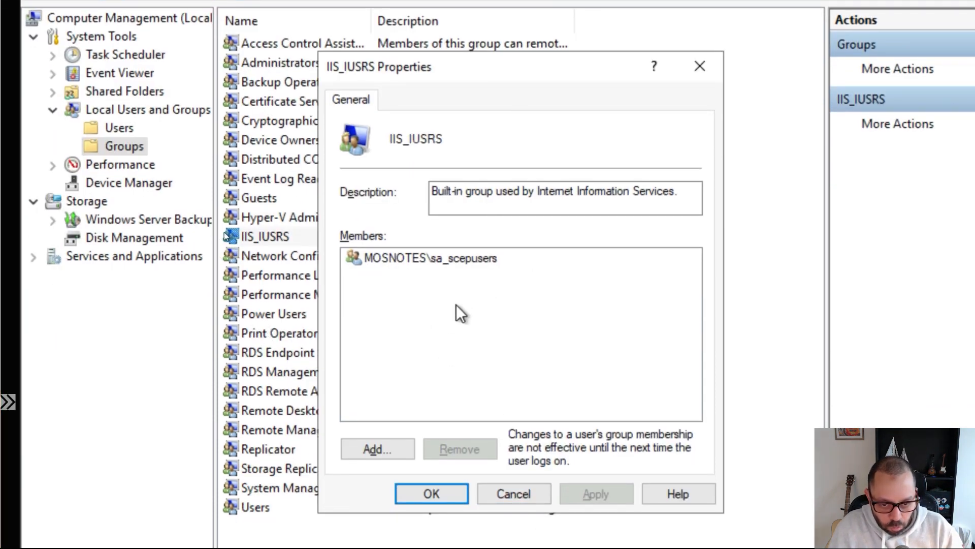
- Verify the domain SCEP service account is the IIS_IUSRS group's only member
left_click(434, 260)
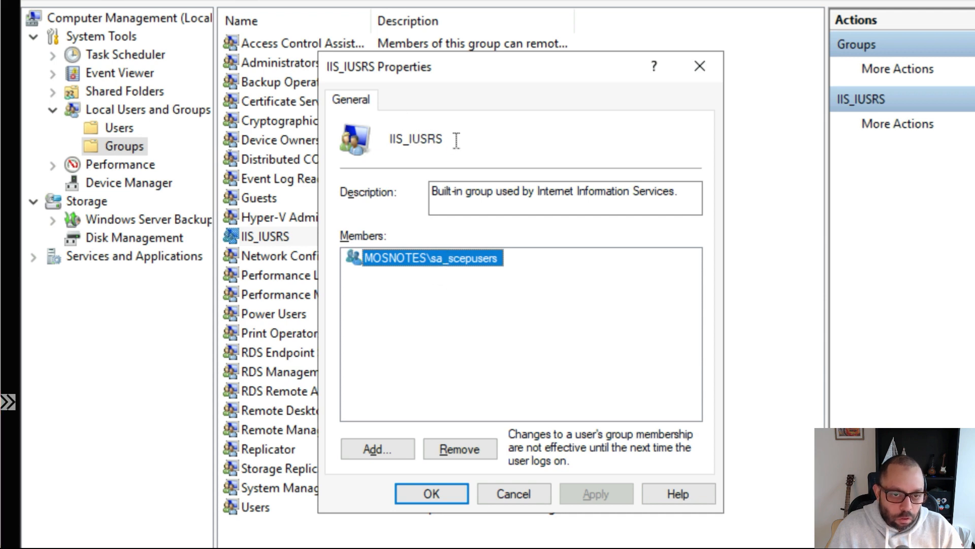
left_click_drag(459, 144, 404, 144)
key("super")
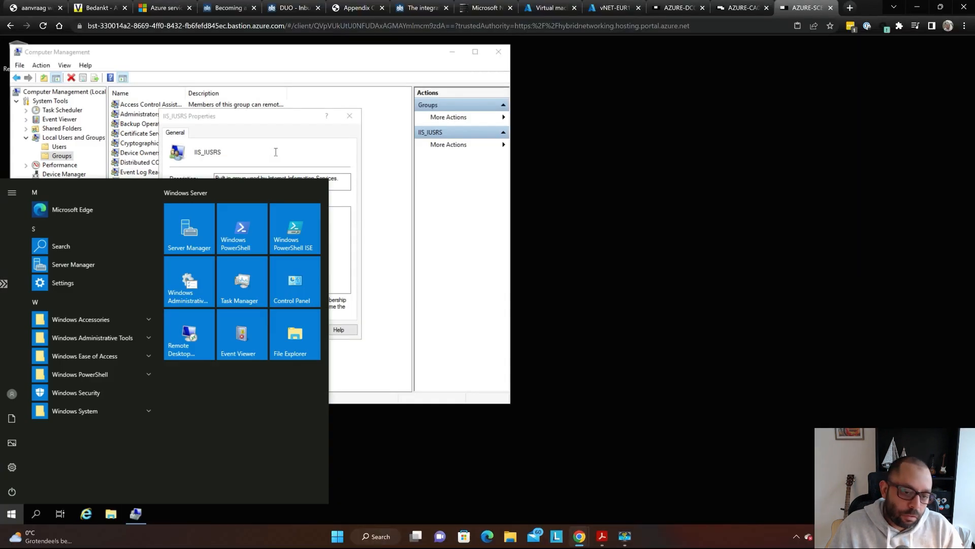
left_click(275, 136)
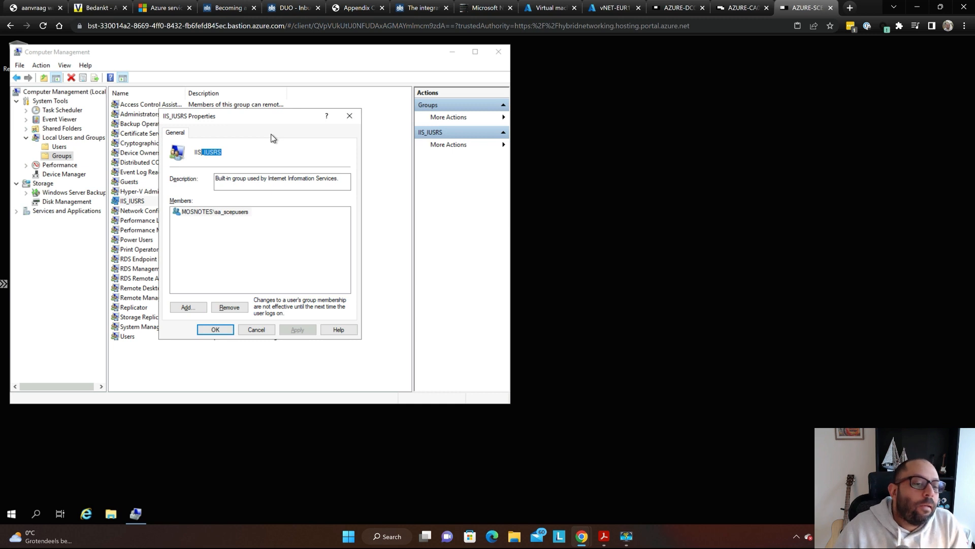
left_click_drag(270, 117, 409, 95)
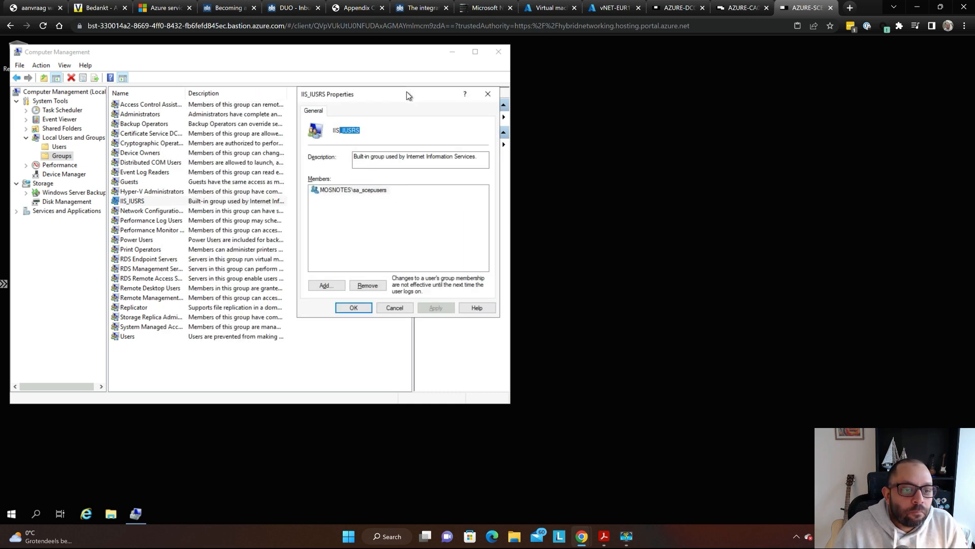
left_click(426, 130)
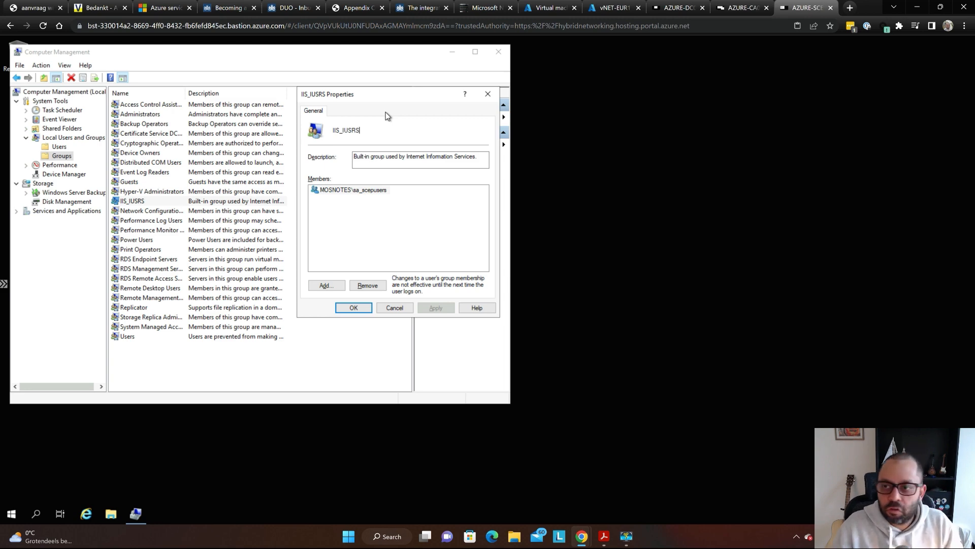
key("alt+Tab")
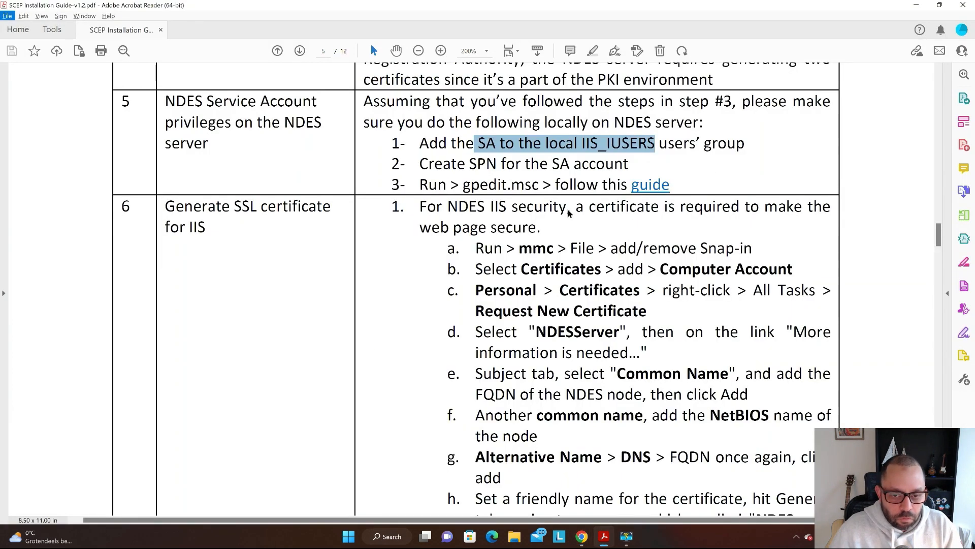
- Bring the Microsoft Learn article forward and scroll down through its NDES SPN registration section
key("alt+Tab")
left_click(348, 396)
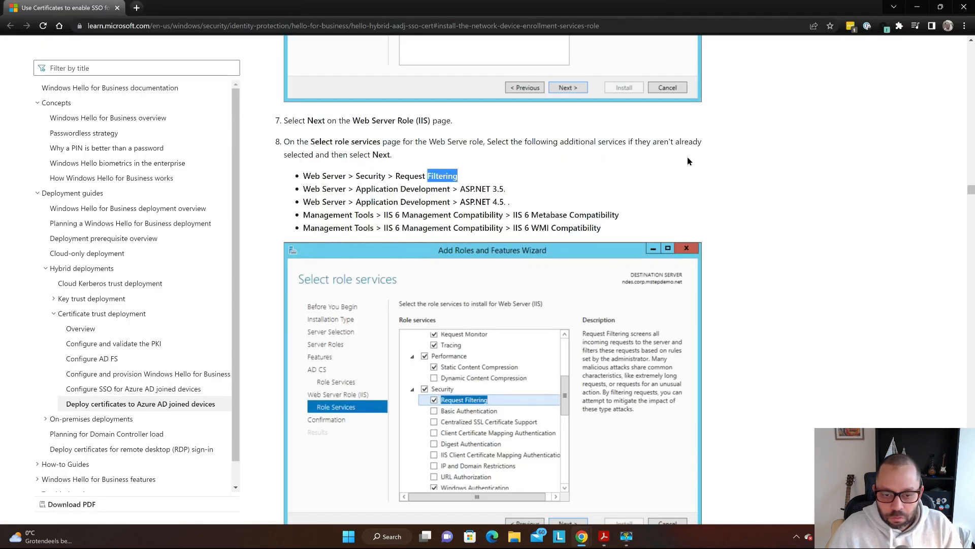
left_click(548, 146)
scroll(548, 145, "down", 15)
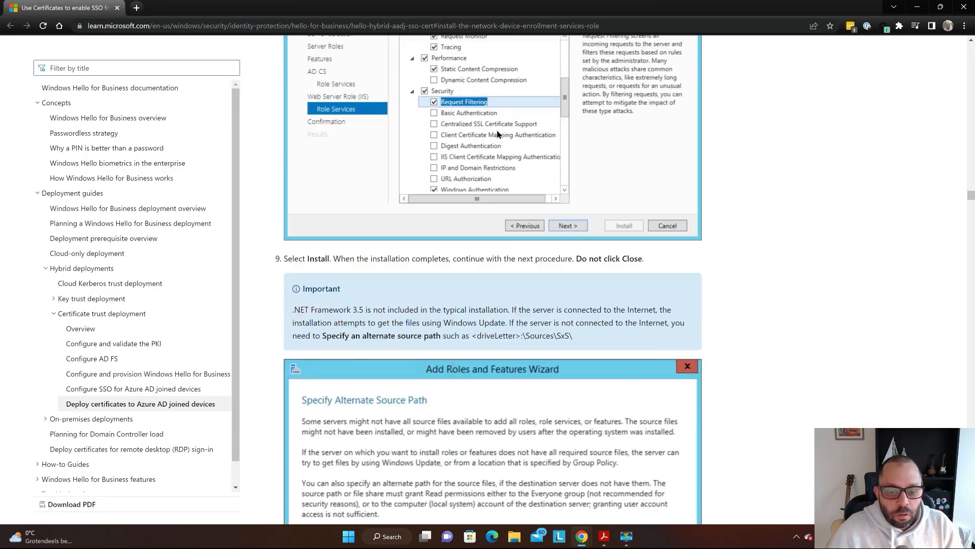
scroll(479, 148, "down", 4)
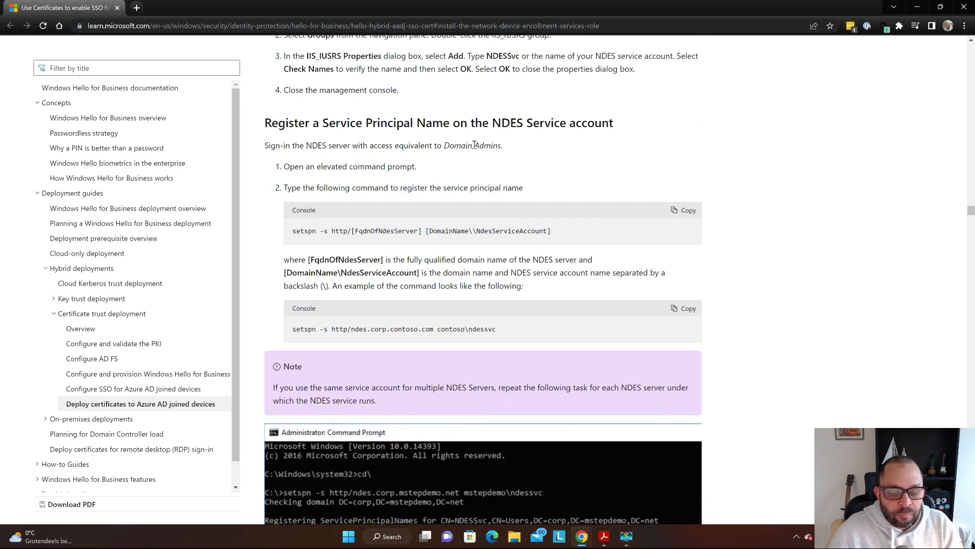
scroll(474, 146, "down", 18)
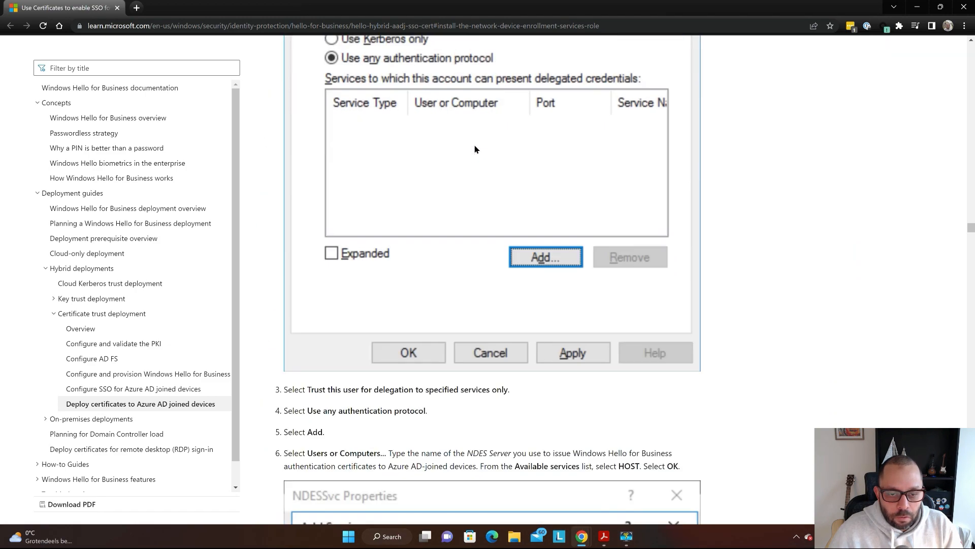
scroll(475, 149, "down", 18)
scroll(475, 149, "down", 20)
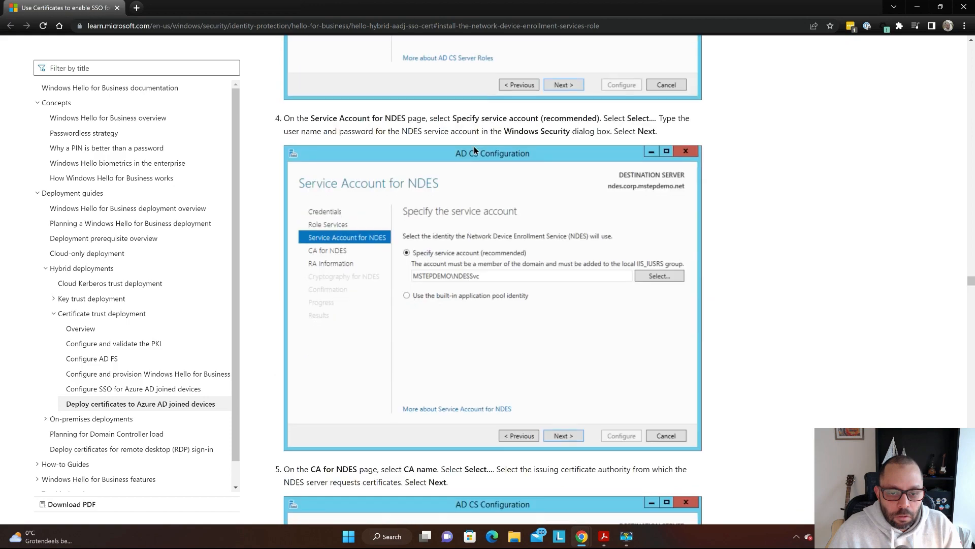
scroll(474, 150, "down", 20)
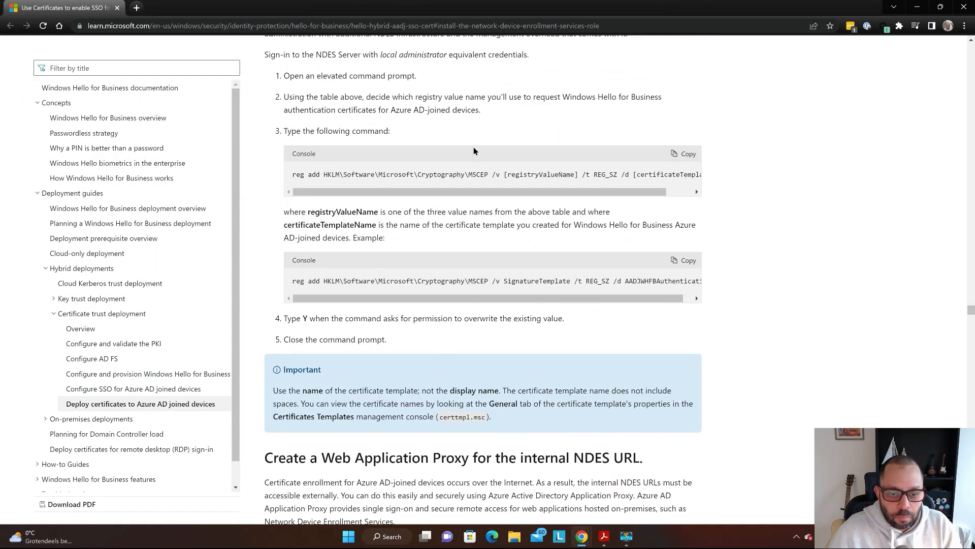
- Scroll back up through the service user rights Group Policy steps, then return to the SCEP PDF
scroll(474, 151, "up", 20)
scroll(513, 183, "down", 20)
scroll(526, 193, "up", 10)
scroll(528, 200, "up", 20)
scroll(544, 218, "up", 20)
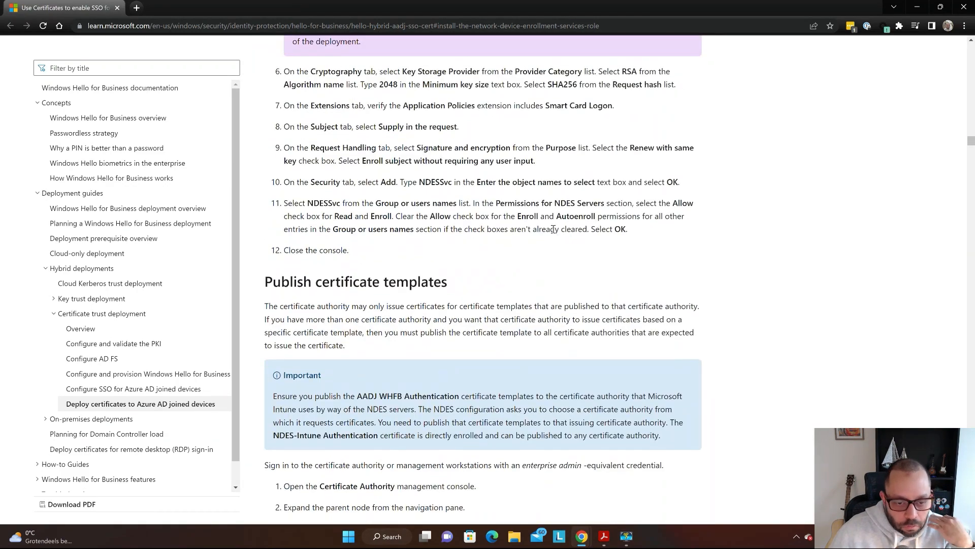
scroll(553, 230, "up", 9)
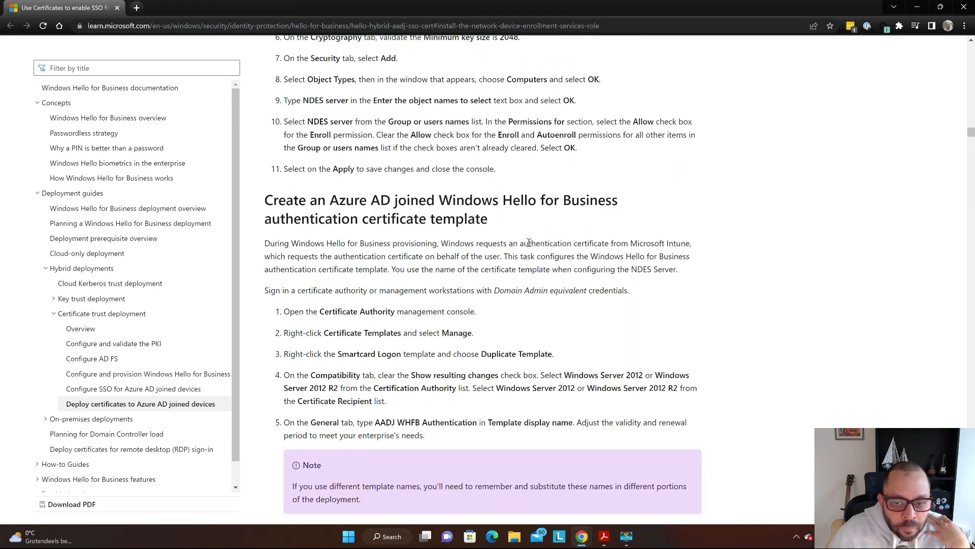
scroll(528, 242, "up", 15)
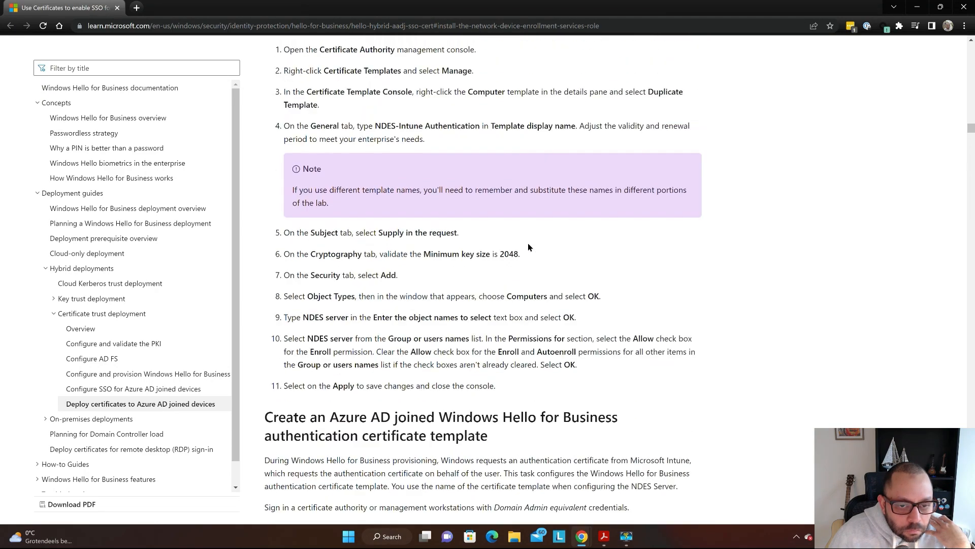
scroll(527, 254, "up", 5)
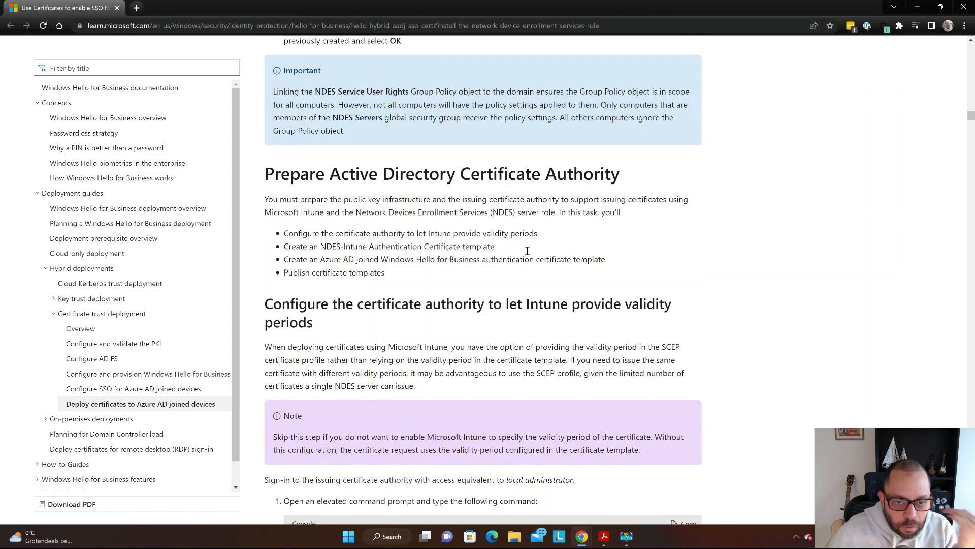
scroll(527, 254, "up", 8)
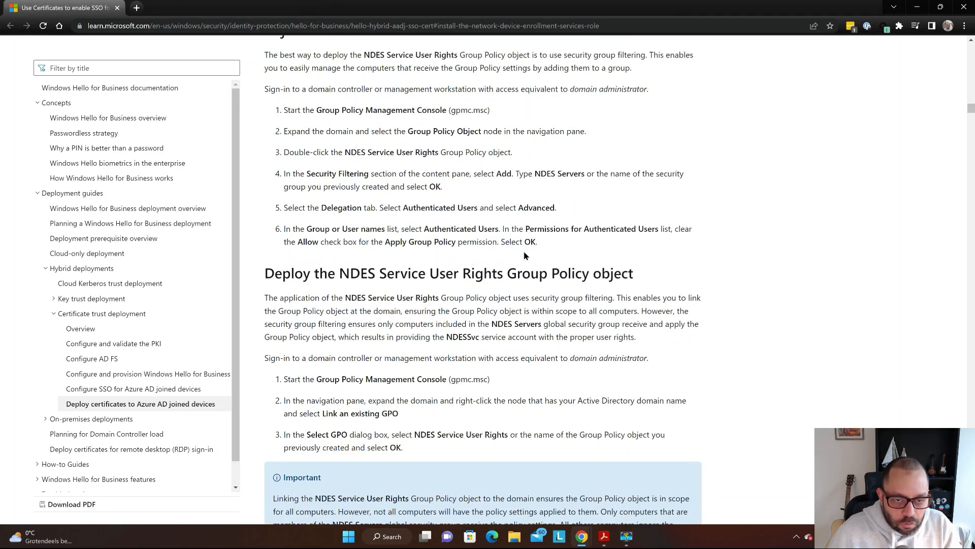
key("alt+Tab")
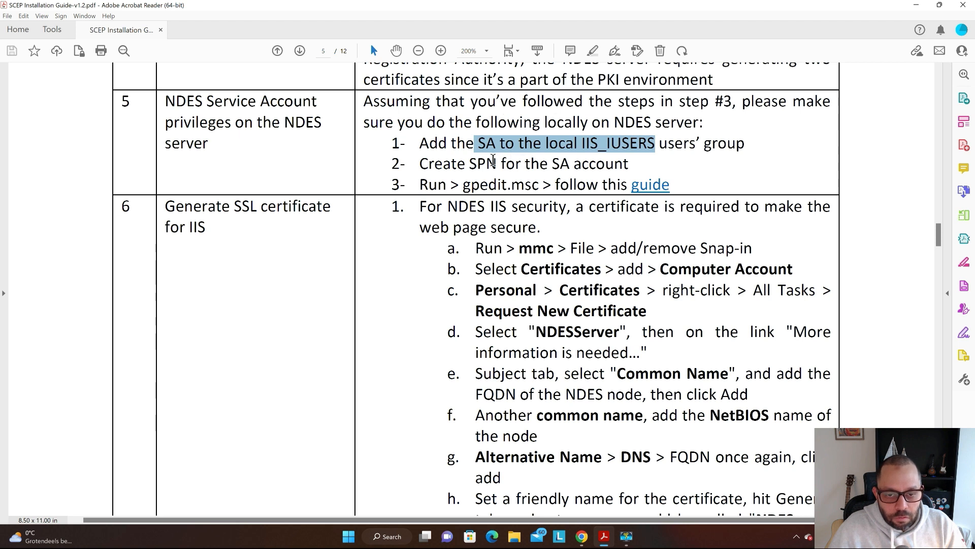
- Highlight 'SPN' in the guide's Create SPN step and find the SPN section on the Learn page
left_click_drag(477, 161, 493, 160)
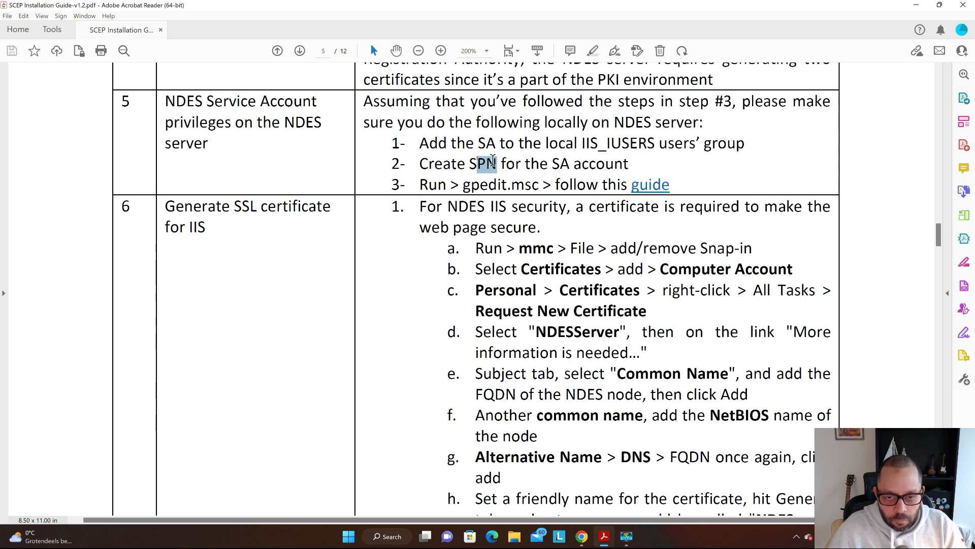
left_click(482, 162)
left_click_drag(469, 163, 498, 163)
key("alt+Tab")
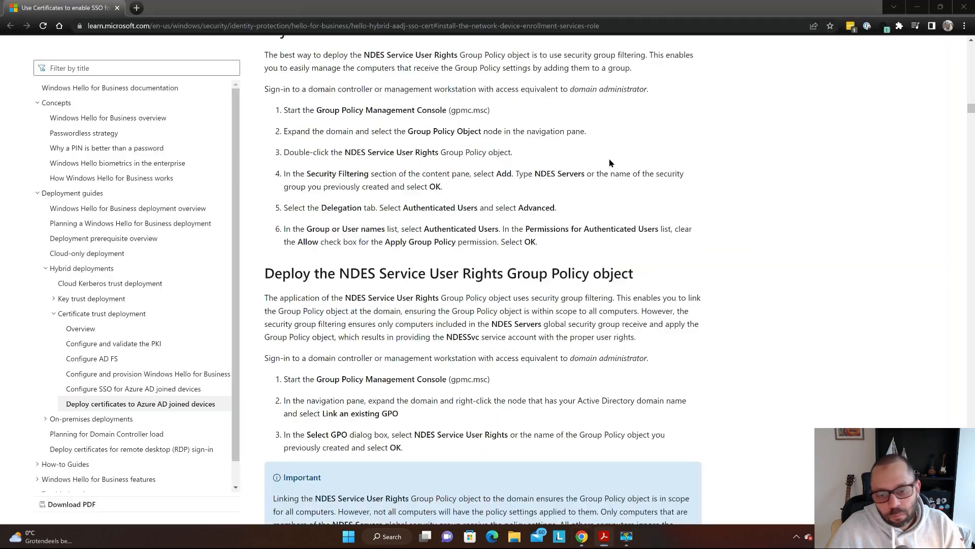
scroll(525, 186, "down", 16)
scroll(525, 191, "down", 5)
key("ctrl+f")
type("spn")
key("Return")
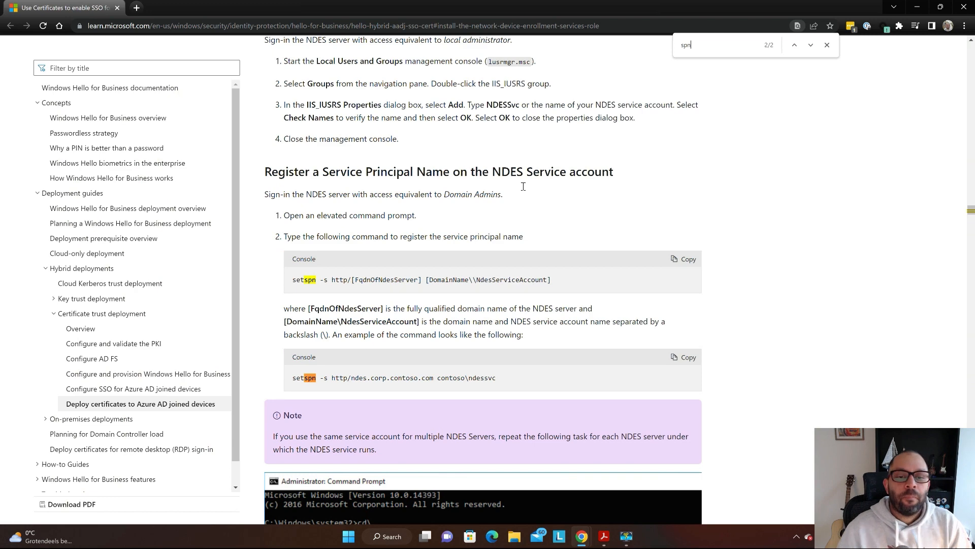
- Recheck the PDF step, then select the generic setspn command line in the Learn article
key("alt+Tab")
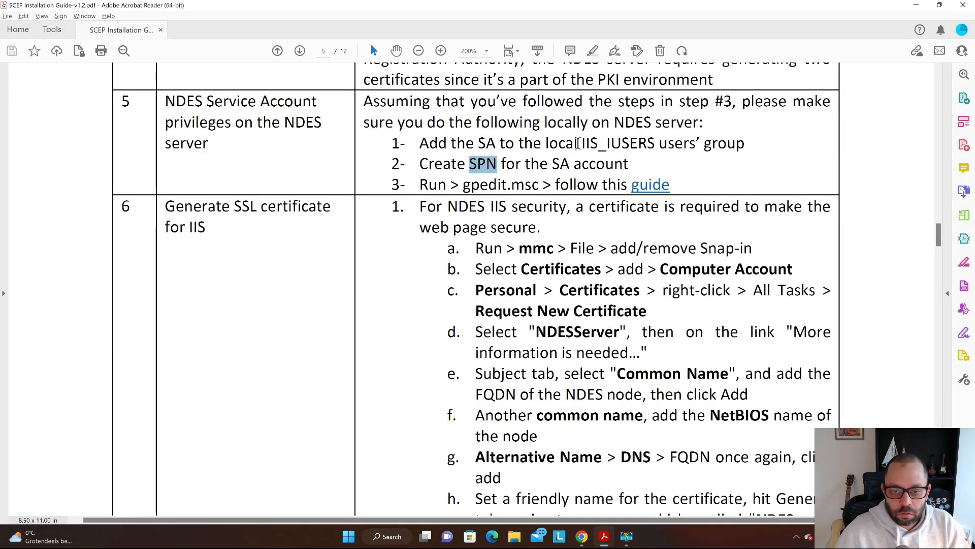
scroll(584, 117, "up", 3)
scroll(586, 158, "up", 1)
key("alt+Tab")
scroll(444, 173, "down", 3)
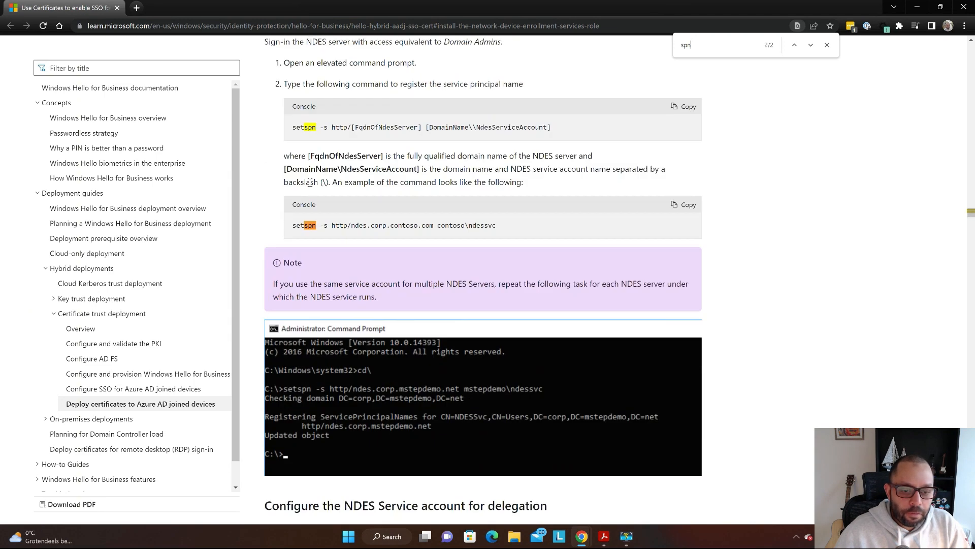
scroll(307, 187, "up", 1)
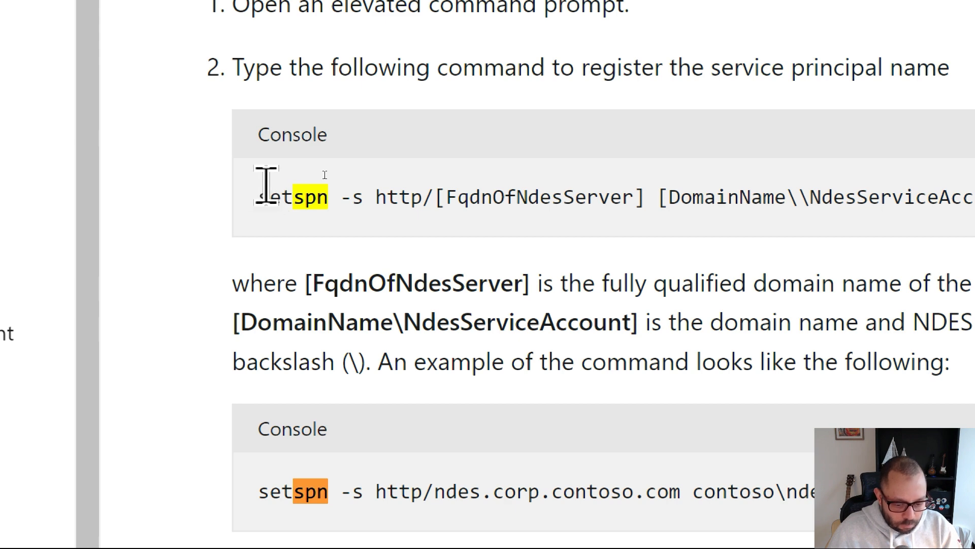
left_click_drag(260, 197, 424, 198)
left_click_drag(790, 211, 974, 221)
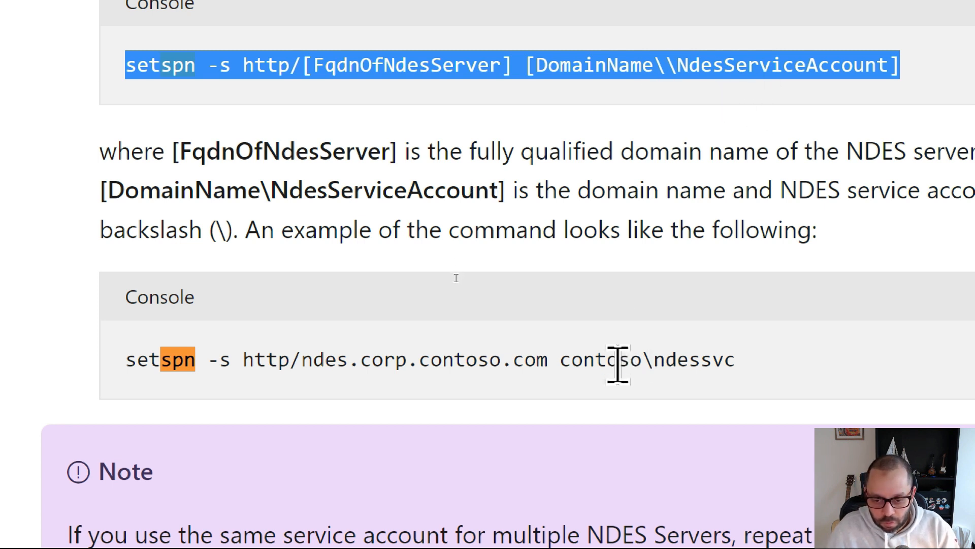
- Turn off screen magnification and return to the AZURE-SCEP01 remote session
key("super+Escape")
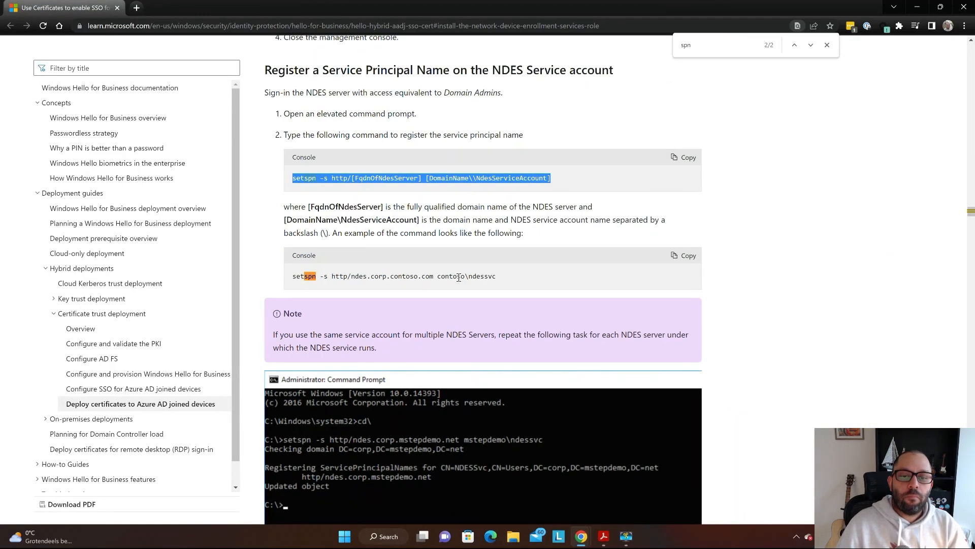
key("alt+Tab")
key("alt+Tab")
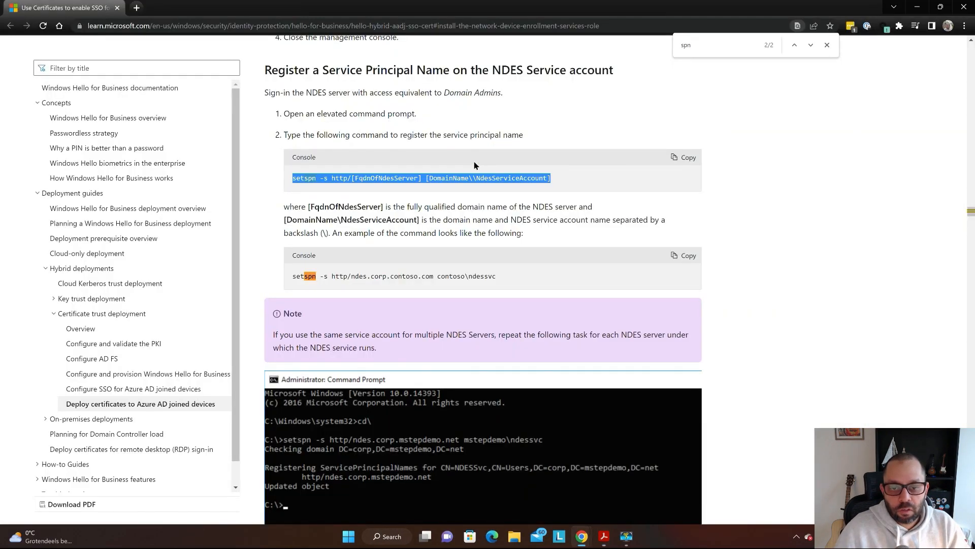
key("alt+Tab")
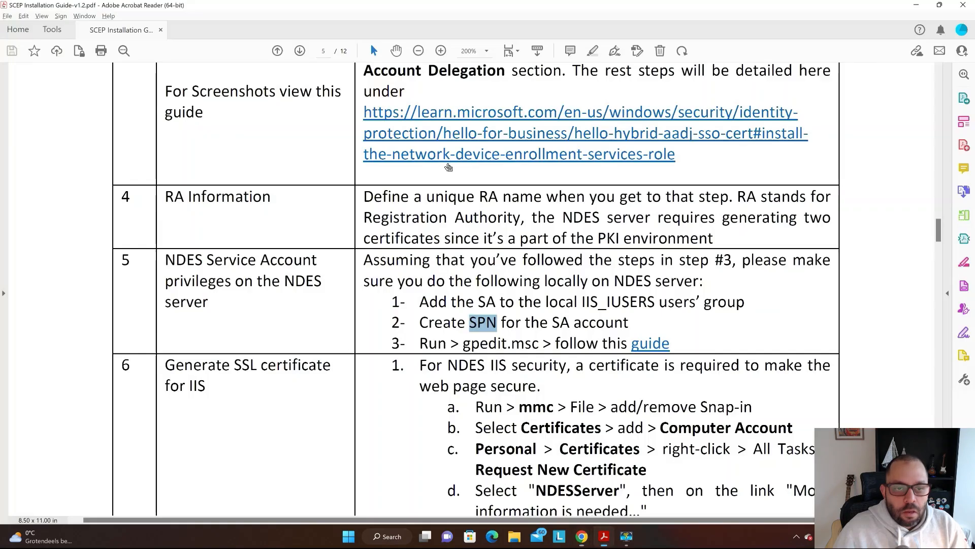
key("alt+Tab")
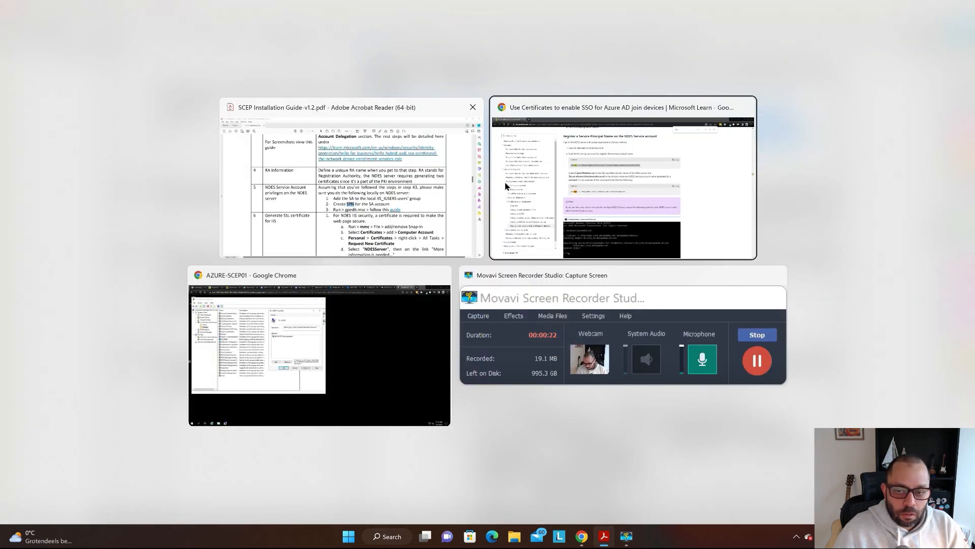
left_click(563, 189)
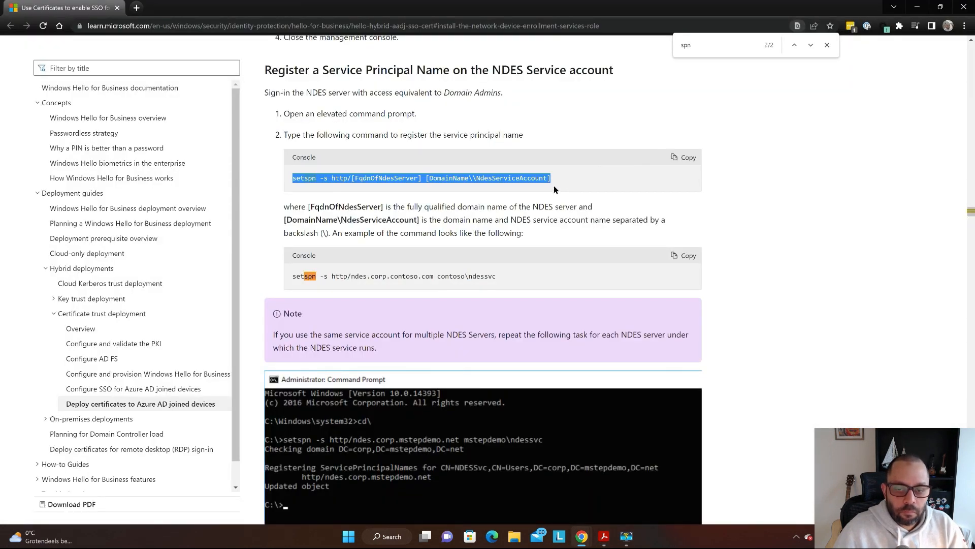
key("alt+Tab")
left_click(393, 308)
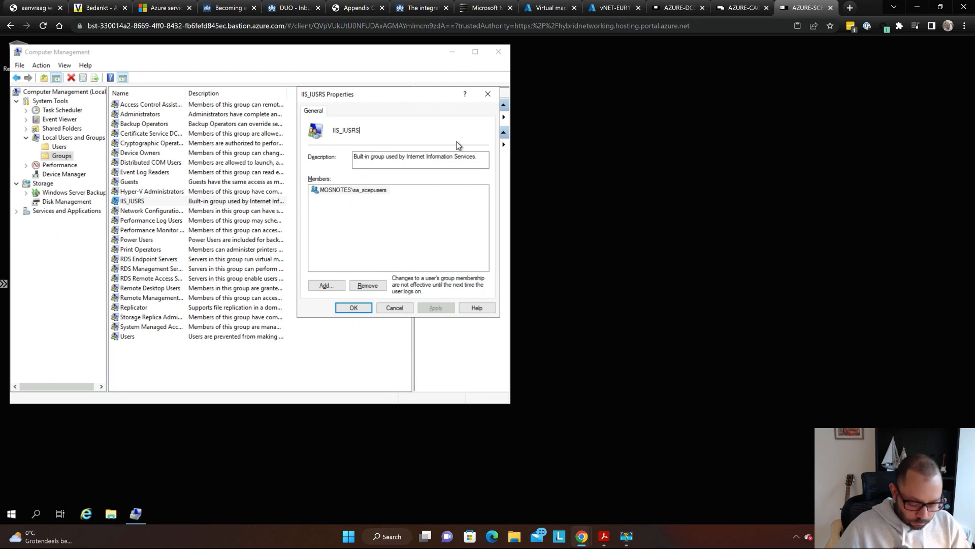
- Launch Notepad on the server and paste the generic setspn command into a new note
key("super")
type("notepad++")
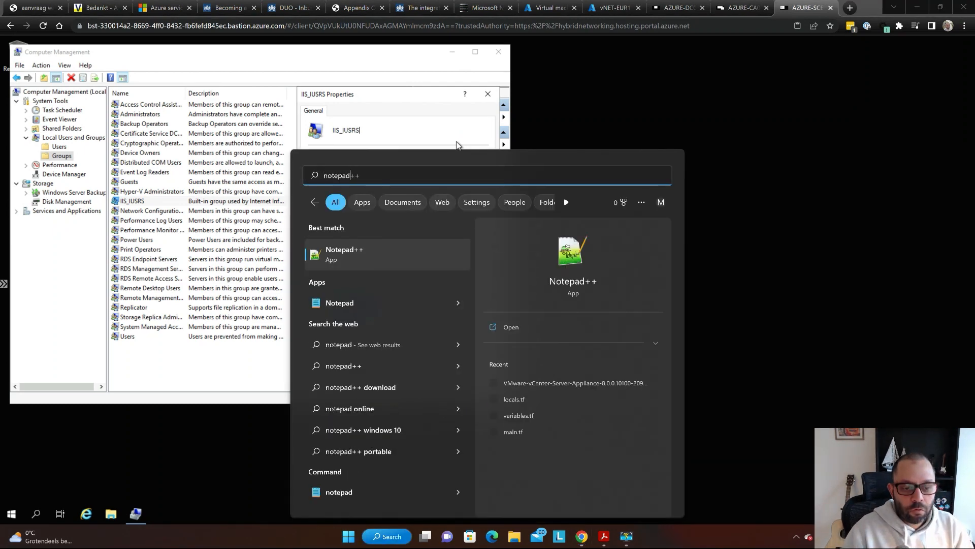
key("Return")
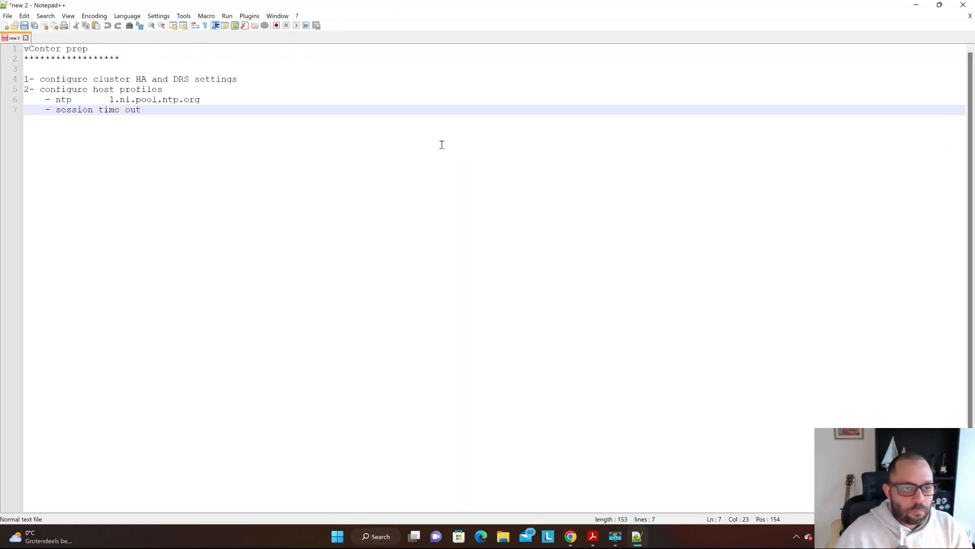
key("alt+Tab")
key("super")
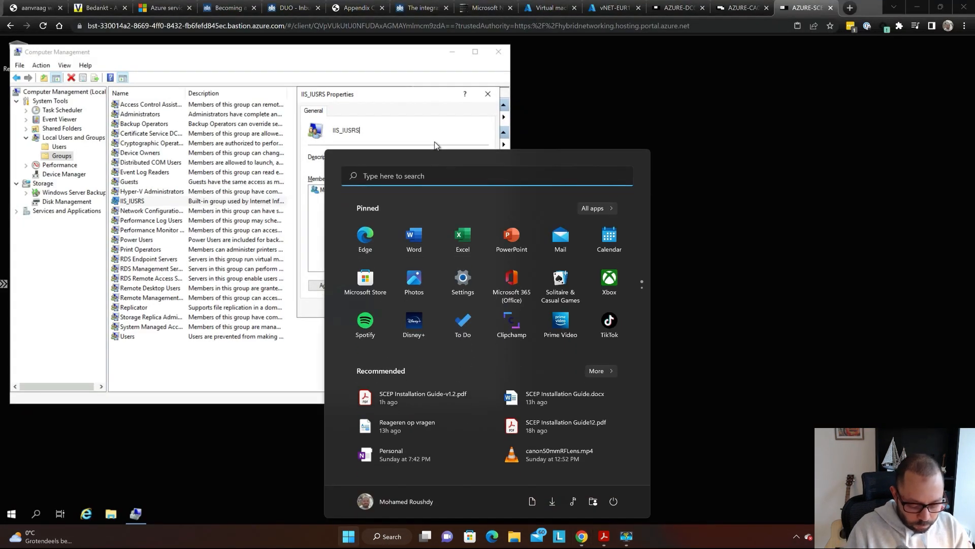
type("notp")
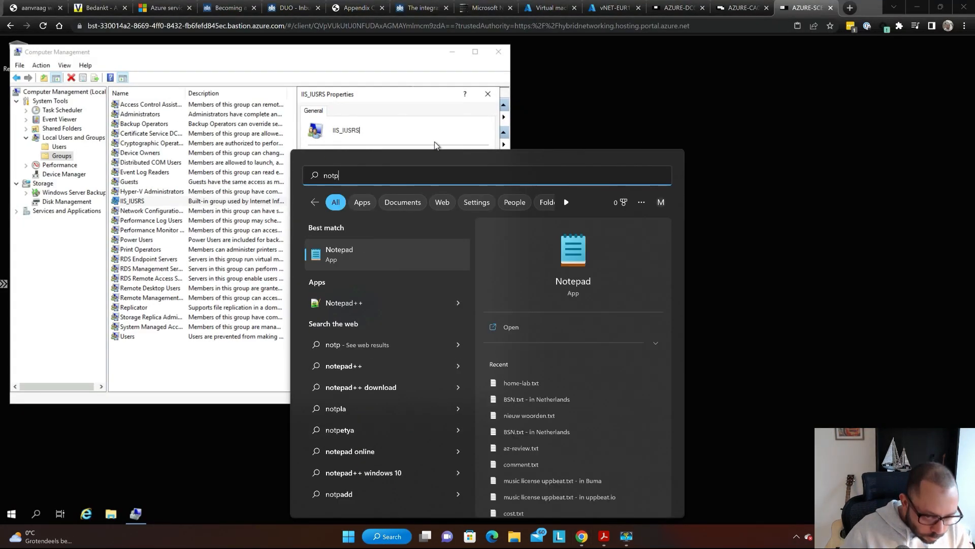
left_click(397, 248)
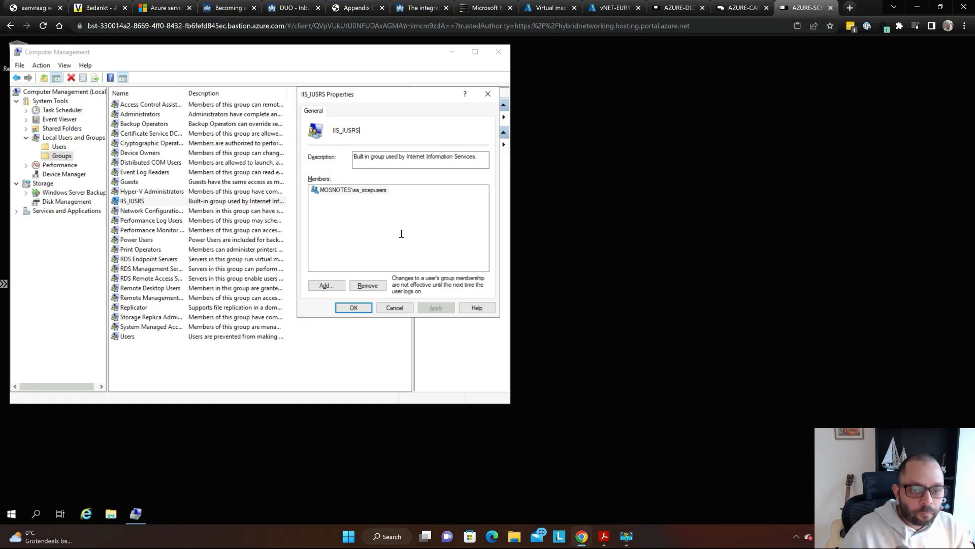
type("setspn -s http/[FqdnOfNdesServer] [DomainName\\\\NdesServiceAccount]")
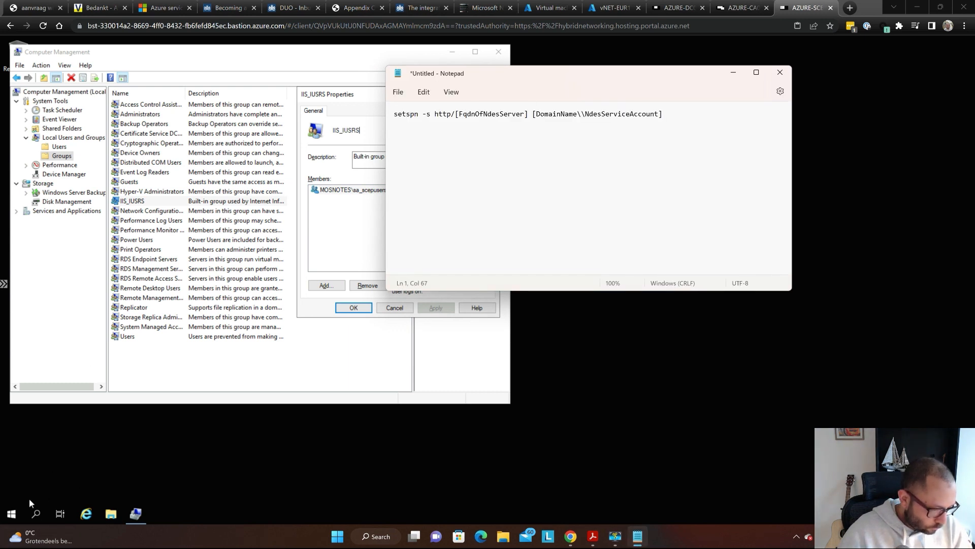
- Search the Start menu for cmd and bring up Command Prompt's run options
left_click(11, 513)
type("c")
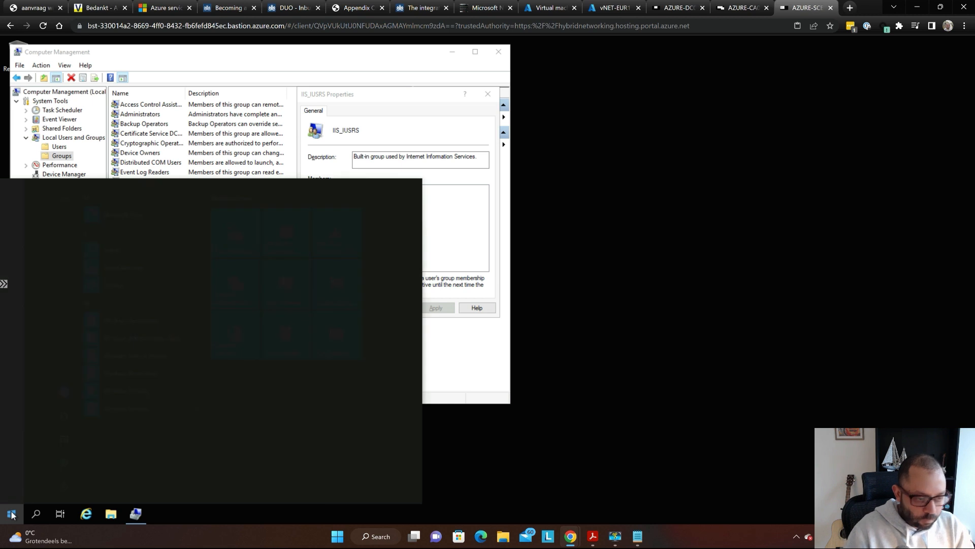
type("md")
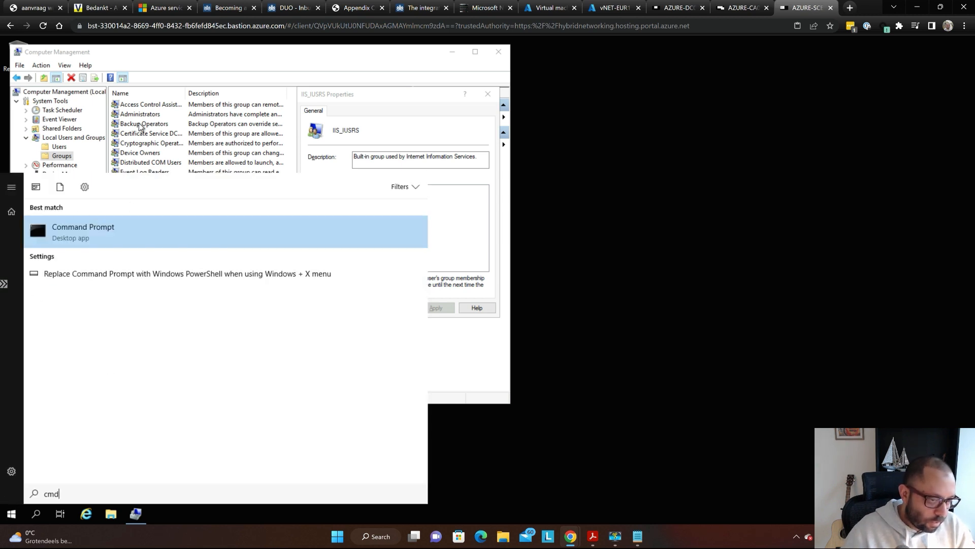
right_click(103, 230)
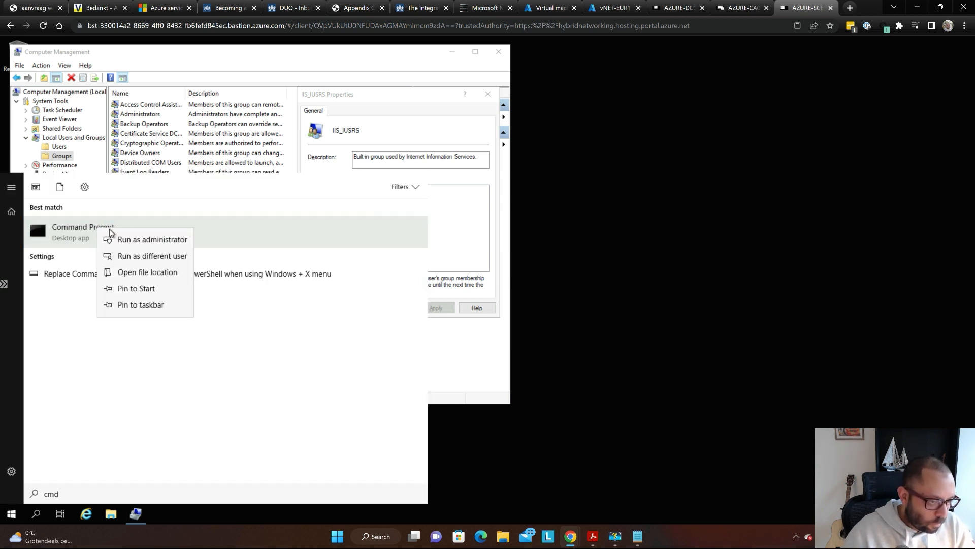
- Open Command Prompt as administrator and run hostname to show AZURE-SCEP01
left_click(129, 239)
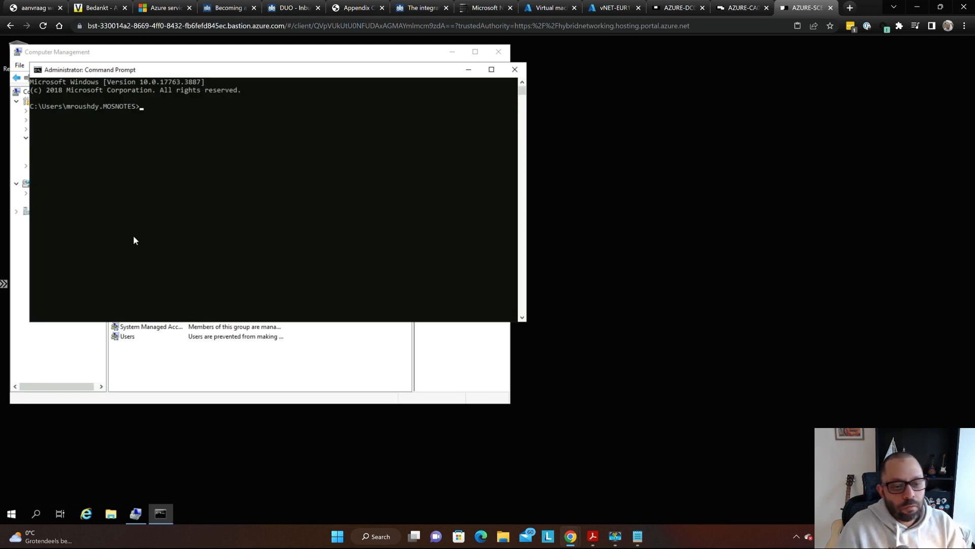
type("hostname")
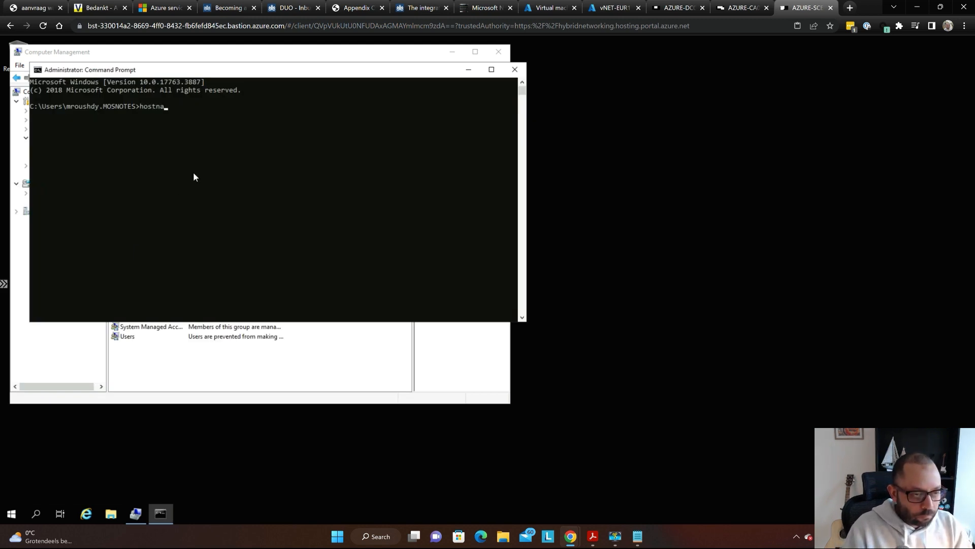
key("Return")
key("super+plus")
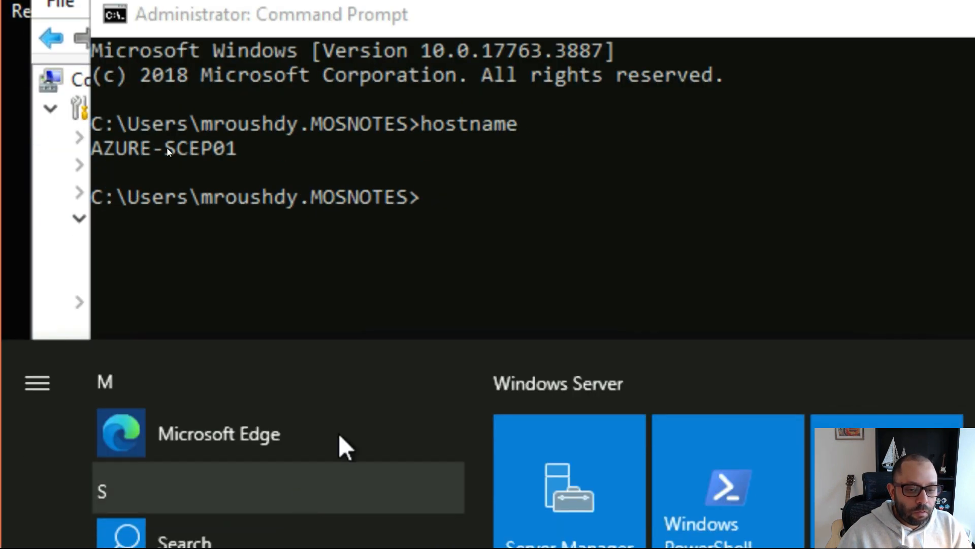
left_click(541, 191)
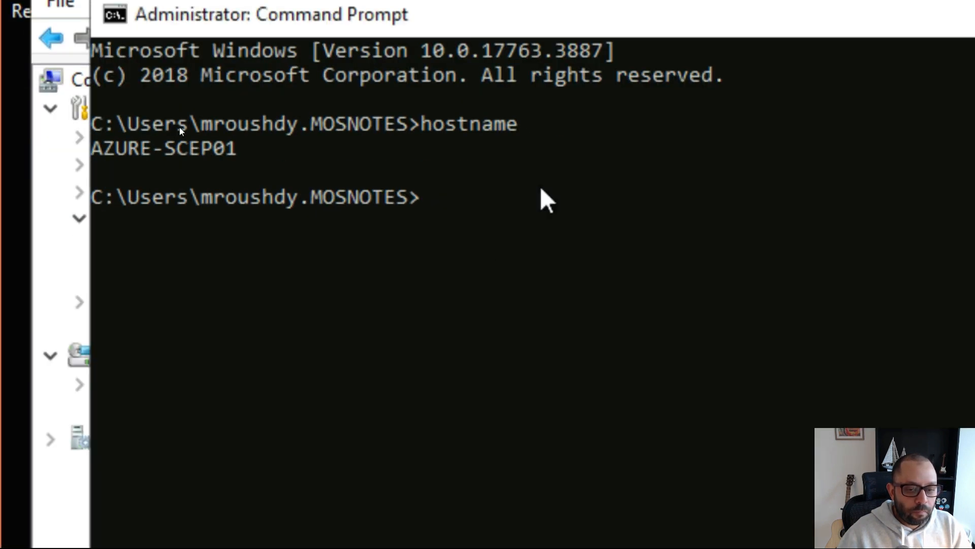
- Ping AZURE-SCEP01 using the copied hostname, then stop the ping
type("p")
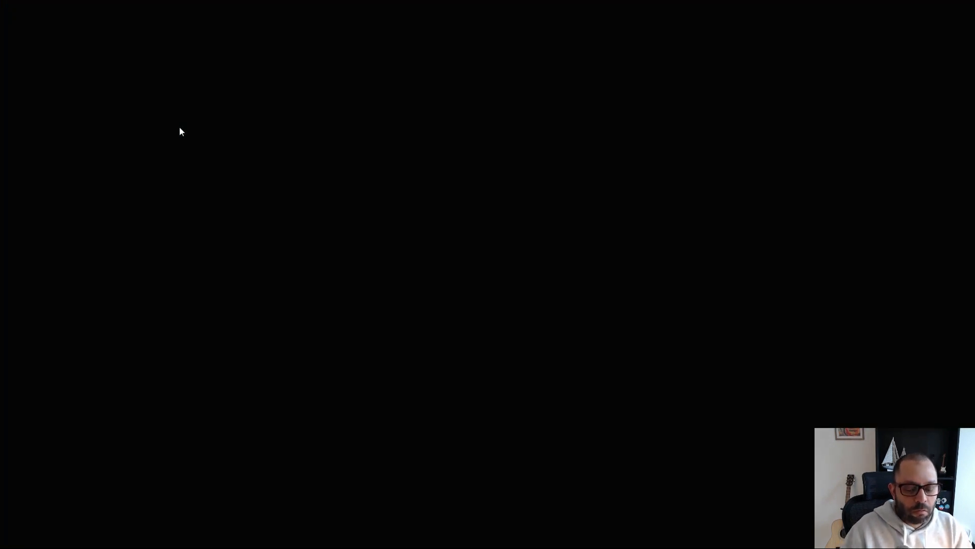
type("in")
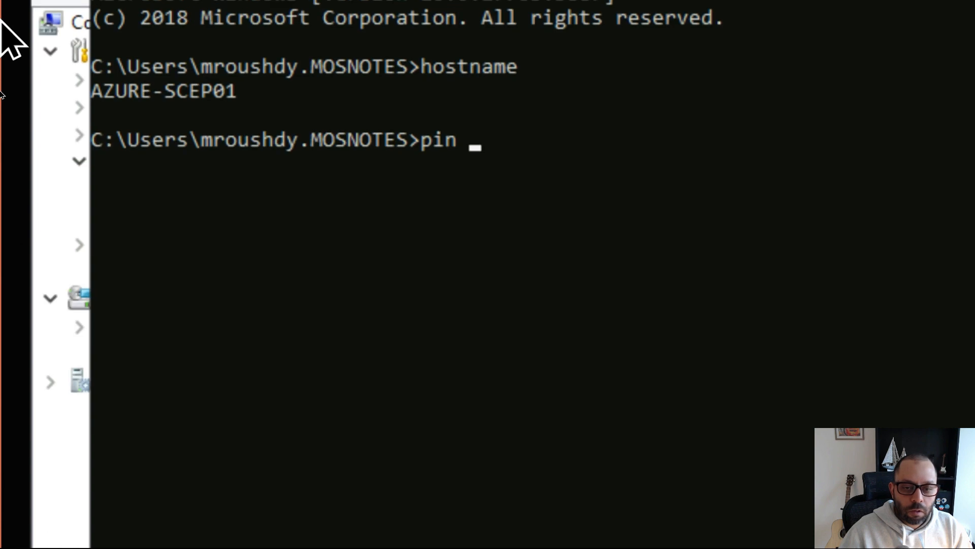
key("BackSpace")
type("g")
double_click(153, 93)
key("super+c")
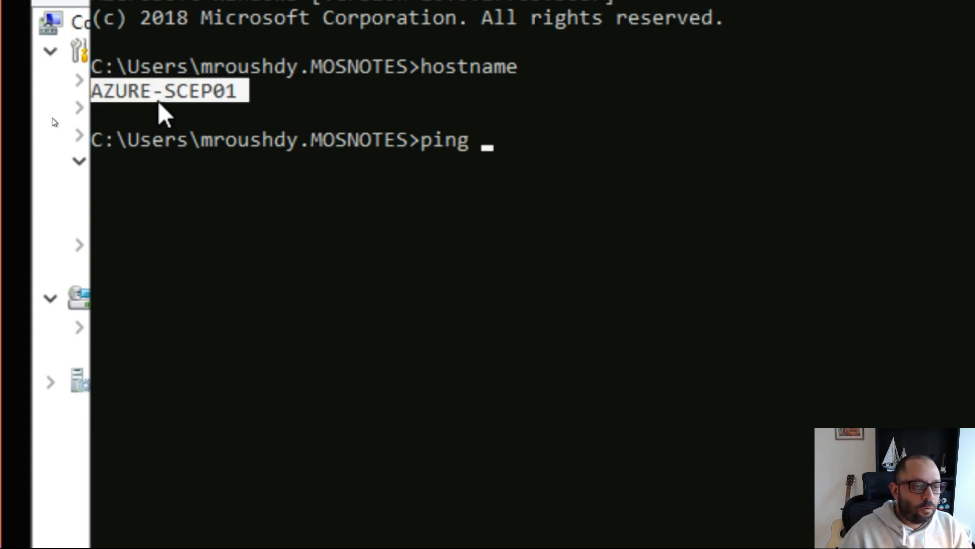
right_click(769, 153)
right_click(768, 152)
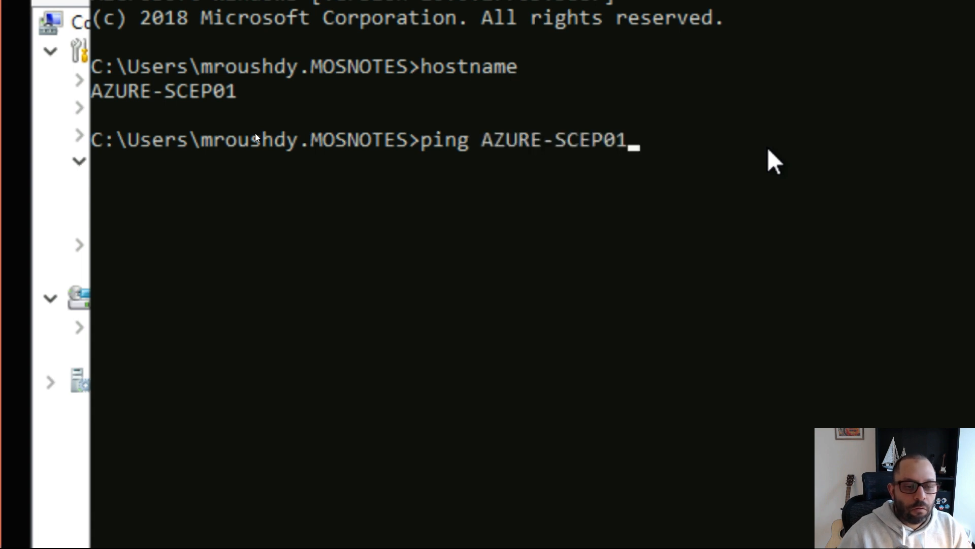
key("Return")
key("ctrl+c")
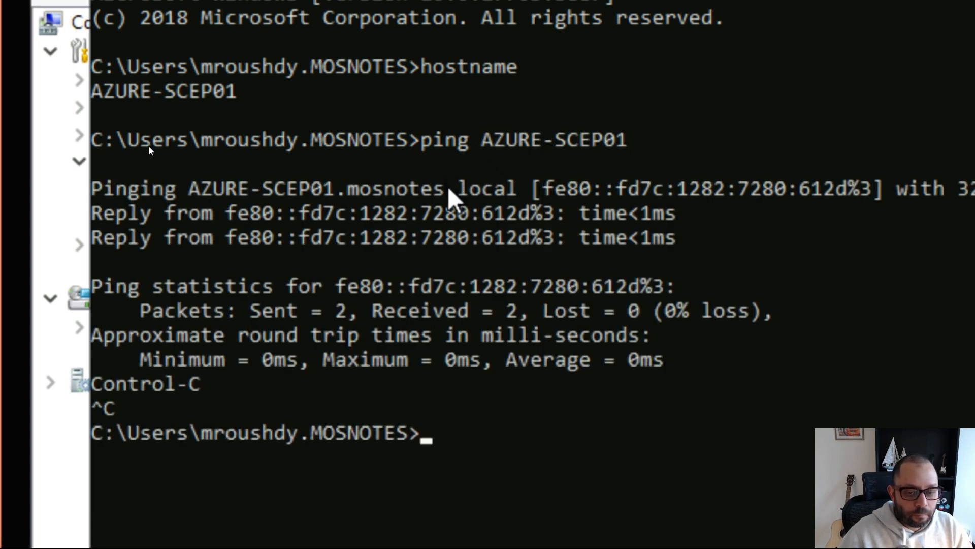
- Copy the FQDN AZURE-SCEP01.mosnotes.local from the ping output and return to Notepad
left_click_drag(529, 191, 408, 192)
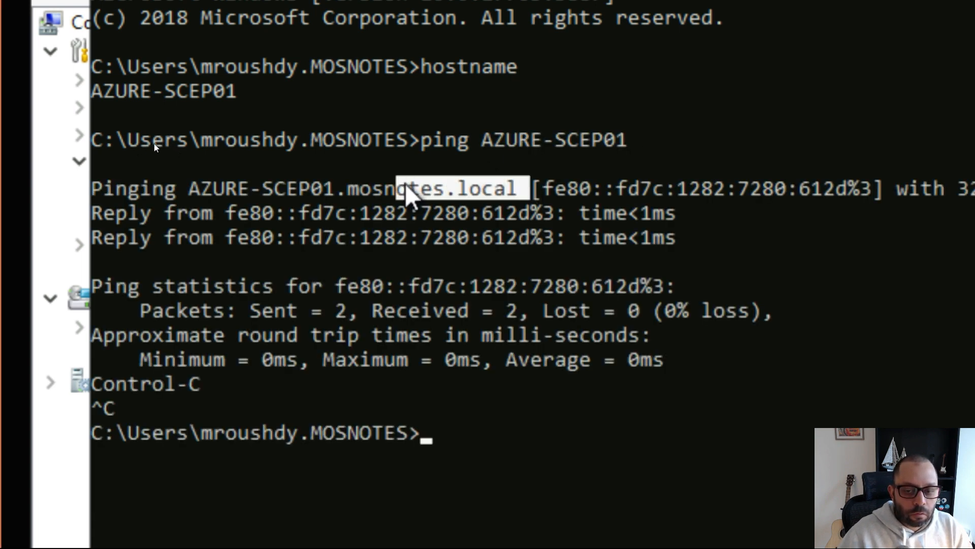
left_click(514, 190)
left_click_drag(495, 192, 197, 179)
right_click(500, 115)
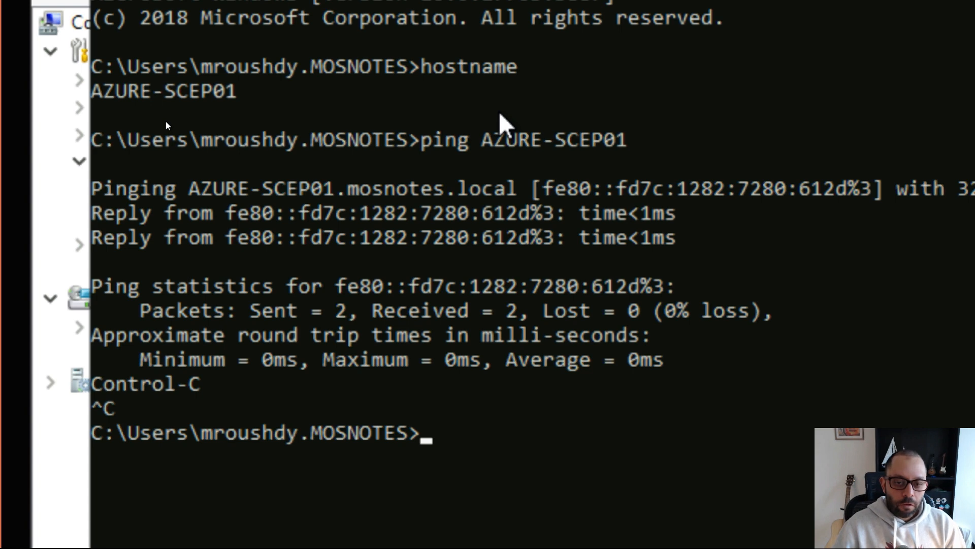
key("super+Escape")
key("alt+Tab")
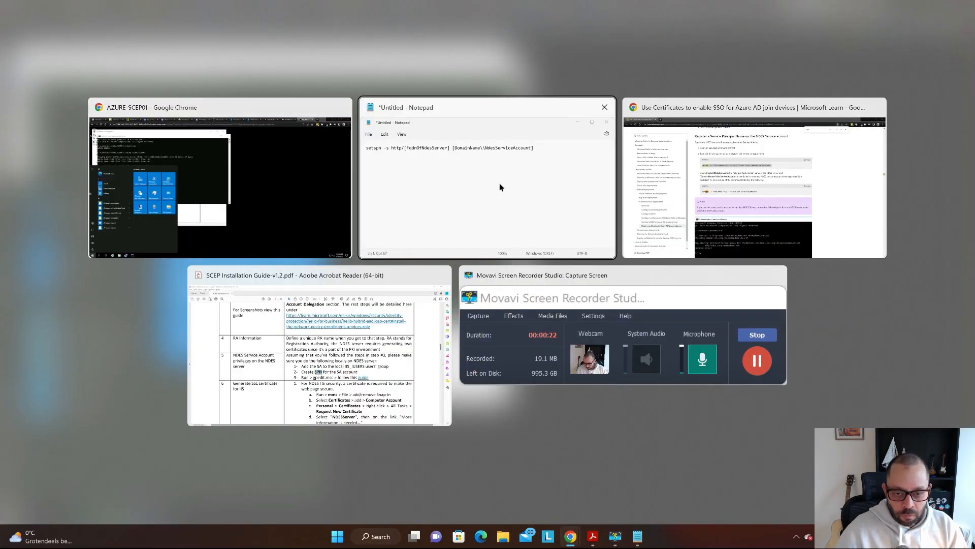
- Replace the [FqdnOfNdesServer] placeholder with AZURE-SCEP01.mosnotes.local in the setspn command
key("Return")
key("Return")
key("ctrl+v")
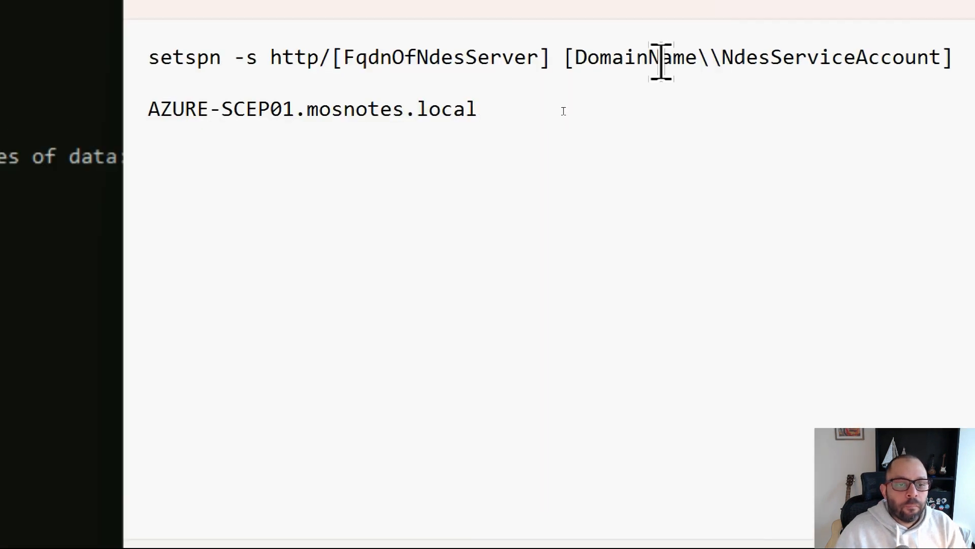
left_click(341, 126)
key("shift+Right")
key("shift+Right")
key("shift+Right")
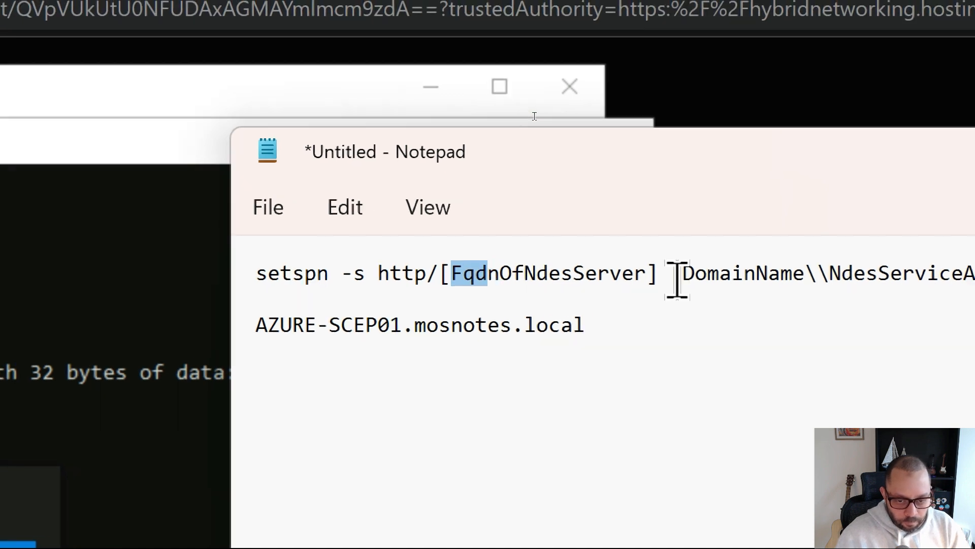
key("Left")
key("Left")
key("shift+Left")
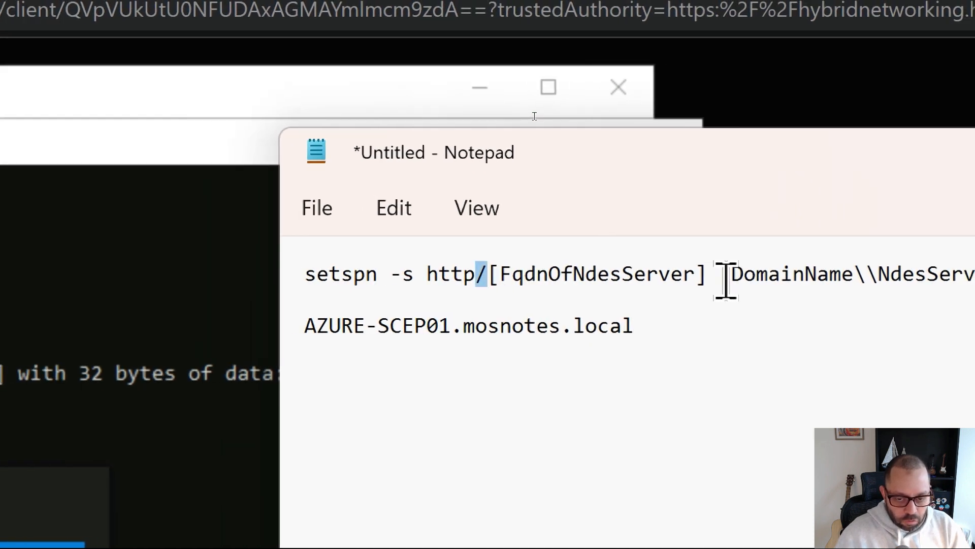
key("shift+Right")
key("shift+Right")
key("shift+Right")
key("shift+Right")
key("shift+Right")
key("shift+Right")
key("shift+Right")
key("shift+Right")
key("shift+Right")
key("shift+Right")
key("shift+Right")
key("shift+Right")
key("shift+Right")
key("shift+Right")
key("shift+Right")
key("shift+Right")
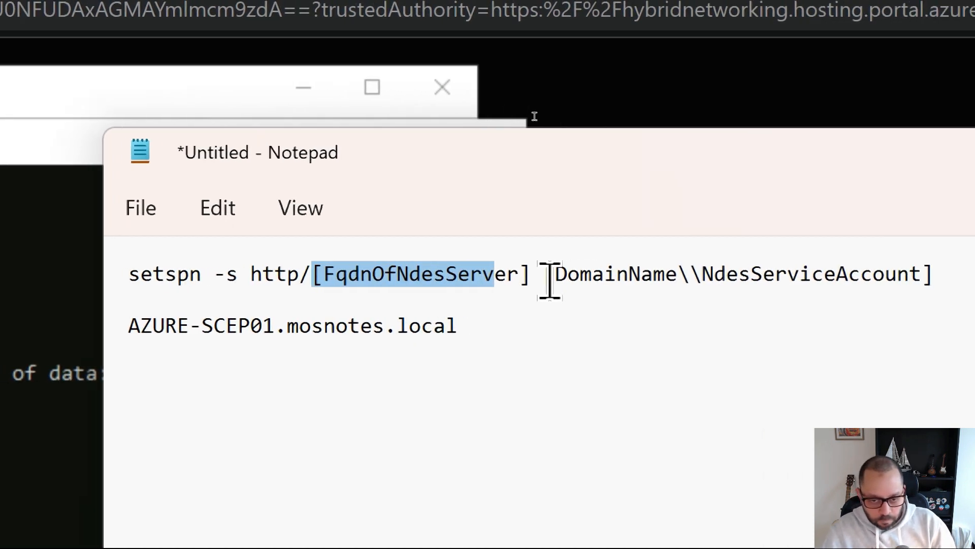
key("shift+Right")
key("shift+Right")
key("shift+Right")
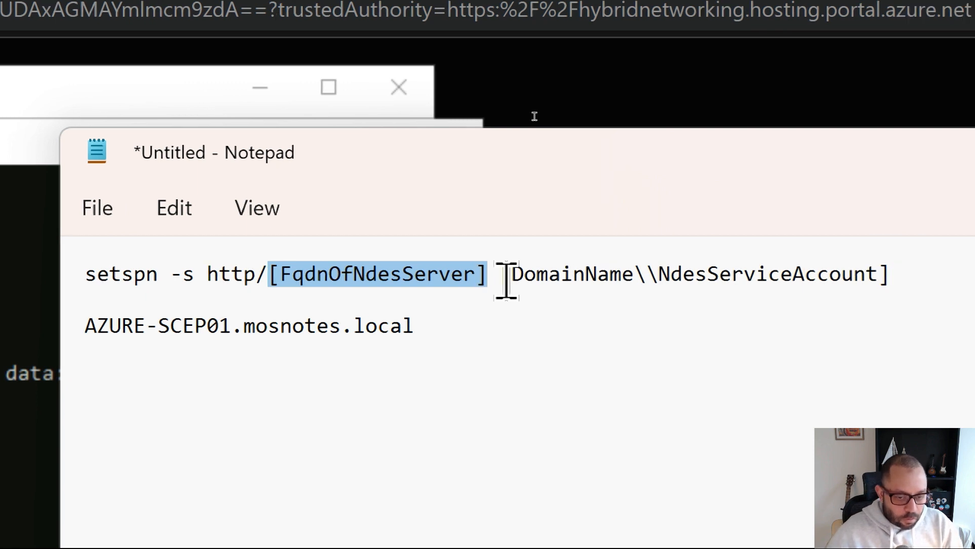
type("AZURE-SCEP01.mosnotes.local")
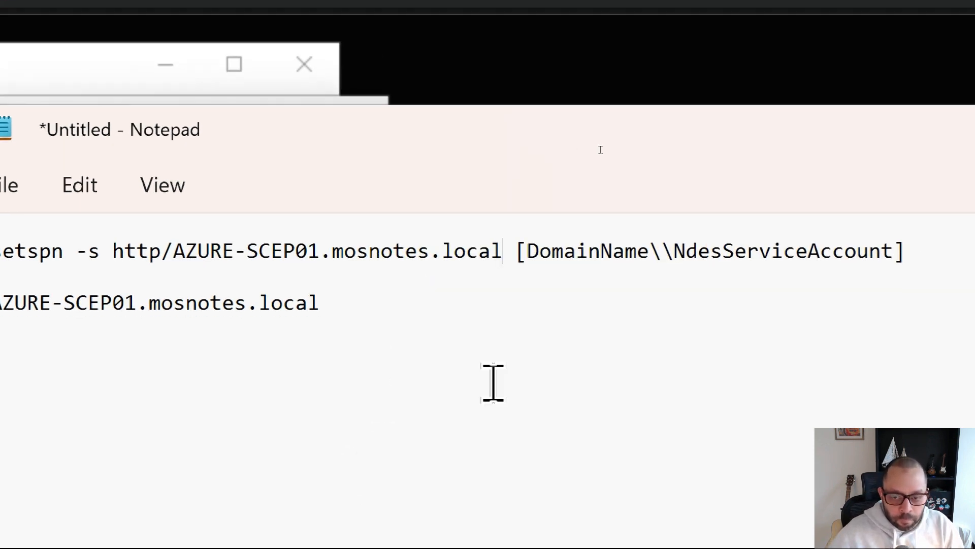
- Fill the domain and account placeholder with mosnotes.local\sa_scep01
left_click(579, 250)
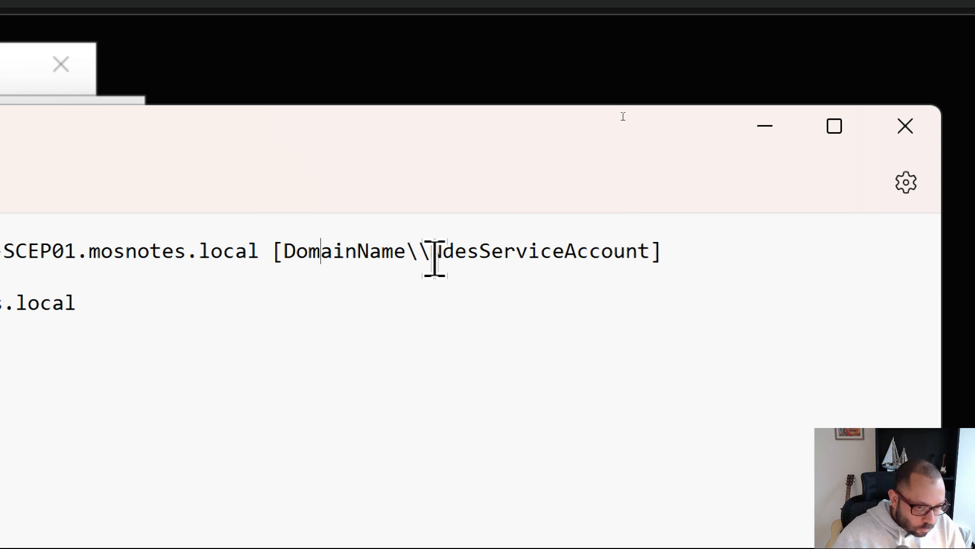
key("Left")
key("Left")
key("Left")
key("shift+Right")
key("Left")
key("BackSpace")
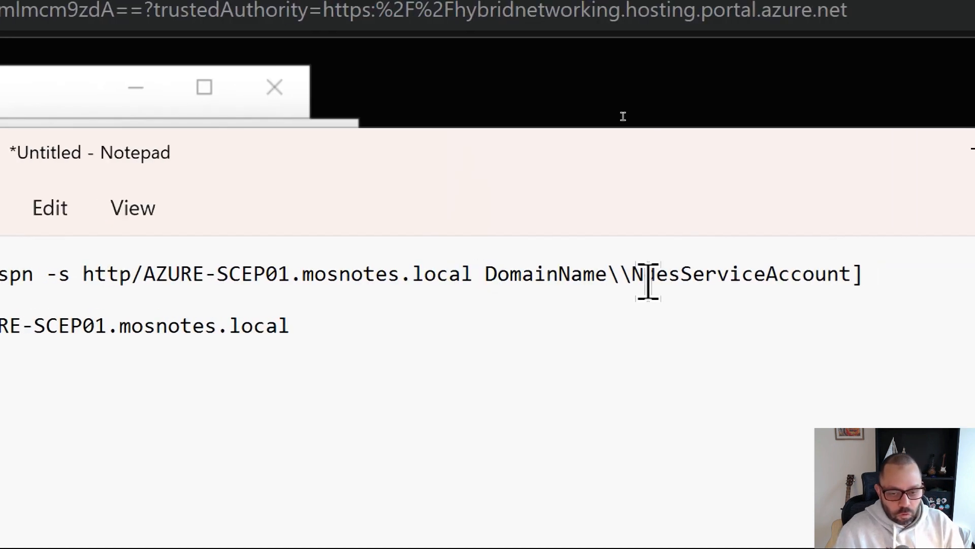
key("shift+Right")
key("shift+Right")
key("shift+Right")
key("shift+Right")
key("shift+Right")
key("shift+Right")
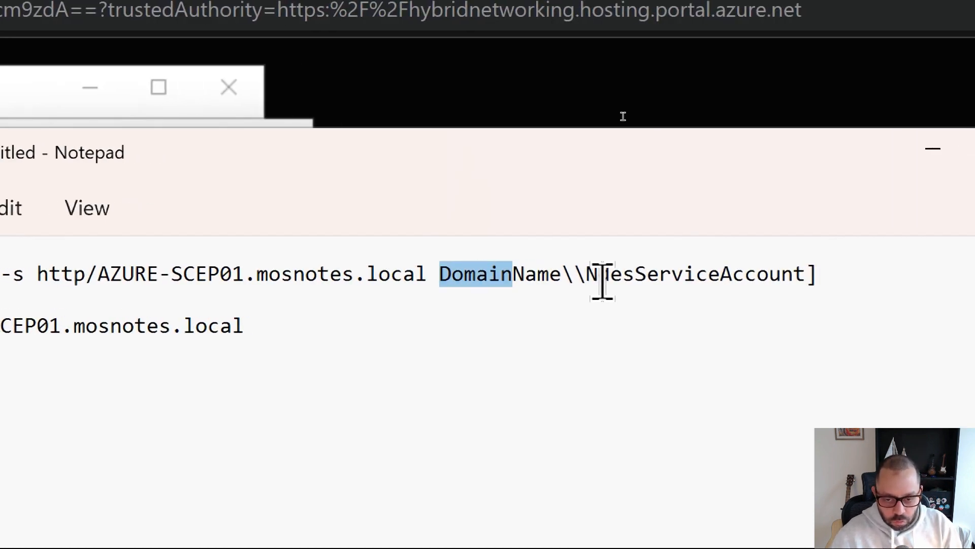
key("shift+Right")
key("shift+Right")
key("shift+Right")
key("shift+Right")
key("shift+Right")
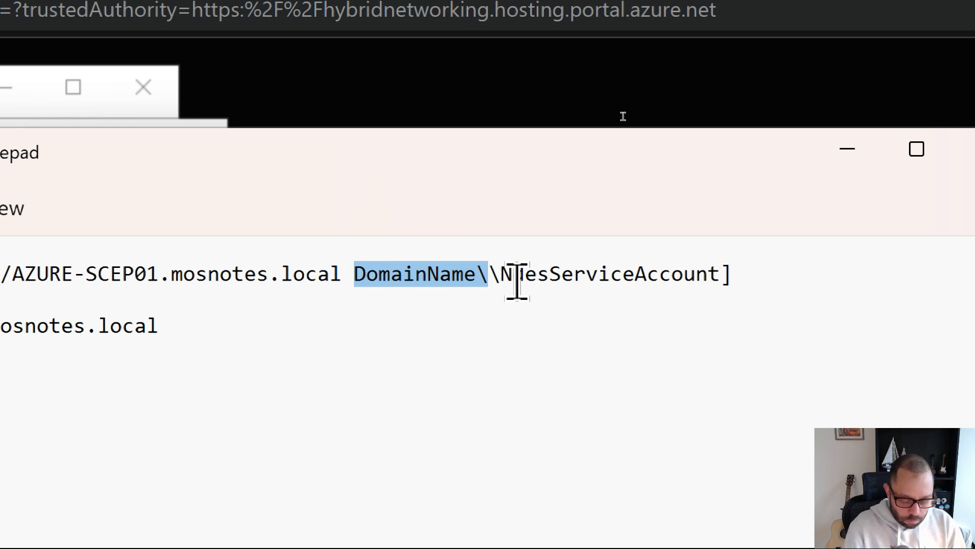
type("mosnot")
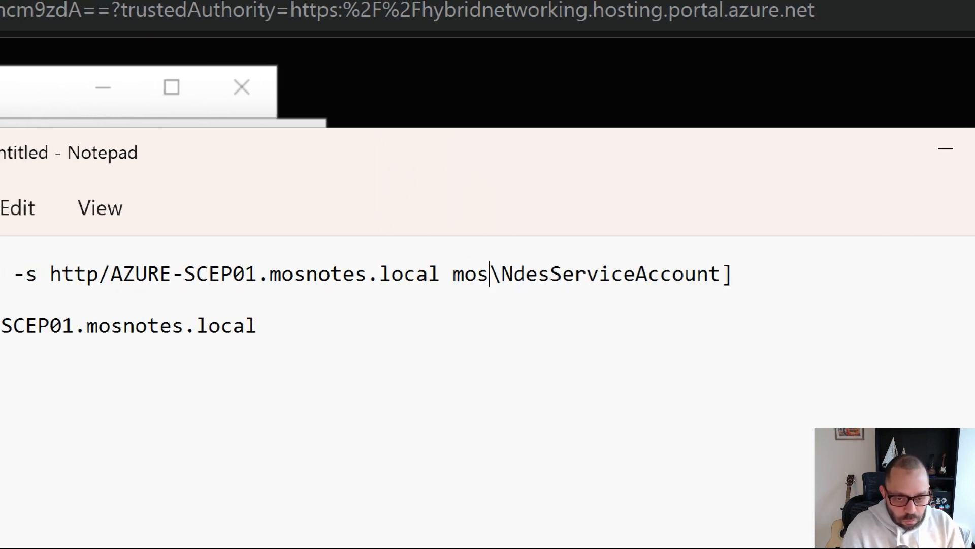
type("es.local")
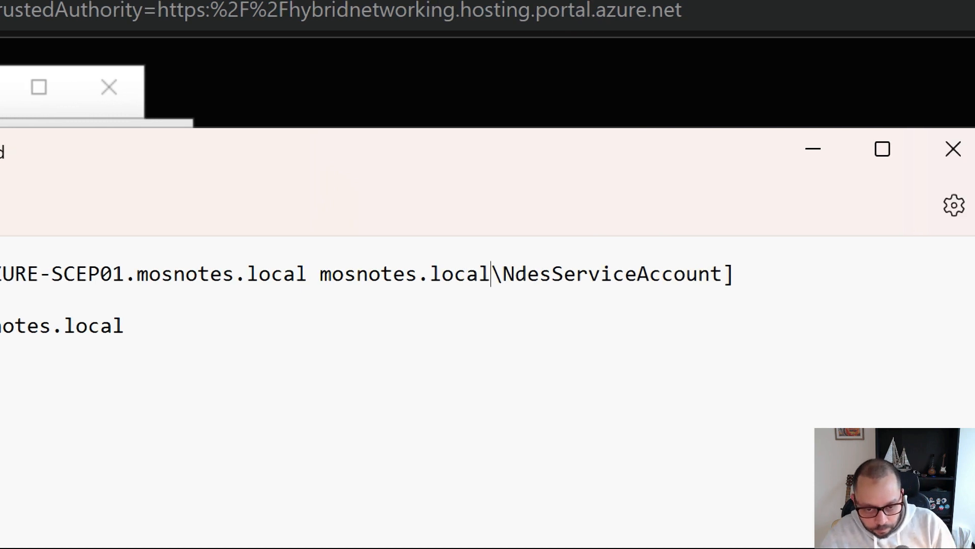
key("Right")
key("Right")
key("Right")
key("Right")
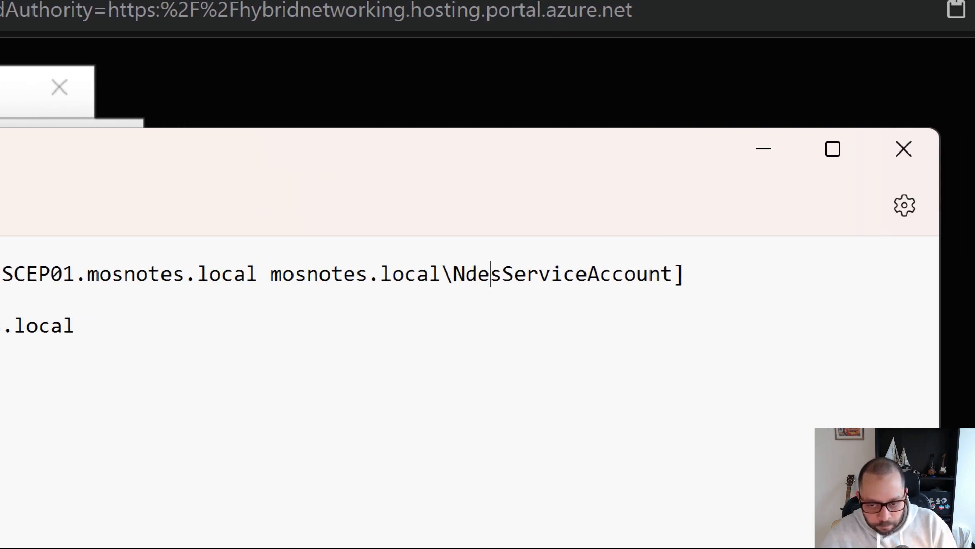
key("shift+Left")
key("shift+Left")
key("shift+Left")
key("shift+Left")
key("shift+Left")
key("shift+Left")
key("shift+Left")
key("shift+Left")
key("shift+Left")
key("shift+Left")
key("shift+Left")
key("shift+Left")
key("shift+Left")
key("shift+Left")
key("shift+Left")
key("shift+Left")
key("shift+Left")
key("shift+Left")
key("shift+Left")
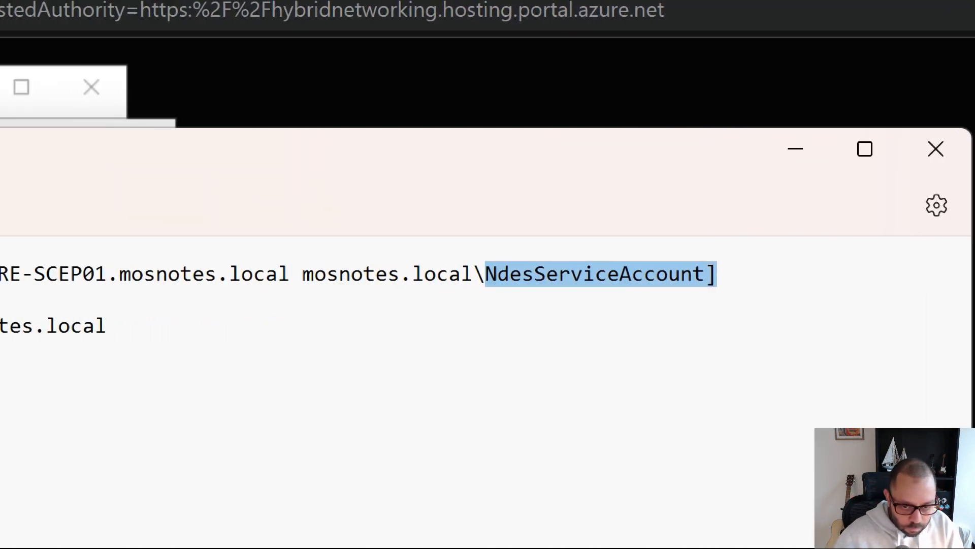
type("sa_scepu")
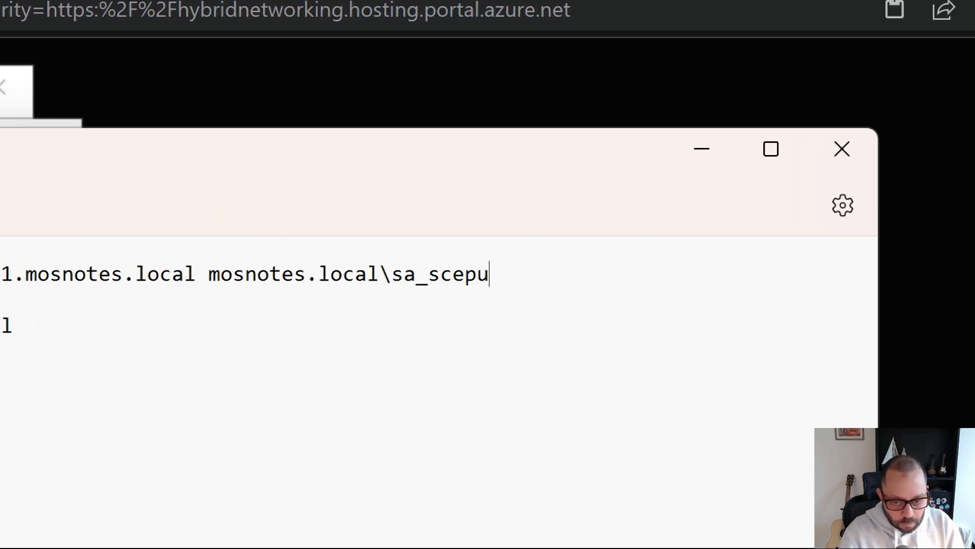
key("BackSpace")
type("01")
- Copy the finished setspn command and run it in Command Prompt, which reports a duplicate SPN
key("shift+Home")
key("ctrl+c")
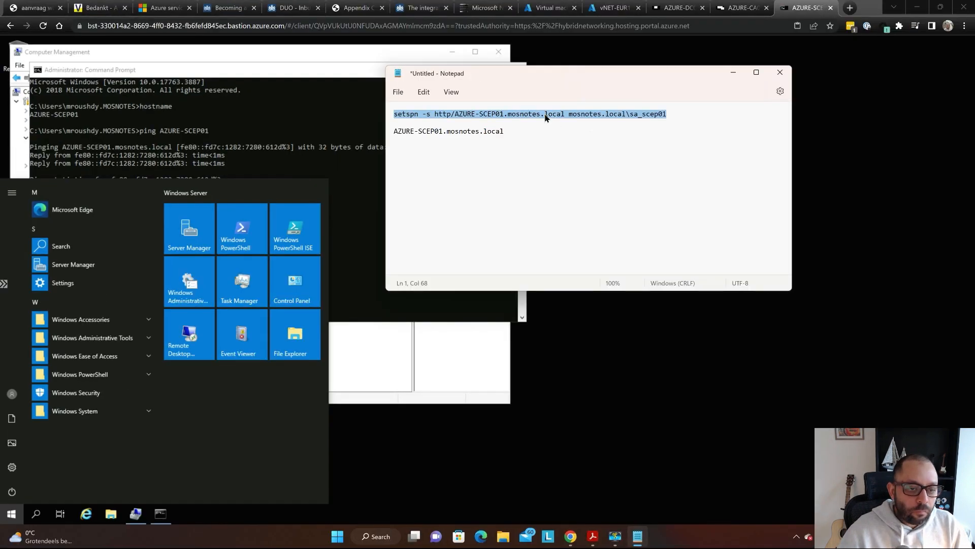
left_click(271, 117)
key("ctrl+v")
key("Return")
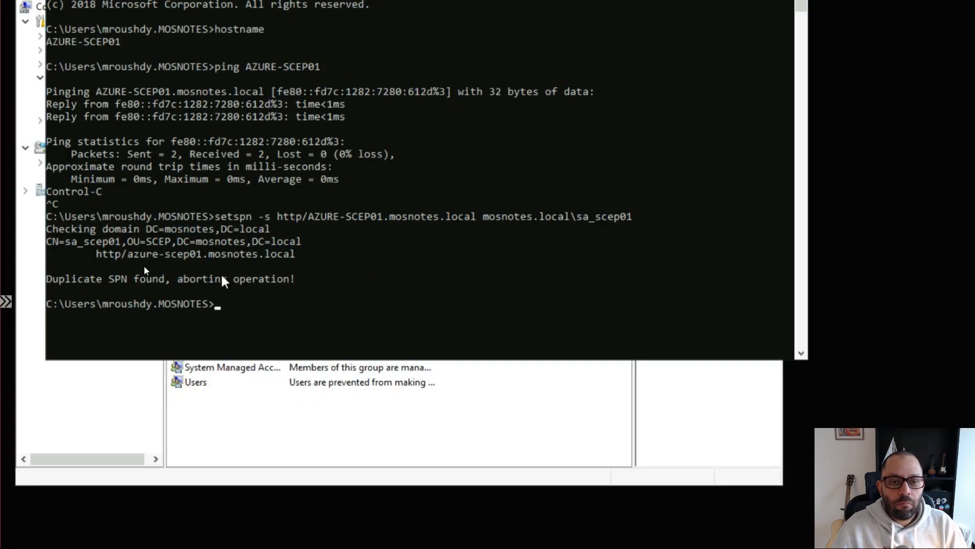
- Compare the duplicate-SPN output with Microsoft Learn's successful setspn example, then switch windows
key("super+Tab")
left_click(632, 211)
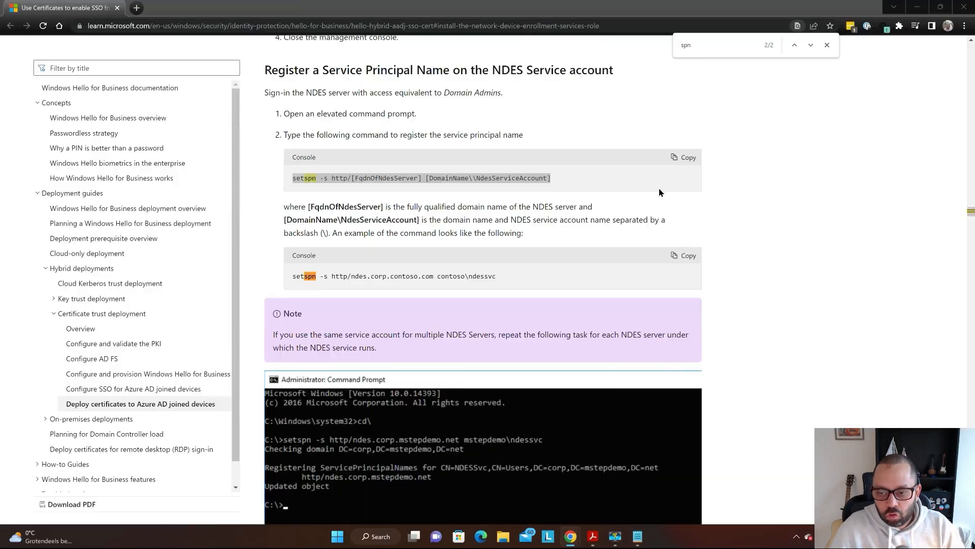
scroll(432, 211, "down", 4)
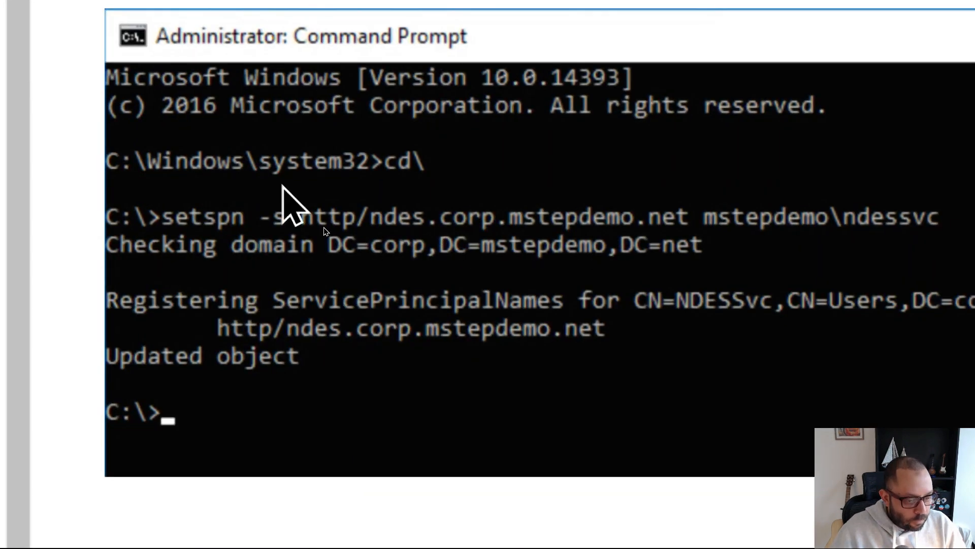
left_click_drag(297, 349, 146, 367)
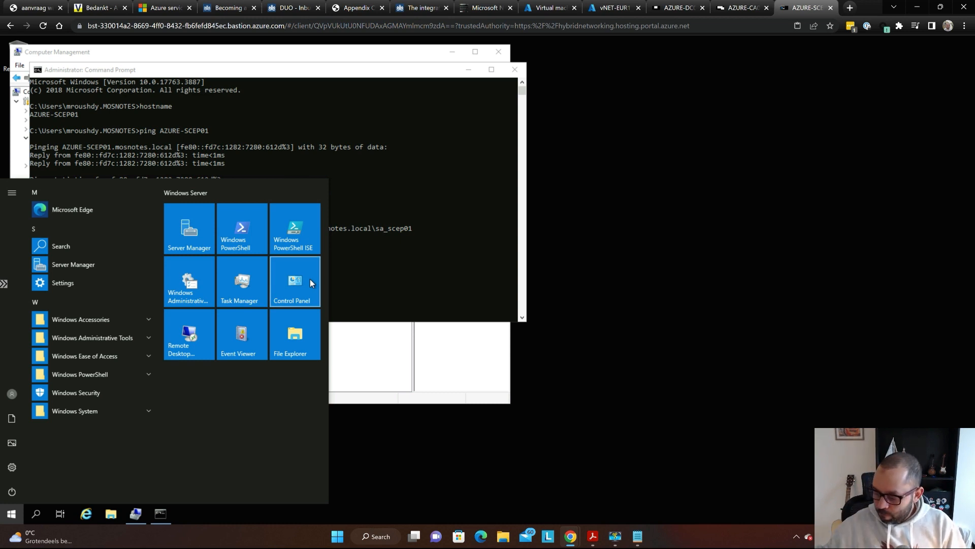
key("Escape")
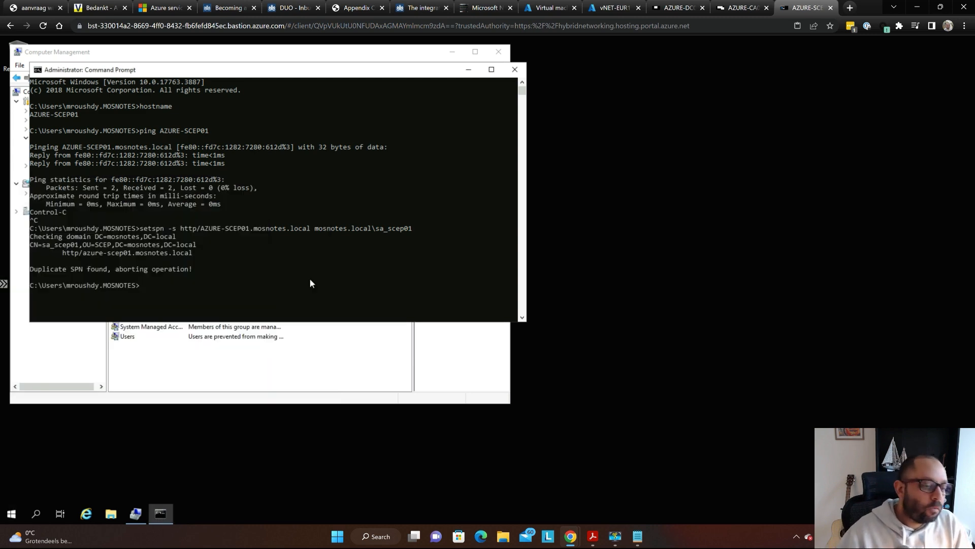
key("alt+Tab")
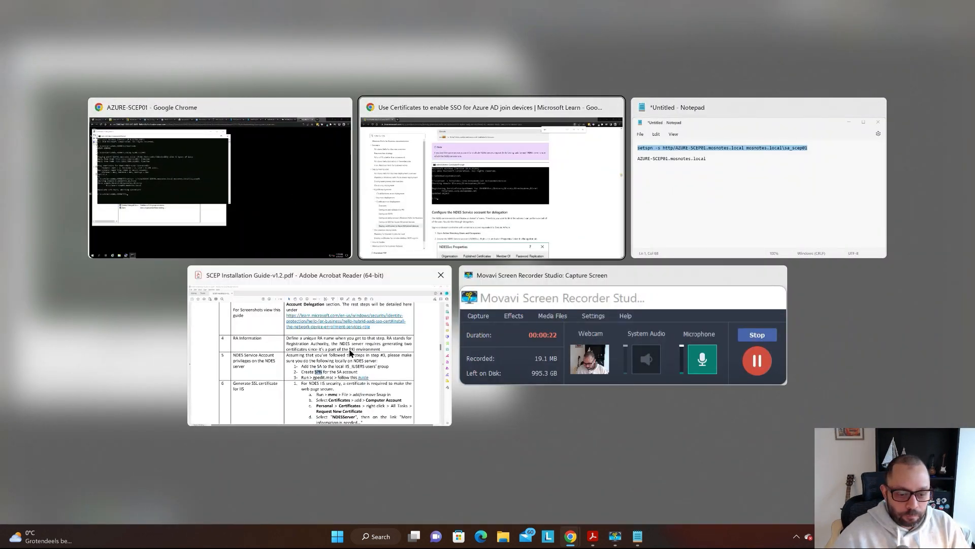
- Review the PDF's gpedit.msc step, then move Command Prompt aside to uncover Computer Management
left_click(349, 305)
scroll(531, 133, "down", 4)
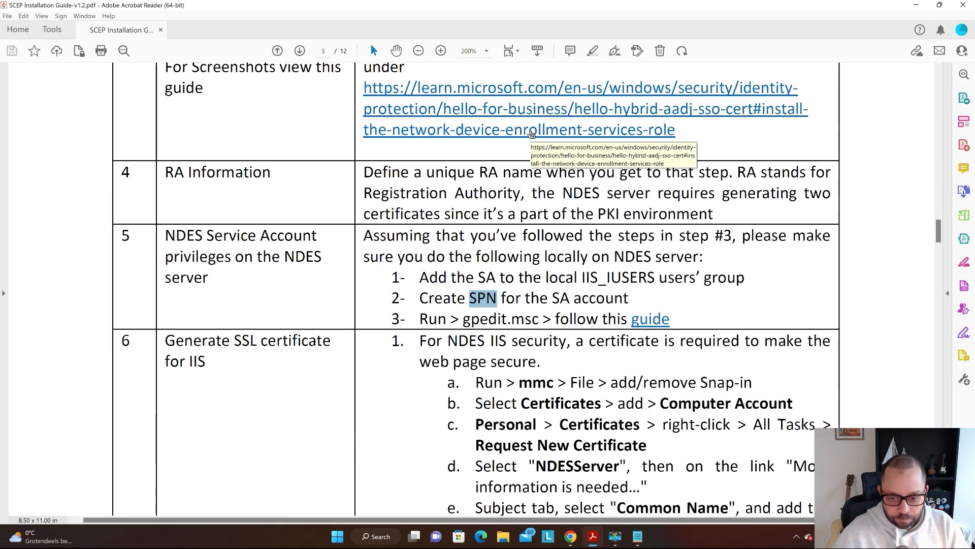
scroll(529, 130, "down", 2)
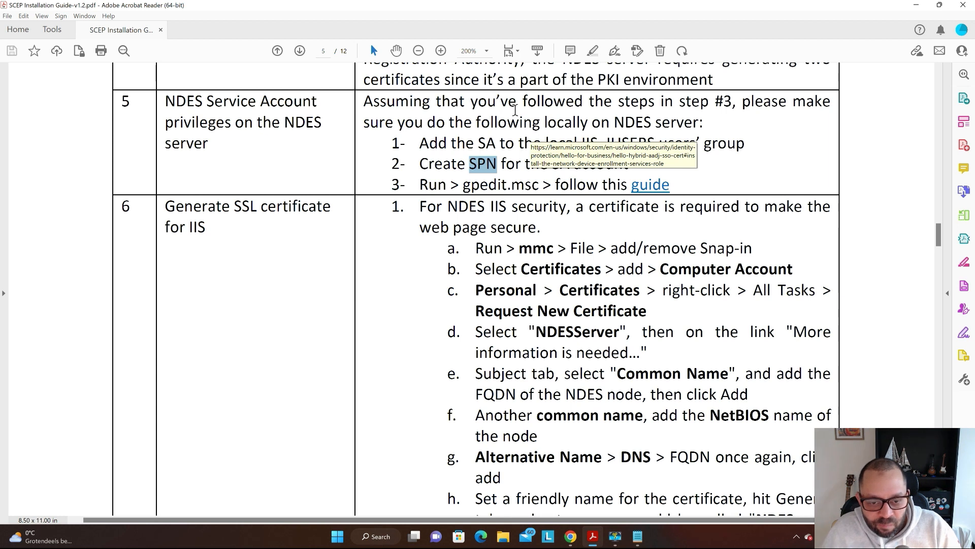
left_click(782, 174)
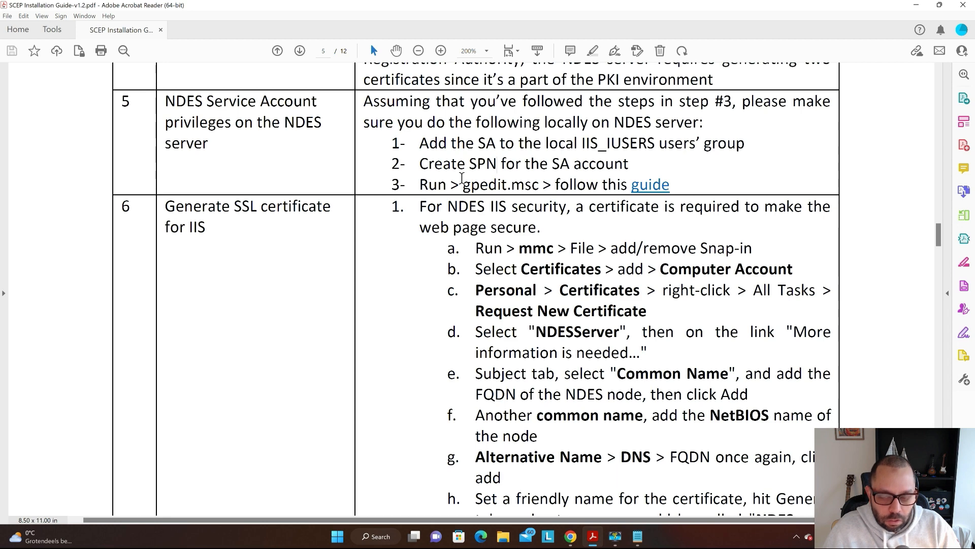
key("alt+Tab")
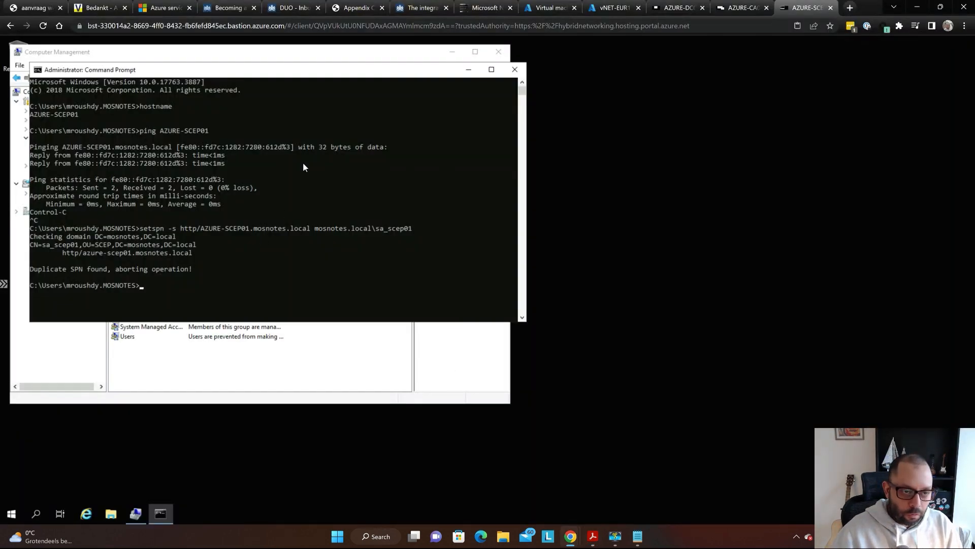
left_click_drag(304, 78, 400, 87)
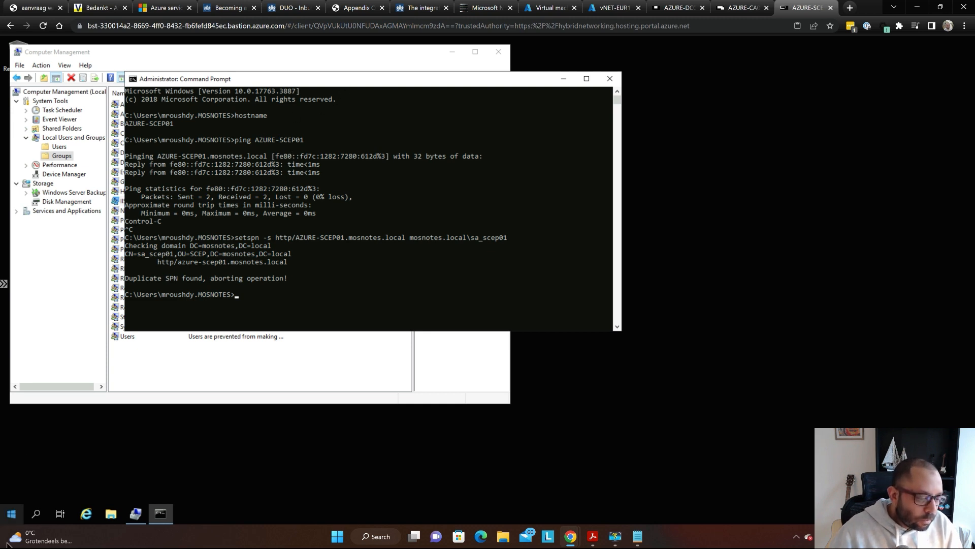
- Launch gpedit.msc from the Run dialog and reposition the Local Group Policy Editor window
left_click(10, 515)
type("run")
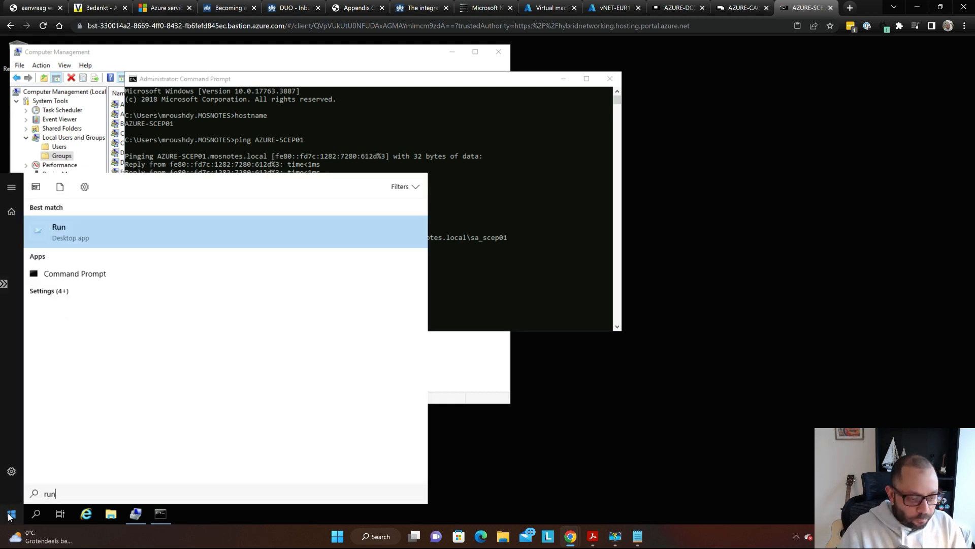
key("Return")
type("re")
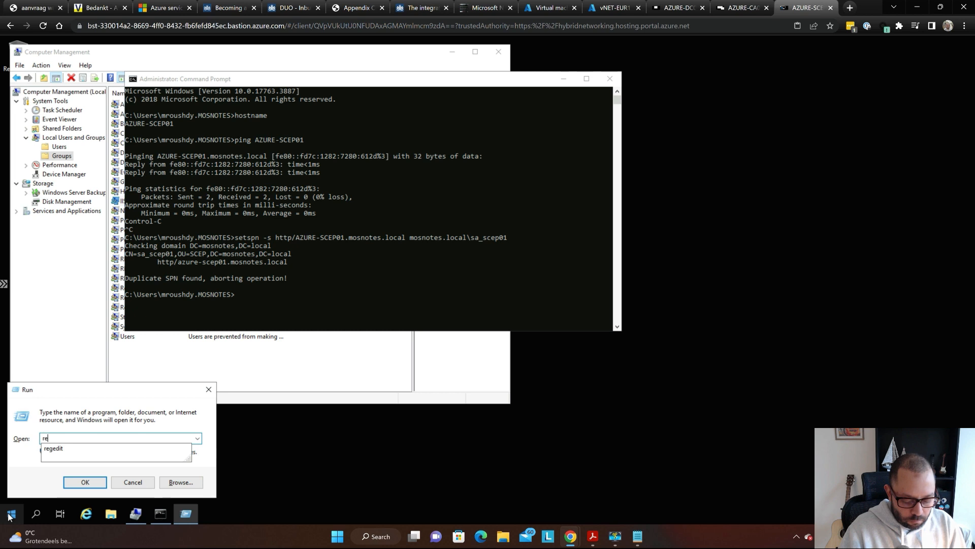
type("gedit")
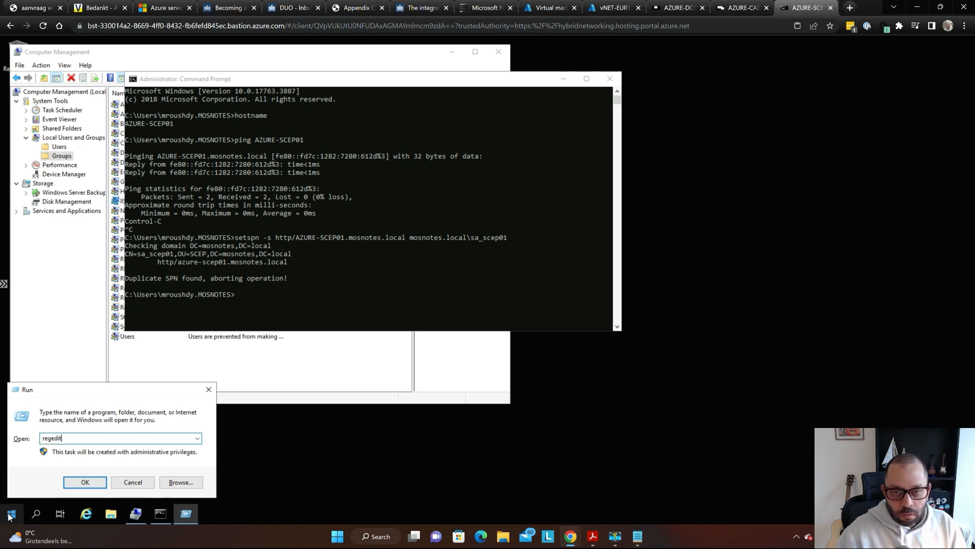
key("Return")
type("g")
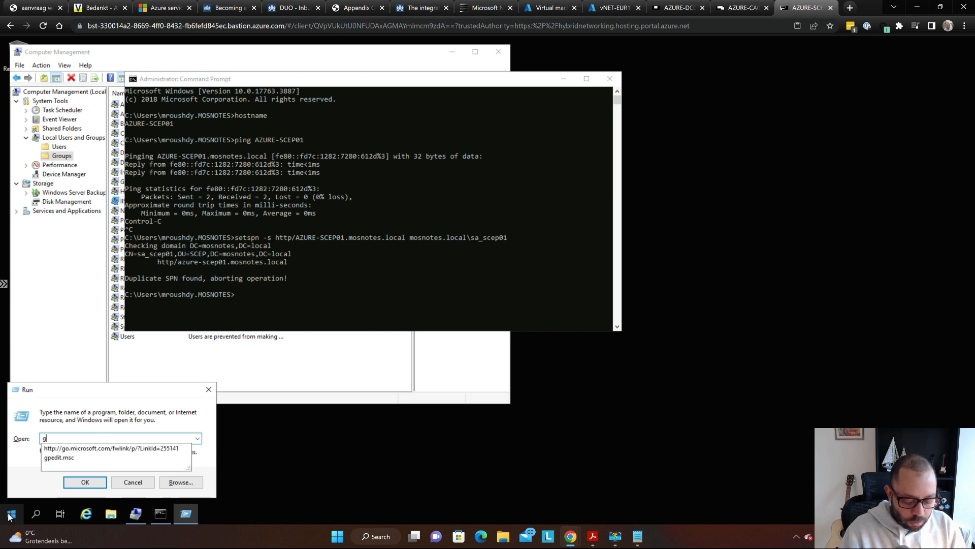
type("pedit.msc")
key("Return")
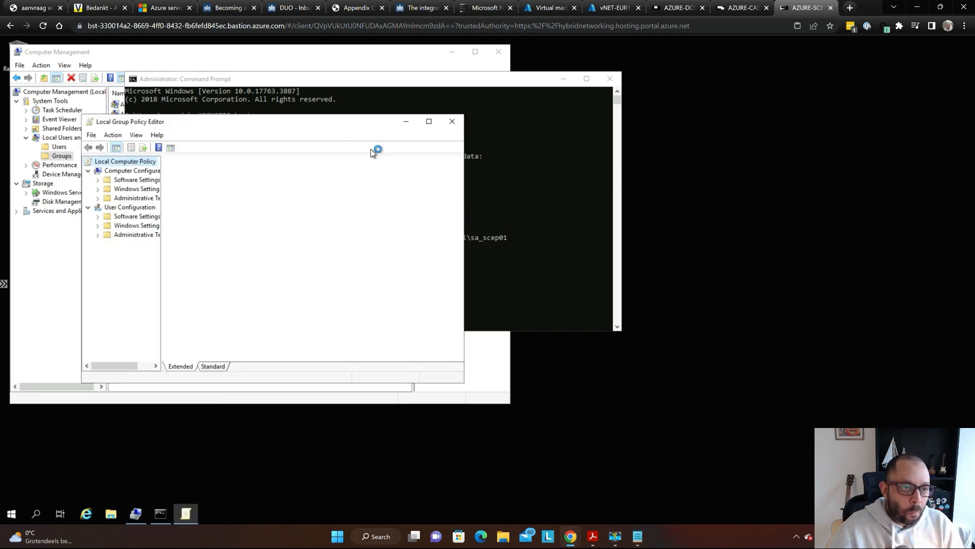
left_click_drag(220, 123, 456, 104)
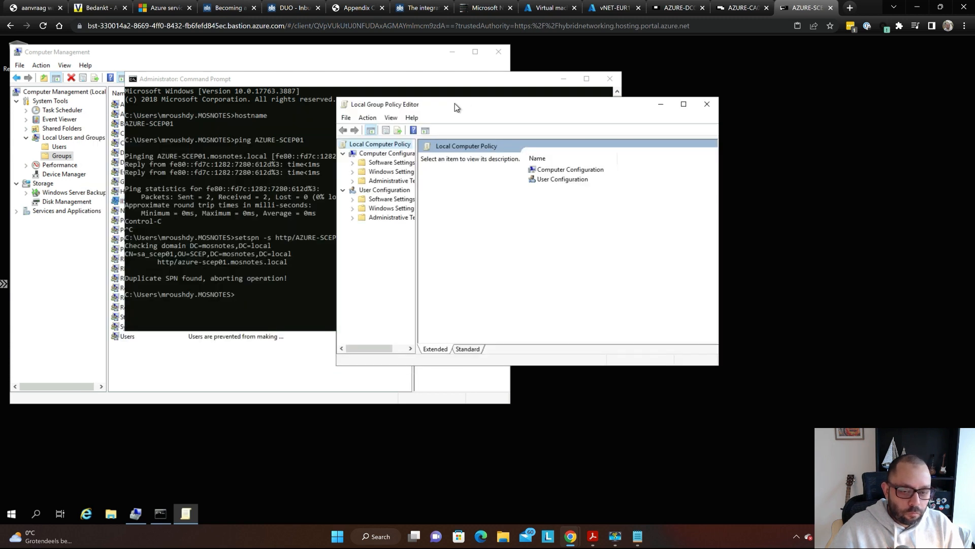
- Expand Windows Settings > Security Settings > Local Policies and open User Rights Assignment
key("super")
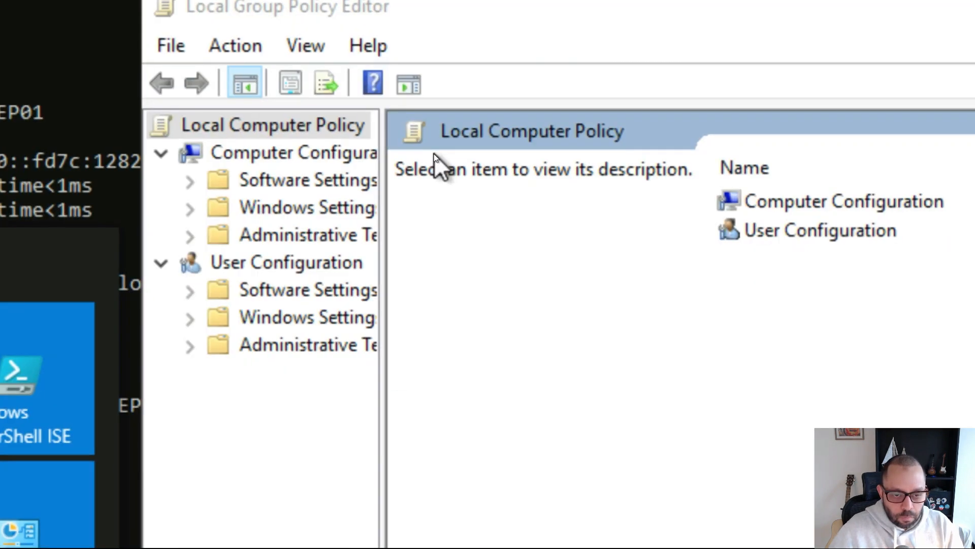
left_click(330, 210)
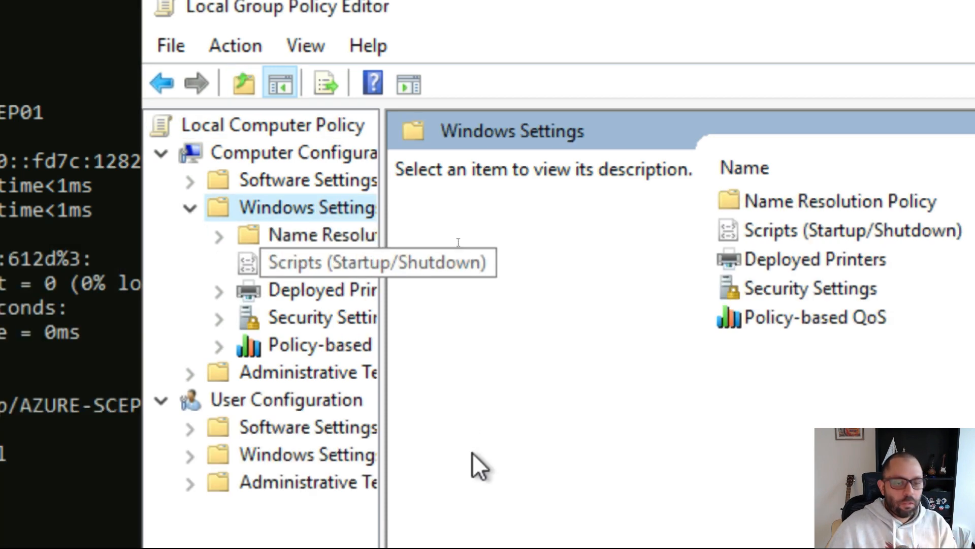
double_click(327, 199)
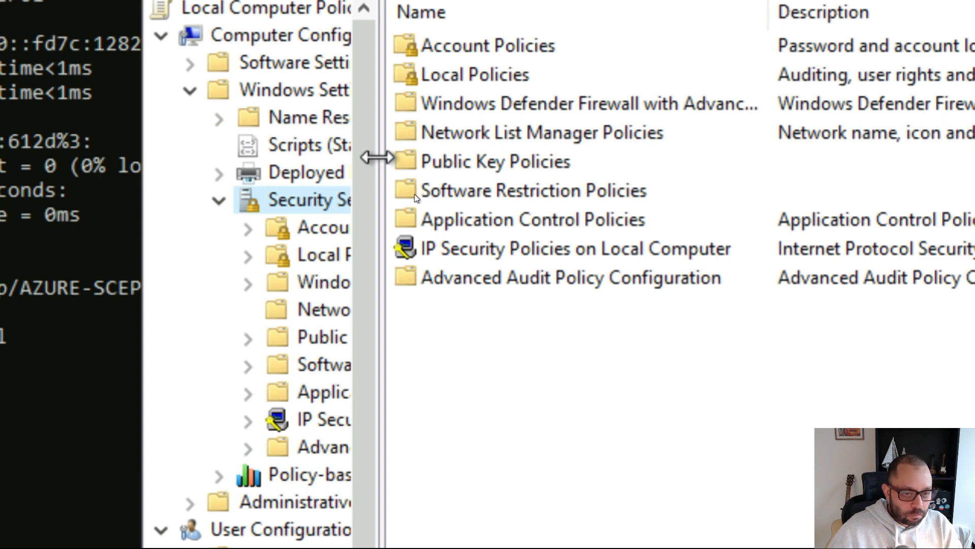
left_click_drag(383, 157, 445, 162)
left_click_drag(440, 195, 447, 163)
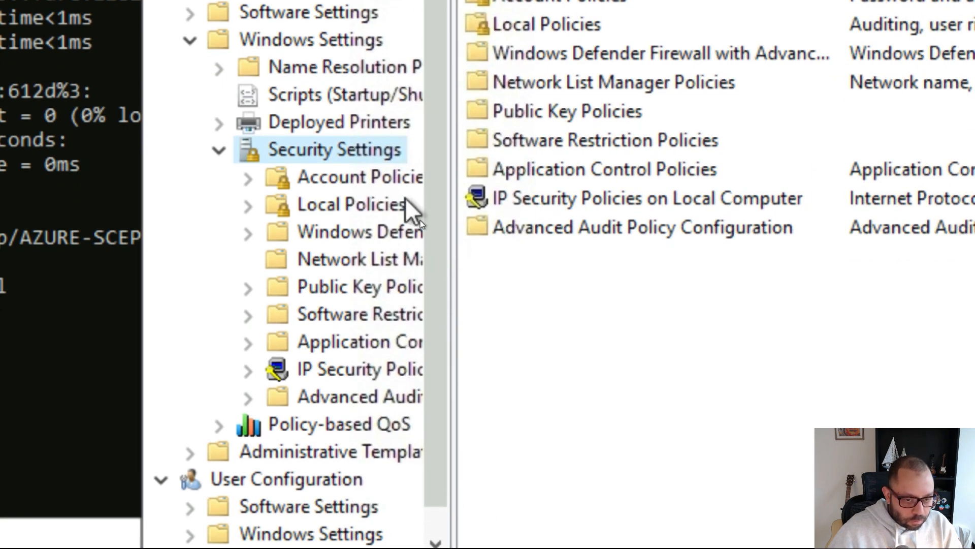
left_click(361, 201)
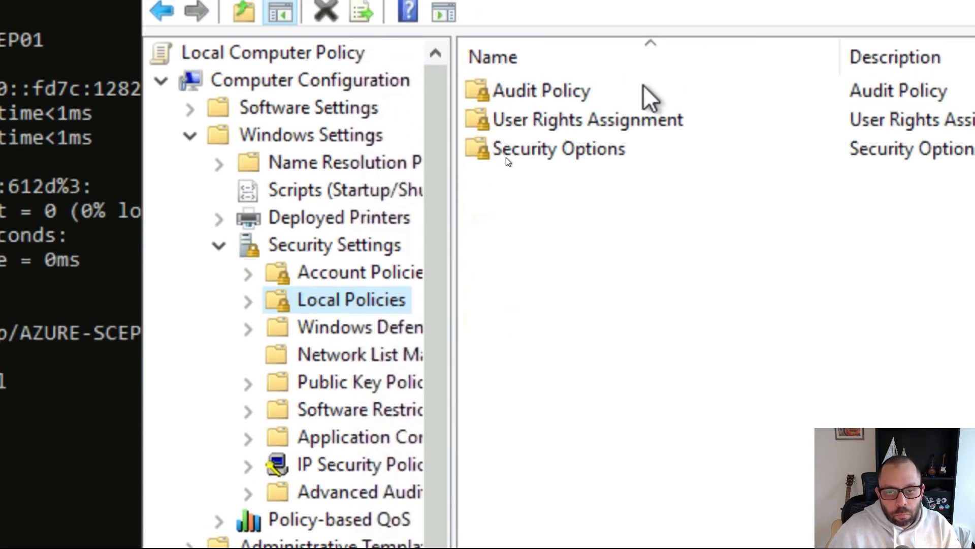
double_click(640, 131)
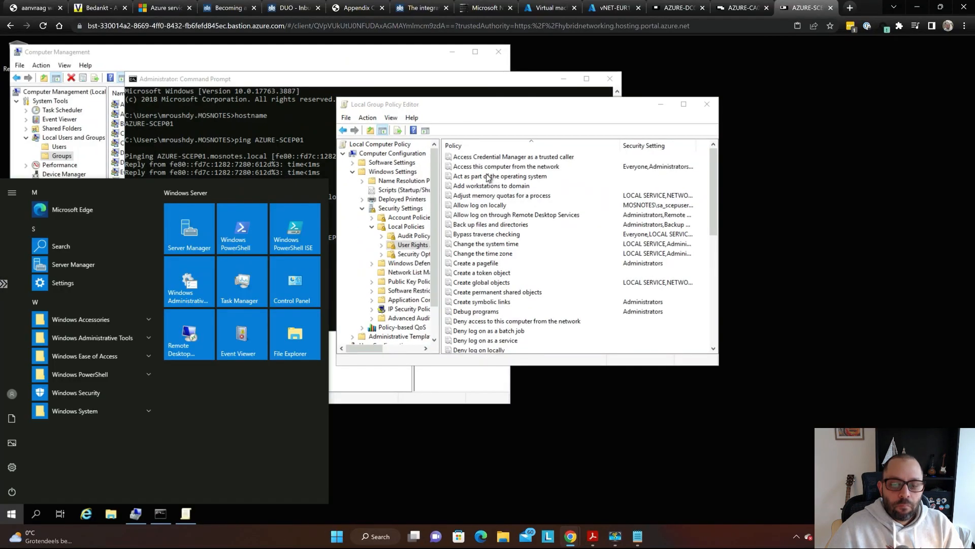
- Follow the PDF's step 5 'guide' link to the Learn NDES Service User Rights section
key("alt+Tab")
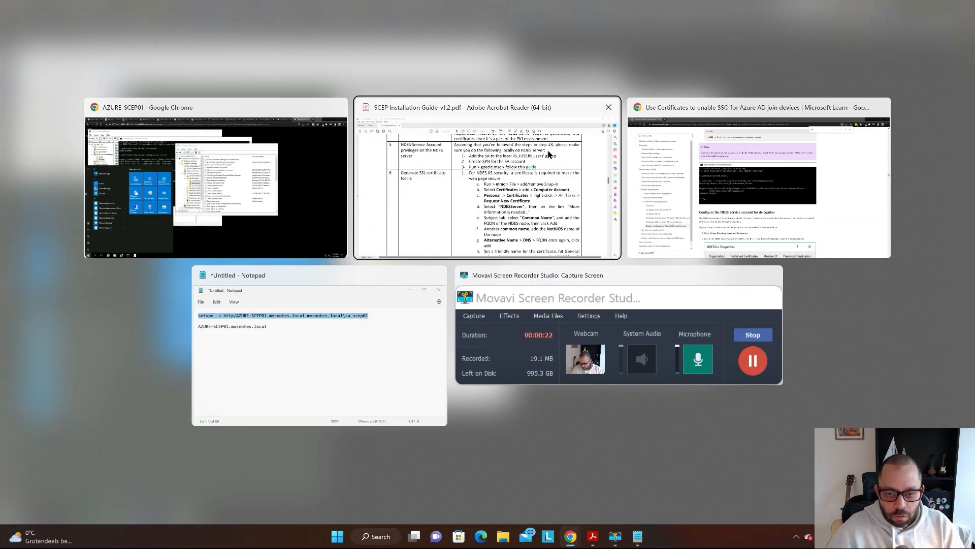
left_click(721, 197)
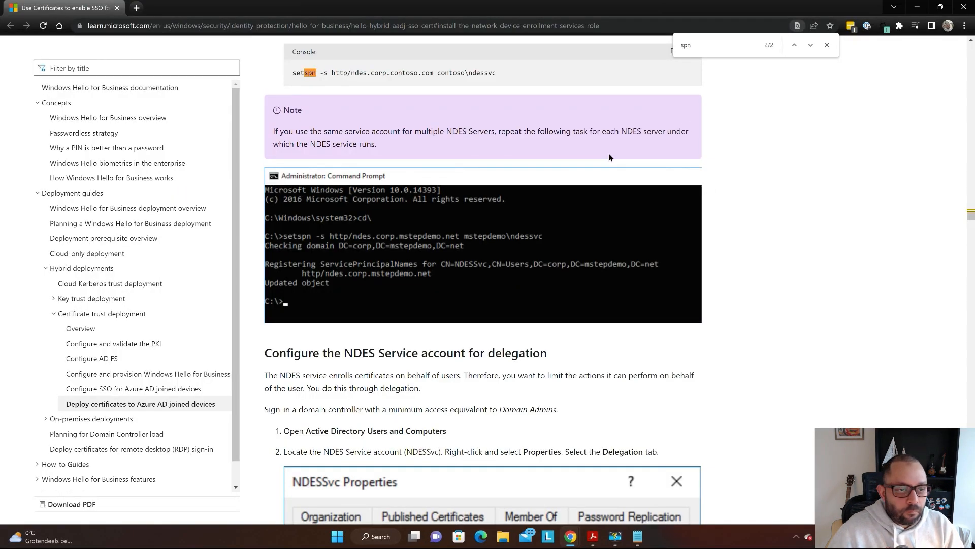
scroll(744, 170, "down", 8)
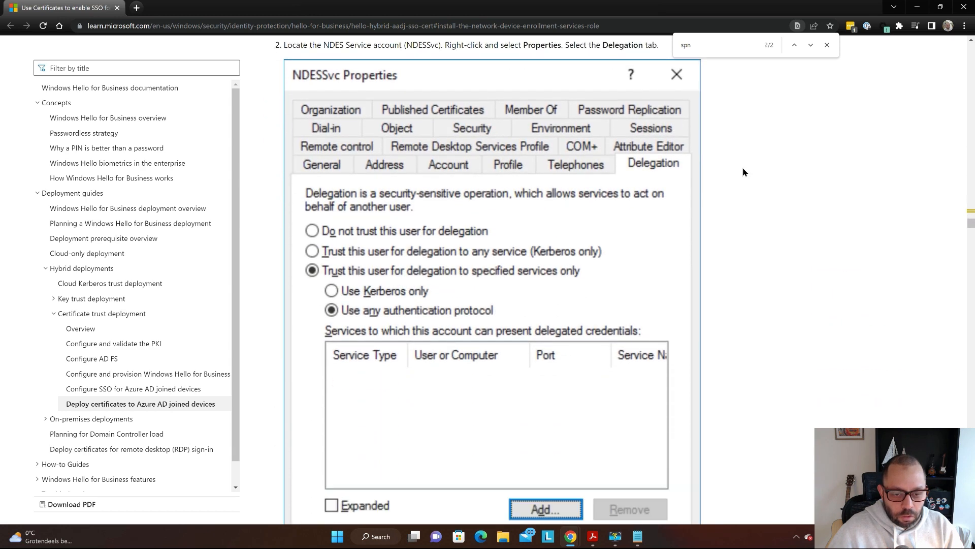
key("alt+Tab")
key("alt+Tab")
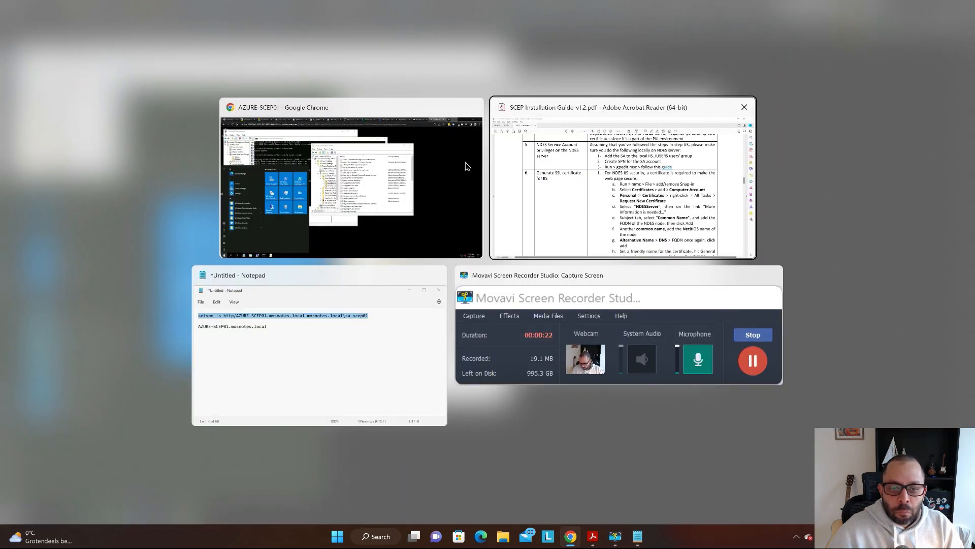
left_click(604, 187)
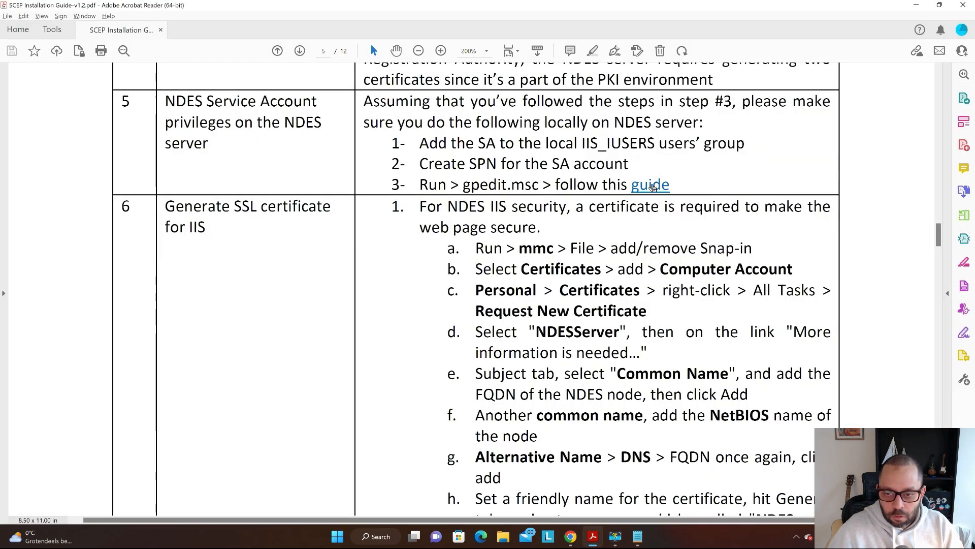
left_click(657, 187)
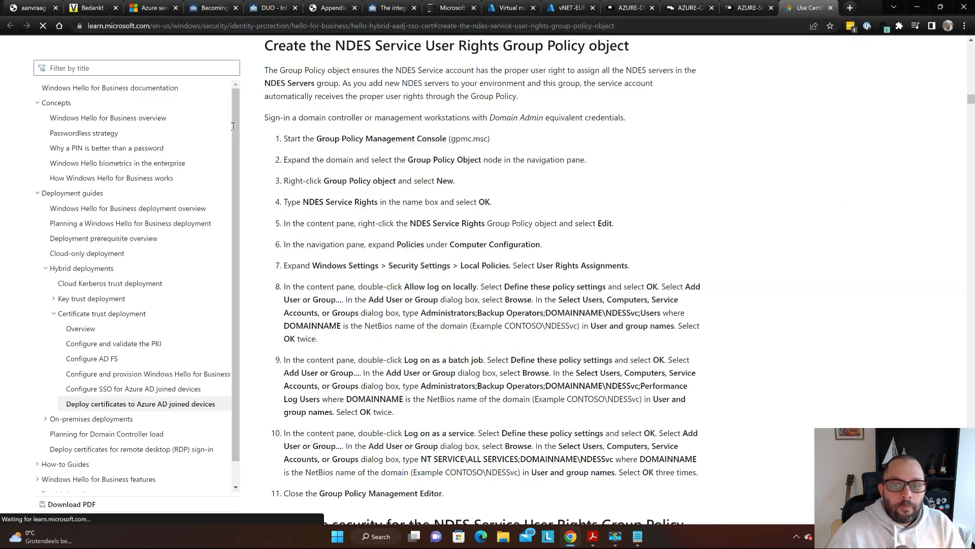
- Find step 8 of the NDES User Rights Group Policy steps and highlight 'Allow log on locally'
scroll(419, 158, "down", 8)
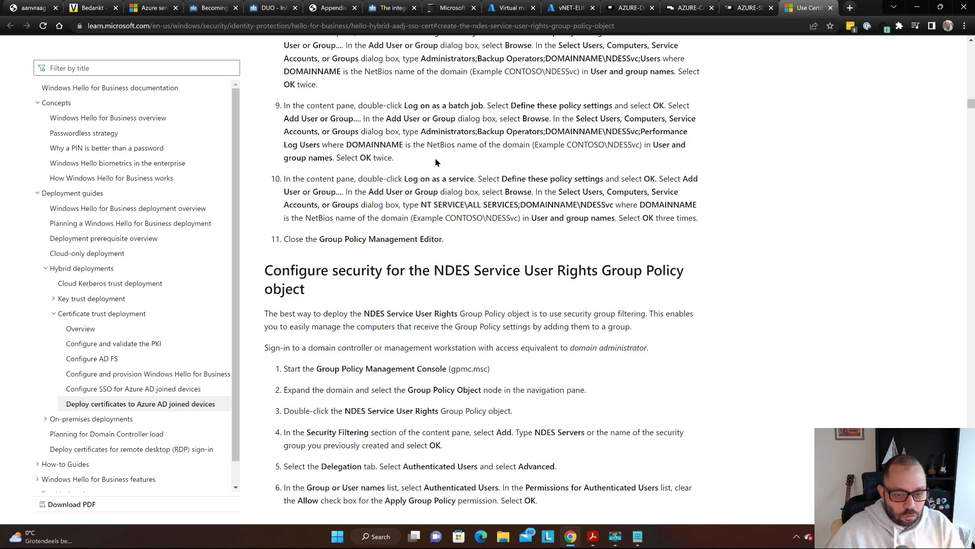
scroll(394, 158, "down", 3)
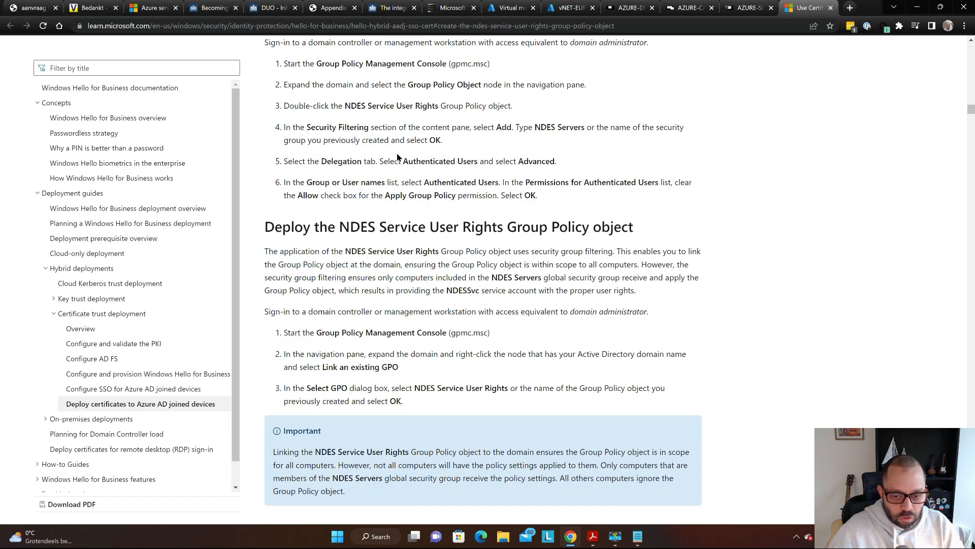
scroll(400, 157, "down", 6)
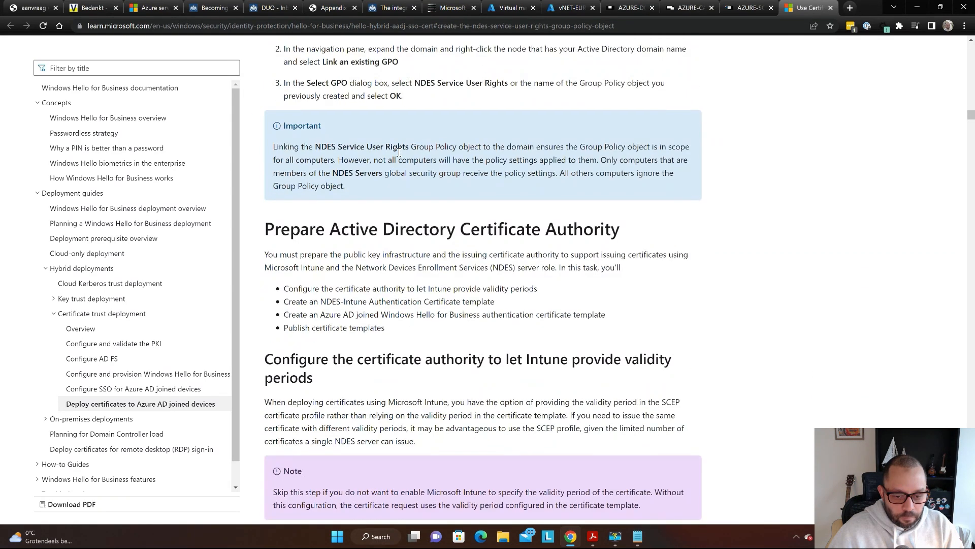
scroll(402, 159, "up", 8)
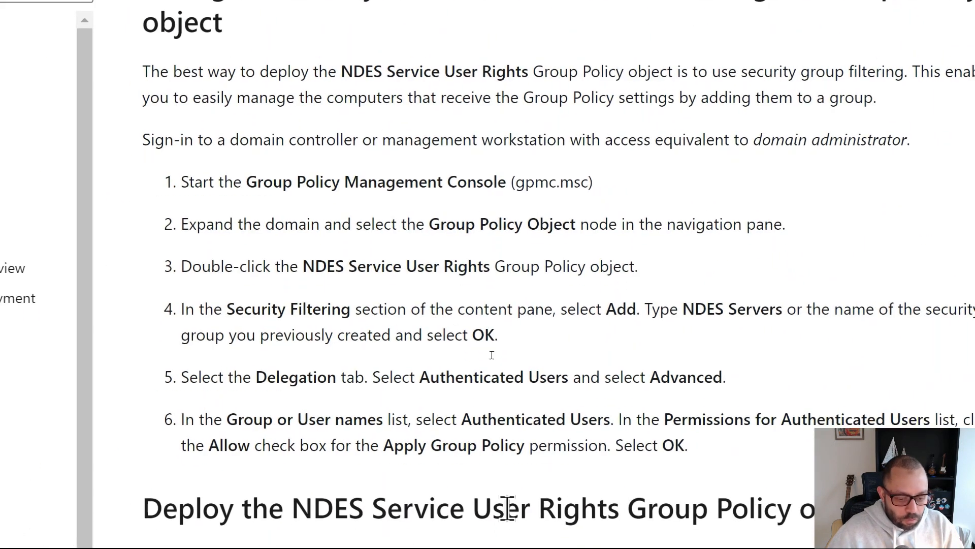
scroll(505, 505, "down", 5)
scroll(773, 87, "down", 15)
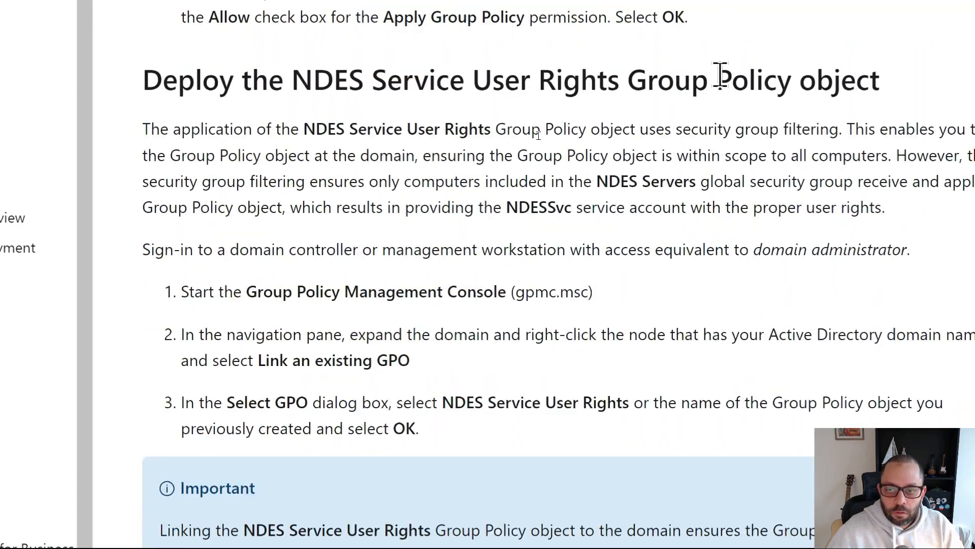
scroll(628, 70, "down", 14)
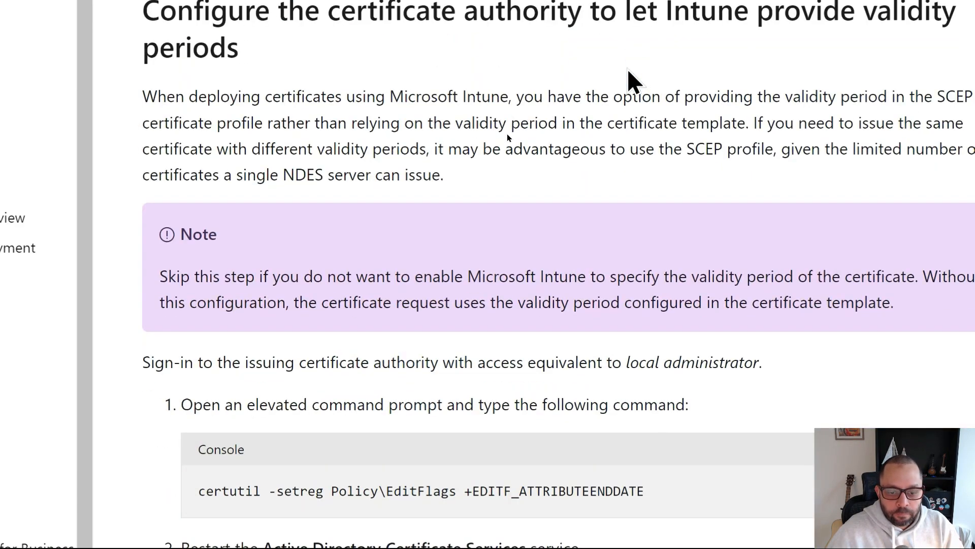
scroll(625, 69, "up", 5)
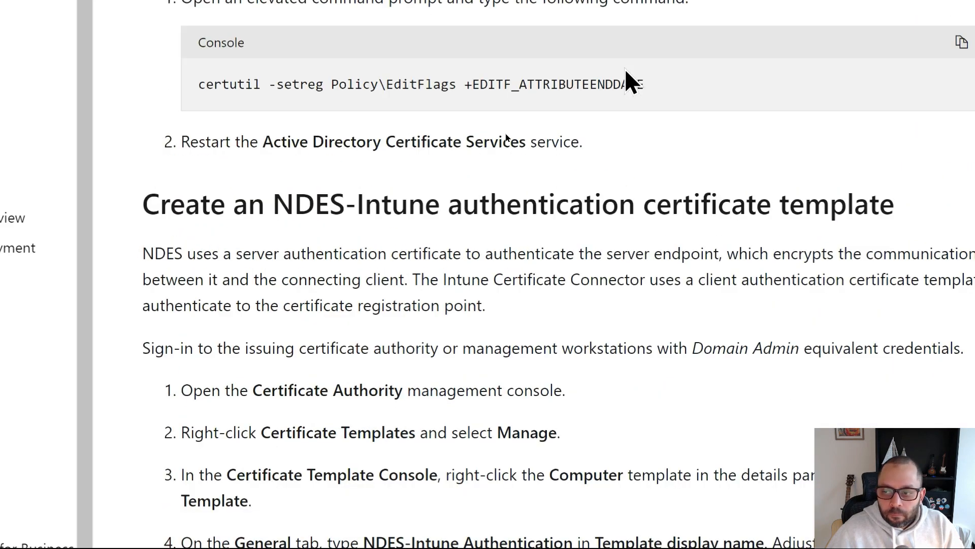
scroll(625, 68, "up", 10)
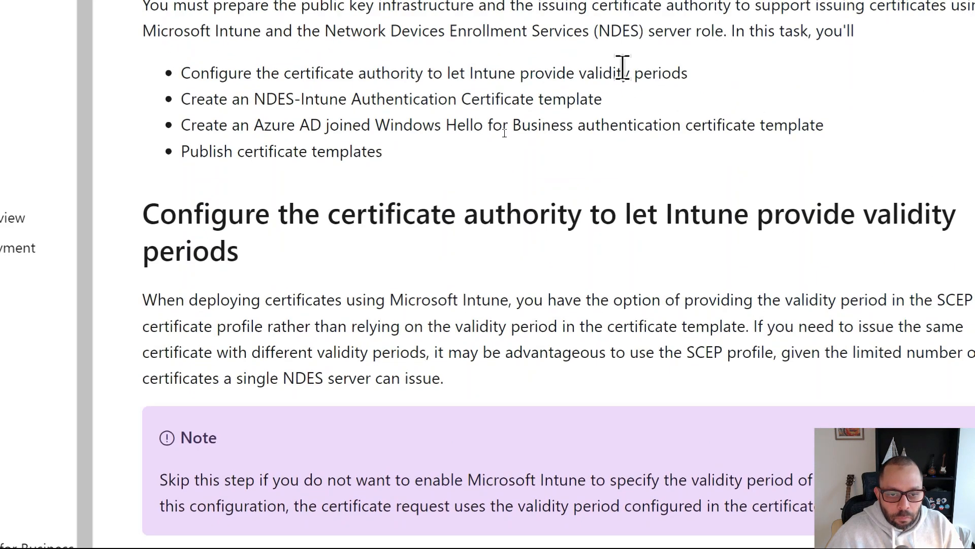
scroll(623, 68, "up", 12)
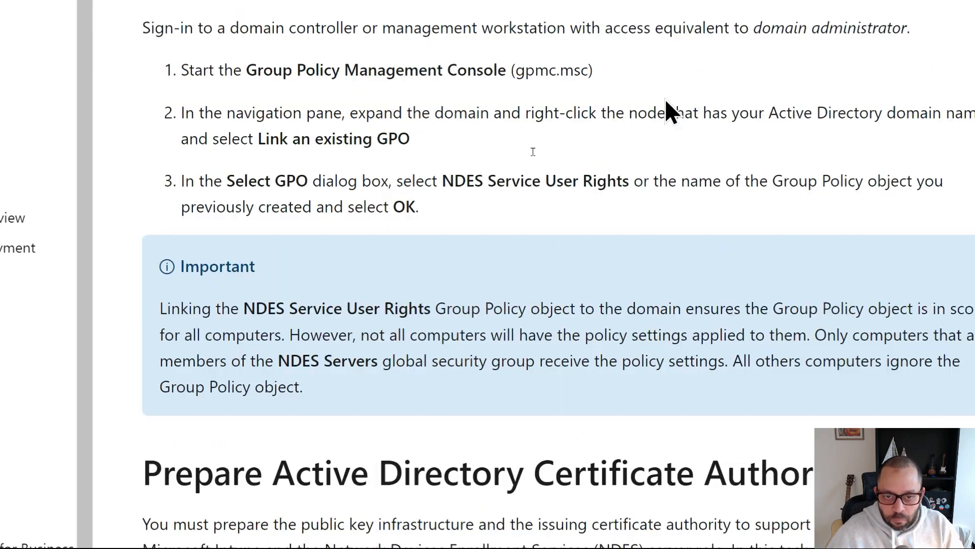
scroll(833, 119, "up", 10)
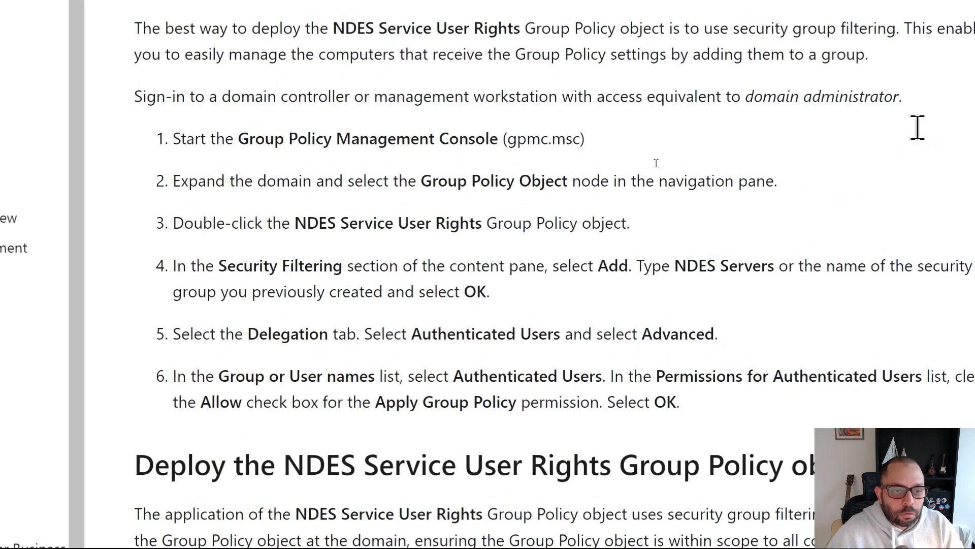
scroll(917, 127, "up", 10)
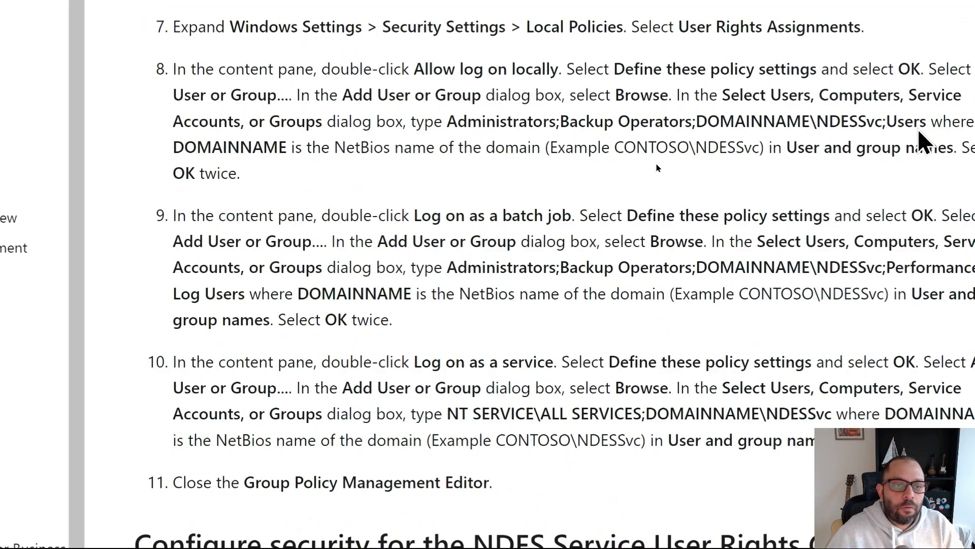
scroll(899, 146, "up", 4)
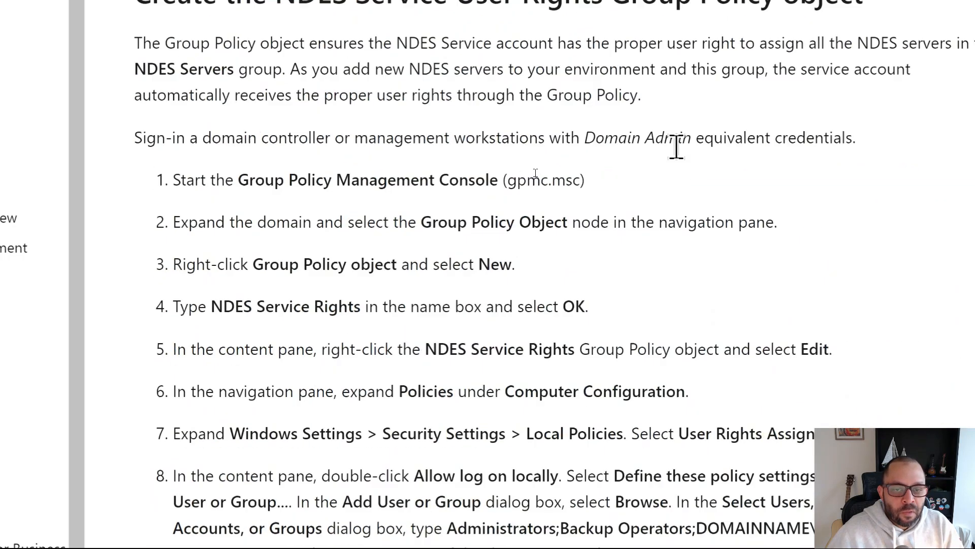
scroll(460, 163, "up", 2)
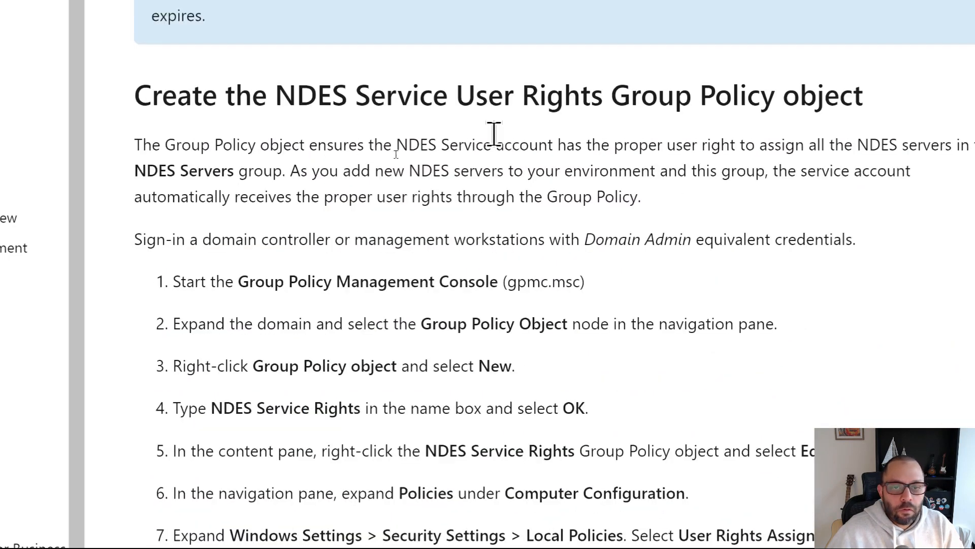
scroll(470, 135, "down", 8)
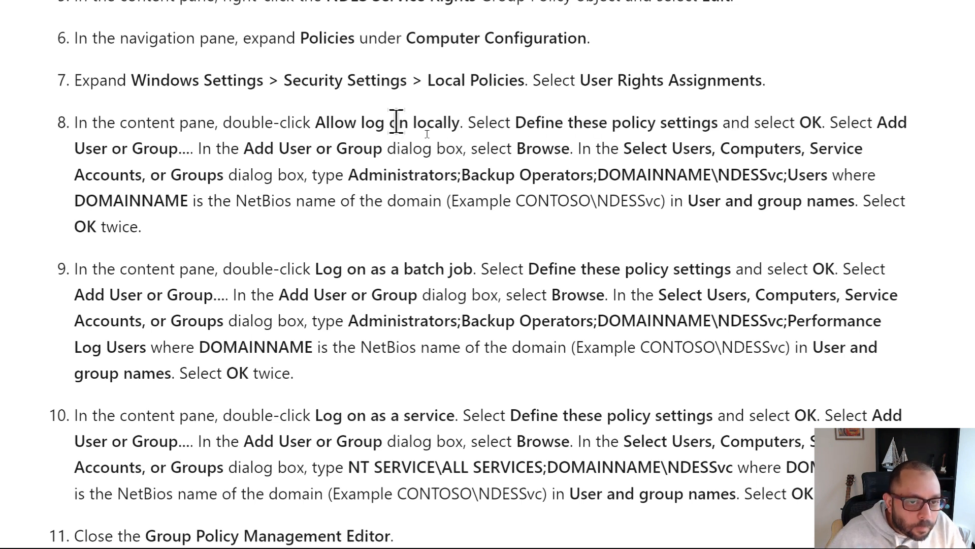
left_click_drag(315, 122, 460, 120)
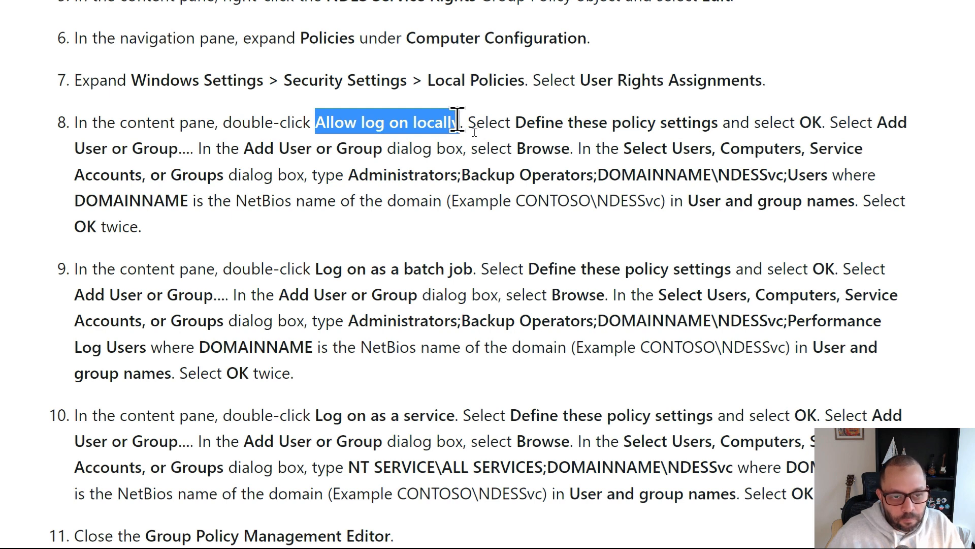
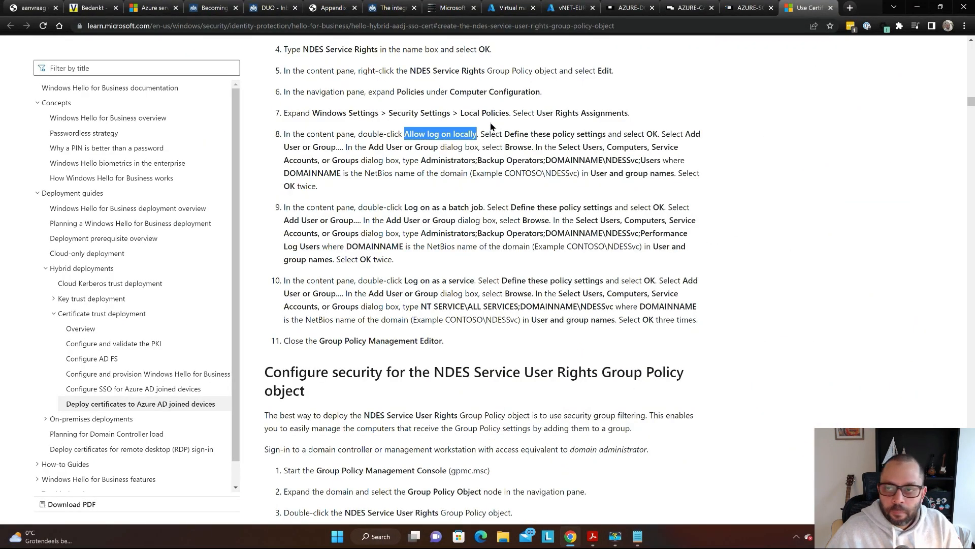
- Open Allow log on locally in User Rights Assignment, review its members, and close without changes
key("ctrl+shift+Tab")
left_click(496, 113)
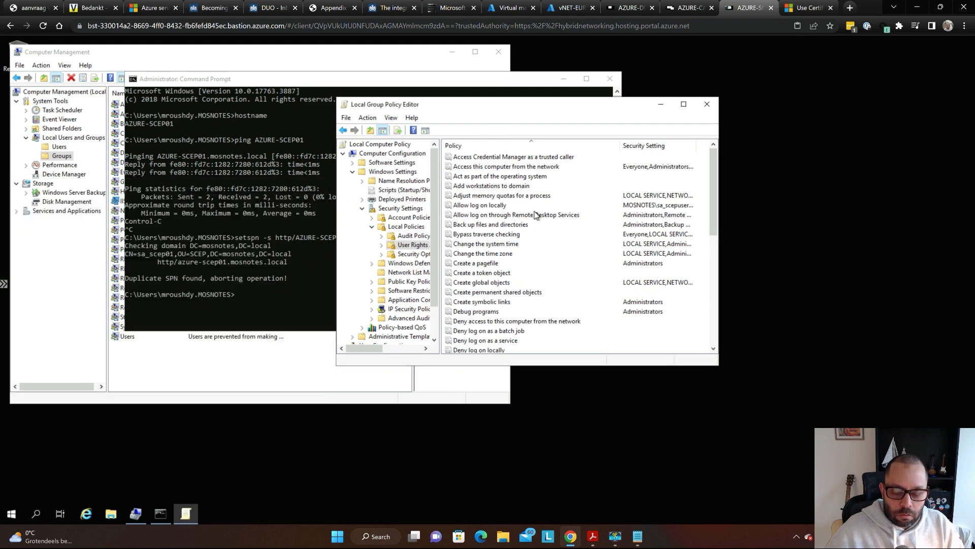
key("super")
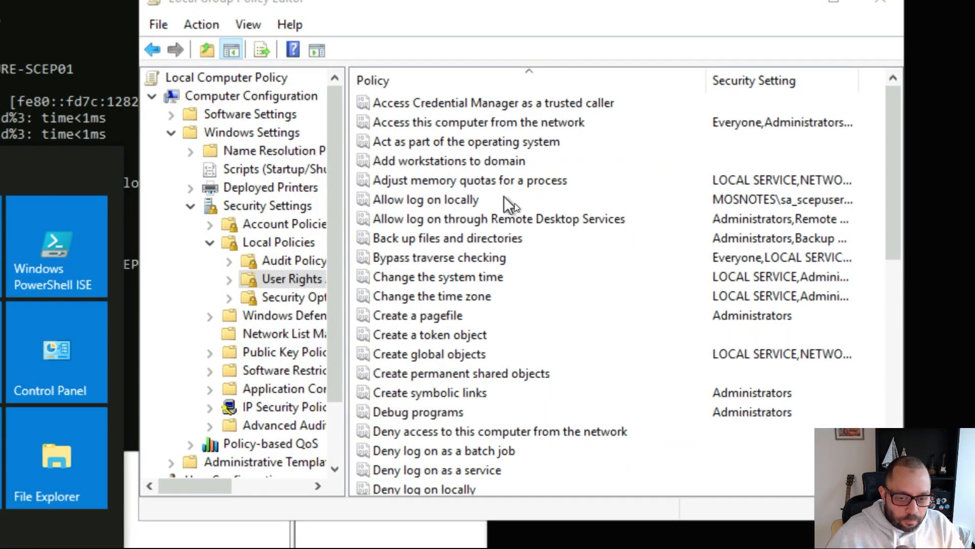
double_click(445, 201)
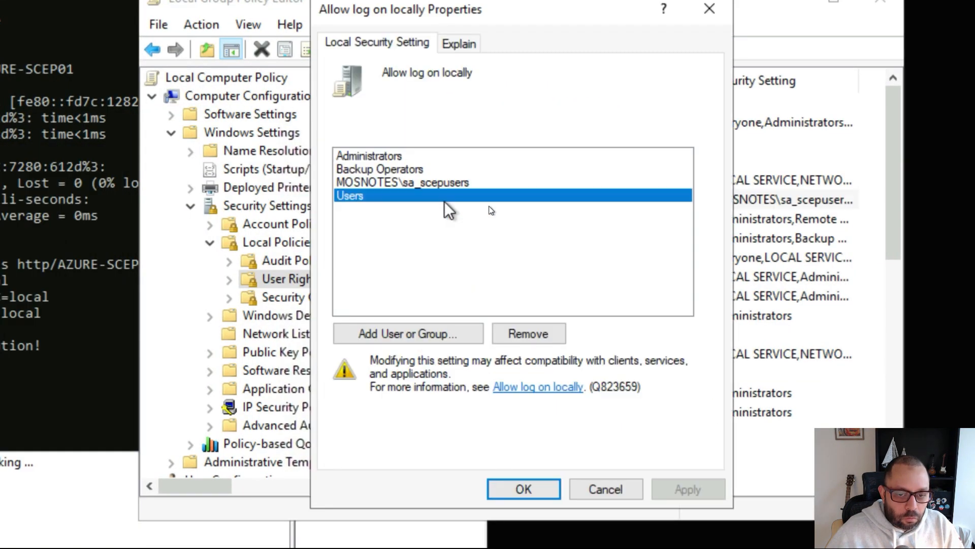
key("super")
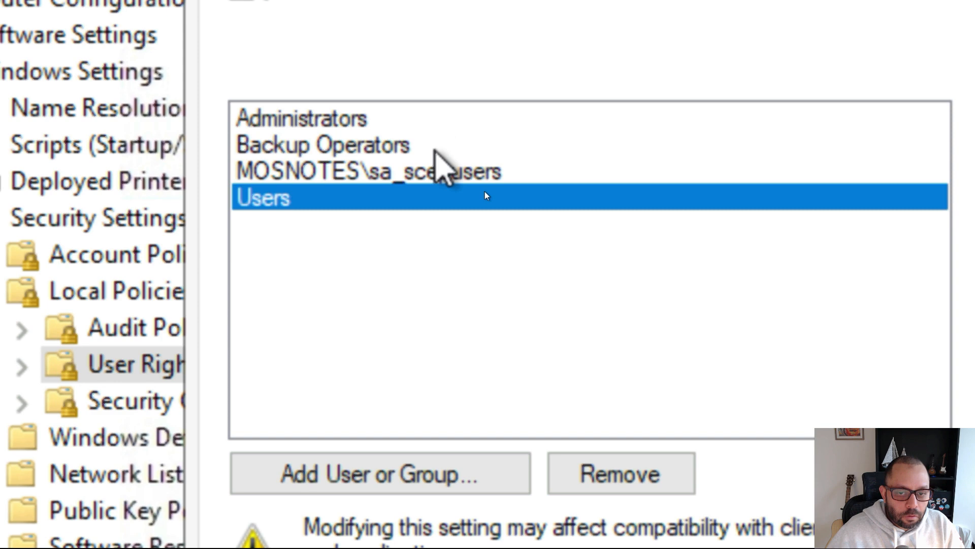
left_click(437, 147)
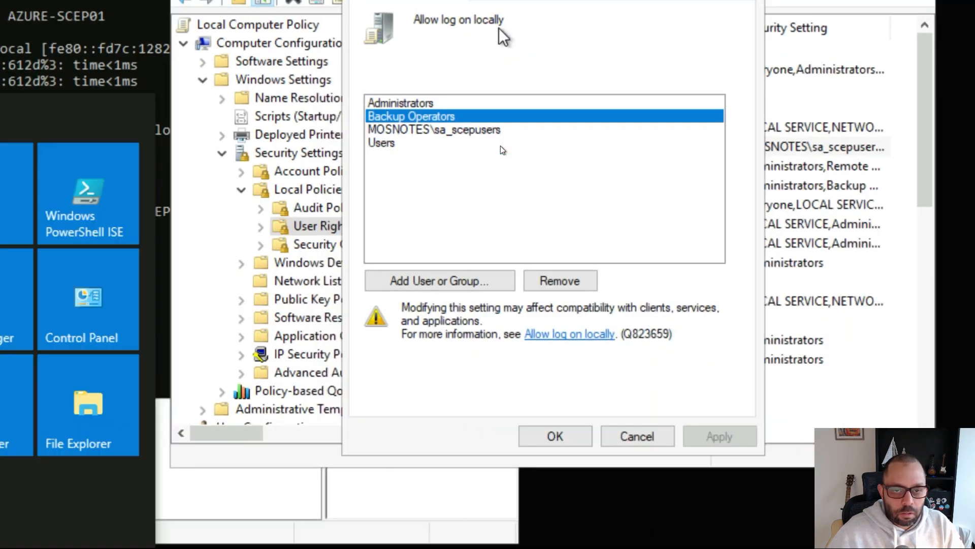
left_click(499, 28)
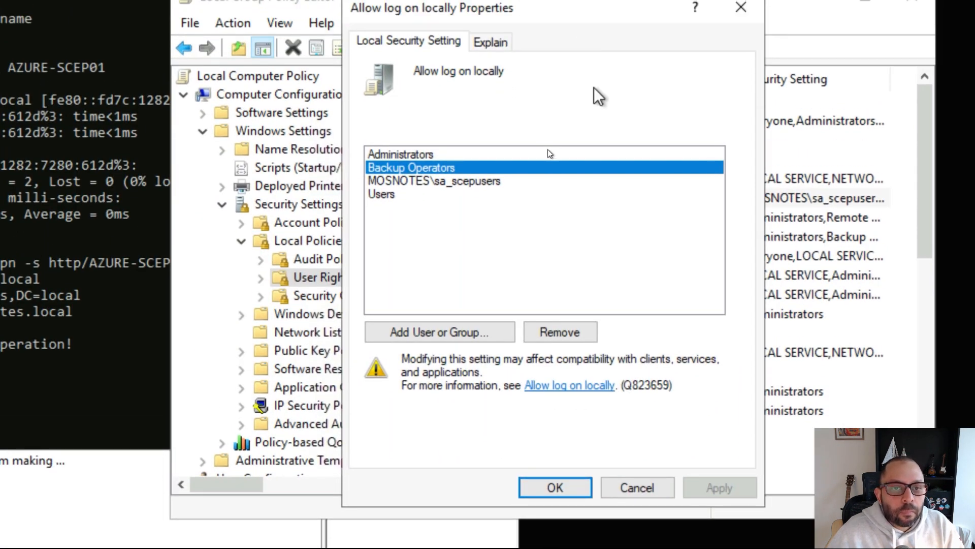
key("Return")
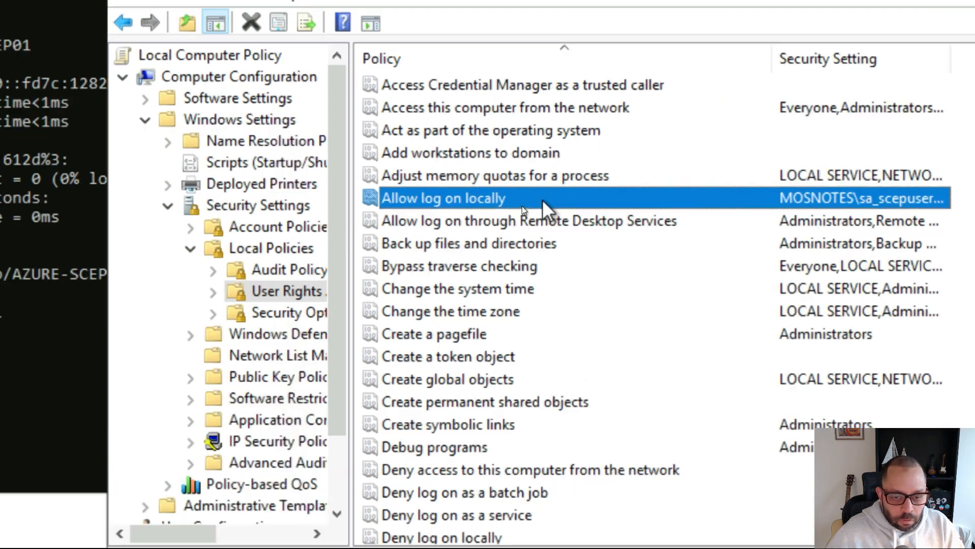
- Look over Bypass traverse checking and the rest of the User Rights Assignment policy list
double_click(542, 199)
left_click(490, 283)
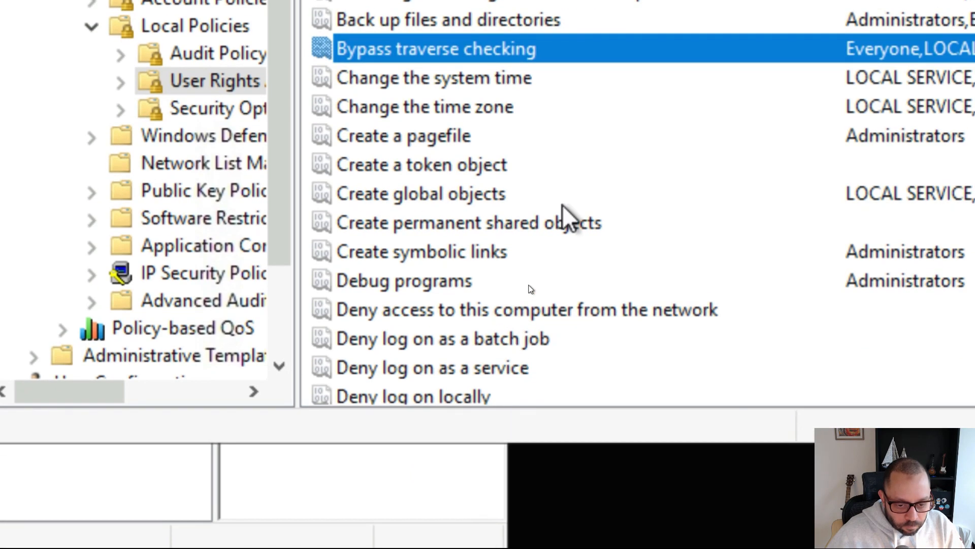
scroll(561, 214, "down", 3)
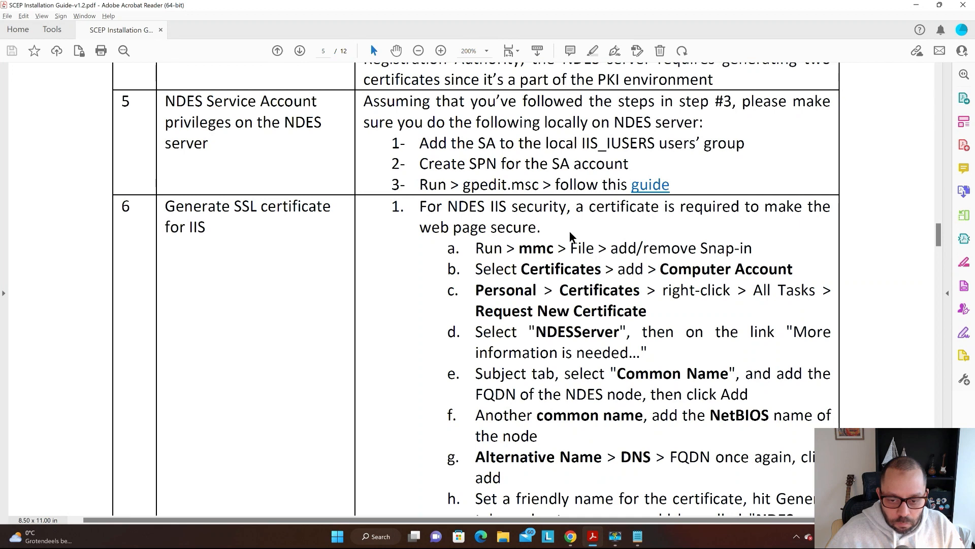
key("alt+Tab")
key("alt+Tab")
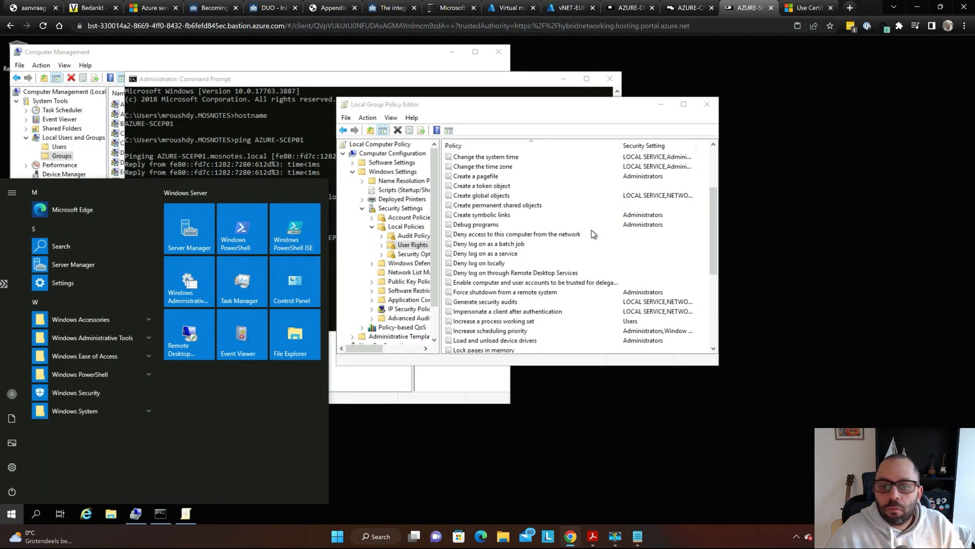
key("ctrl+Tab")
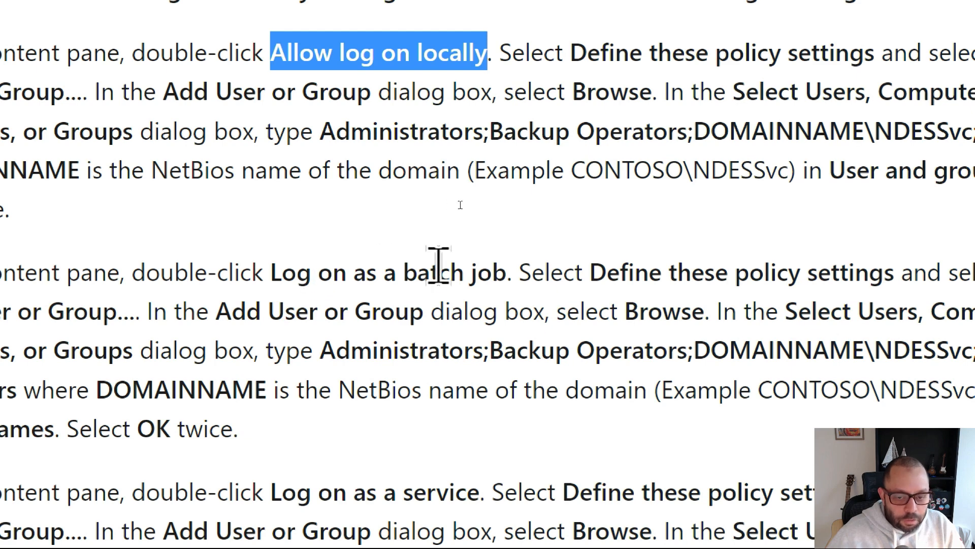
key("alt+Tab")
key("alt+Tab")
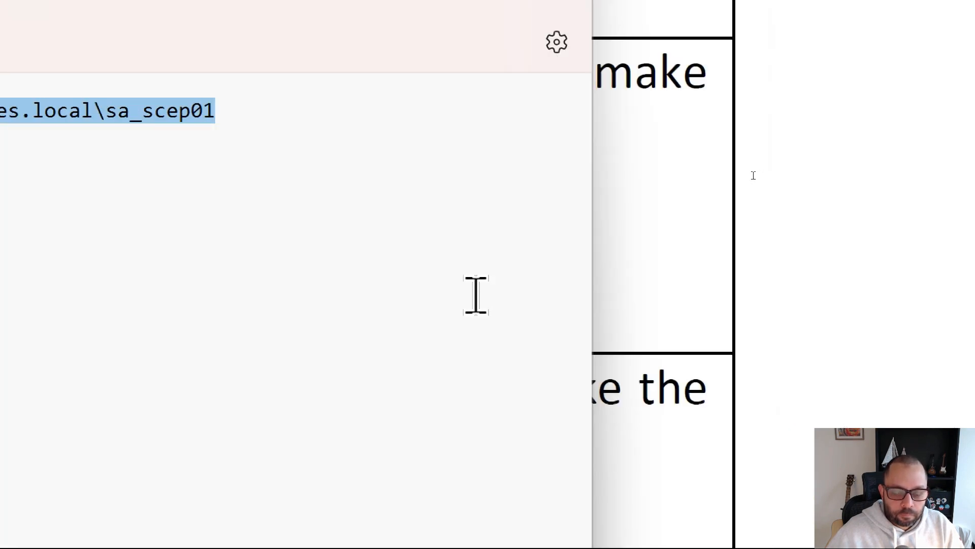
key("alt+Tab")
key("alt+Tab")
key("alt+Tab")
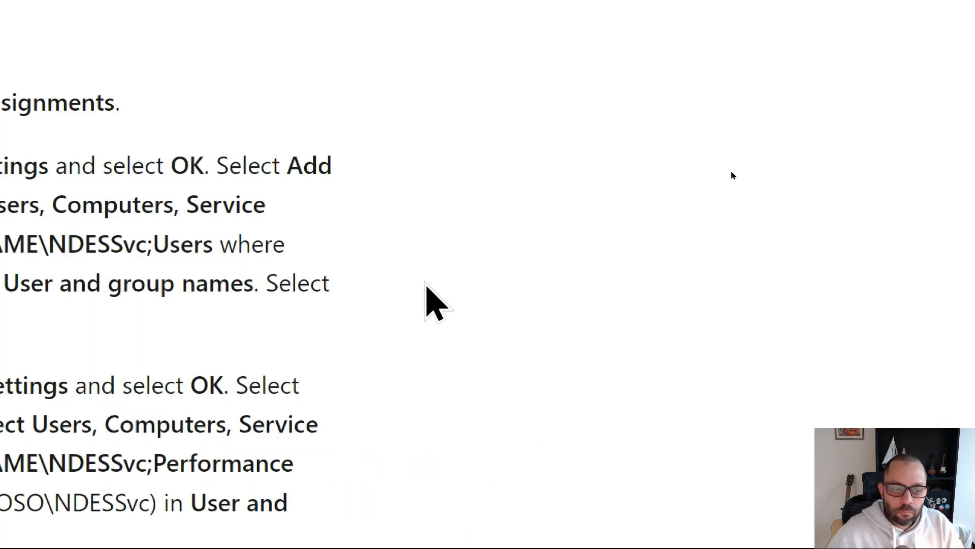
key("alt+Tab")
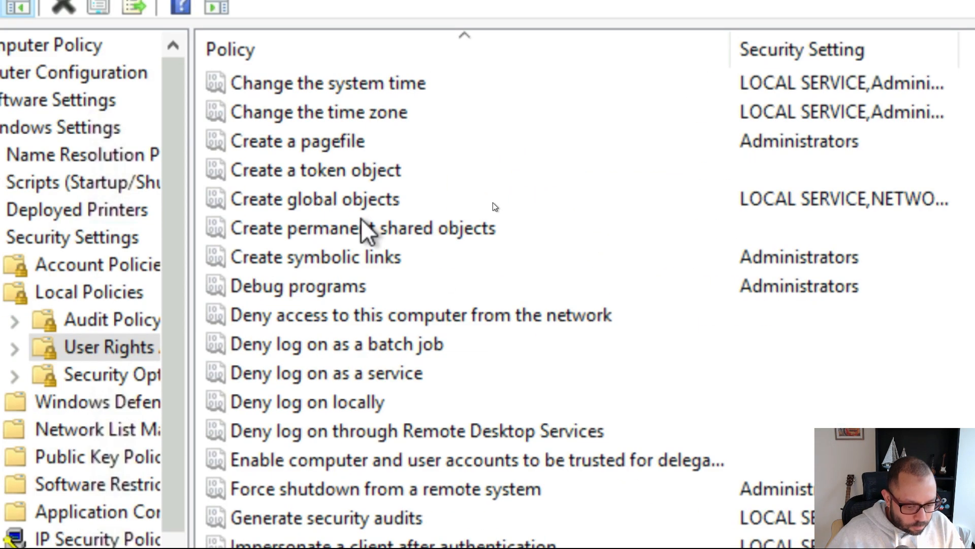
left_click(346, 224)
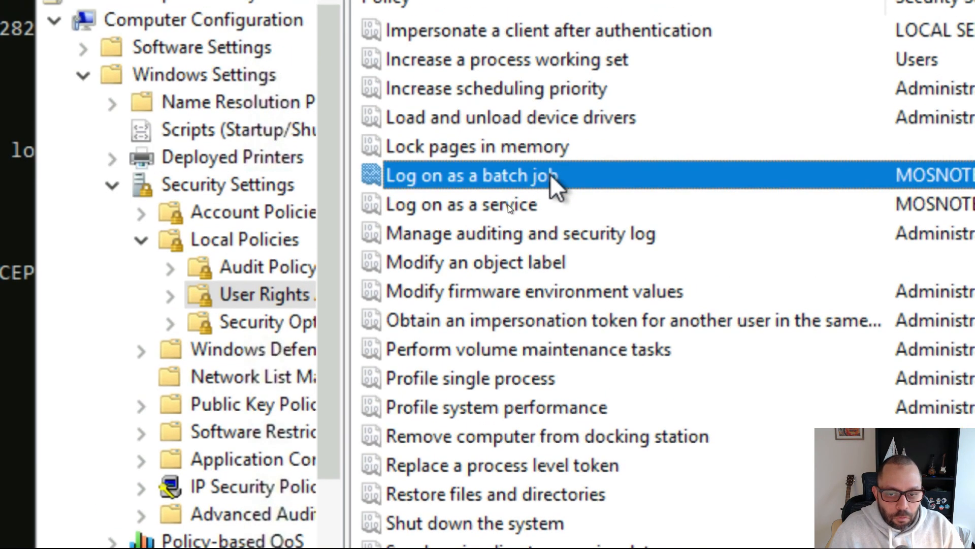
double_click(550, 175)
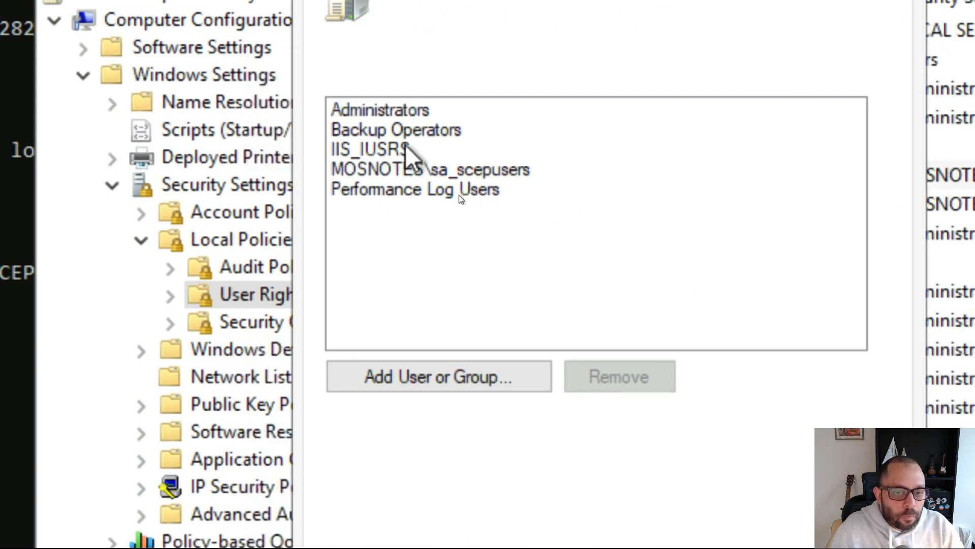
left_click(386, 149)
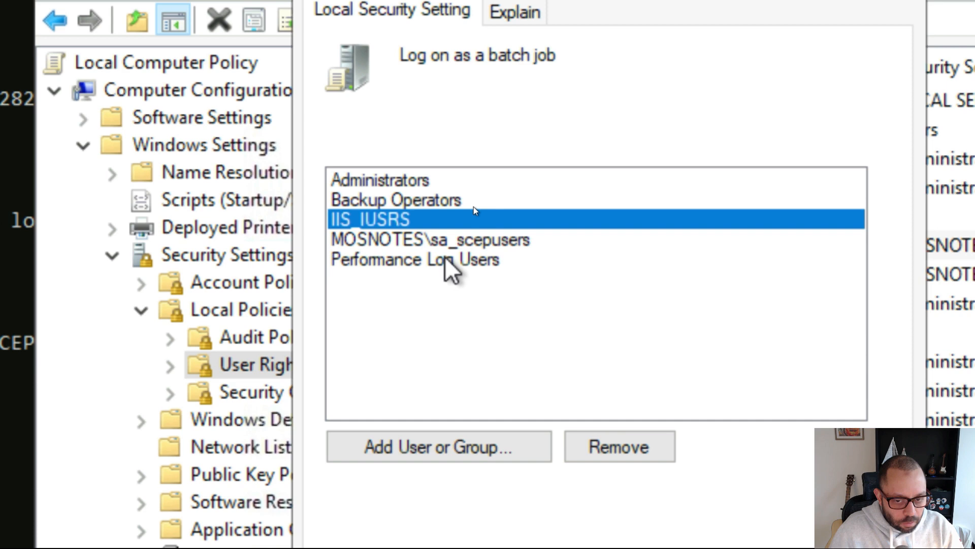
left_click(447, 241)
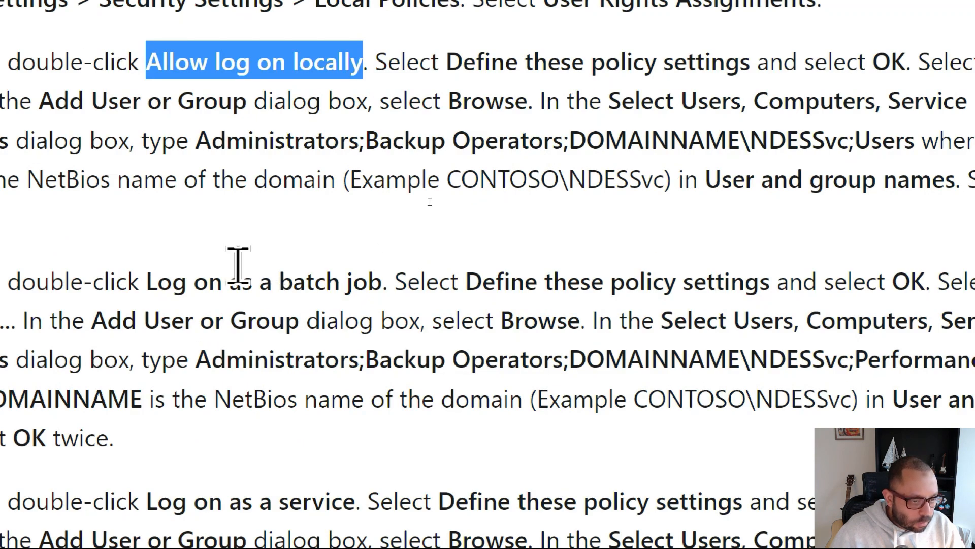
left_click_drag(146, 279, 373, 278)
scroll(103, 153, "down", 3)
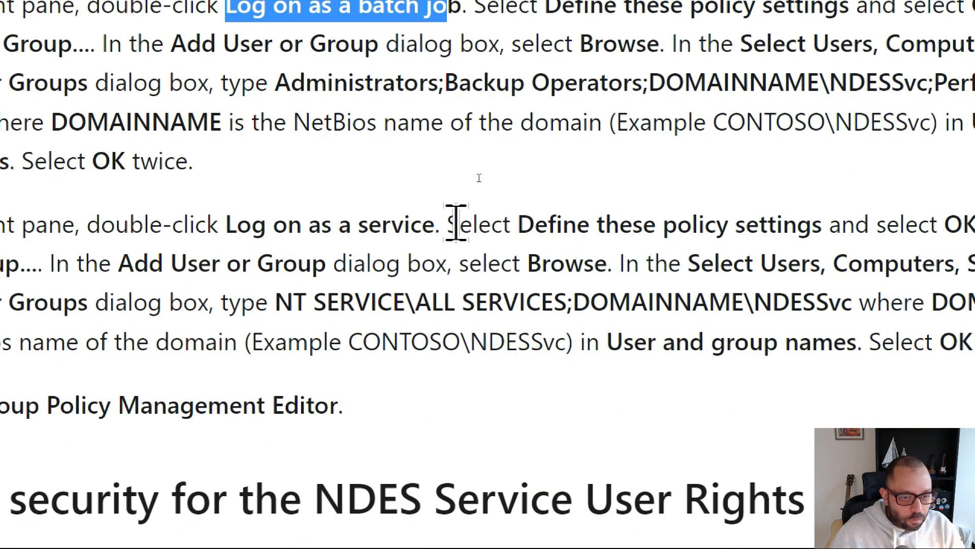
left_click_drag(473, 224, 306, 224)
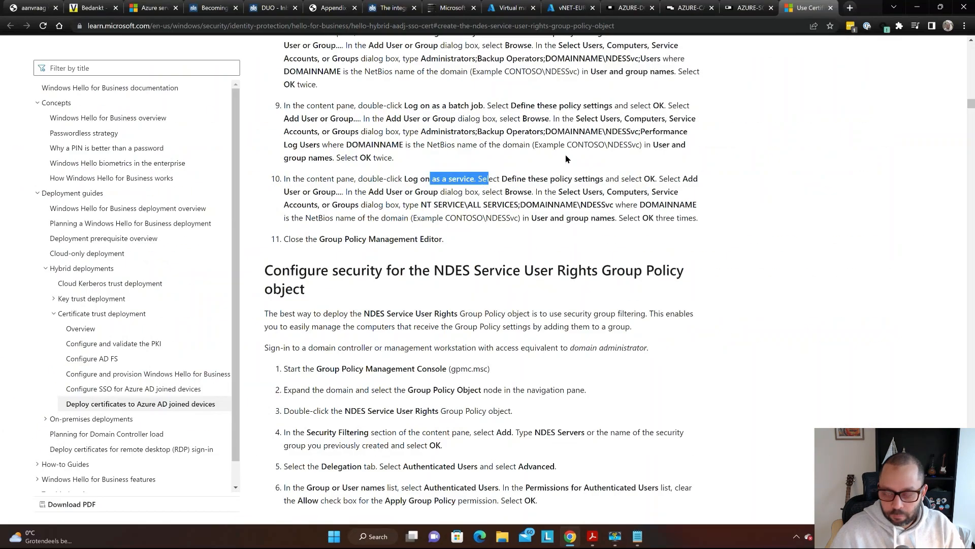
key("ctrl+shift+Tab")
key("super")
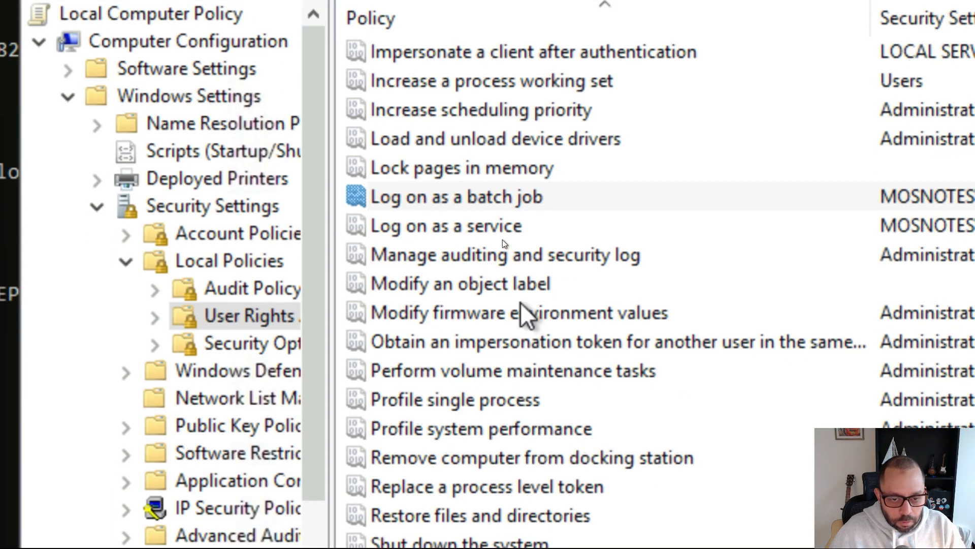
- Confirm Log on as a service includes NT SERVICE\ALL SERVICES, then close Group Policy Editor
double_click(494, 215)
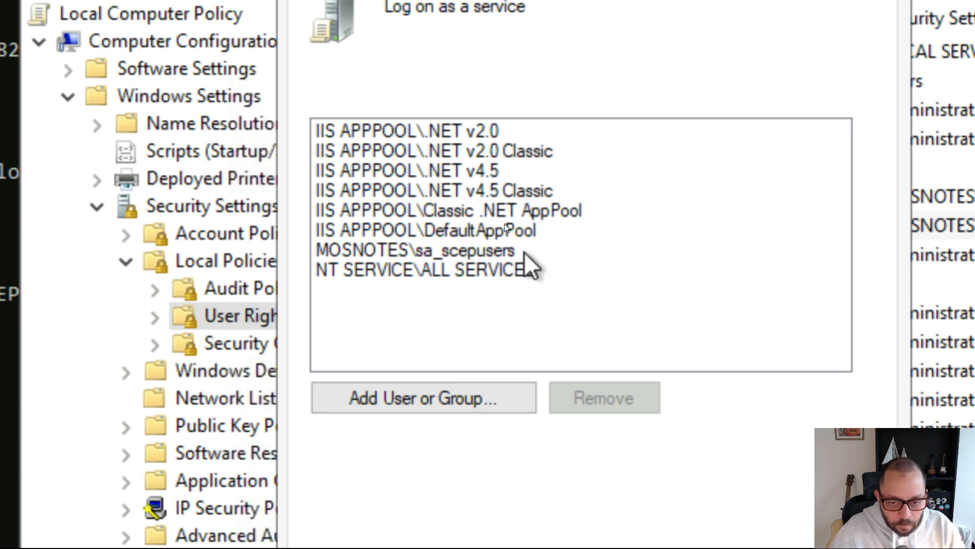
left_click(546, 251)
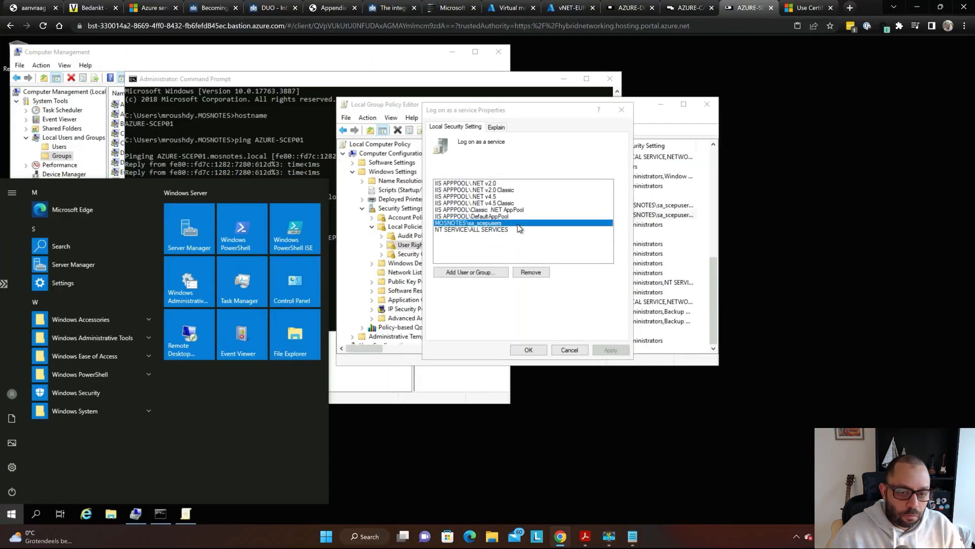
key("Escape")
key("Escape")
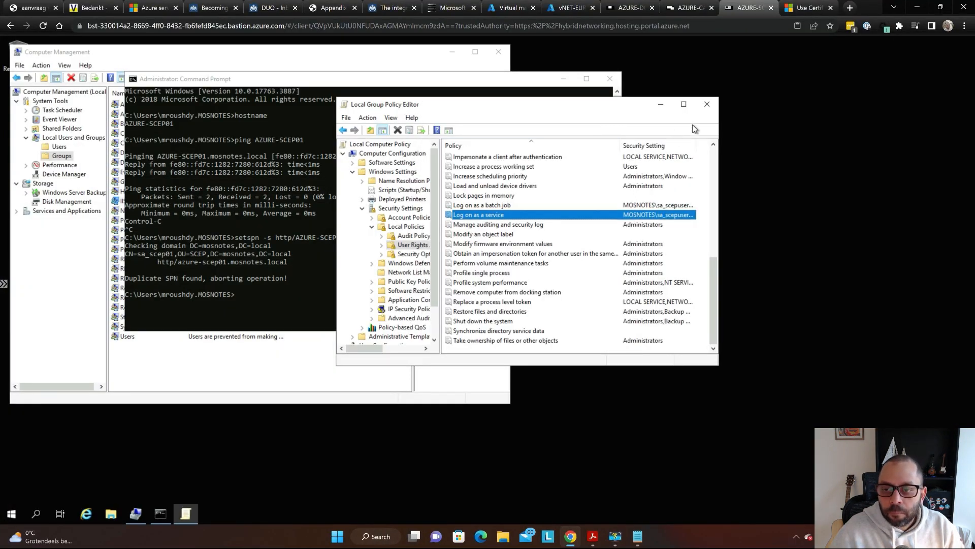
left_click(706, 104)
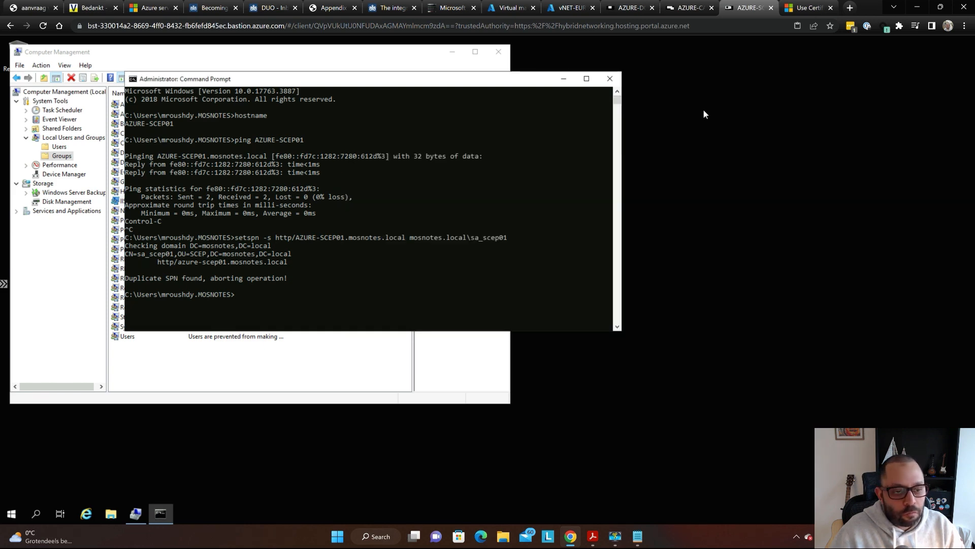
left_click(497, 144)
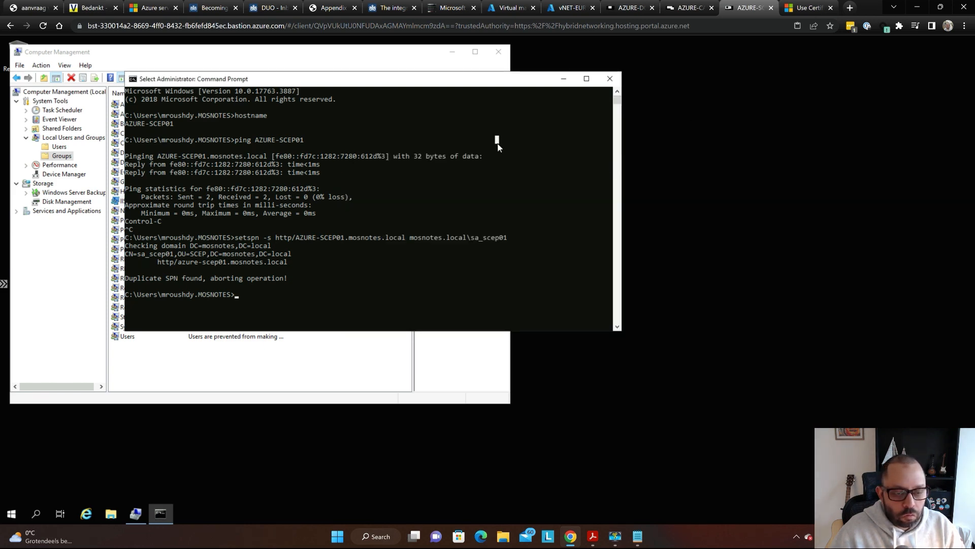
key("alt+Tab")
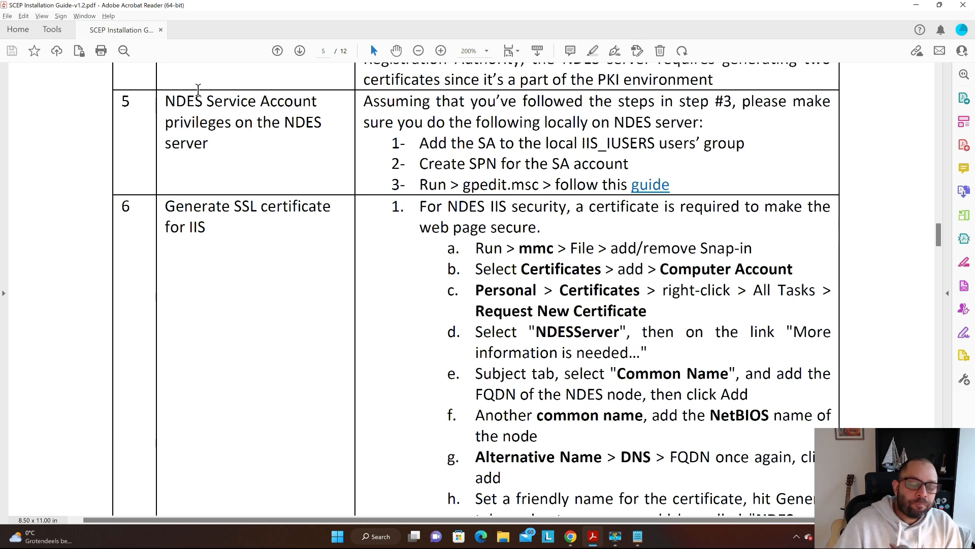
- Select the AZURE-SCEP01.mosnotes.local server name line in the Notepad notes
key("alt+Tab")
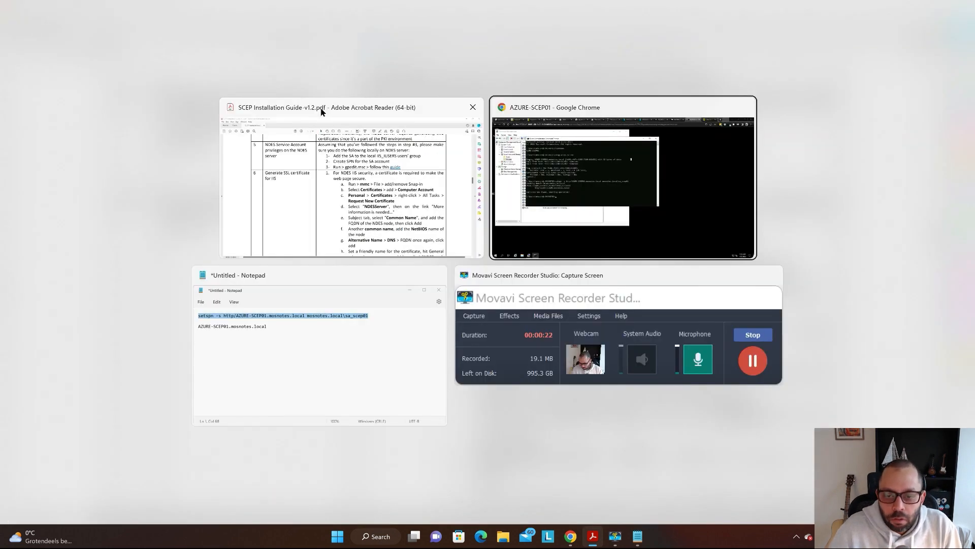
left_click(315, 340)
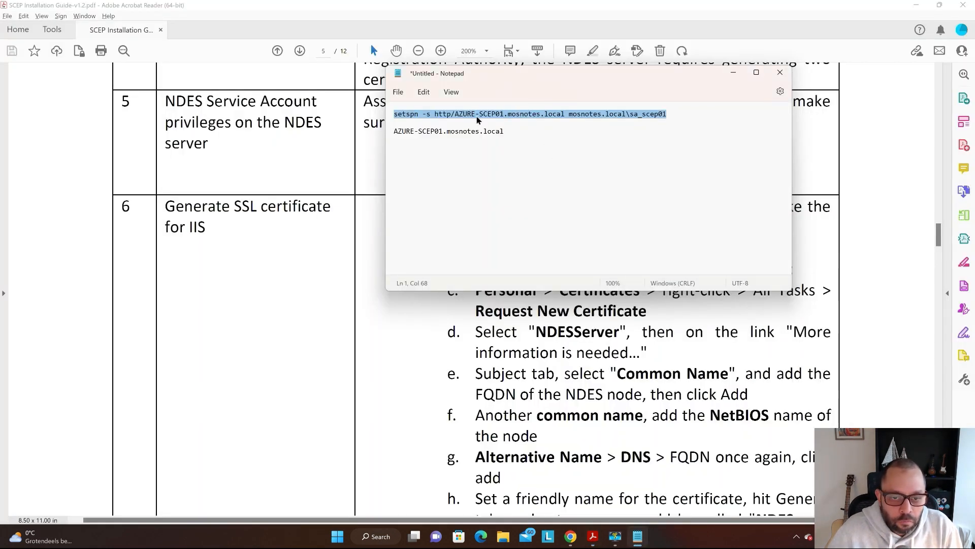
left_click(468, 131)
triple_click(468, 131)
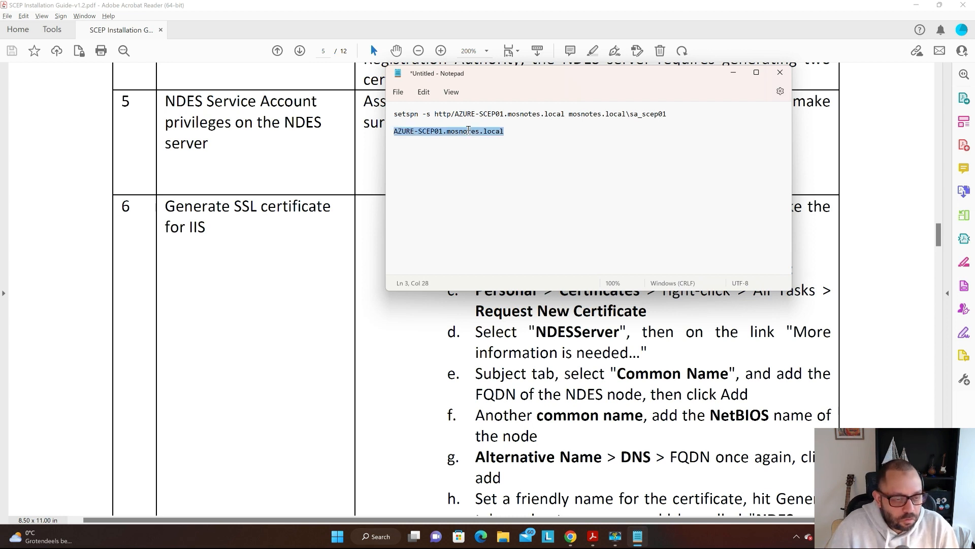
- Scroll the guide to step 6, Generate SSL certificate for IIS, with items a–h visible
key("alt+Tab")
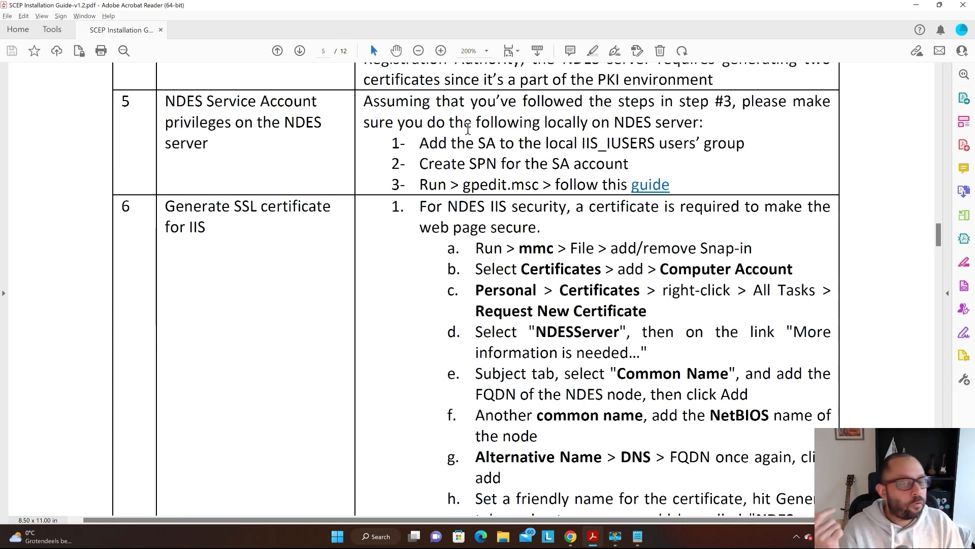
scroll(467, 129, "down", 3)
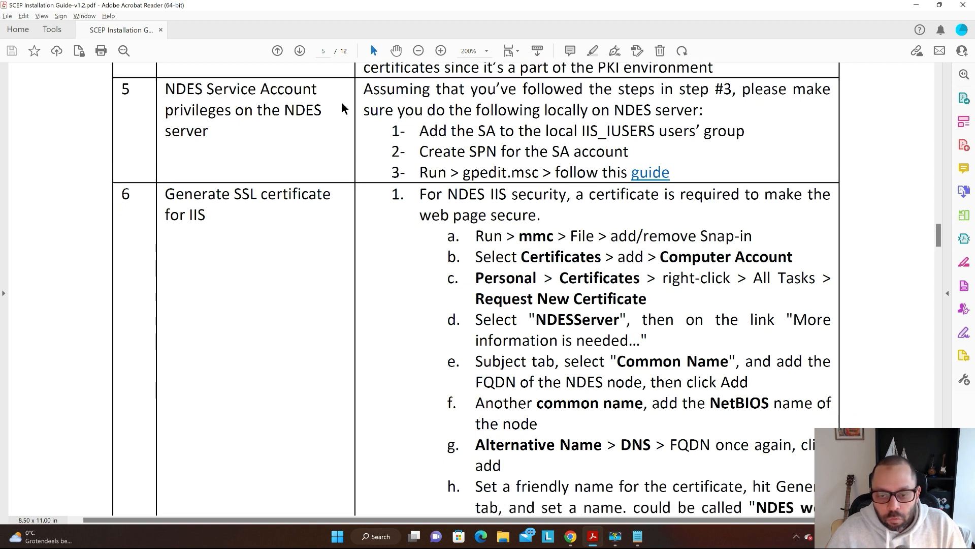
scroll(562, 121, "down", 1)
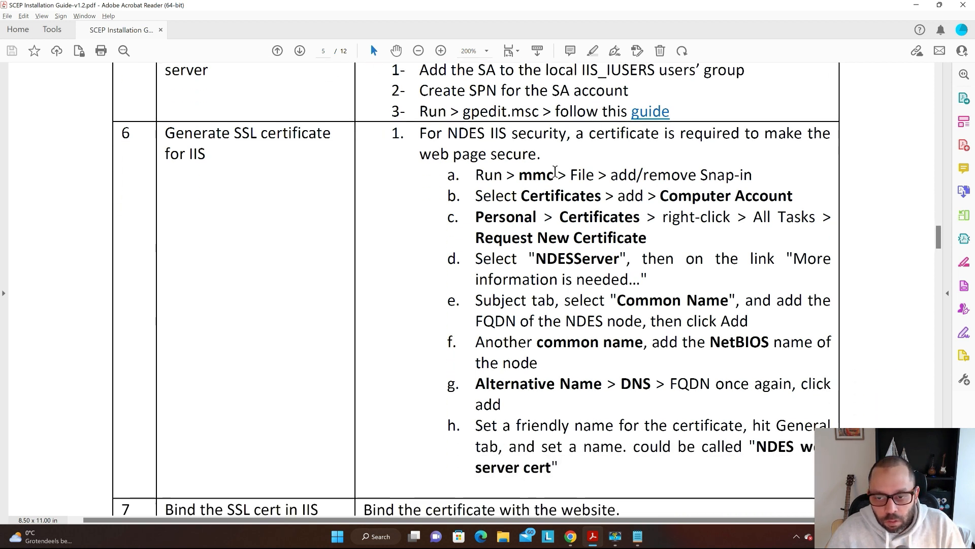
scroll(555, 169, "down", 1)
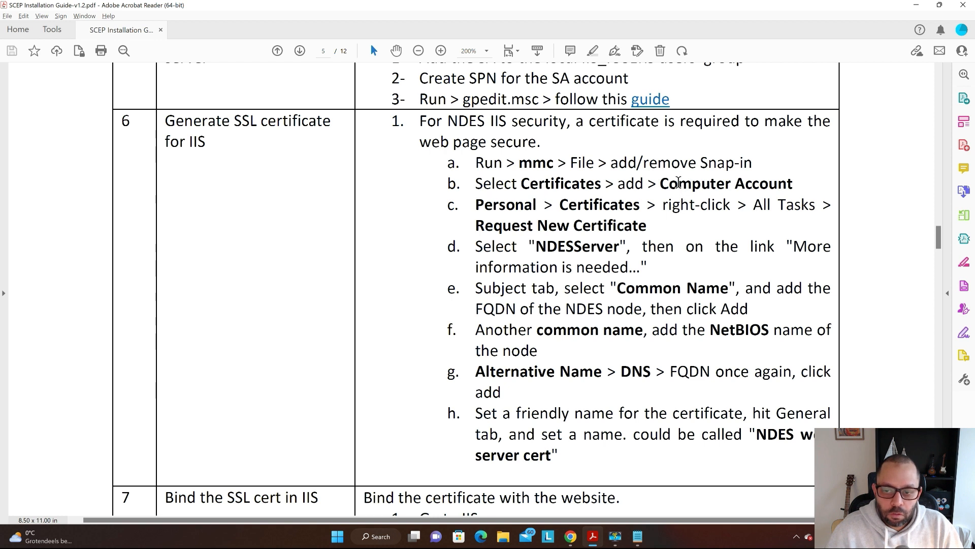
- Highlight 'Computer' in step b and steps e through g of the certificate request instructions
left_click_drag(663, 184, 737, 185)
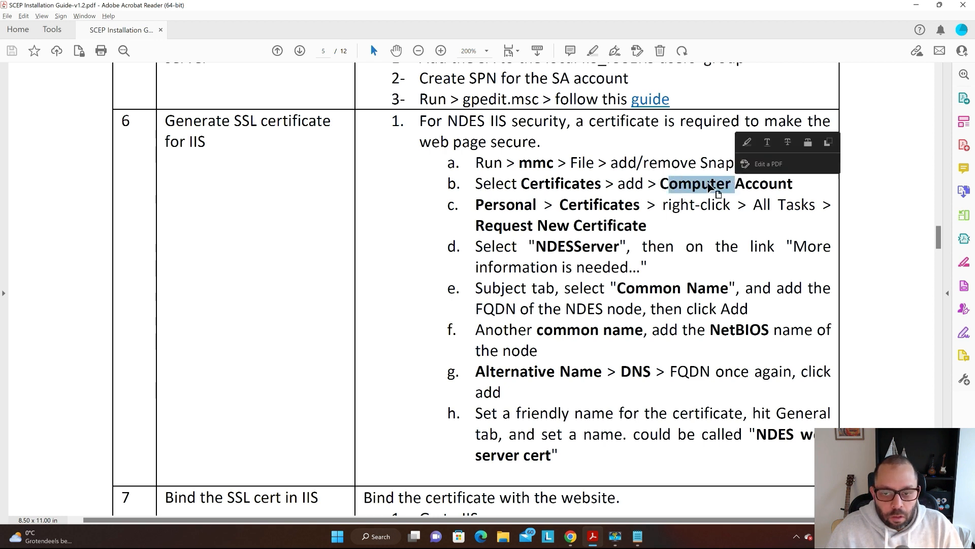
left_click(563, 162)
scroll(563, 161, "down", 1)
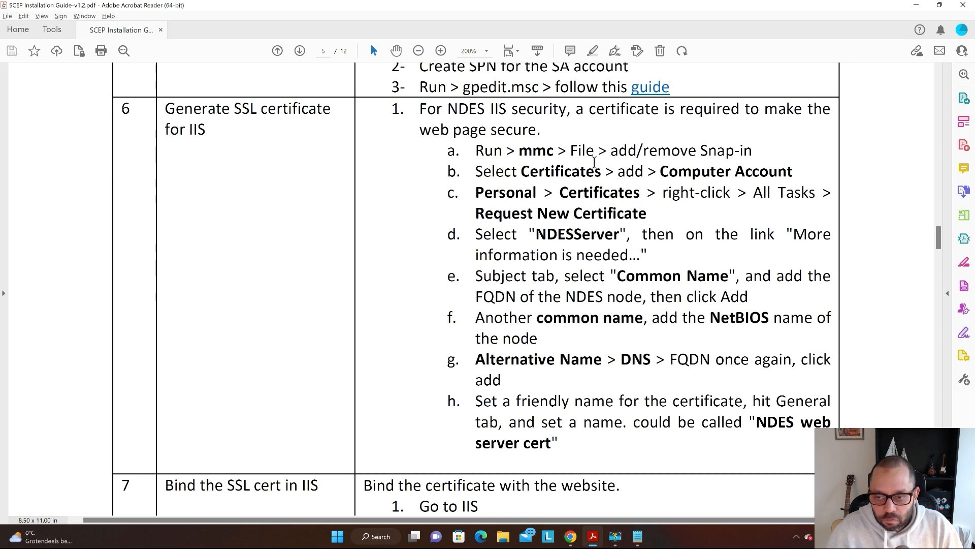
scroll(635, 160, "down", 1)
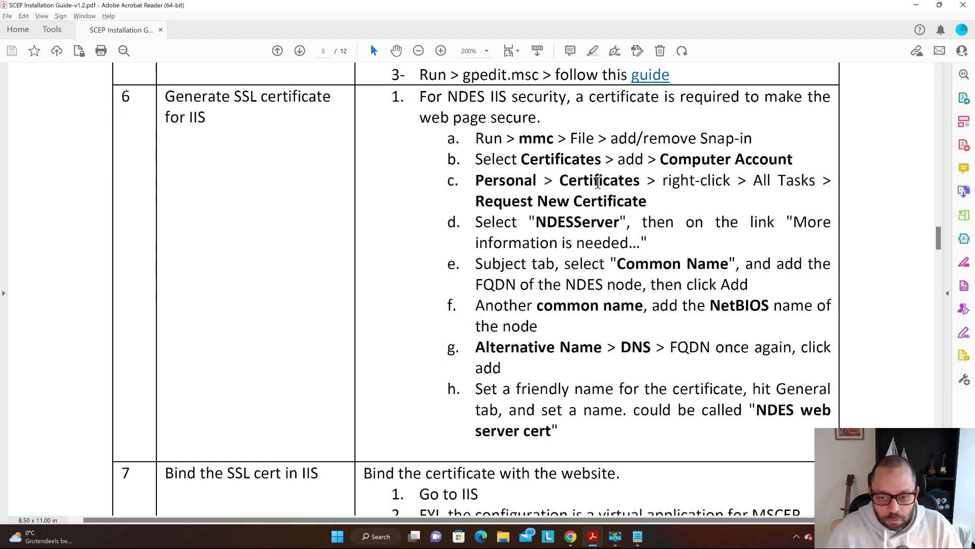
scroll(629, 202, "down", 2)
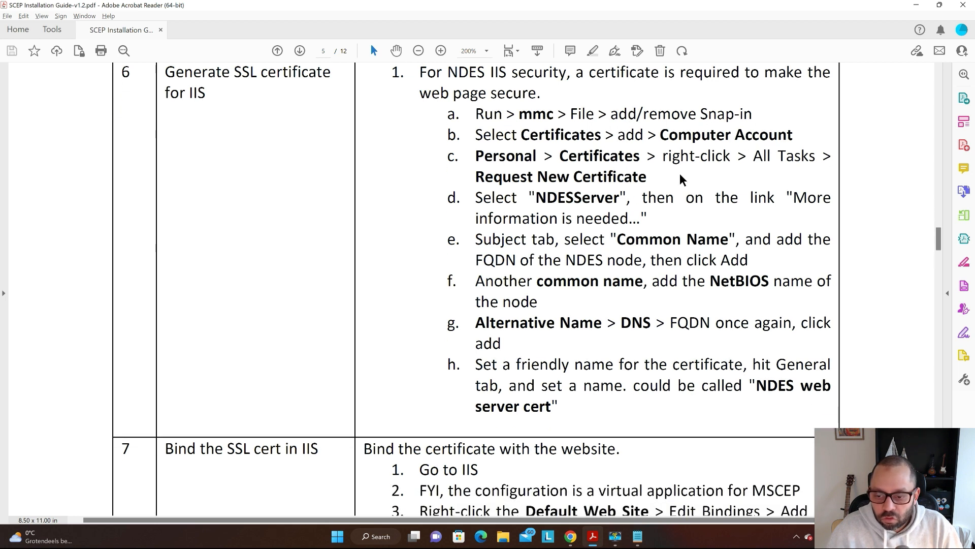
scroll(826, 177, "down", 2)
scroll(808, 213, "down", 2)
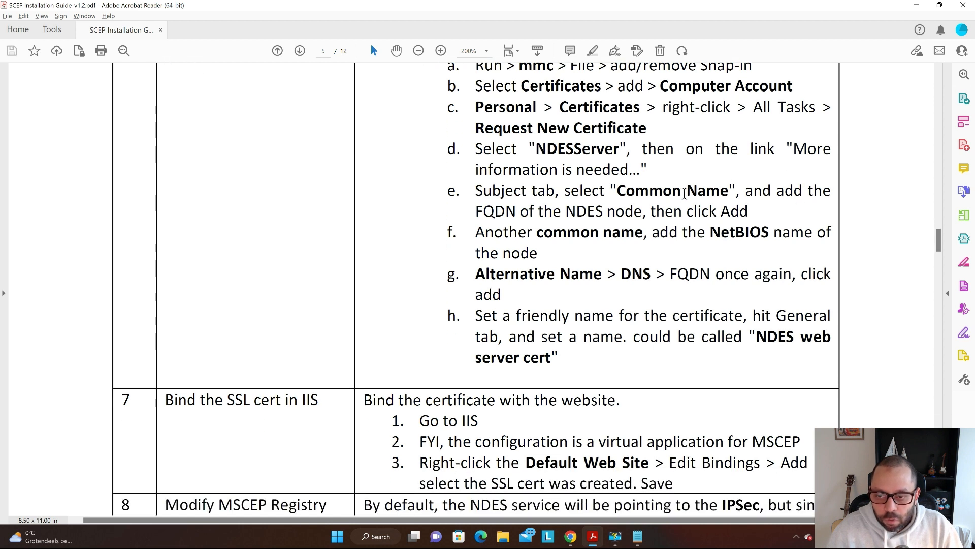
left_click_drag(452, 184, 792, 277)
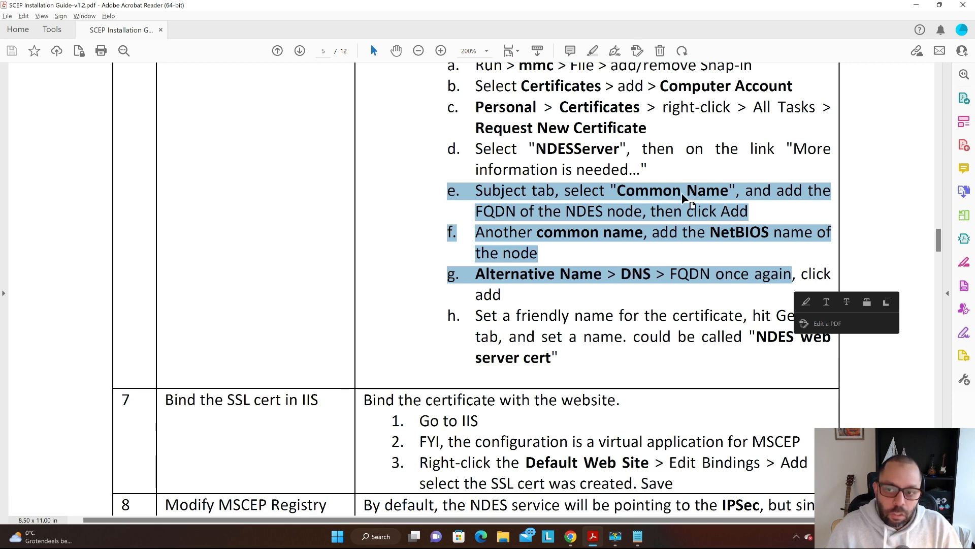
- Return to the remote server session and open its Start menu
key("alt+Tab")
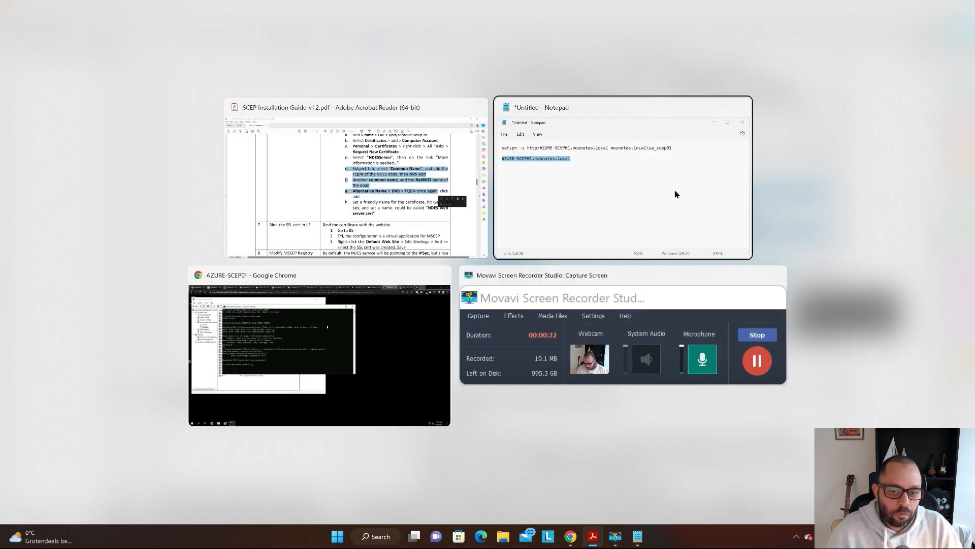
left_click(416, 333)
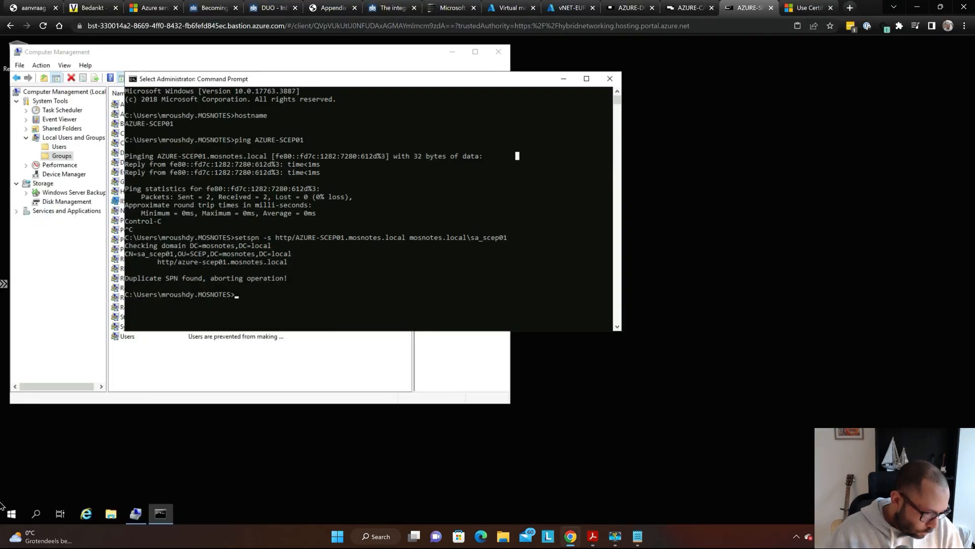
left_click(11, 513)
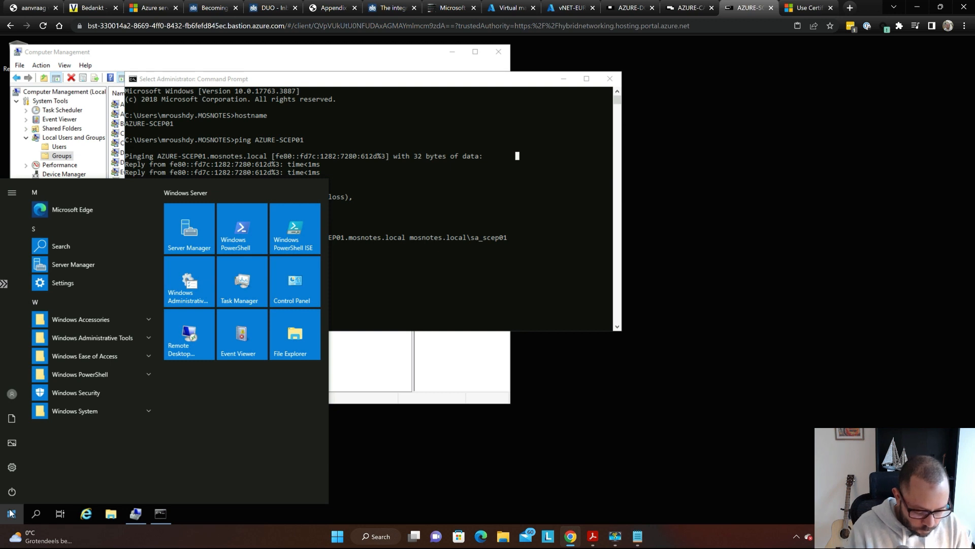
- Launch an empty management console by running mmc
type("run")
key("Return")
type("mmc")
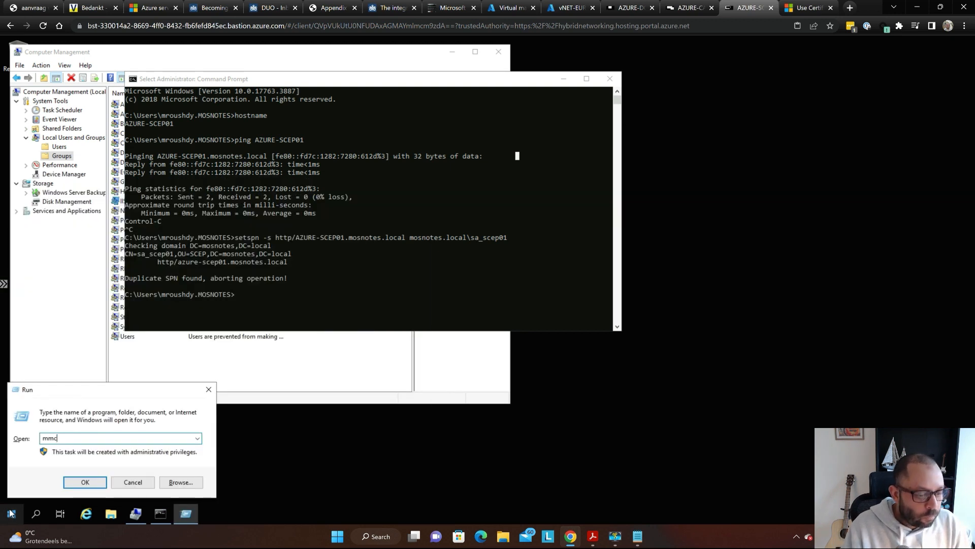
key("Return")
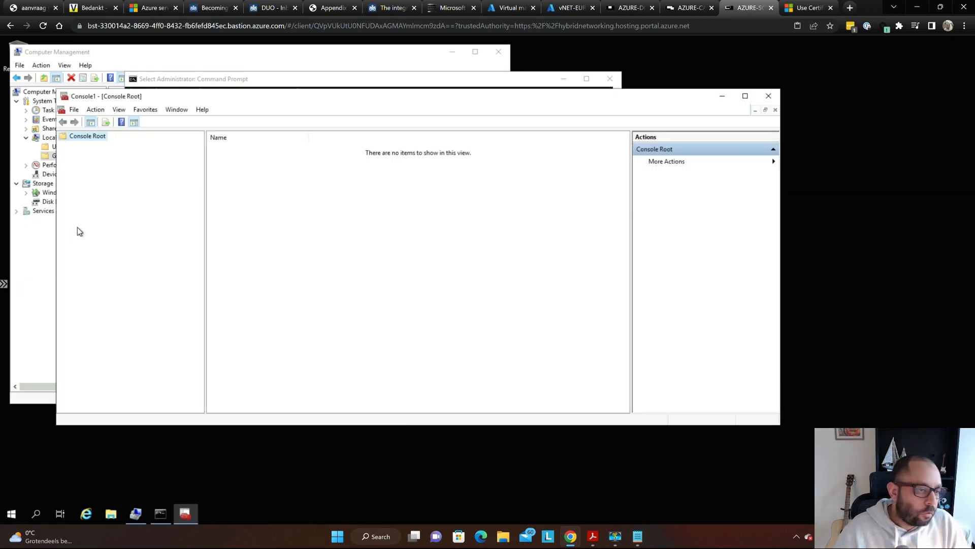
key("super+plus")
key("super+plus")
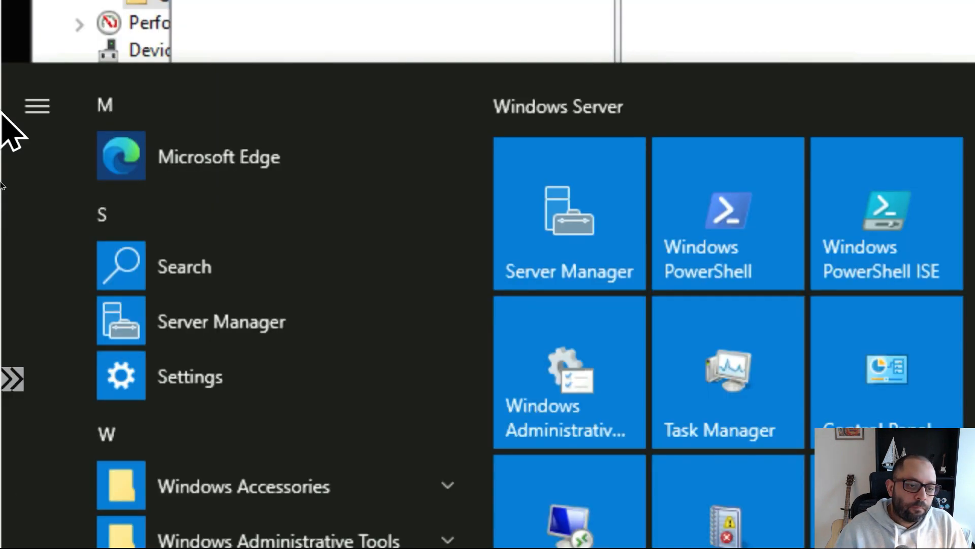
- Add the Certificates snap-in for the local computer account to the console
left_click(245, 161)
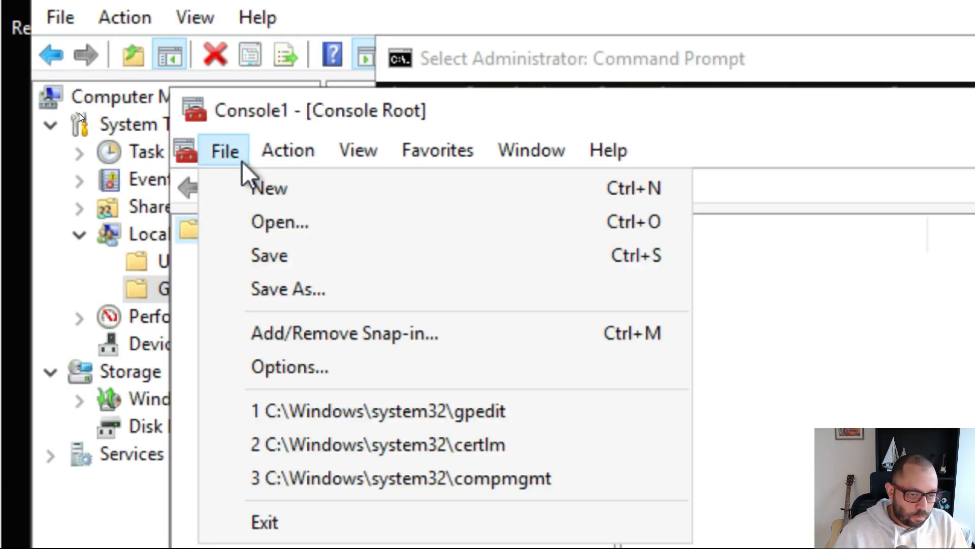
left_click(373, 338)
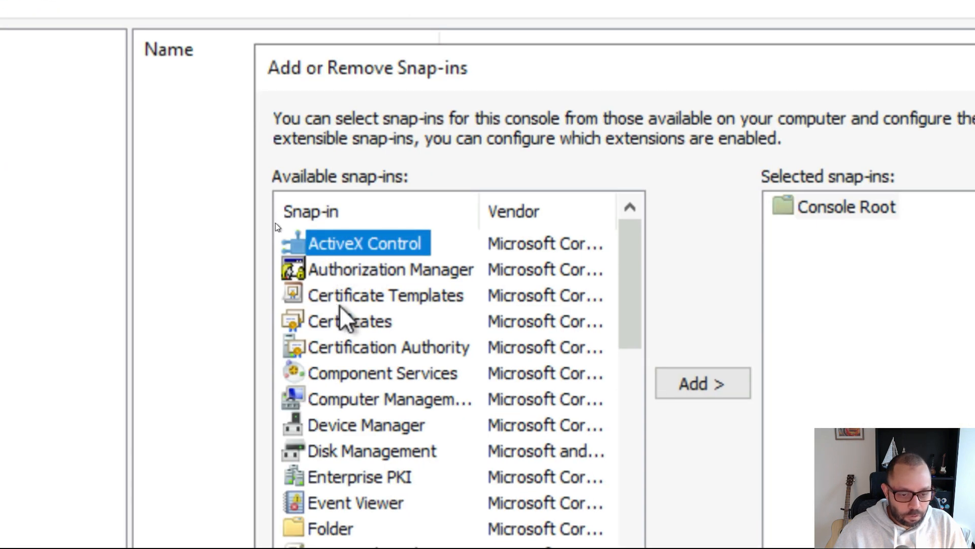
left_click(358, 323)
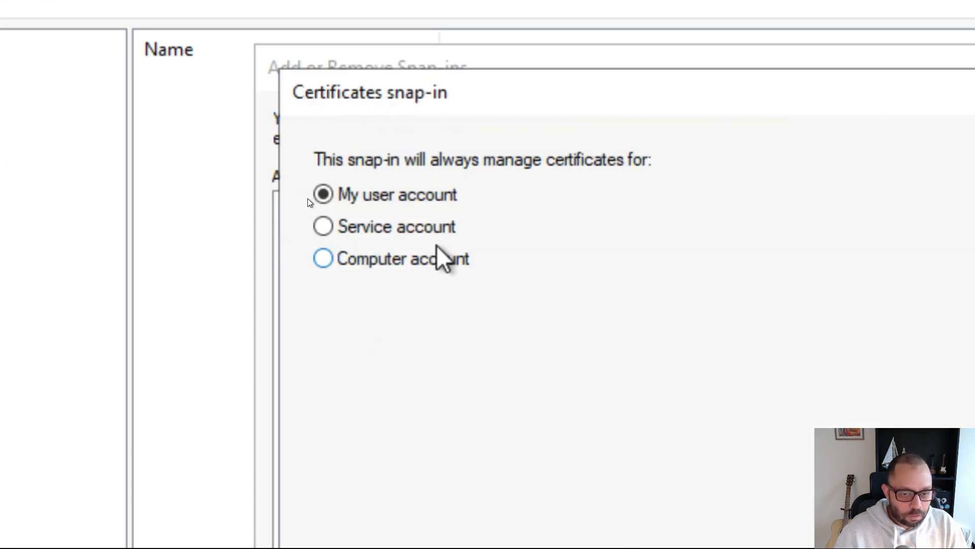
left_click(431, 260)
key("super")
key("super")
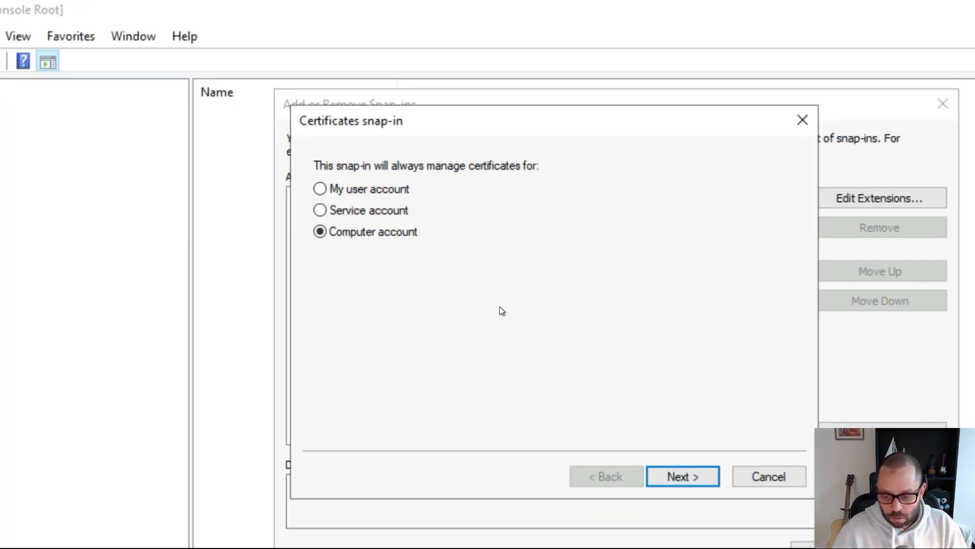
left_click(683, 478)
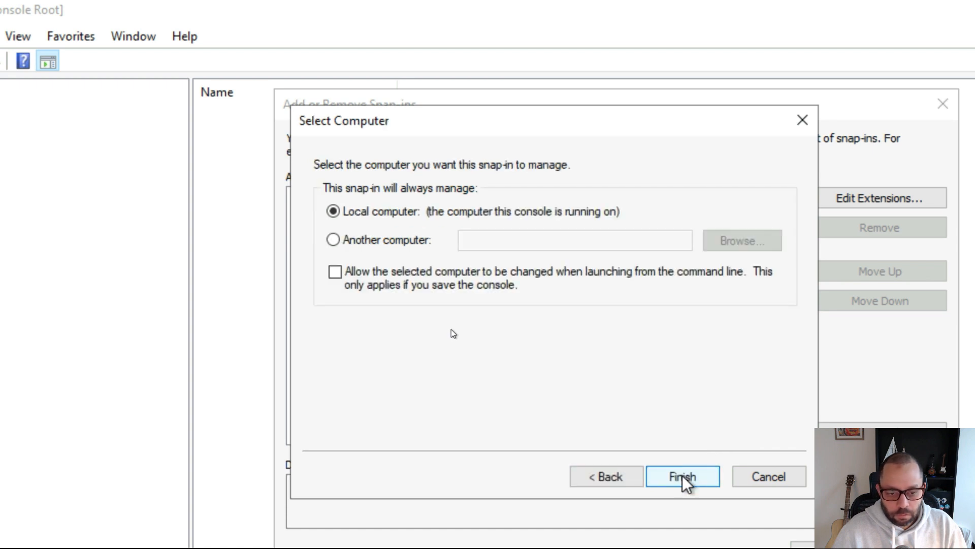
left_click(683, 478)
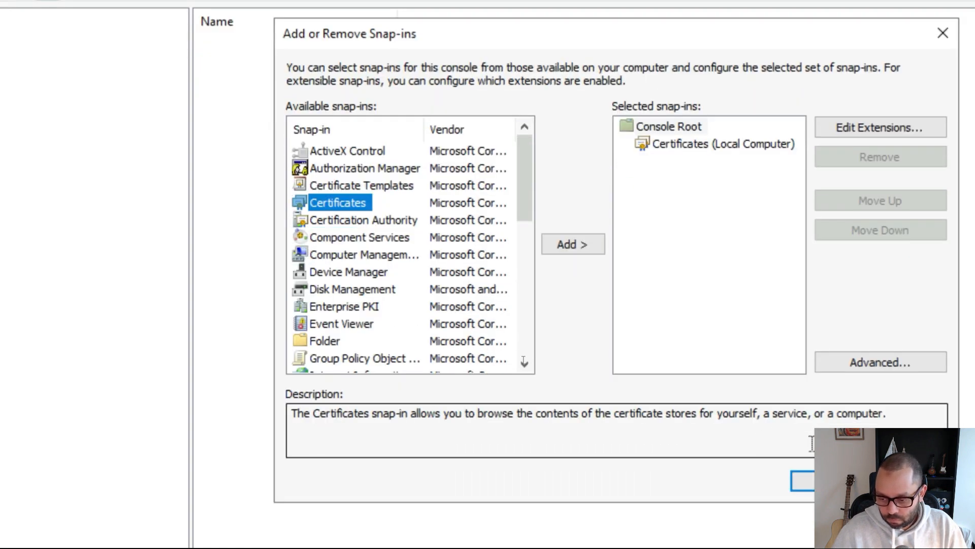
key("Return")
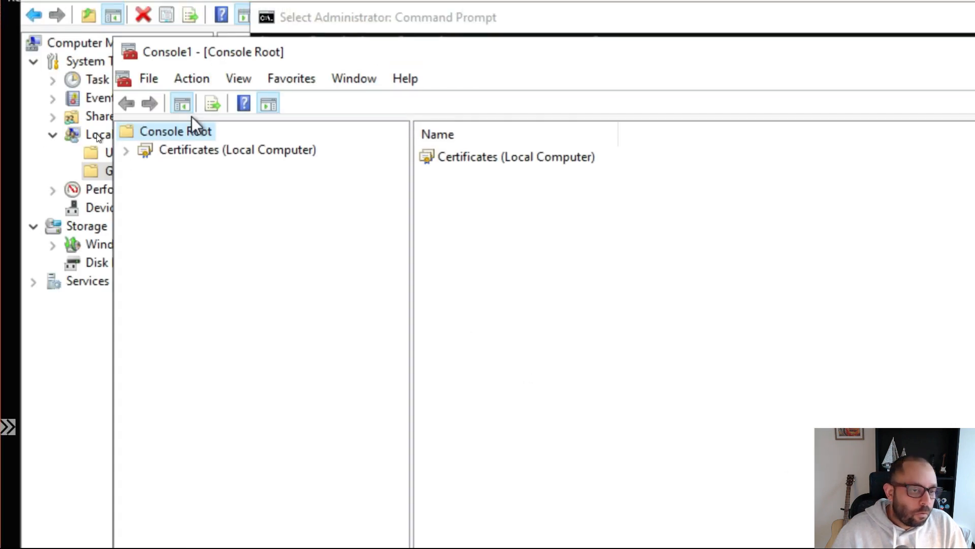
- Expand Certificates (Local Computer) > Personal and list its certificates
double_click(195, 150)
double_click(206, 168)
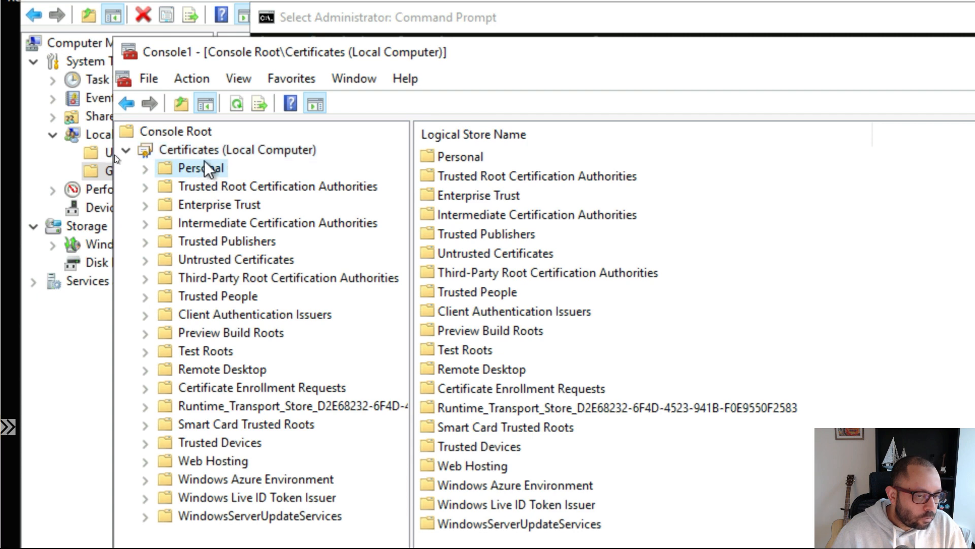
left_click(227, 187)
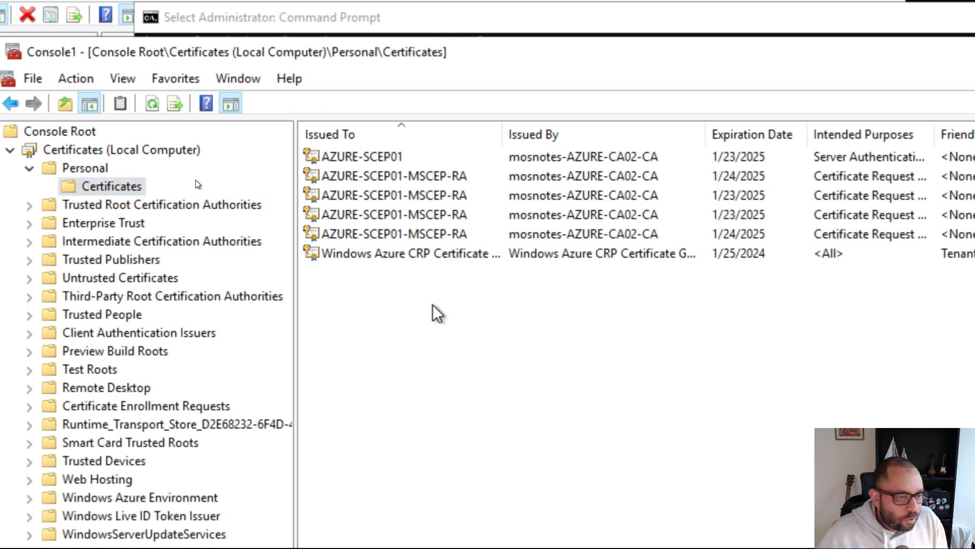
- Start a new certificate request from the Personal Certificates task menu
right_click(111, 184)
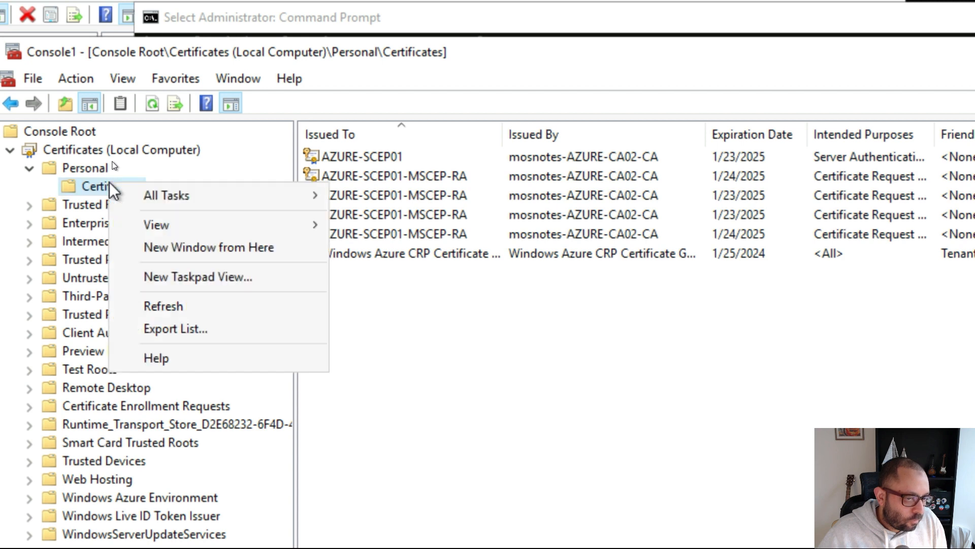
mouse_move(230, 196)
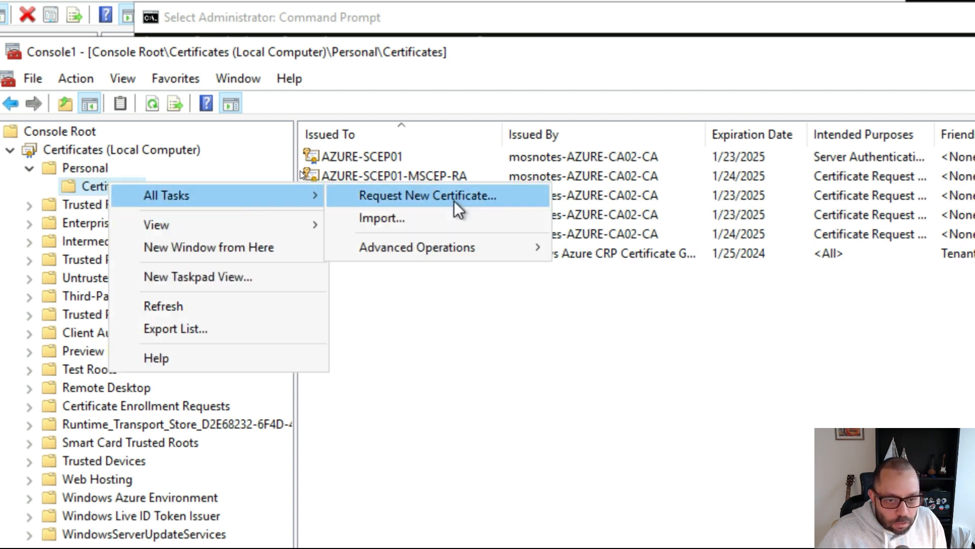
left_click(498, 199)
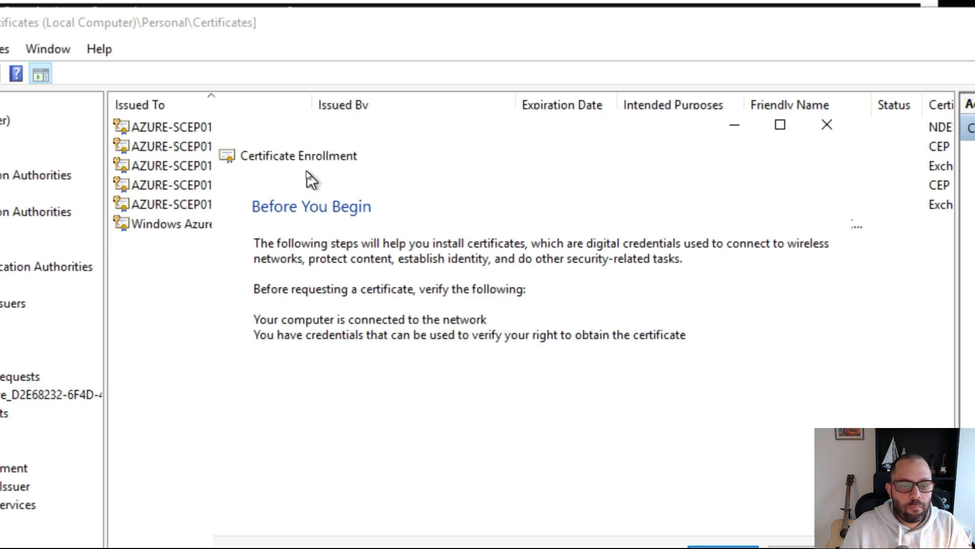
key("super")
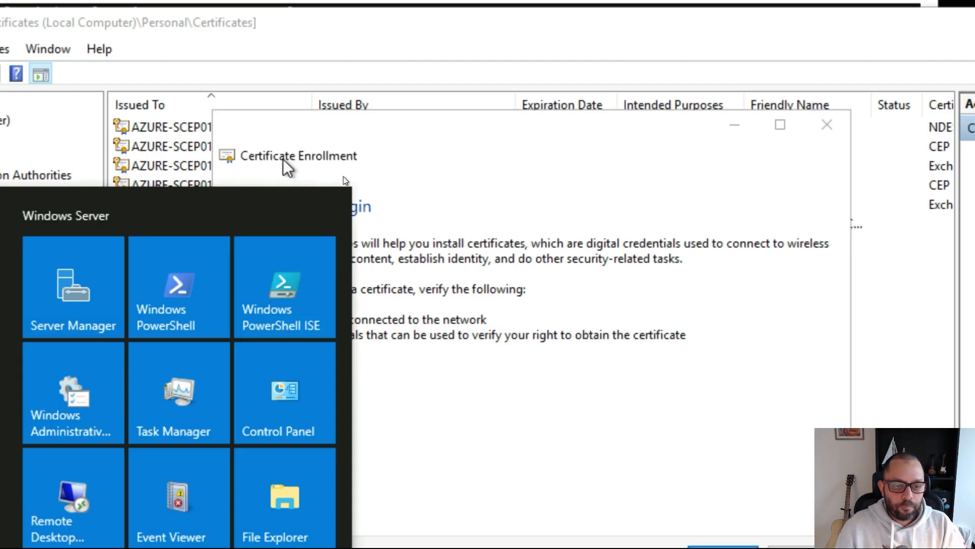
left_click(460, 200)
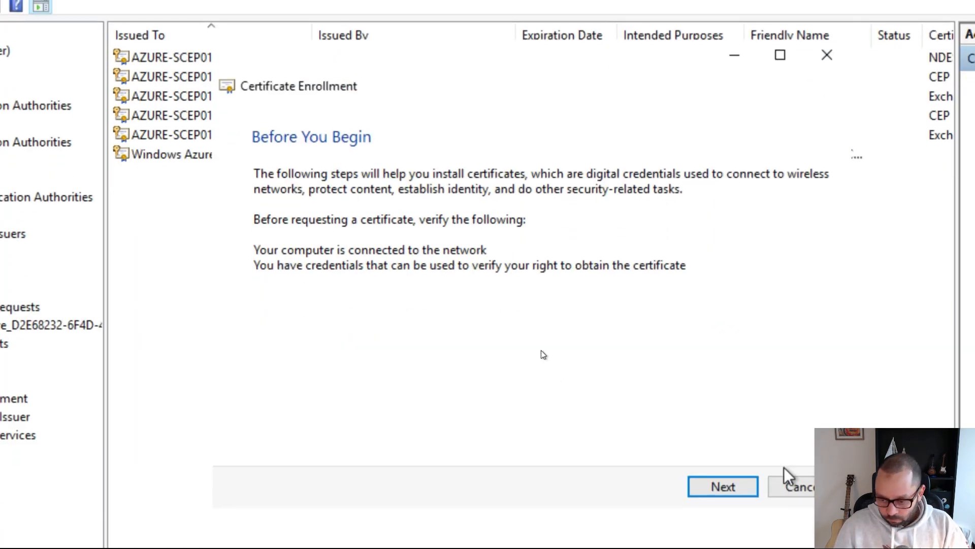
- Pass the Active Directory Enrollment Policy page, tick NDESServer, and open its missing-information settings
left_click(728, 485)
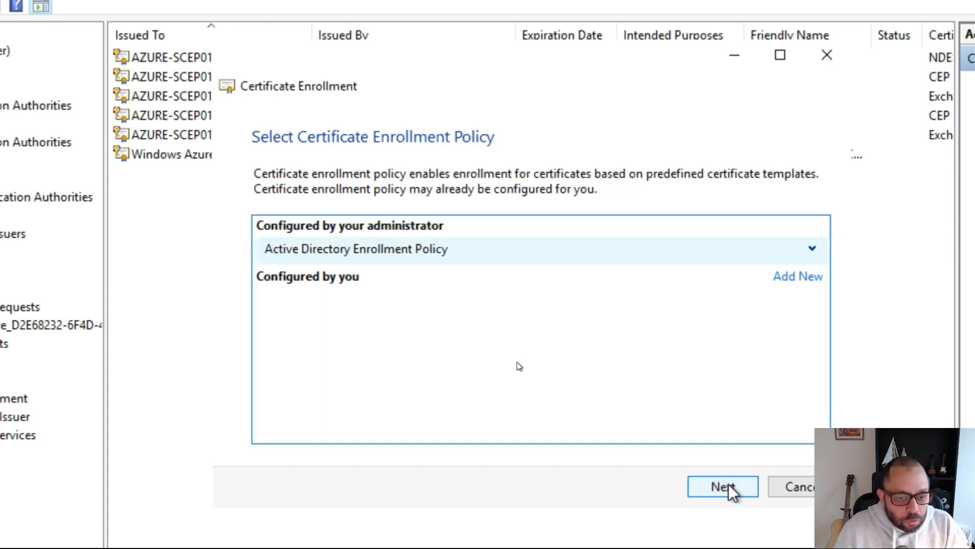
left_click(728, 485)
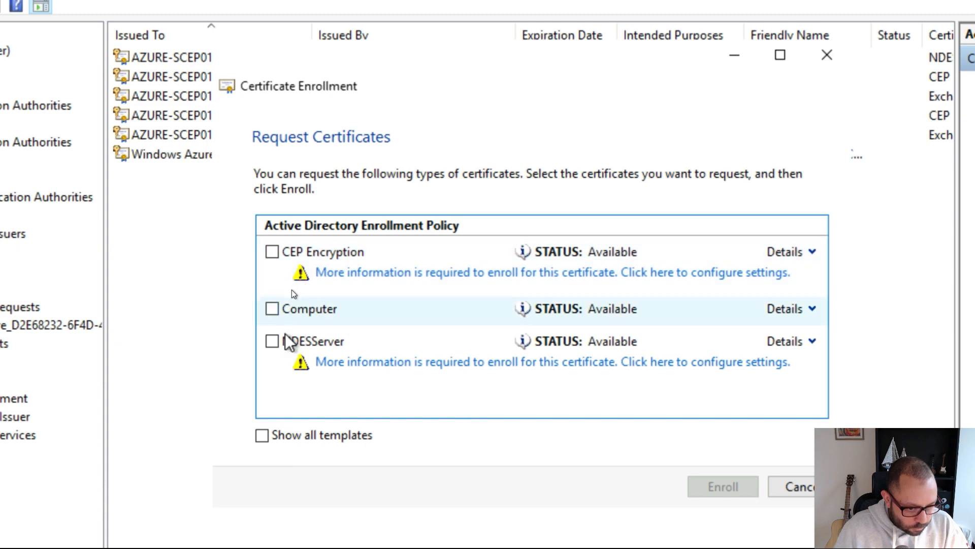
left_click(272, 341)
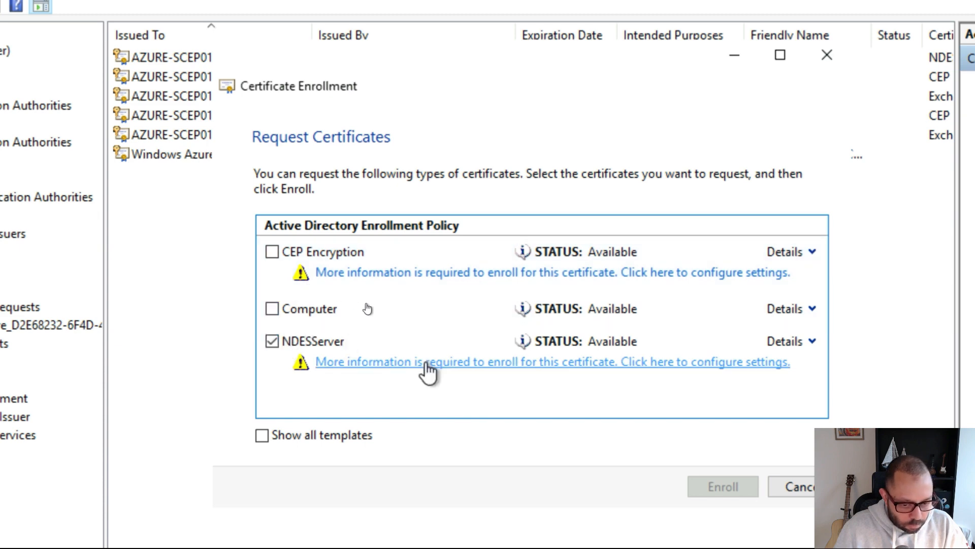
left_click(429, 373)
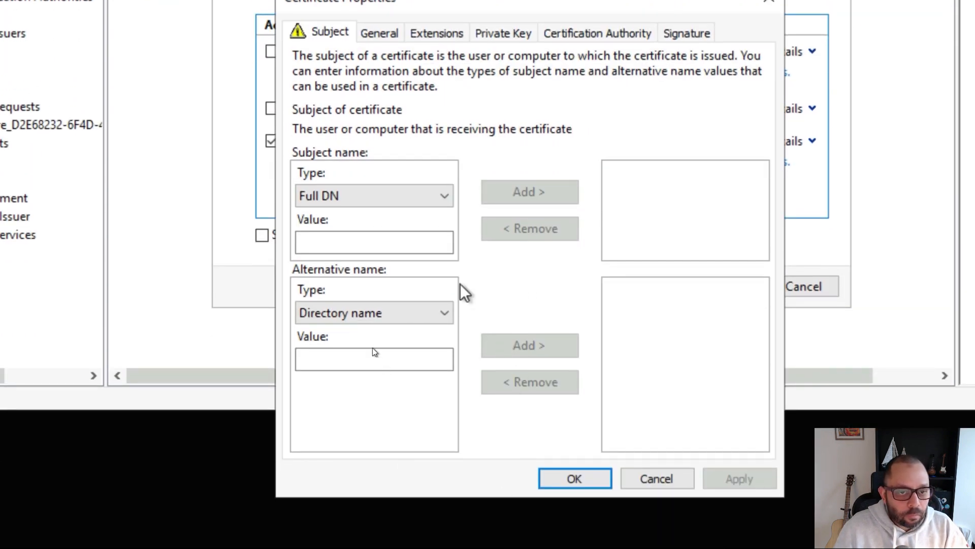
- Add common names AZURE-SCEP01.mosnotes.local and AZURE-SCEP01 to the certificate subject
left_click(369, 197)
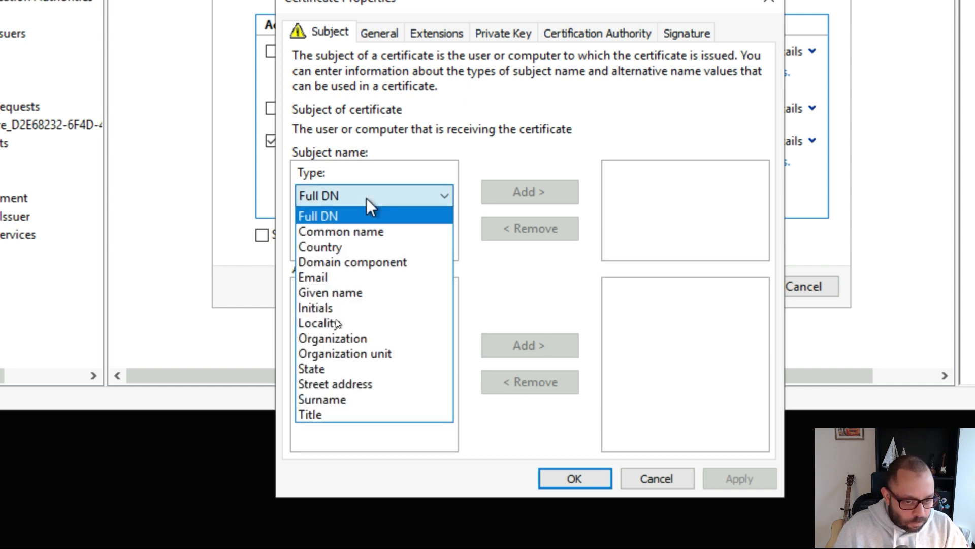
left_click(362, 226)
left_click(373, 239)
type("JRE-SCEP01.mosnotes.local")
left_click(522, 196)
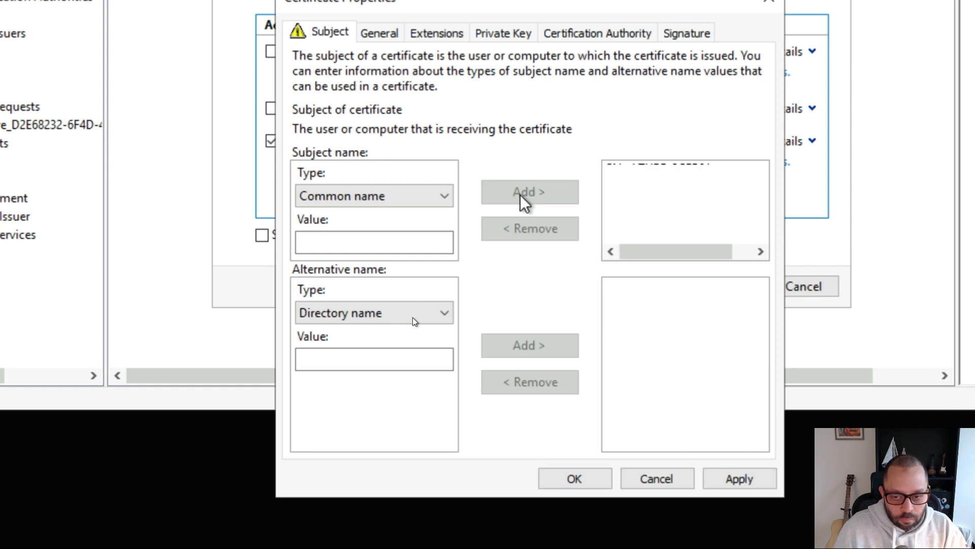
left_click(364, 245)
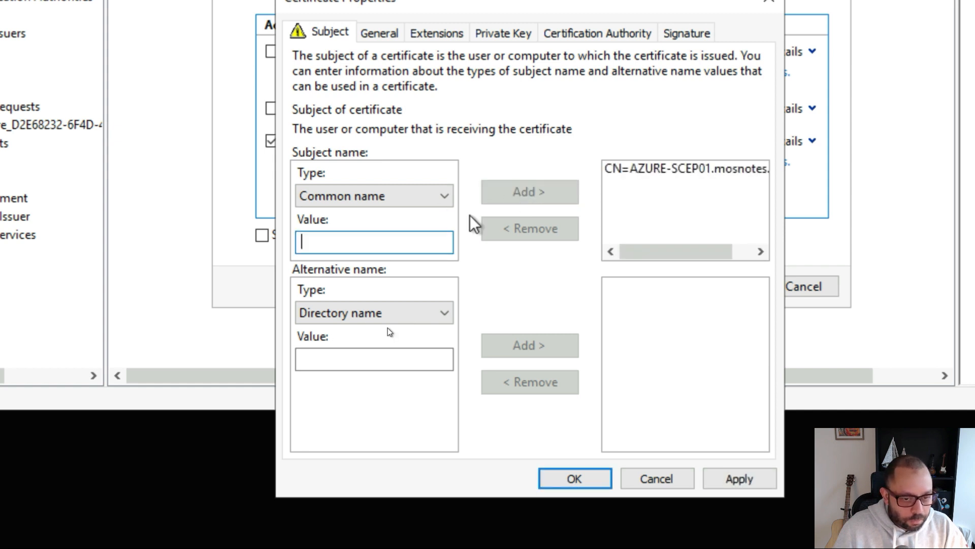
type("AZURE-SCEP01.mosnotes.local")
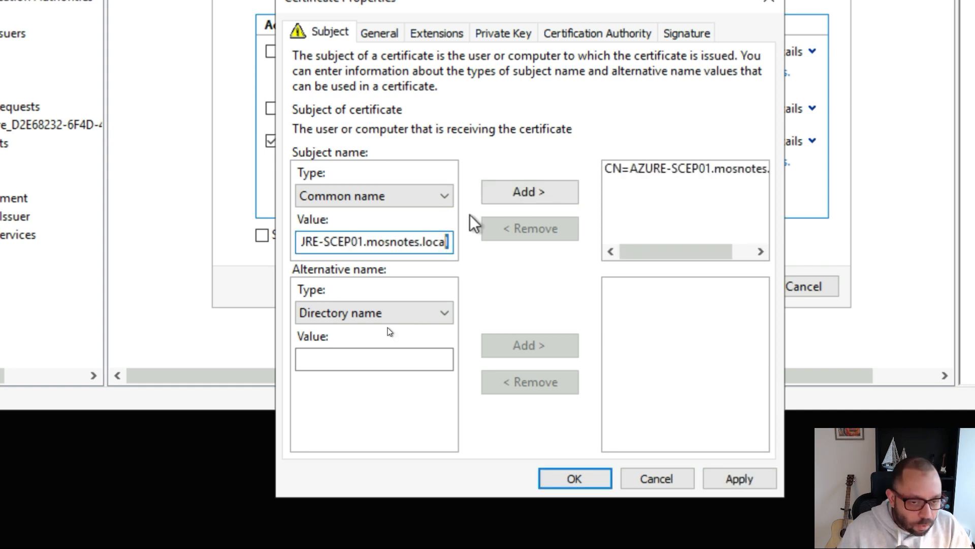
key("shift+Left")
key("shift+Left")
key("shift+Left")
key("shift+Left")
key("shift+Left")
key("shift+Left")
key("shift+Left")
key("shift+Left")
key("shift+Left")
key("shift+Left")
key("shift+Left")
key("shift+Left")
key("shift+Left")
key("shift+Left")
key("shift+Left")
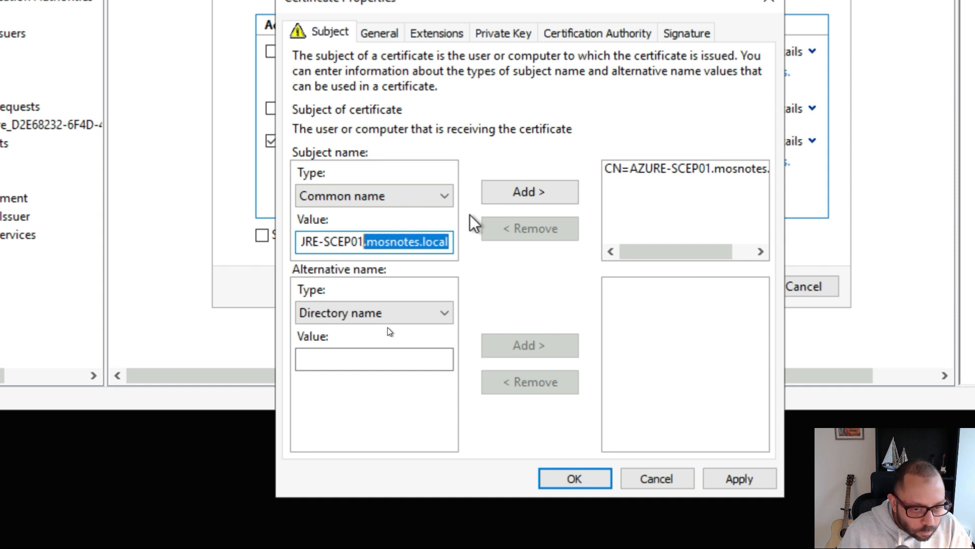
key("BackSpace")
key("Home")
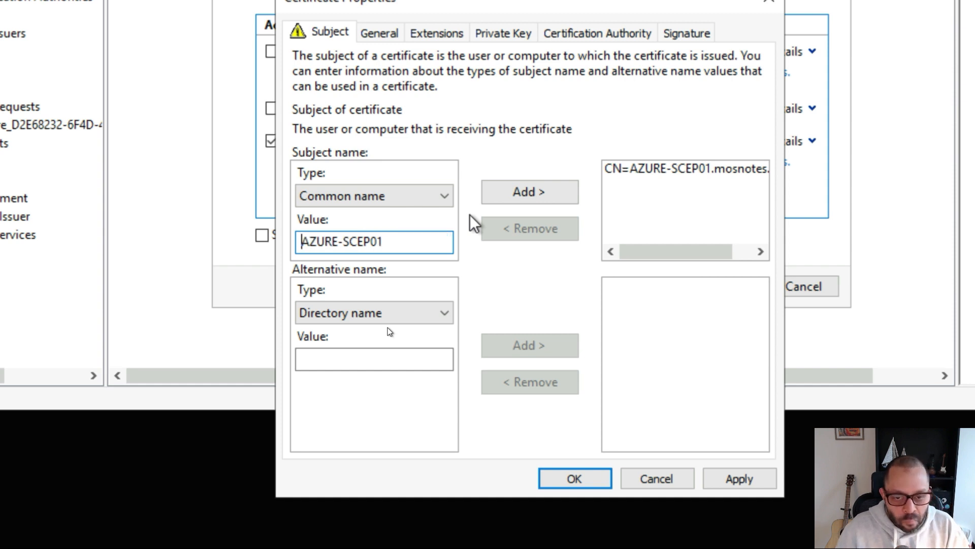
left_click(520, 201)
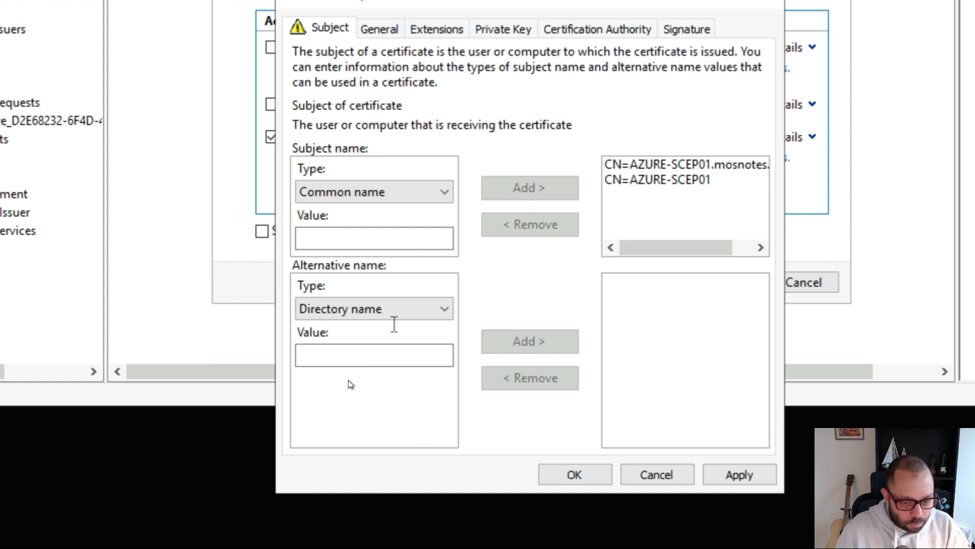
- Add DNS alternative name AZURE-SCEP01.mosnotes.local and save the certificate properties
left_click(391, 310)
left_click(392, 346)
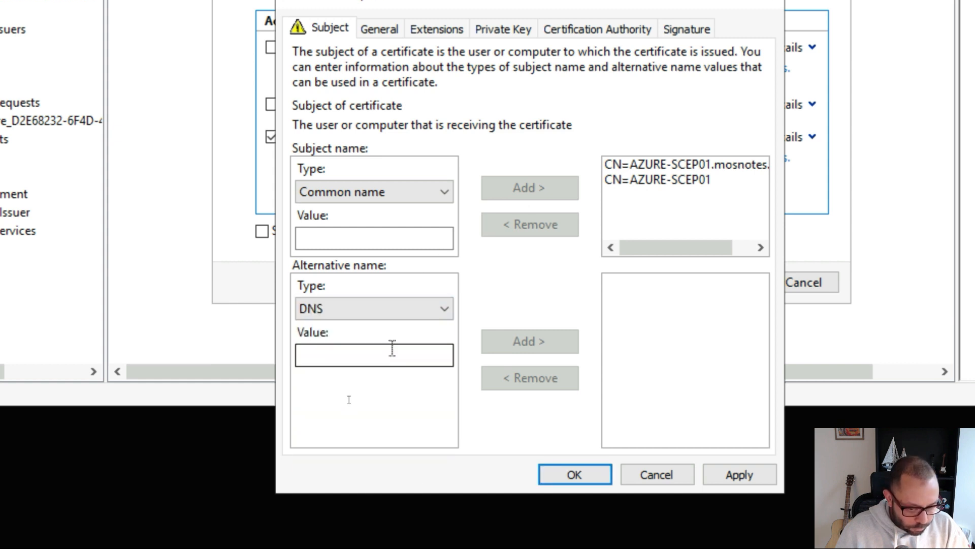
left_click(398, 356)
key("ctrl+v")
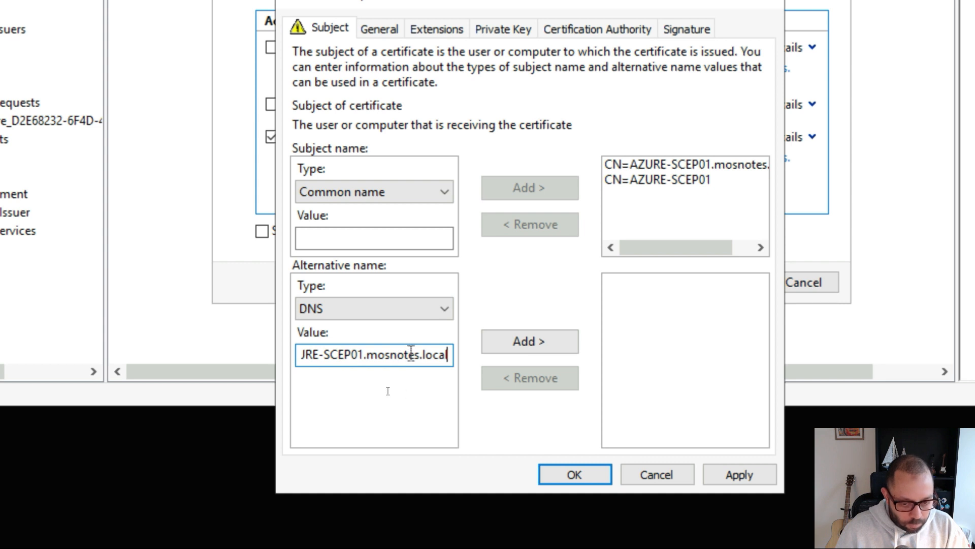
left_click(541, 351)
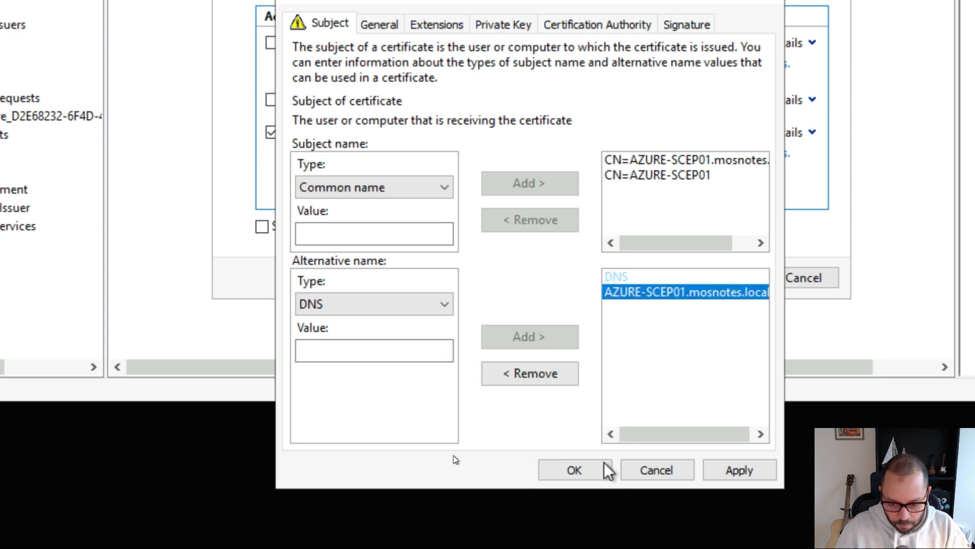
left_click(593, 471)
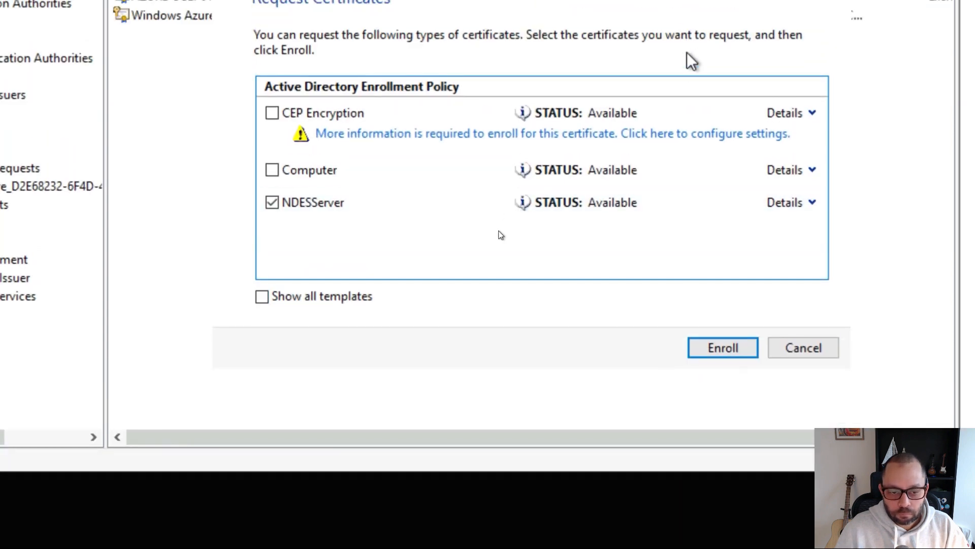
- Enroll the NDESServer certificate and finish the wizard once it shows Succeeded
left_click(719, 348)
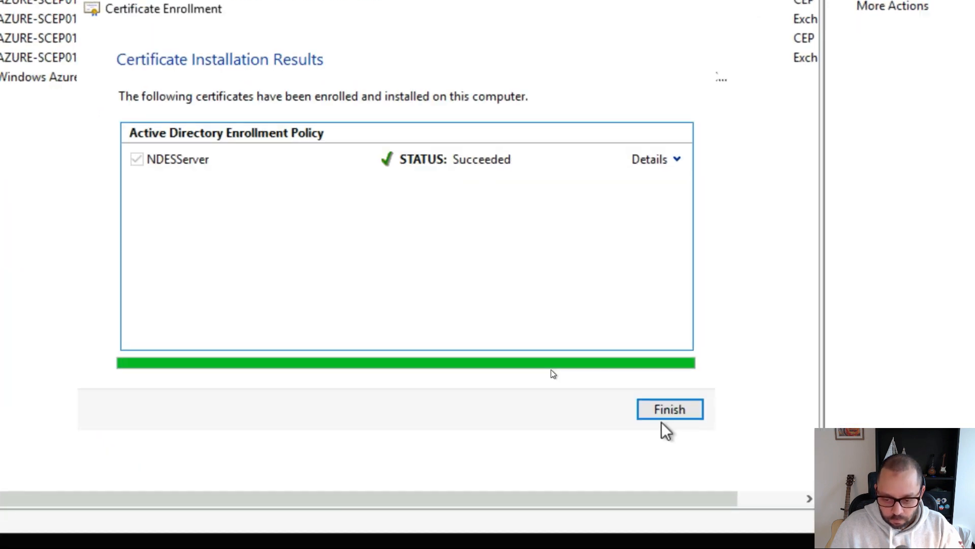
left_click(663, 416)
key("super")
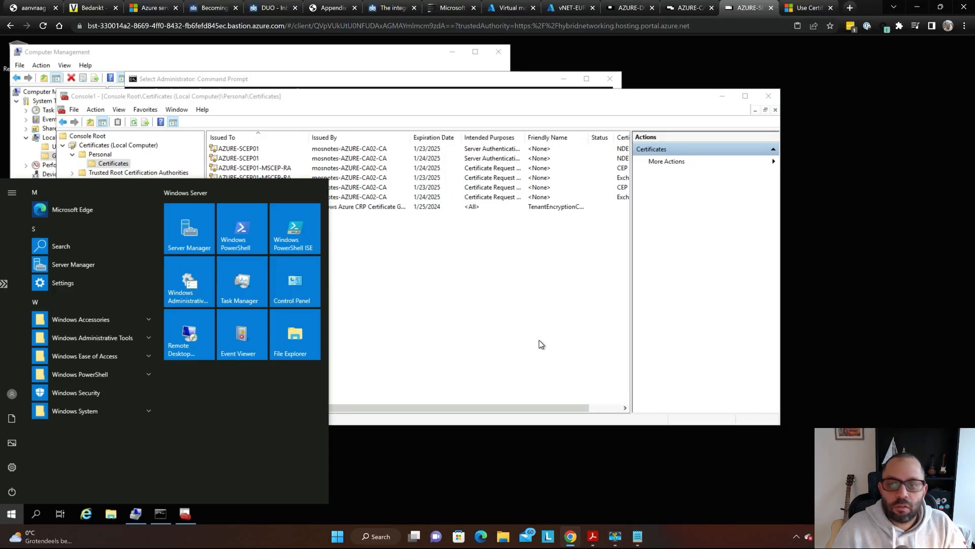
left_click(538, 340)
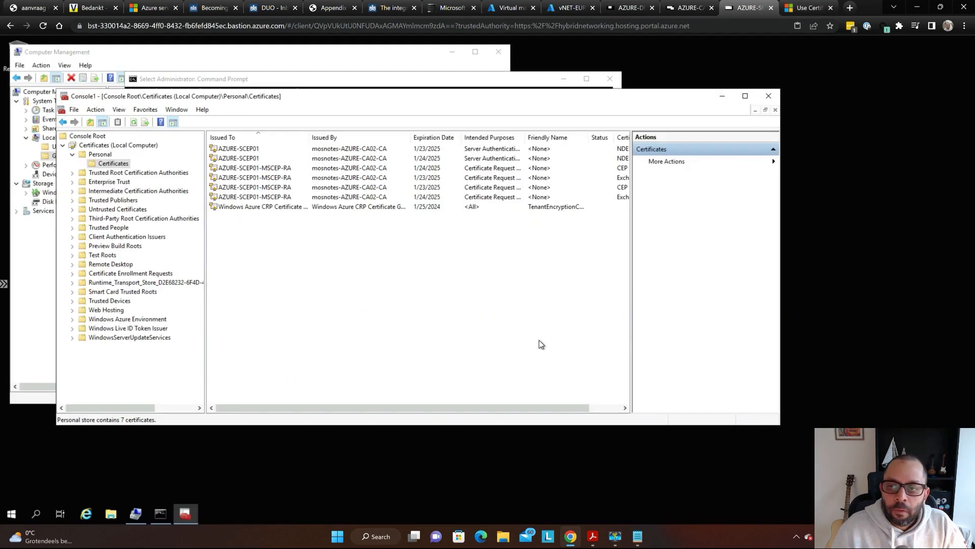
- Refresh Issued Certificates on the CA server and select new request 18 from AZURE-SCEP01$
key("ctrl+shift+Tab")
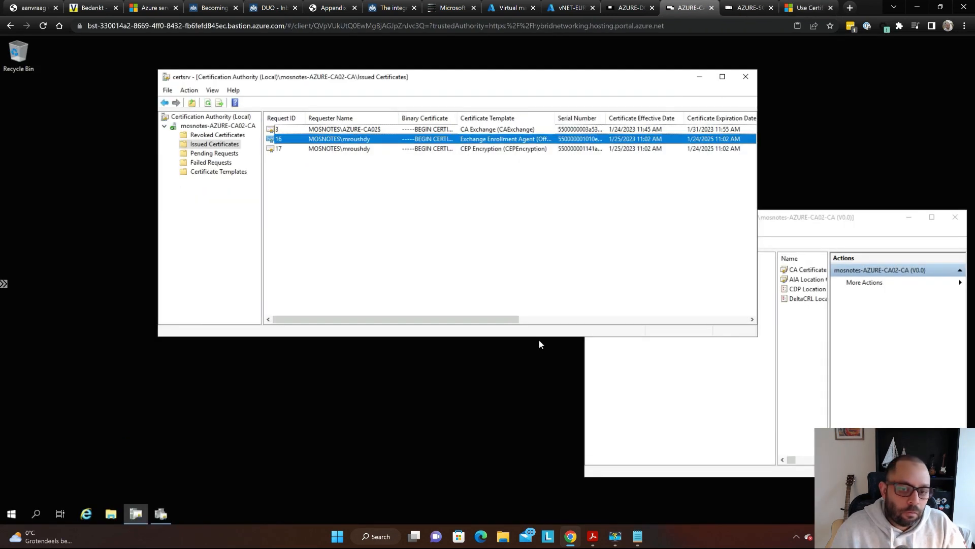
key("F5")
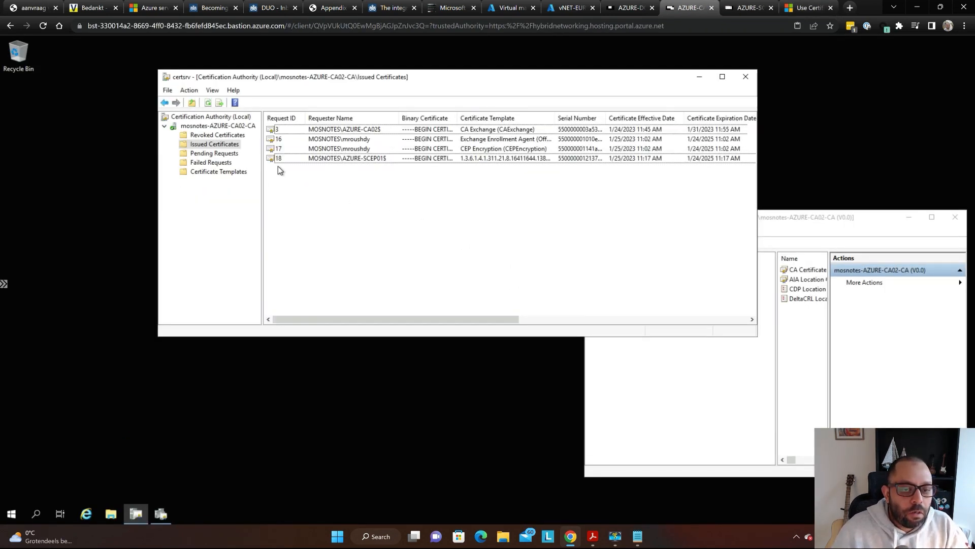
key("super+plus")
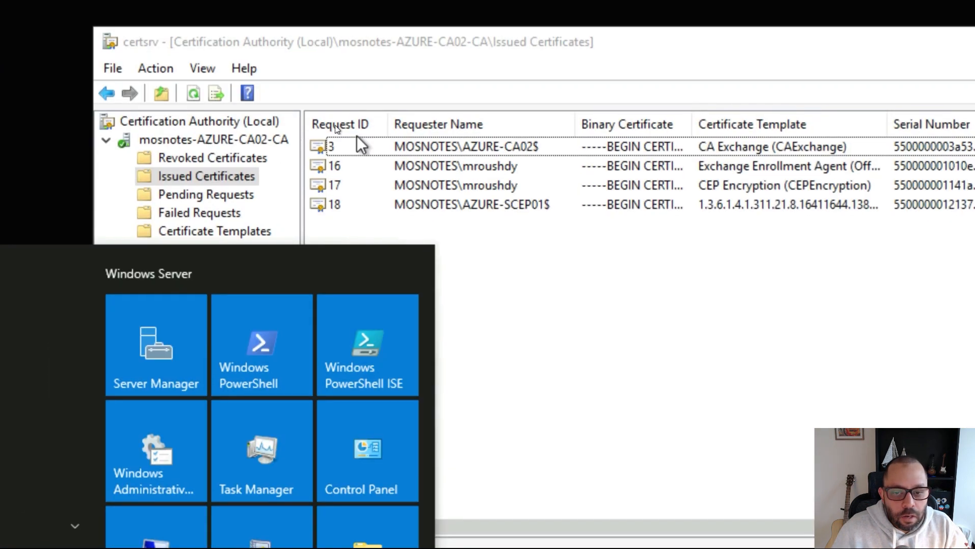
key("super+plus")
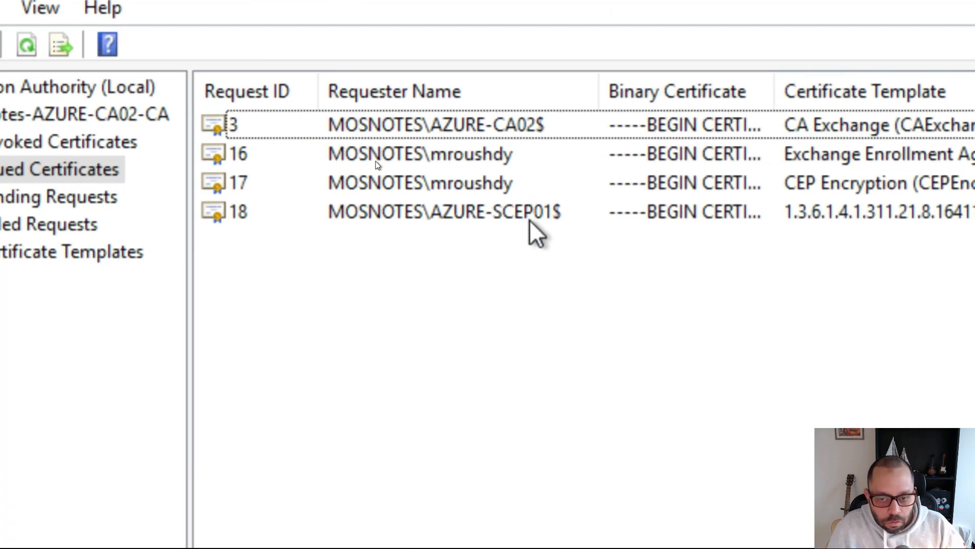
left_click(531, 221)
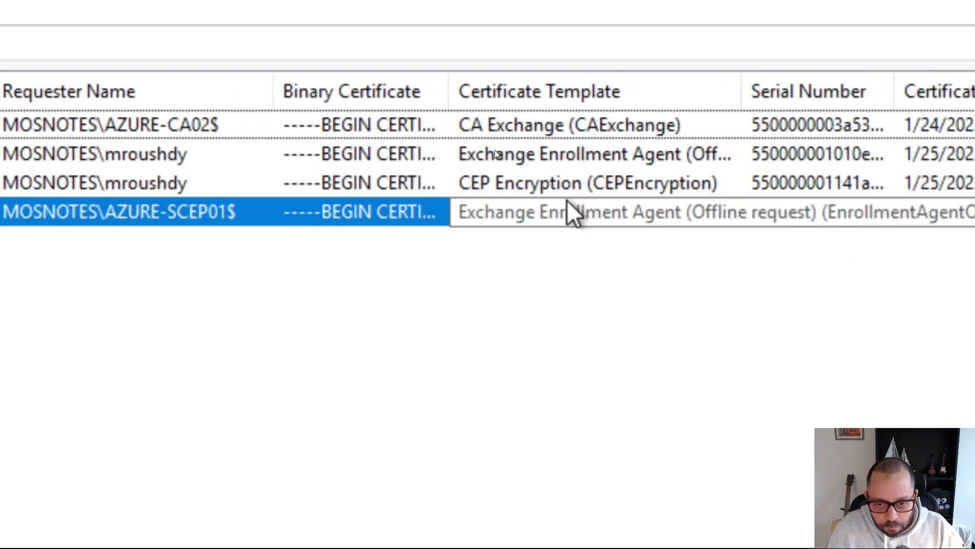
left_click(560, 182)
left_click(555, 214)
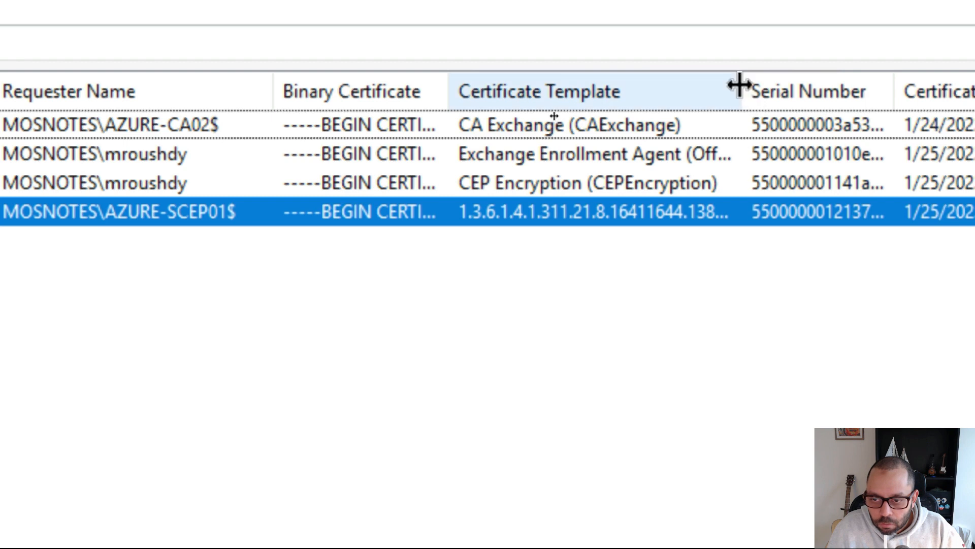
- Widen the Certificate Template column to show request 18's full template name
left_click_drag(741, 90, 974, 101)
left_click_drag(909, 102, 912, 101)
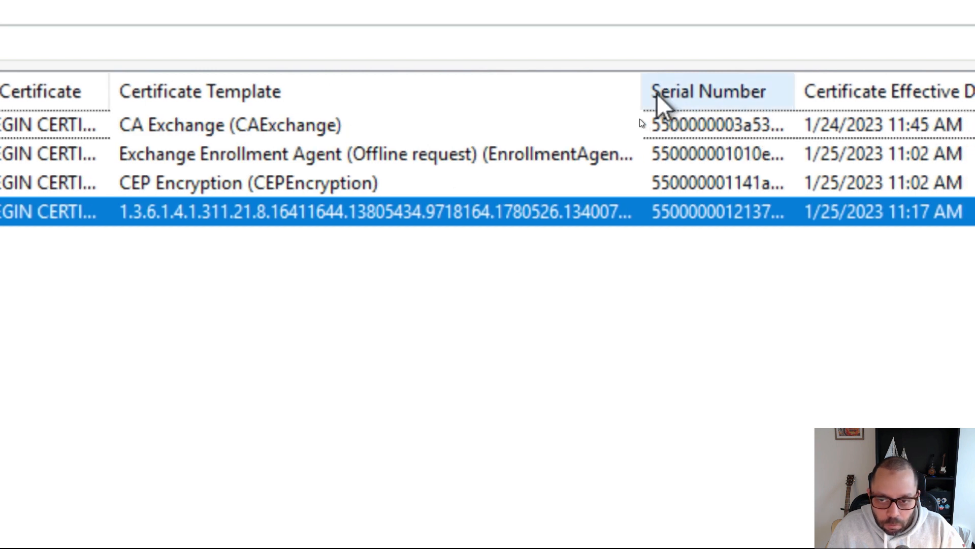
left_click_drag(638, 89, 875, 88)
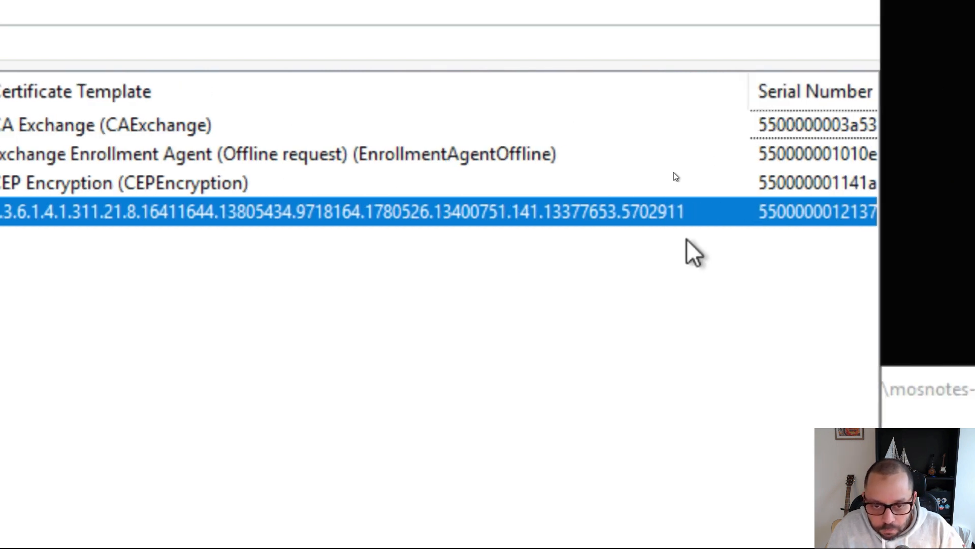
double_click(747, 91)
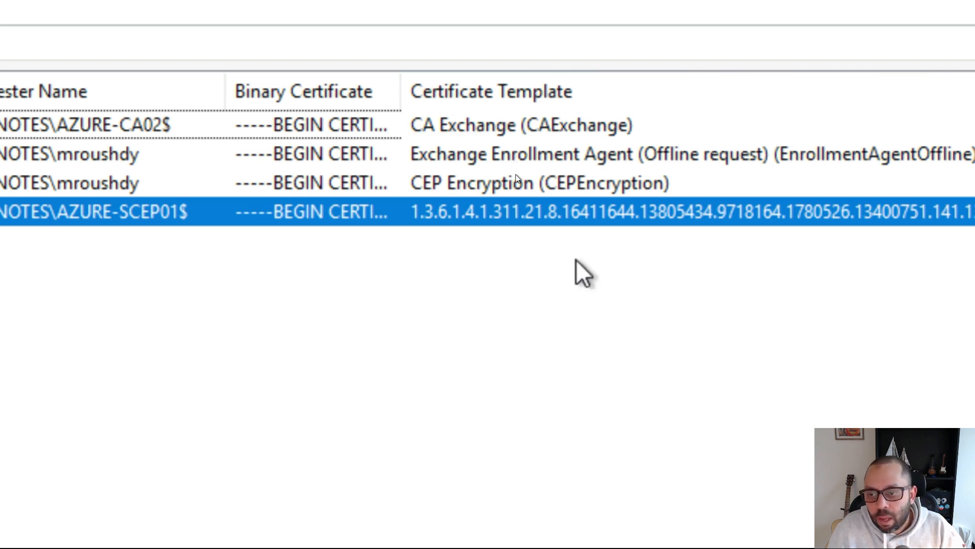
left_click(489, 212)
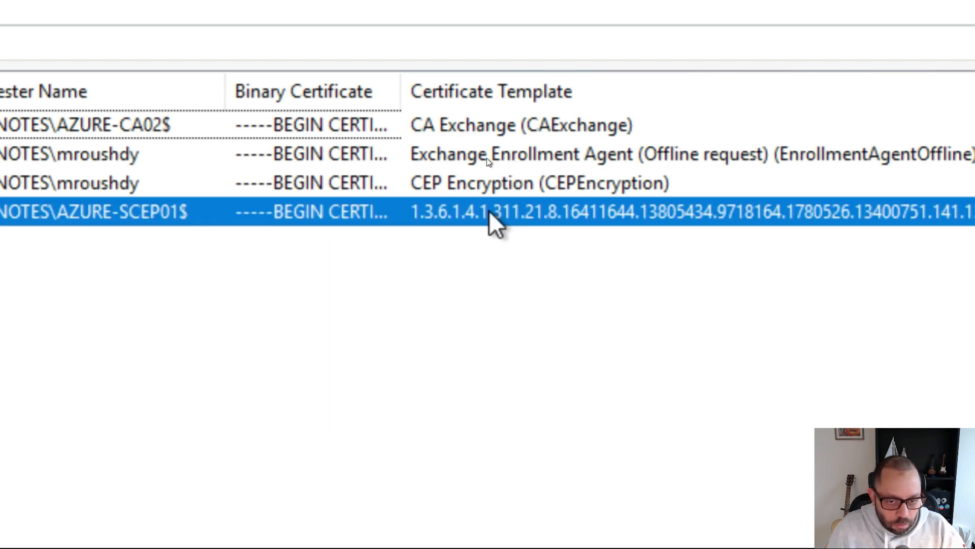
key("alt+Tab")
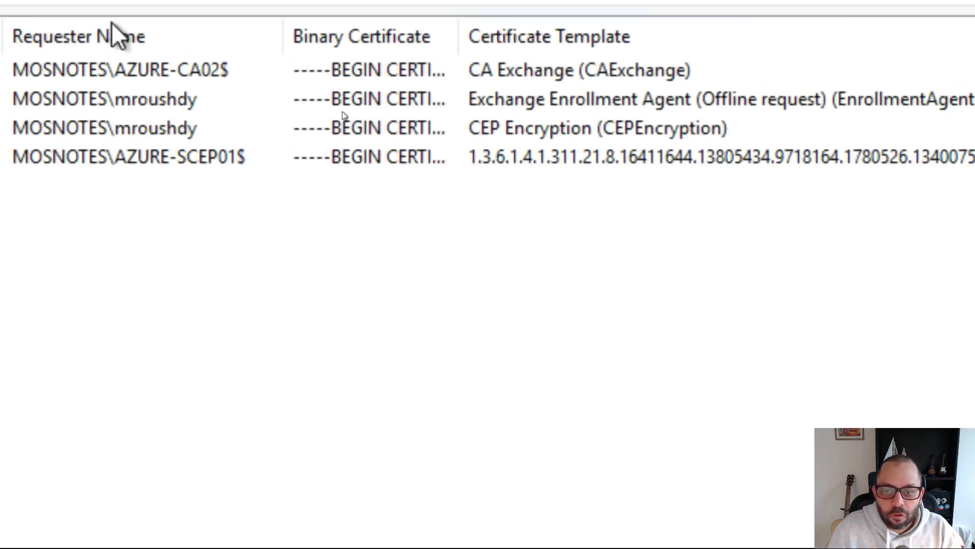
left_click(640, 173)
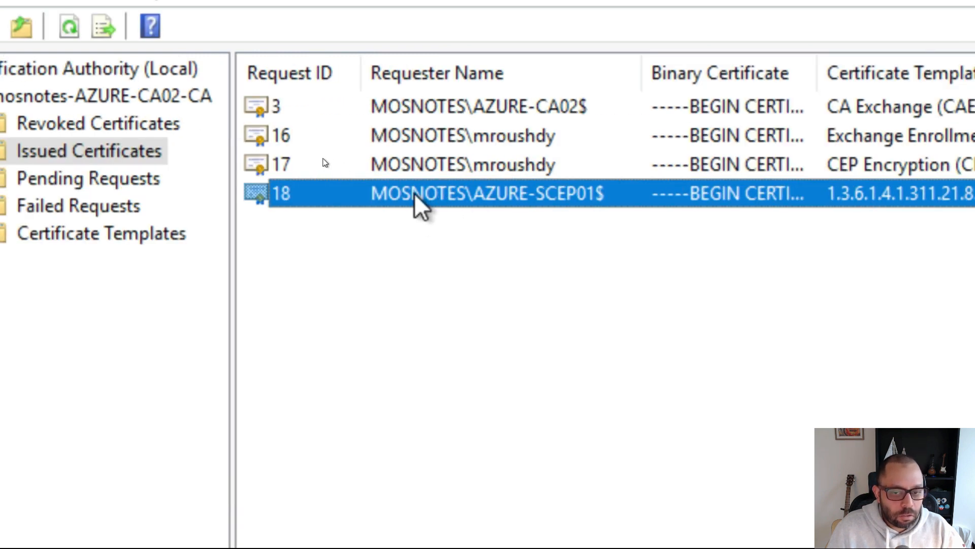
key("super")
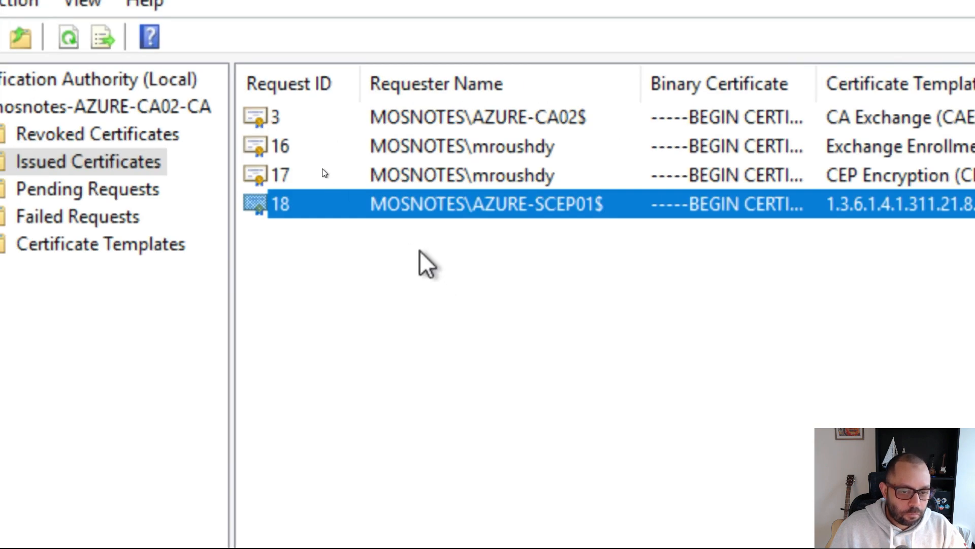
- Open the AZURE-SCEP01$ certificate and view its Details tab, briefly checking the certification path
double_click(398, 203)
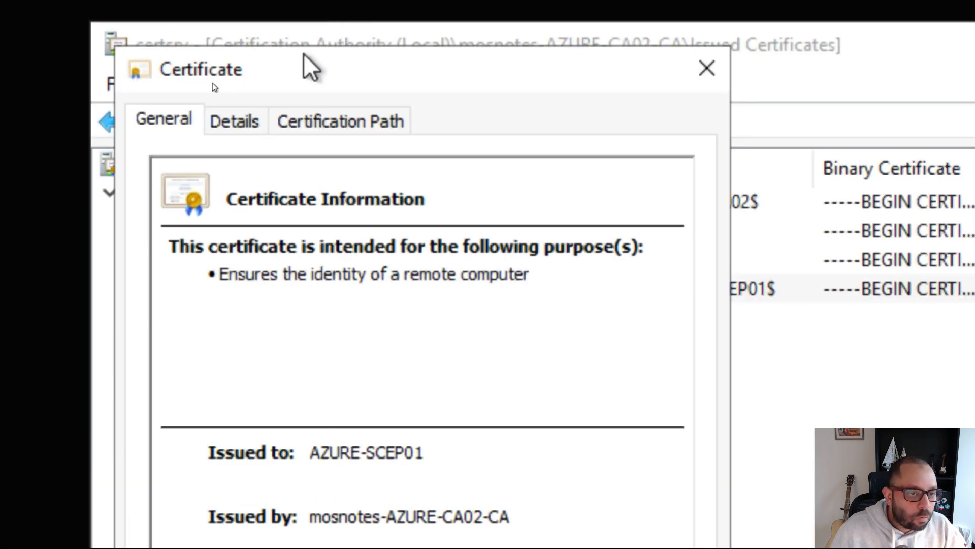
left_click(234, 119)
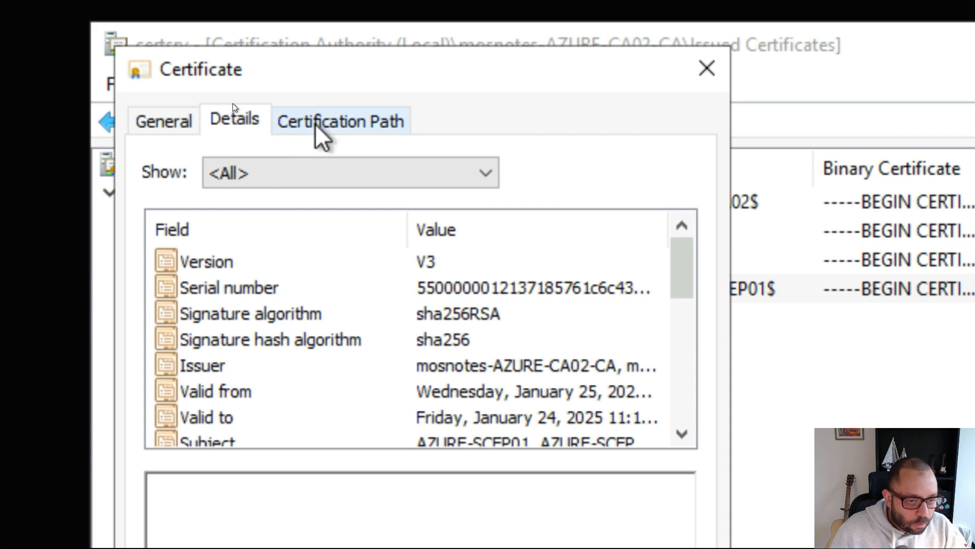
left_click(315, 125)
left_click(236, 122)
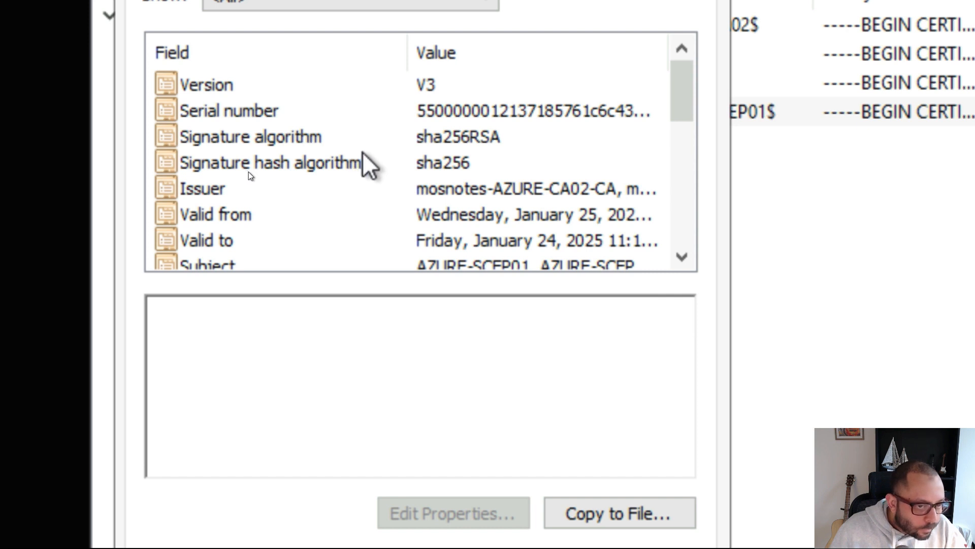
- Scroll through the certificate's detail fields and inspect its Public key value
scroll(368, 121, "down", 3)
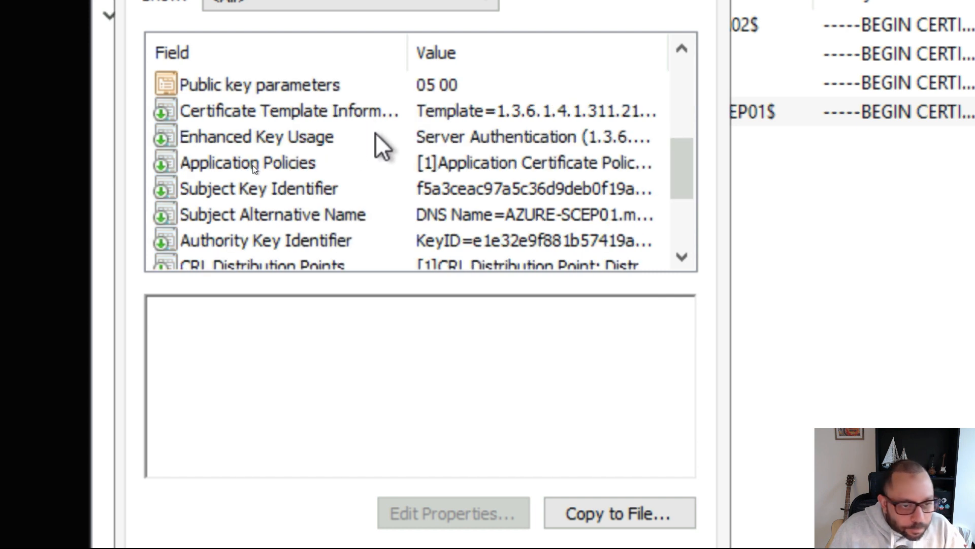
scroll(379, 170, "down", 2)
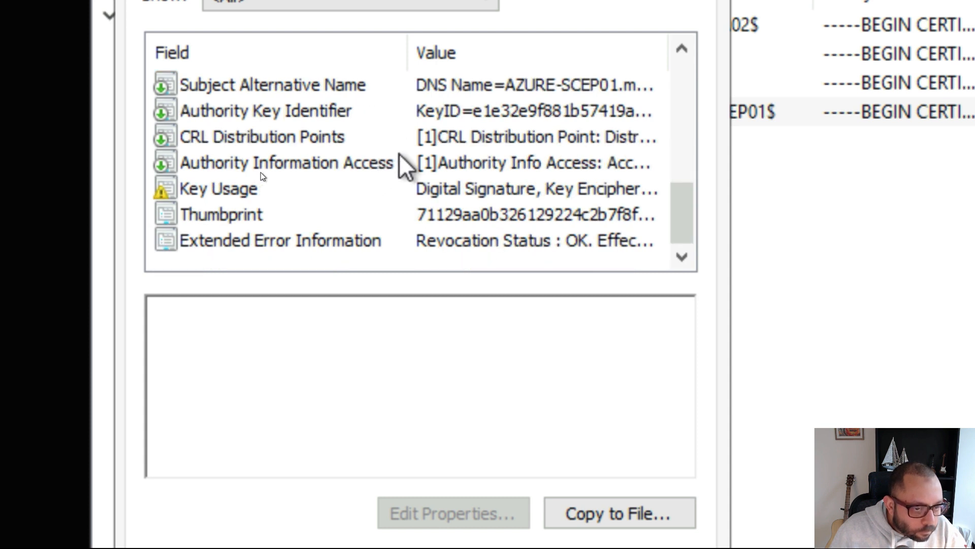
scroll(261, 172, "up", 3)
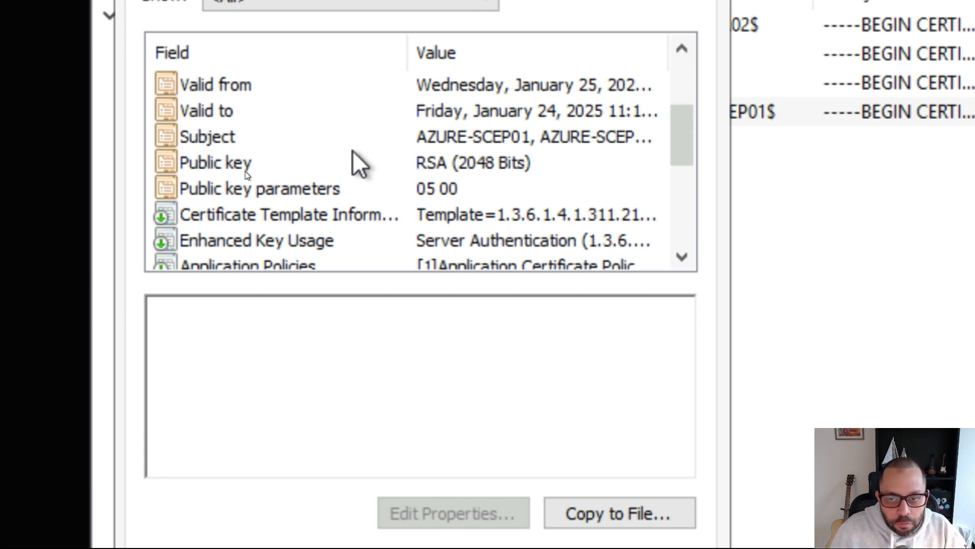
left_click(247, 172)
scroll(247, 173, "up", 2)
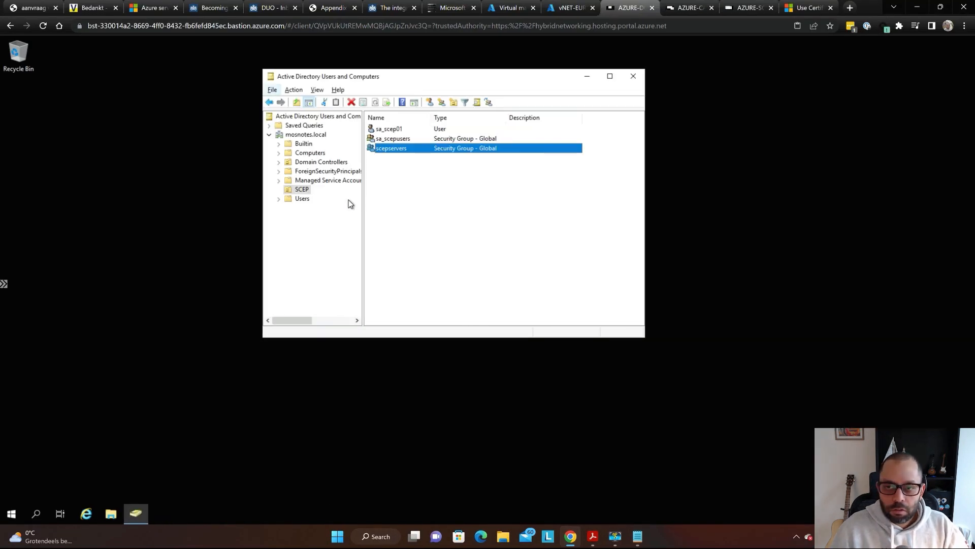
- Return to the remote server's Personal certificates and select the Windows Azure CRP certificate
key("ctrl+Tab")
key("ctrl+Tab")
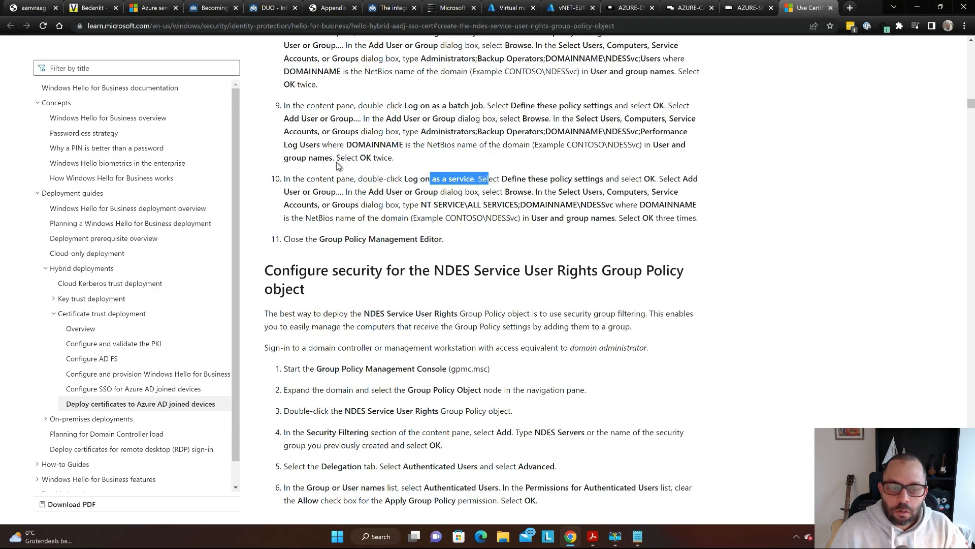
key("ctrl+shift+Tab")
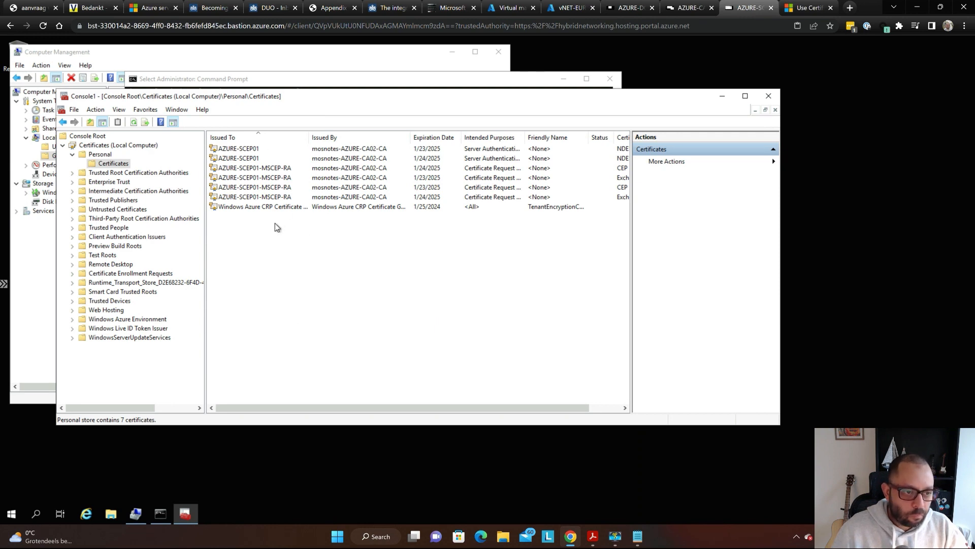
key("super")
left_click(595, 346)
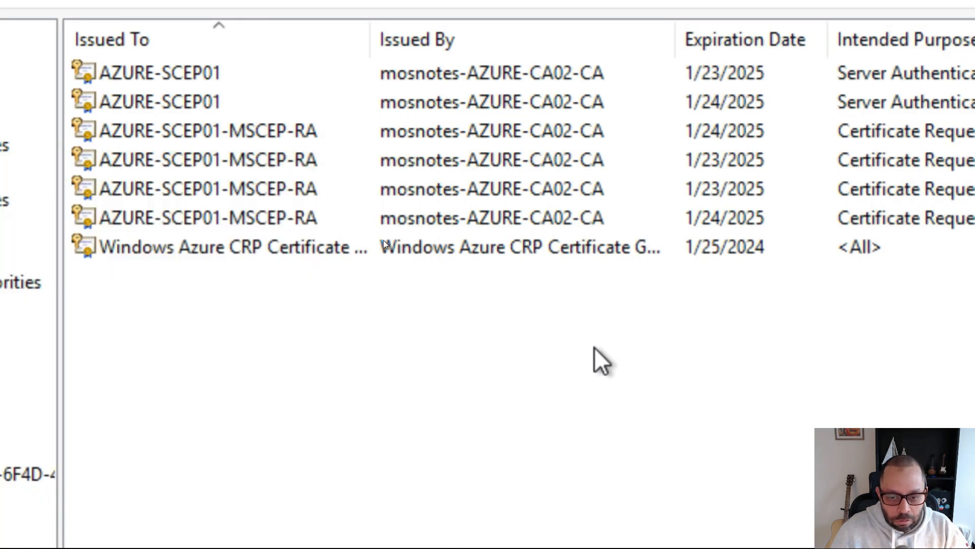
left_click(456, 253)
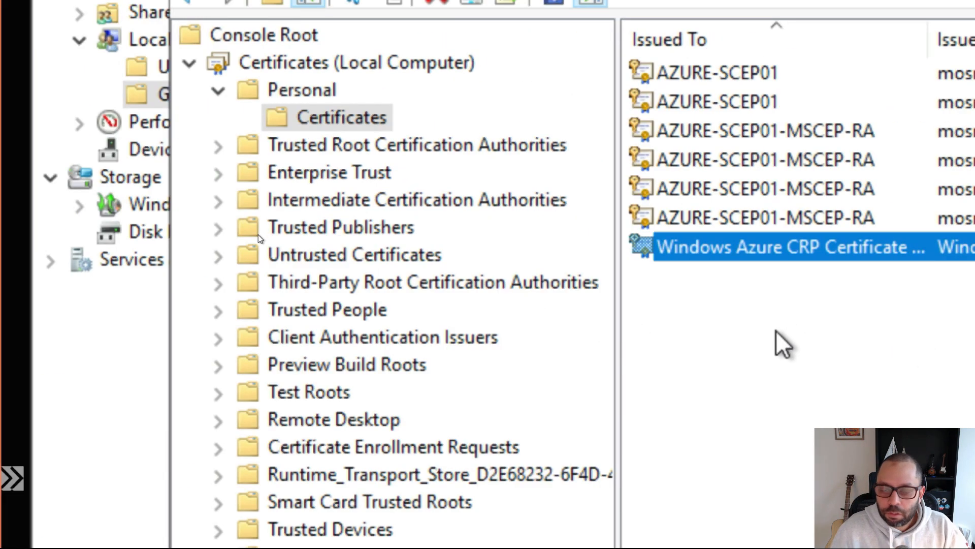
- Switch over to the SCEP installation guide PDF
key("super+Escape")
key("Escape")
key("alt+Tab")
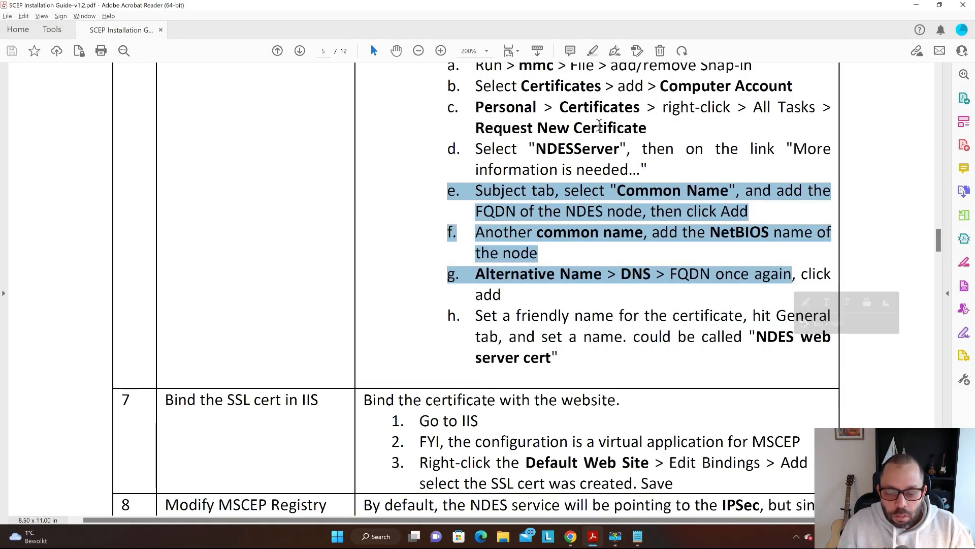
- Scroll the guide down to step 8 on MSCEP registry keys, reviewing item h's friendly name note
left_click(598, 116)
scroll(620, 137, "down", 2)
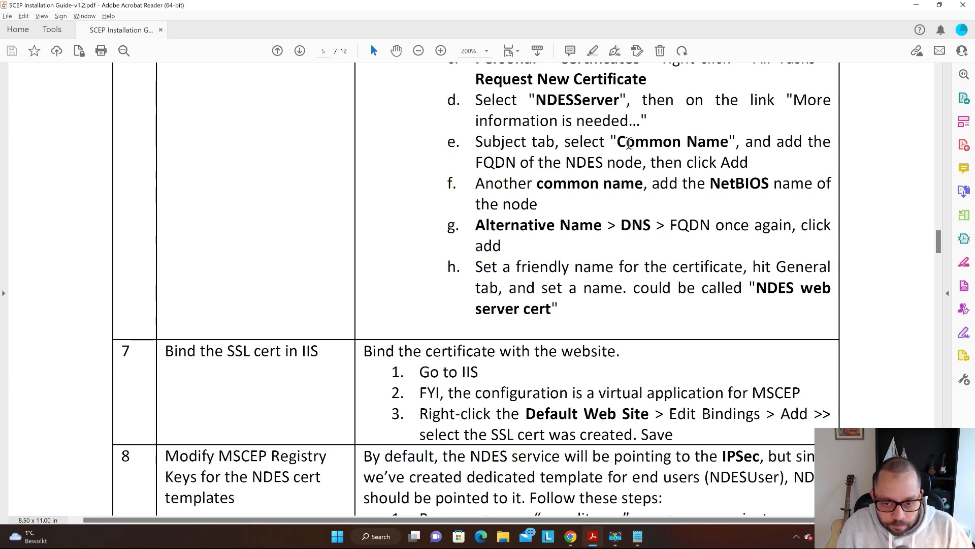
scroll(629, 144, "down", 2)
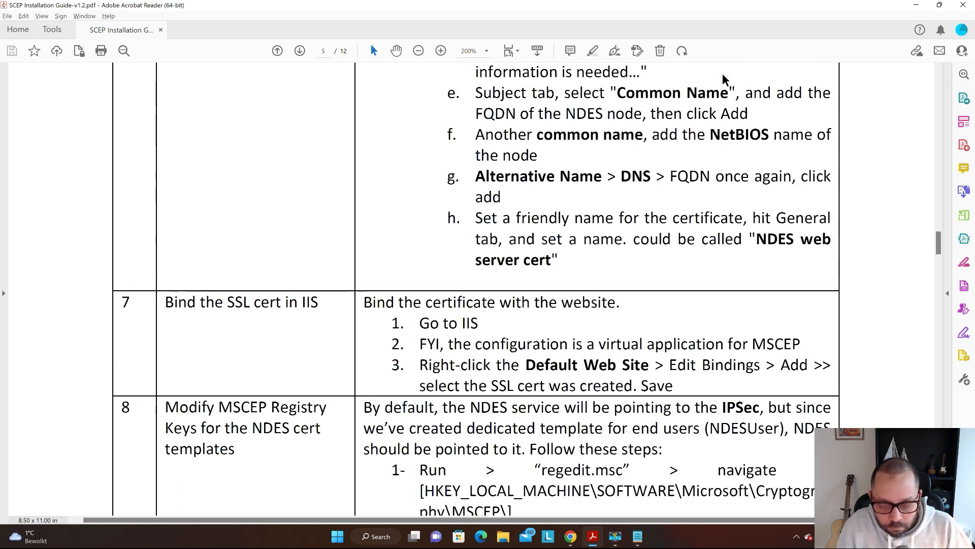
scroll(746, 116, "down", 1)
left_click_drag(506, 192, 816, 242)
left_click(687, 239)
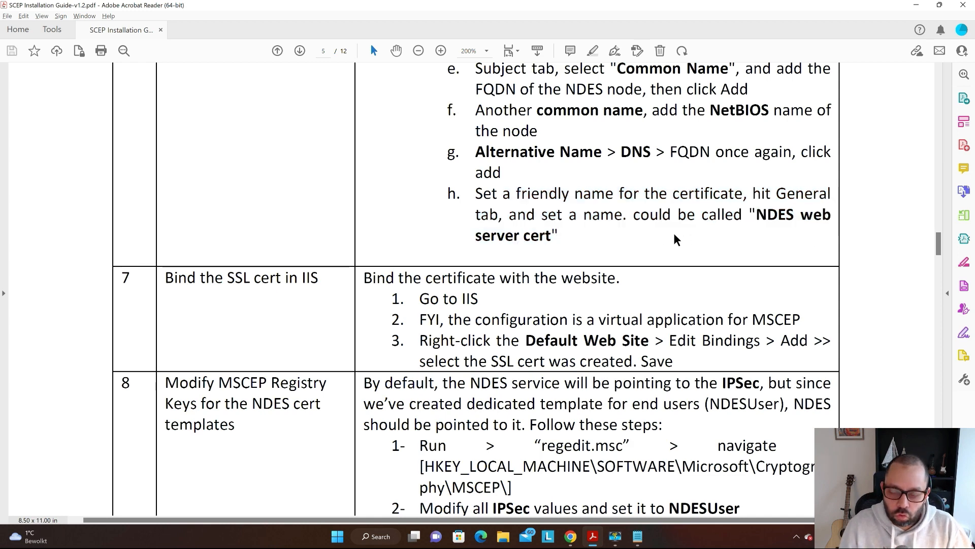
key("alt+Tab")
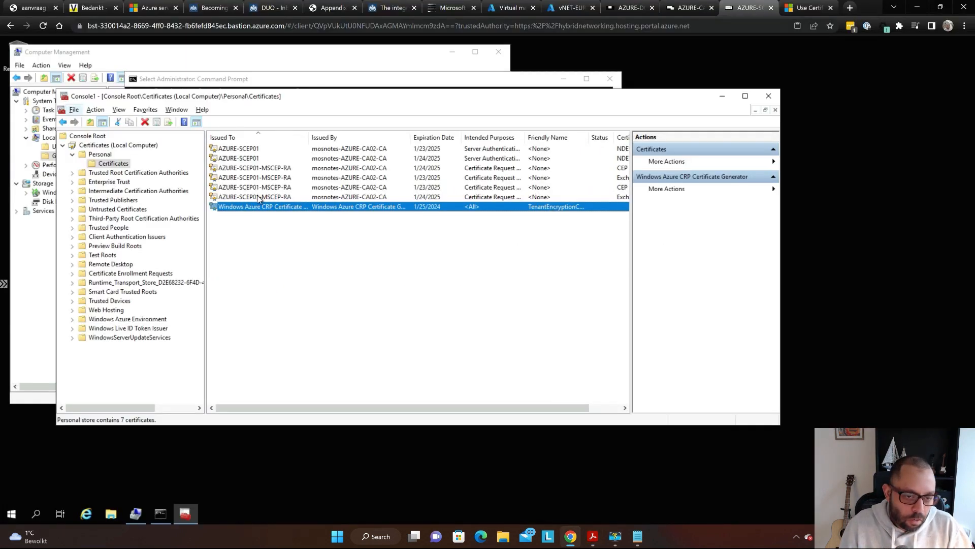
- Delete the AZURE-SCEP01 certificate expiring 1/23/2025 from the Personal store and confirm
key("super+plus")
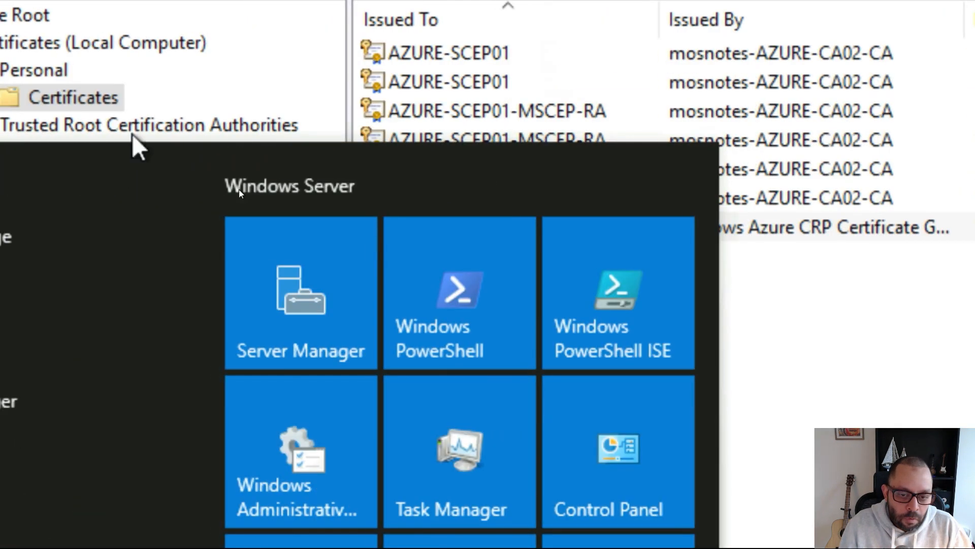
key("Escape")
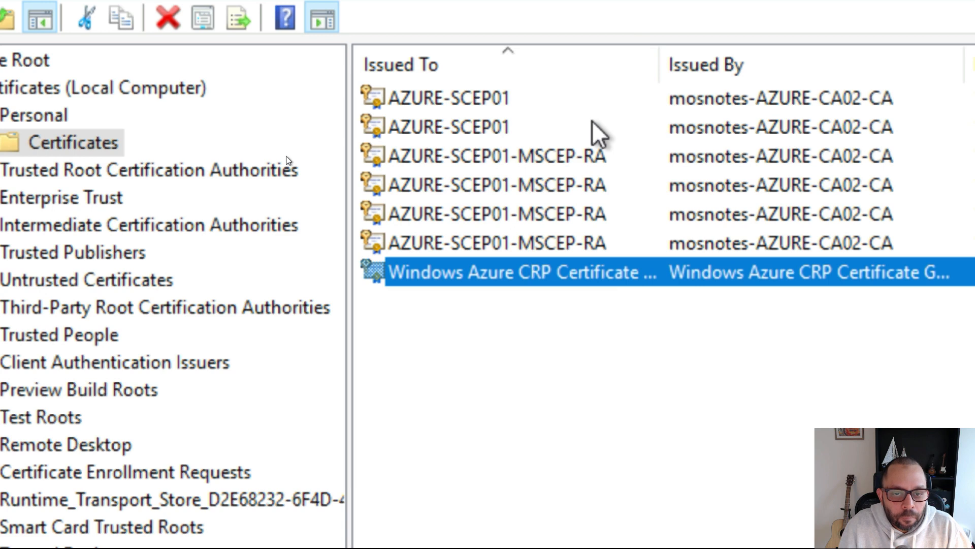
left_click(591, 125)
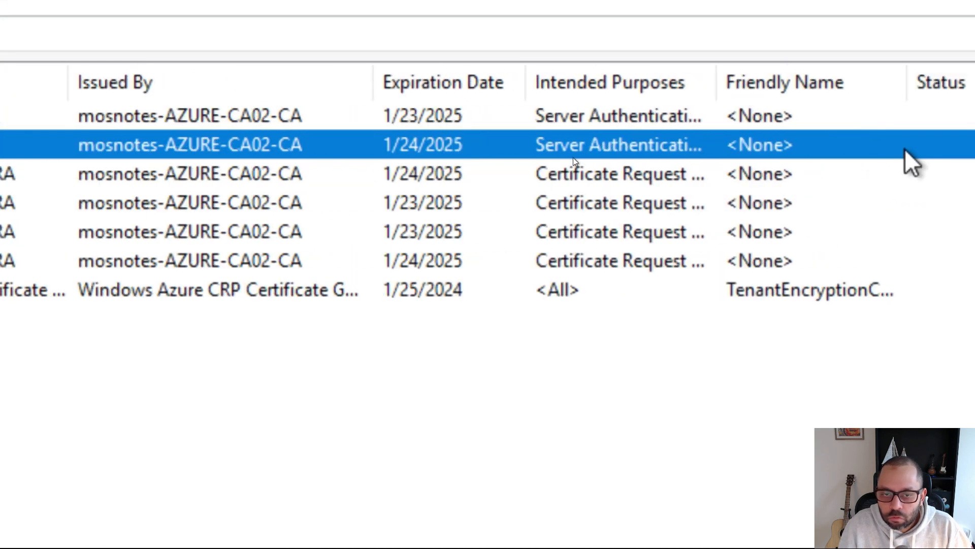
key("super")
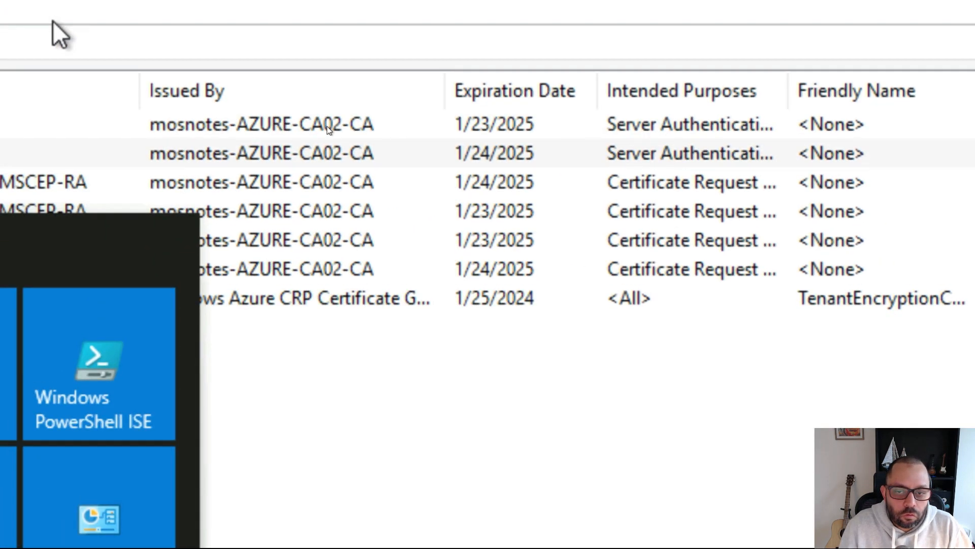
left_click(571, 25)
left_click(565, 151)
left_click(560, 124)
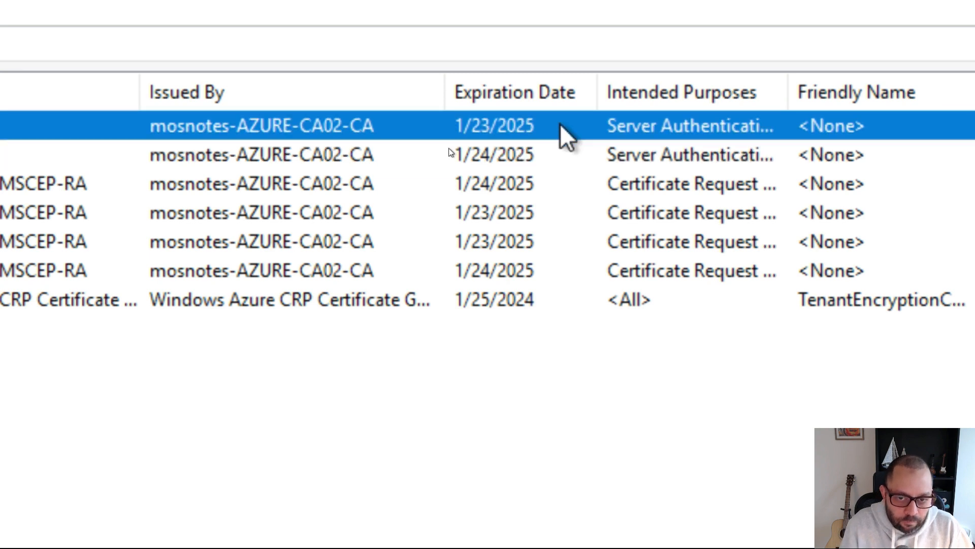
key("Delete")
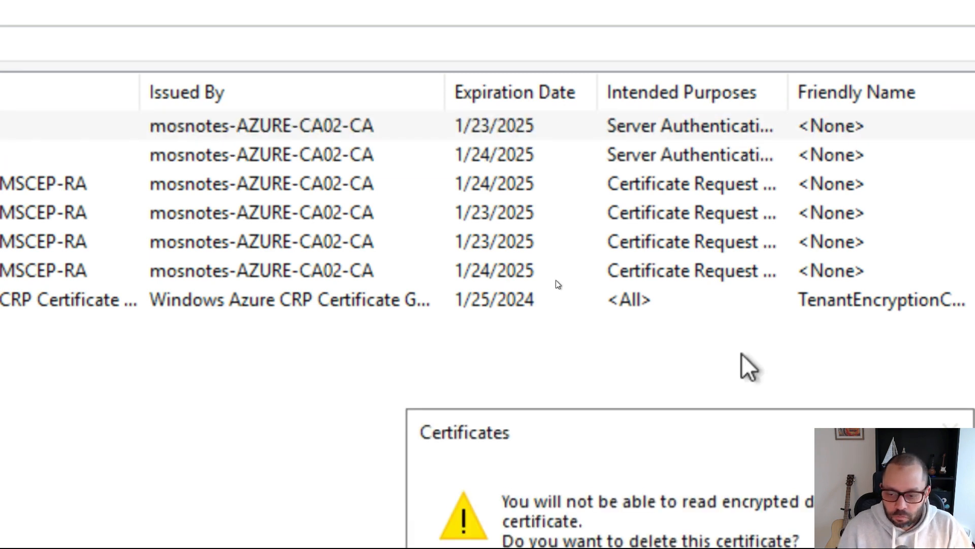
left_click(666, 470)
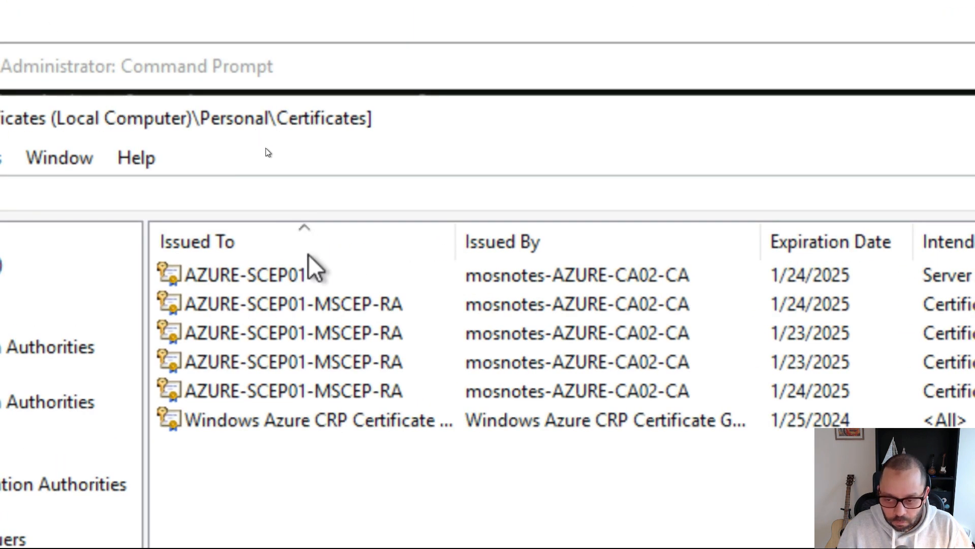
- Review the remaining AZURE-SCEP01 and MSCEP-RA certificates, then switch back to the guide PDF
left_click(325, 285)
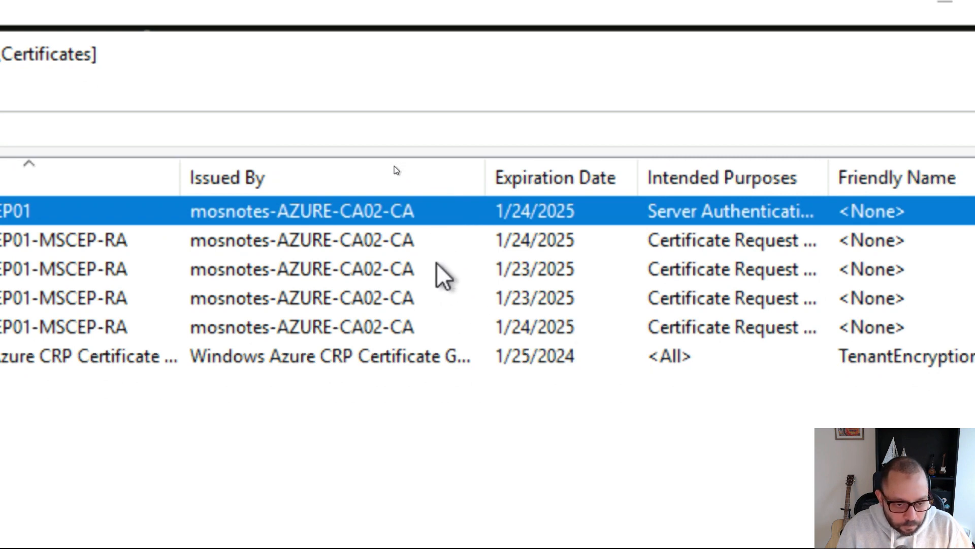
left_click(437, 275)
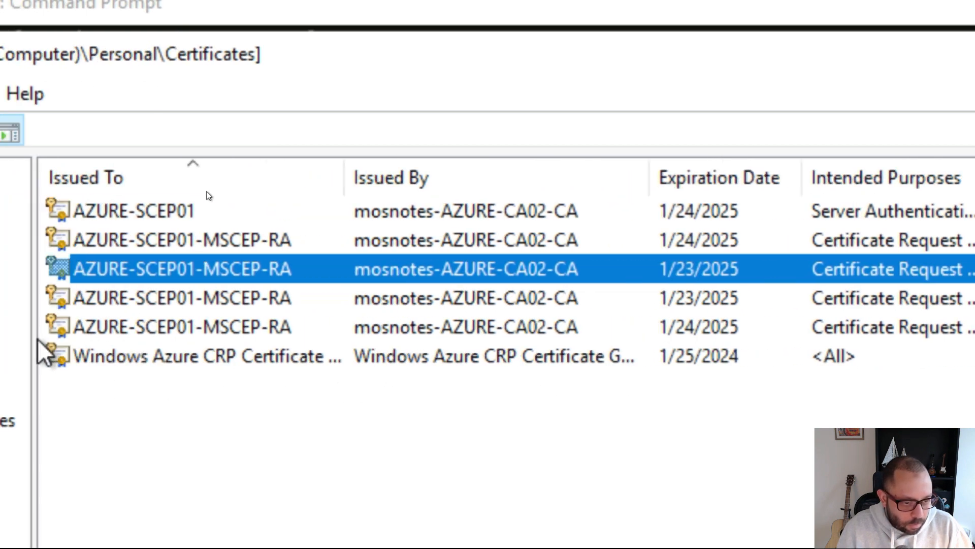
left_click(310, 331)
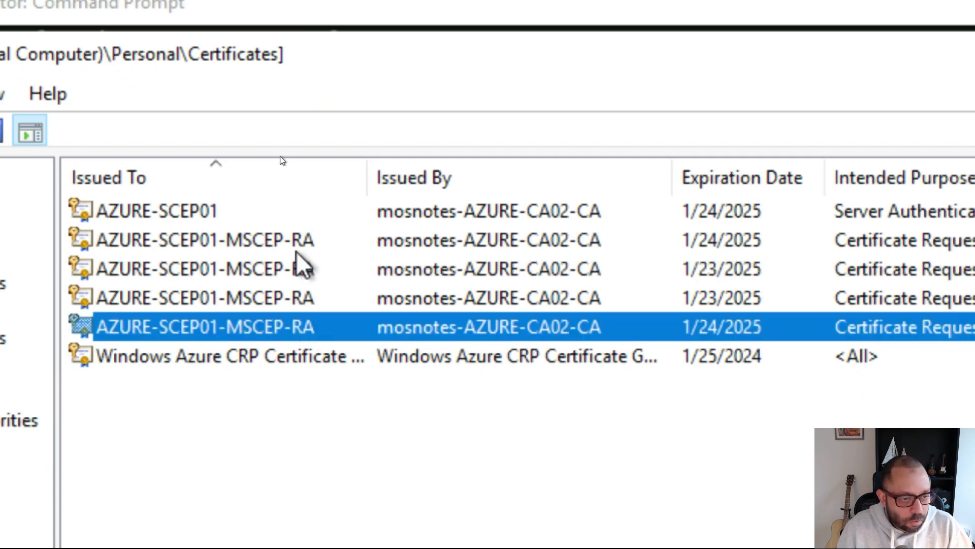
left_click(272, 210)
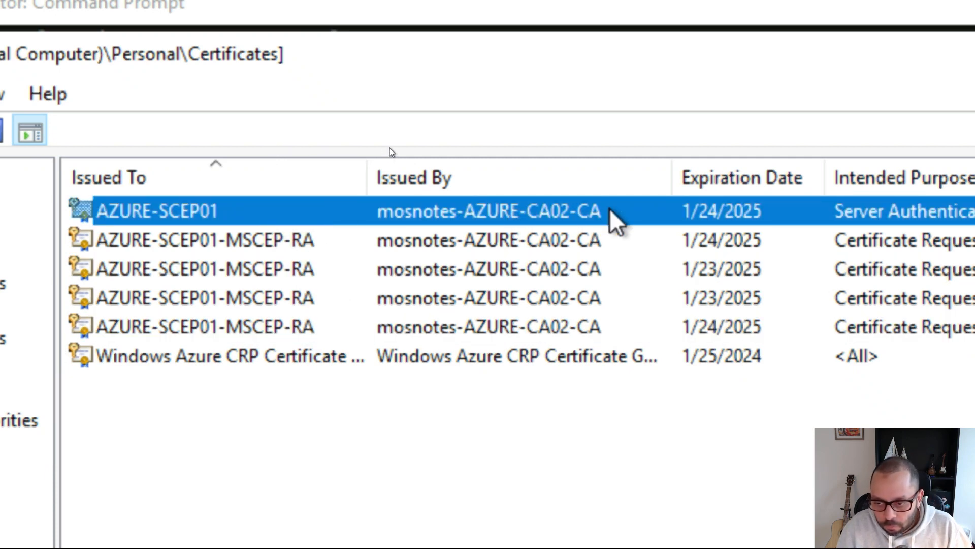
key("super+Escape")
key("Escape")
key("alt+Tab")
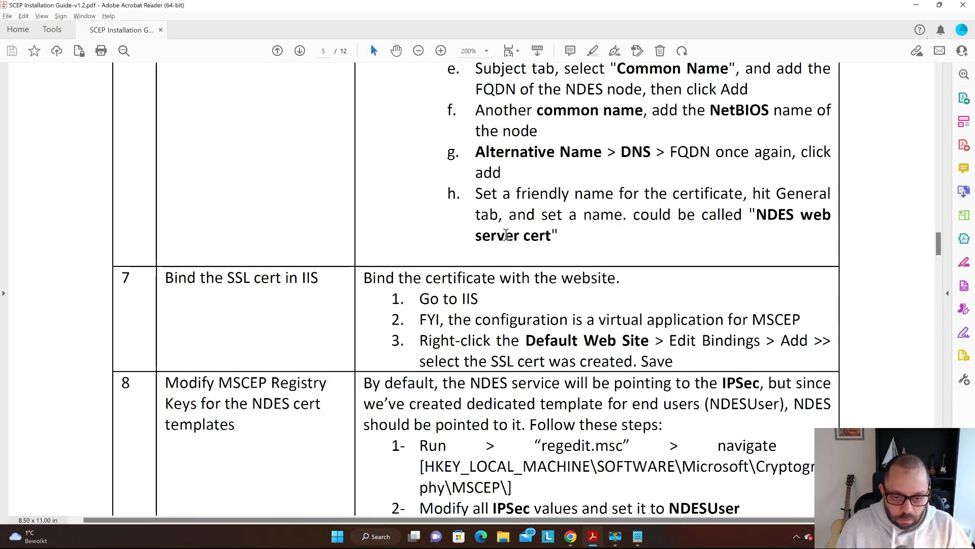
- Read the guide's step 7 on binding the server cert to the Default Web Site in IIS
double_click(506, 235)
left_click(447, 178)
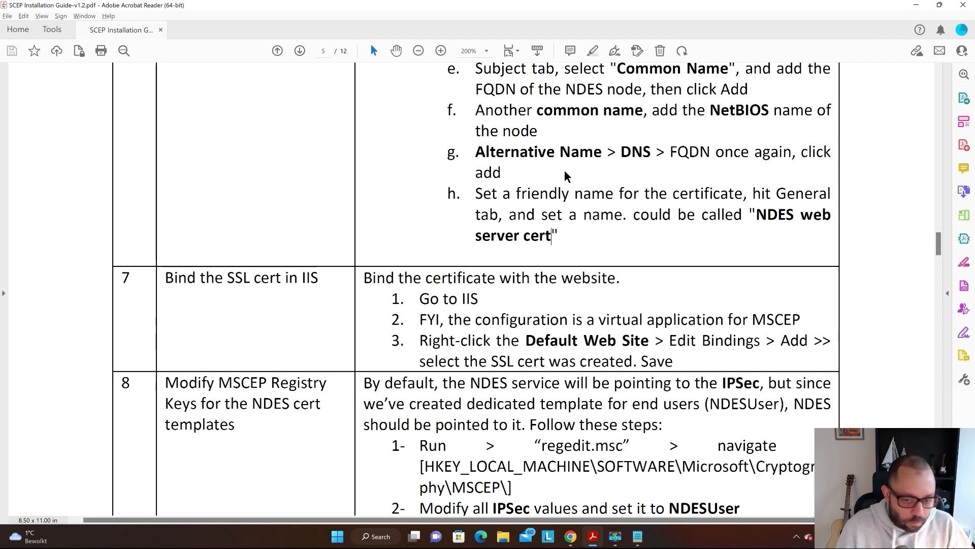
scroll(546, 175, "down", 3)
scroll(549, 173, "down", 5)
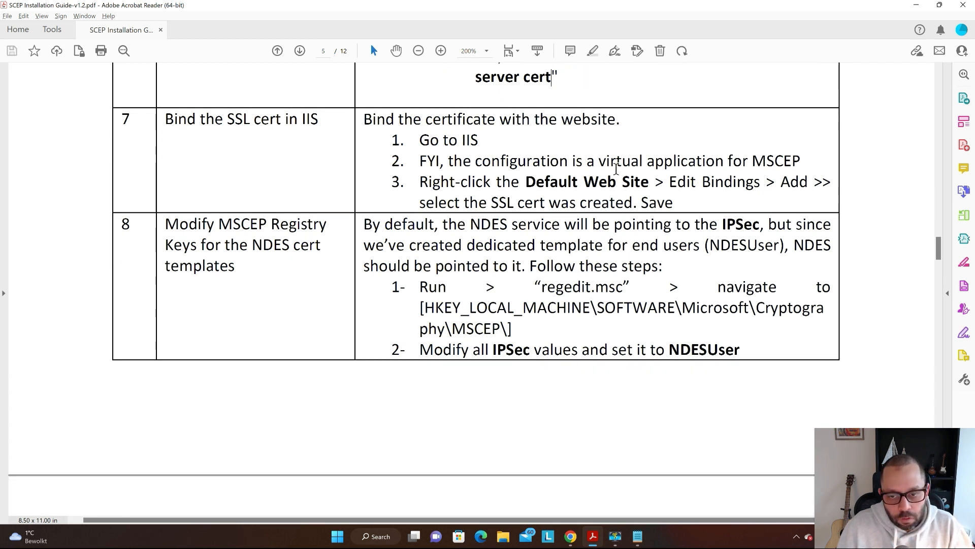
left_click_drag(649, 182, 495, 181)
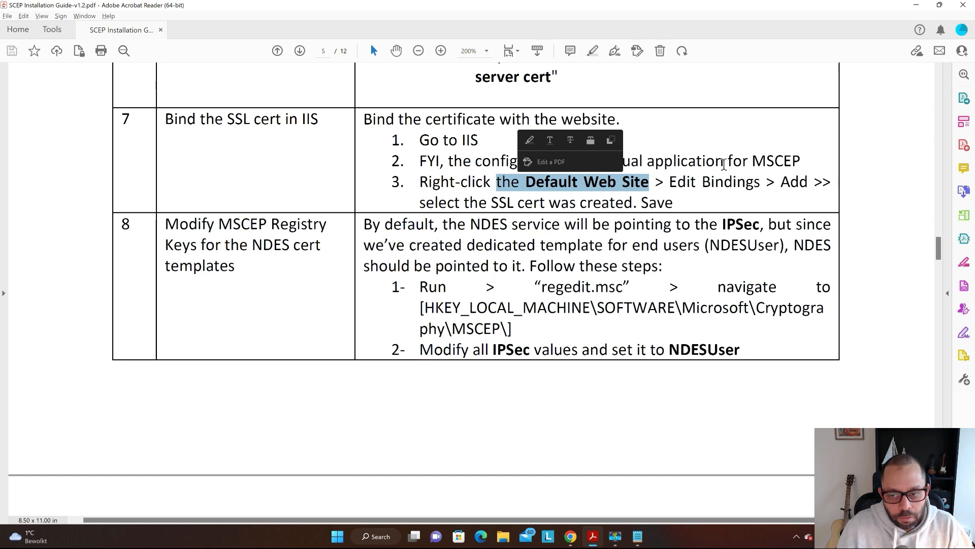
left_click(780, 148)
key("alt+Tab")
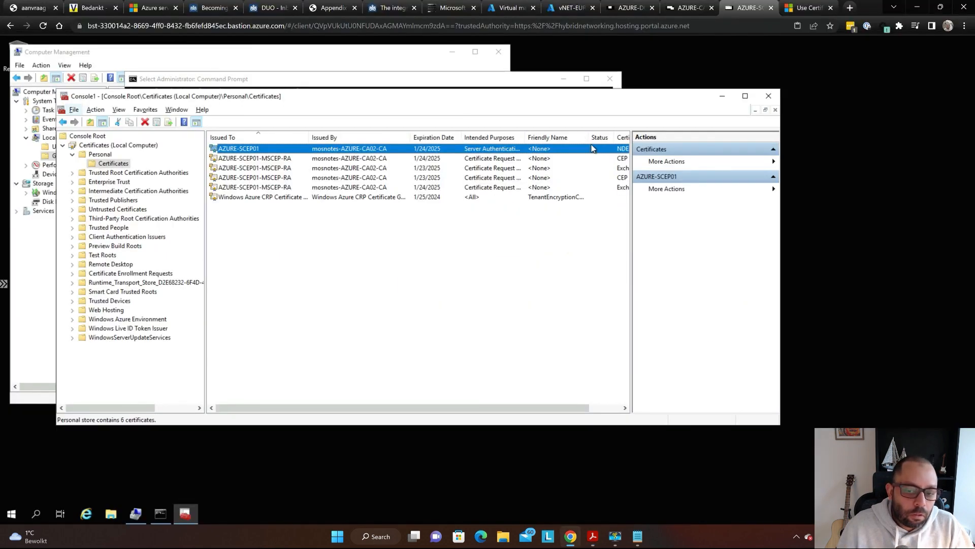
- Launch IIS Manager via an 'iis' search and open the Default Web Site's bindings
left_click(10, 515)
type("iis")
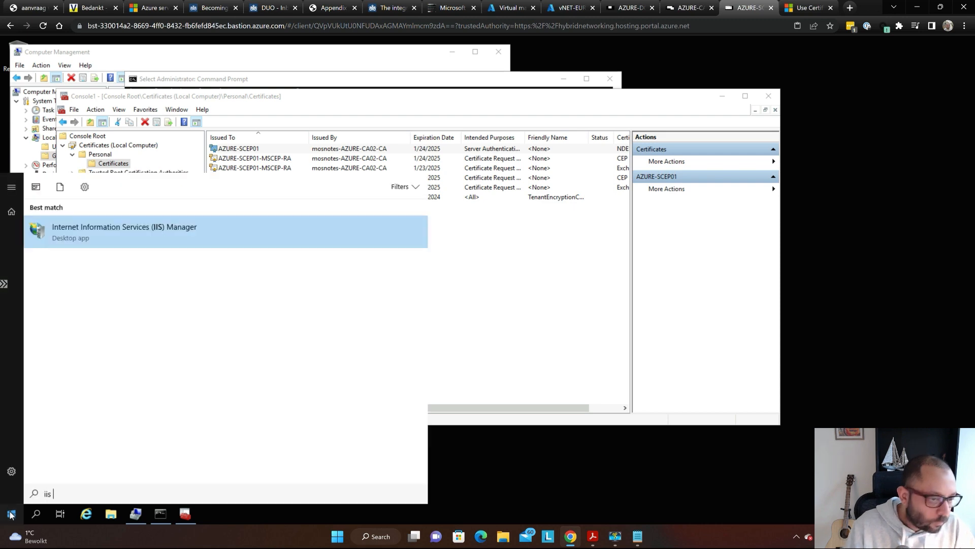
key("Return")
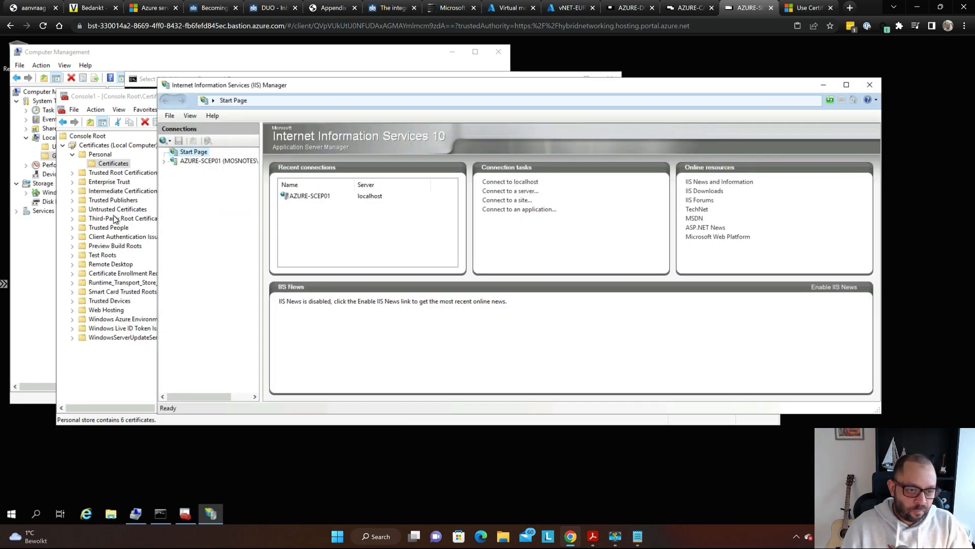
key("super+plus")
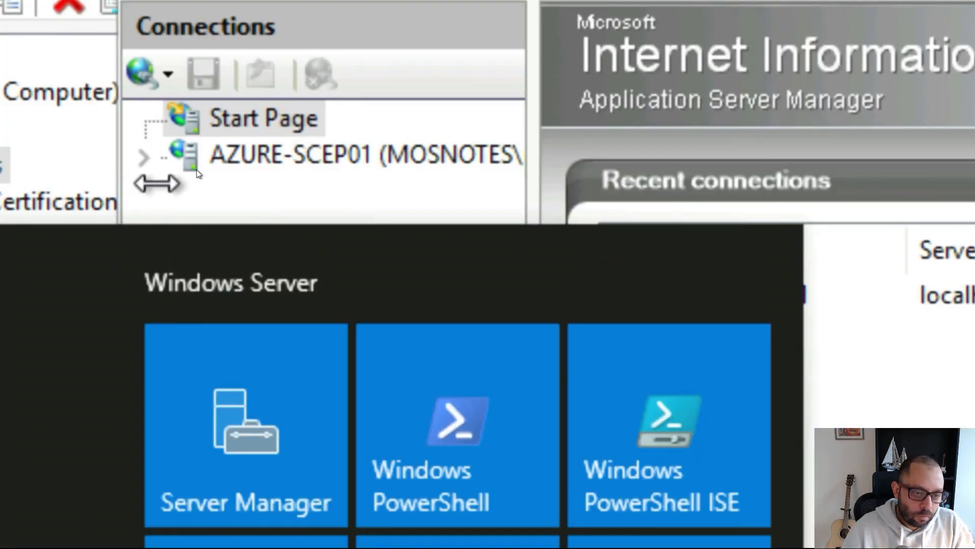
left_click(214, 160)
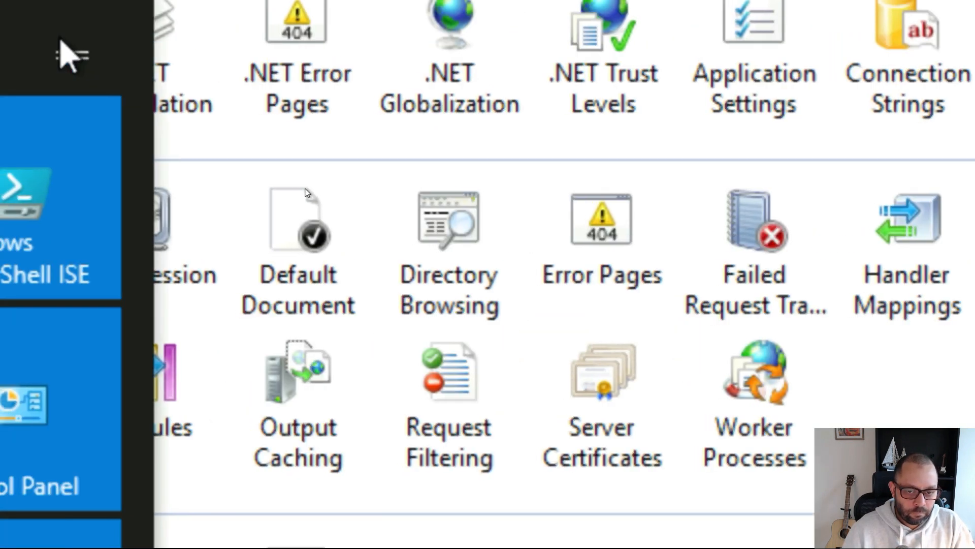
key("super+minus")
key("super+minus")
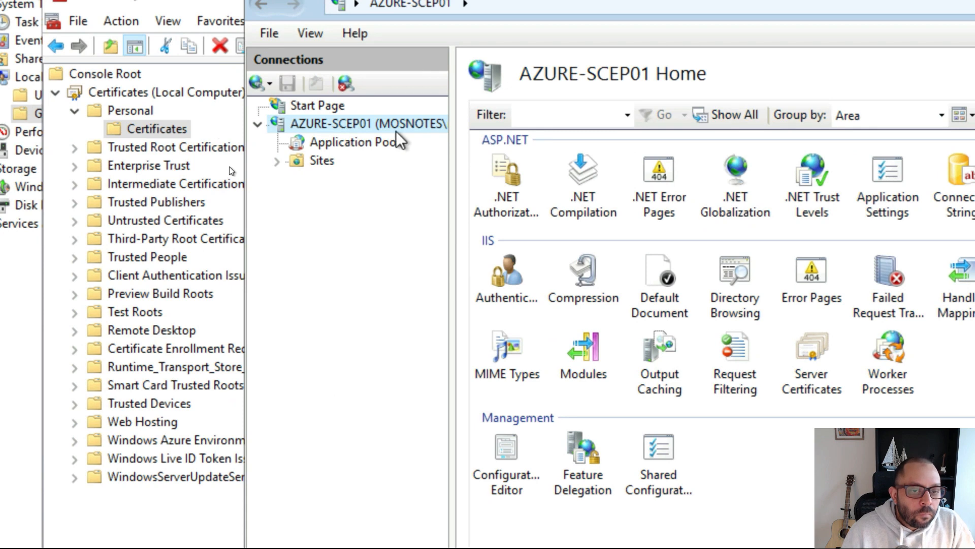
left_click(299, 160)
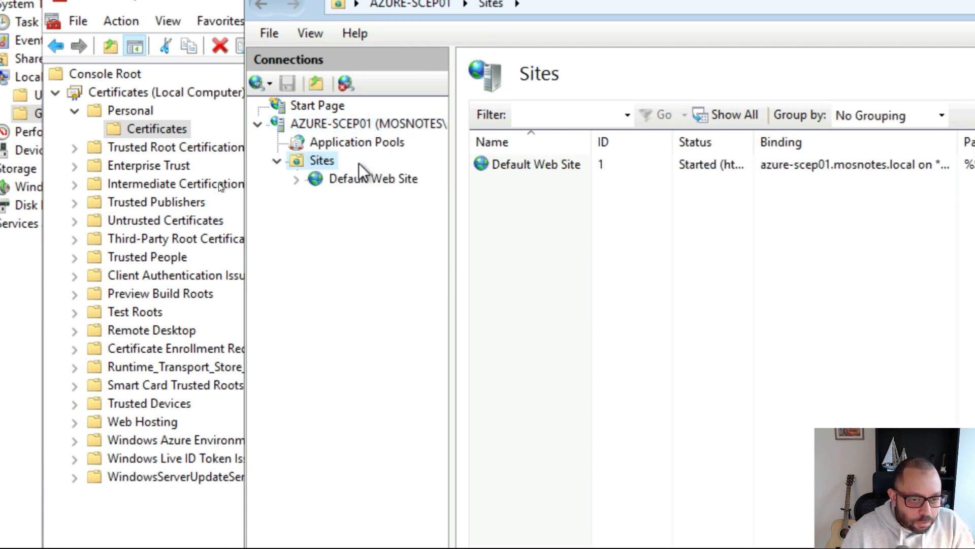
left_click(366, 179)
right_click(370, 183)
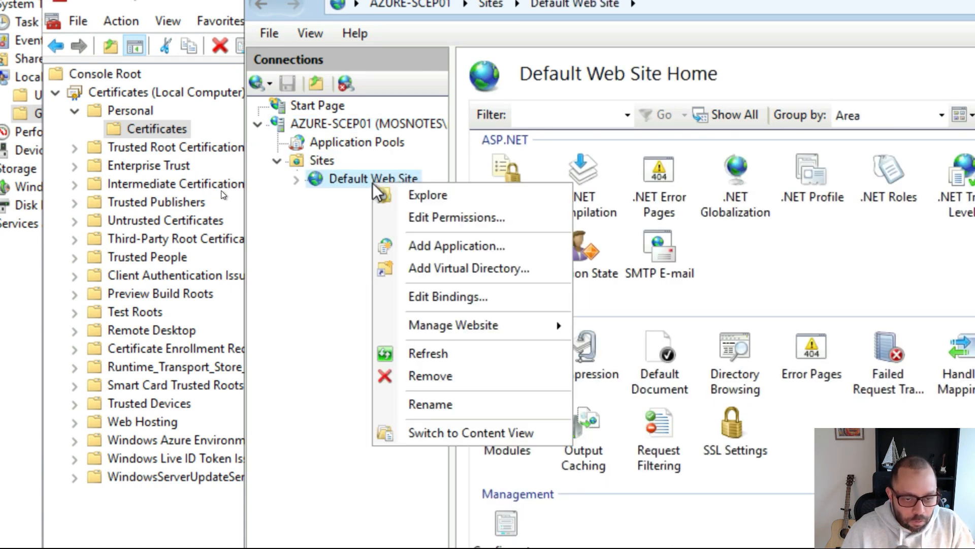
left_click(479, 297)
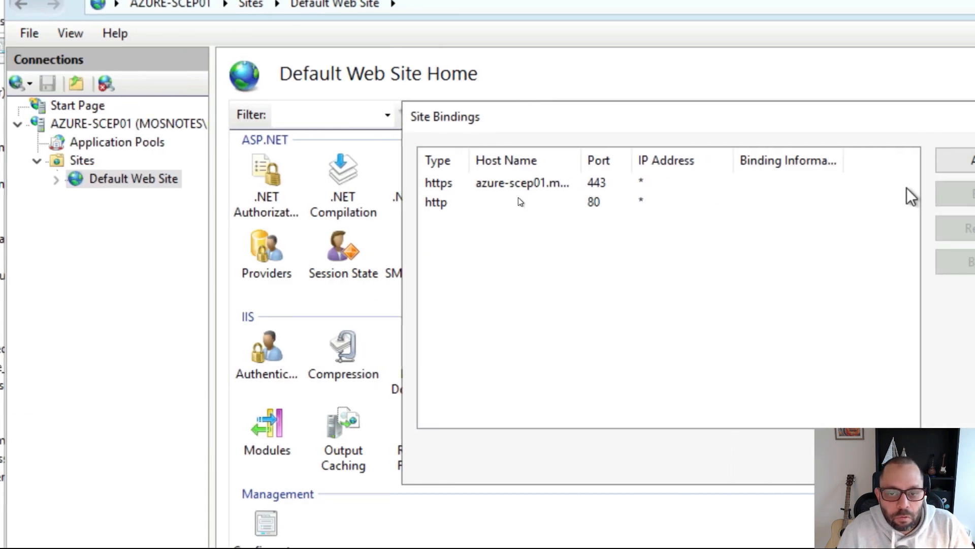
- Remove the https port 443 binding, confirm, and close Site Bindings
left_click(489, 201)
key("Up")
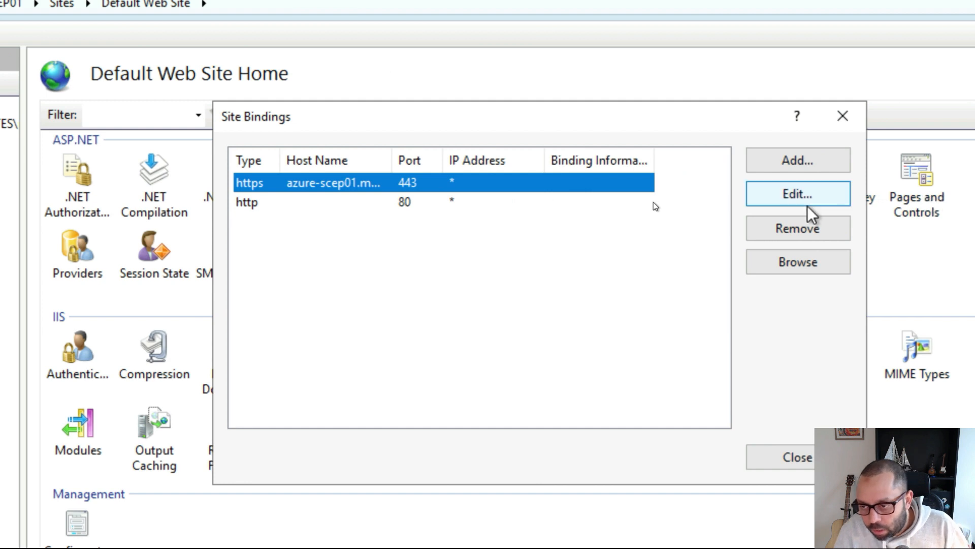
left_click(820, 231)
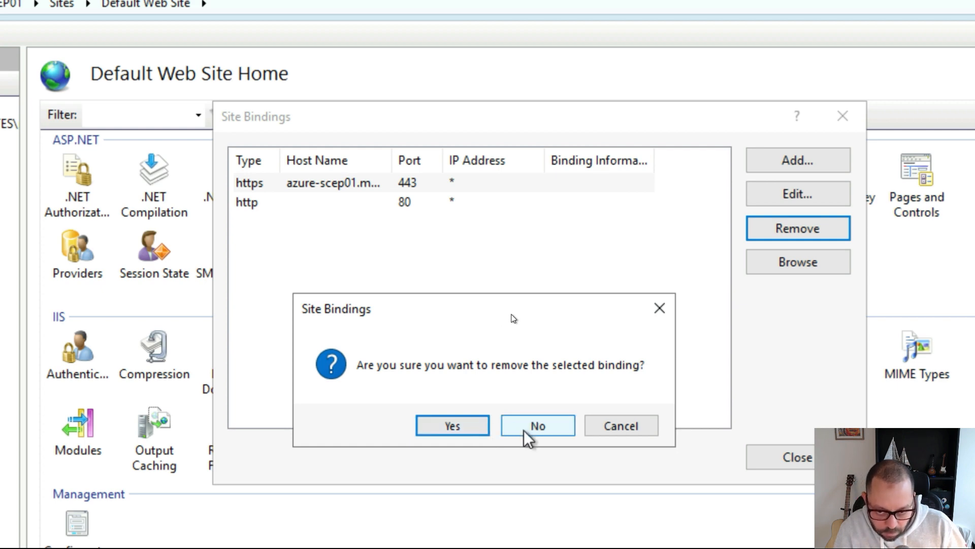
left_click(460, 430)
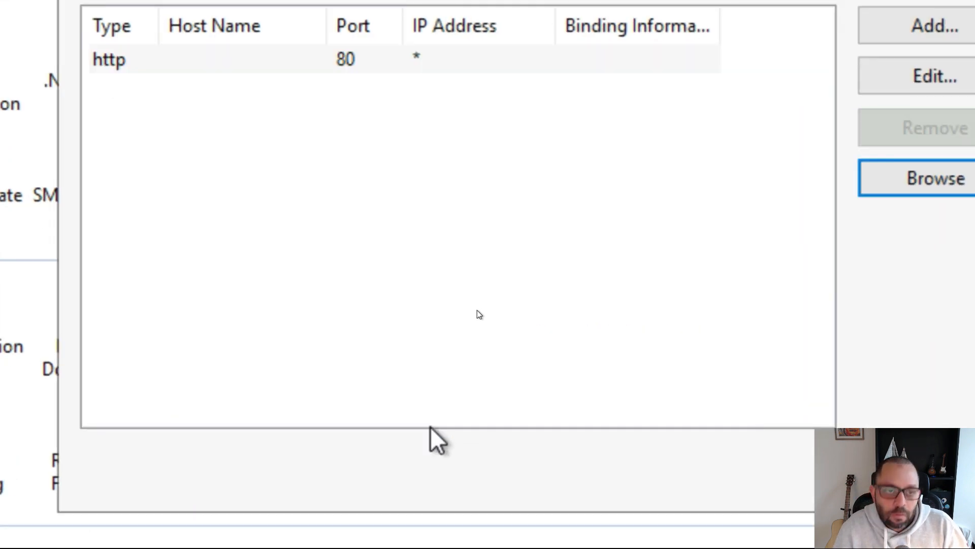
key("super+Escape")
left_click(565, 276)
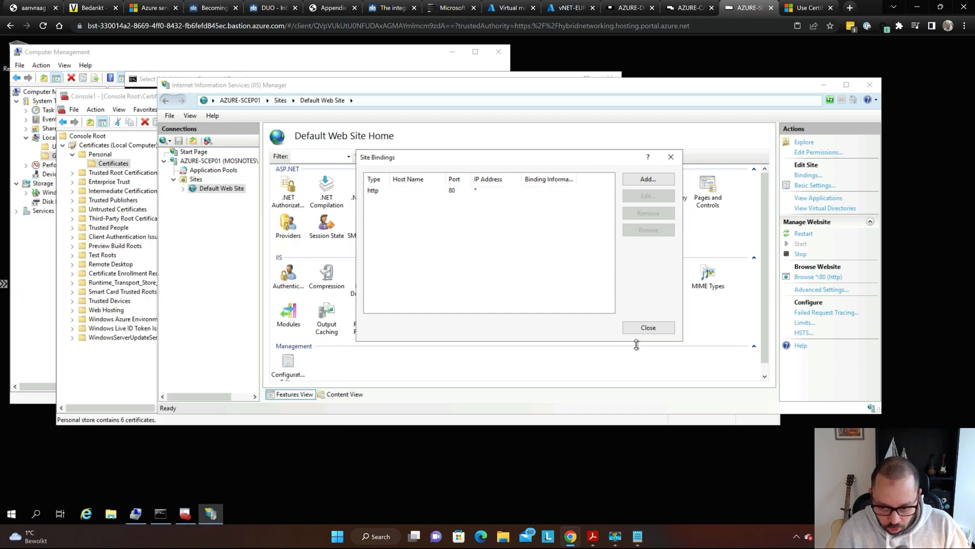
left_click(648, 326)
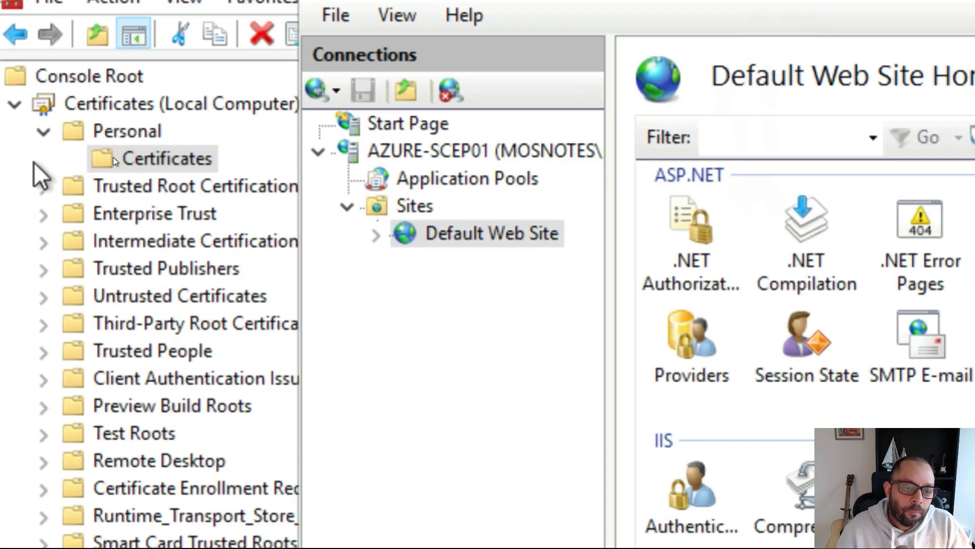
- Reopen the Default Web Site's Site Bindings in IIS Manager
key("super")
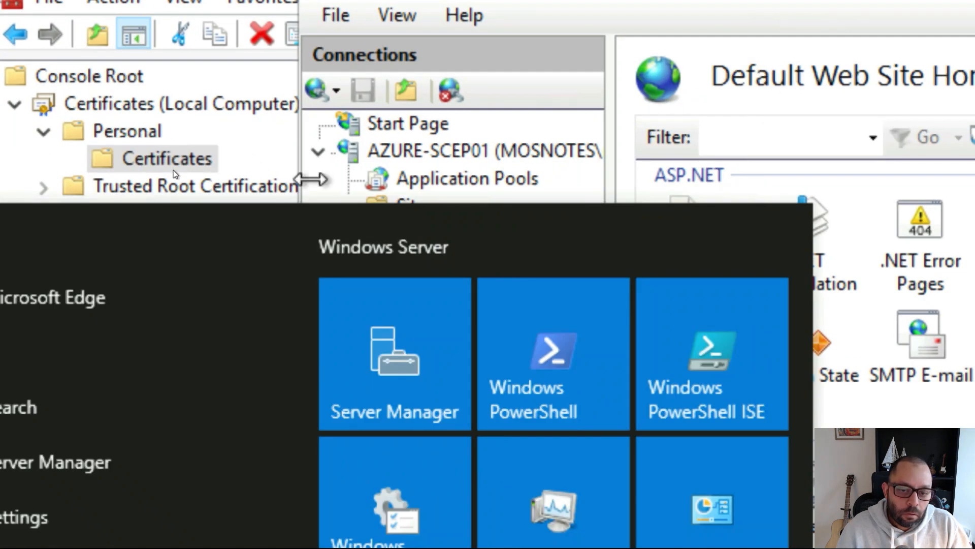
left_click(395, 182)
left_click(514, 246)
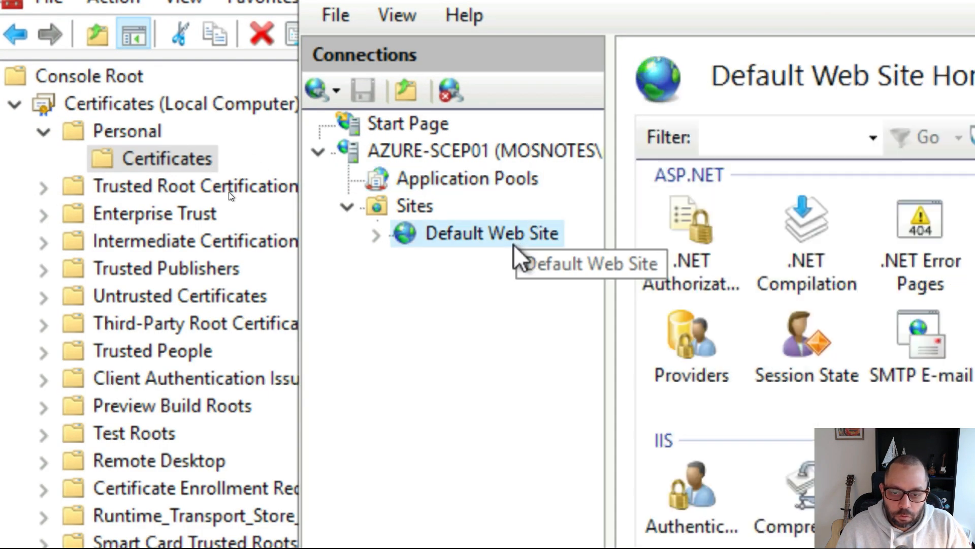
right_click(515, 245)
key("super")
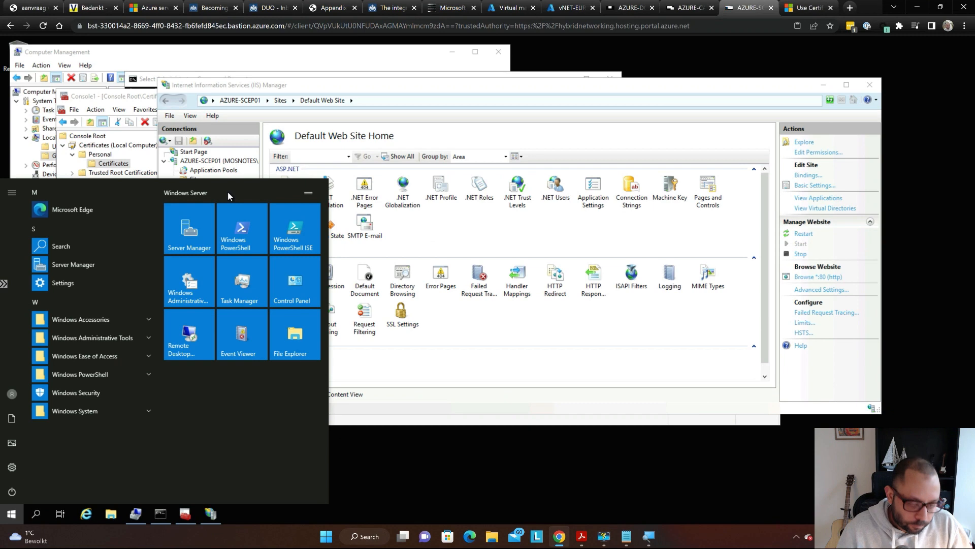
key("super")
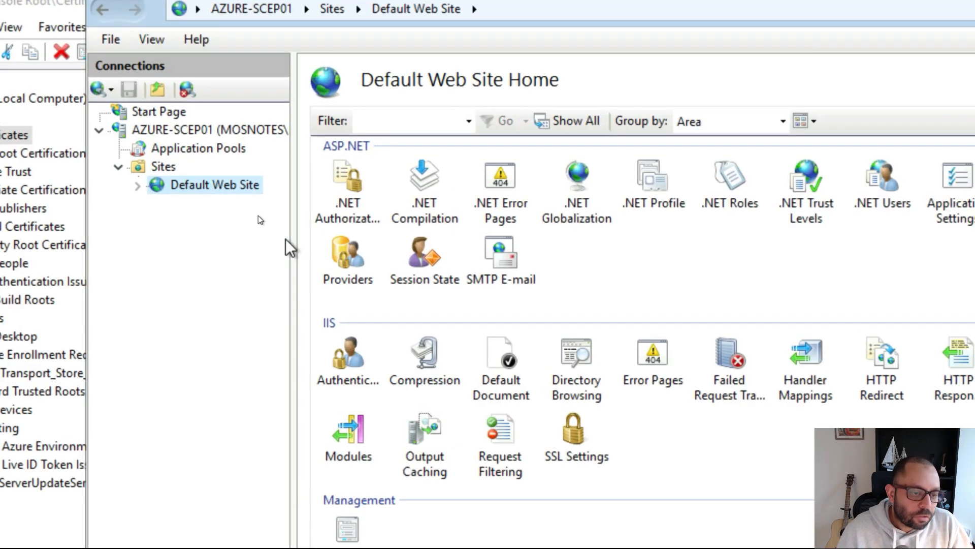
key("super")
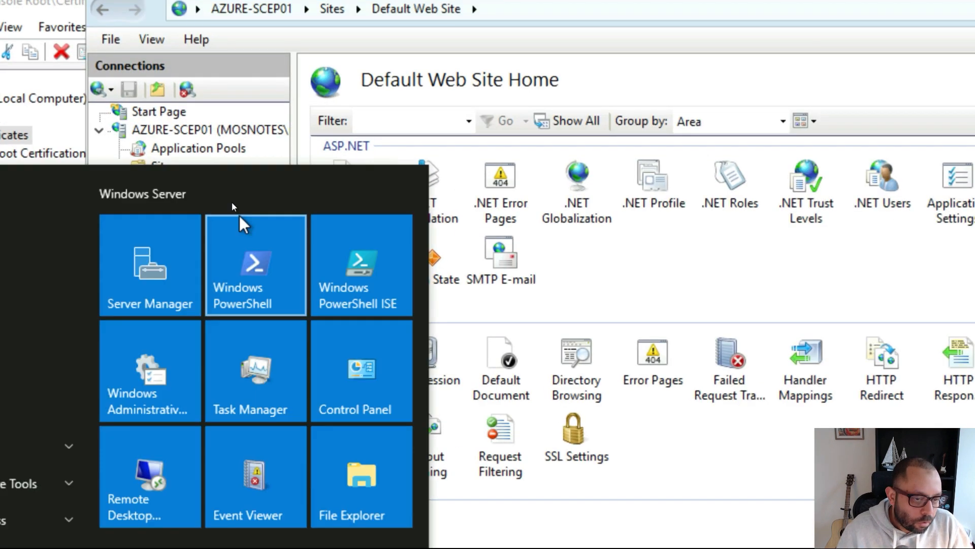
key("super")
right_click(211, 185)
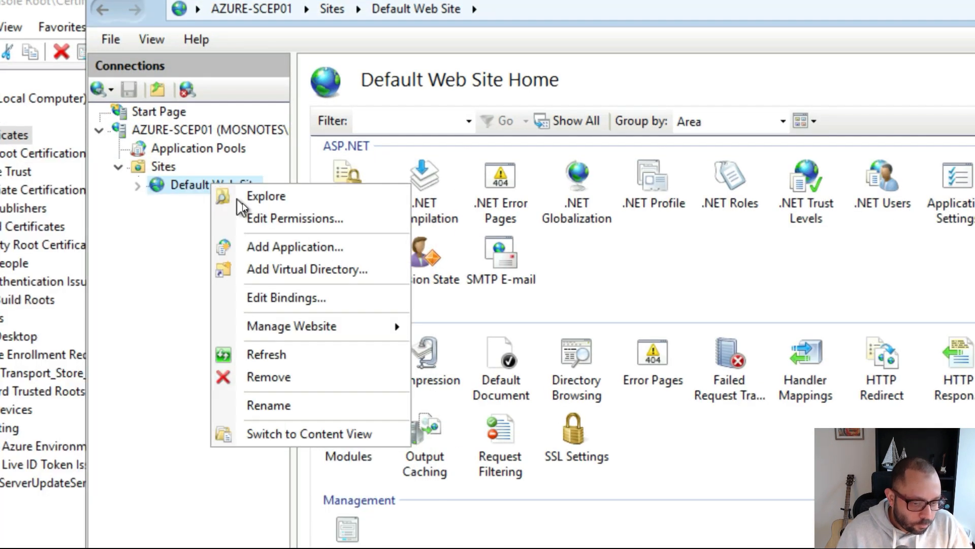
left_click(327, 298)
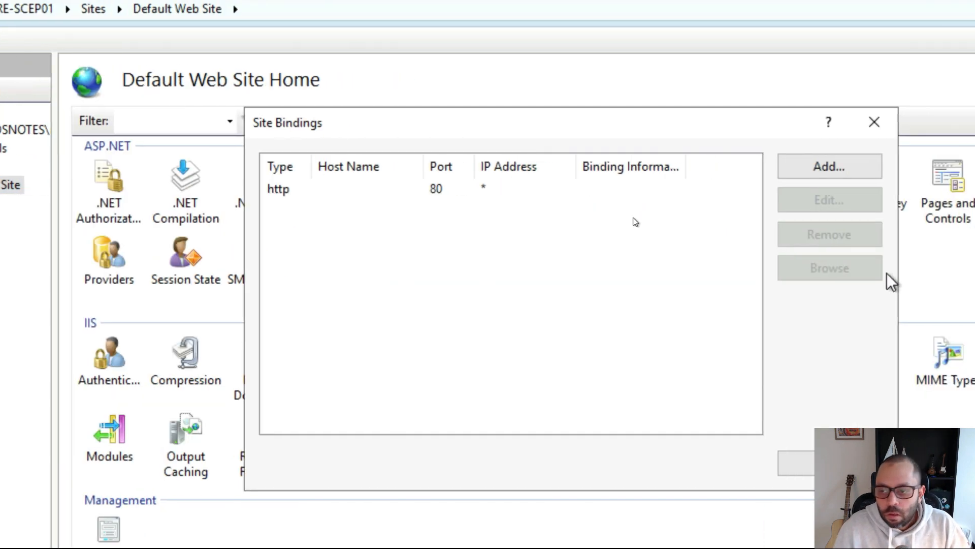
- Add an https binding on port 443 using the AZURE-SCEP01.mosnotes.local certificate
left_click(812, 174)
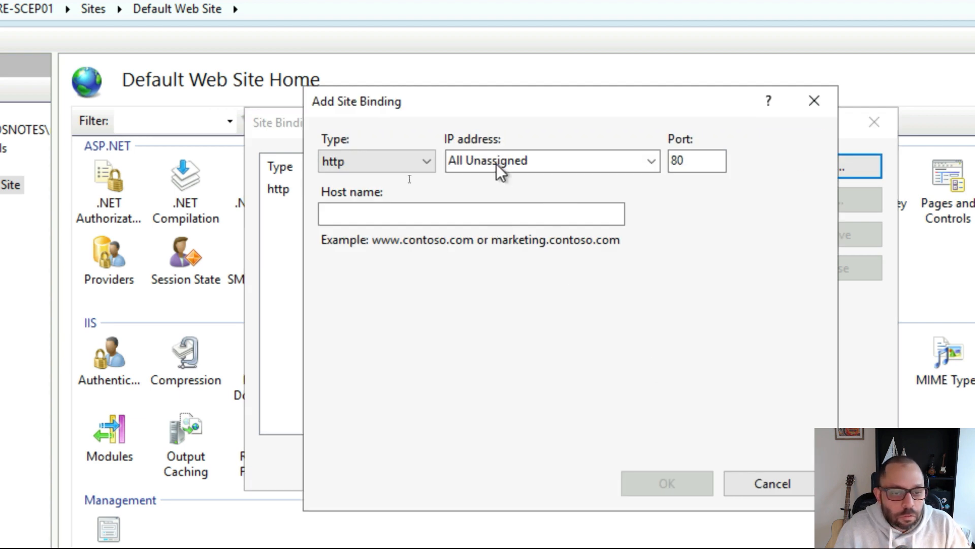
left_click(348, 171)
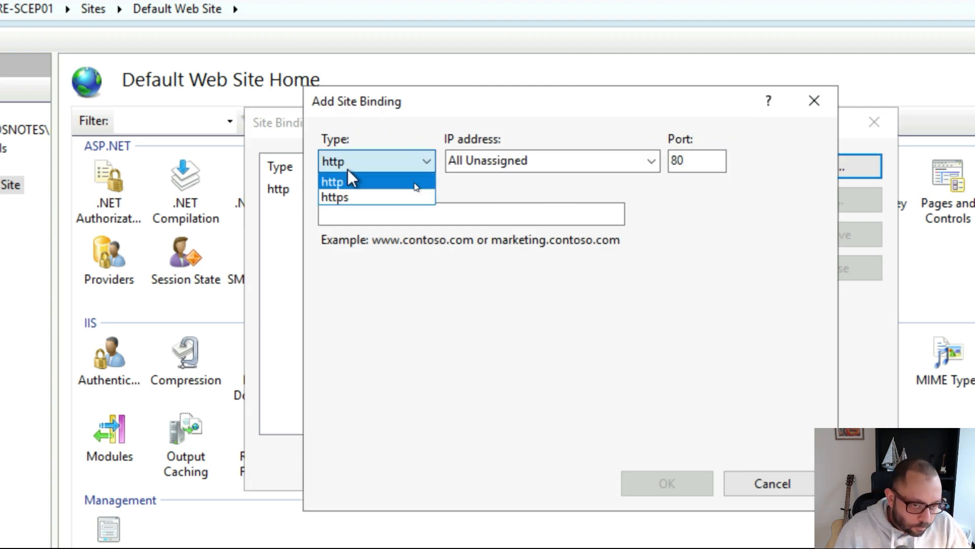
left_click(367, 198)
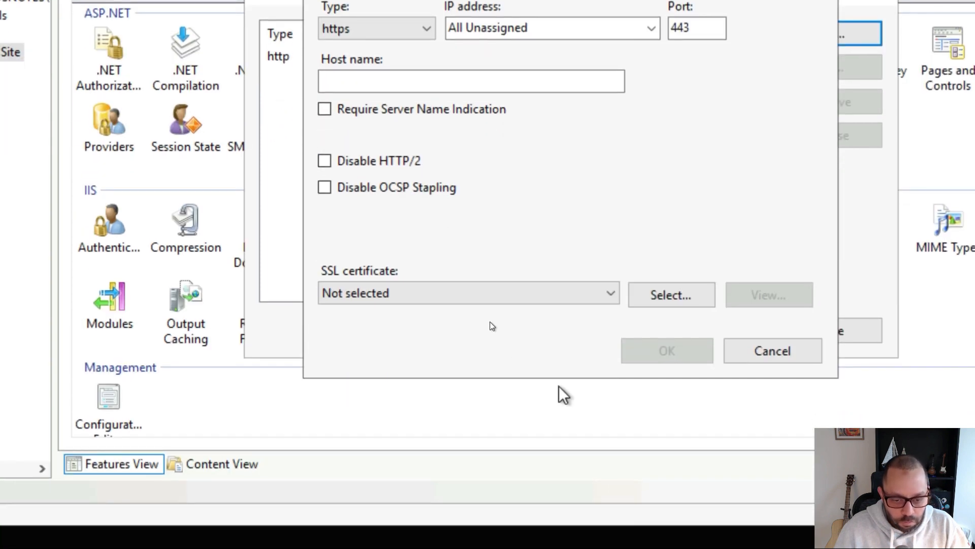
left_click(472, 430)
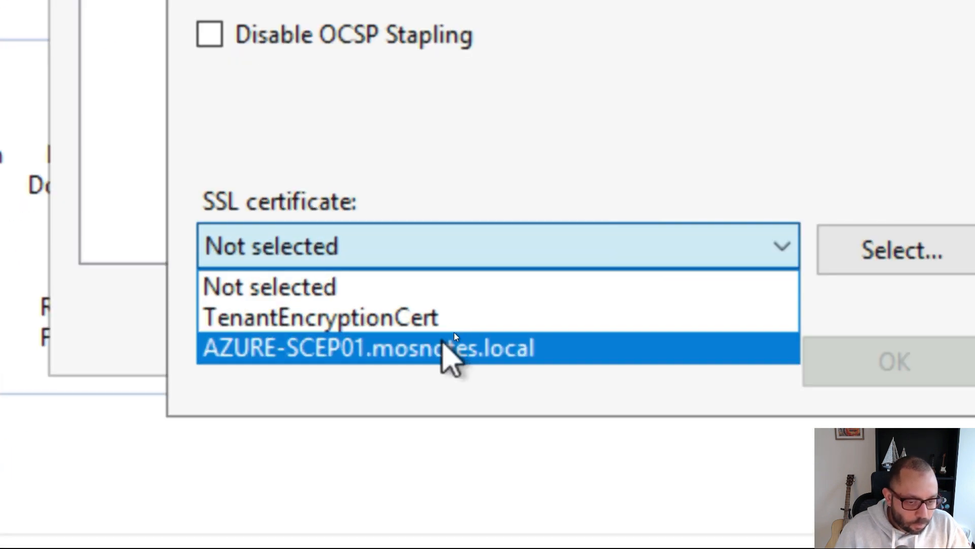
left_click(420, 254)
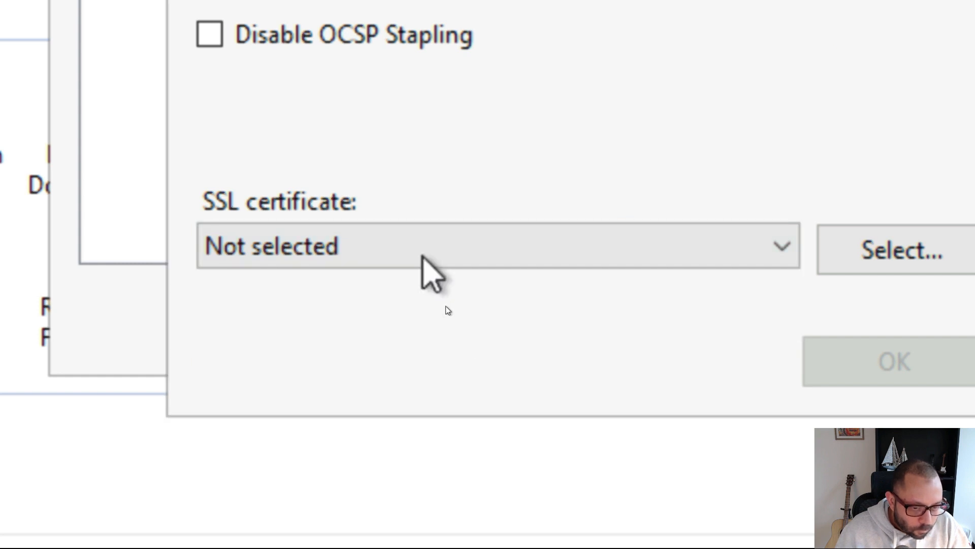
left_click(407, 239)
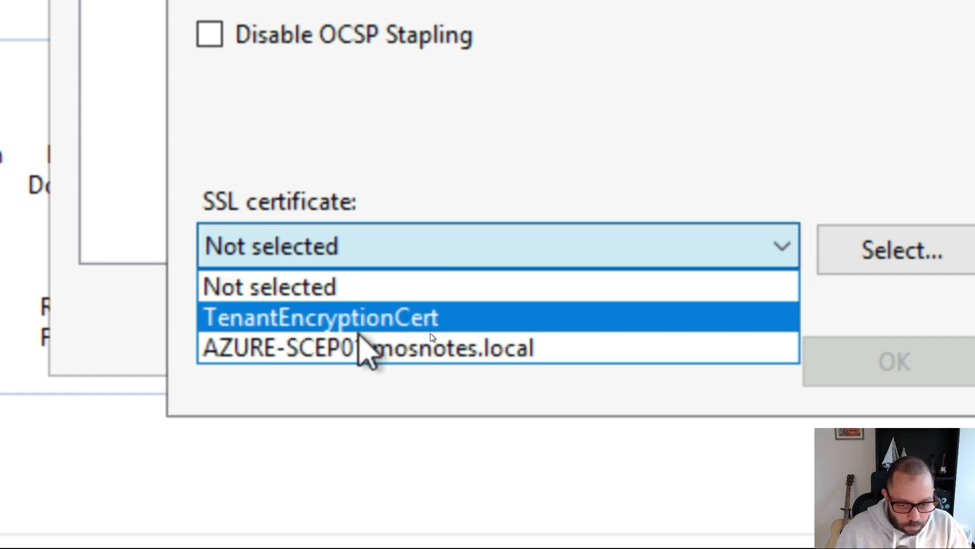
left_click(335, 349)
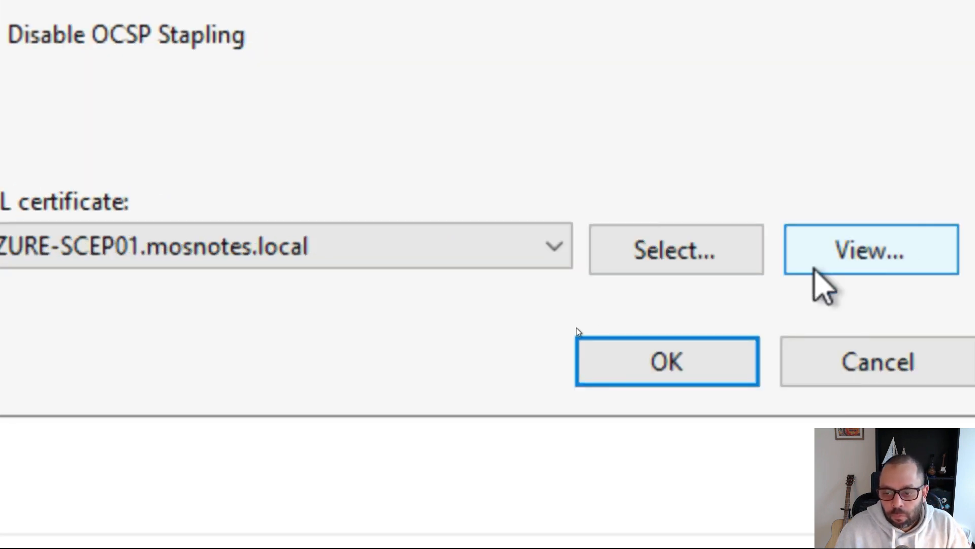
left_click(886, 365)
- Check the http port 80 binding, close Site Bindings, and switch to the SCEP guide
key("super")
key("super")
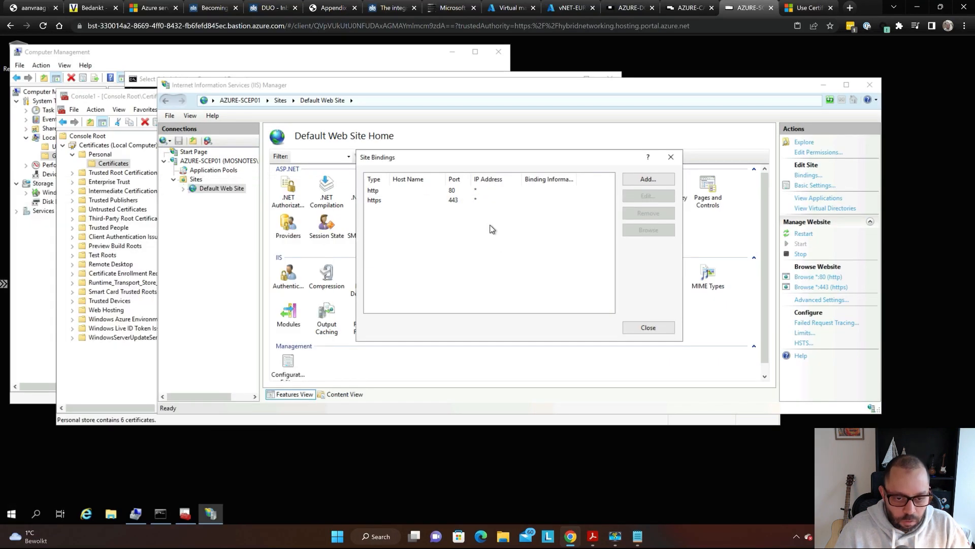
left_click(468, 191)
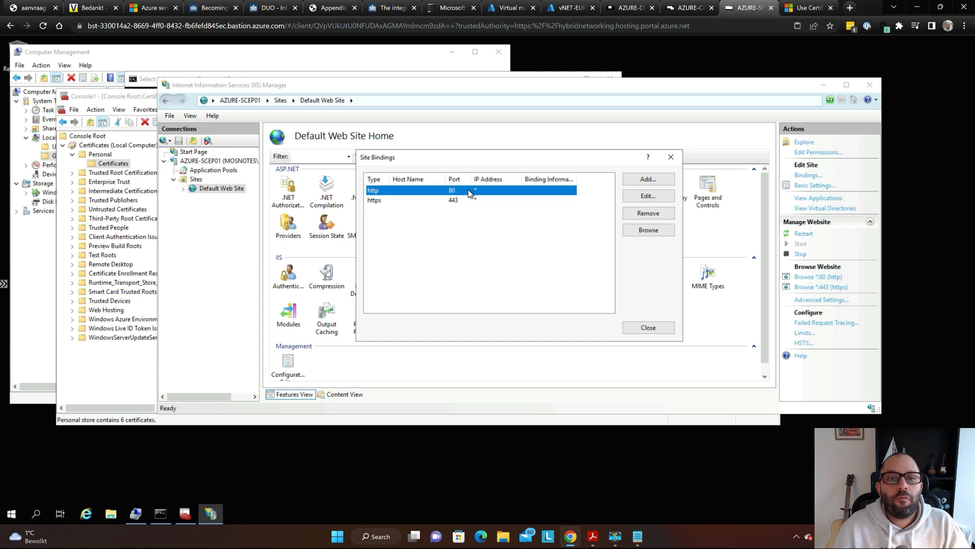
left_click(480, 213)
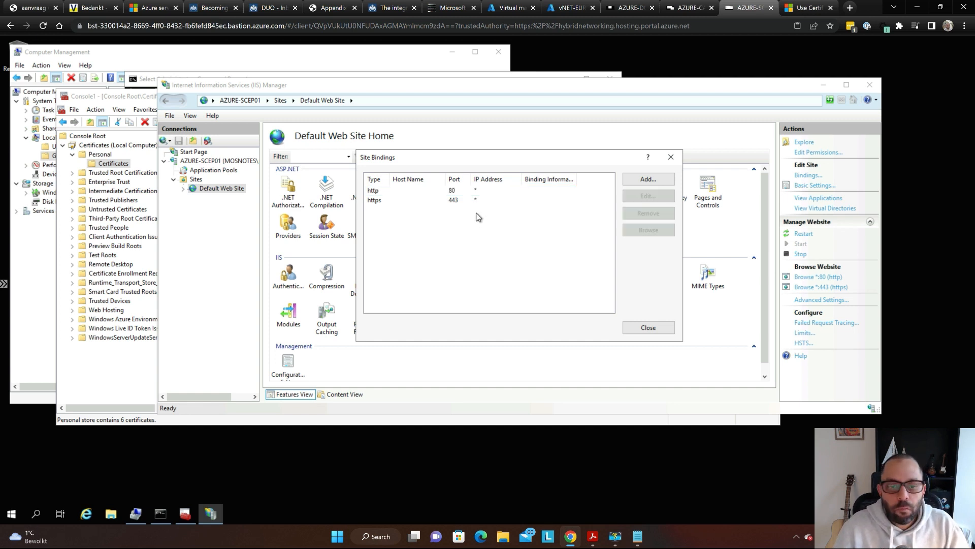
left_click(472, 193)
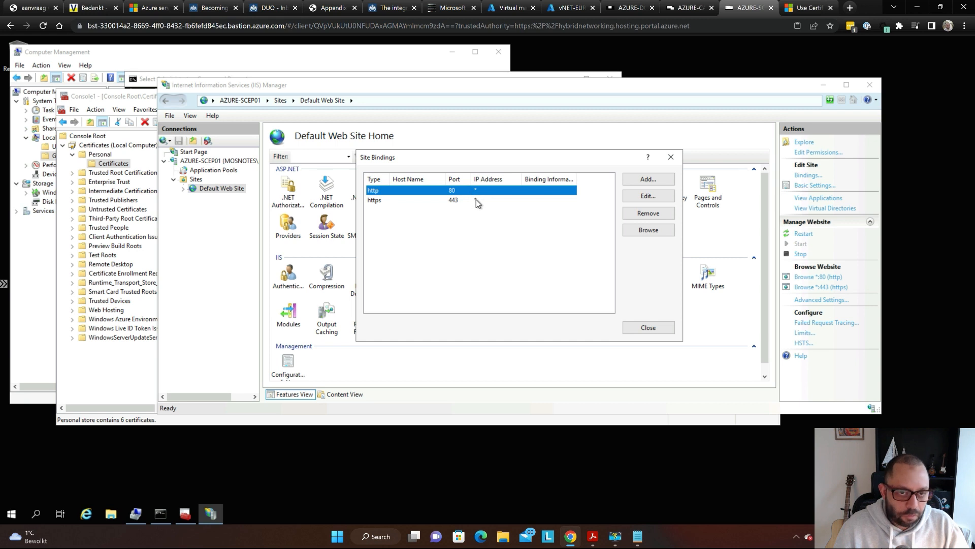
left_click(496, 253)
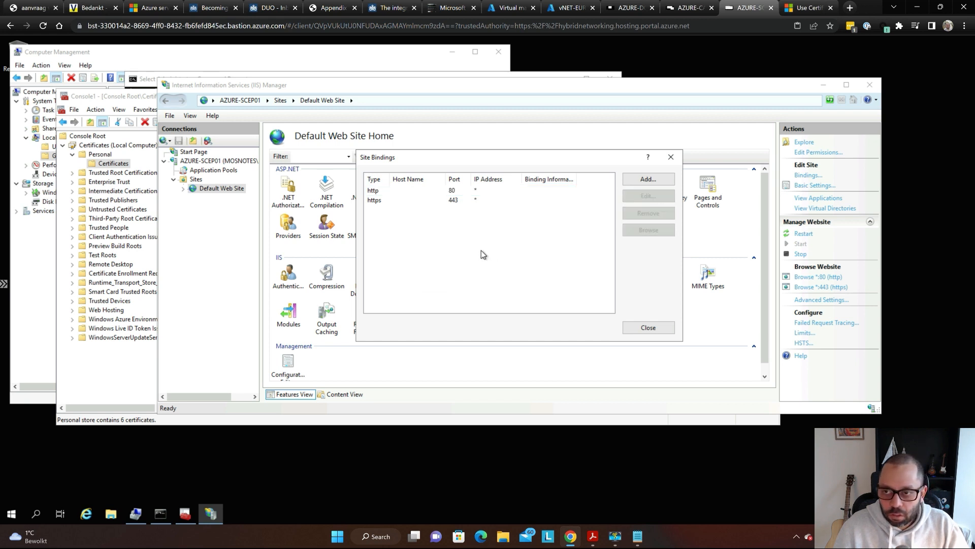
left_click(655, 330)
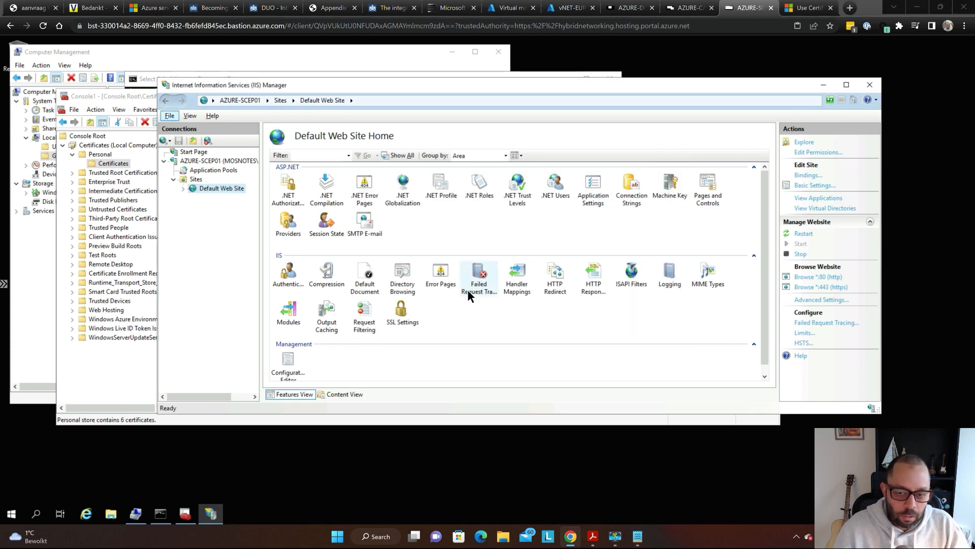
key("alt+Tab")
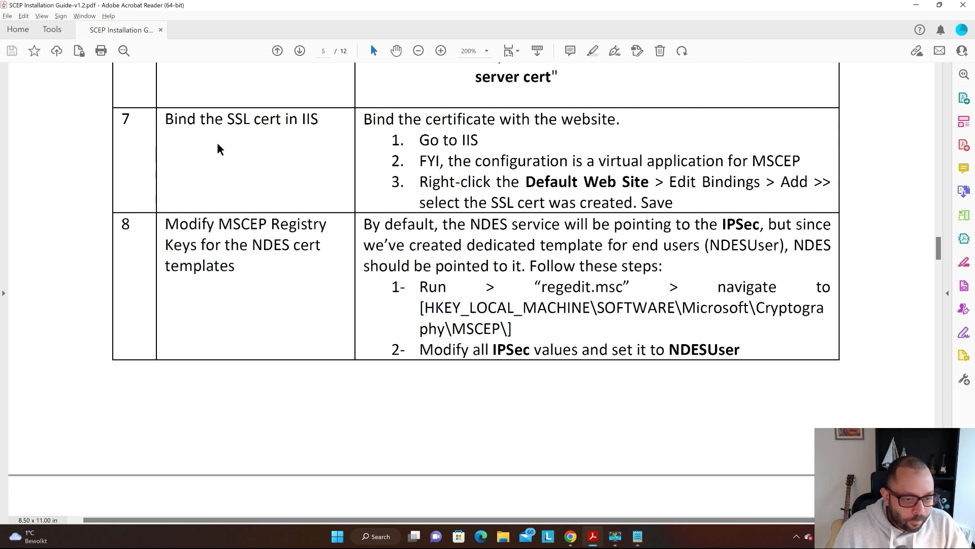
scroll(218, 147, "down", 1)
scroll(217, 148, "down", 2)
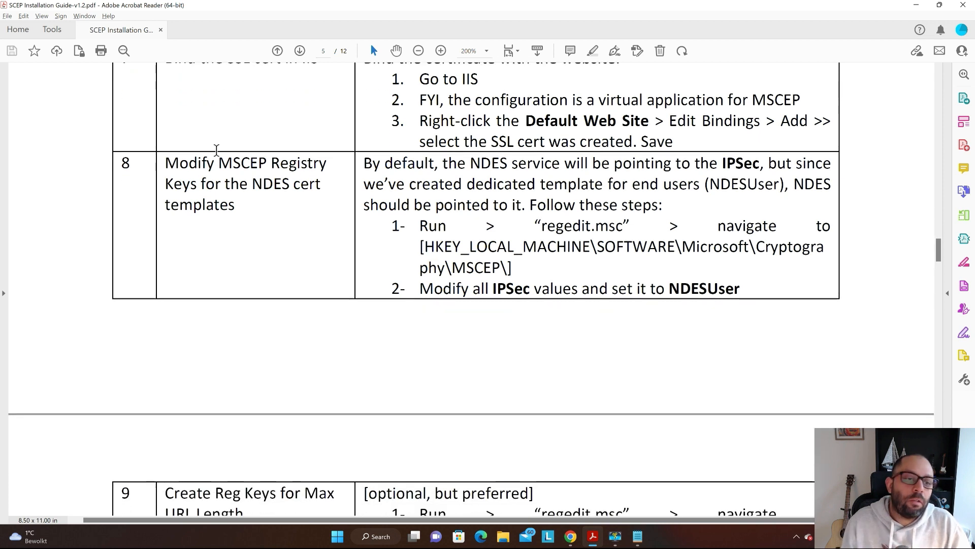
scroll(217, 149, "down", 2)
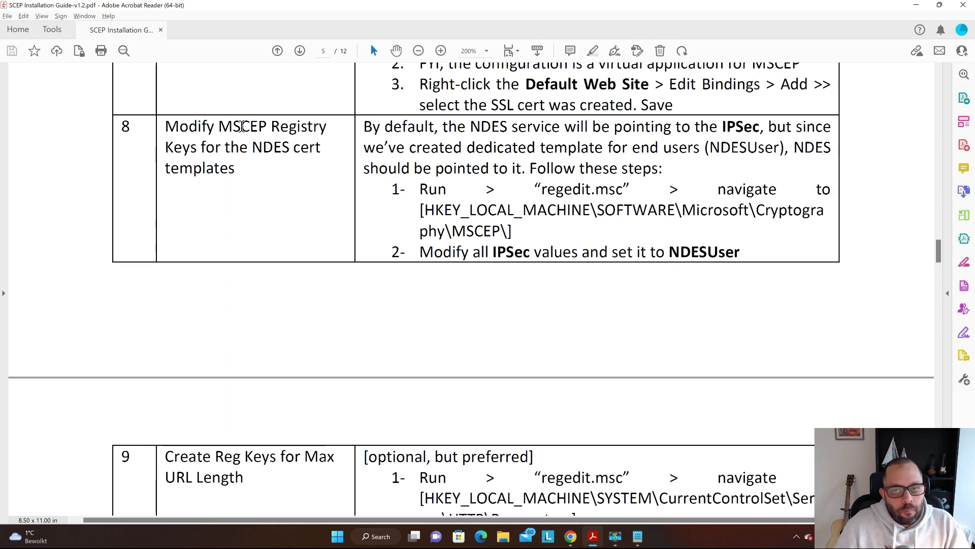
key("alt+Tab")
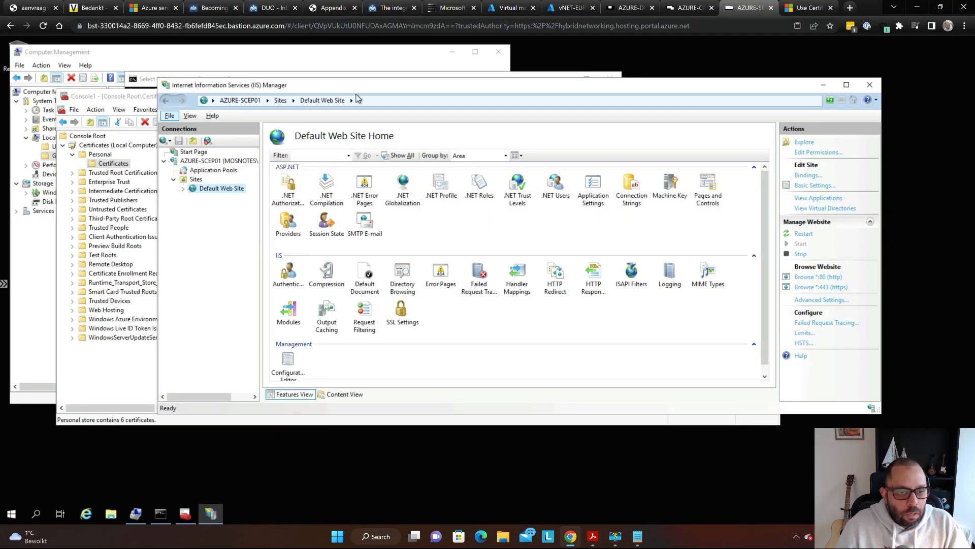
left_click_drag(488, 88, 468, 79)
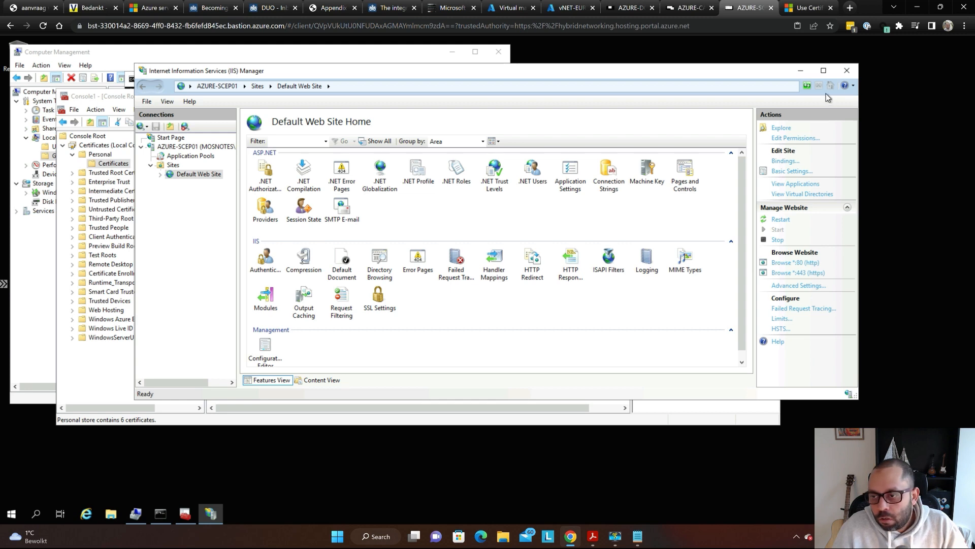
- Close IIS Manager and the Certificates console without saving console settings
left_click(850, 73)
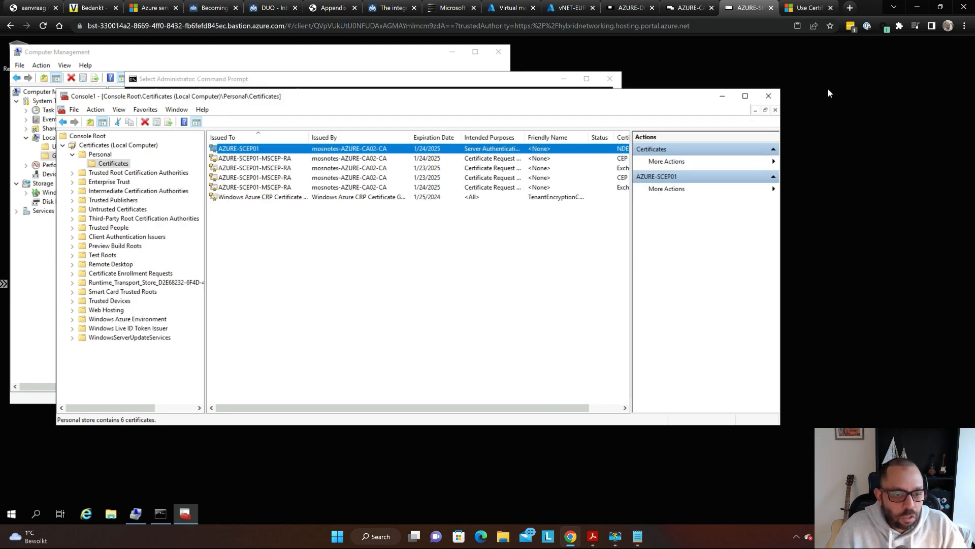
left_click_drag(416, 95, 613, 80)
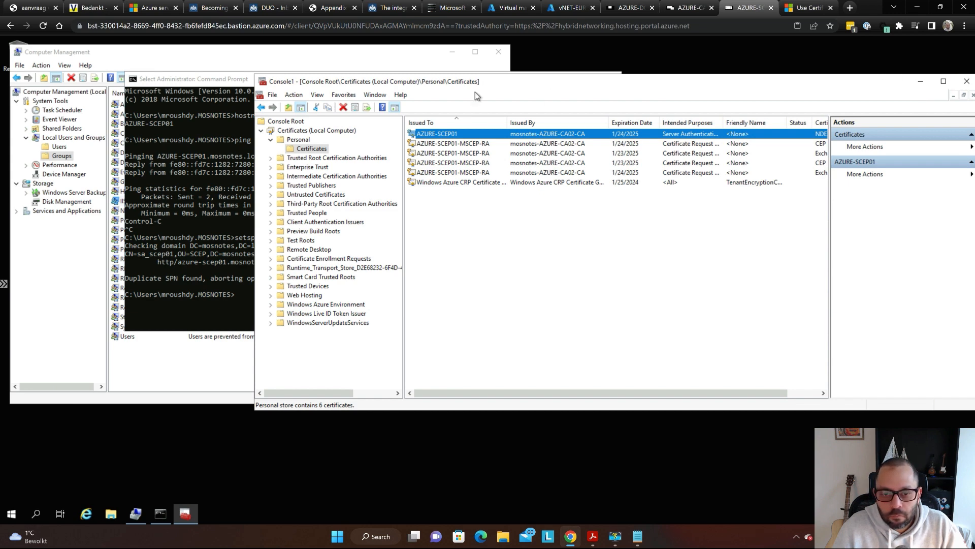
left_click_drag(548, 91, 271, 90)
left_click(628, 94)
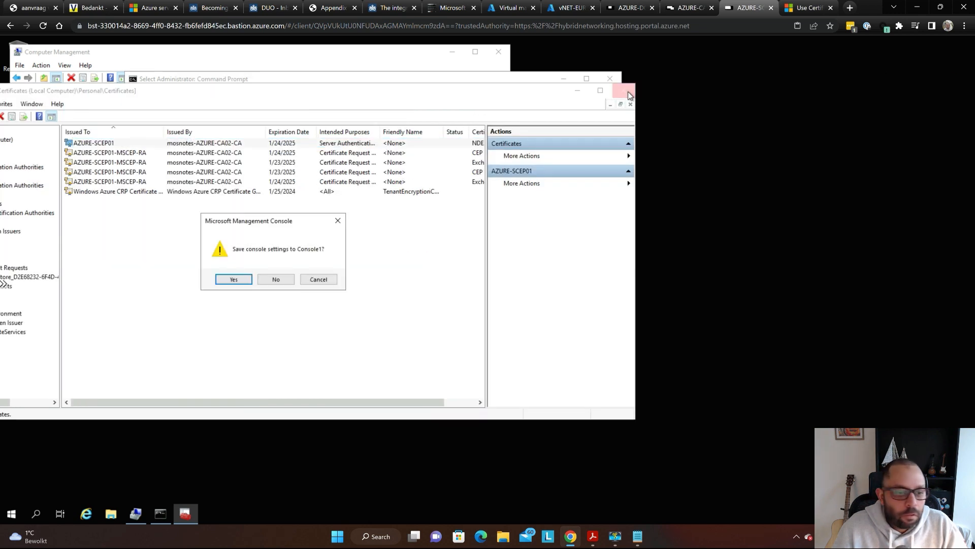
left_click(273, 281)
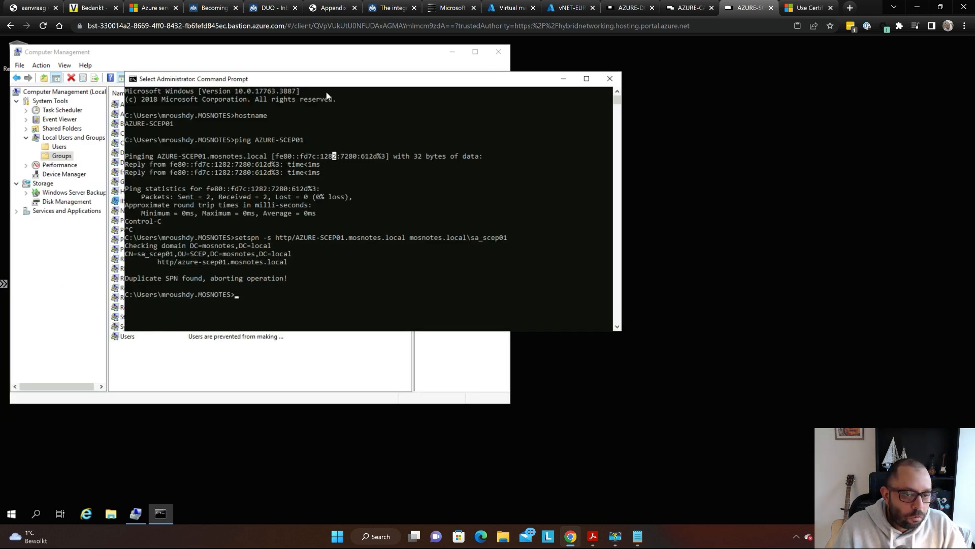
- Close Computer Management along with its open IIS_IUSRS Properties dialog
left_click_drag(327, 87, 713, 120)
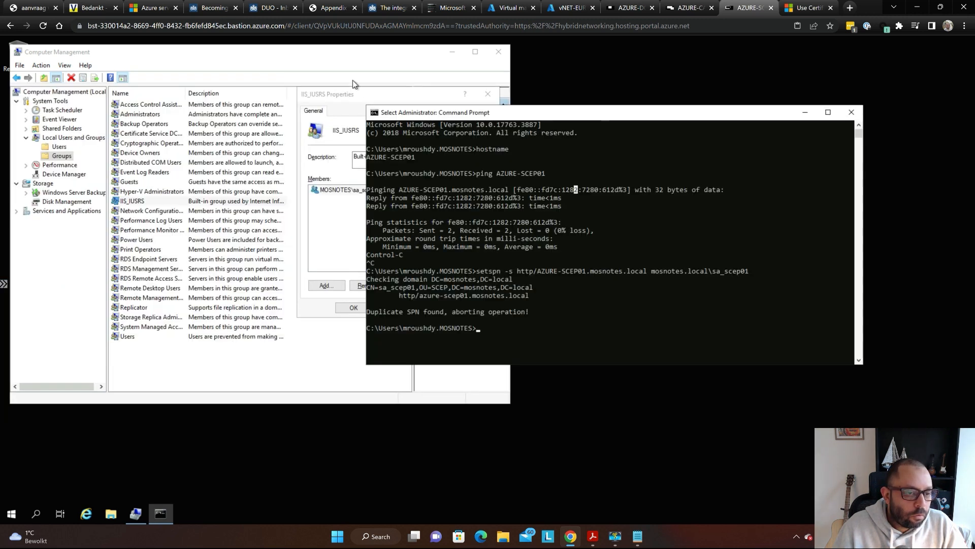
left_click(325, 56)
left_click_drag(305, 53, 464, 67)
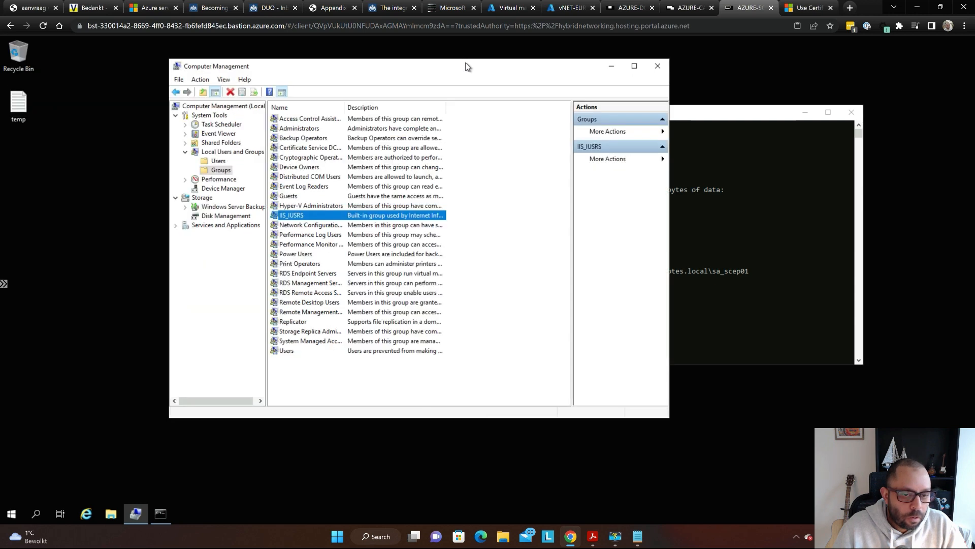
left_click(652, 66)
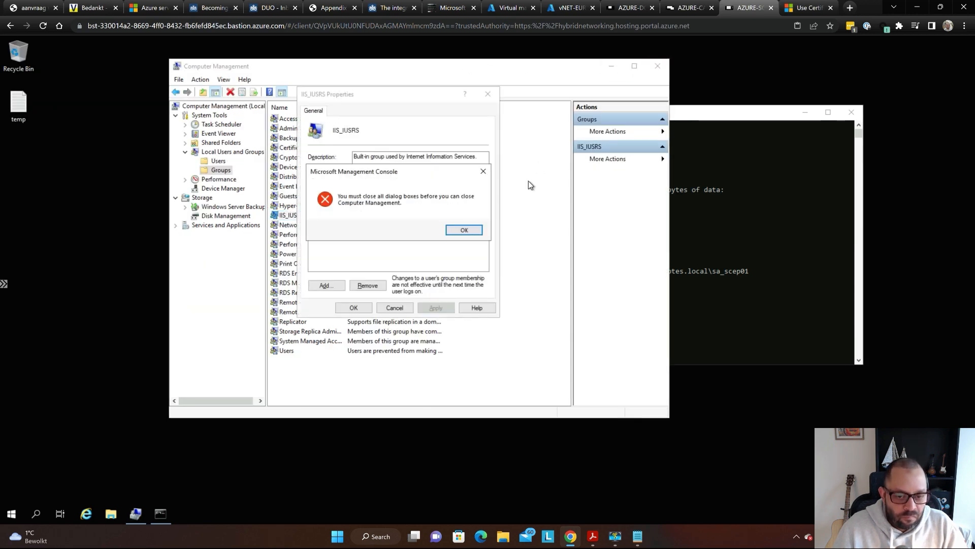
left_click(462, 230)
key("Escape")
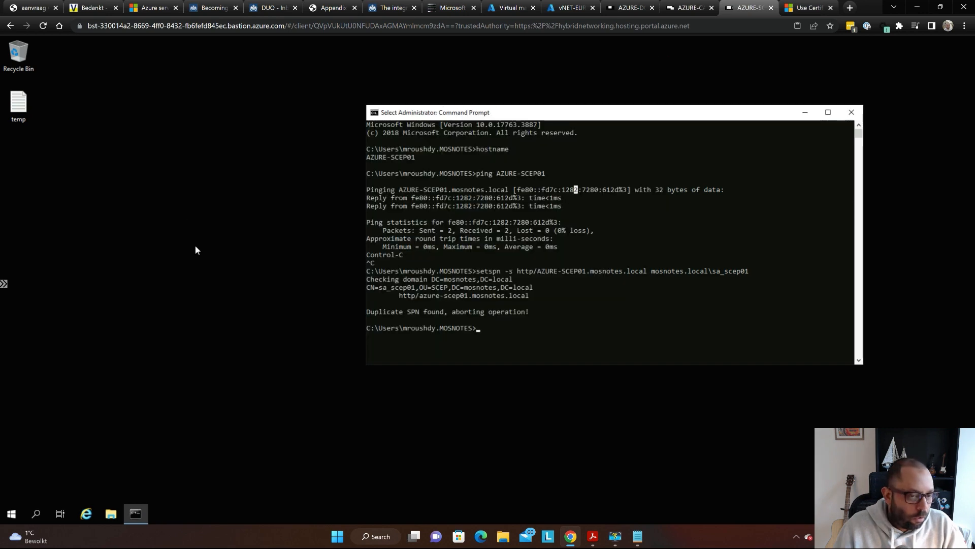
- Start a Start-menu search, typing 'runi'
left_click(90, 419)
left_click(11, 514)
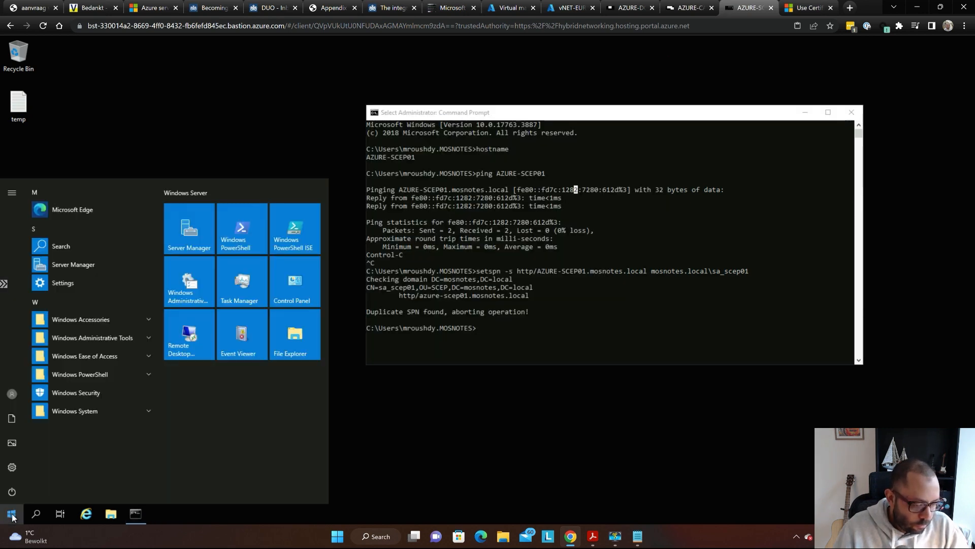
type("run")
type("in")
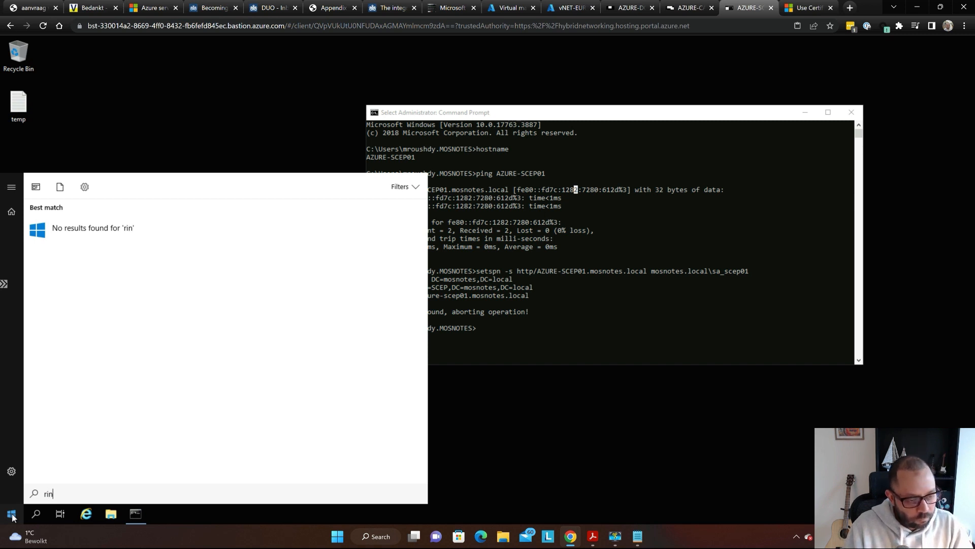
- Search the Start menu for 'run' and open the Run dialog
key("BackSpace")
key("BackSpace")
type("ri")
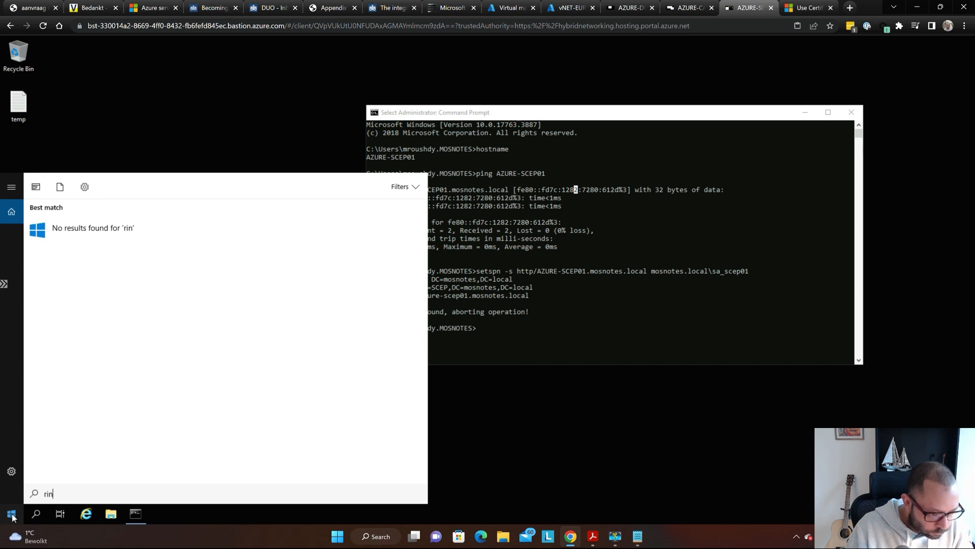
key("BackSpace")
key("BackSpace")
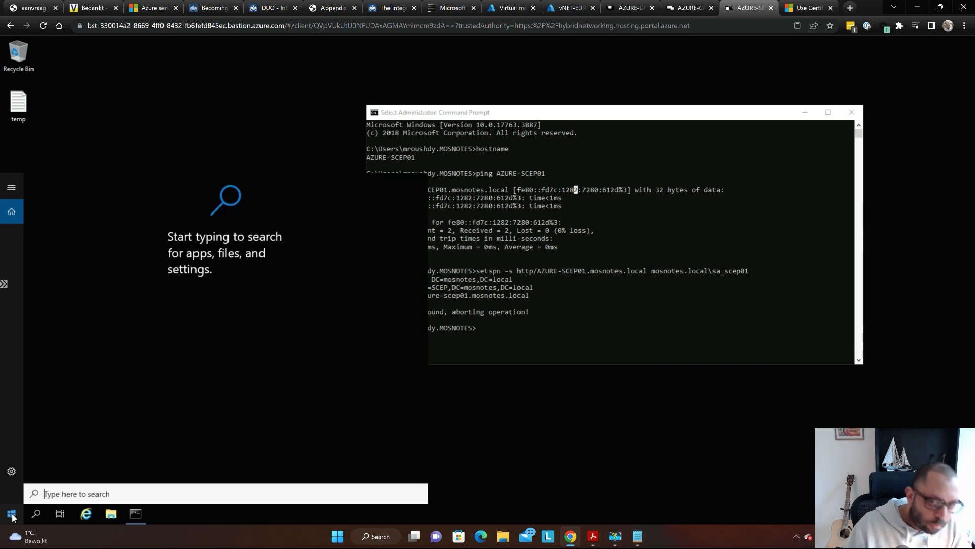
left_click(11, 514)
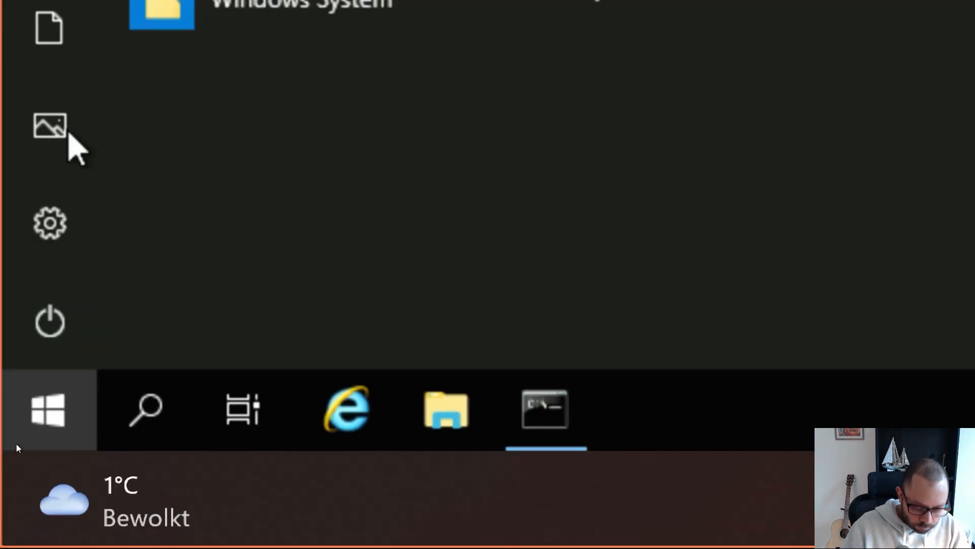
type("rin")
key("BackSpace")
key("BackSpace")
key("BackSpace")
type("run")
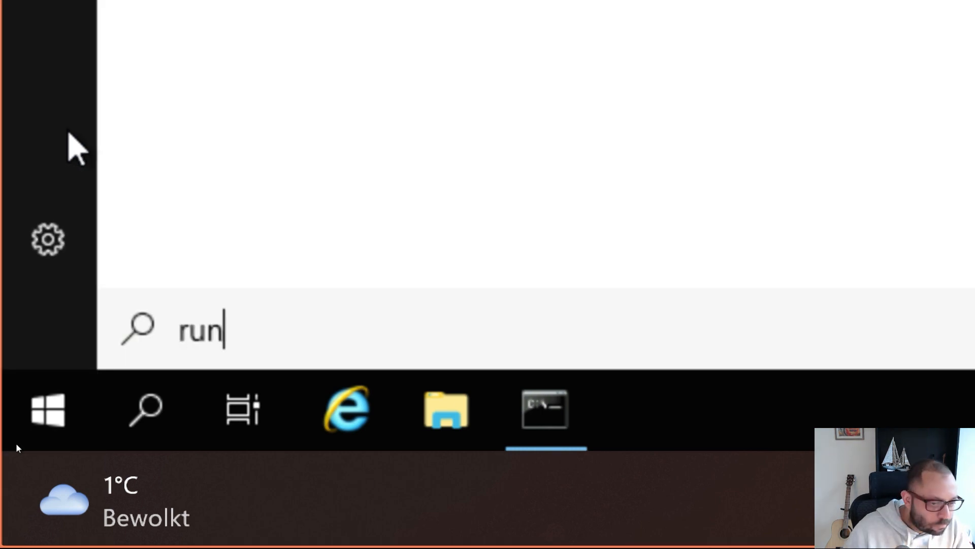
key("Return")
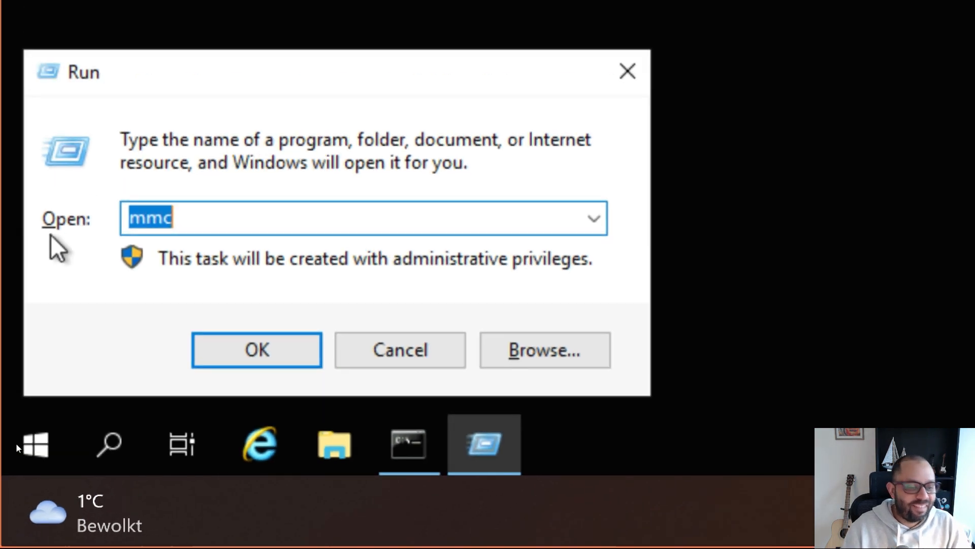
- Run regedit to launch Registry Editor, then switch to the SCEP guide
left_click(16, 443)
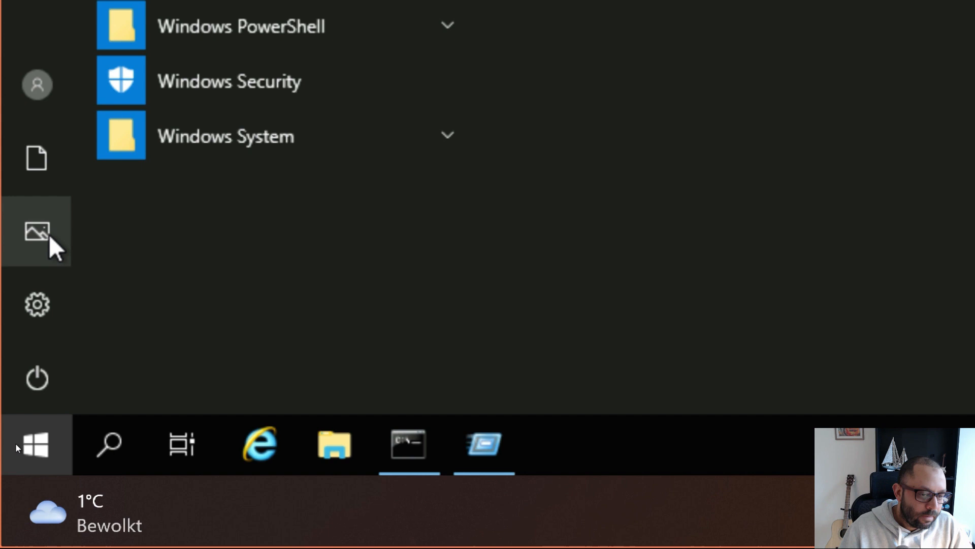
key("Escape")
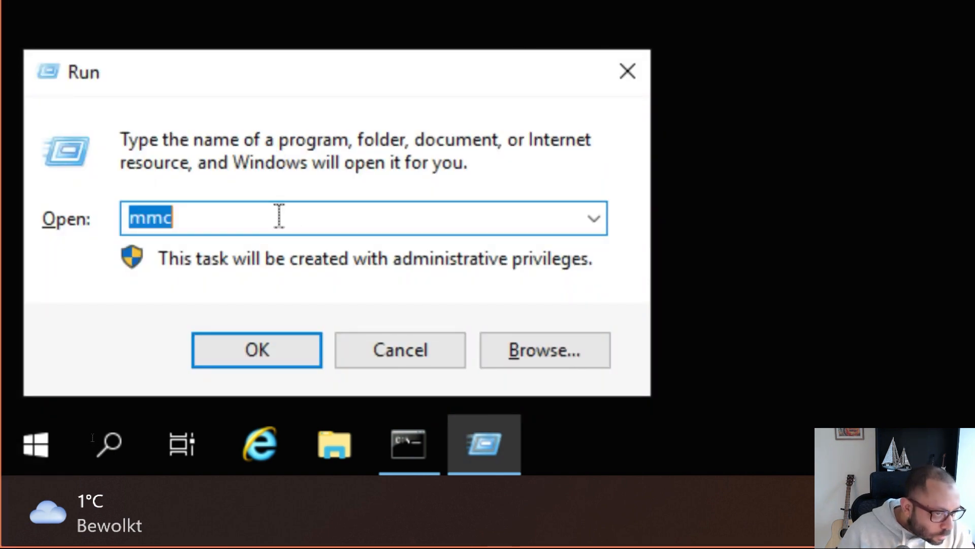
type("reg")
key("Down")
key("Return")
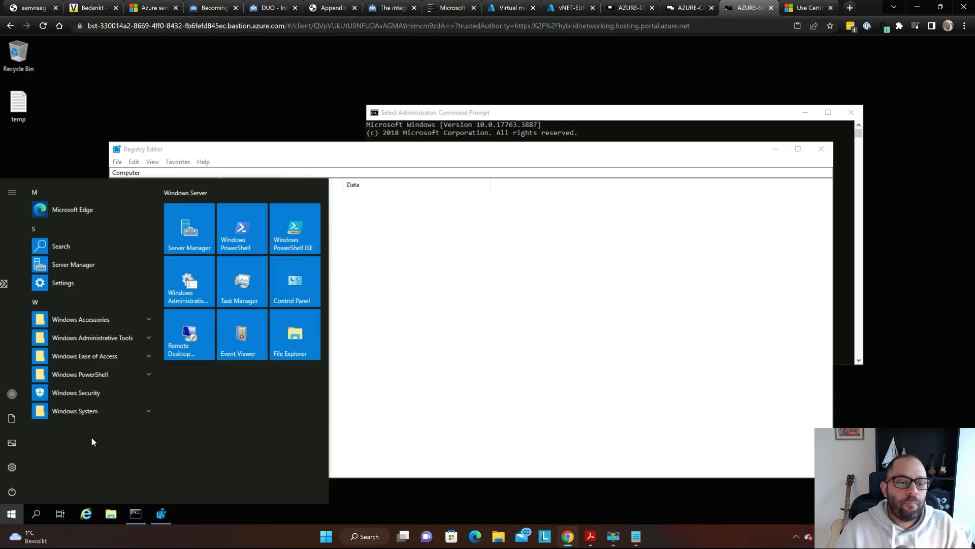
left_click(380, 148)
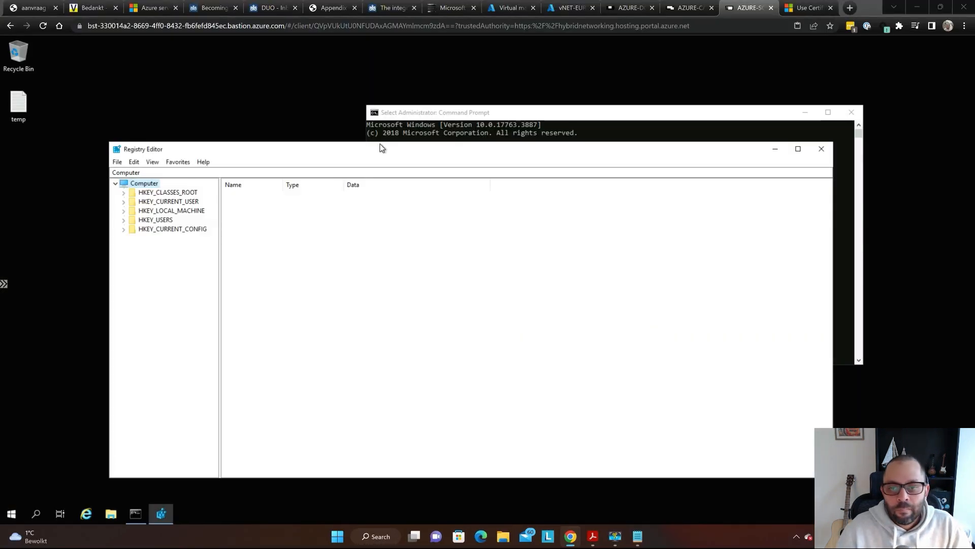
key("alt+Tab")
- Copy the HKEY_LOCAL_MACHINE\SOFTWARE\Microsoft\Cryptography\MSCEP path from the guide's step 8
left_click(584, 197)
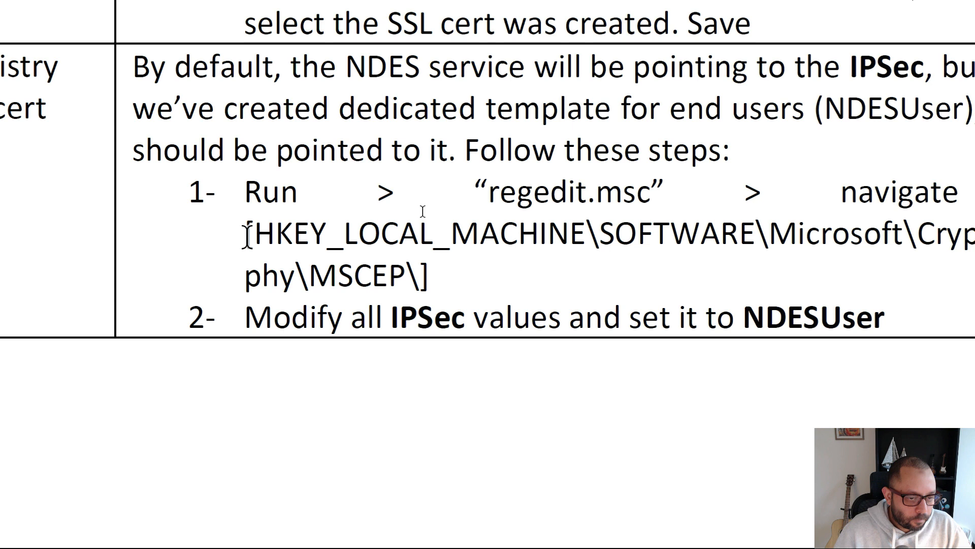
left_click_drag(246, 235, 417, 280)
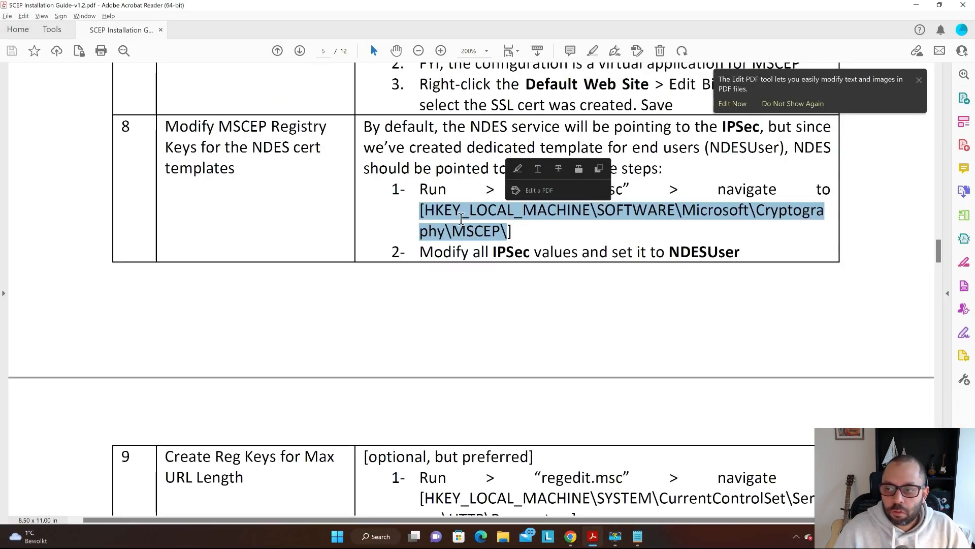
key("ctrl+c")
key("alt+Tab")
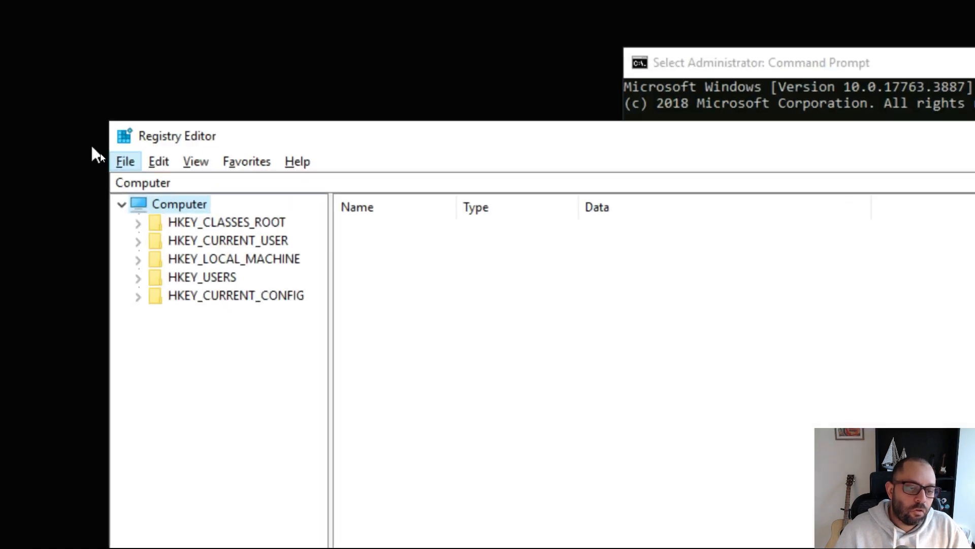
- Paste the HKEY_LOCAL_MACHINE\SOFTWARE\Microsoft\Cryptography\MSCEP path into the address bar, removing a stray bracket
left_click(292, 184)
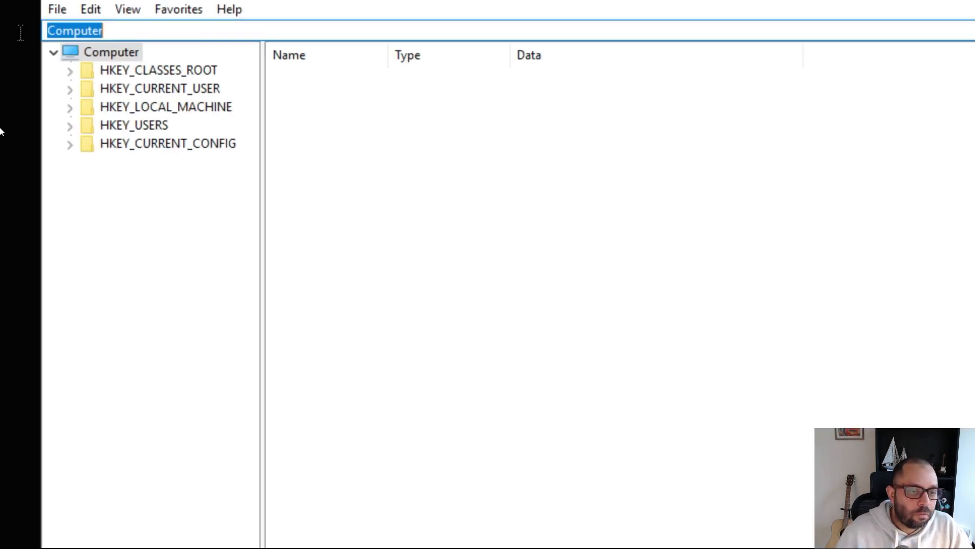
key("ctrl+v")
key("Home")
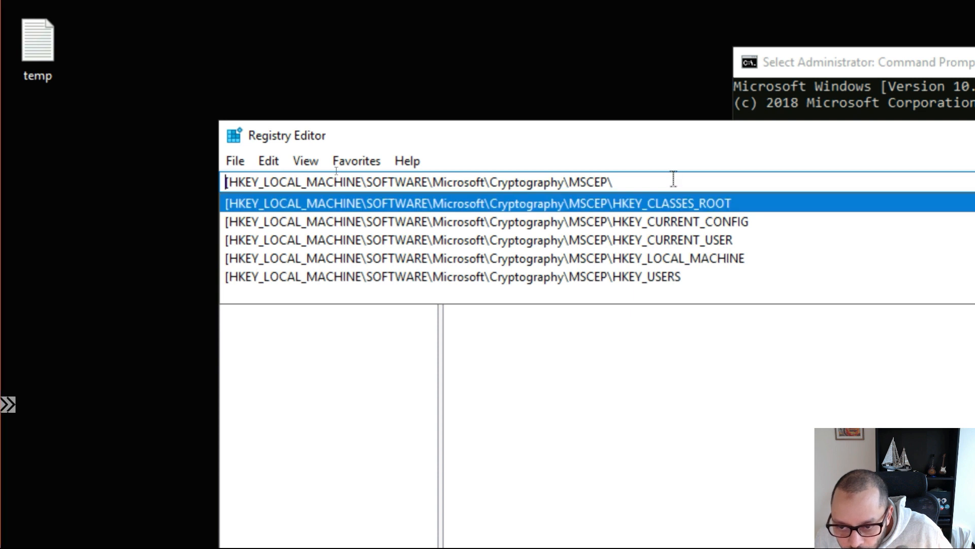
key("End")
key("Home")
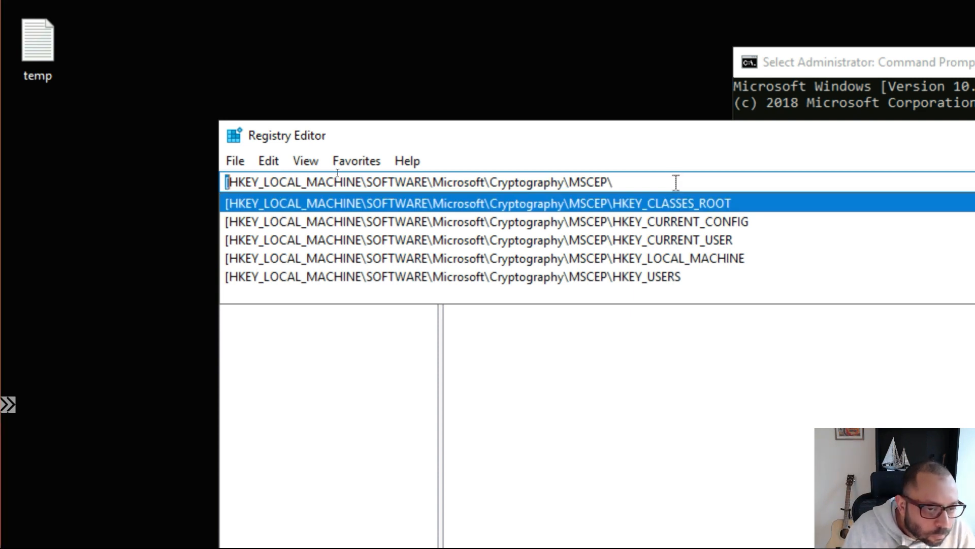
key("Right")
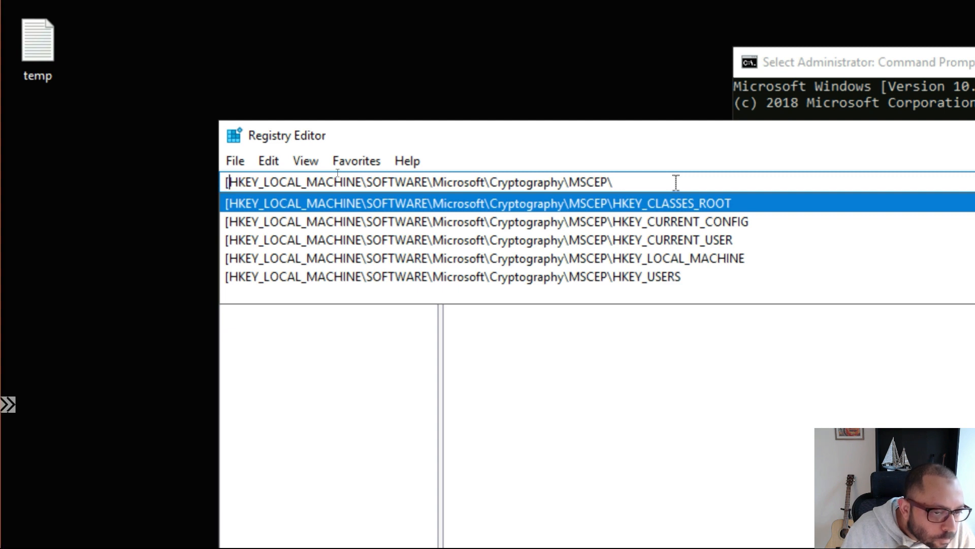
key("BackSpace")
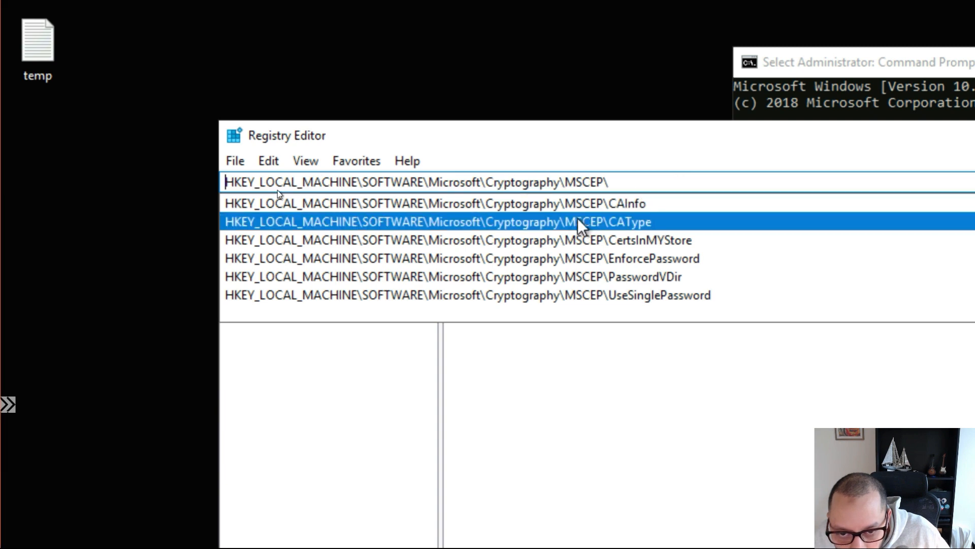
- Select the MSCEP key to show its three IPSECIntermediateOffline template values and collapse its subkeys
left_click(532, 208)
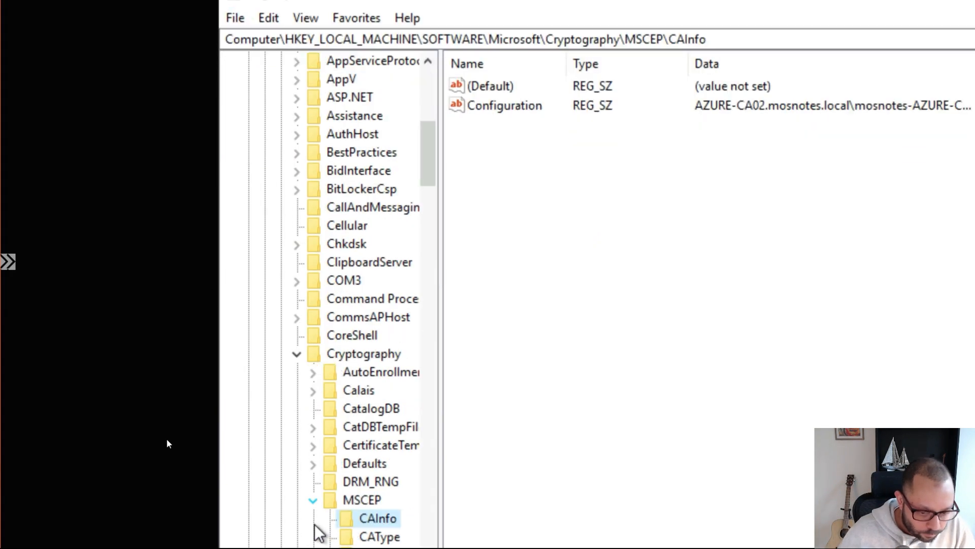
scroll(389, 285, "down", 3)
scroll(399, 195, "up", 6)
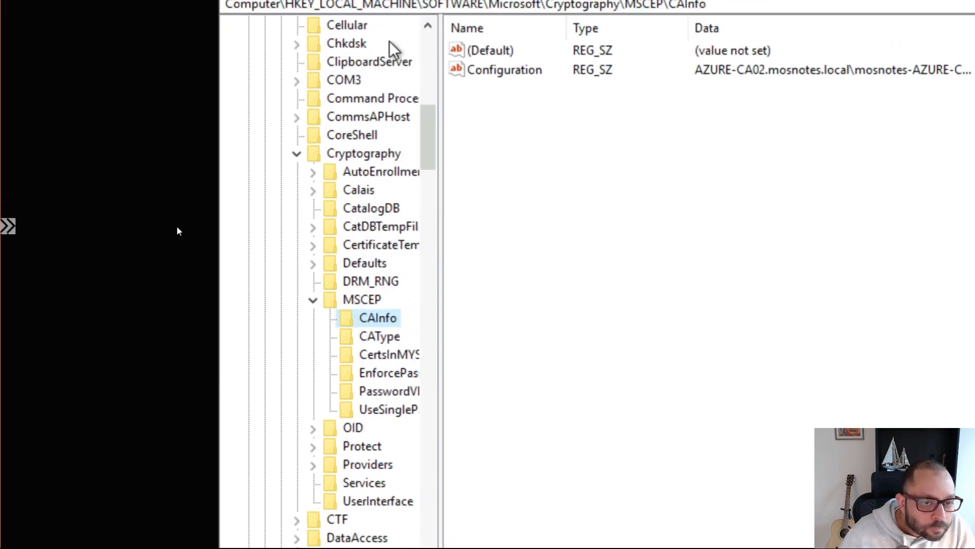
scroll(358, 152, "down", 3)
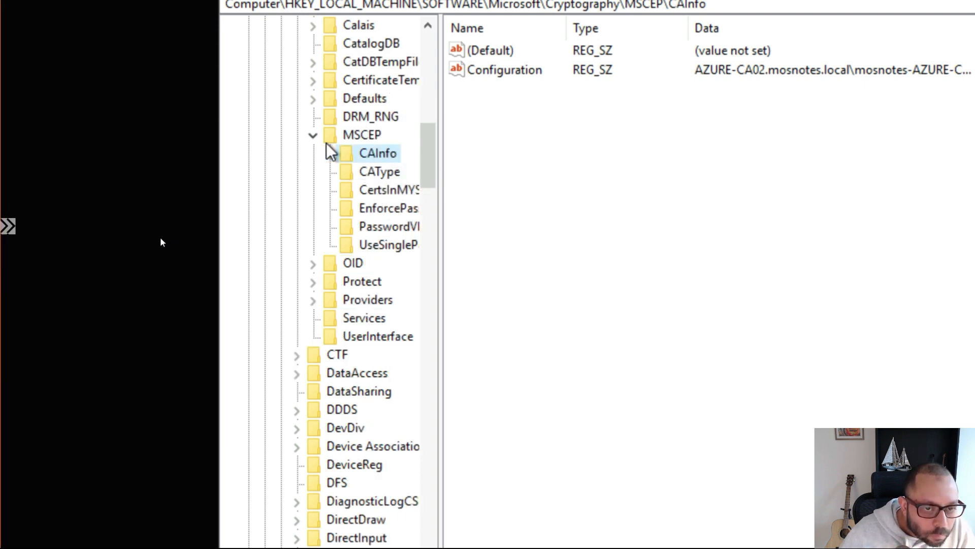
left_click(354, 134)
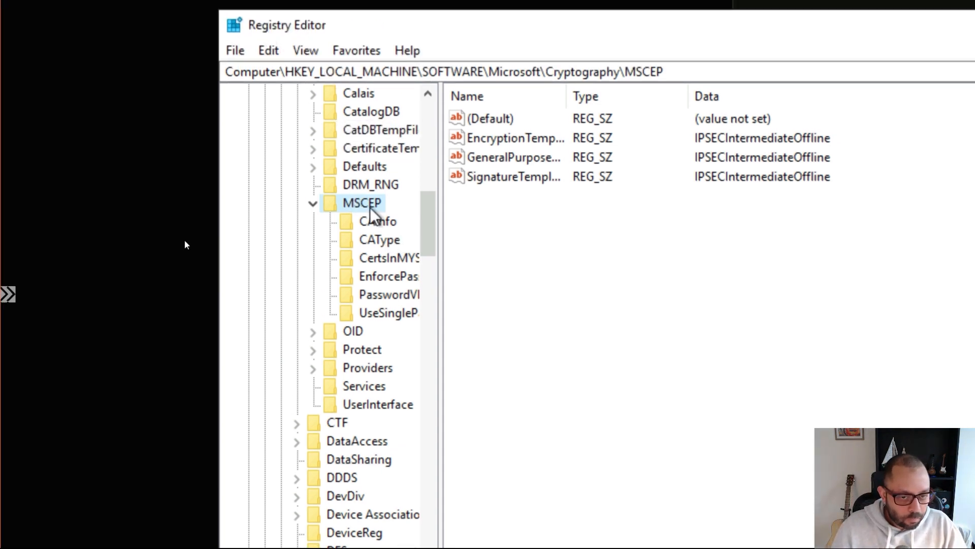
left_click(313, 204)
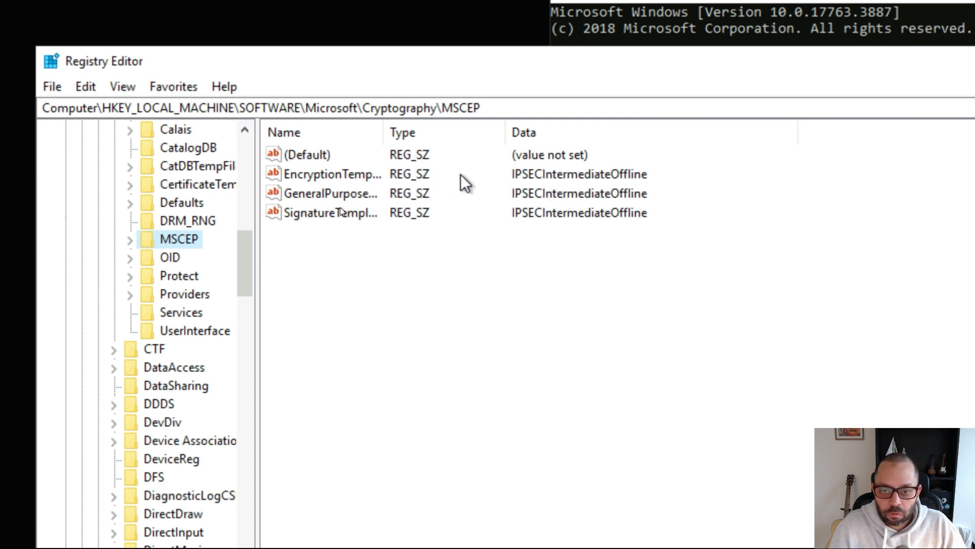
- Change the EncryptionTemplate value data from IPSECIntermediateOffline to NDESUser
left_click(485, 176)
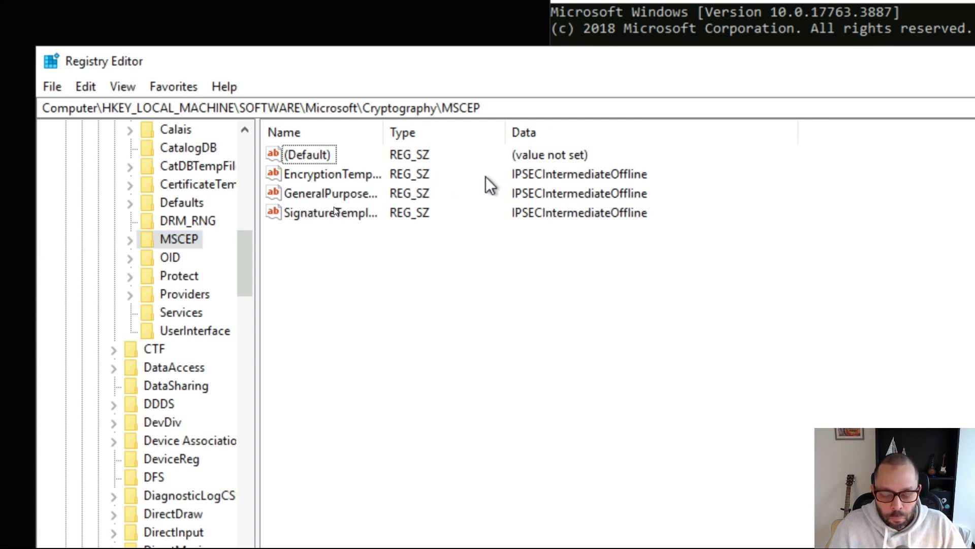
double_click(340, 179)
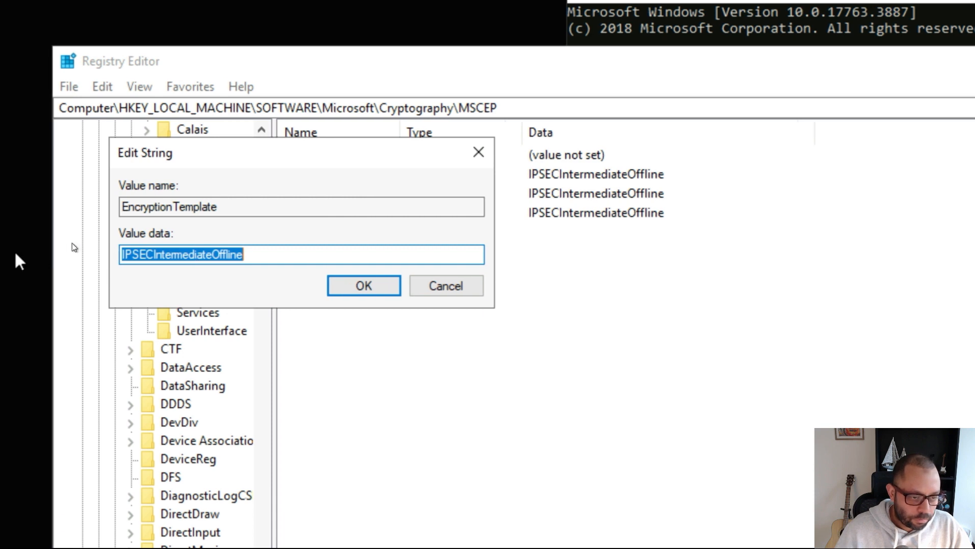
type("NDESUser")
key("ctrl+a")
key("ctrl+c")
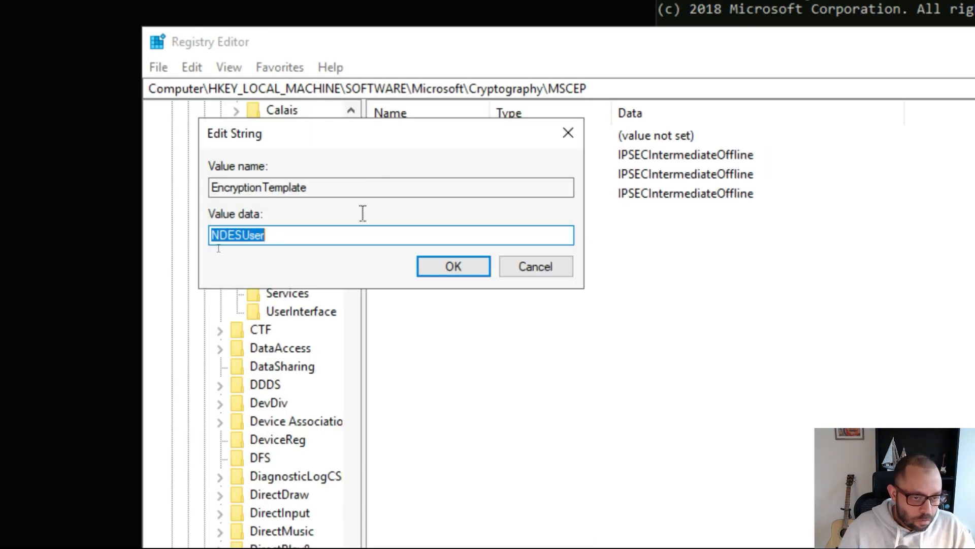
left_click(450, 270)
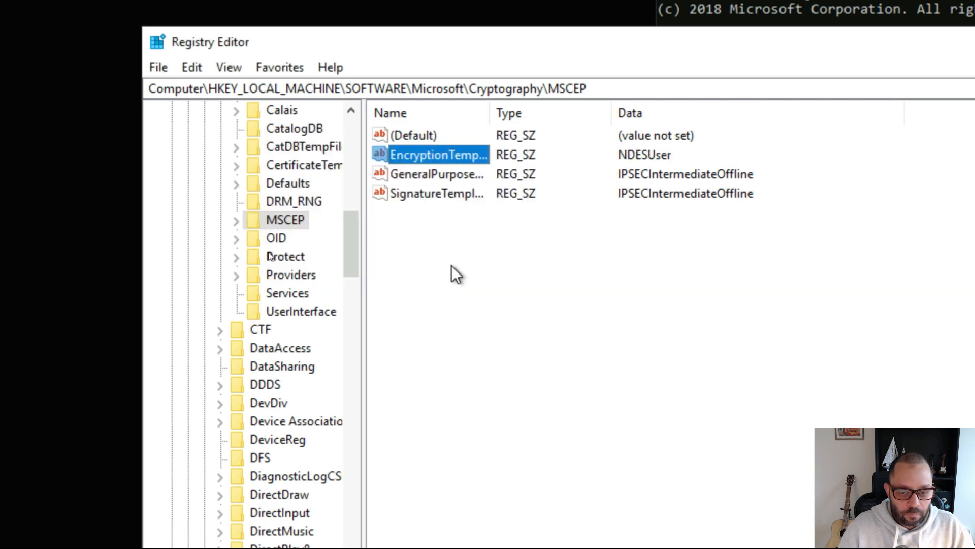
- Set GeneralPurposeTemplate and SignatureTemplate to NDESUser, then return to the SCEP guide PDF
double_click(441, 173)
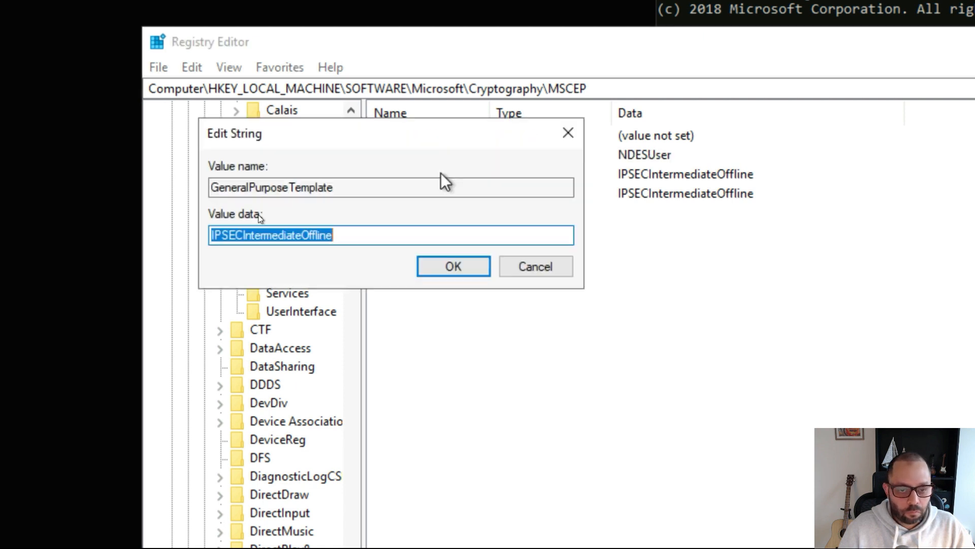
key("ctrl+v")
left_click(444, 271)
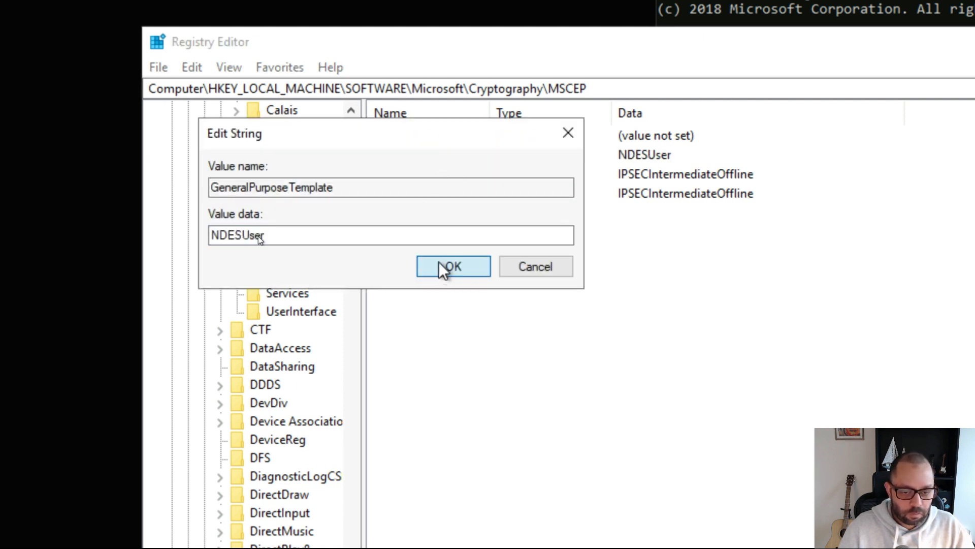
double_click(418, 193)
key("ctrl+v")
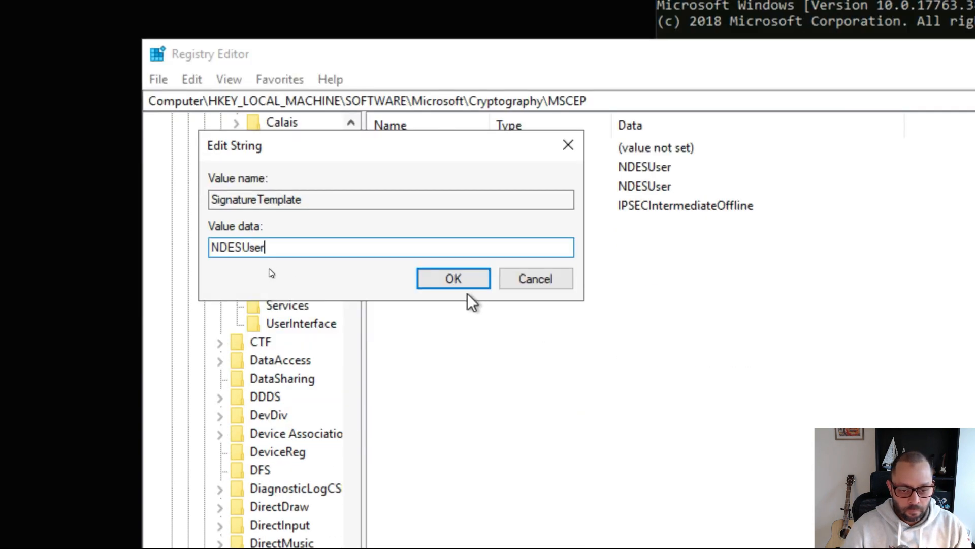
left_click(449, 280)
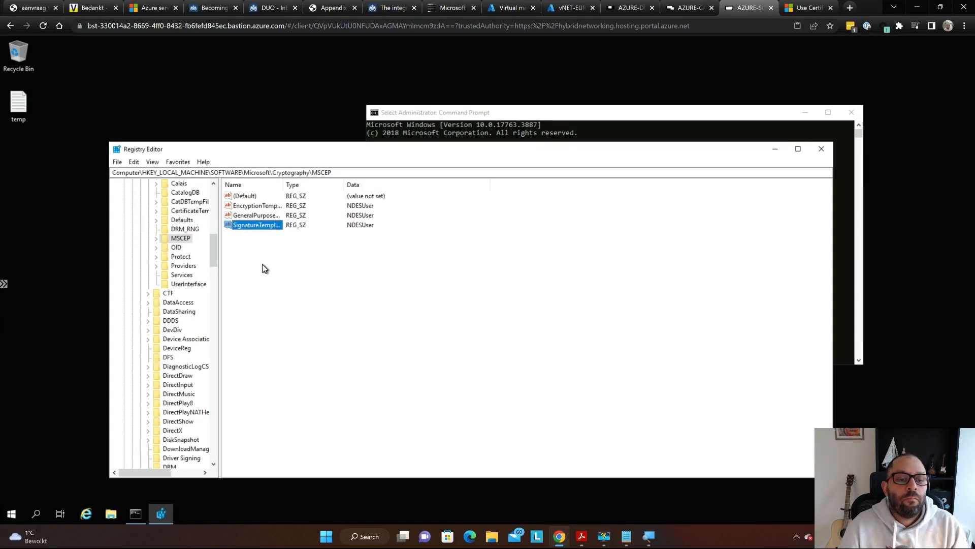
key("super")
key("alt+Tab")
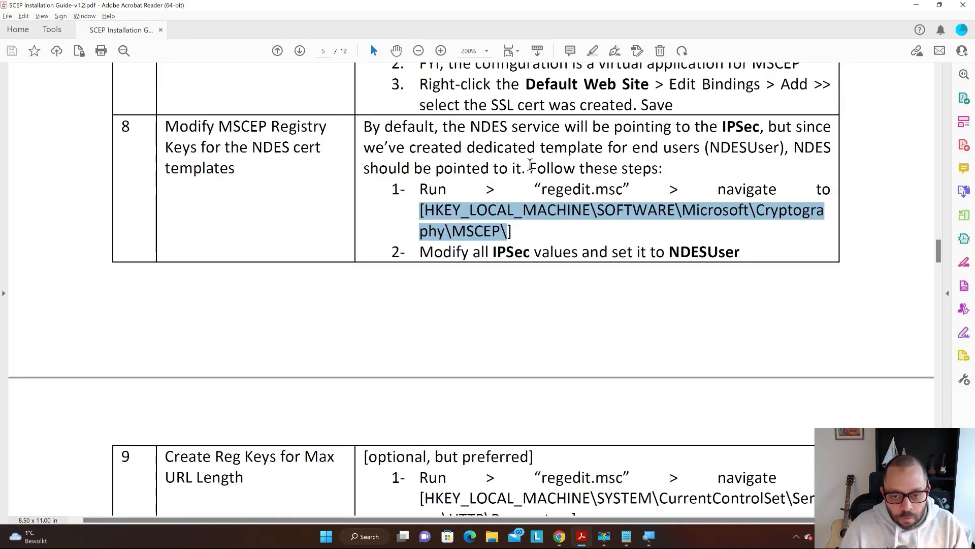
- Scroll the SCEP guide past step 9 (MaxFieldLength and MaxRequestBytes at 65534) to the reboot step
scroll(447, 102, "down", 2)
scroll(249, 125, "down", 8)
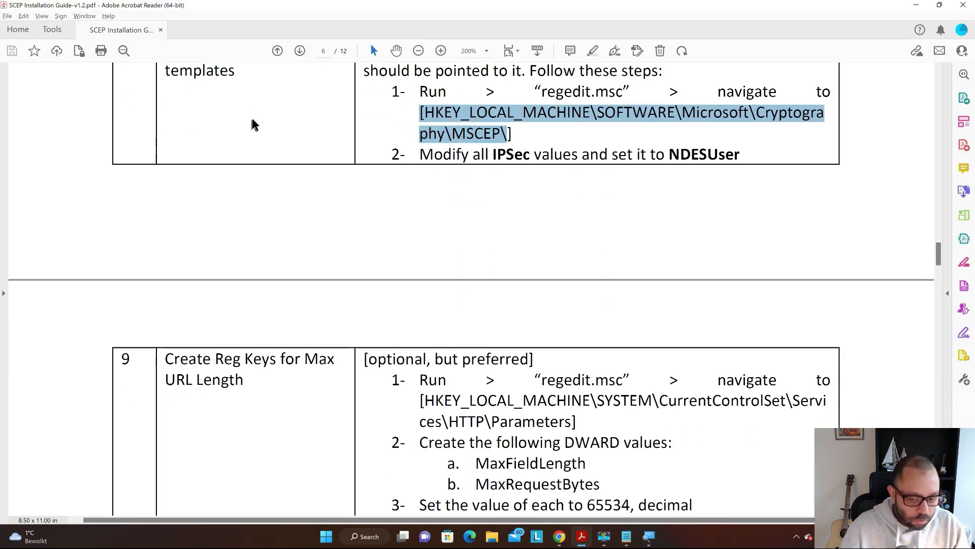
scroll(268, 129, "down", 2)
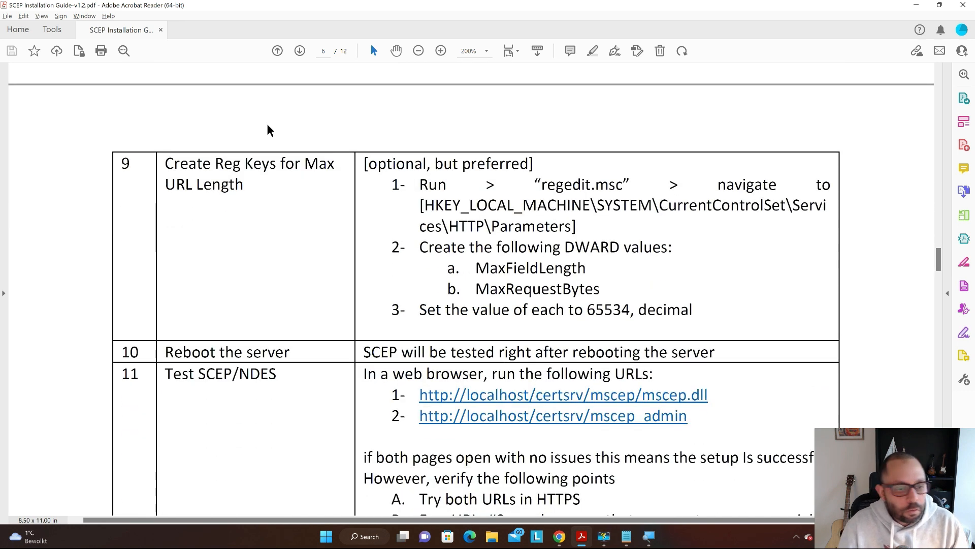
scroll(297, 168, "down", 1)
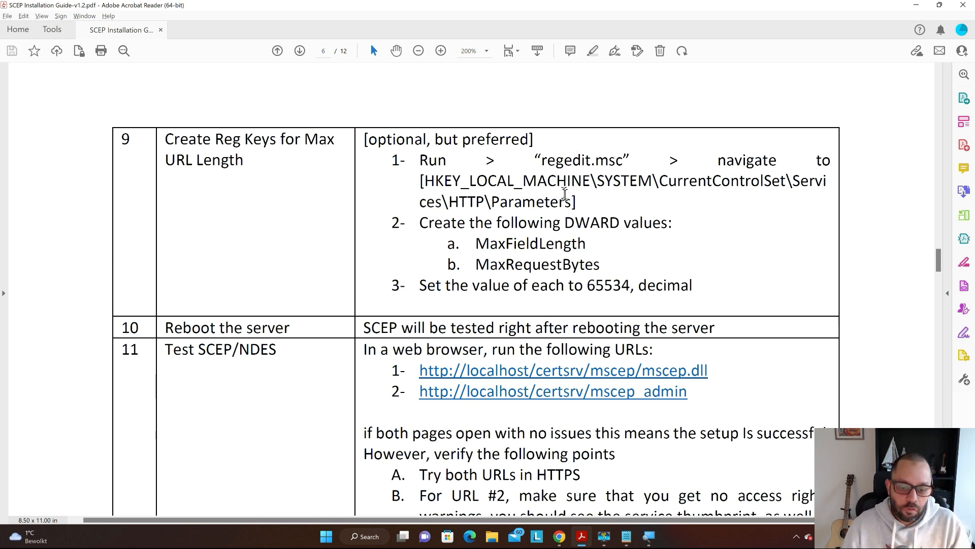
scroll(565, 194, "down", 1)
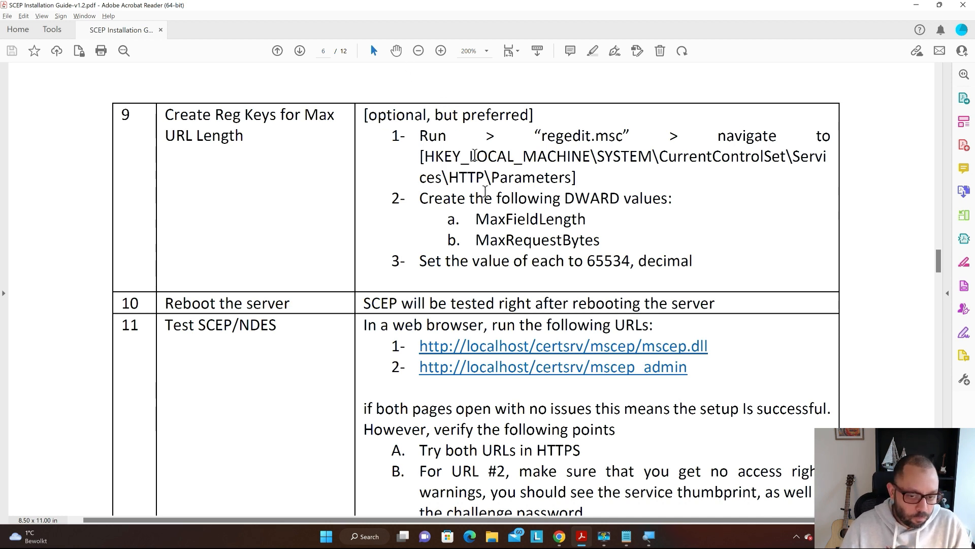
scroll(331, 147, "down", 3)
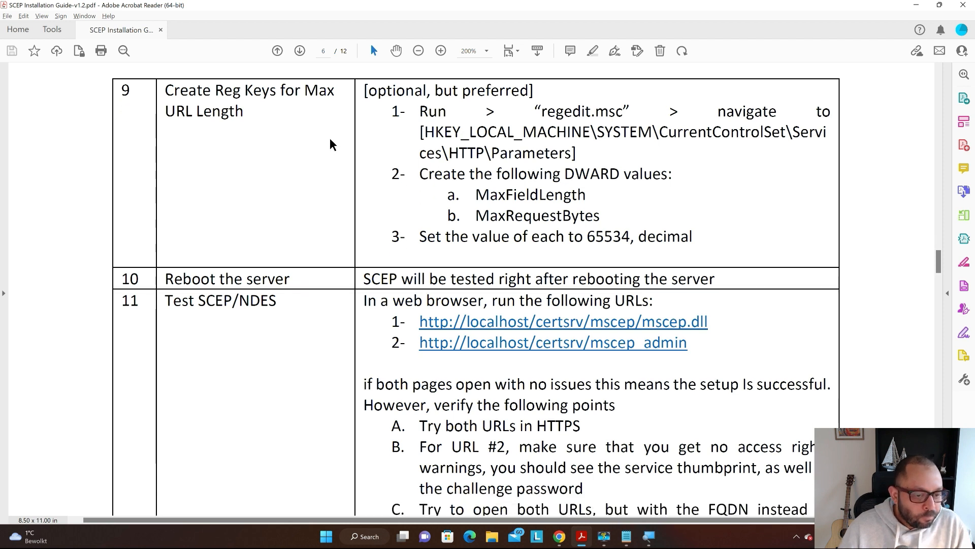
scroll(330, 144, "down", 4)
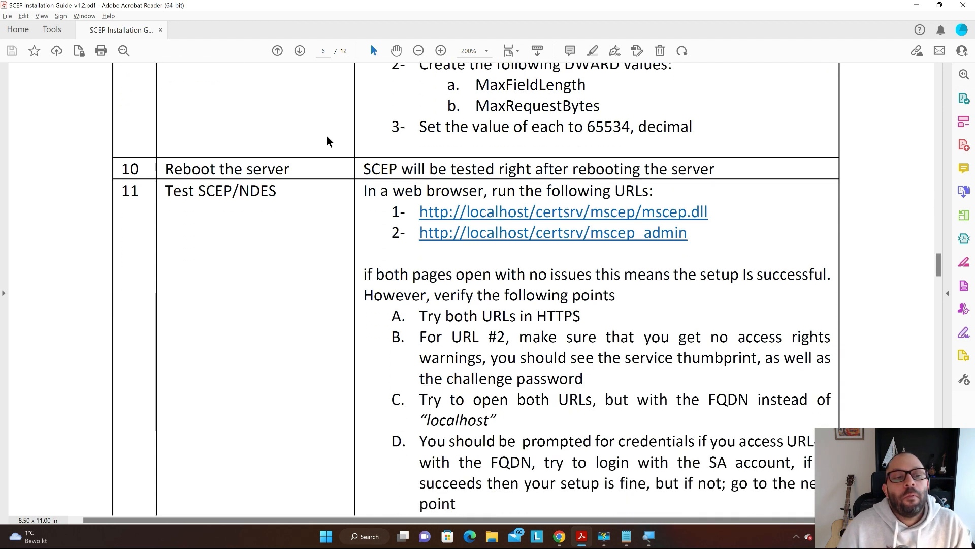
- Reboot the NDES server immediately by running shutdown /r /t 0 in Command Prompt
key("alt+Tab")
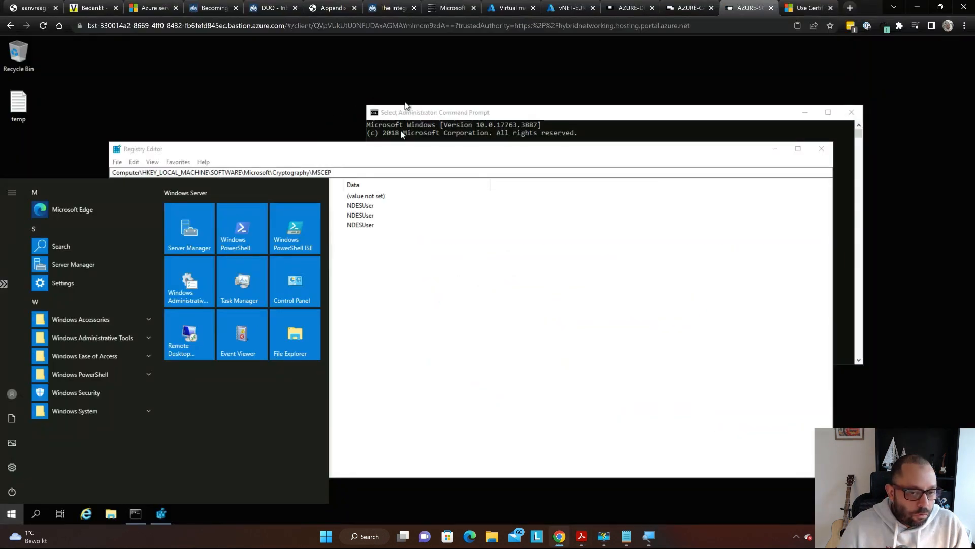
left_click(519, 134)
type("shutdown /r /t 0")
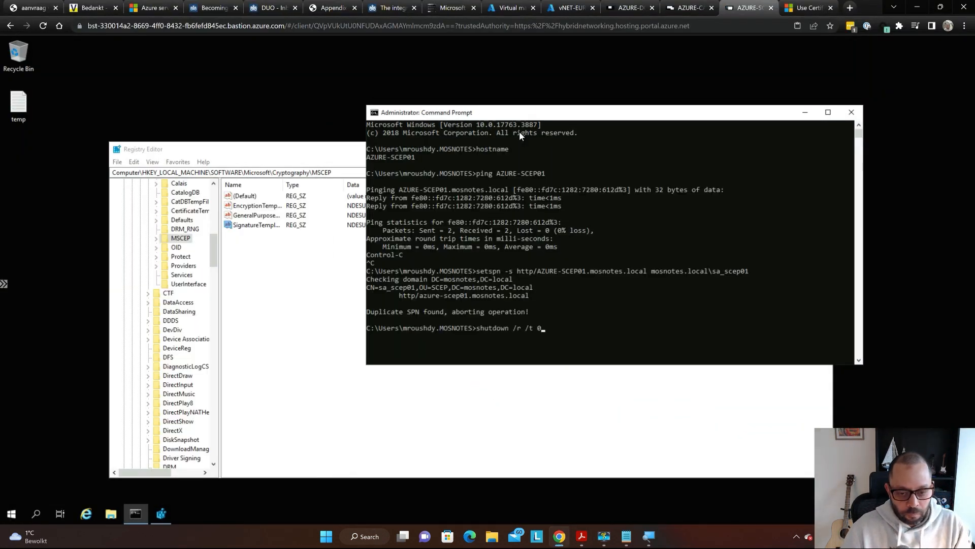
key("Return")
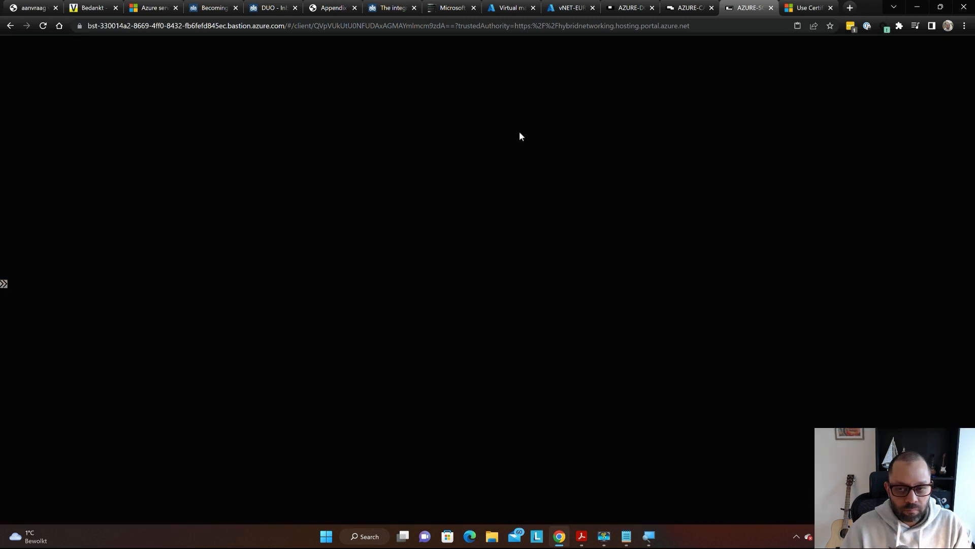
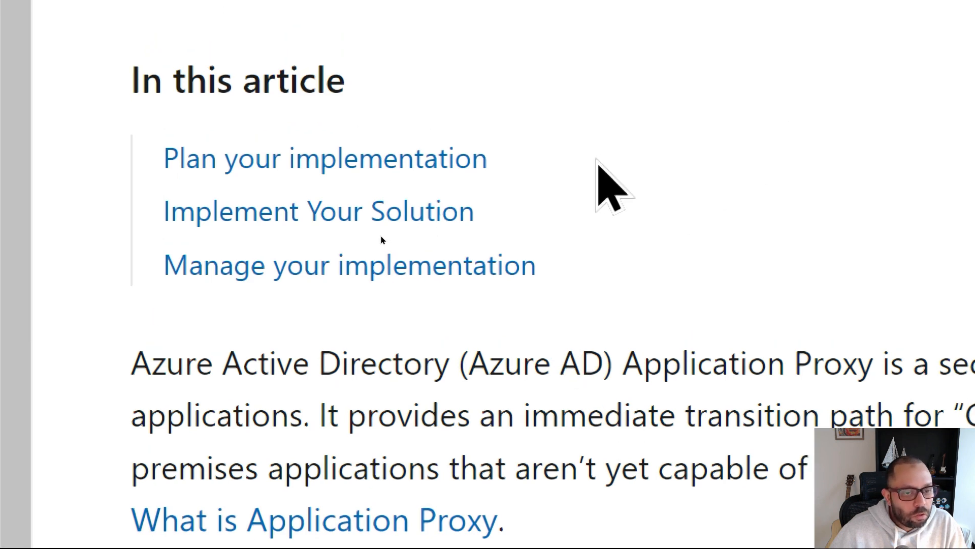
- Open the Understand Azure AD Application Proxy connectors article from Plan your implementation and skim it
left_click(409, 158)
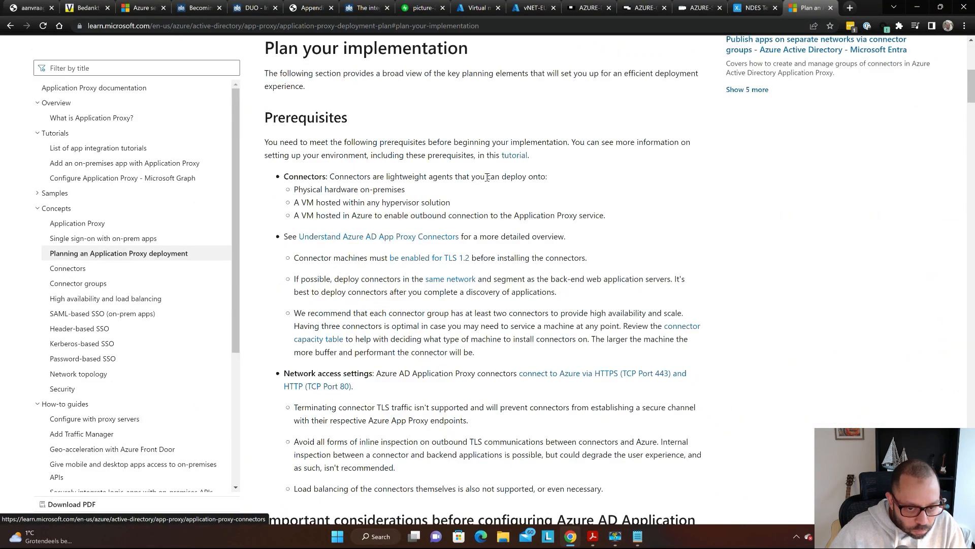
scroll(401, 196, "down", 1)
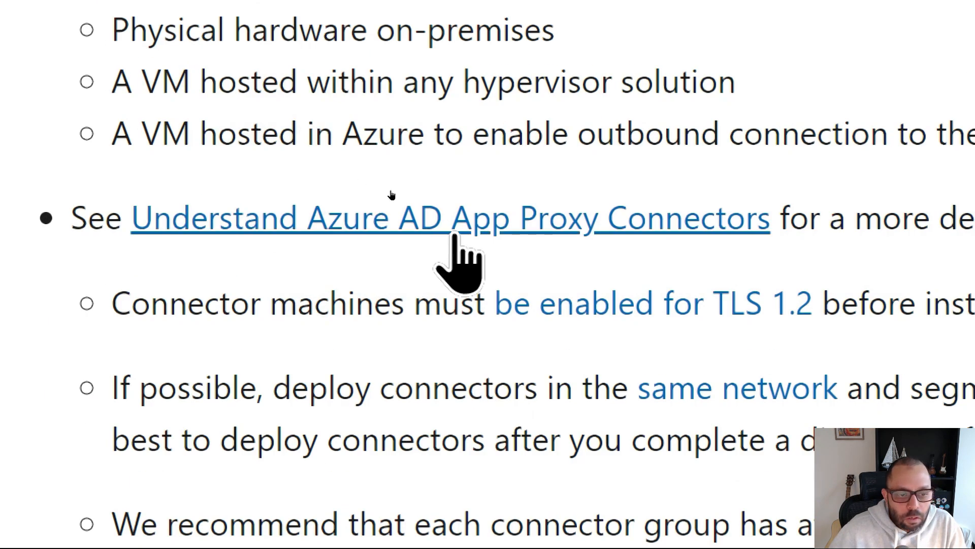
left_click(573, 219)
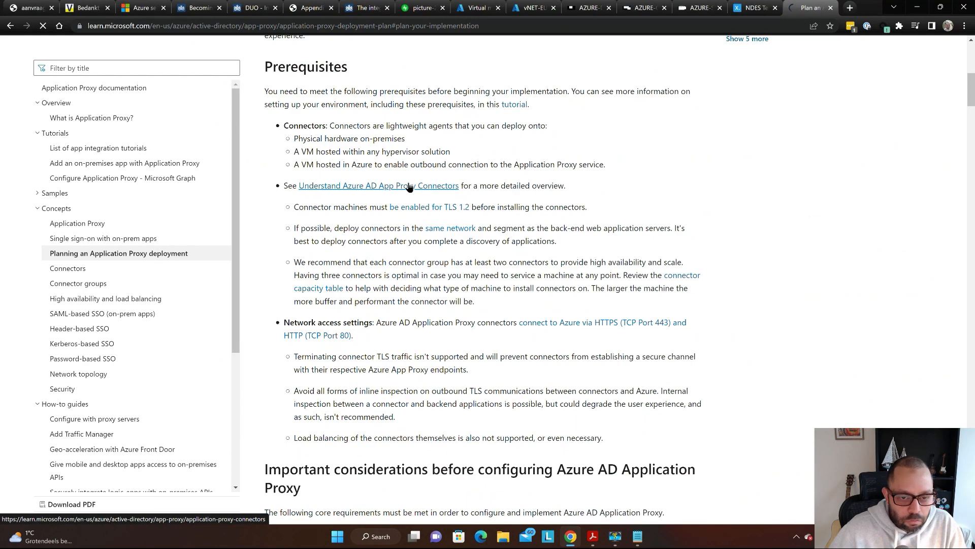
scroll(421, 163, "down", 1)
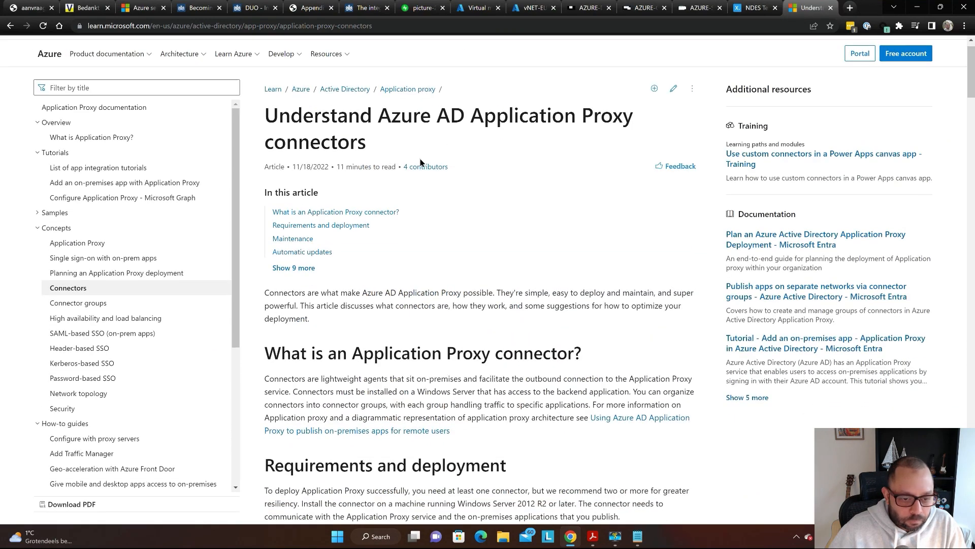
scroll(421, 164, "down", 10)
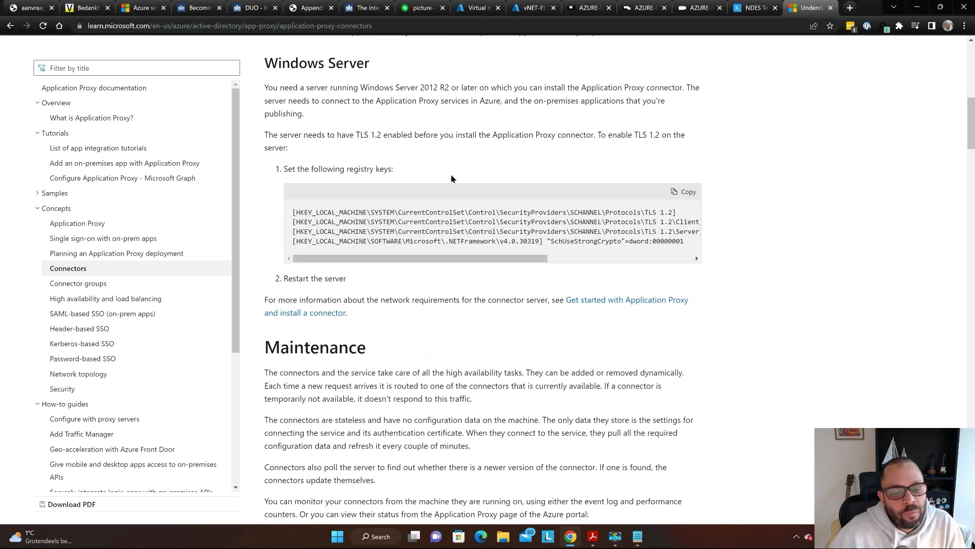
scroll(329, 222, "down", 4)
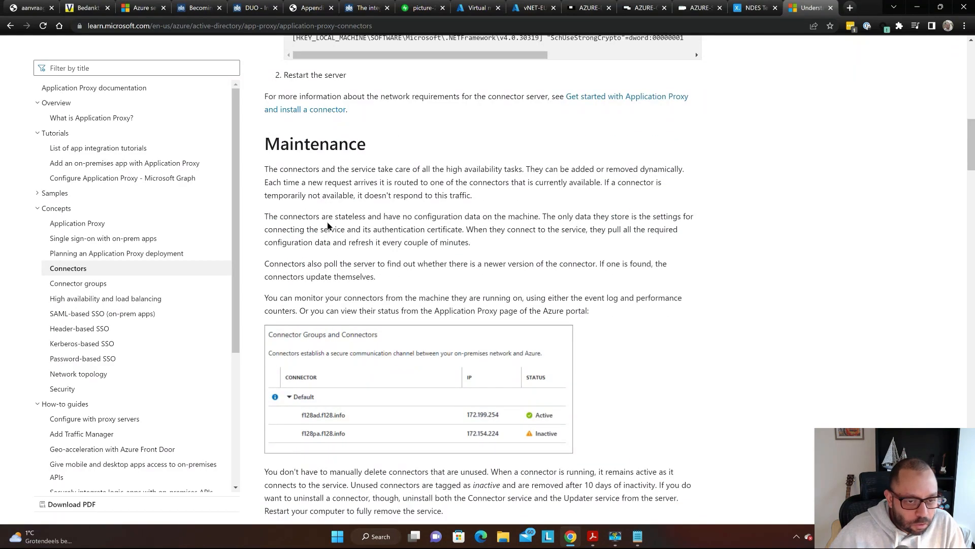
scroll(326, 220, "down", 9)
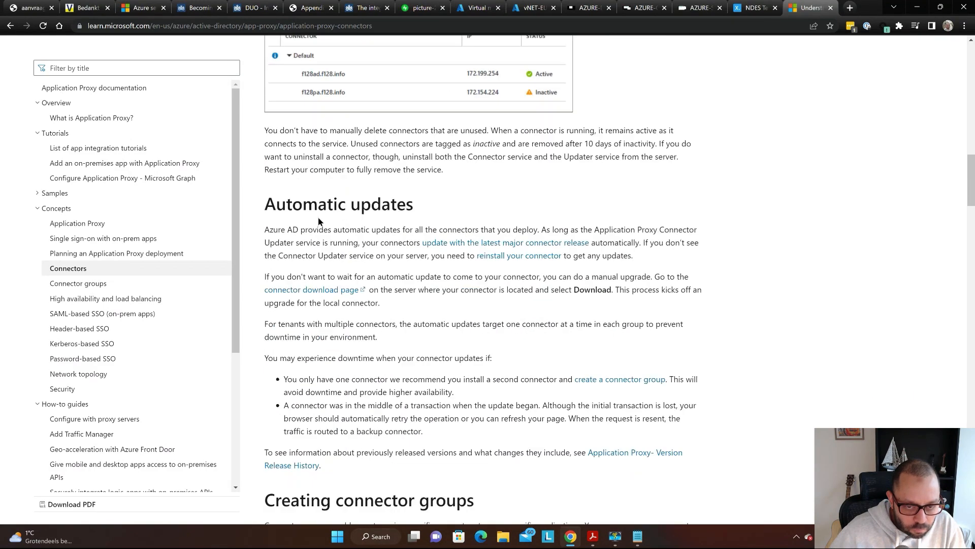
scroll(316, 218, "up", 13)
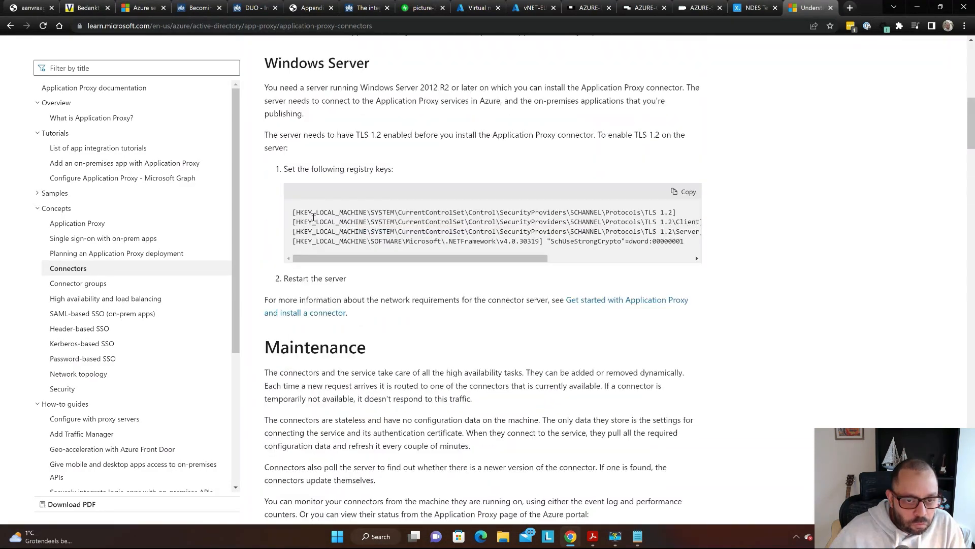
scroll(314, 217, "up", 3)
scroll(313, 217, "down", 4)
scroll(314, 217, "down", 1)
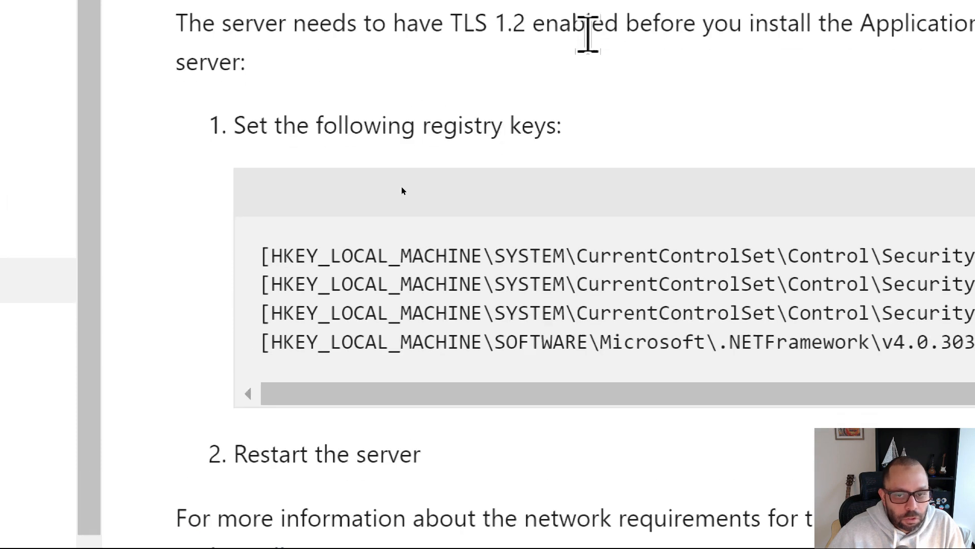
- Find and highlight the required Windows Server version, searching the page for versions
scroll(589, 46, "down", 3)
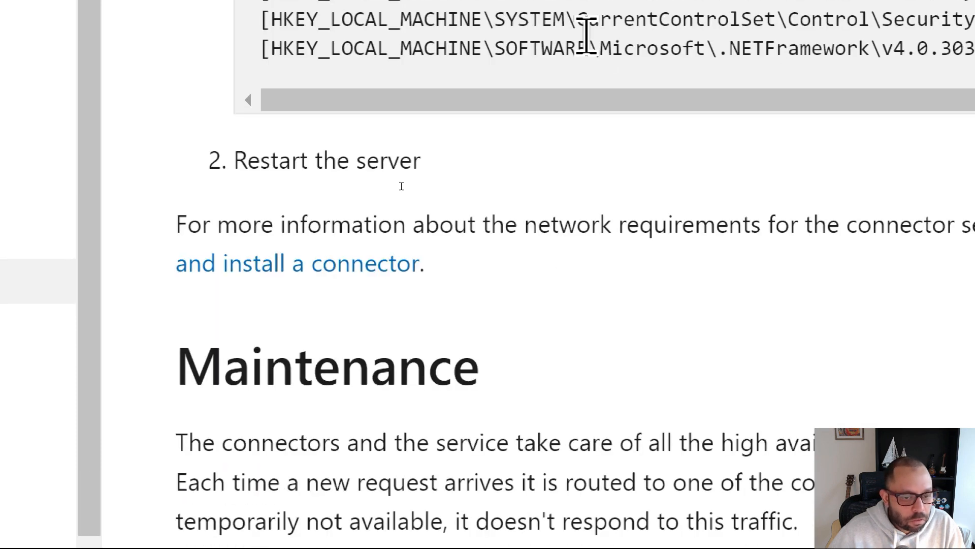
scroll(584, 36, "down", 3)
scroll(555, 48, "up", 3)
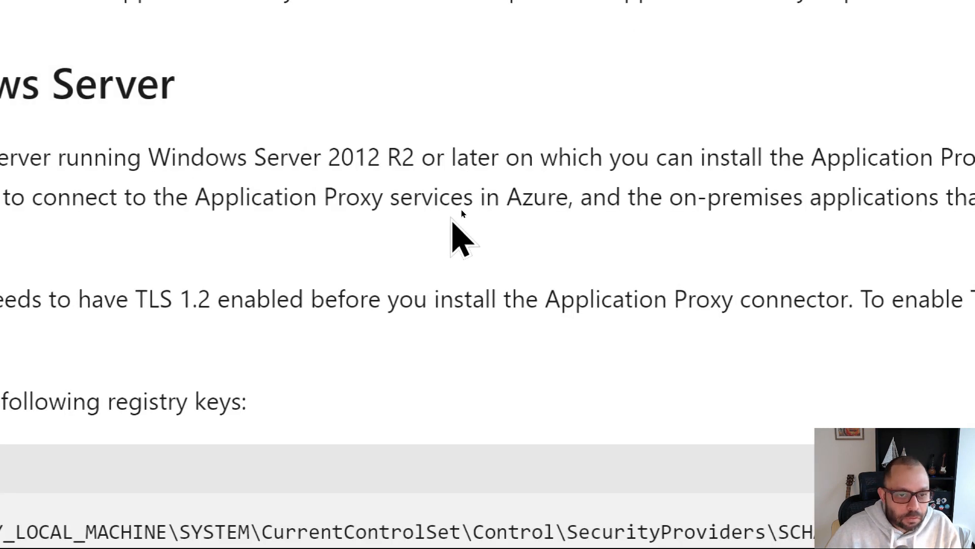
left_click_drag(329, 155, 436, 156)
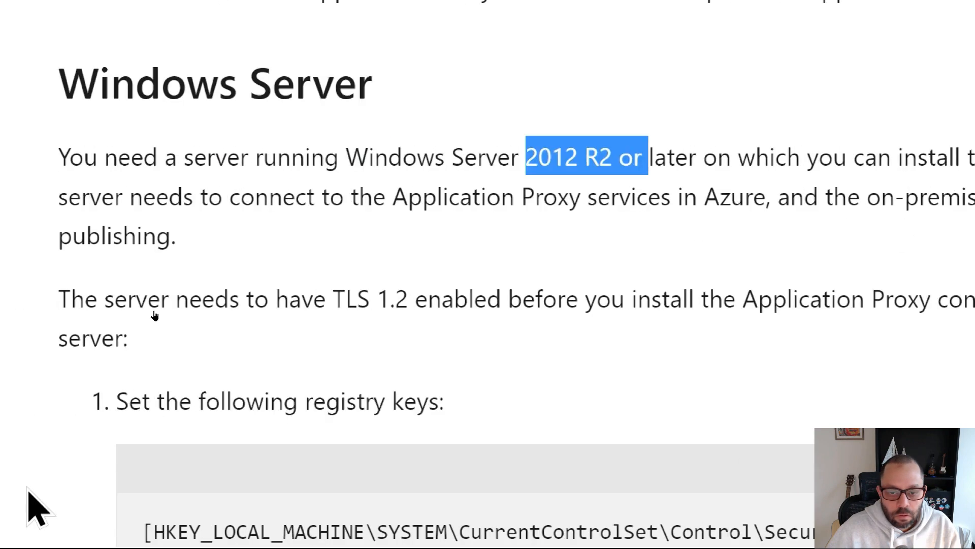
scroll(492, 320, "down", 3)
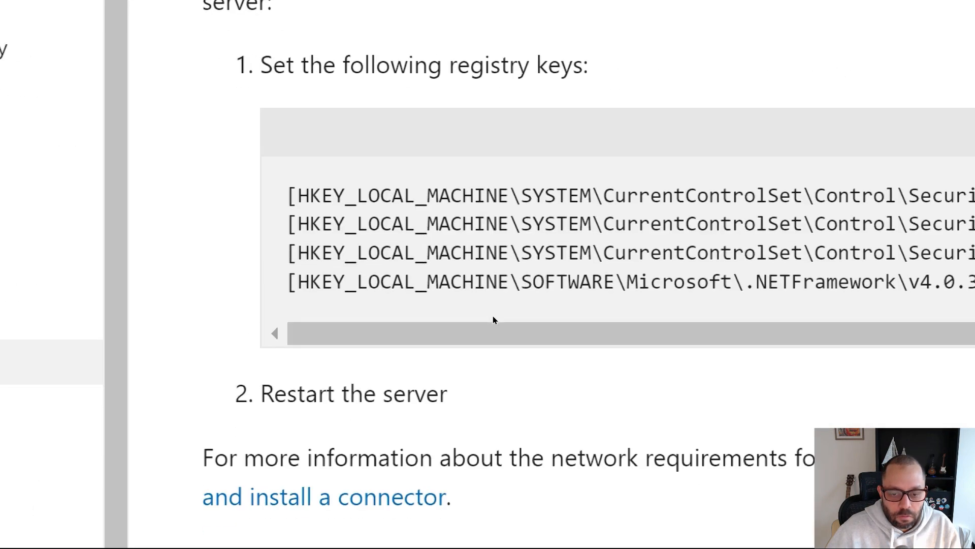
scroll(493, 320, "down", 5)
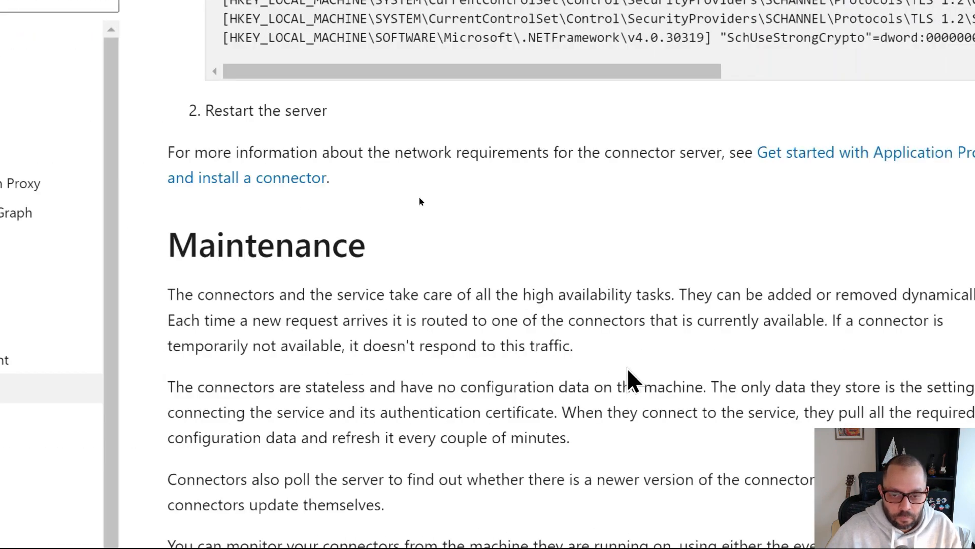
key("ctrl+f")
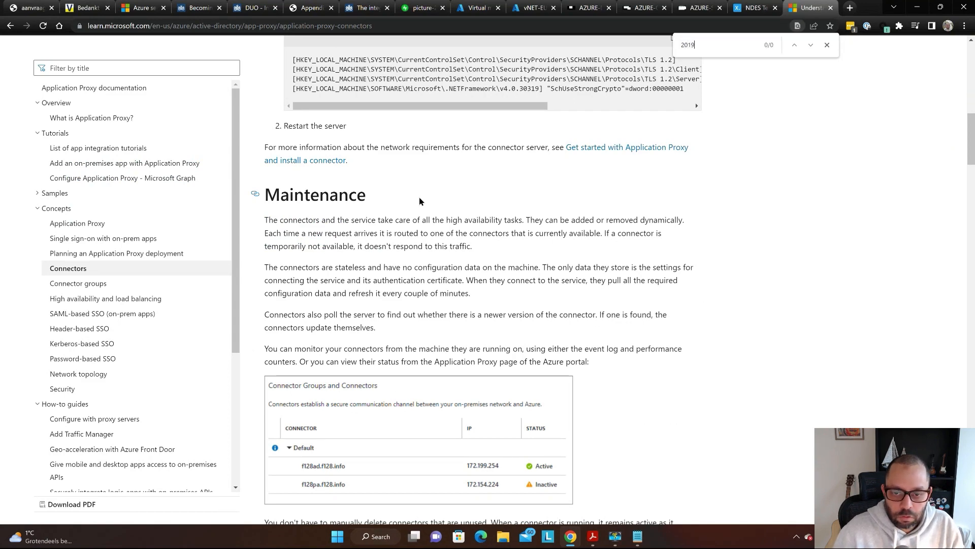
key("Escape")
scroll(419, 201, "up", 5)
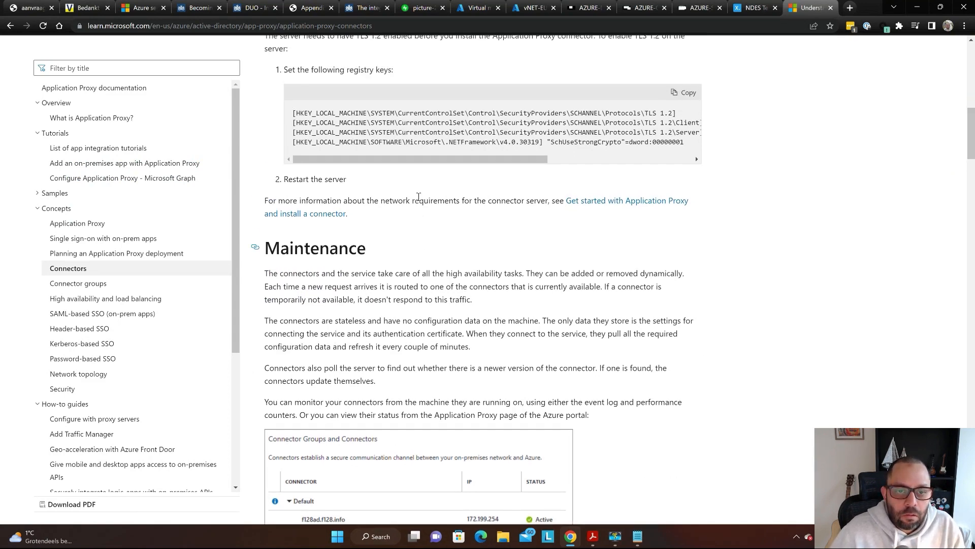
key("alt+Tab")
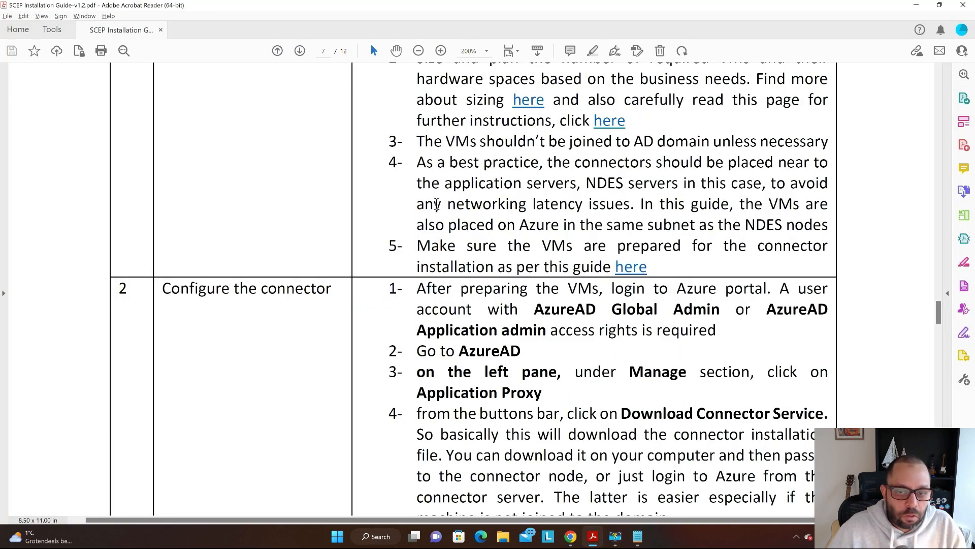
- Scroll the SCEP Installation Guide PDF's connector VM and Configure the connector rows, then return to Chrome
scroll(341, 165, "up", 2)
scroll(342, 171, "up", 1)
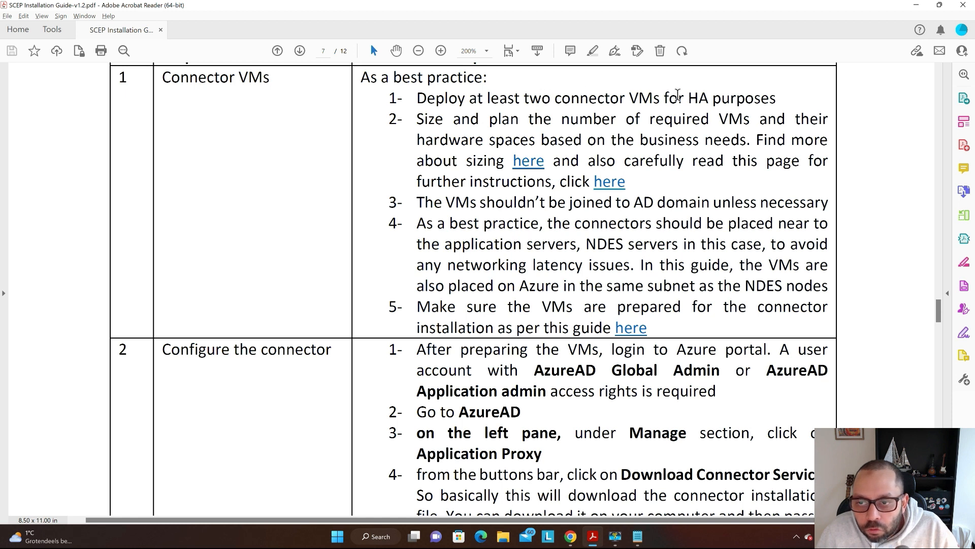
scroll(635, 101, "down", 2)
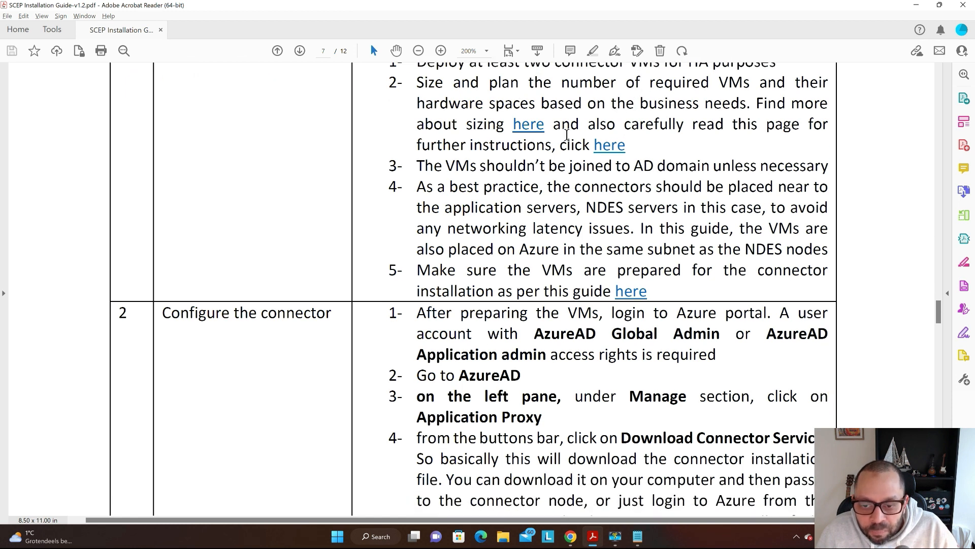
scroll(671, 168, "down", 1)
scroll(670, 168, "down", 2)
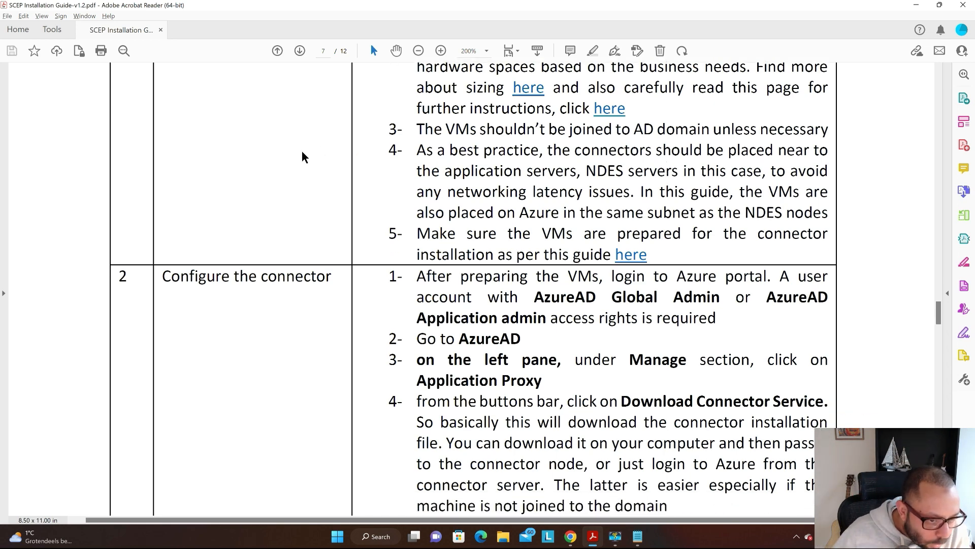
scroll(266, 160, "down", 5)
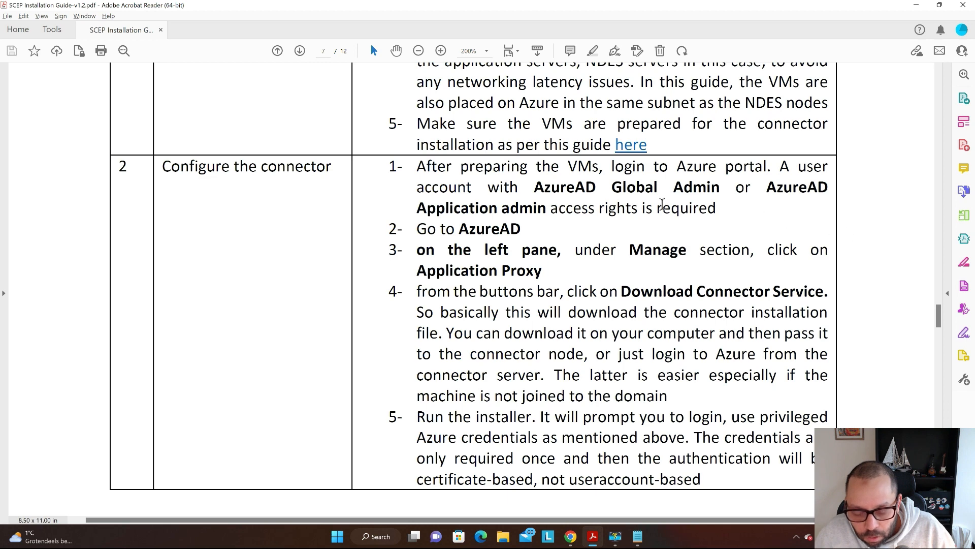
scroll(640, 201, "down", 2)
scroll(677, 264, "up", 5)
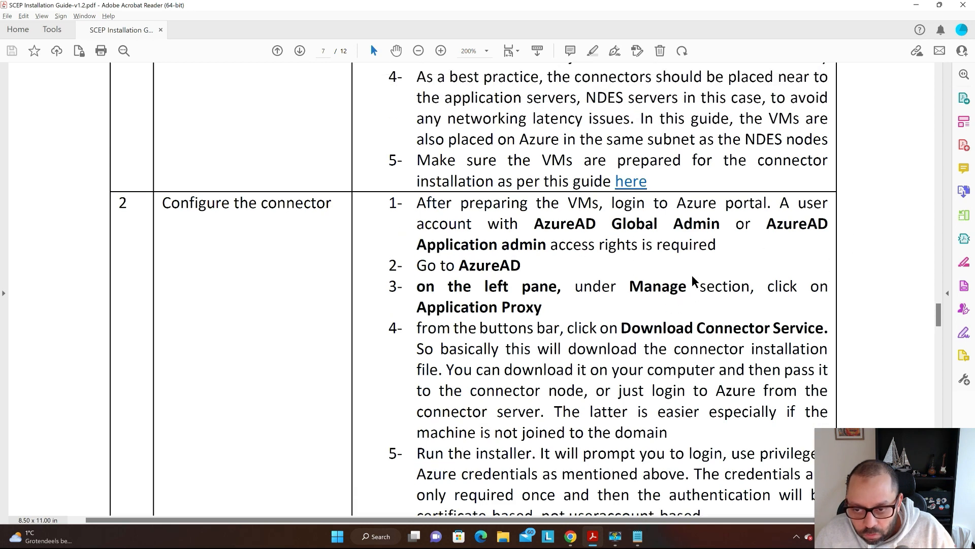
scroll(777, 195, "up", 2)
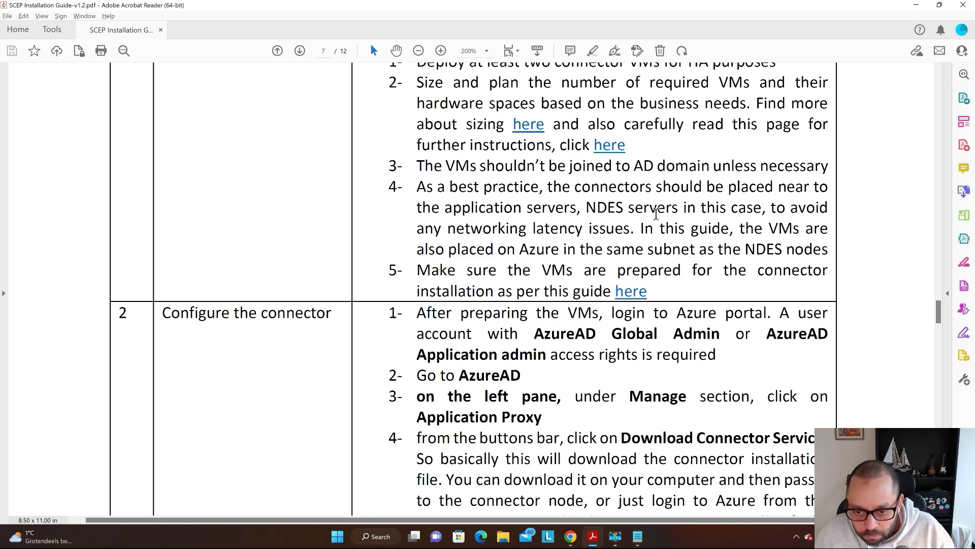
key("alt+Tab")
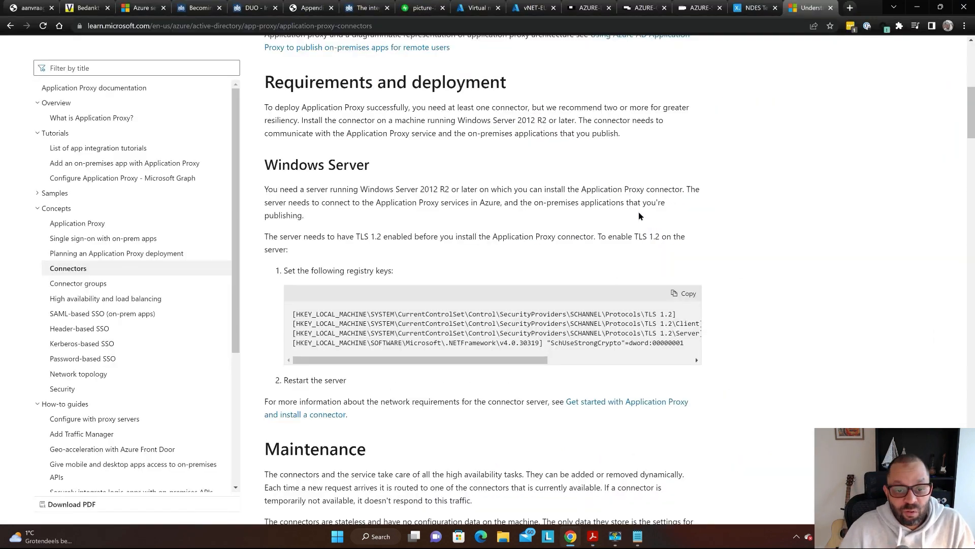
- Magnify the screen and scroll the article to the four TLS 1.2 registry keys under Windows Server
left_click_drag(295, 86, 525, 84)
scroll(337, 190, "down", 2)
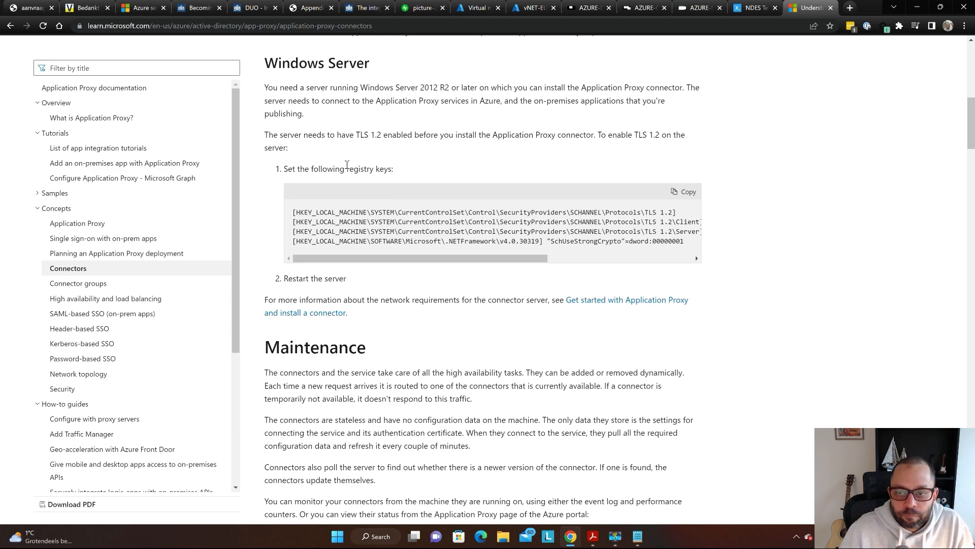
key("super+plus")
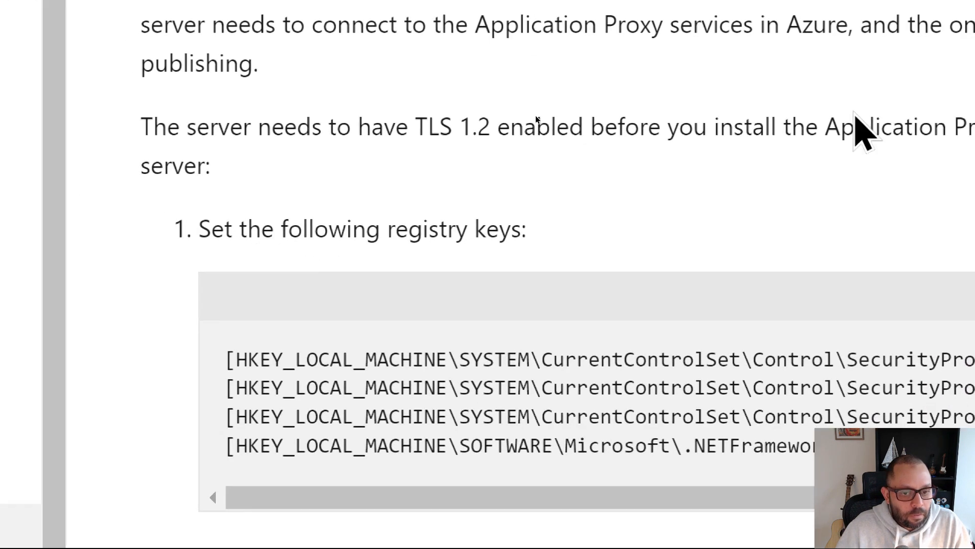
scroll(896, 59, "down", 2)
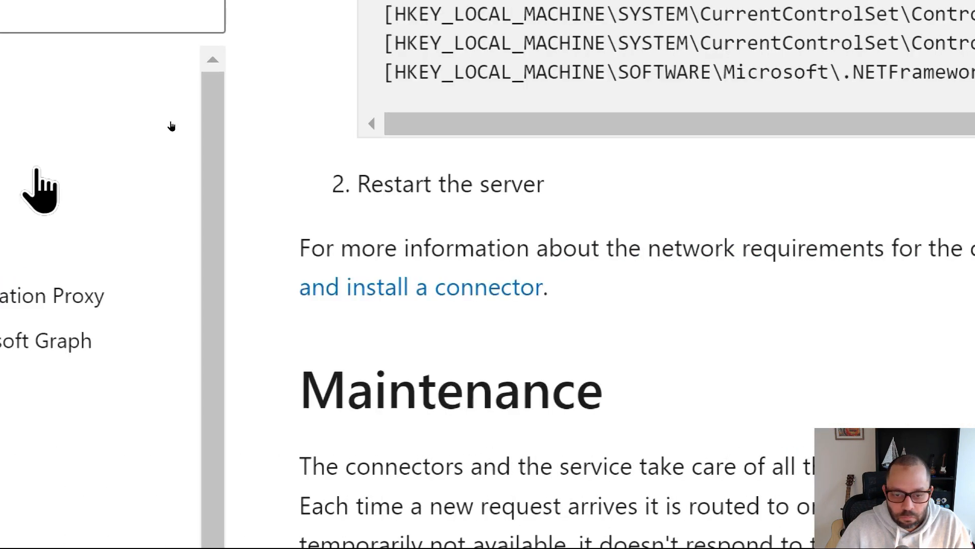
scroll(793, 170, "down", 3)
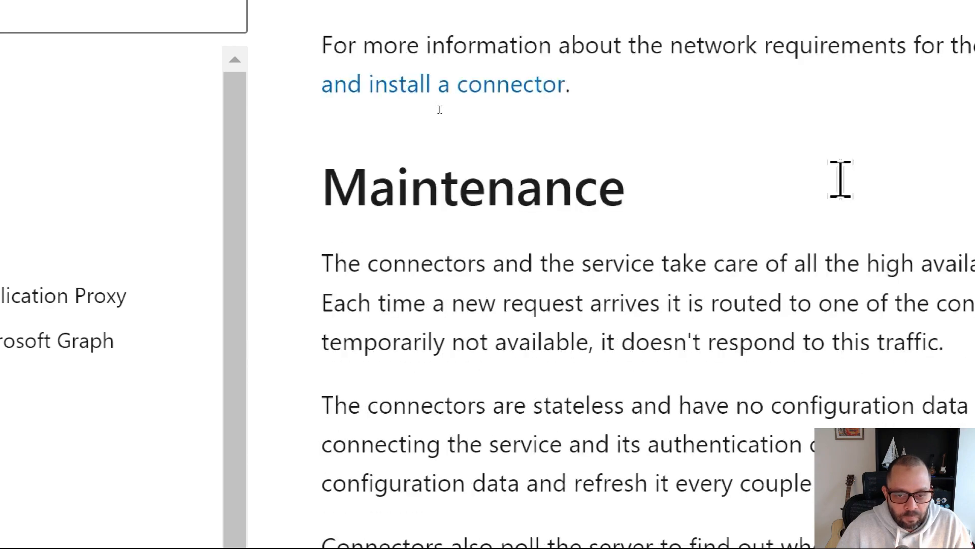
scroll(841, 179, "down", 10)
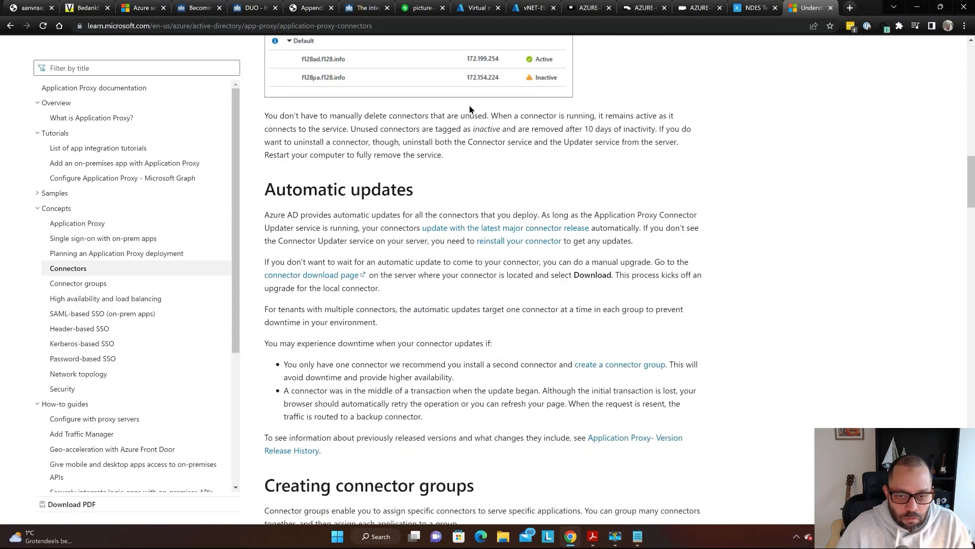
scroll(470, 105, "down", 12)
scroll(470, 105, "up", 15)
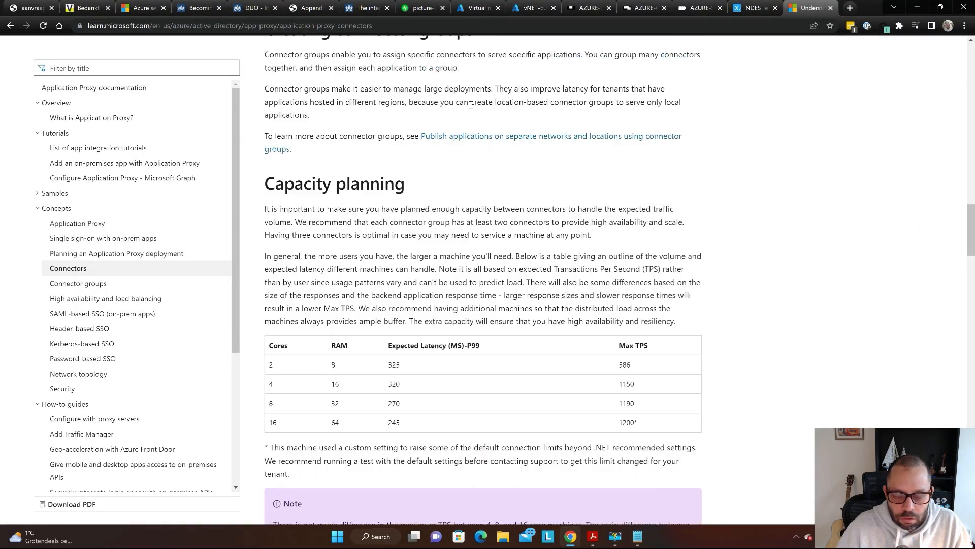
scroll(471, 105, "up", 12)
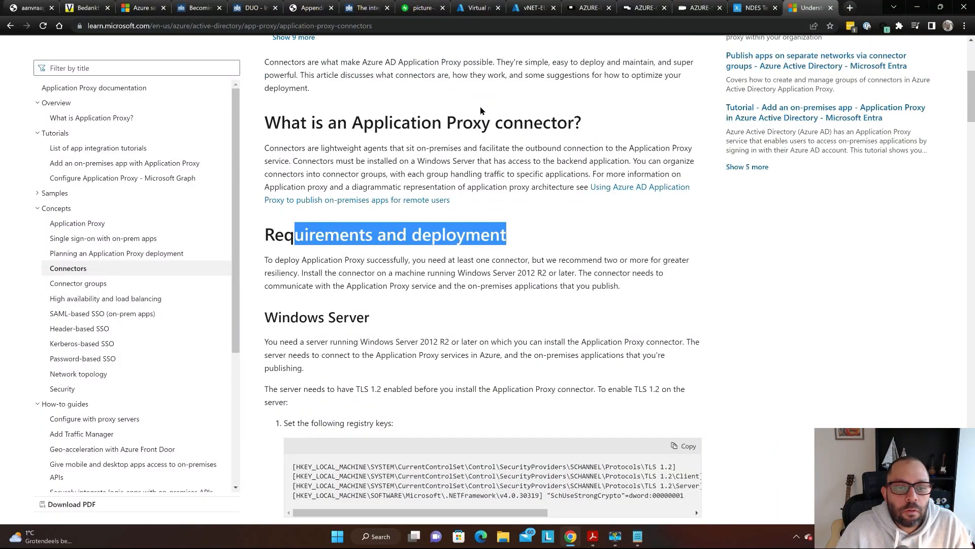
scroll(481, 111, "up", 5)
scroll(483, 111, "down", 6)
scroll(484, 111, "down", 4)
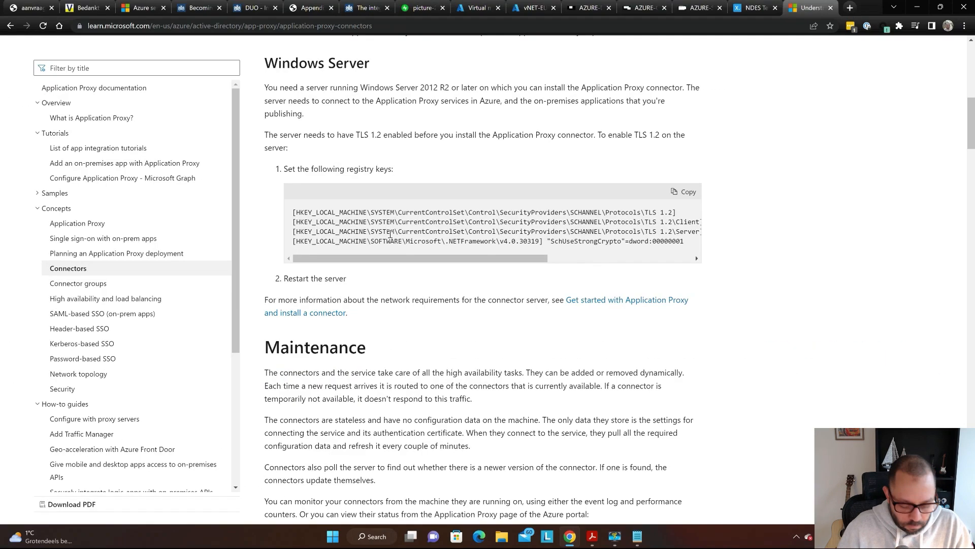
- Google installing the azuread app proxy connector on Windows Server 2019 and open the 'Add an on-premises app' tutorial
key("ctrl+t")
type("instrall ")
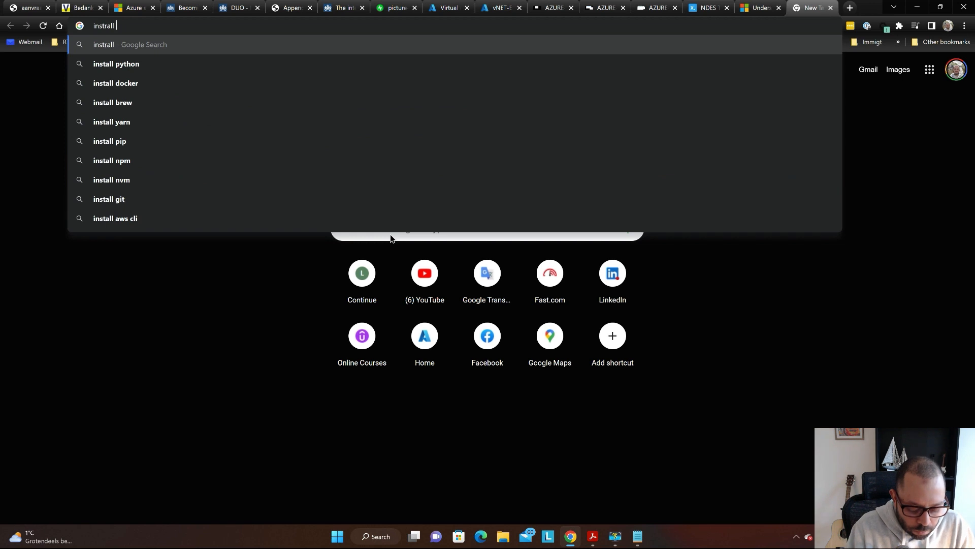
type("azuread ")
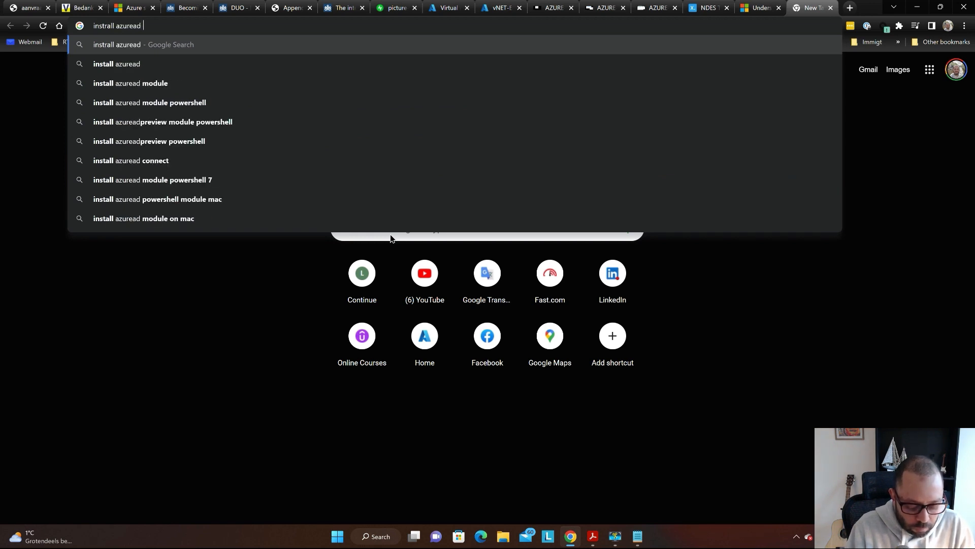
type("app proxy co")
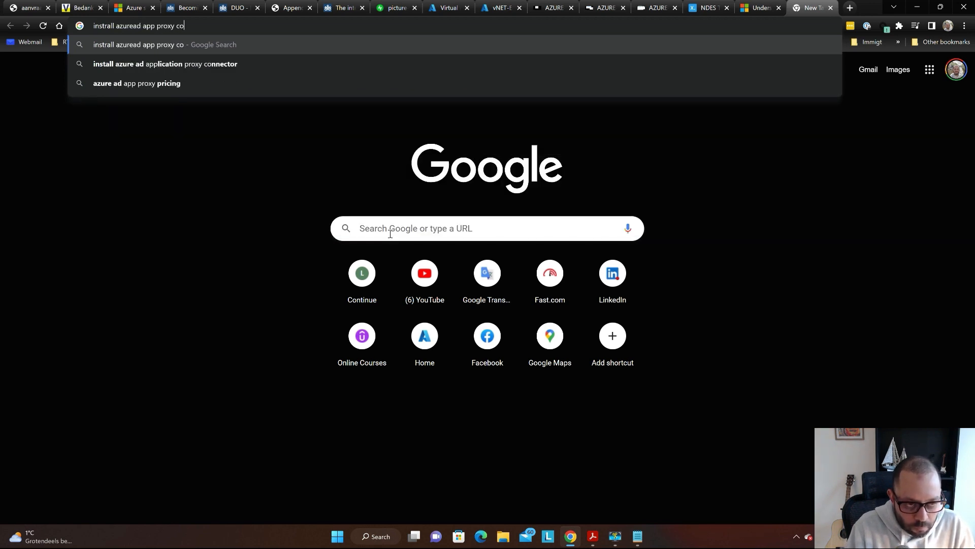
type("nnector on ")
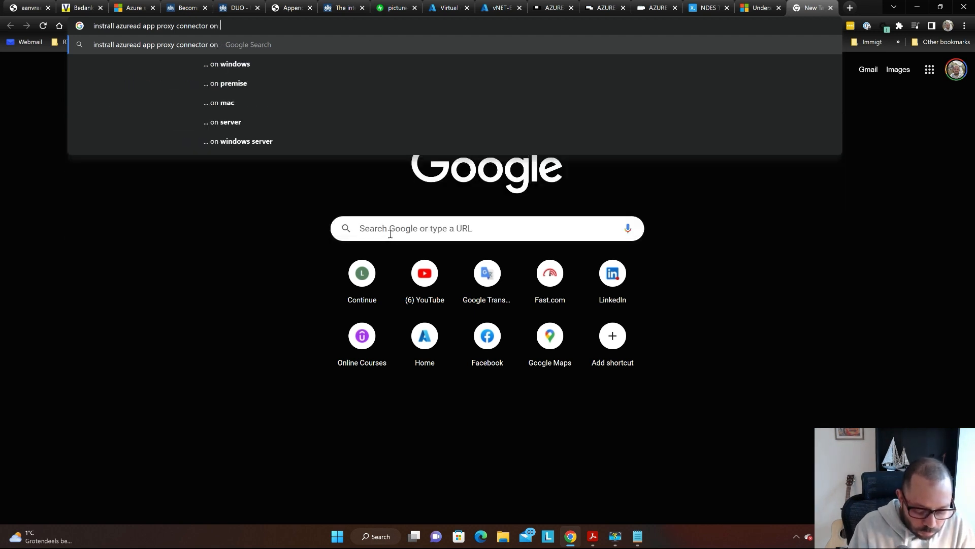
type("windows server 2")
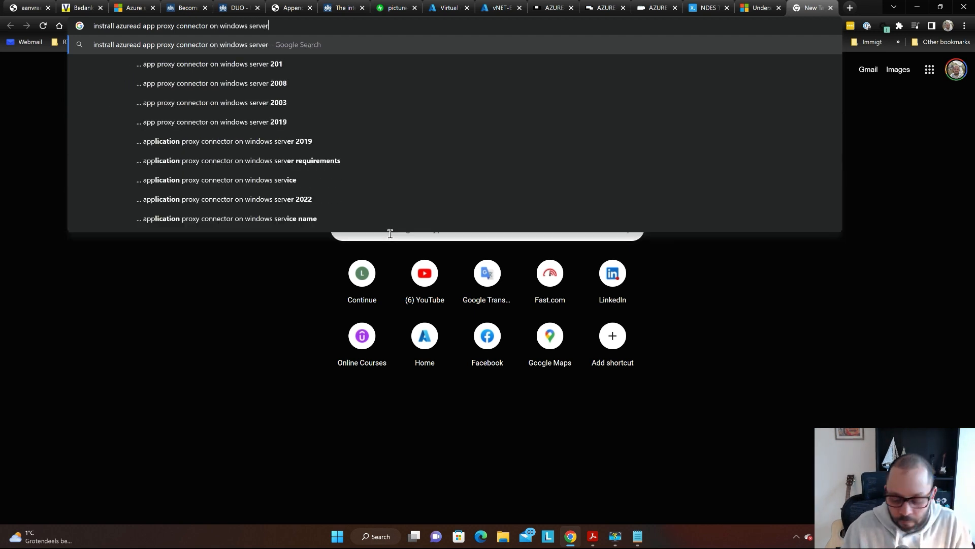
type("019")
key("Return")
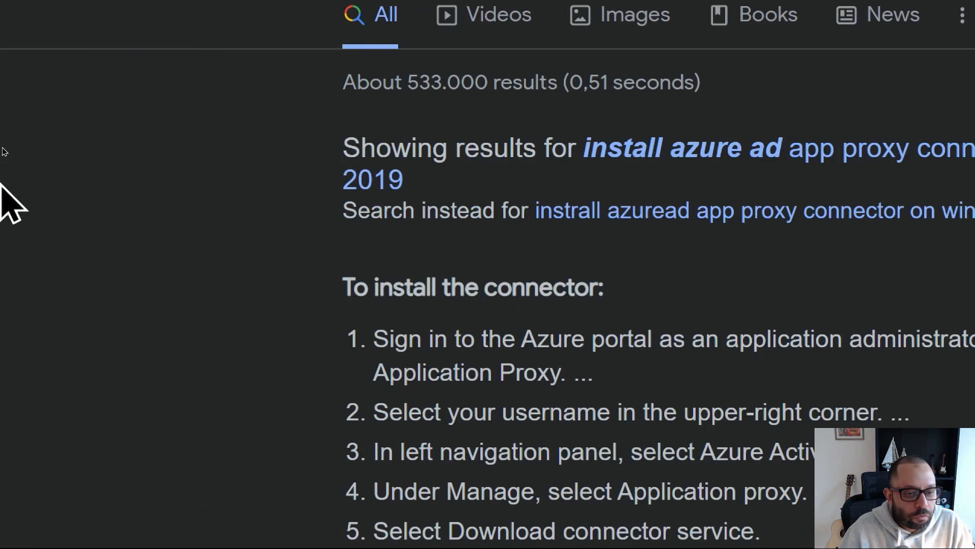
left_click(783, 153)
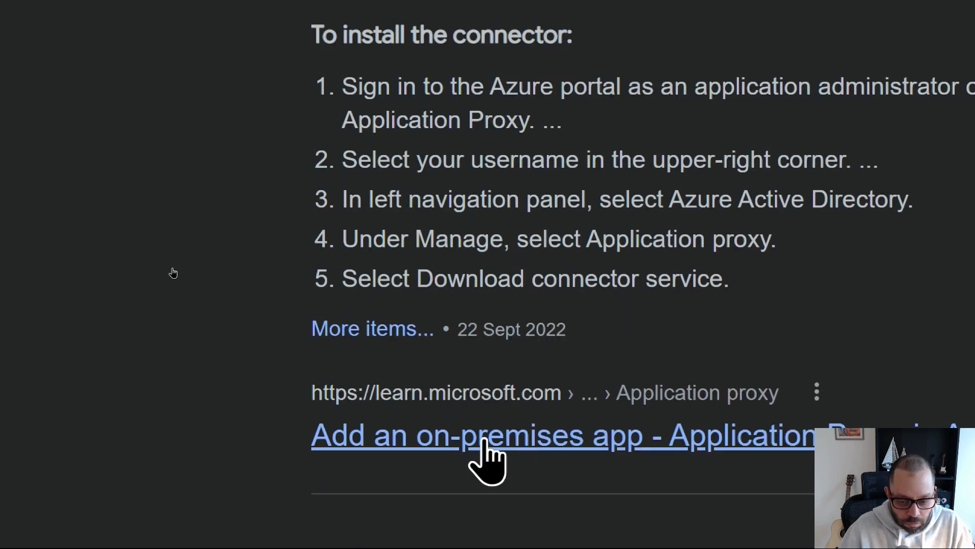
left_click(473, 442)
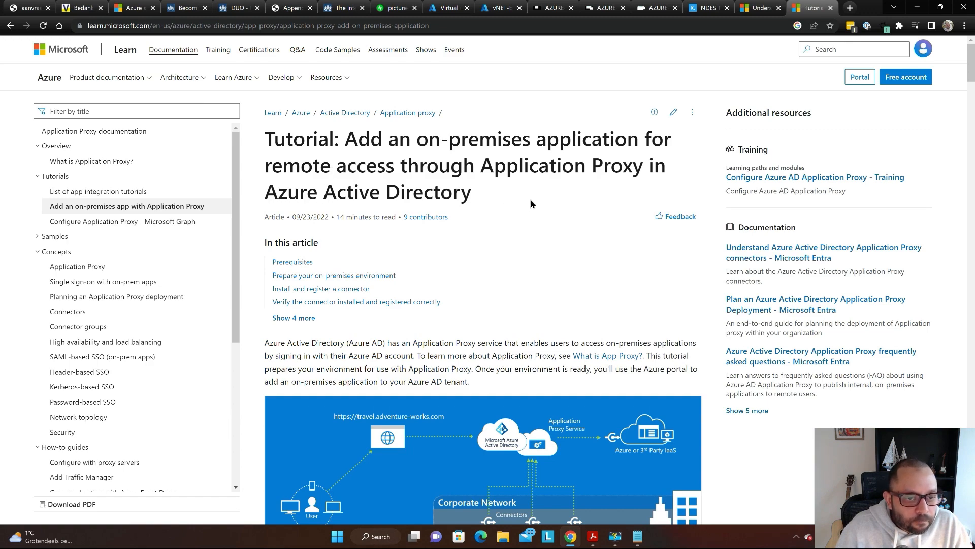
- Search the tutorial for 2019 and highlight HTTP2 in the Windows Server 2019 note
scroll(530, 204, "down", 10)
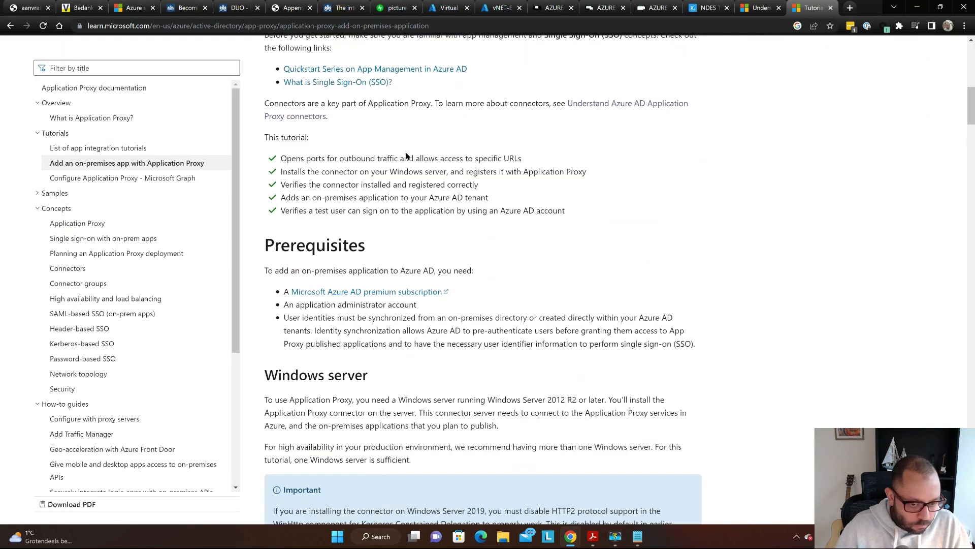
scroll(391, 157, "down", 5)
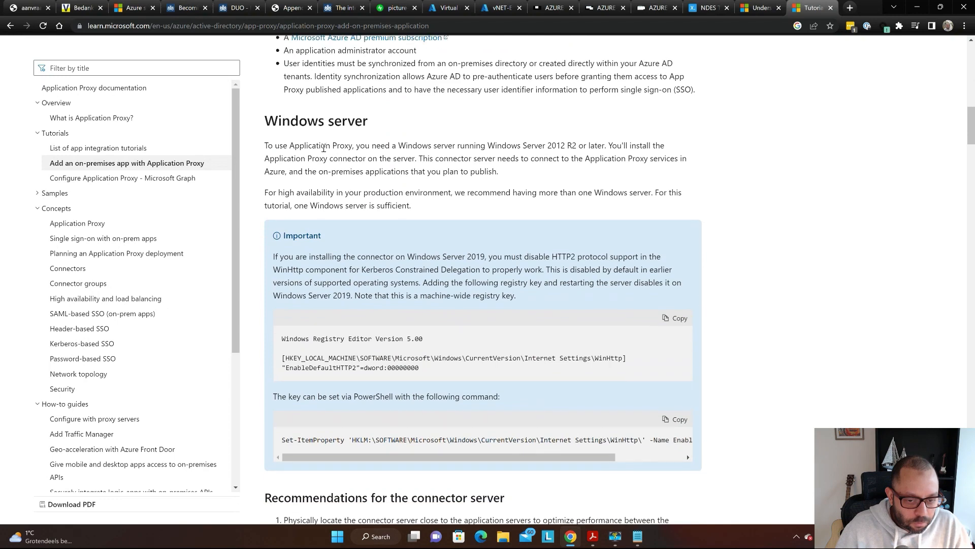
key("ctrl+f")
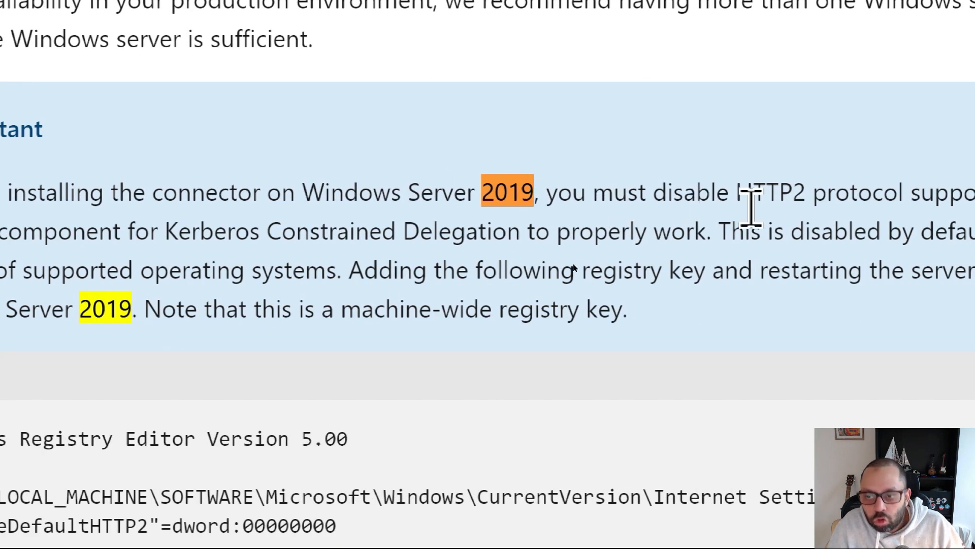
left_click_drag(650, 192, 707, 192)
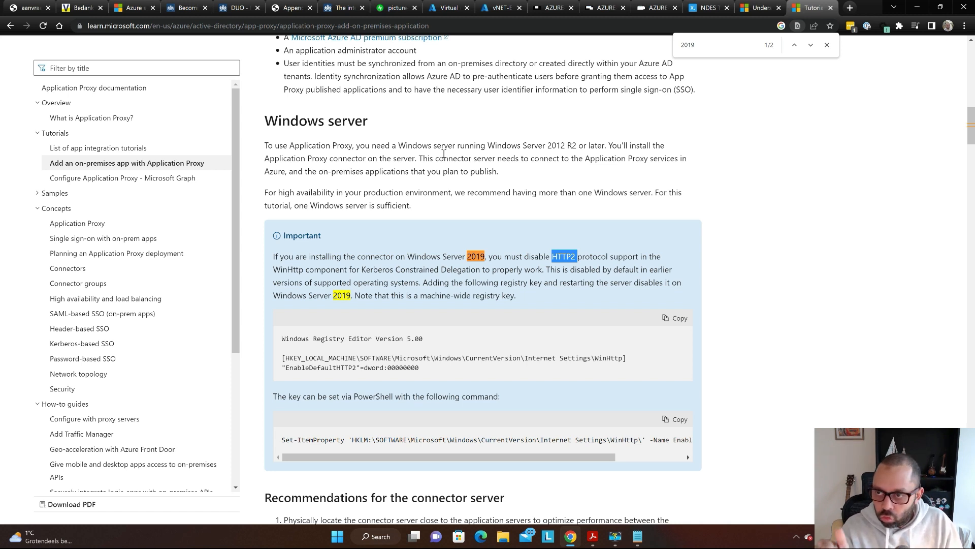
- Compare with the SCEP guide PDF, then select the tutorial's Windows server heading
key("alt+Tab")
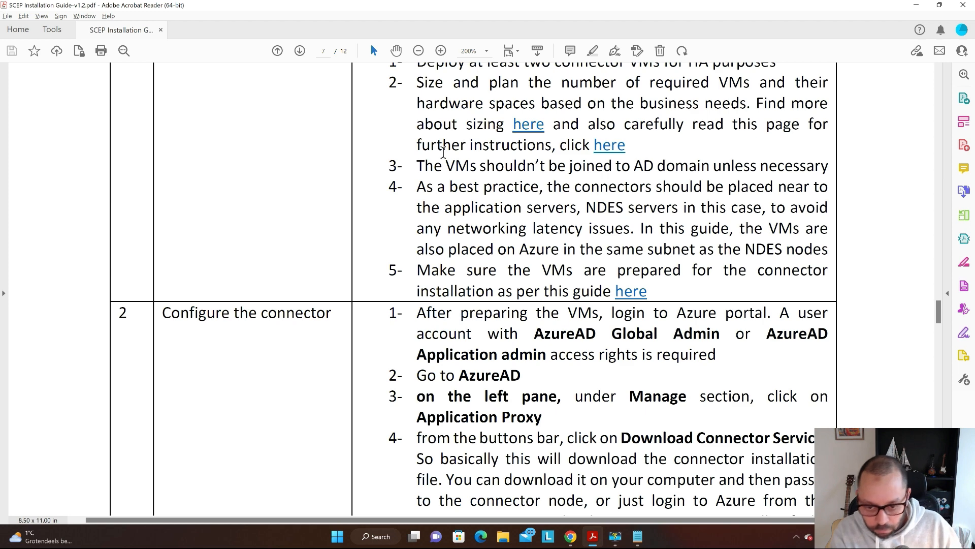
key("alt+Tab")
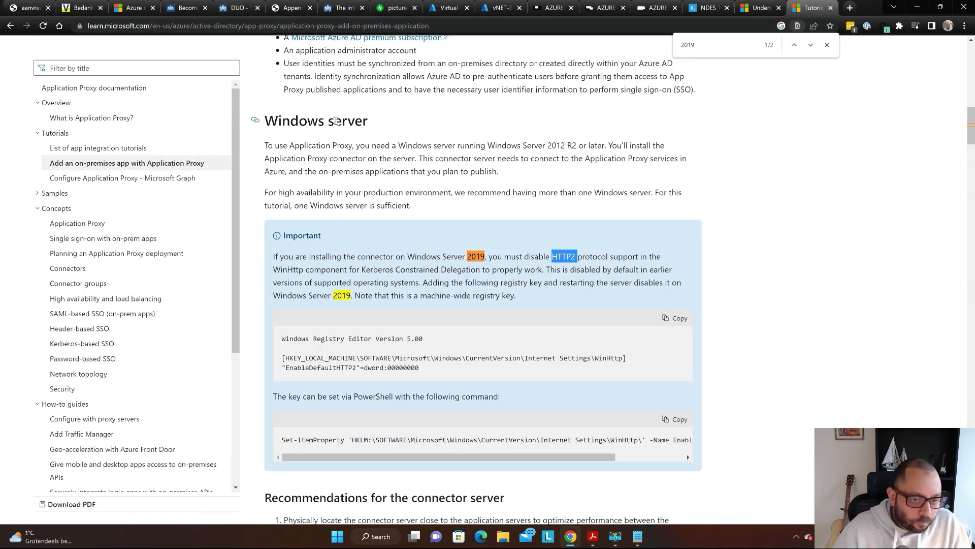
triple_click(337, 121)
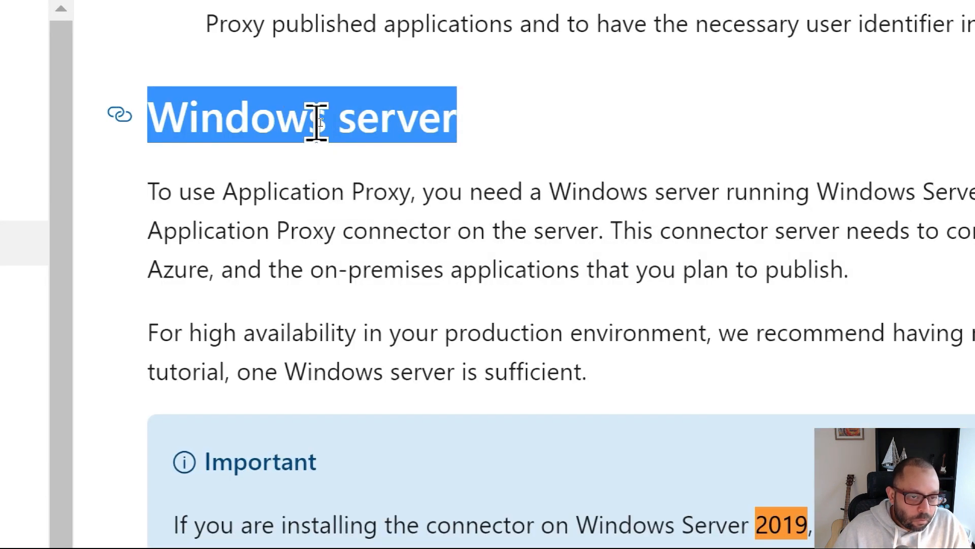
right_click(315, 122)
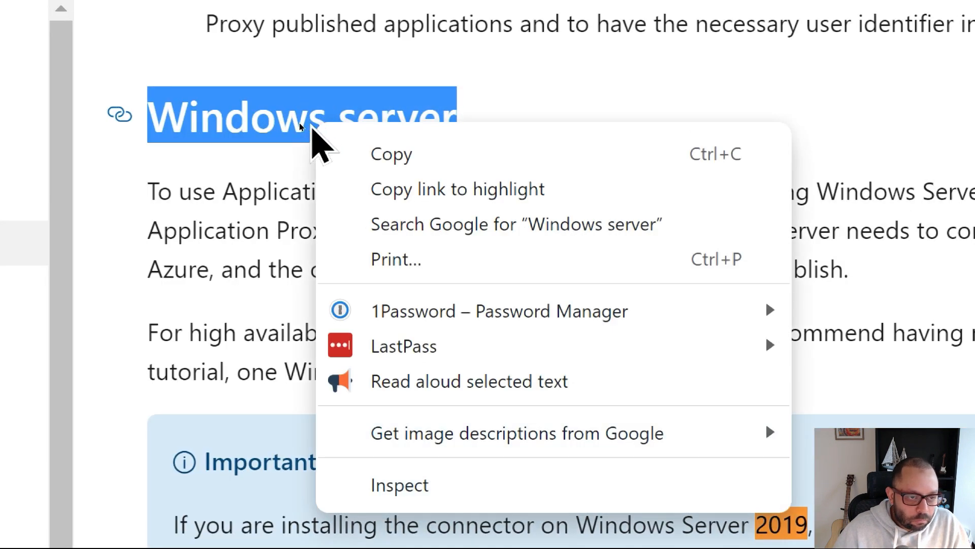
scroll(104, 109, "down", 4)
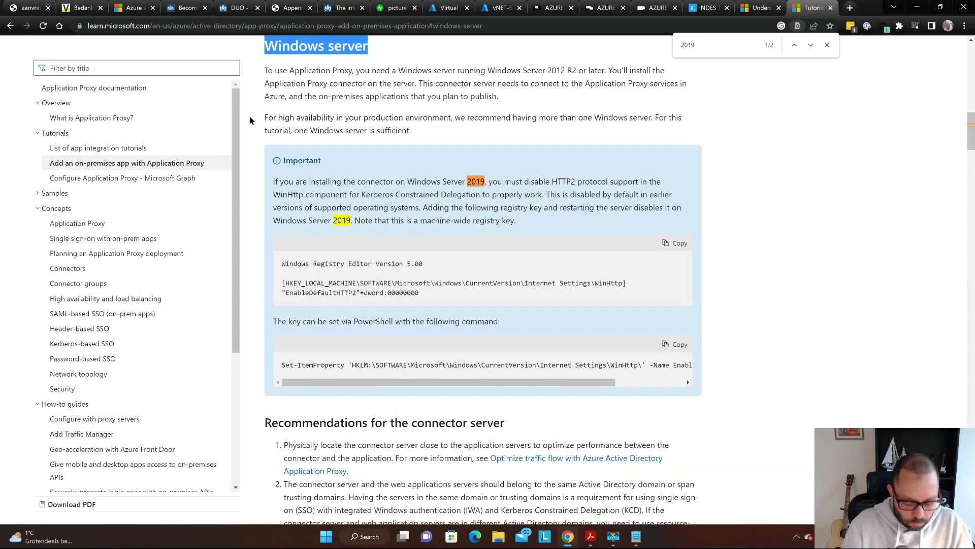
key("super")
- Launch a blank plain Notepad window, not Notepad++
type("notepd")
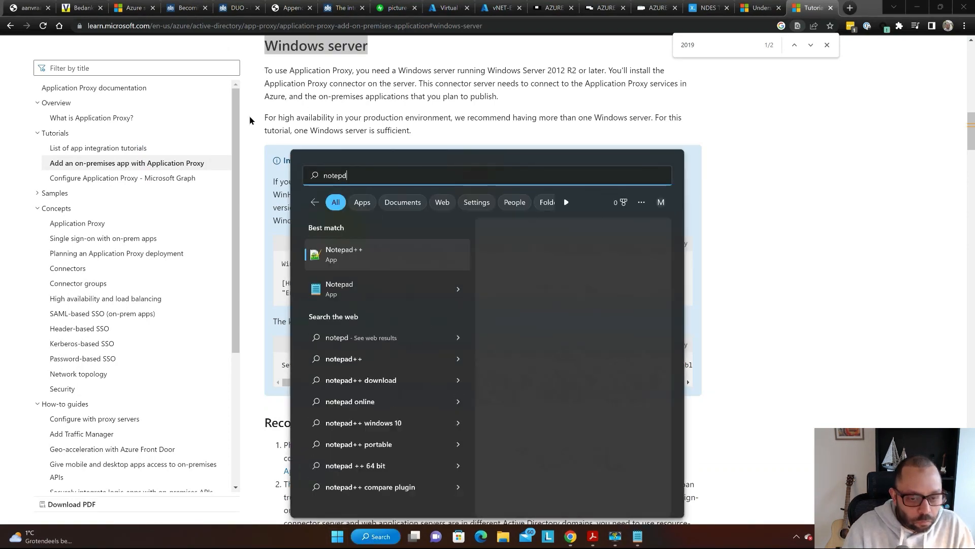
key("Down")
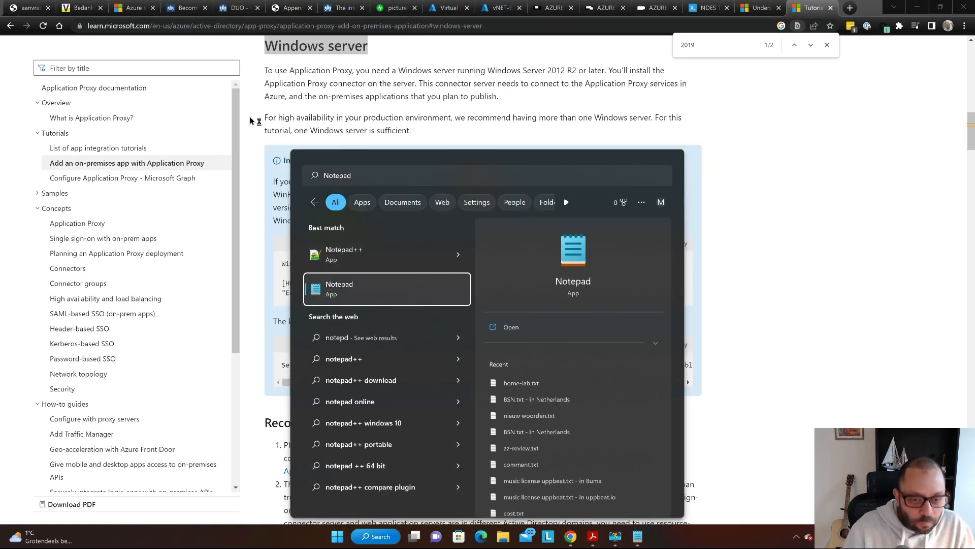
key("Return")
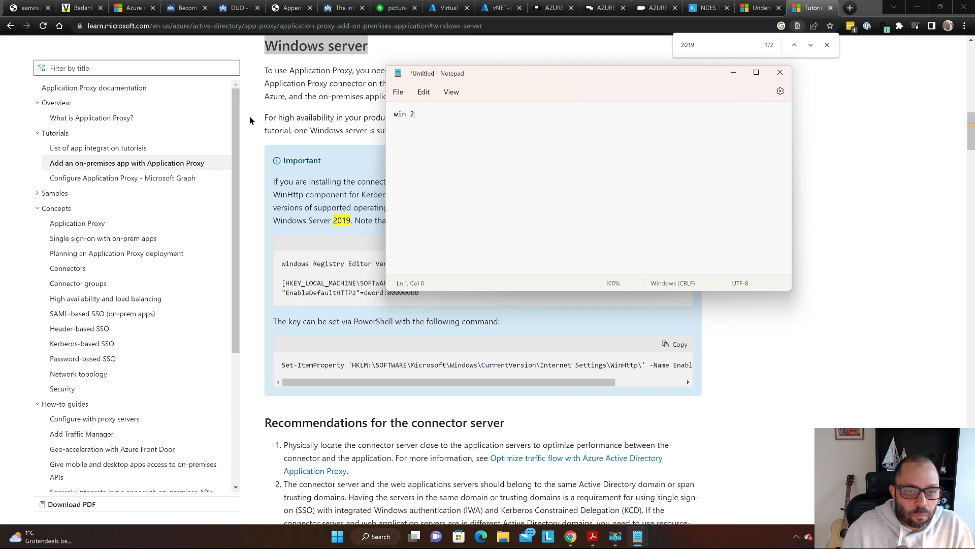
key("alt+Tab")
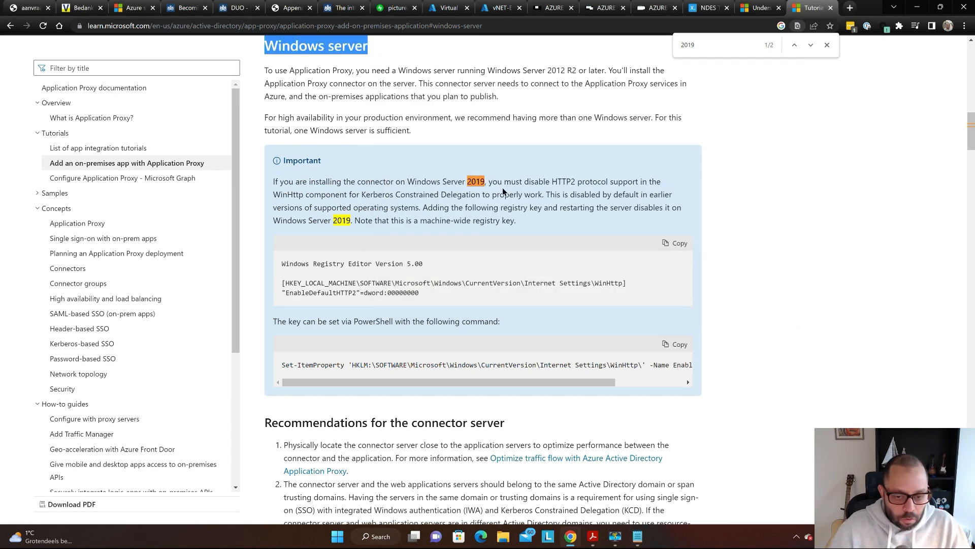
- Copy the EnableDefaultHTTP2 dword:00000000 registry snippet into a new Notepad note, then return to the connectors tab
scroll(477, 186, "down", 2)
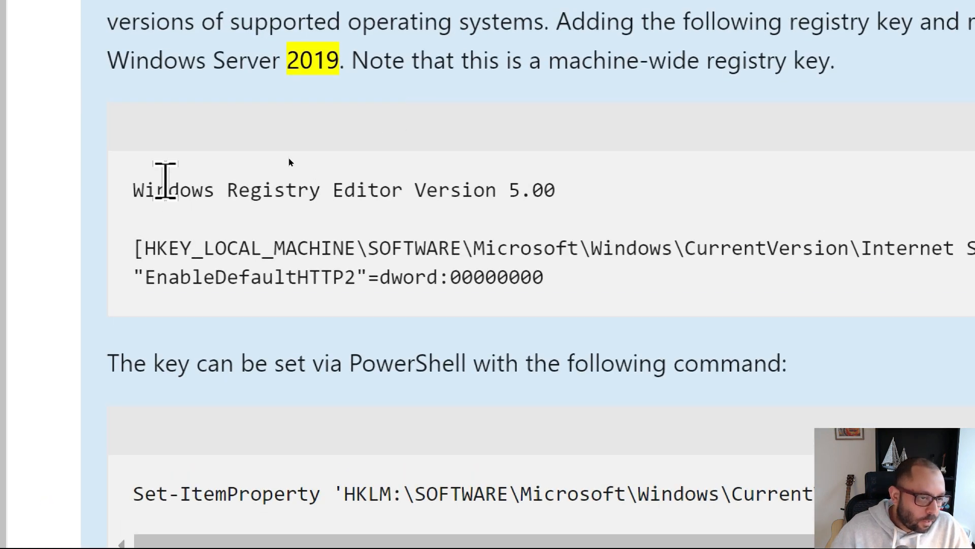
left_click_drag(133, 189, 801, 296)
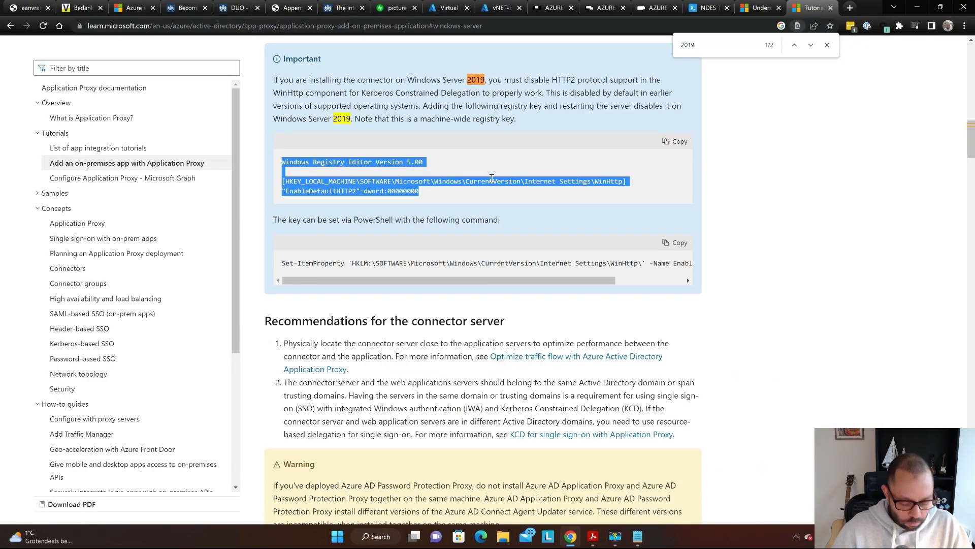
key("super")
type("notepad++")
key("BackSpace")
key("BackSpace")
key("Return")
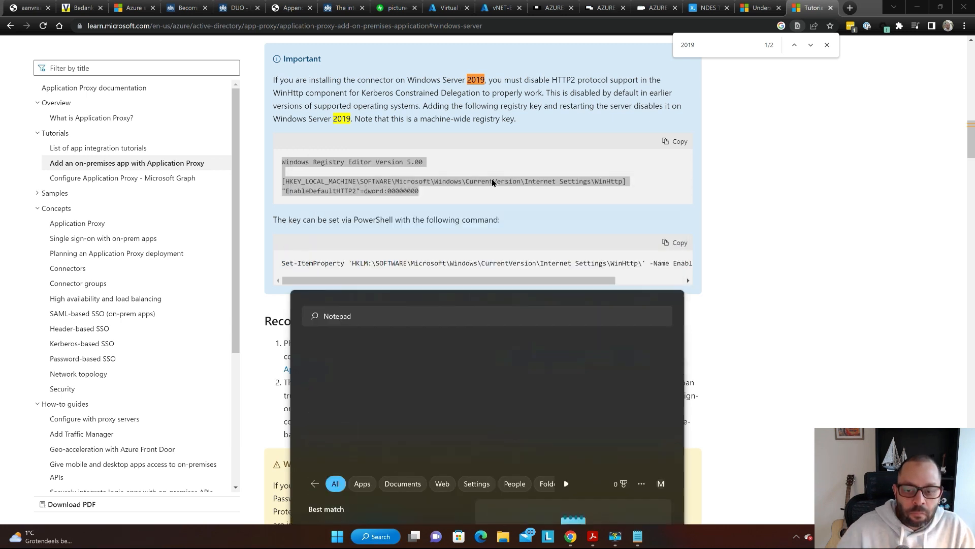
type("Windows Registry Editor Version 5.00  [HKEY_LOCAL_MACHINE\\SOFTWARE\\Microsoft\\Windows\\CurrentVersion\\Internet Settings\\WinHttp] \"EnableDefaultHTTP2\"=dword:00000000")
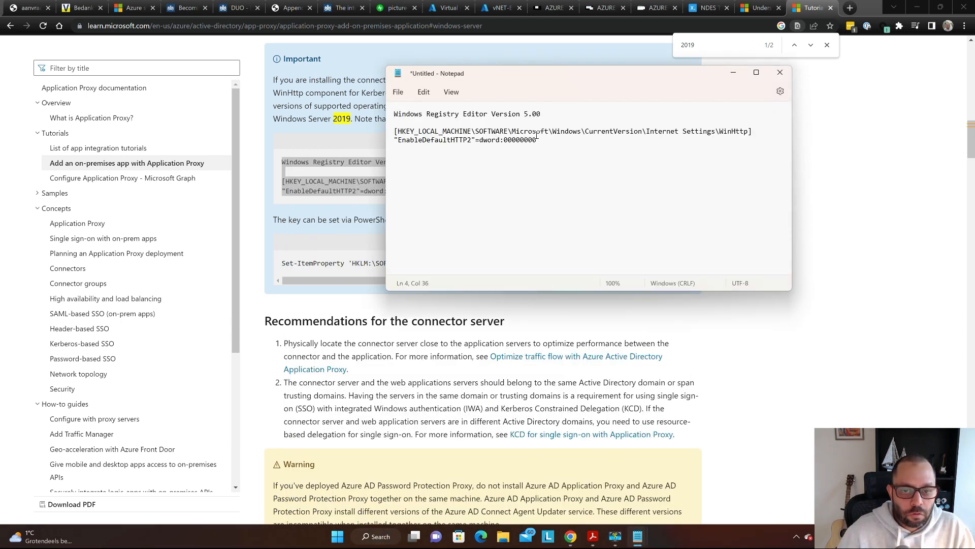
key("alt+Tab")
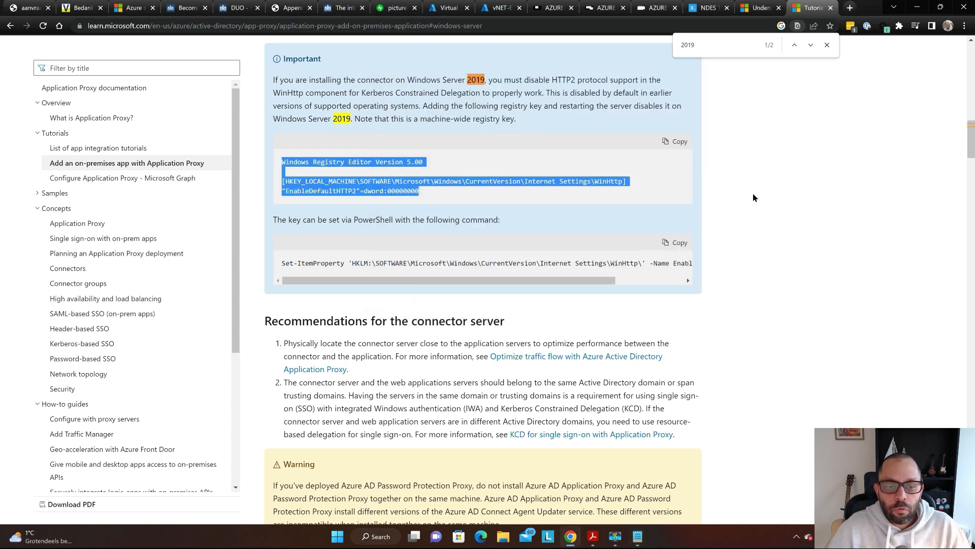
left_click(840, 230)
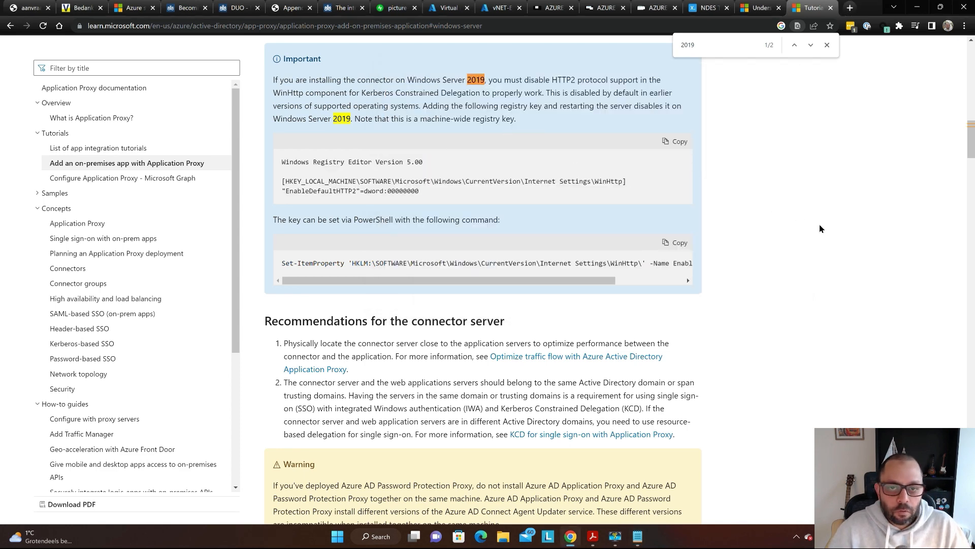
key("ctrl+shift+Tab")
- Copy the TLS 1.2 registry code block from the connectors article
triple_click(372, 231)
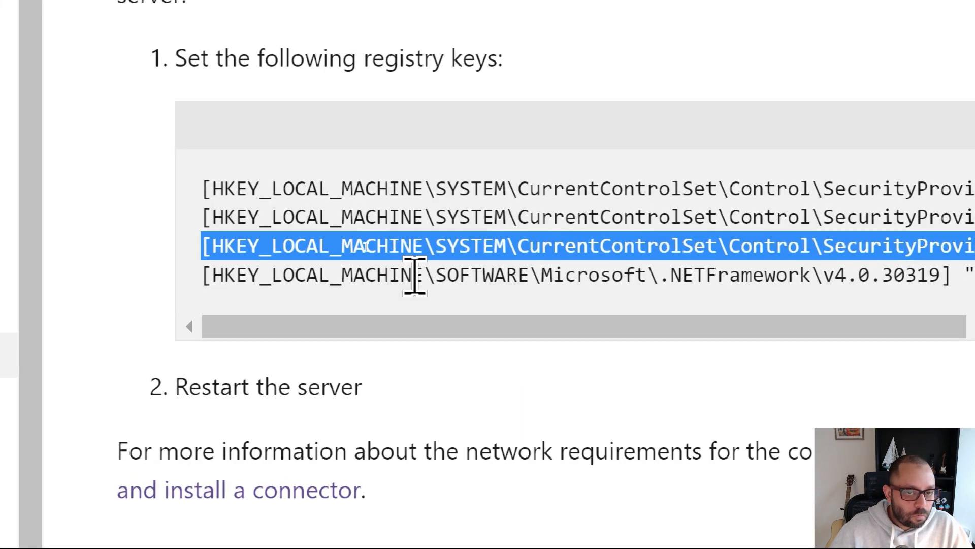
scroll(544, 401, "down", 6)
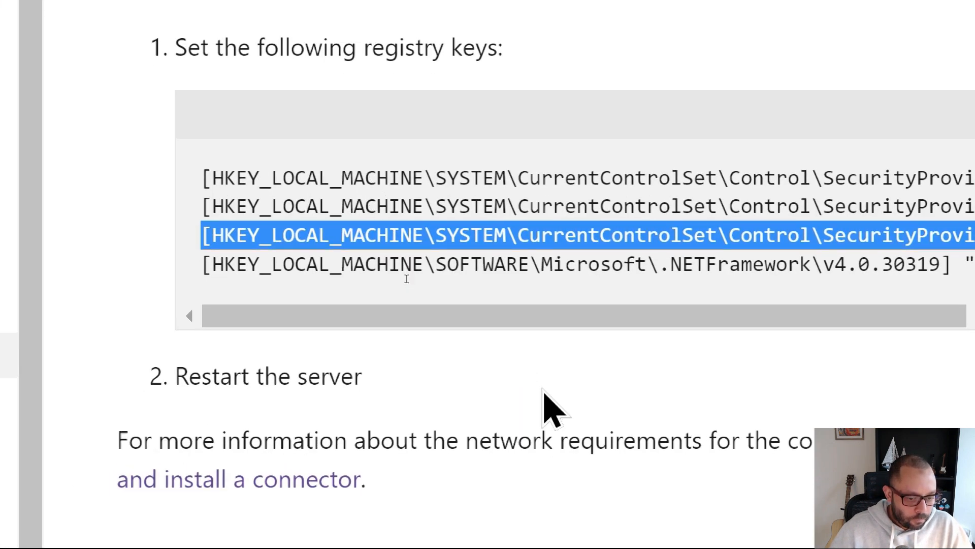
scroll(542, 388, "up", 8)
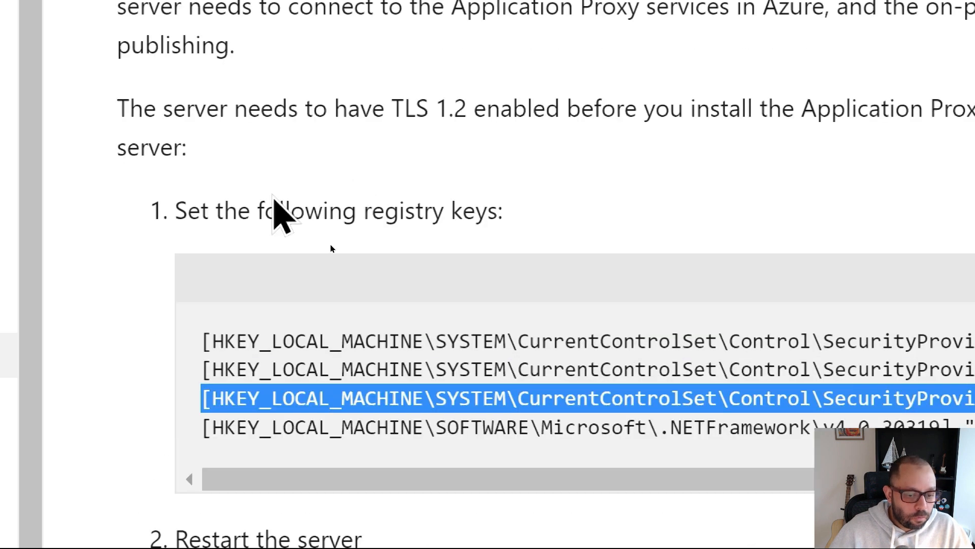
scroll(313, 240, "down", 3)
left_click_drag(197, 186, 932, 330)
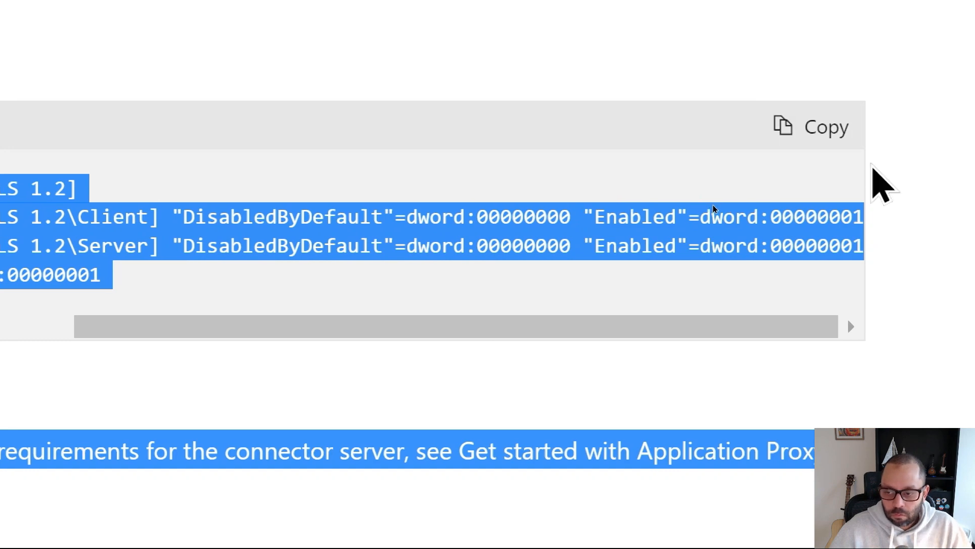
left_click(865, 148)
left_click(817, 129)
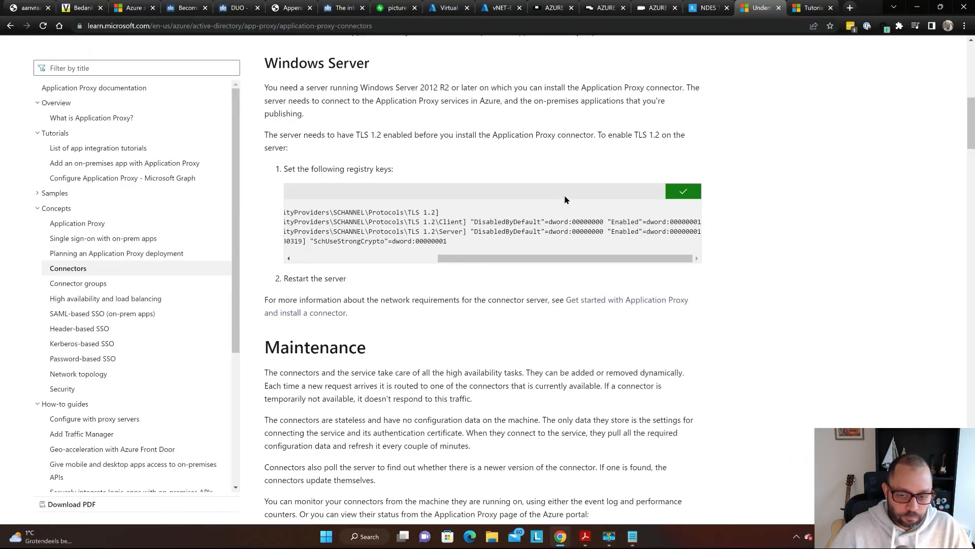
- Paste the TLS 1.2 keys into the Notepad registry file, then scroll the docs to Security and networking
key("alt+Tab")
key("ctrl+v")
key("alt+Tab")
scroll(382, 218, "down", 2)
scroll(320, 215, "down", 12)
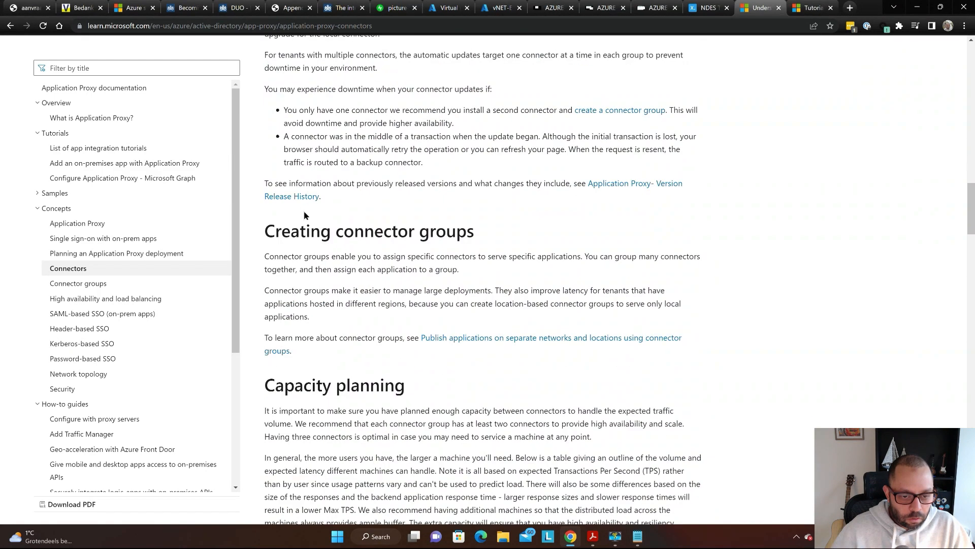
scroll(305, 216, "down", 10)
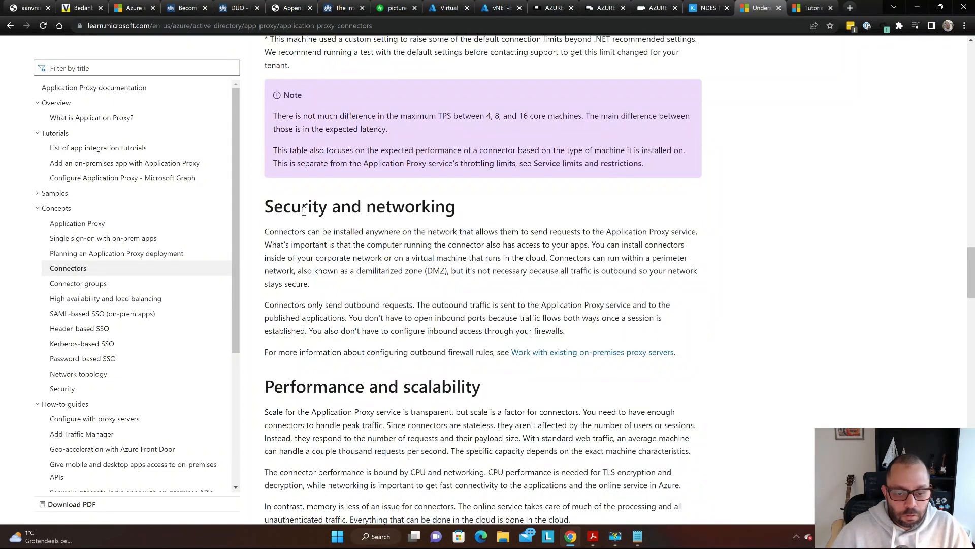
key("alt+Tab")
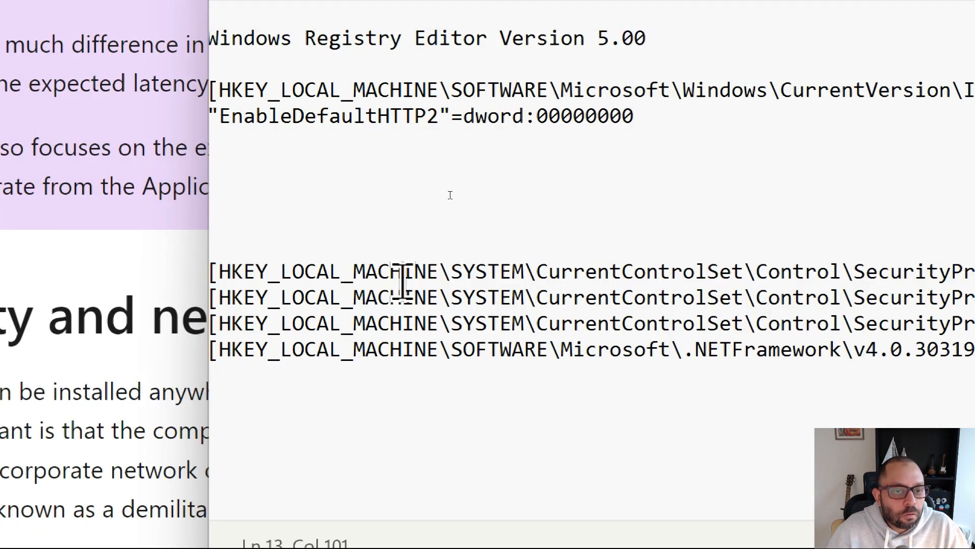
- Delete the blank lines between the HTTP2 snippet and the TLS 1.2 keys
left_click(395, 273)
key("Home")
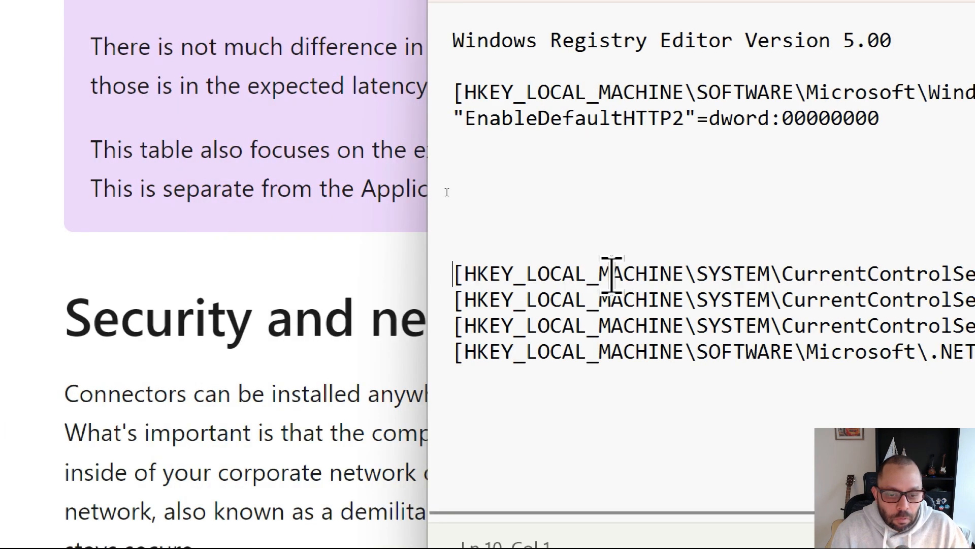
key("BackSpace")
key("BackSpace")
key("BackSpace")
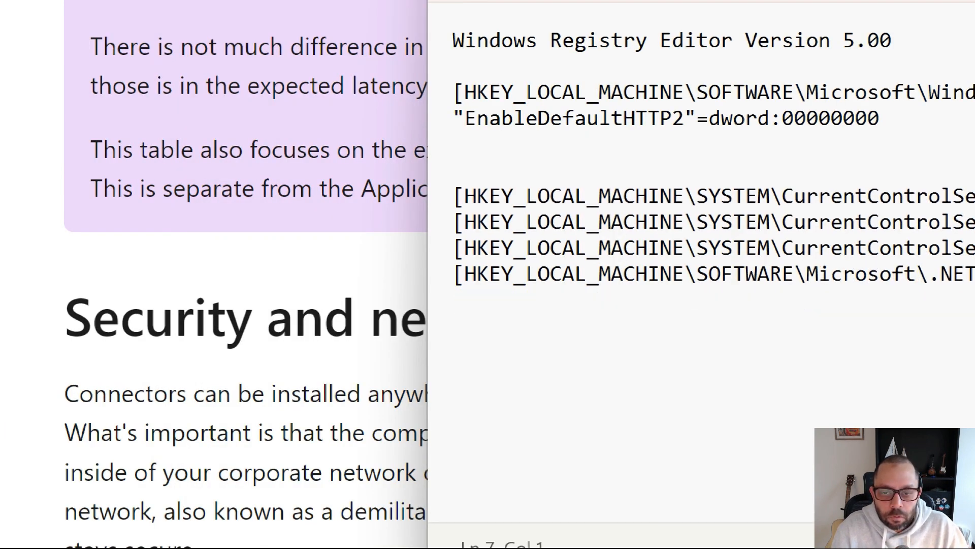
key("BackSpace")
key("BackSpace")
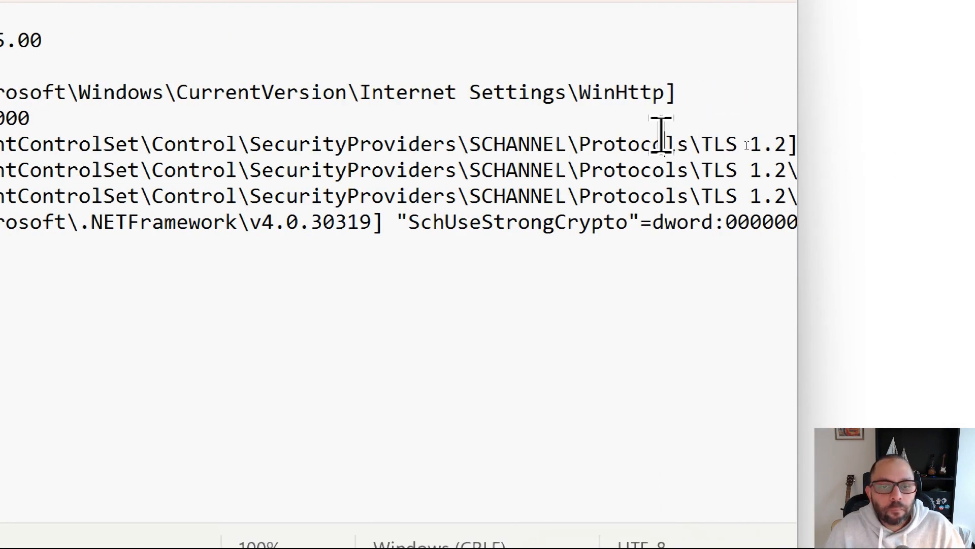
key("shift+Left")
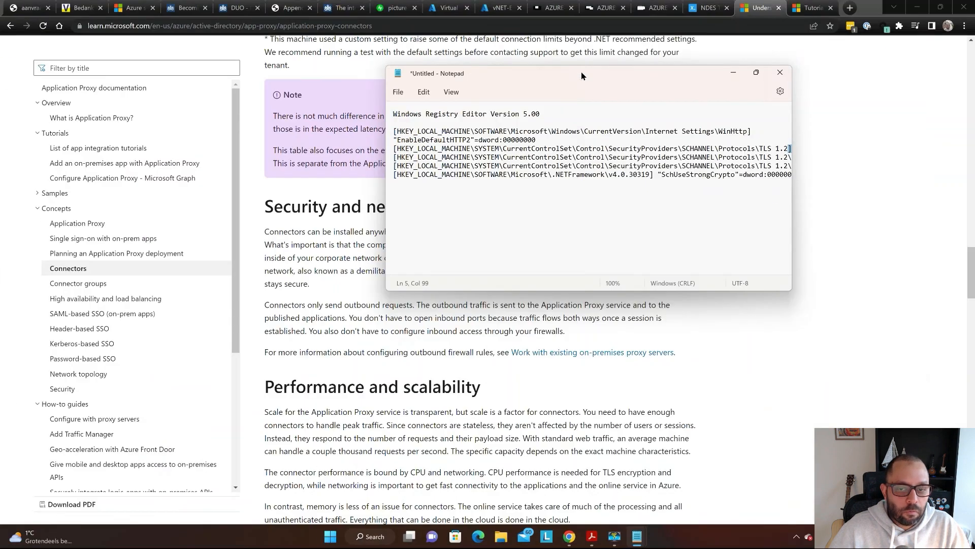
- Move the Client, Server and SchUseStrongCrypto values onto their own lines, then select all the text
double_click(761, 92)
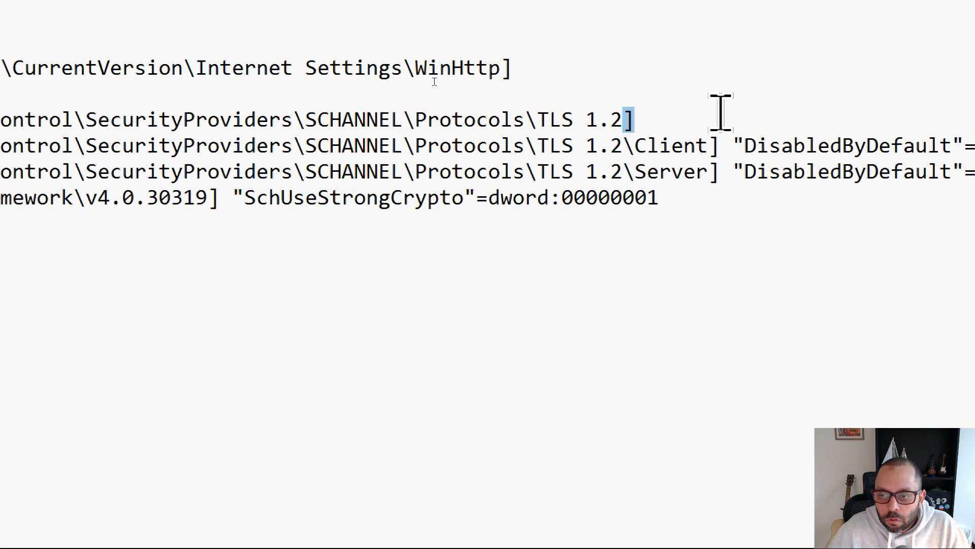
left_click(734, 135)
key("Return")
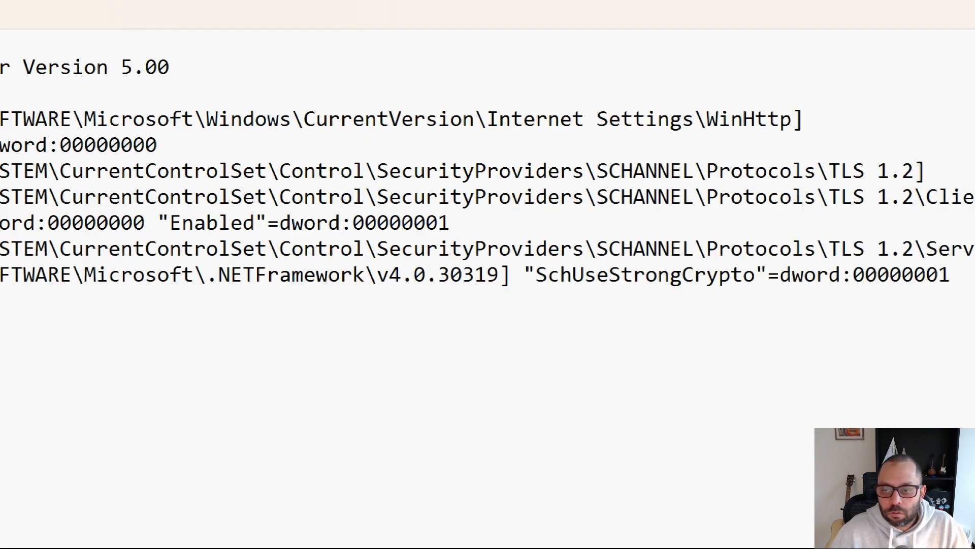
left_click(706, 285)
key("Return")
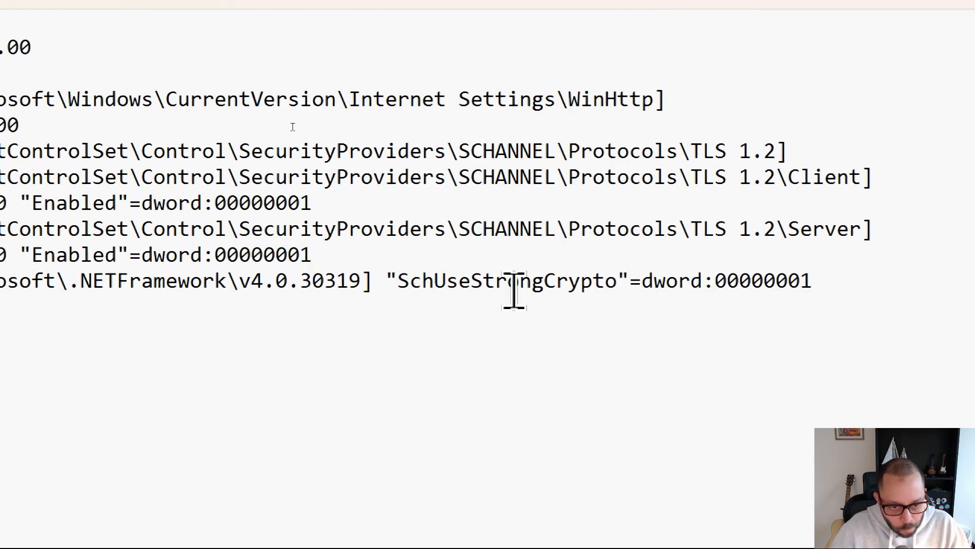
left_click(382, 281)
key("Return")
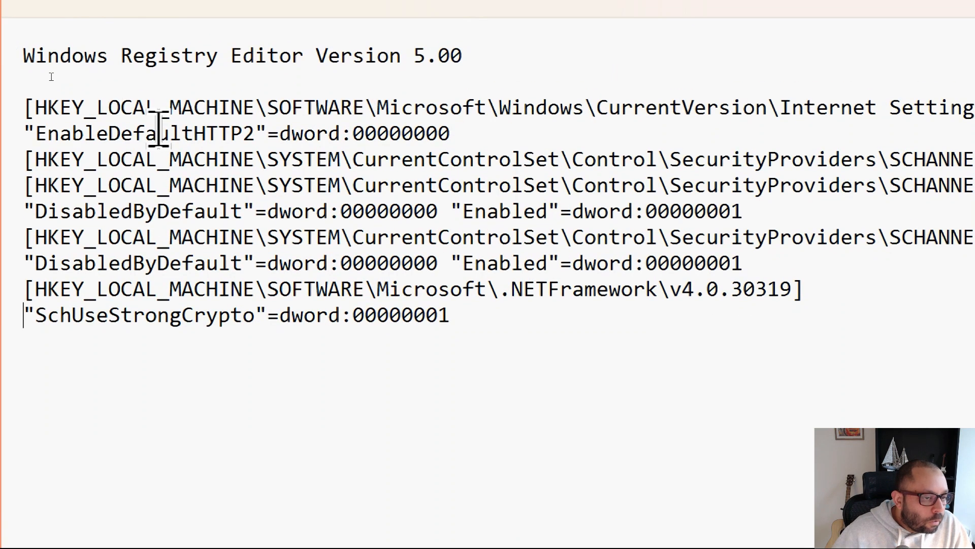
left_click(155, 133)
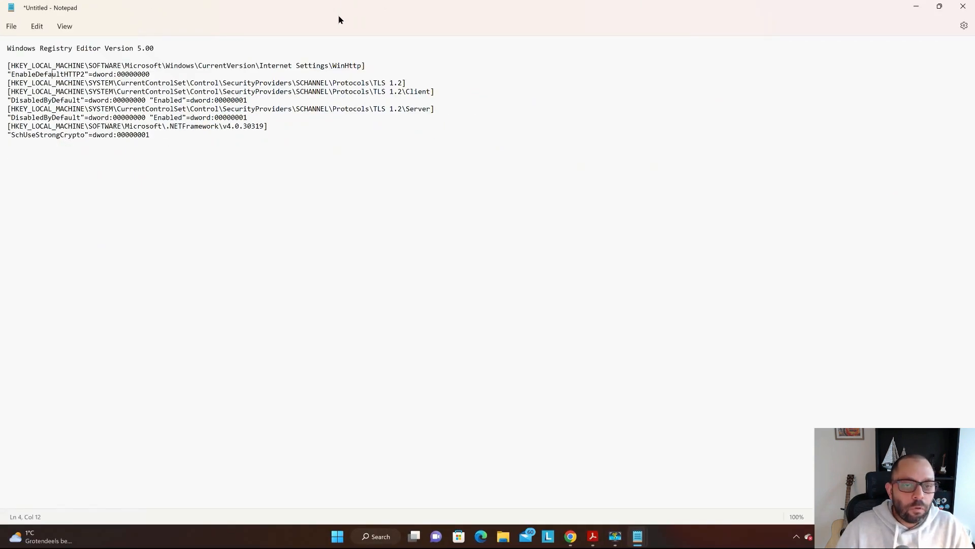
left_click_drag(339, 19, 717, 114)
key("ctrl+a")
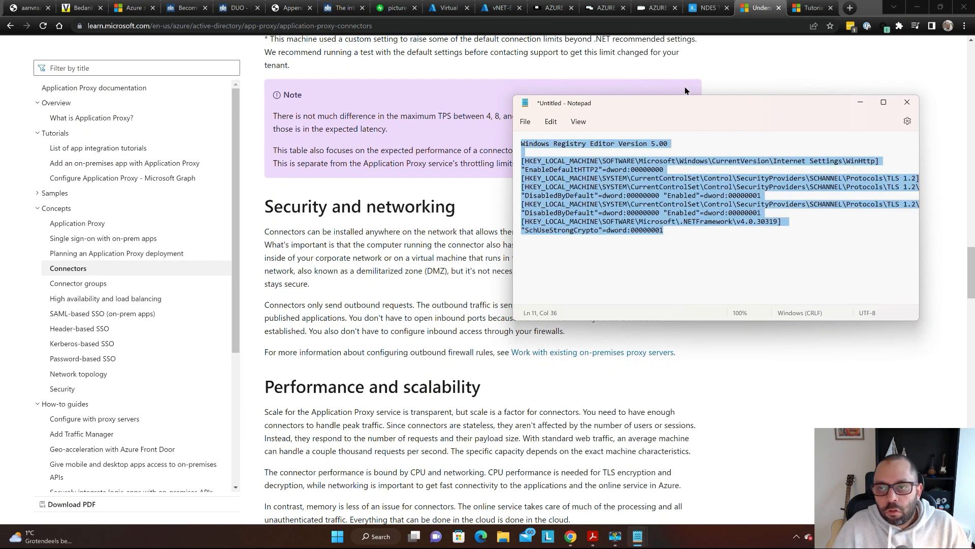
- Choose AZURE-ADPROXYCONN01 on the vNET-EUR1 Bastion page, enter the admin username and password, and connect
left_click(588, 13)
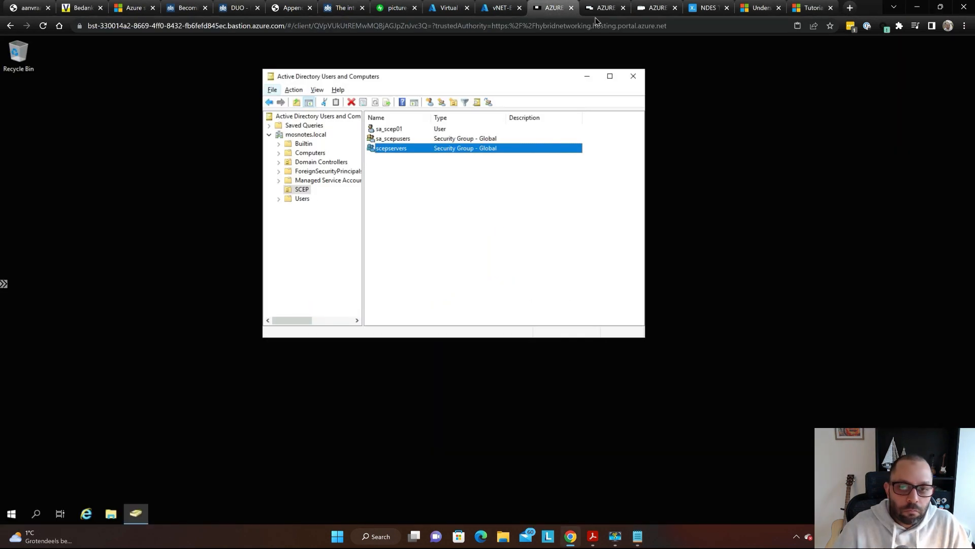
left_click(503, 8)
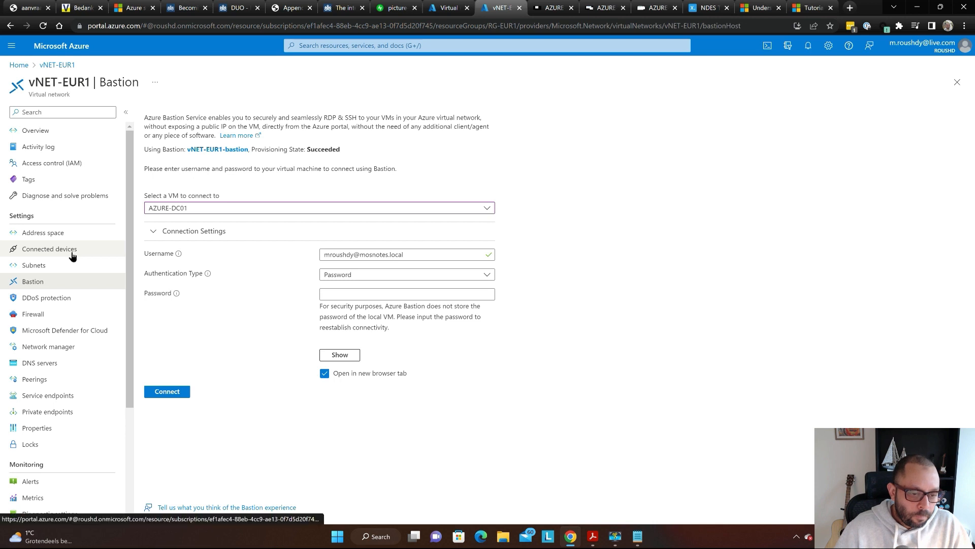
left_click(214, 210)
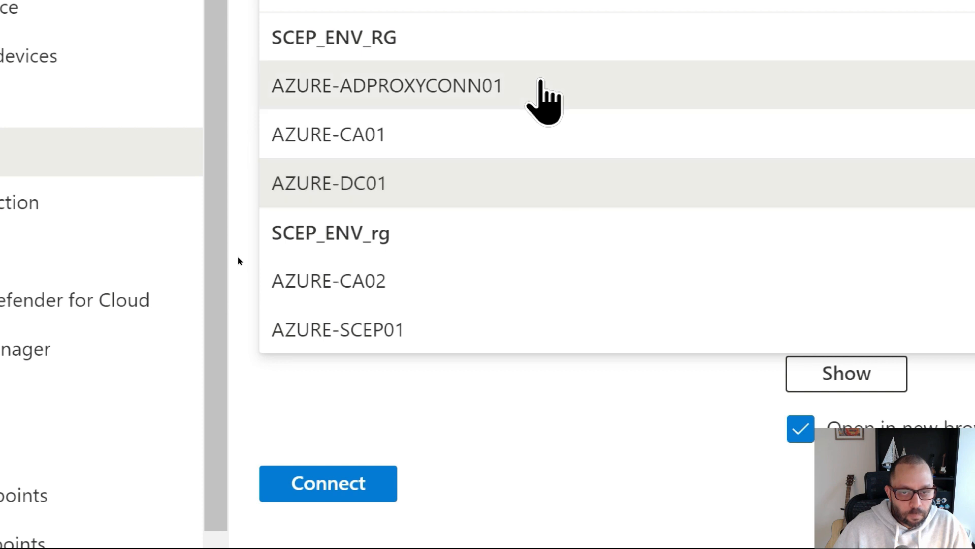
left_click(542, 147)
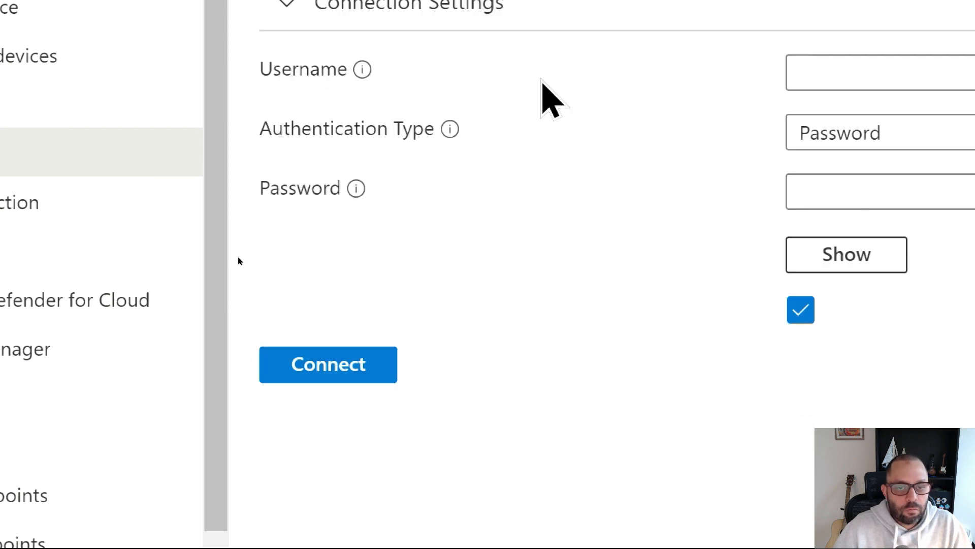
left_click(362, 256)
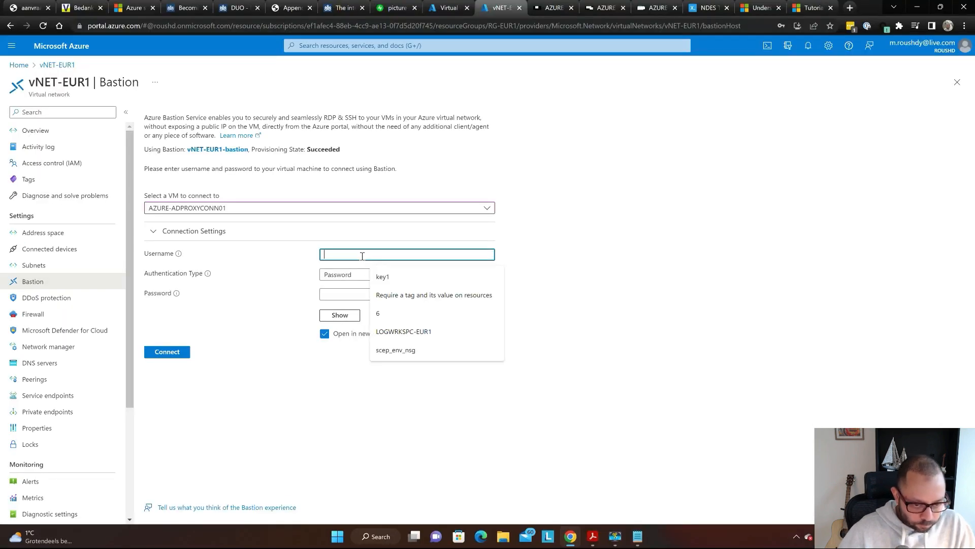
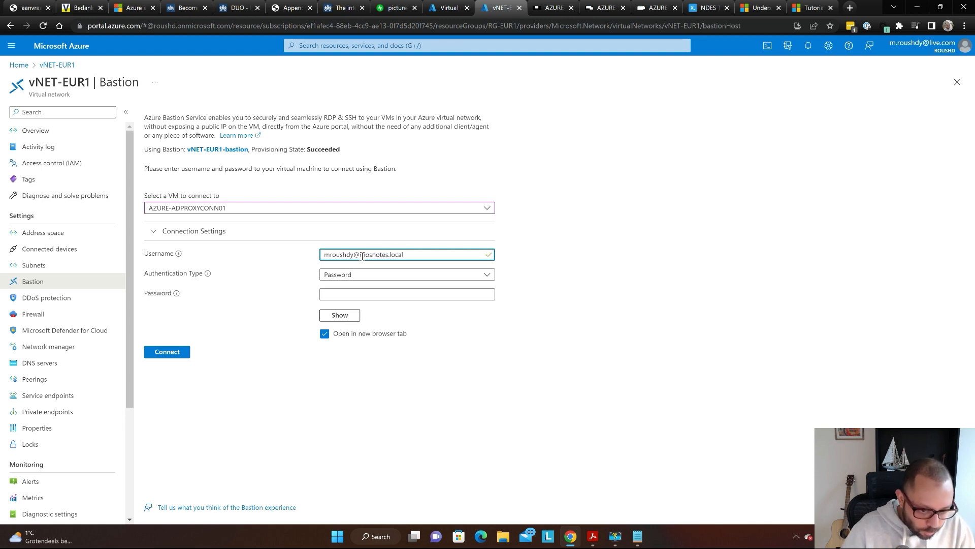
left_click(355, 291)
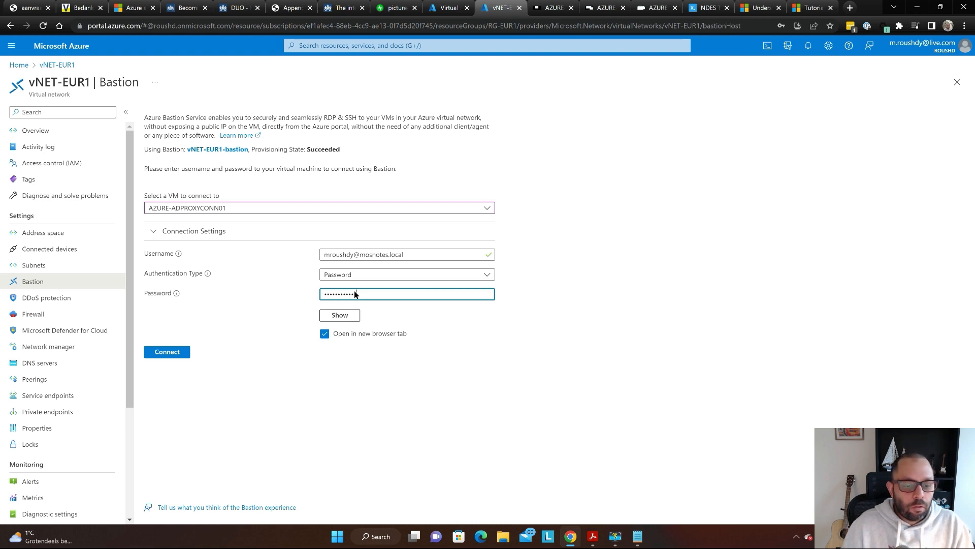
key("Return")
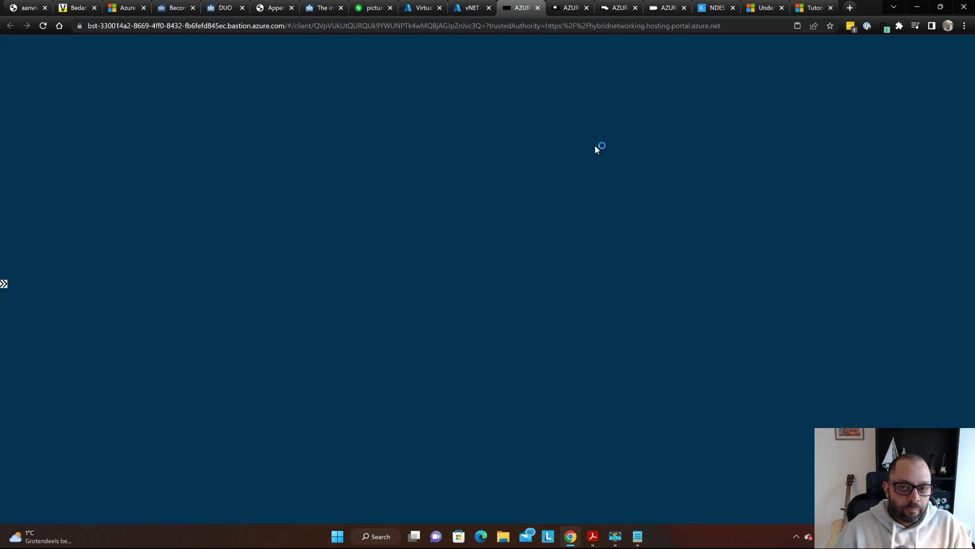
- Switch to the new AZURE-ADPROXYCONN01 session tab and close Server Manager once it loads
key("ctrl+Tab")
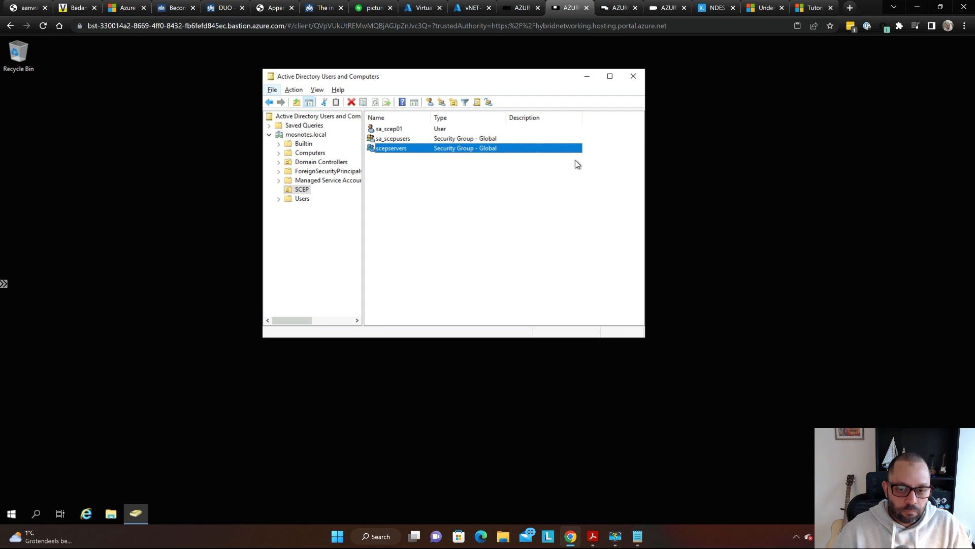
key("ctrl+shift+Tab")
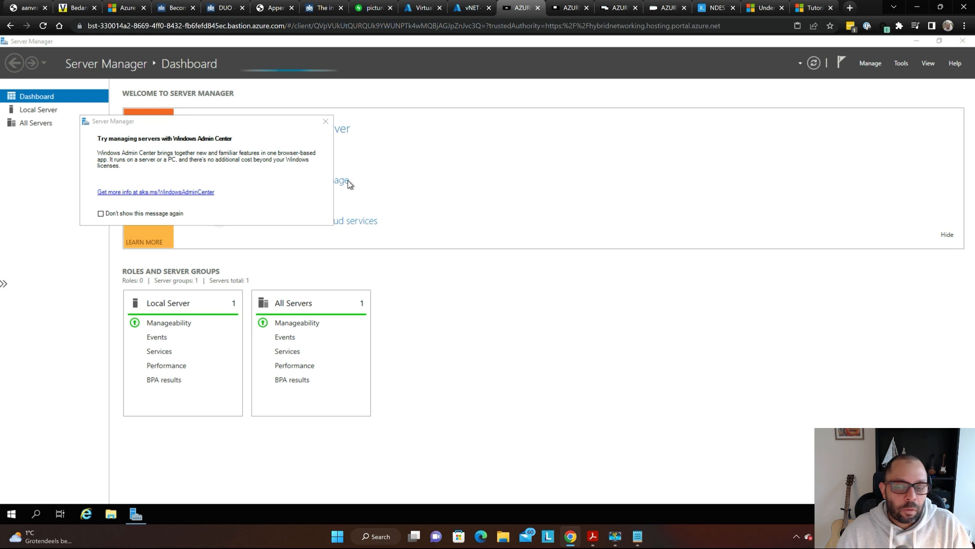
left_click(964, 41)
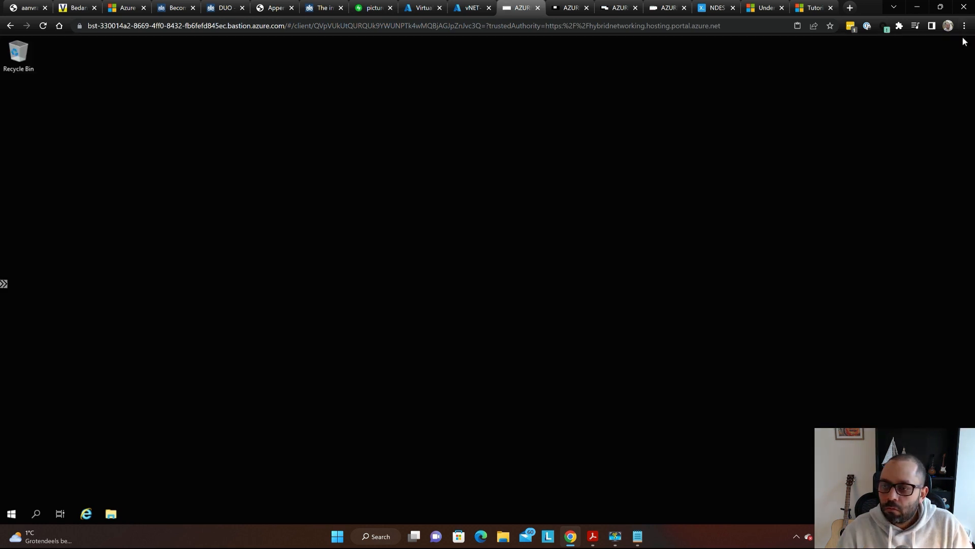
- Open Windows Defender Firewall through Control Panel, confirm private networks are Off, and close it
left_click(12, 515)
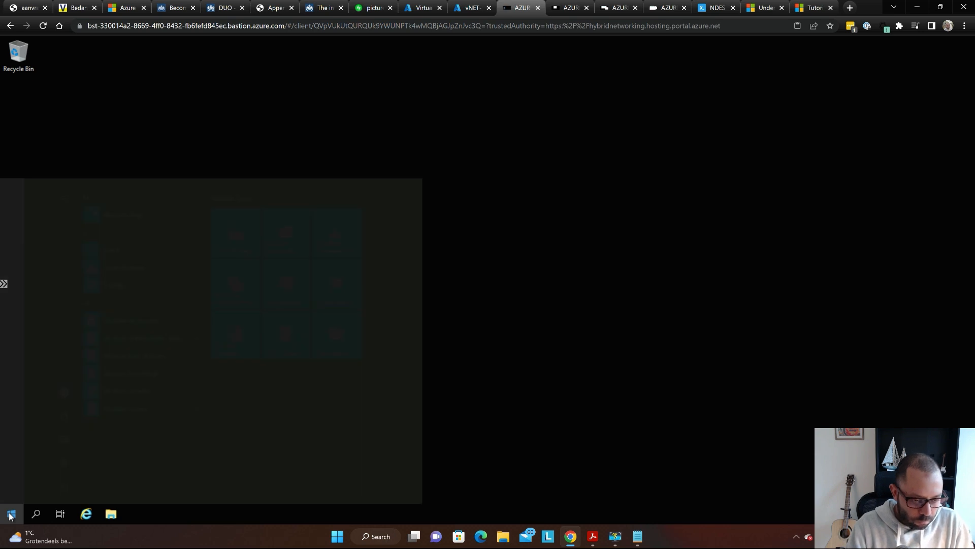
type("control")
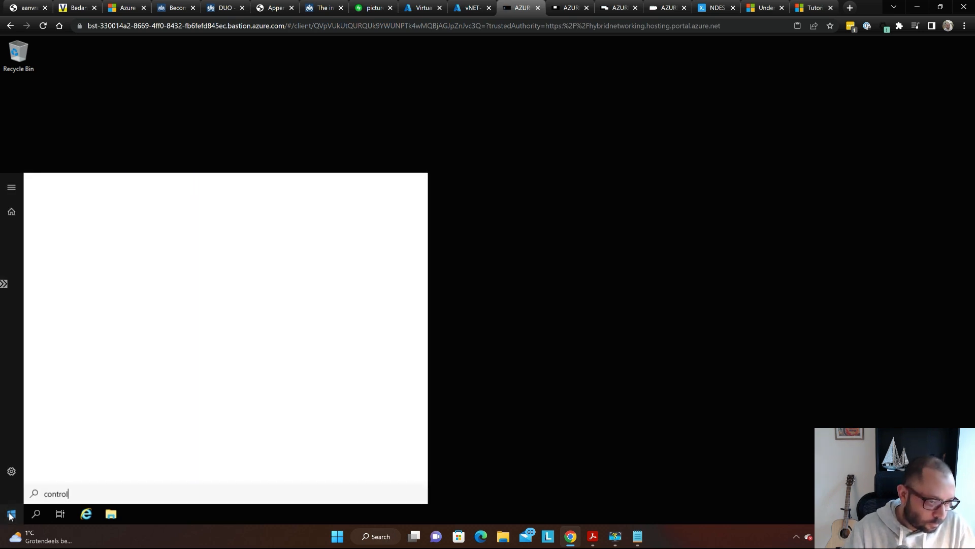
key("Return")
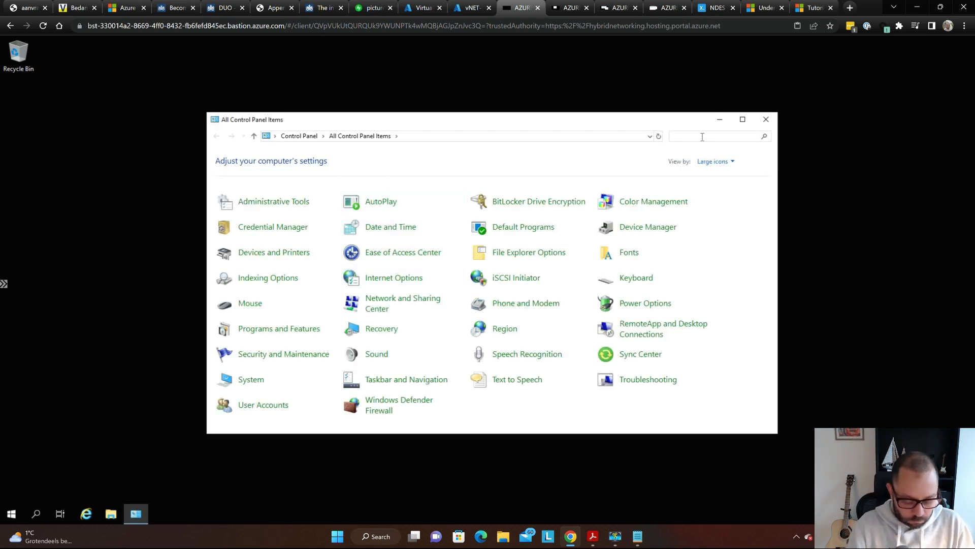
type("c")
key("BackSpace")
type("firewal")
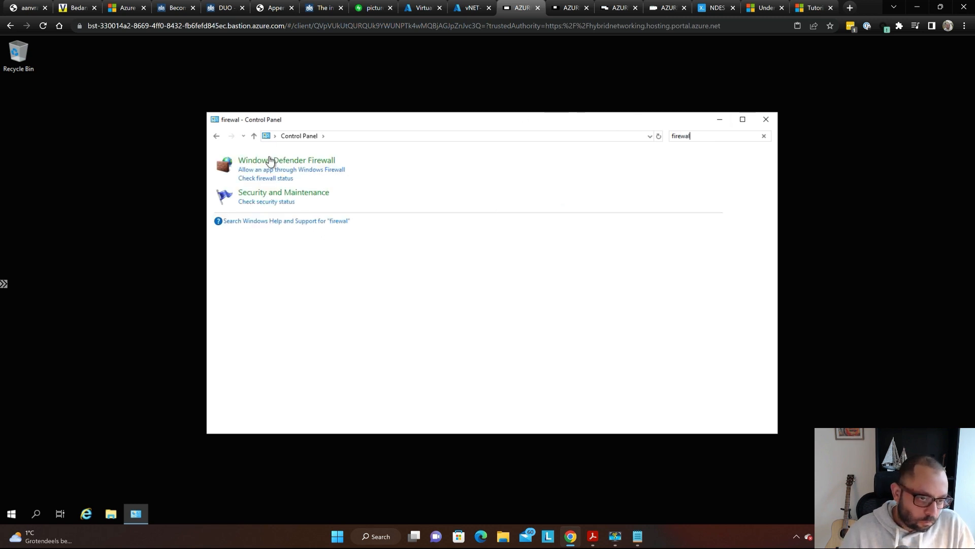
left_click(273, 161)
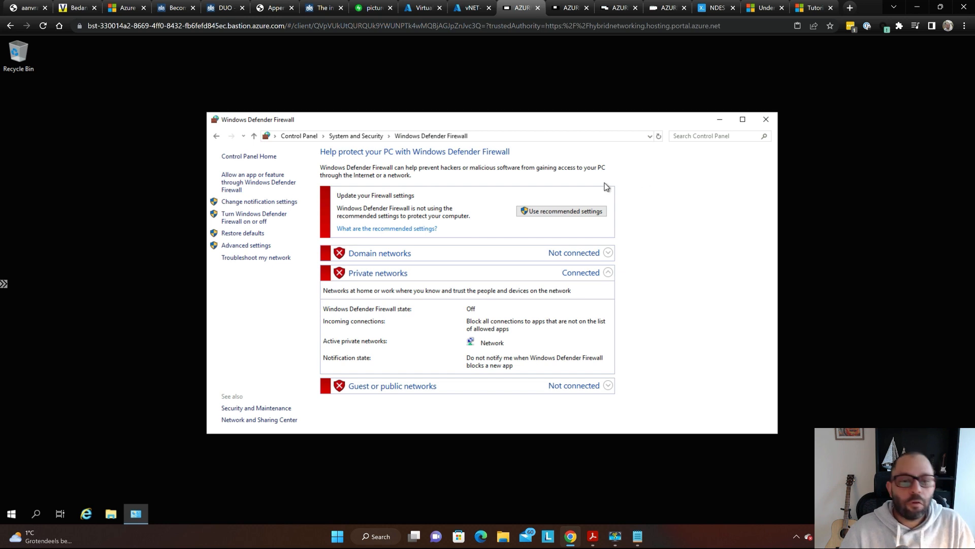
left_click(767, 120)
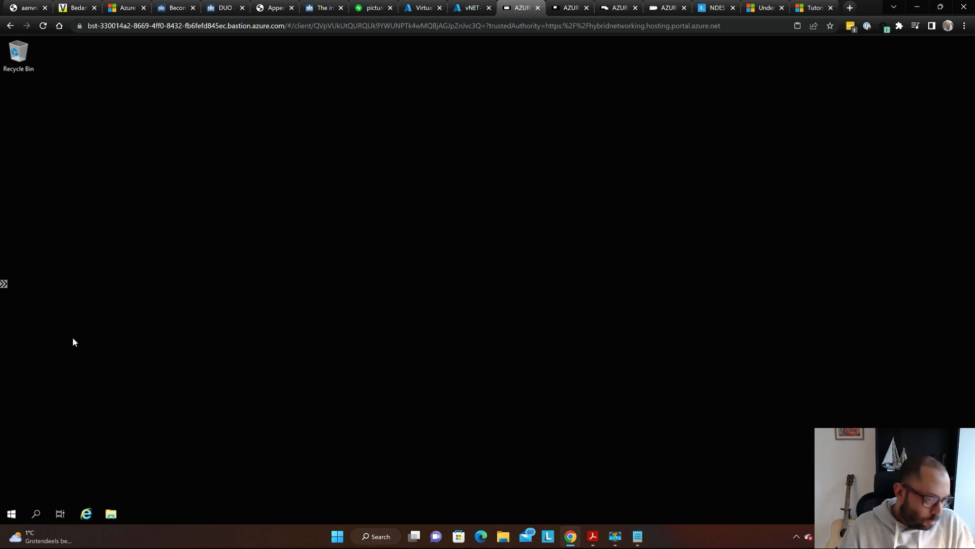
- Create a New Text Document on the remote desktop and open it for editing
right_click(173, 171)
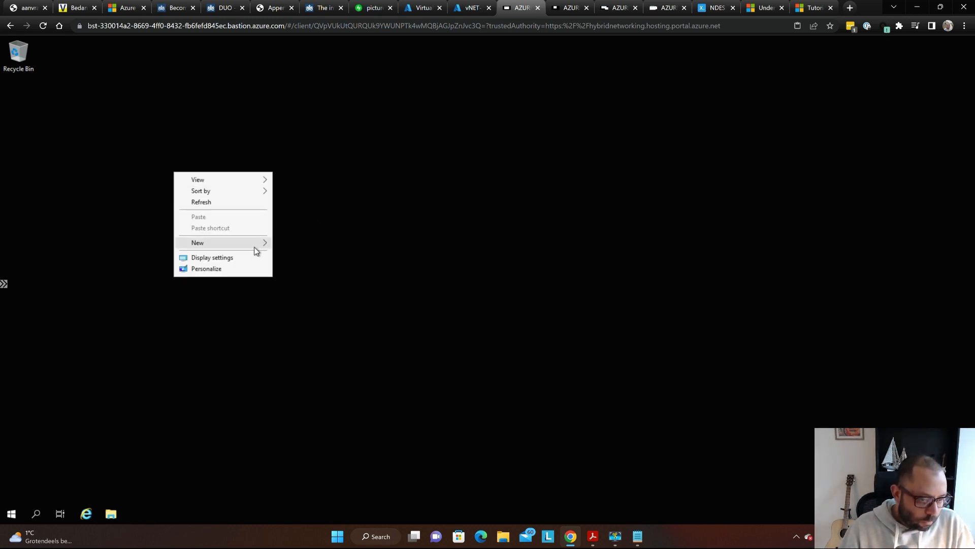
mouse_move(254, 249)
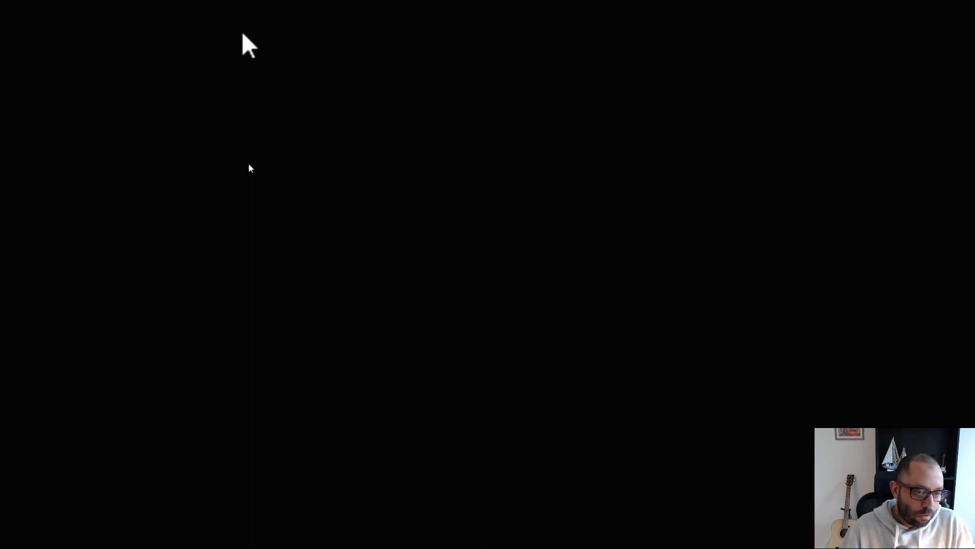
right_click(174, 175)
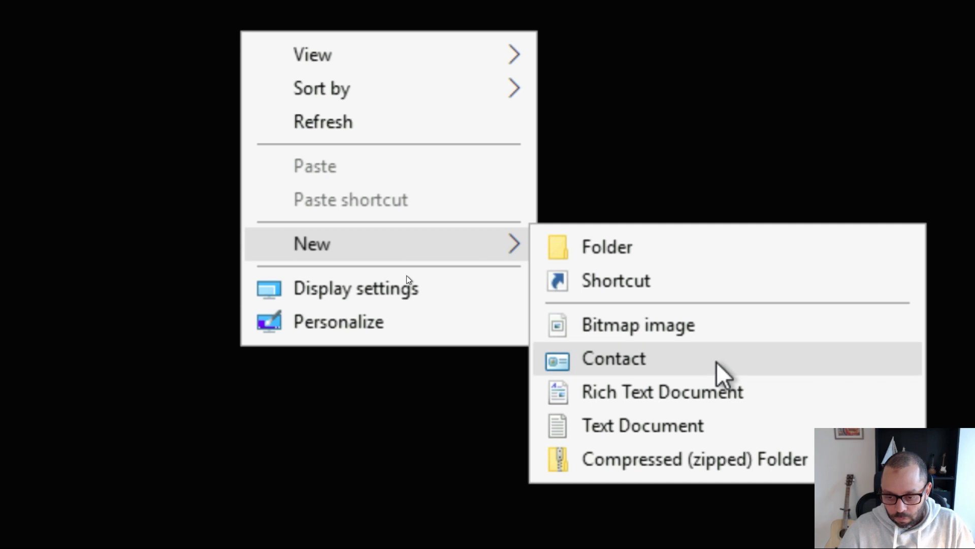
left_click(693, 453)
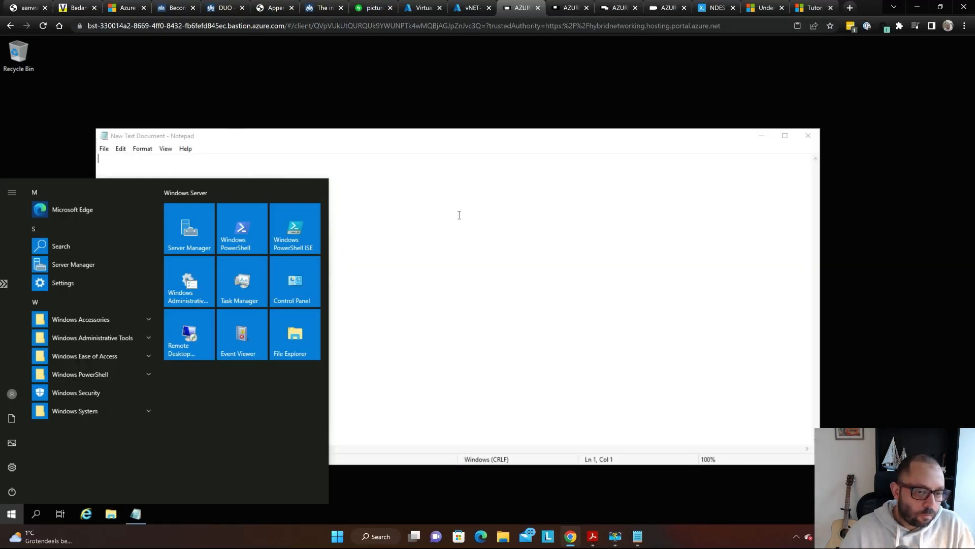
left_click(460, 215)
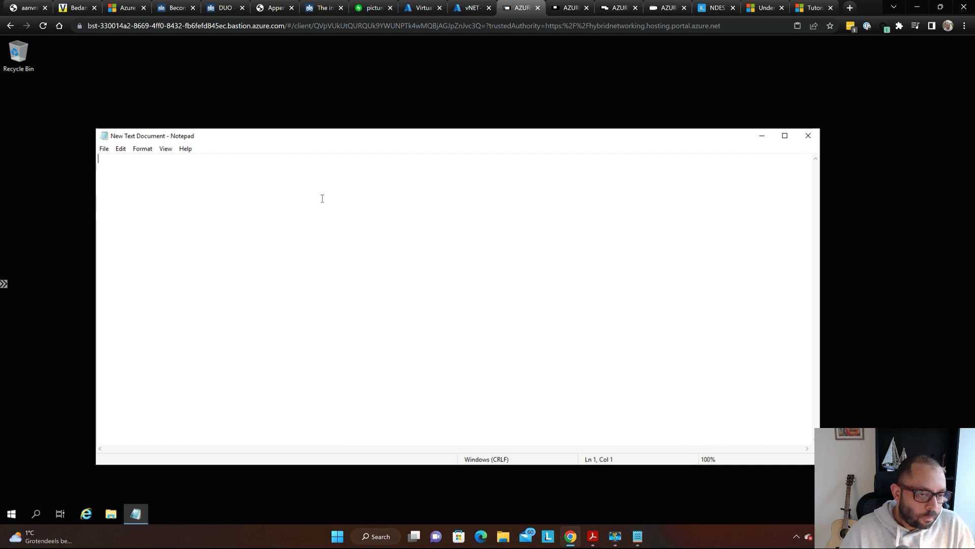
- Paste the TLS 1.2 registry text into the document and save it when closing Notepad
key("alt+Tab")
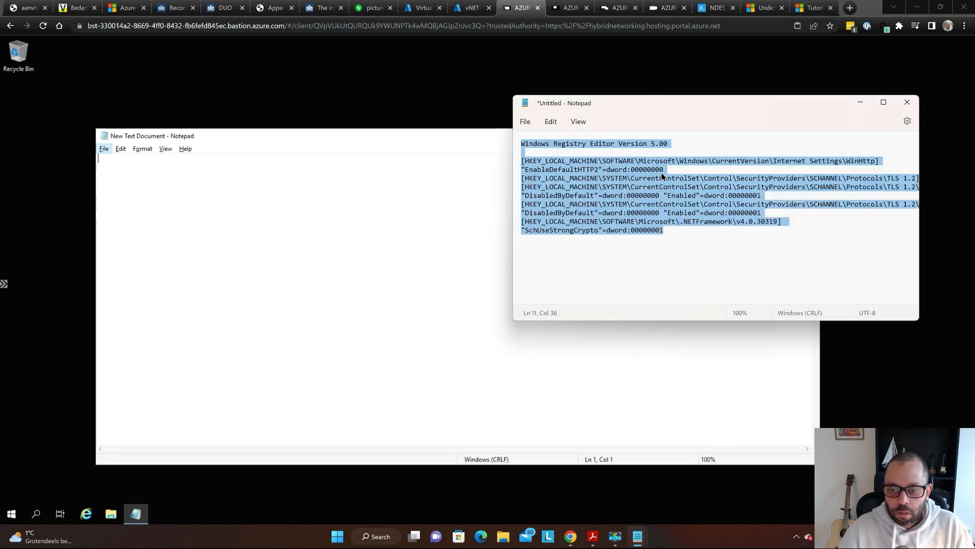
key("alt+Tab")
type("Windows Registry Editor Version 5.00  [HKEY_LOCAL_MACHINE\\SOFTWARE\\Microsoft\\Windows\\CurrentVersion\\Internet Settings\\WinHttp] \"EnableDefaultHTTP2\"=dword:00000000 [HKEY_LOCAL_MACHINE\\SYSTEM\\CurrentControlSet\\Control\\SecurityProviders\\SCHANNEL\\Protocols\\TLS 1.2] [HKEY_LOCAL_MACHINE\\SYSTEM\\CurrentControlSet\\Control\\SecurityProviders\\SCHANNEL\\Protocols\\TLS 1.2\\Client] \"DisabledByDefault\"=dword:00000000 \"Enabled\"=dword:00000001 [HKEY_LOCAL_MACHINE\\SYSTEM\\CurrentControlSet\\Control\\SecurityProviders\\SCHANNEL\\Protocols\\TLS 1.2\\Server] \"DisabledByDefault\"=dword:00000000 \"Enabled\"=dword:00000001 [HKEY_LOCAL_MACHINE\\SOFTWARE\\Microsoft\\.NETFramework\\v4.0.30319] \"SchUseStrongCrypto\"=dword:00000001")
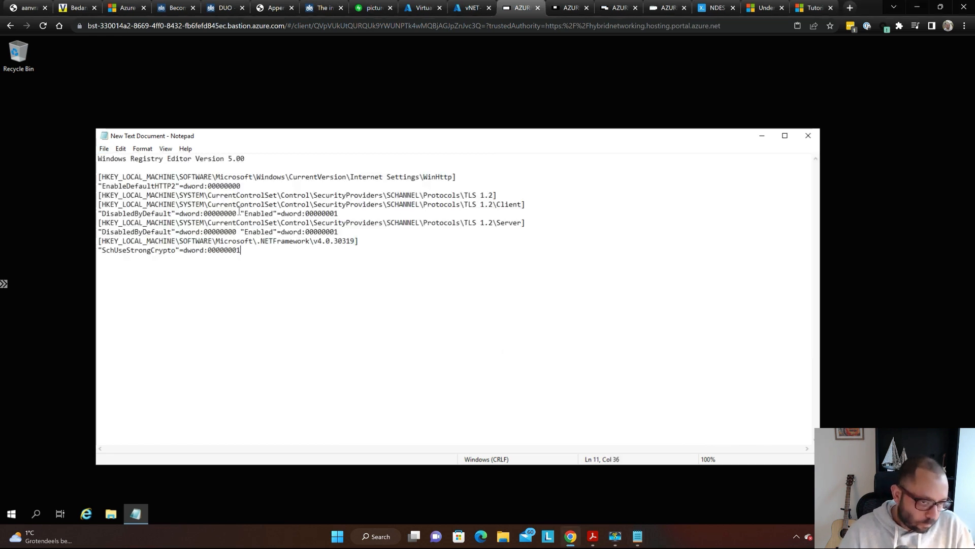
left_click(815, 136)
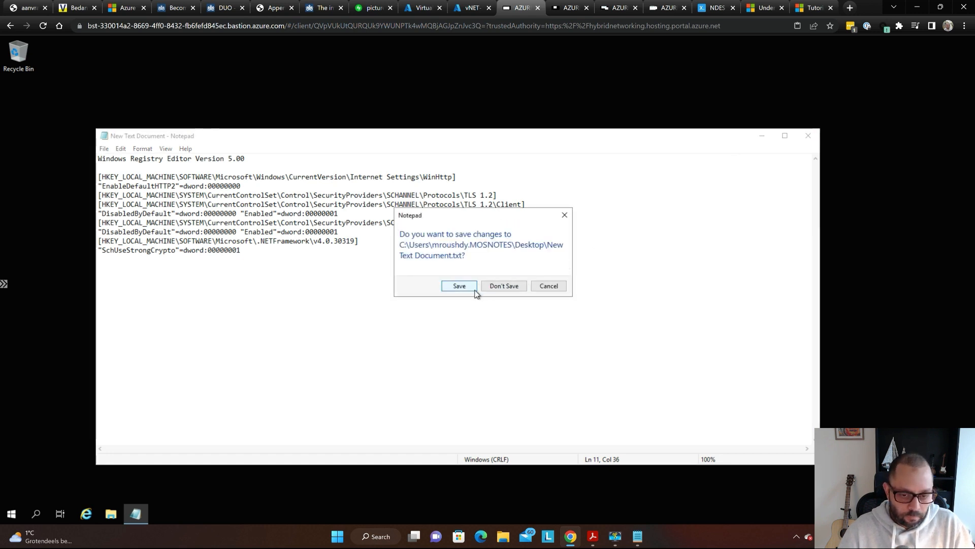
key("super+plus")
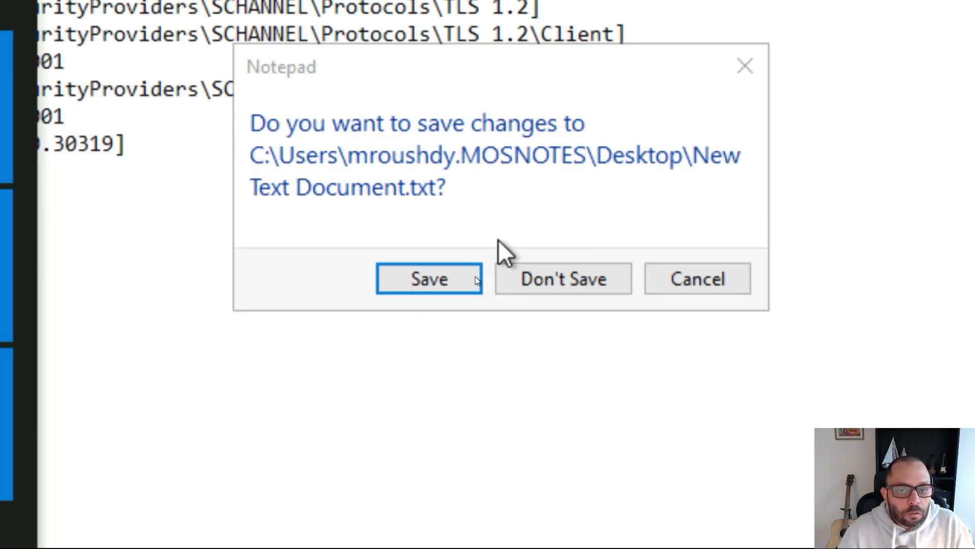
left_click(424, 282)
key("super+Escape")
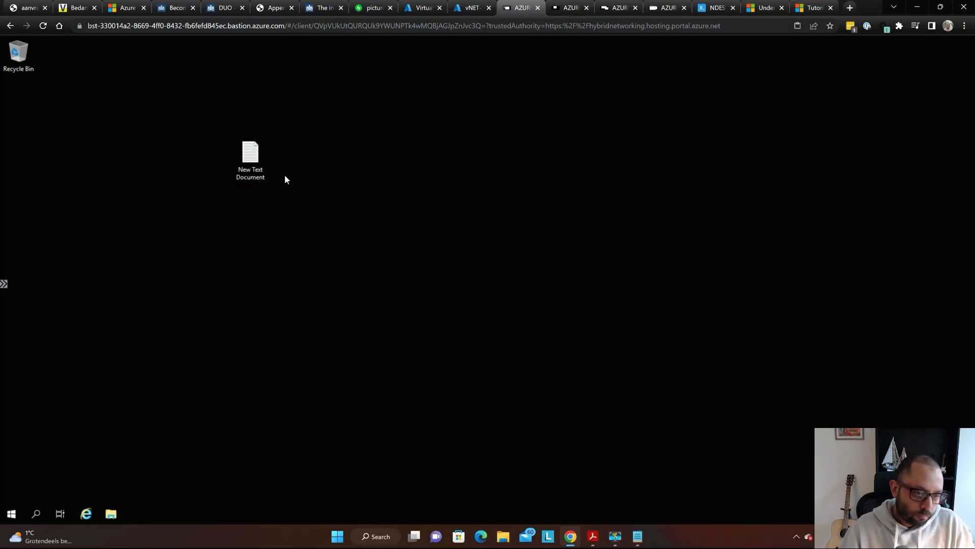
- Reopen New Text Document to verify the registry text, then close it and the stray Control Panel
double_click(251, 161)
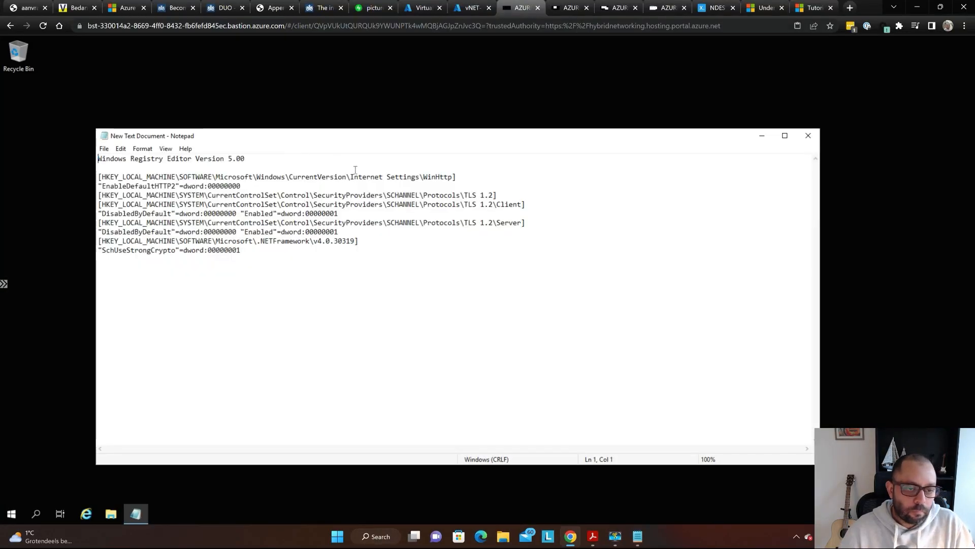
left_click(808, 136)
left_click(10, 515)
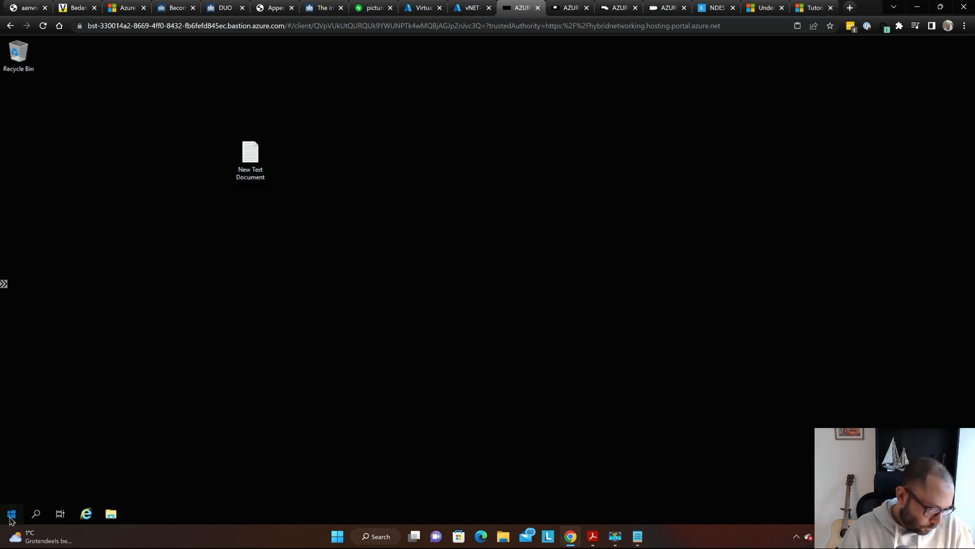
type("c")
key("Return")
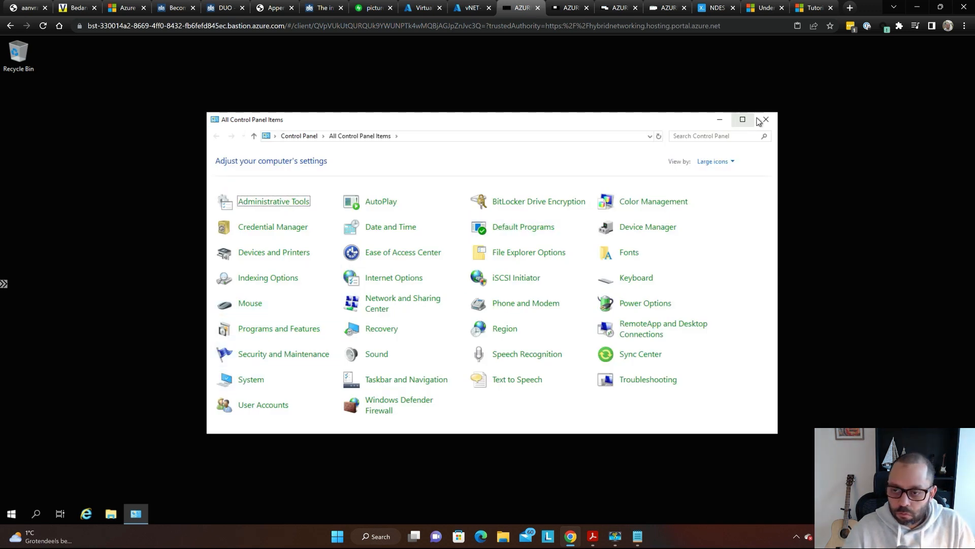
left_click(763, 122)
mouse_move(25, 530)
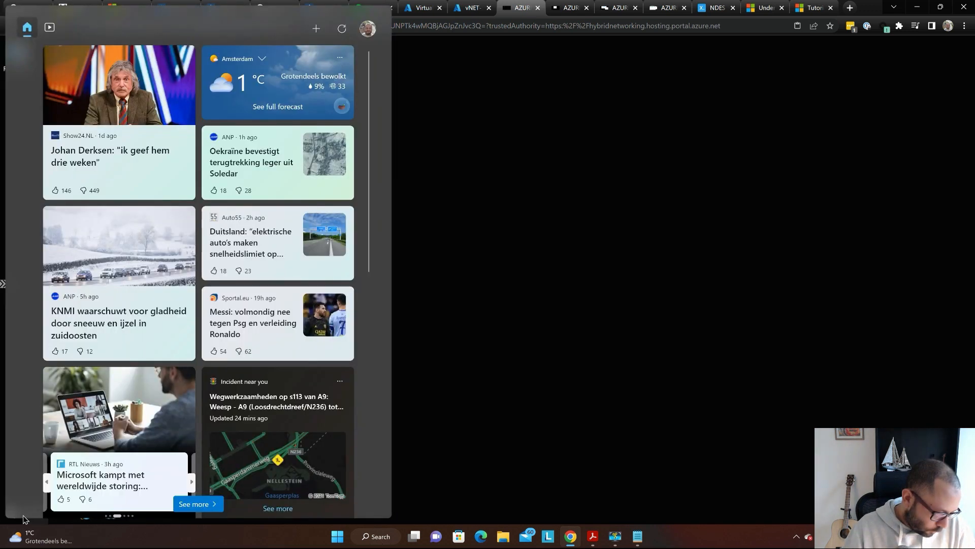
left_click(418, 404)
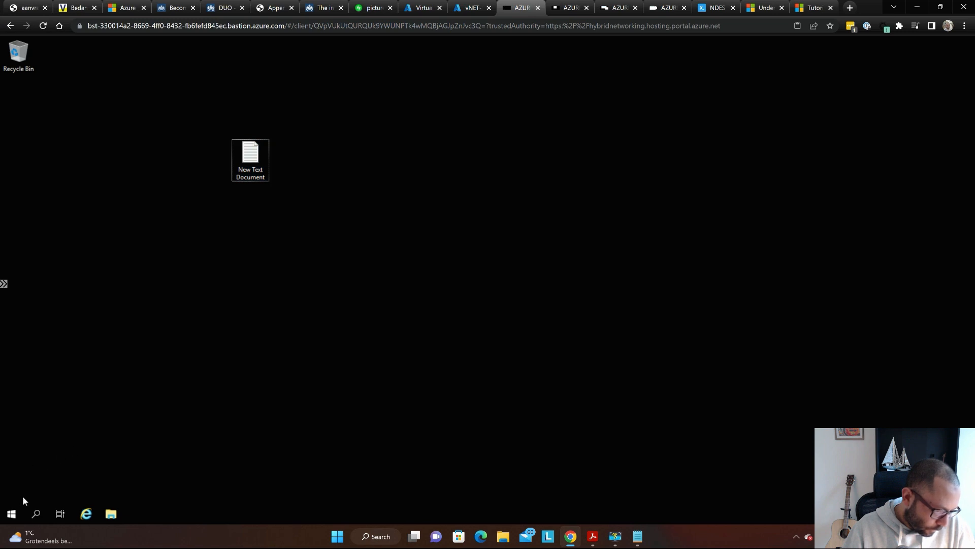
- Search for c: and open the Windows (C:) drive in File Explorer
left_click(14, 515)
type("c")
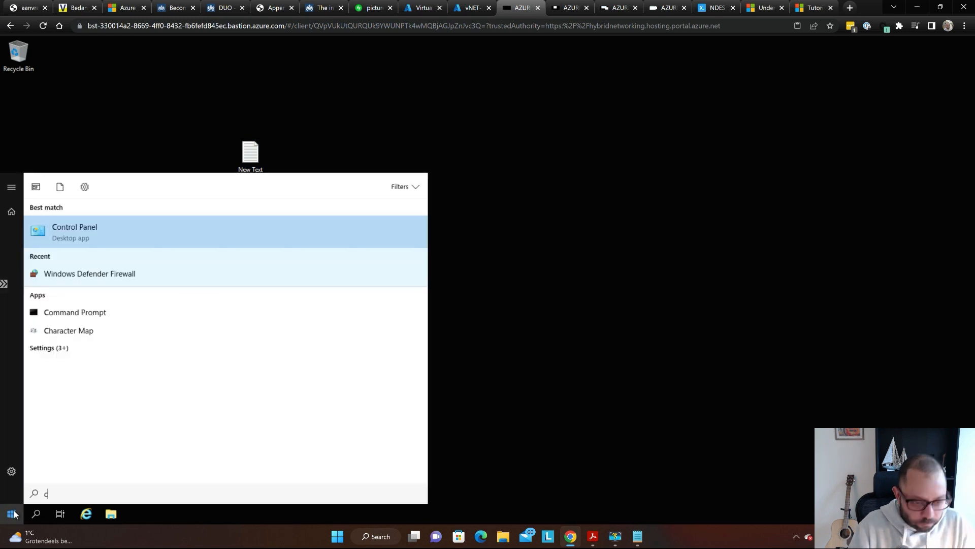
key("Down")
key("Down")
key("Down")
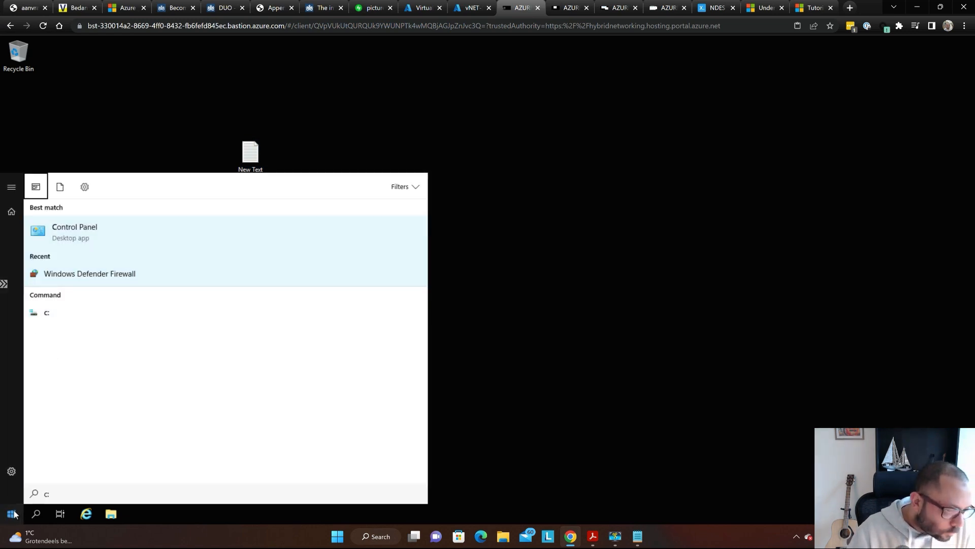
key("Down")
key("Return")
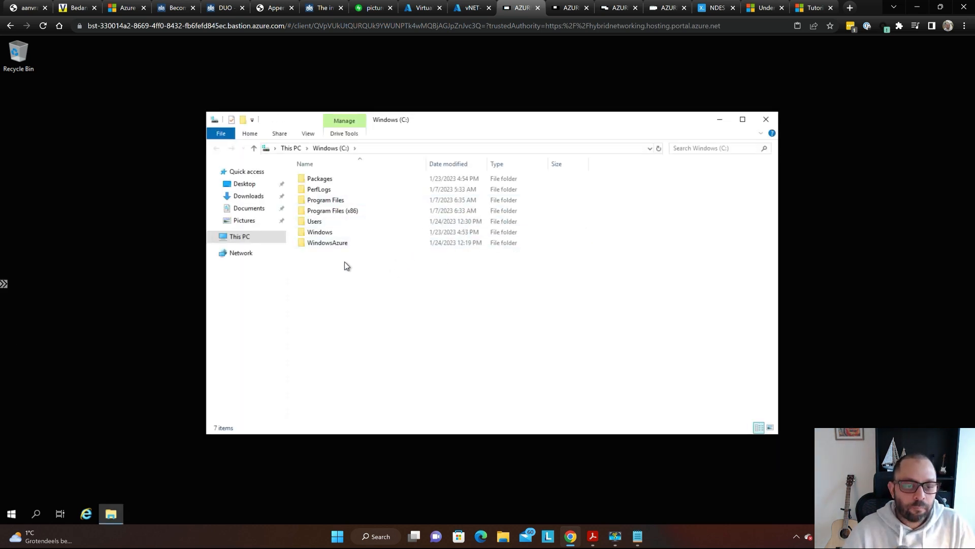
- Turn off 'Hide extensions for known file types' in Folder Options so extensions show
key("super")
key("super+plus")
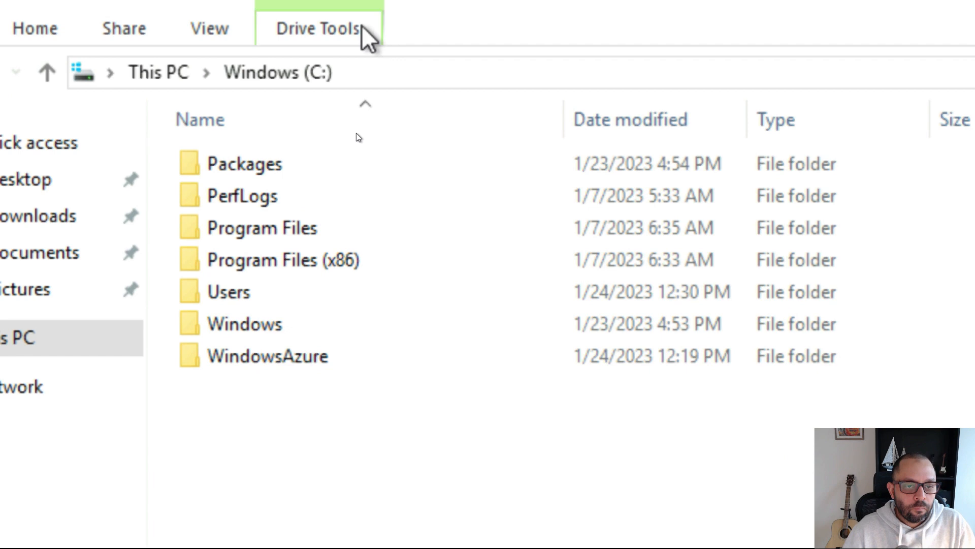
left_click(356, 133)
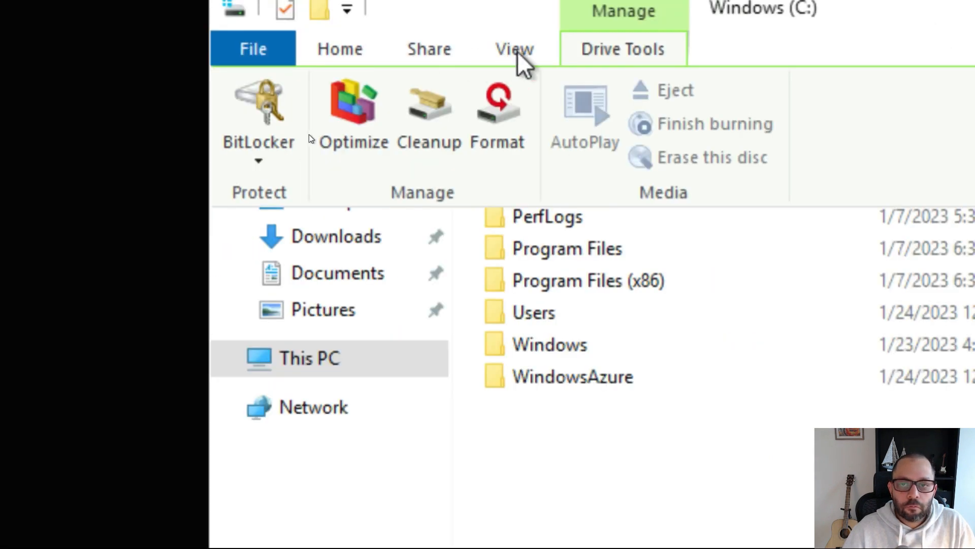
left_click(517, 51)
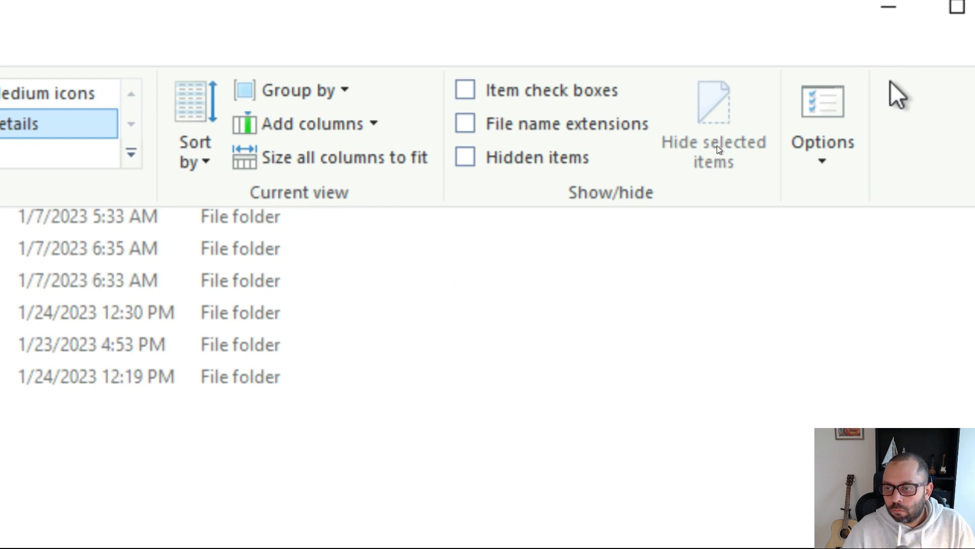
left_click(822, 125)
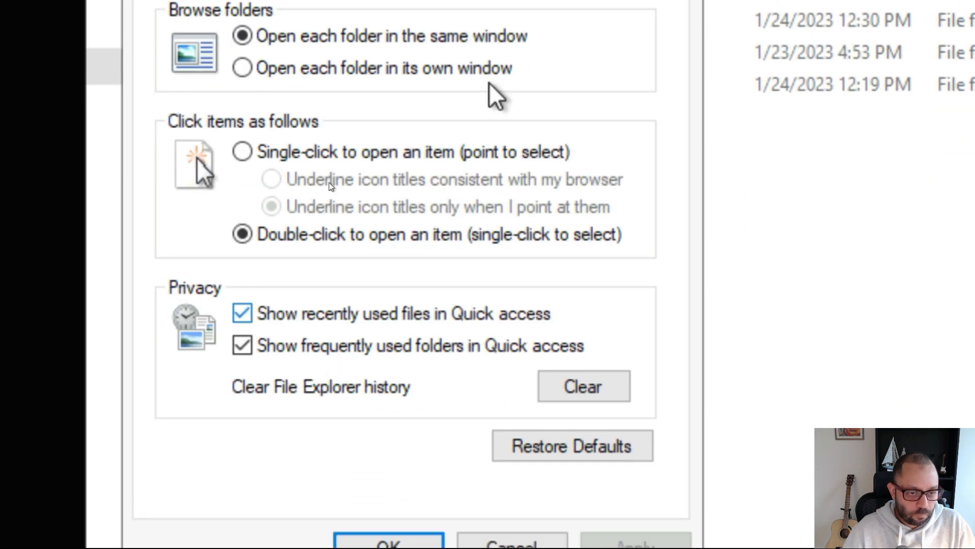
left_click(259, 122)
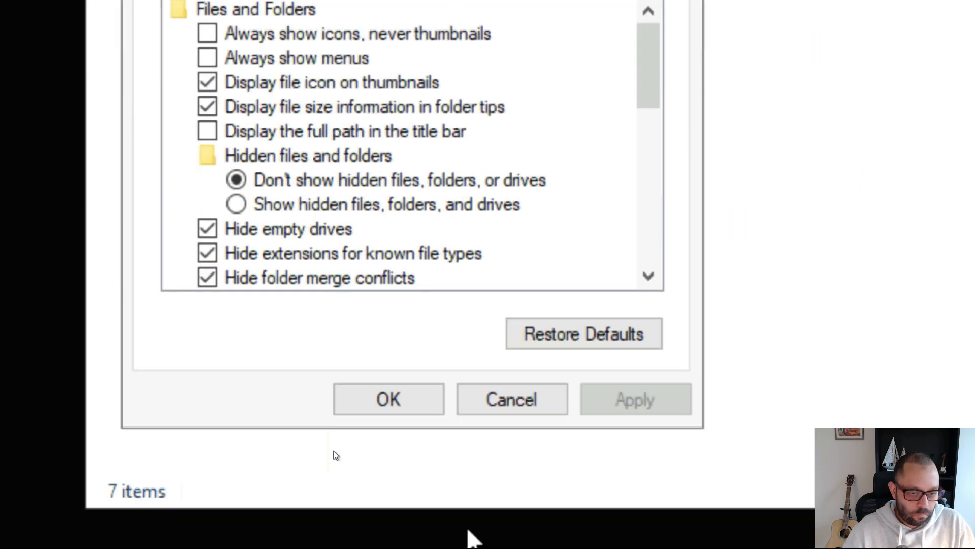
scroll(407, 508, "down", 4)
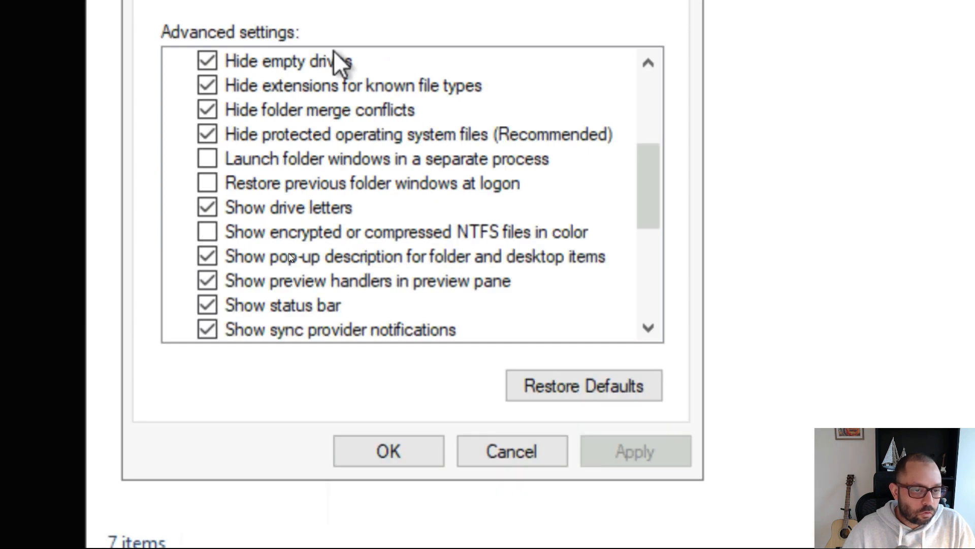
scroll(316, 317, "up", 3)
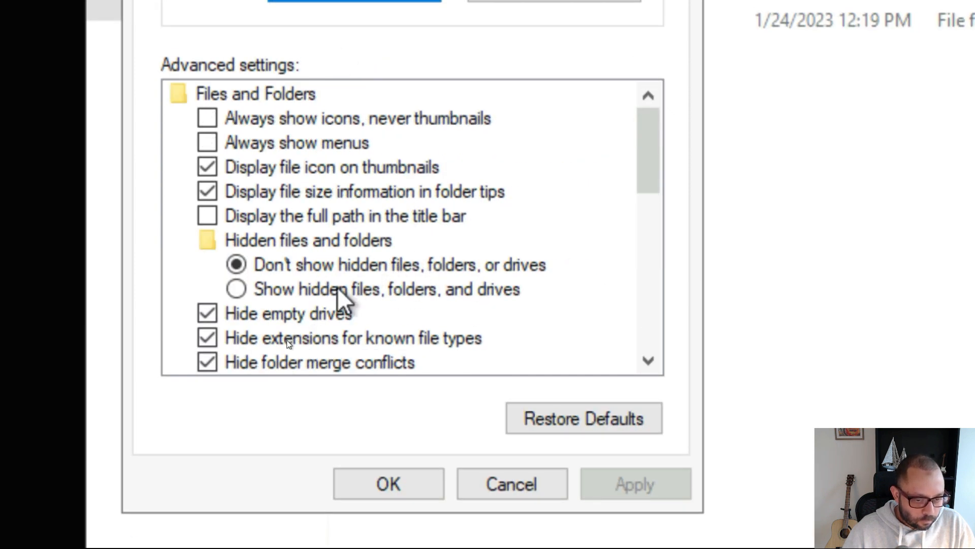
left_click(318, 343)
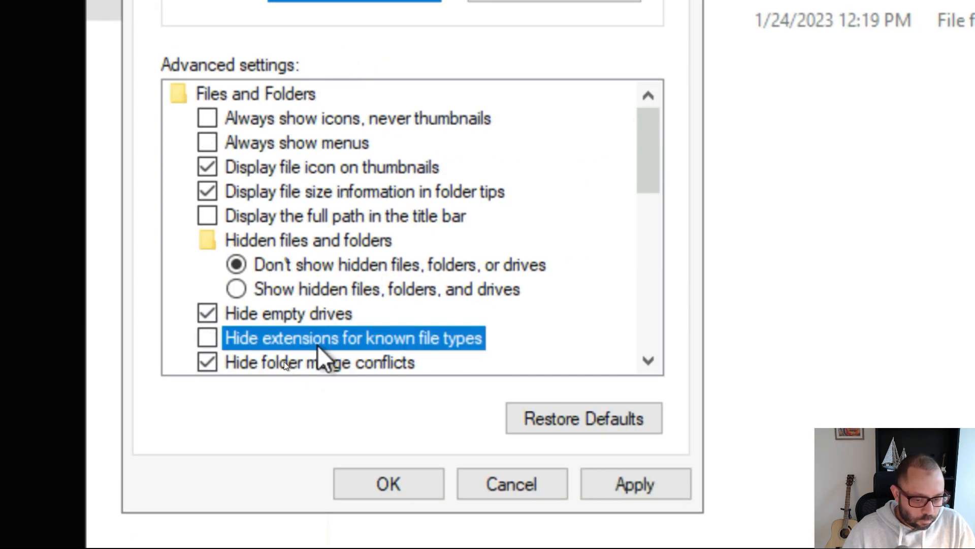
left_click(381, 488)
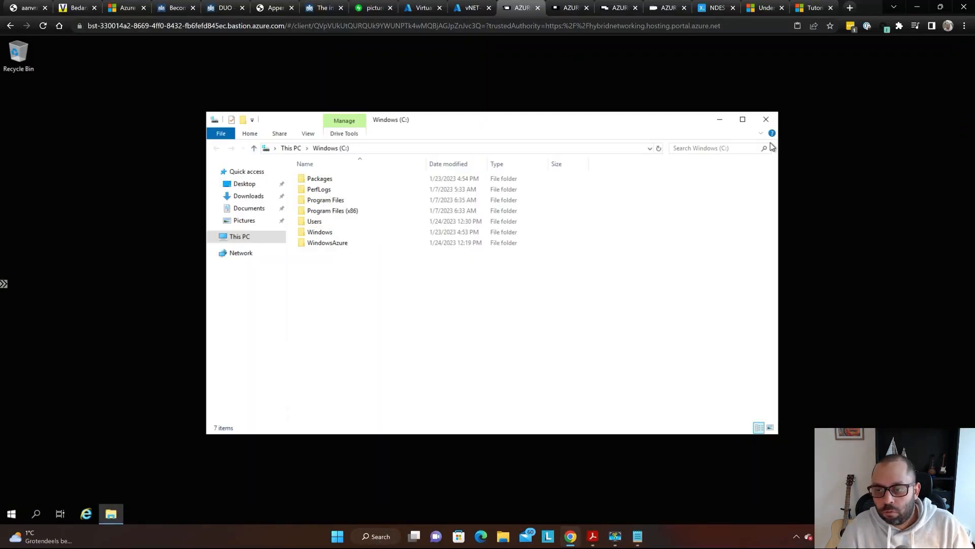
left_click(766, 120)
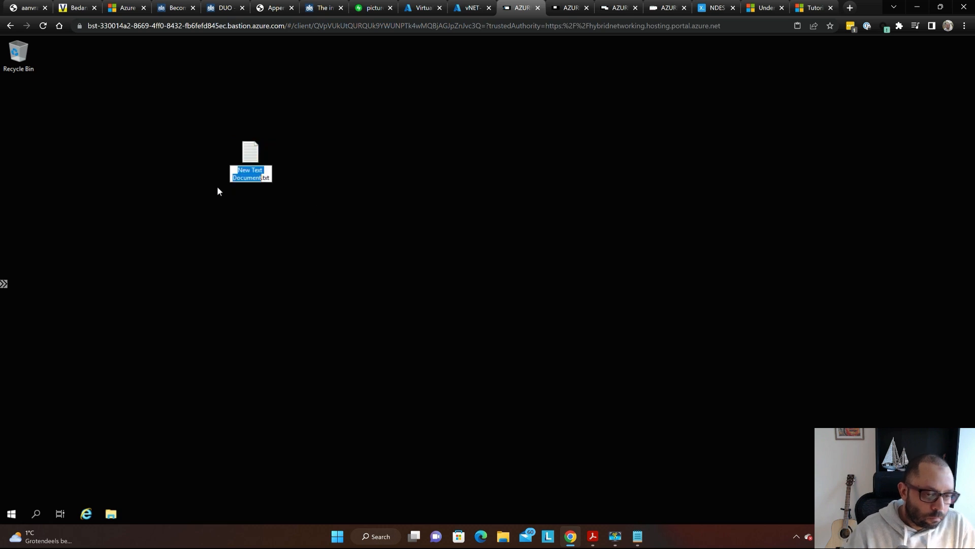
- Rename New Text Document.txt to New Text Document.reg and accept the extension-change warning
key("End")
key("BackSpace")
key("BackSpace")
key("BackSpace")
type("reg")
key("Return")
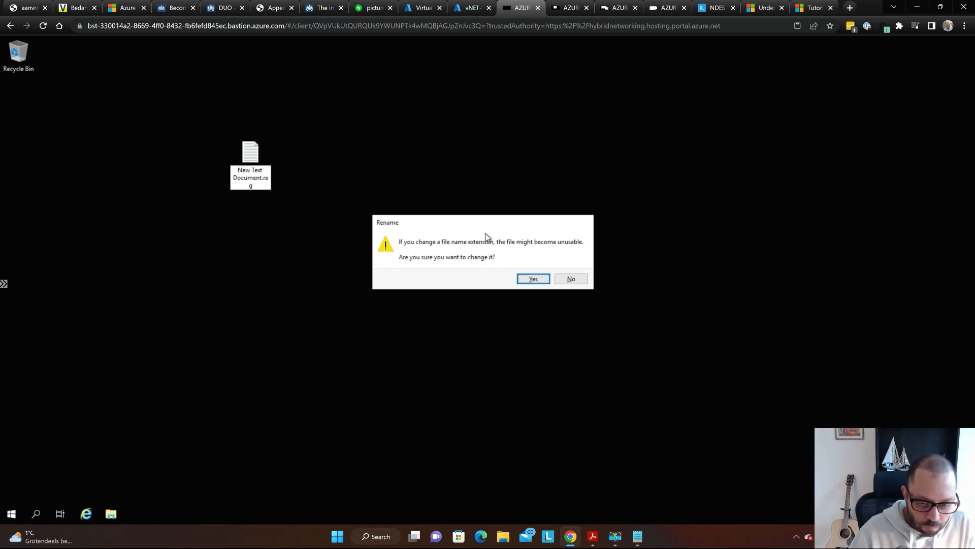
left_click(533, 277)
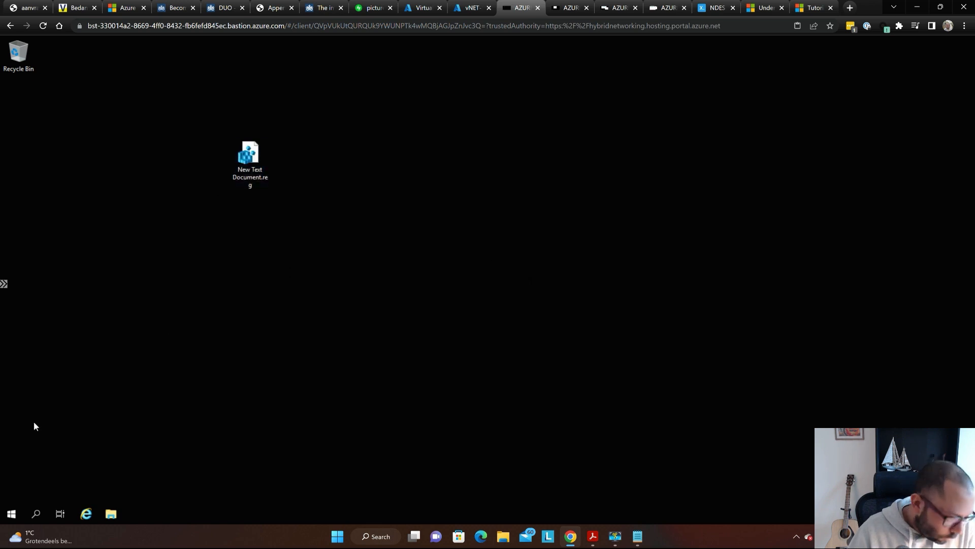
- Launch Registry Editor with regedit and move it aside to uncover the .reg file
left_click(11, 513)
type("re")
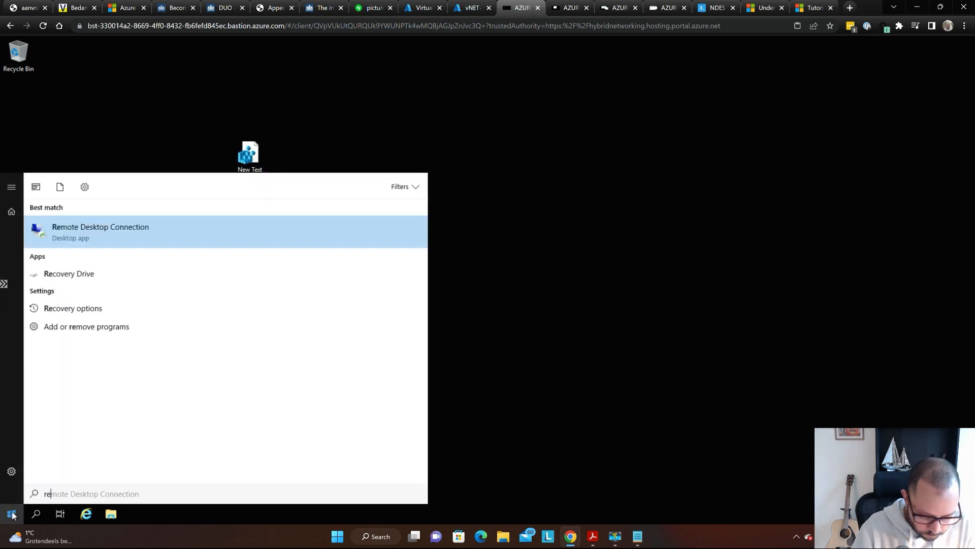
type("gedit")
key("Return")
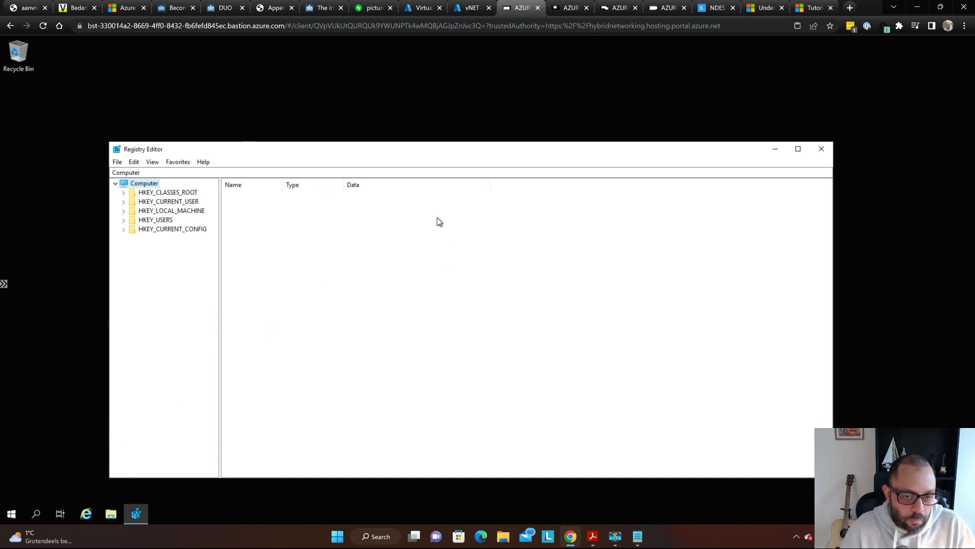
left_click_drag(438, 149, 637, 94)
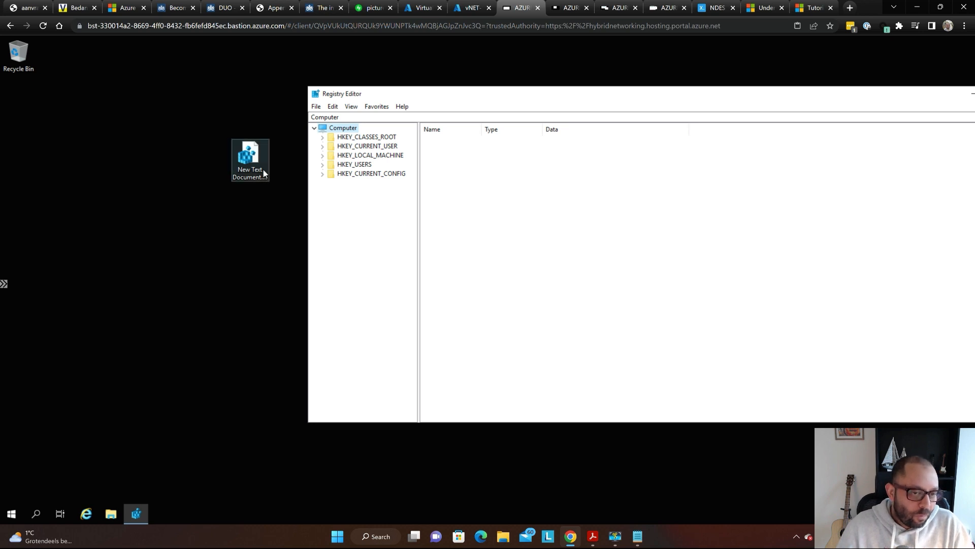
- Merge New Text Document.reg into the registry, approving the warning and dismissing the success message
double_click(250, 161)
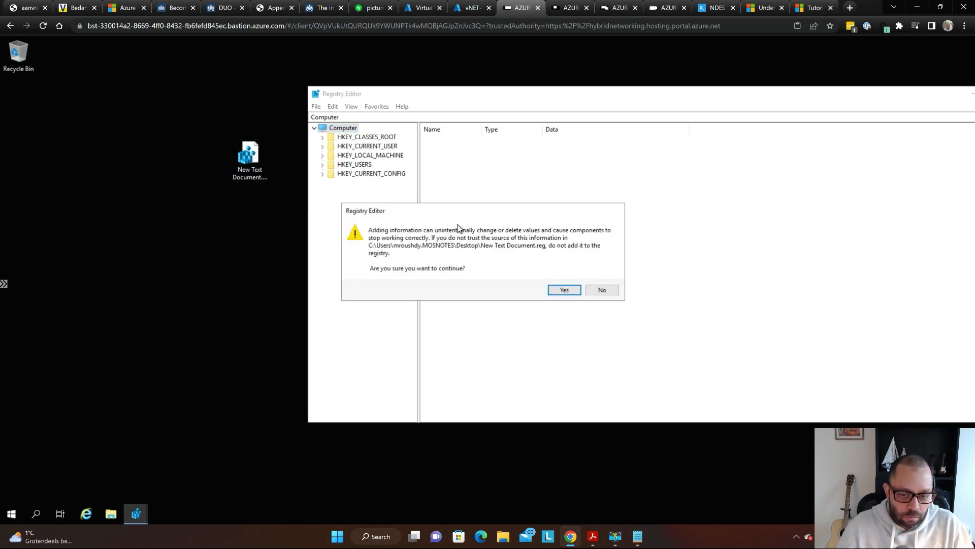
key("super+plus")
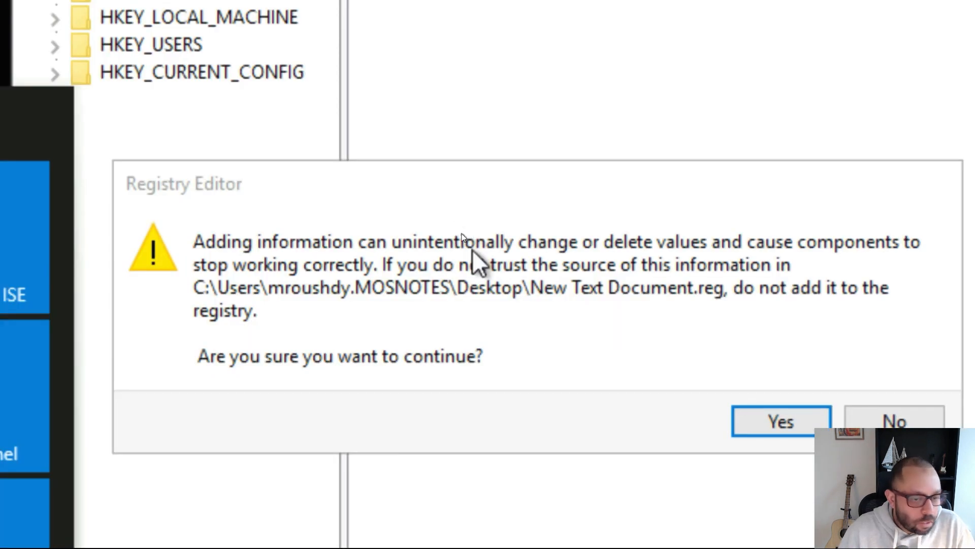
left_click(463, 229)
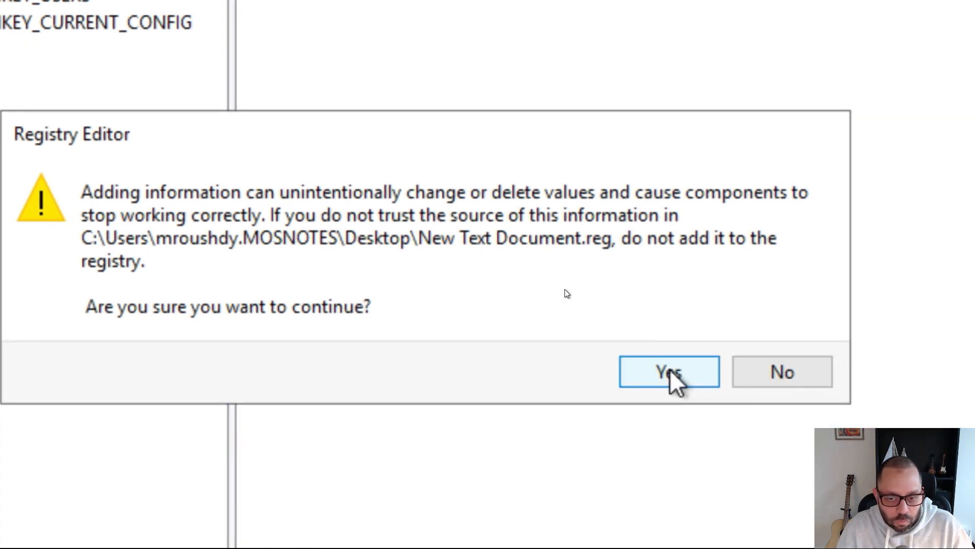
left_click(671, 372)
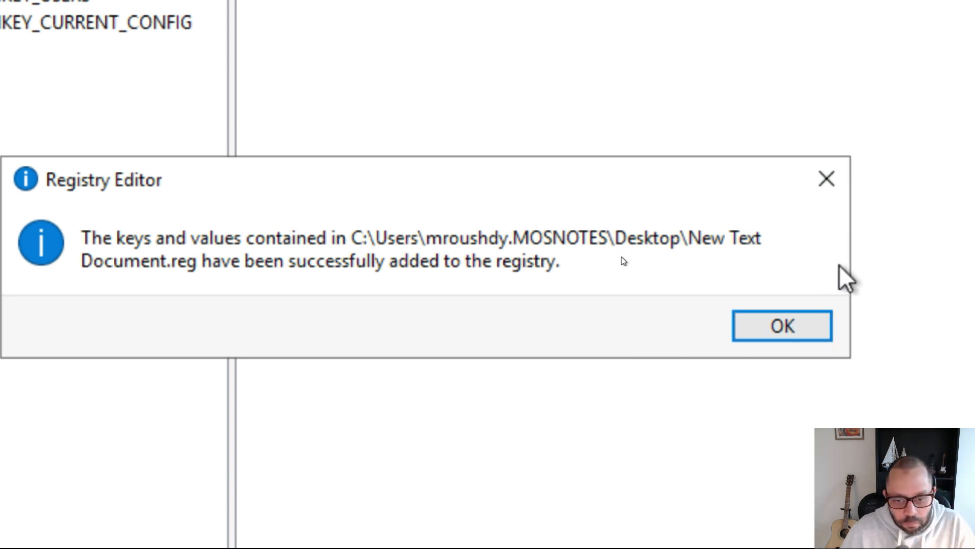
left_click(782, 338)
key("super+Escape")
key("Escape")
key("alt+Tab")
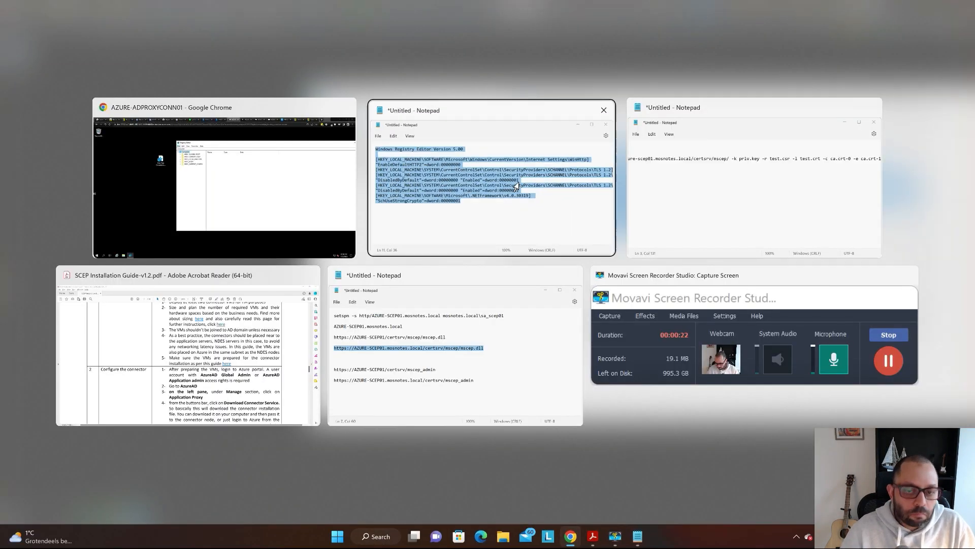
- Select and copy the WinHttp key path line from the Notepad registry script
left_click(529, 168)
left_click(681, 170)
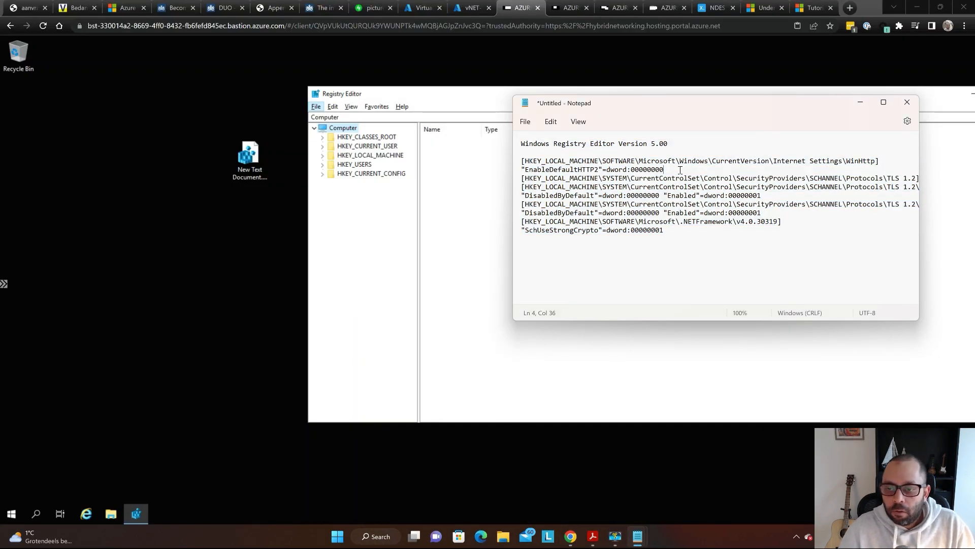
key("super+plus")
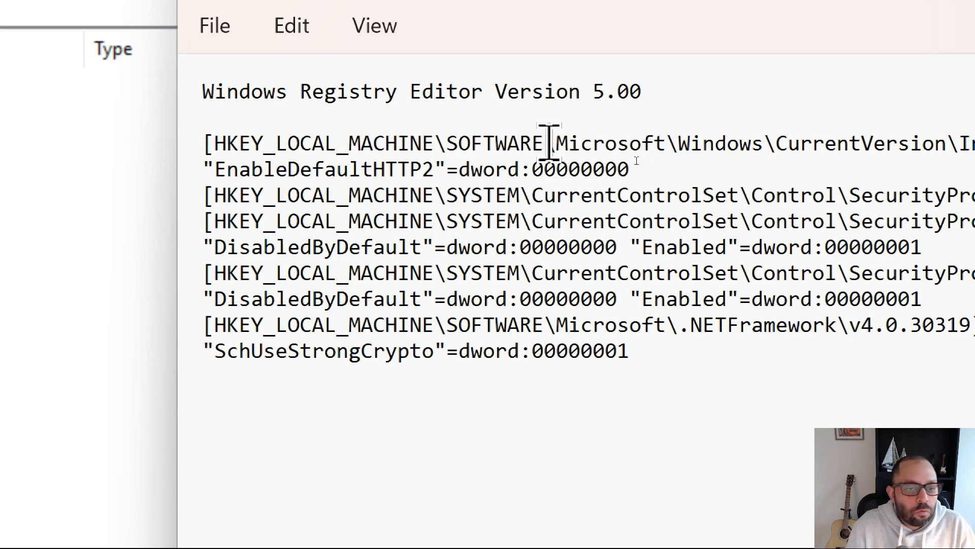
key("Home")
key("shift+End")
key("ctrl+c")
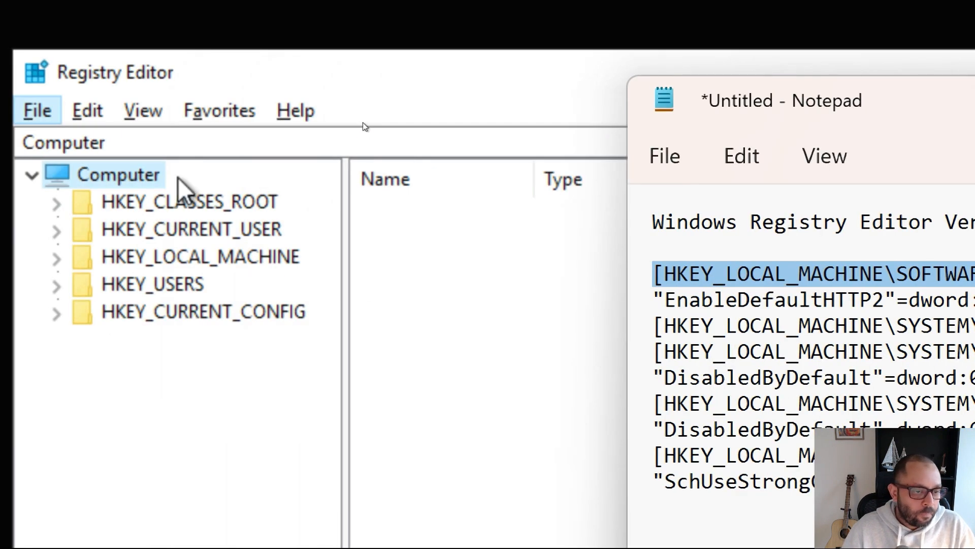
- Paste the WinHttp path into Registry Editor's address bar, strip the brackets, and go to the key
left_click(172, 143)
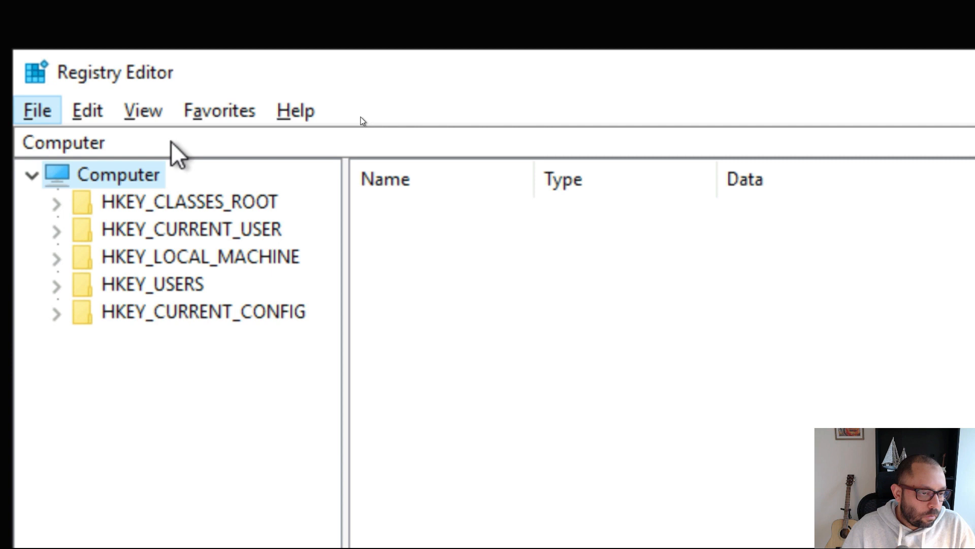
key("ctrl+a")
key("ctrl+v")
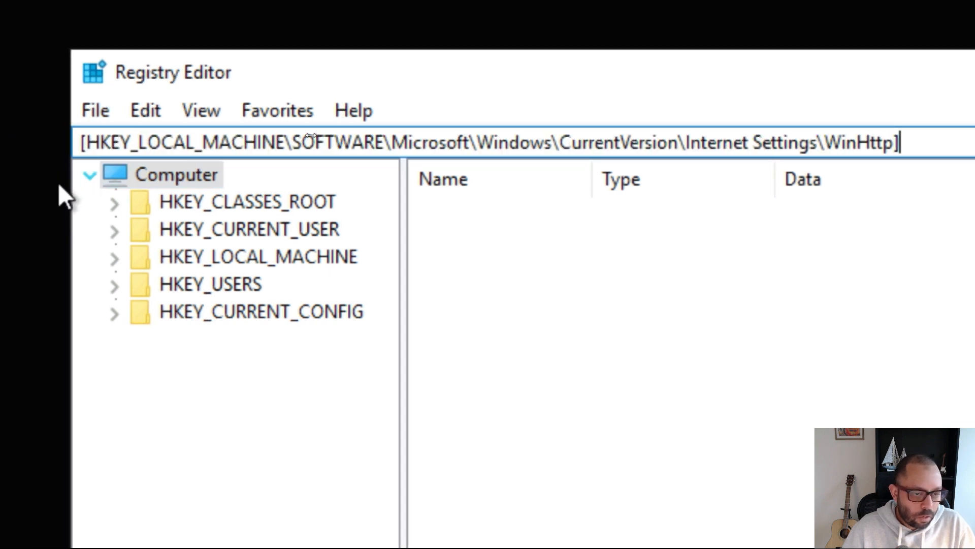
key("Return")
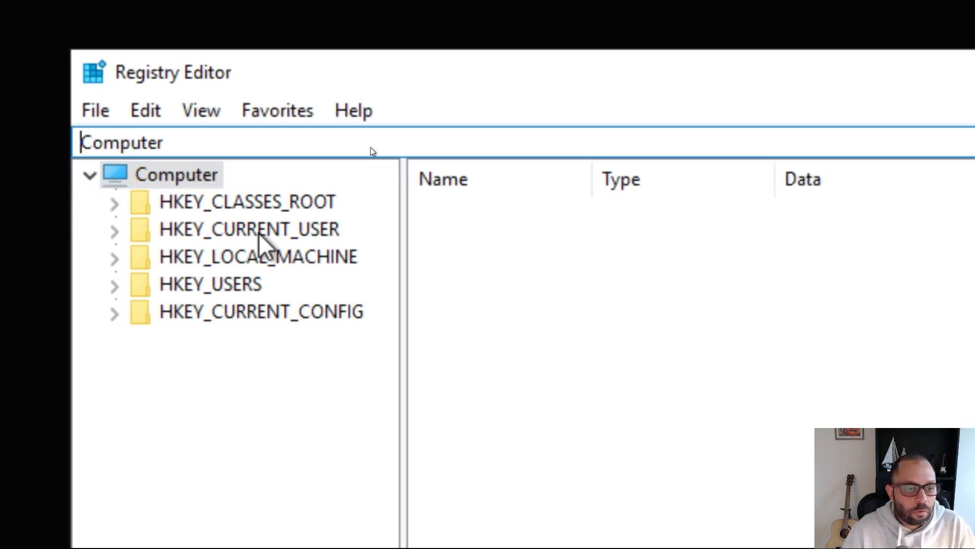
key("ctrl+v")
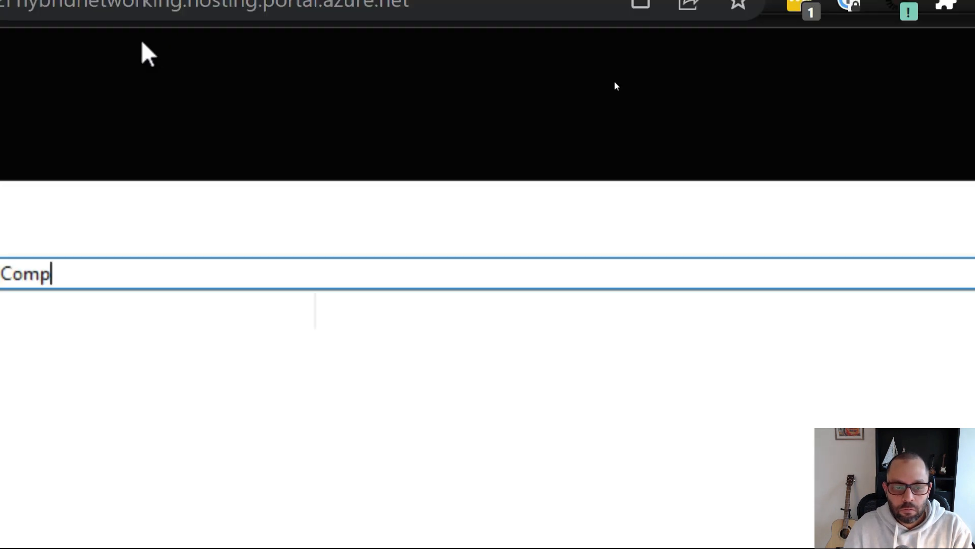
key("BackSpace")
key("BackSpace")
key("BackSpace")
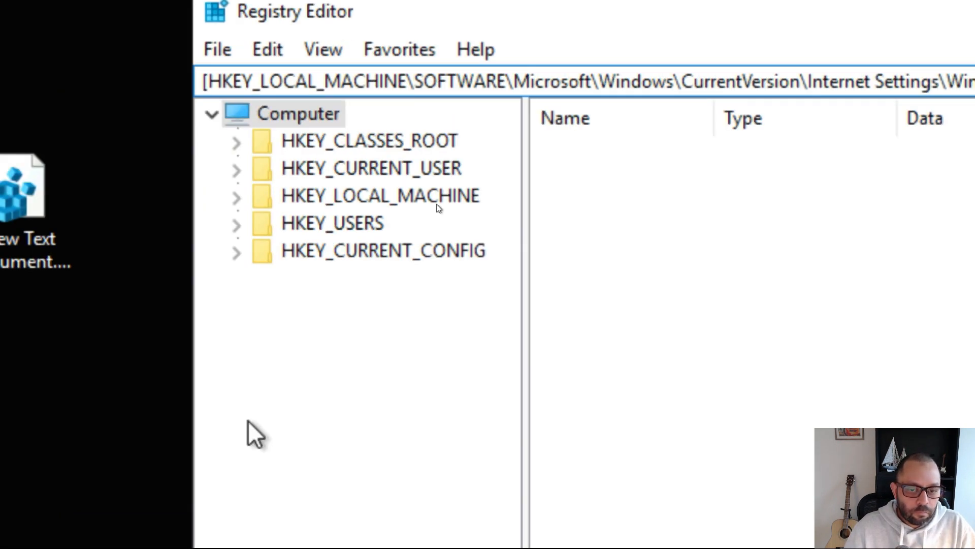
key("Return")
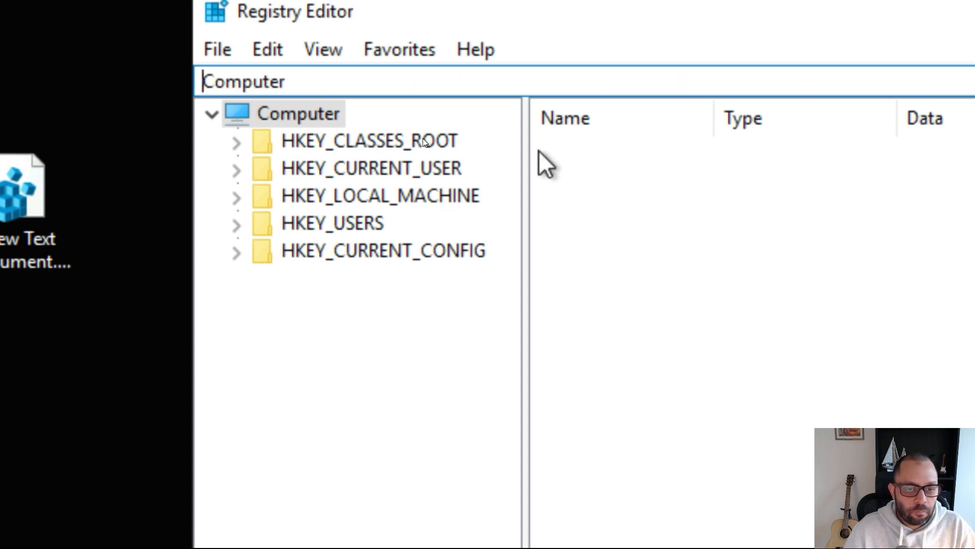
key("ctrl+v")
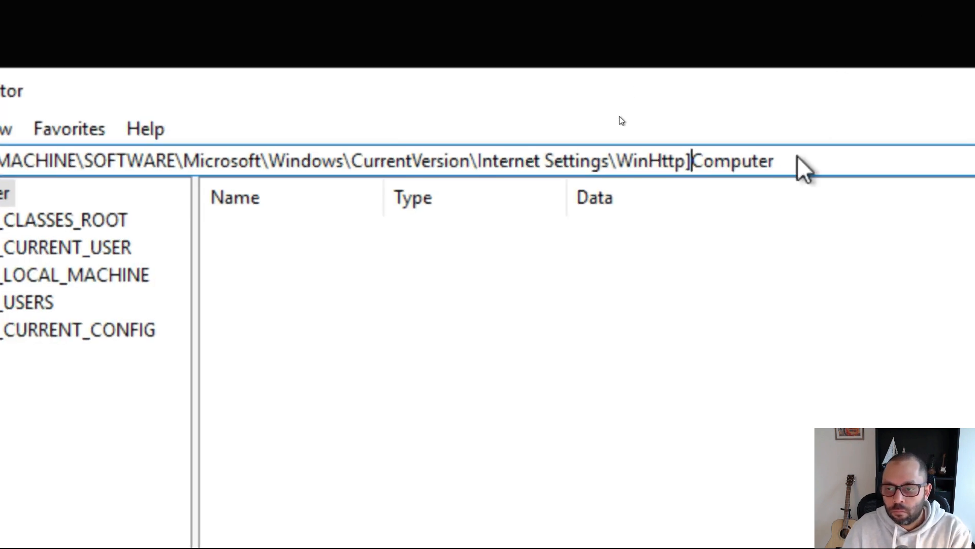
key("BackSpace")
key("BackSpace")
key("BackSpace")
key("BackSpace")
key("BackSpace")
key("BackSpace")
key("BackSpace")
key("BackSpace")
key("BackSpace")
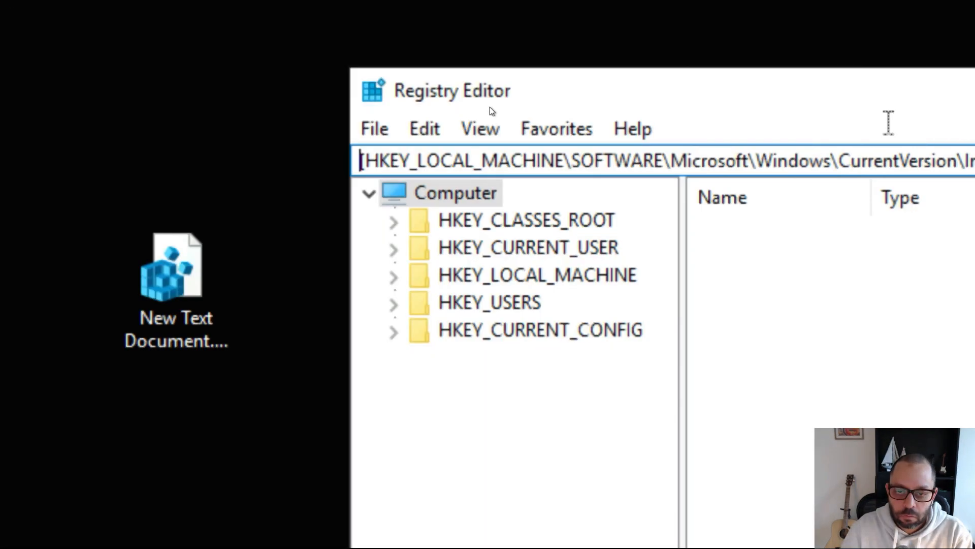
key("BackSpace")
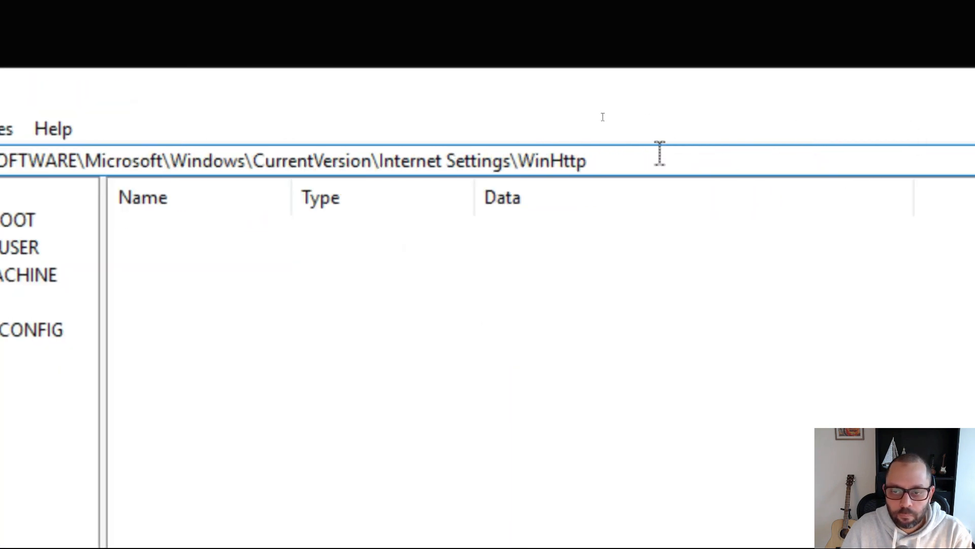
key("Return")
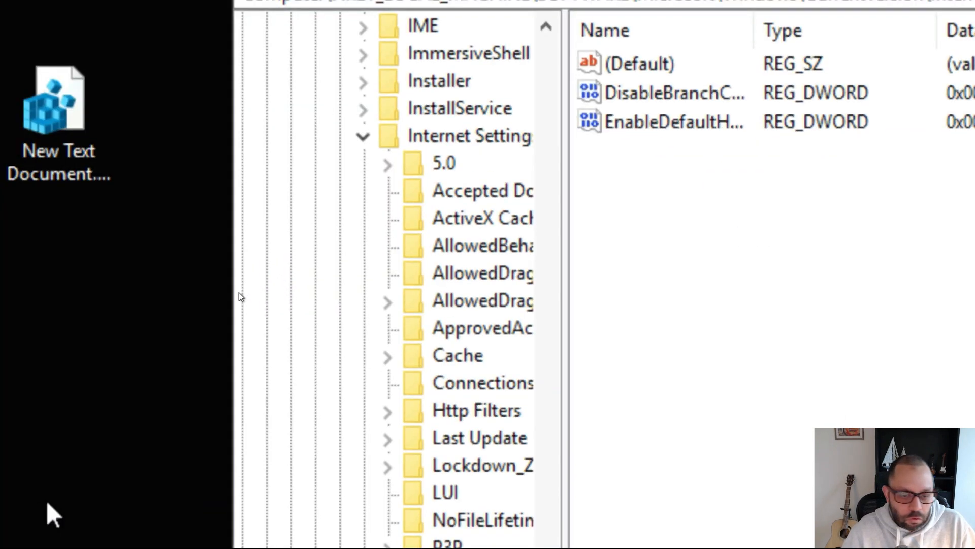
- Scroll through the WinHttp key's values in Registry Editor and focus the value list
scroll(496, 255, "down", 6)
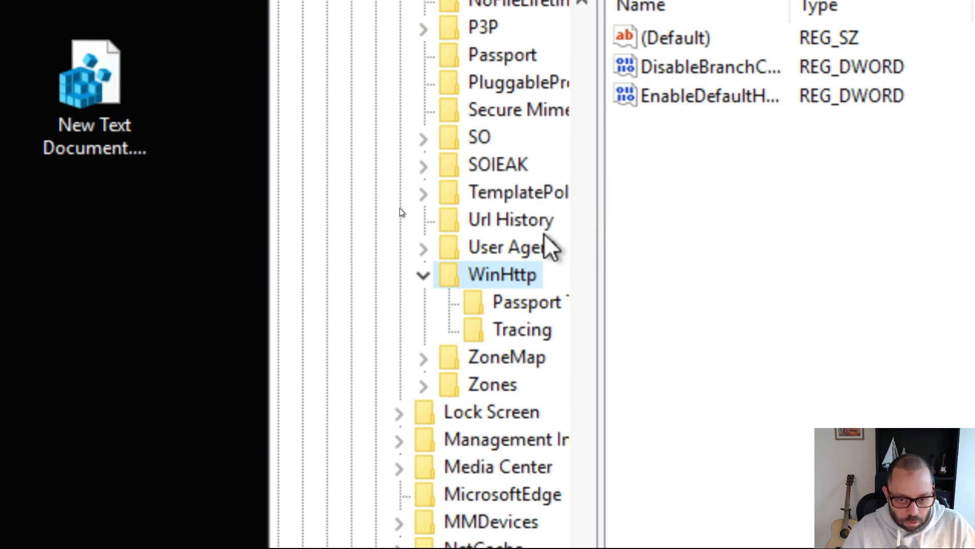
scroll(518, 302, "down", 6)
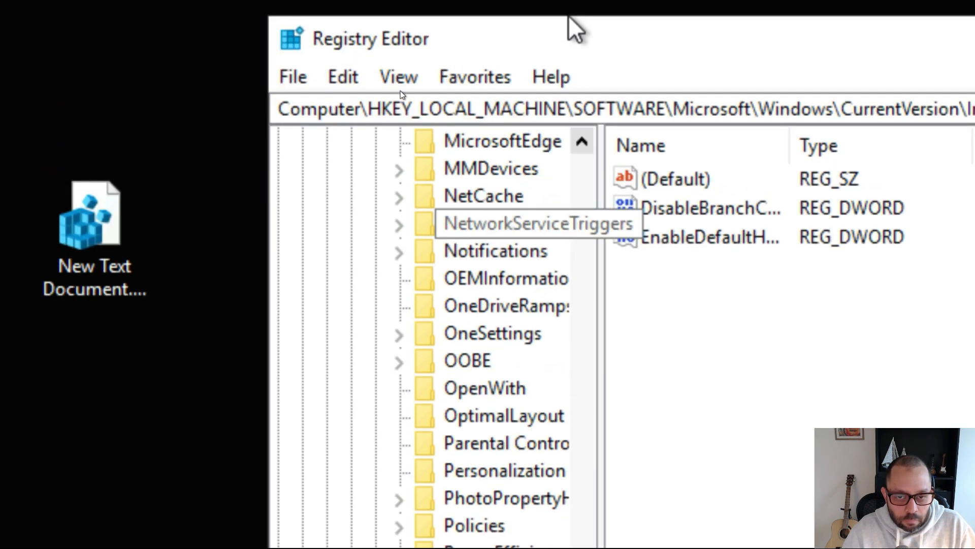
scroll(538, 326, "up", 5)
scroll(559, 495, "up", 6)
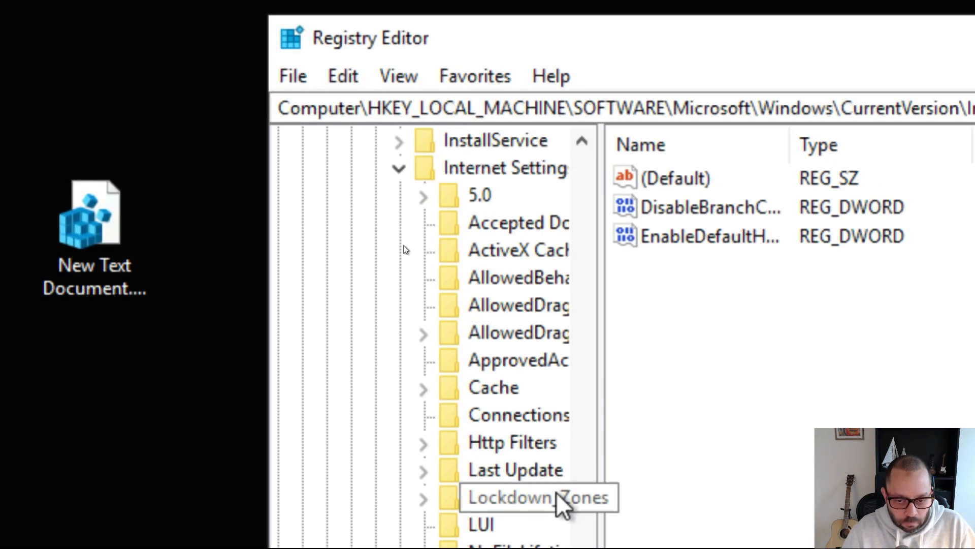
scroll(549, 501, "up", 3)
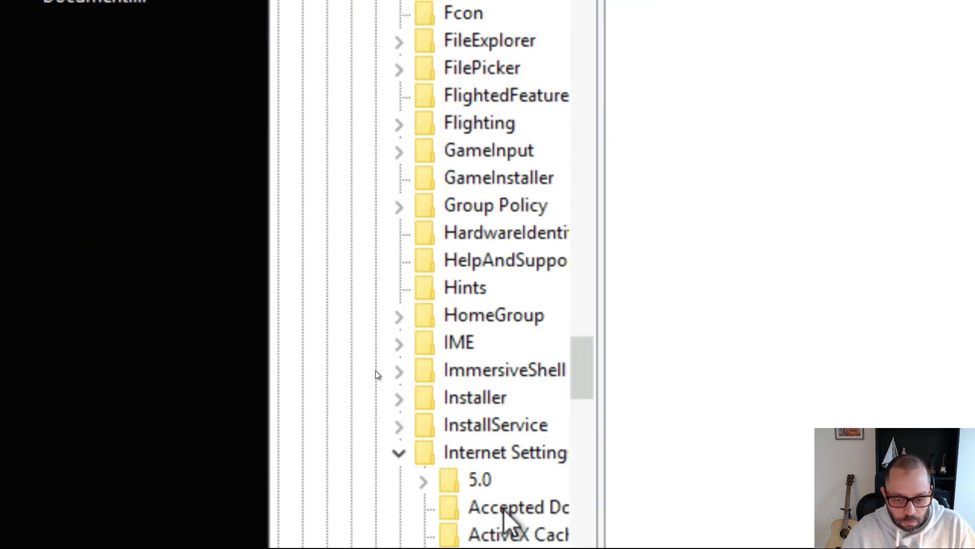
scroll(540, 181, "up", 3)
scroll(540, 65, "up", 7)
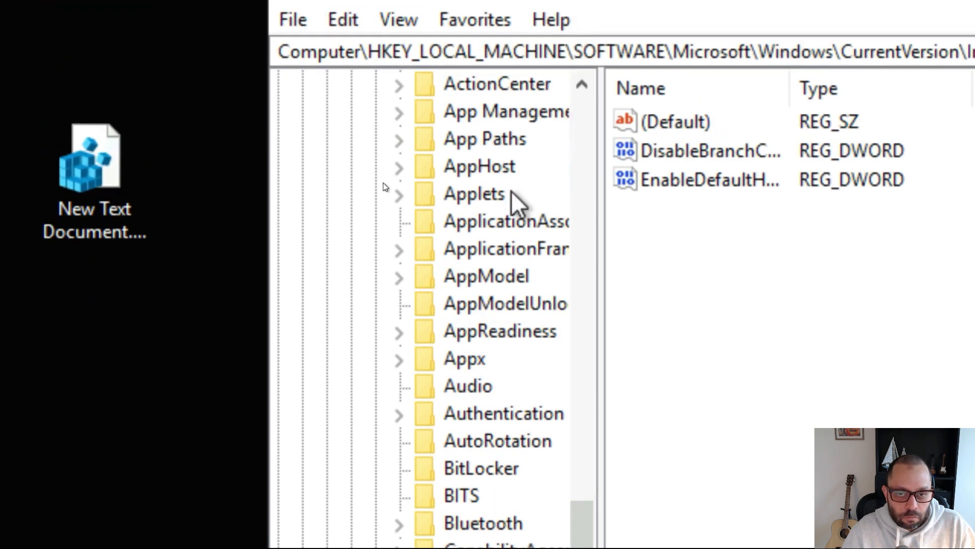
scroll(516, 114, "up", 10)
scroll(426, 494, "down", 10)
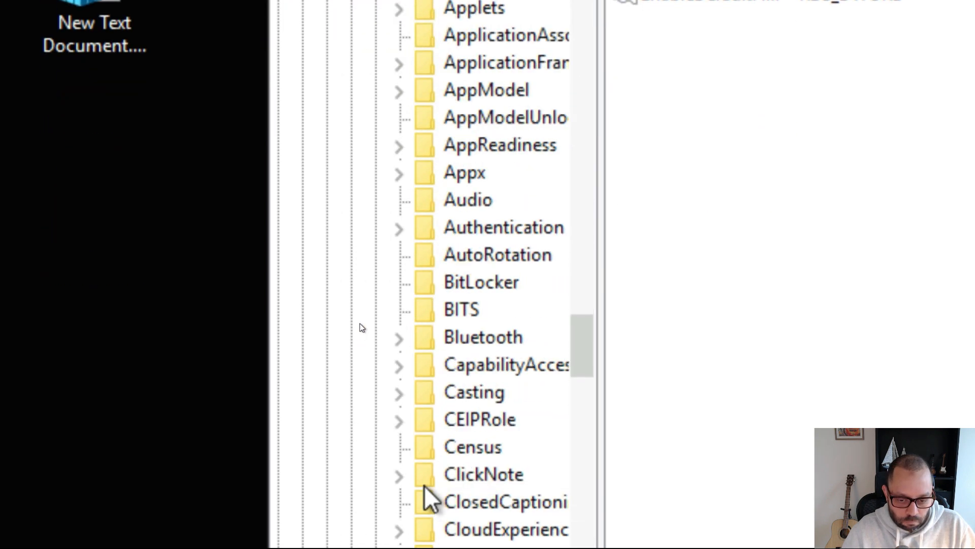
key("super")
left_click(360, 215)
scroll(394, 210, "down", 9)
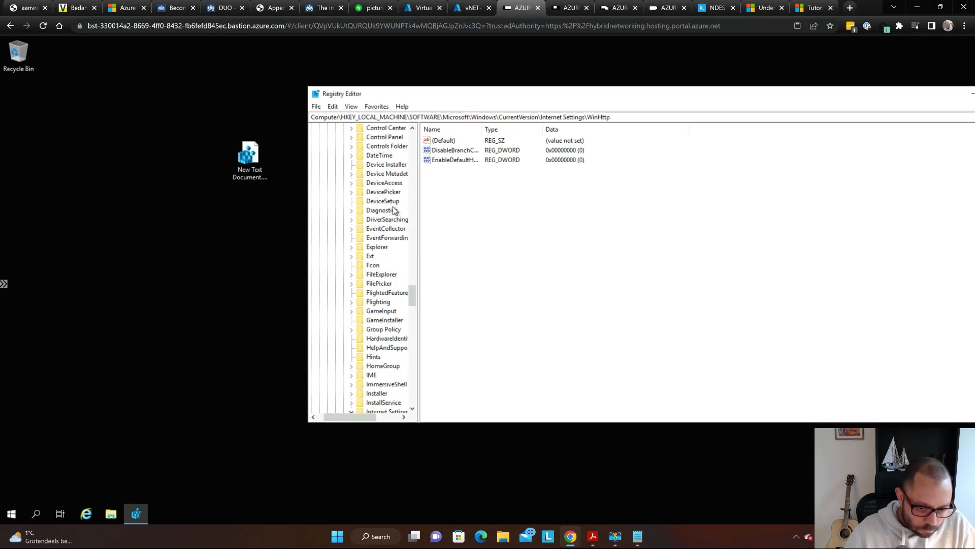
scroll(395, 210, "down", 1)
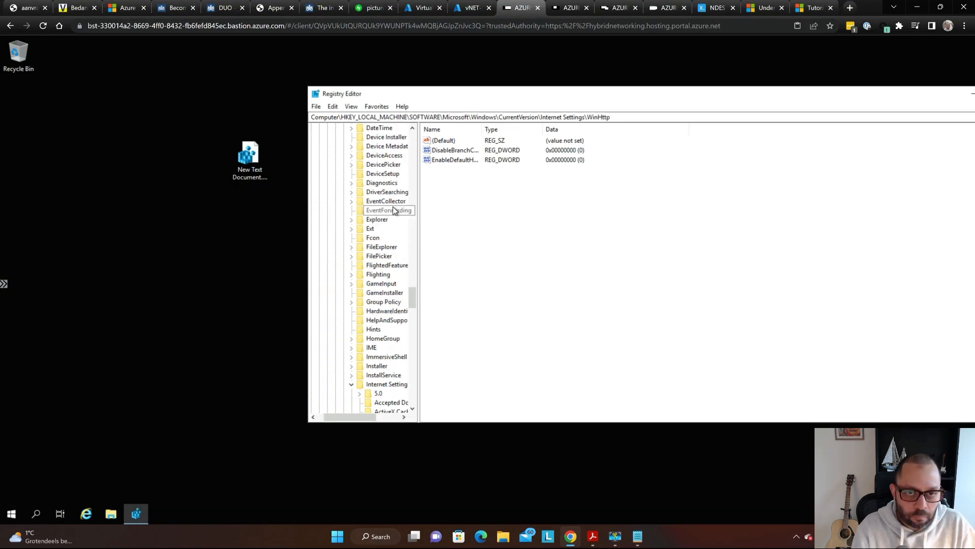
scroll(393, 207, "down", 7)
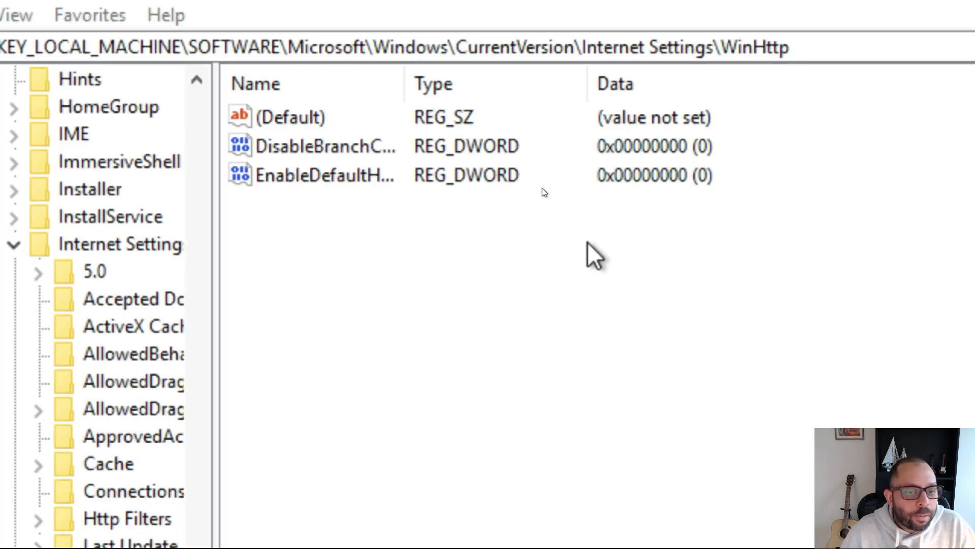
left_click(587, 260)
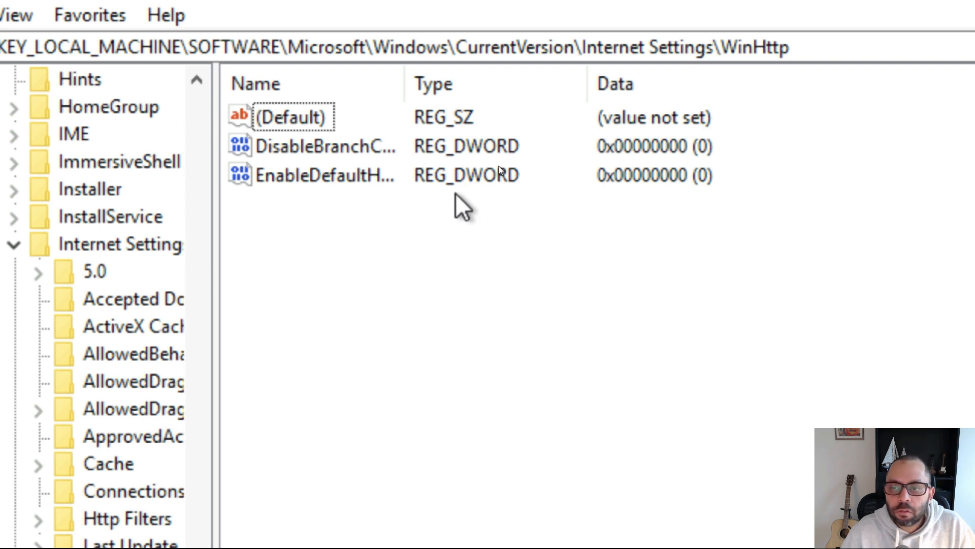
- Widen the Name column to show value names fully and compare EnableDefaultHTTP2 with Notepad
key("alt+Tab")
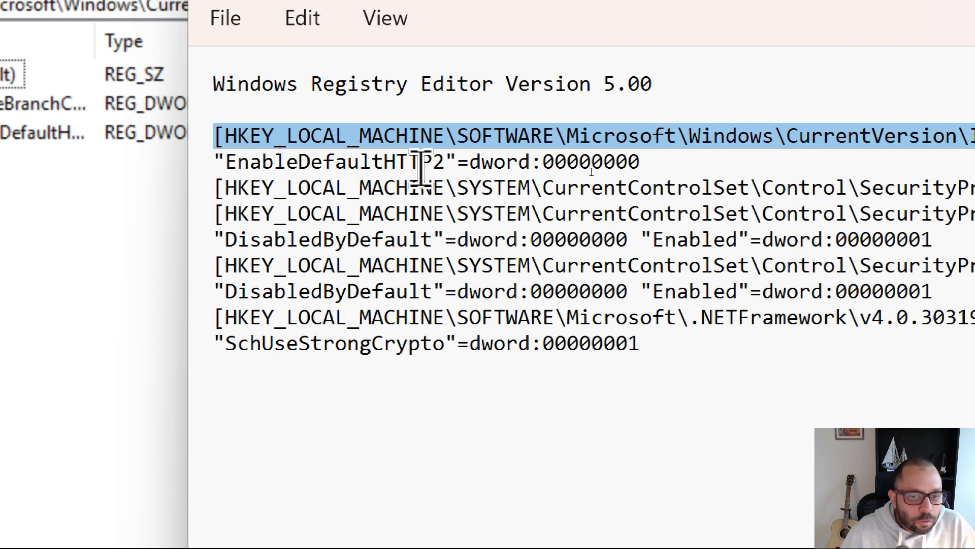
left_click(384, 181)
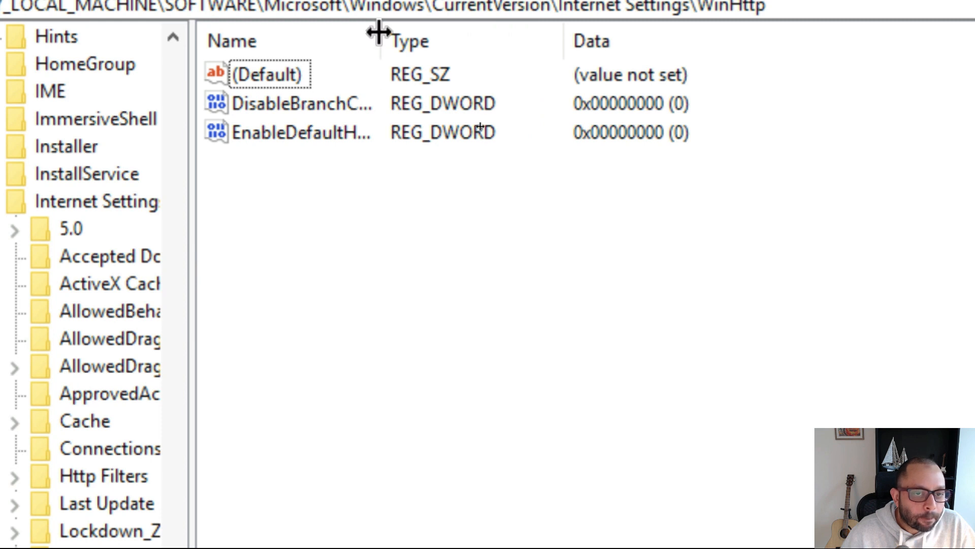
left_click_drag(373, 30, 526, 40)
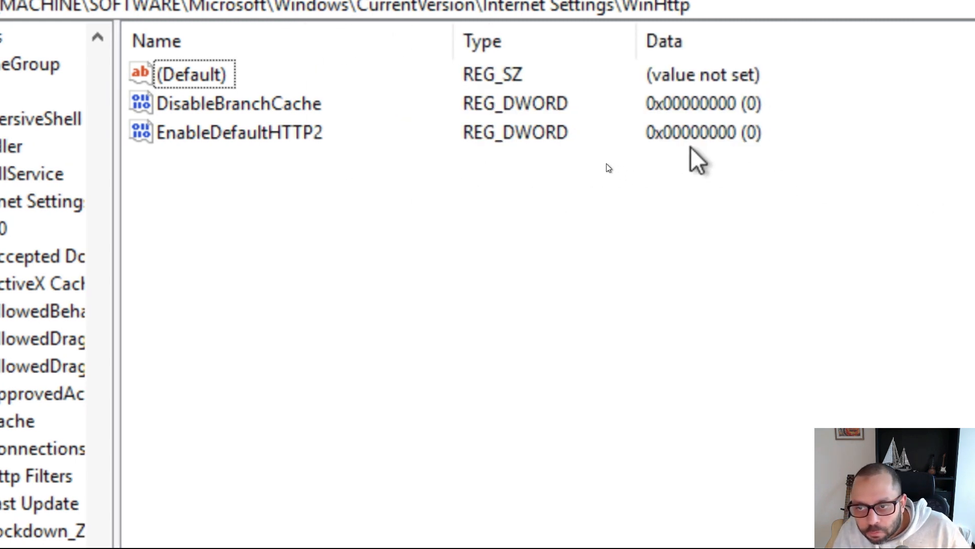
key("super")
key("alt+Tab")
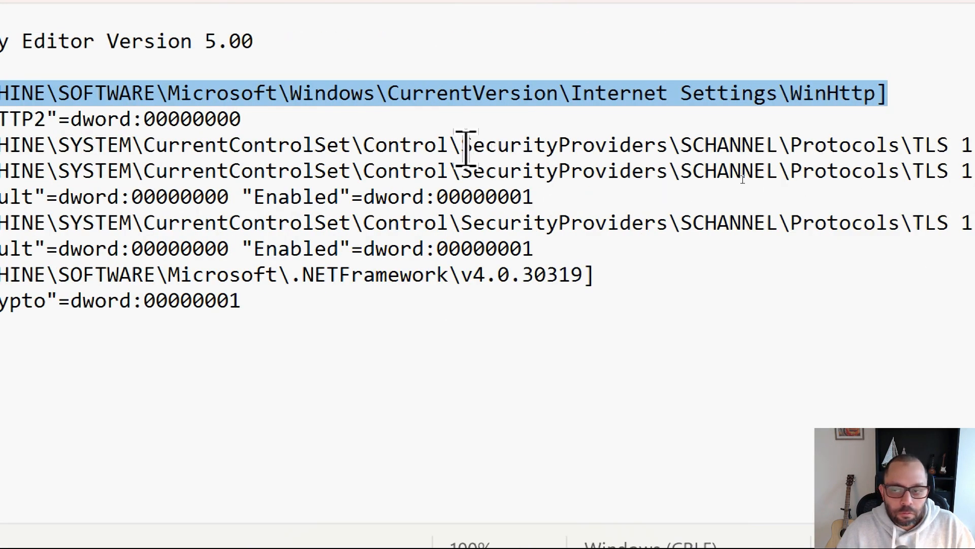
- Copy the SCHANNEL Protocols TLS 1.2 key path from Notepad and navigate Registry Editor to it
left_click(701, 146)
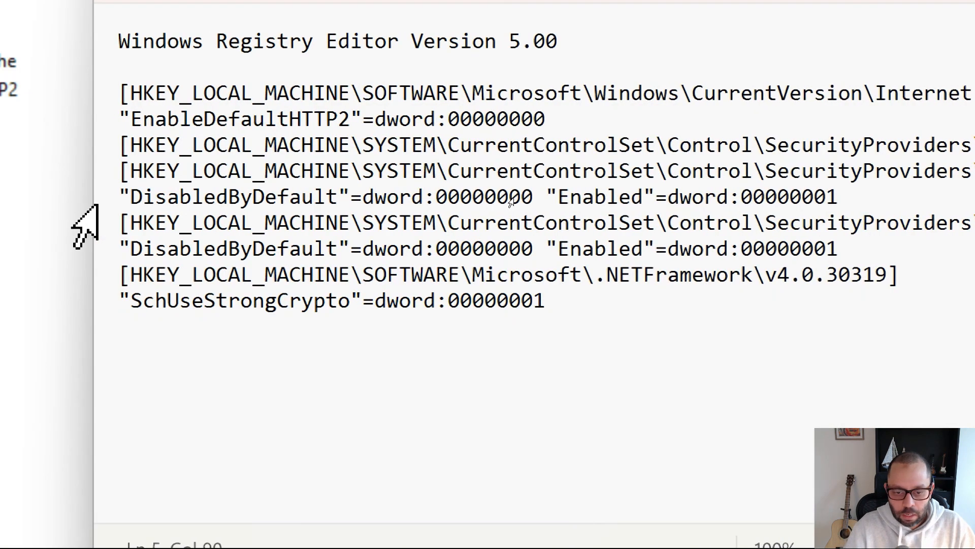
key("Home")
key("shift+End")
key("ctrl+c")
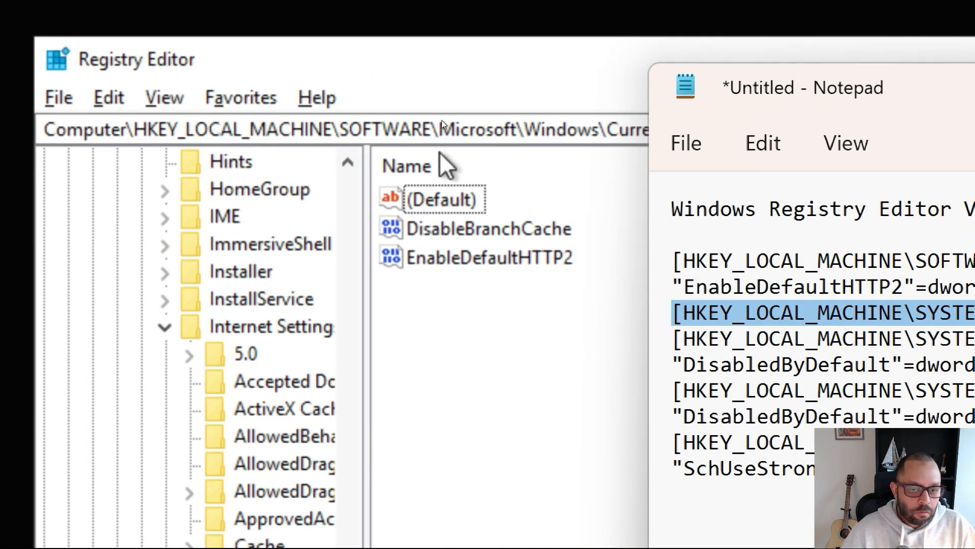
left_click(439, 129)
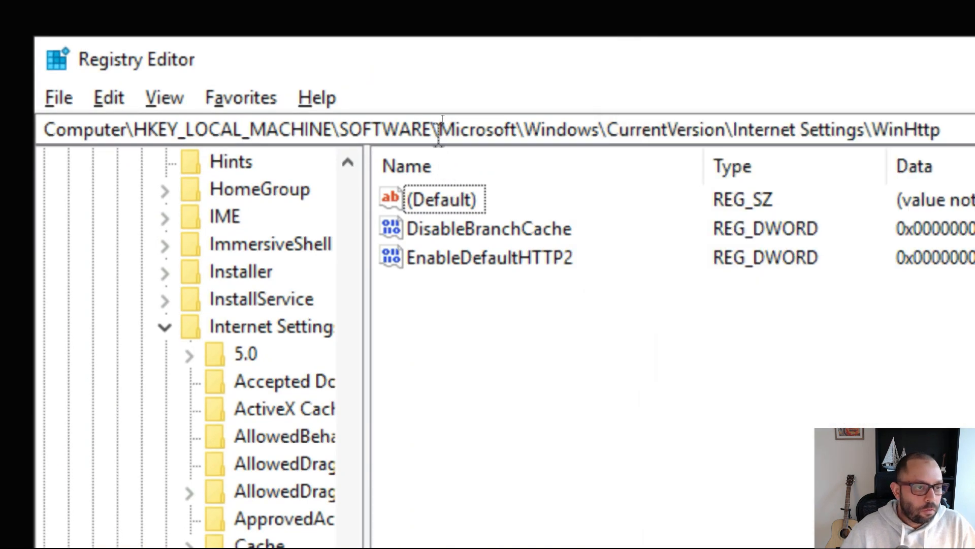
key("ctrl+a")
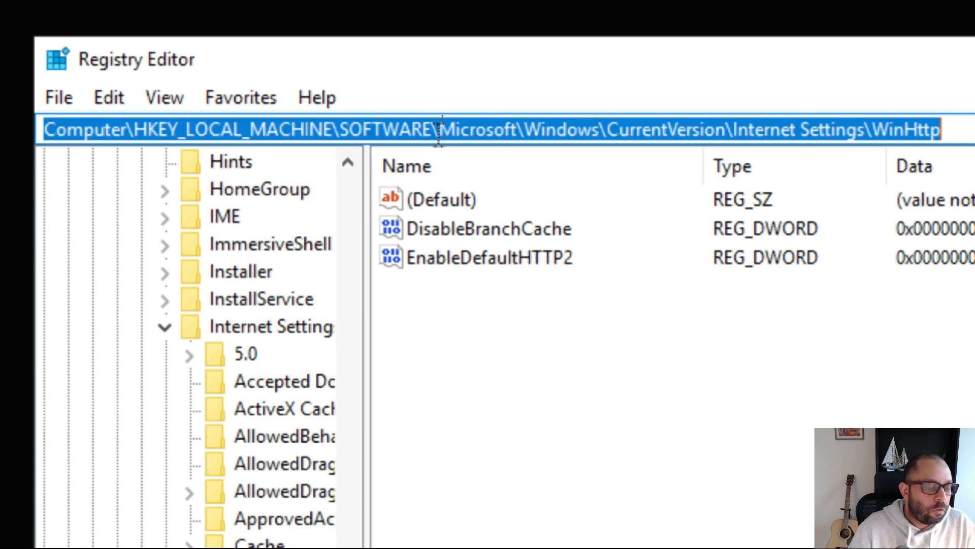
key("BackSpace")
key("ctrl+v")
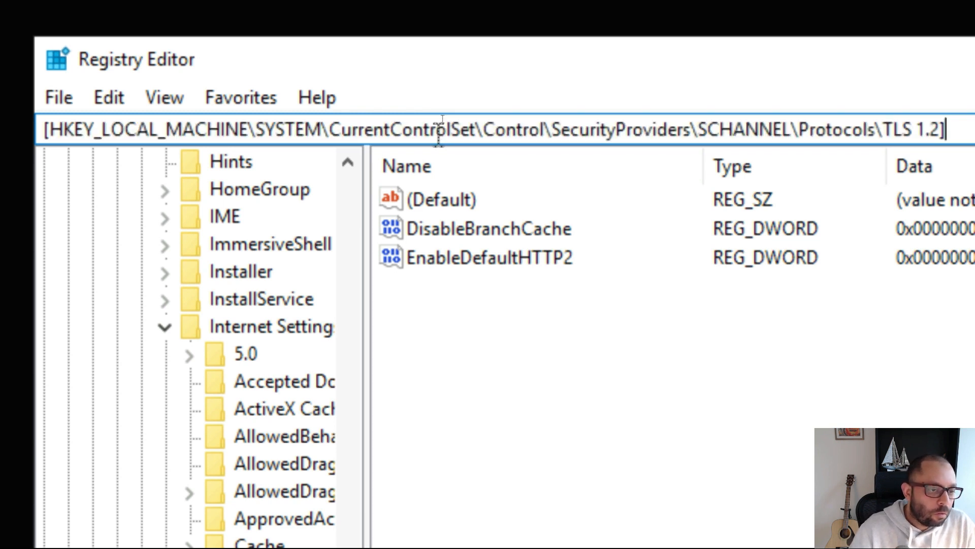
key("Delete")
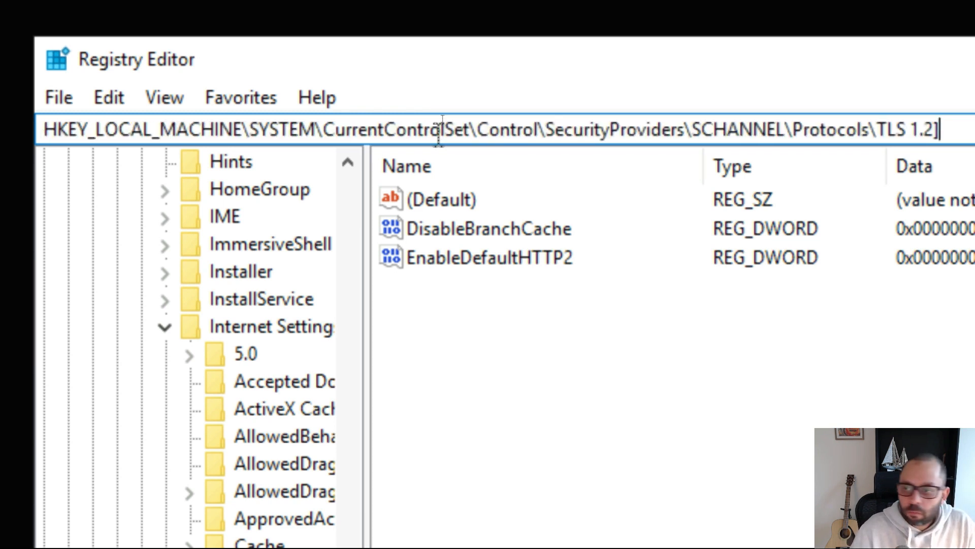
key("Return")
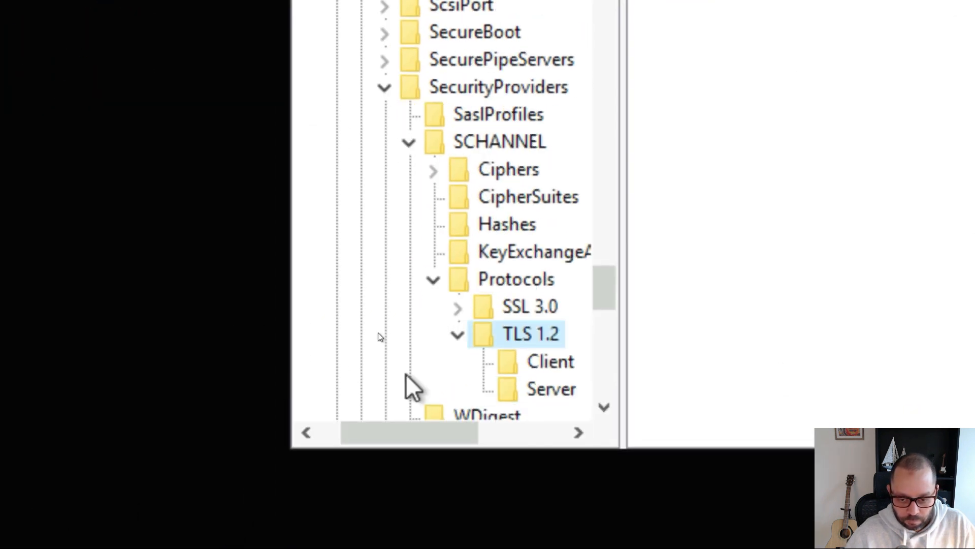
- Inspect the TLS 1.2 Client and Server subkeys, finding only unset default values
scroll(512, 56, "down", 3)
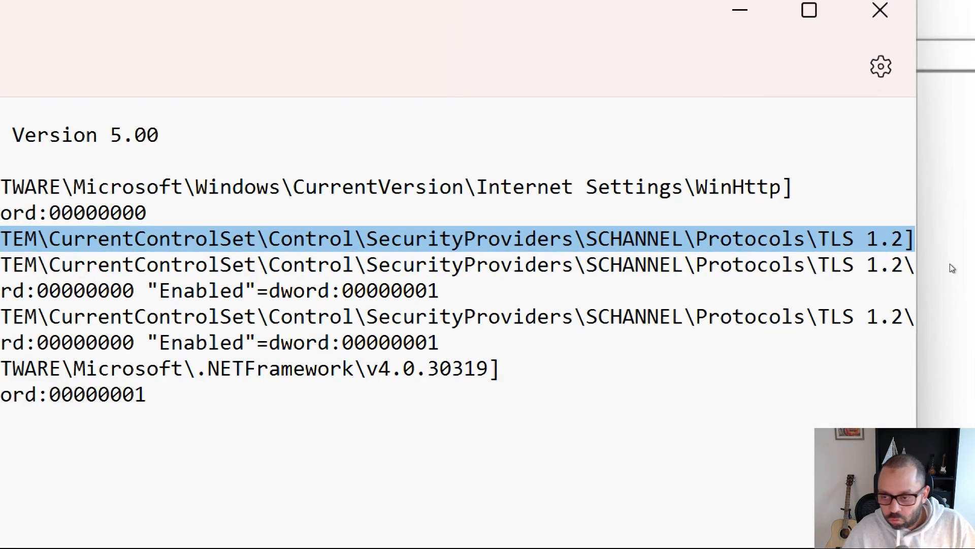
scroll(711, 303, "right", 2)
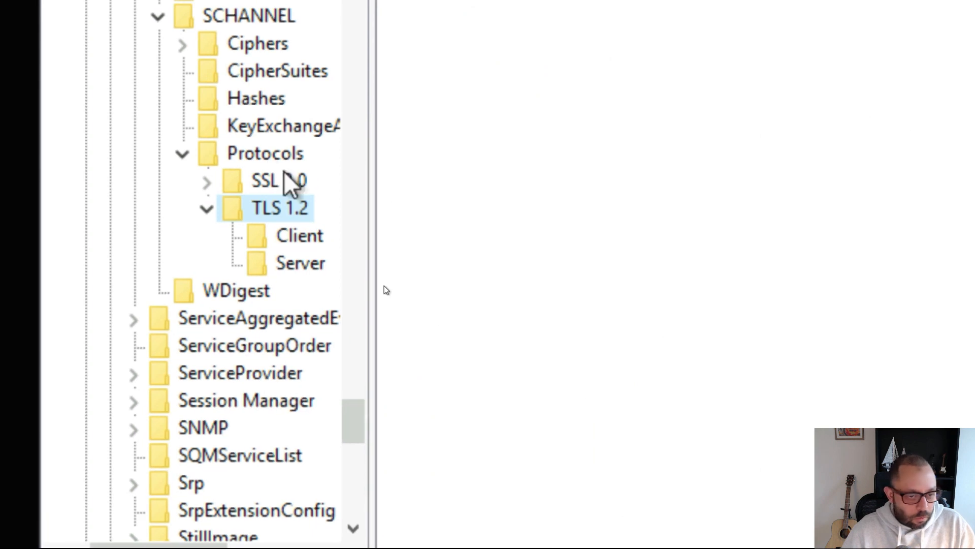
left_click(295, 240)
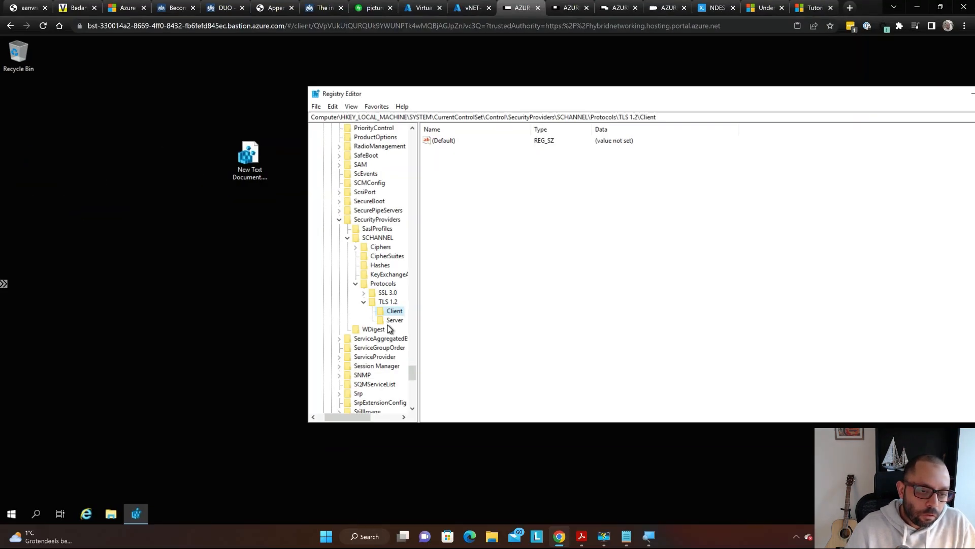
key("super")
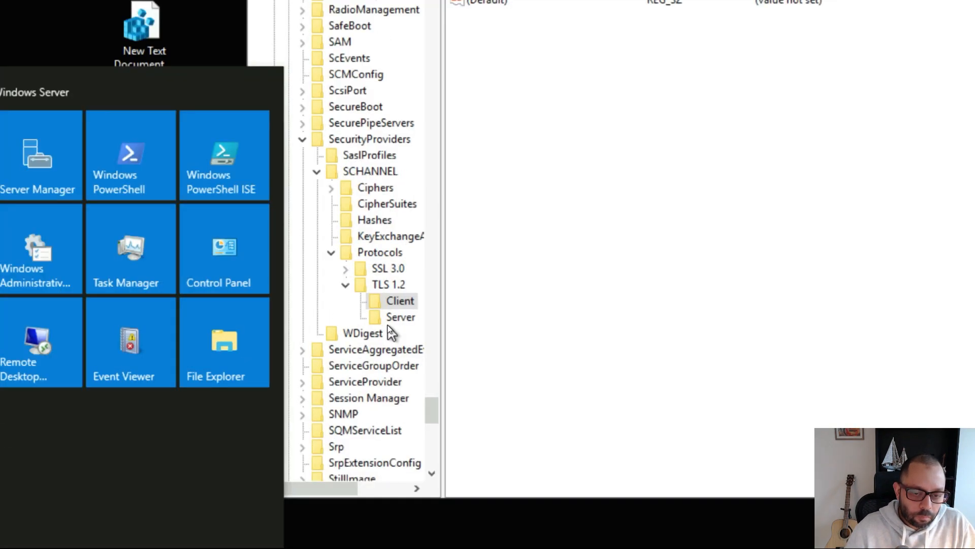
key("super")
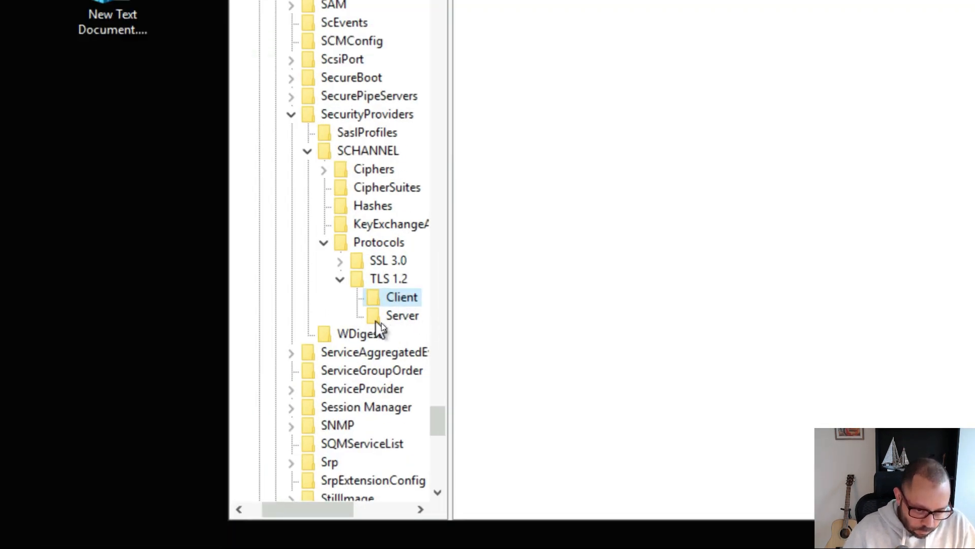
left_click(390, 319)
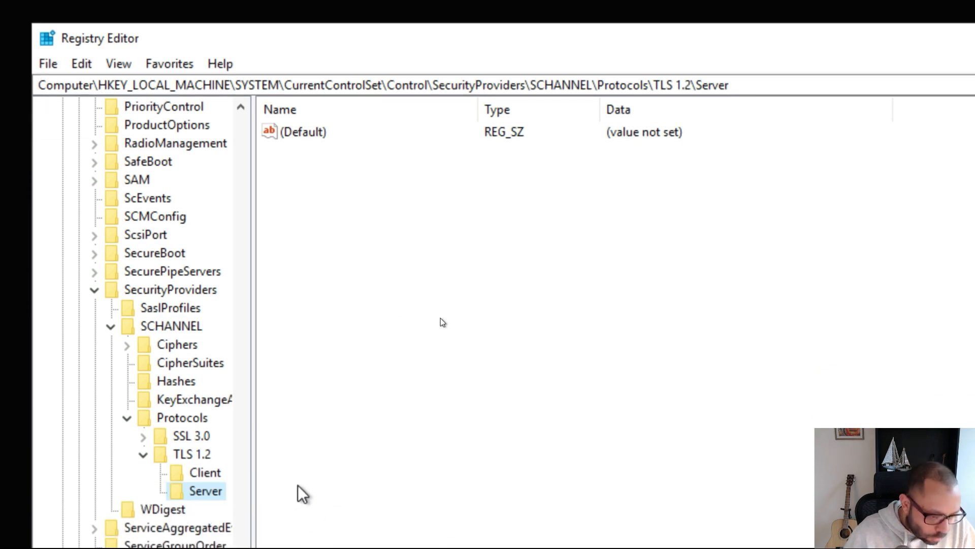
left_click(206, 472)
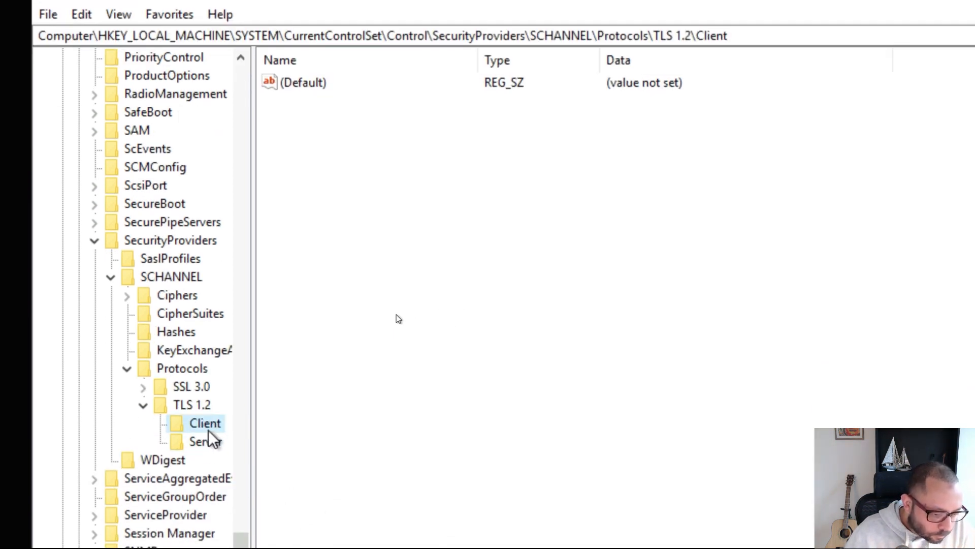
left_click(210, 441)
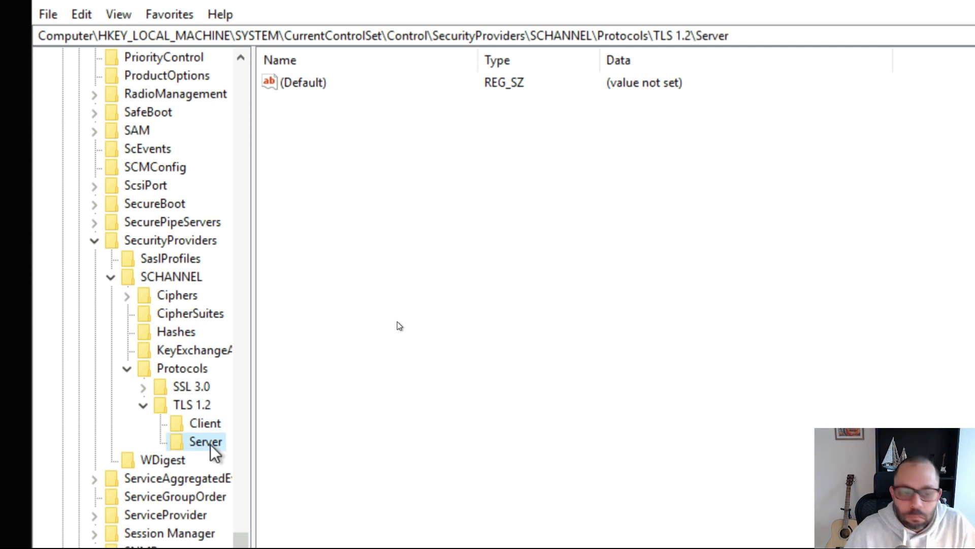
left_click(193, 405)
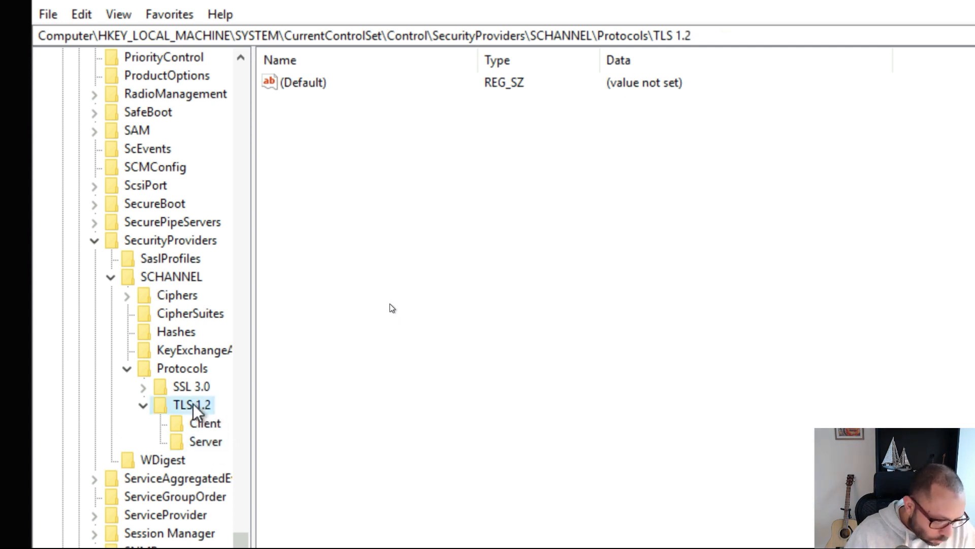
left_click(206, 425)
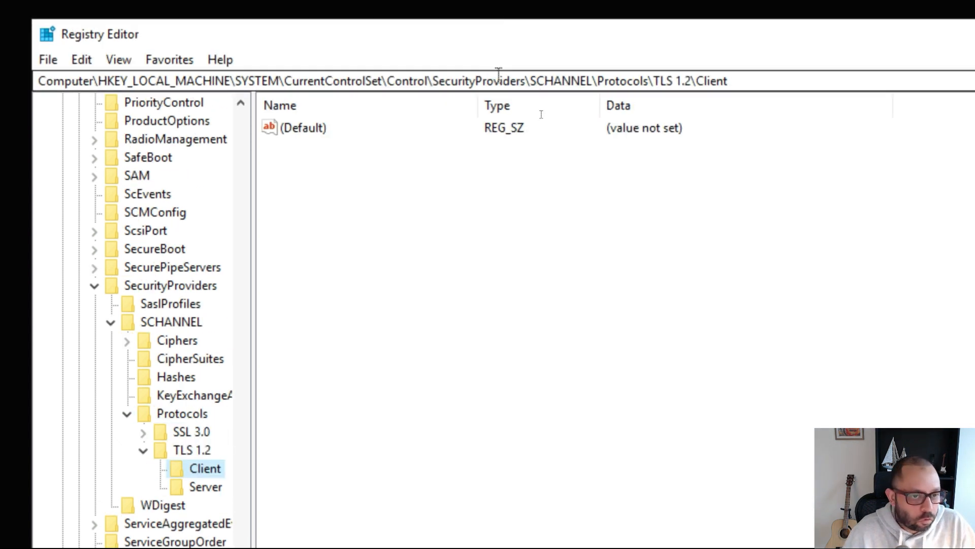
key("alt+Tab")
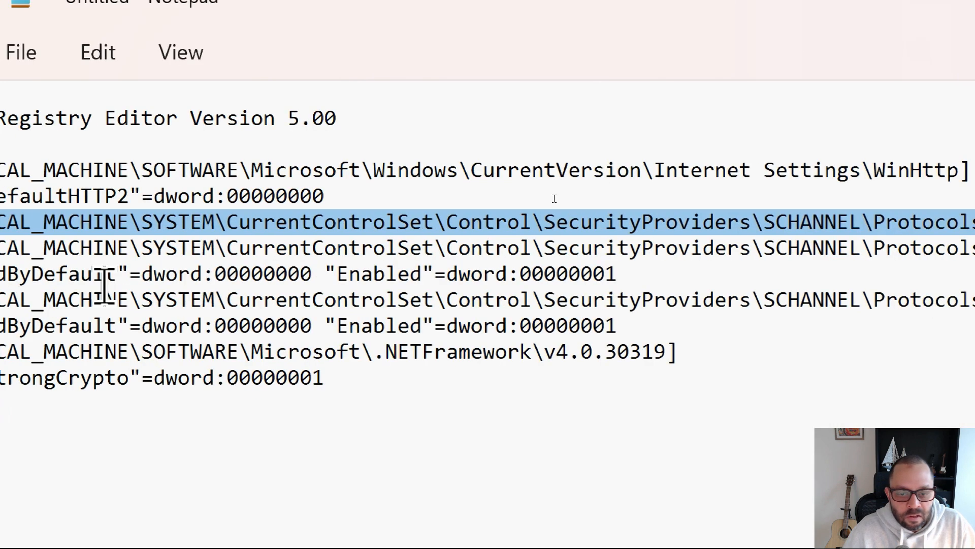
- Move the TLS 1.2 Client and Server Enabled entries onto their own lines in the Notepad script
left_click(358, 269)
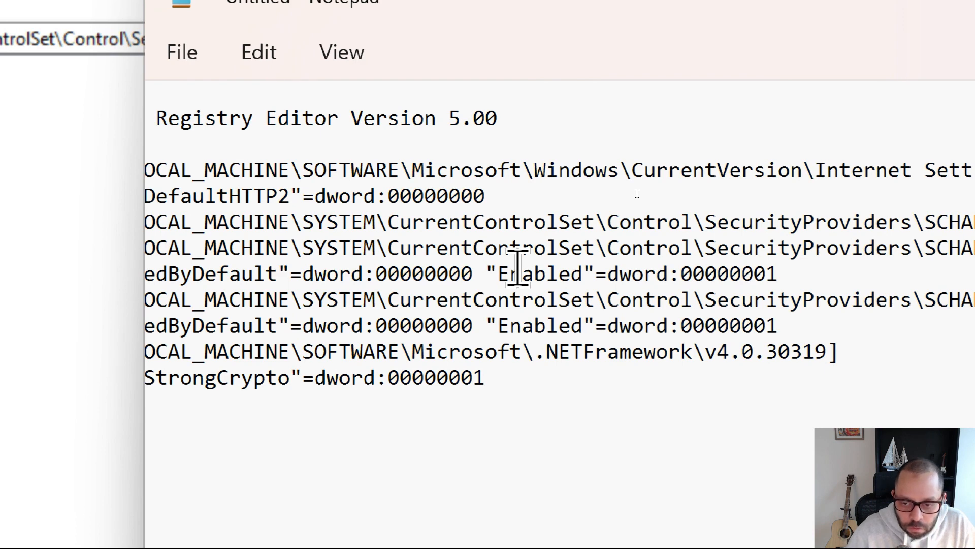
key("Home")
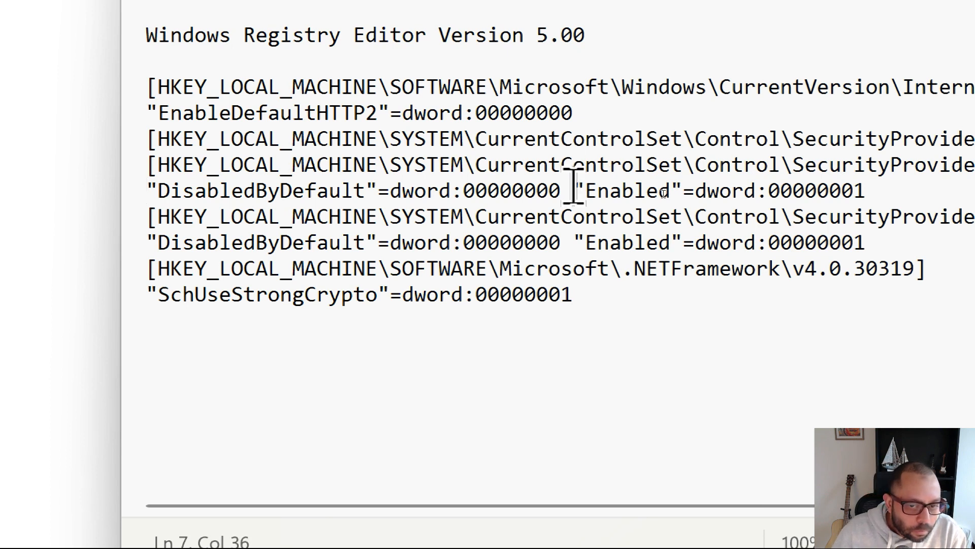
key("Return")
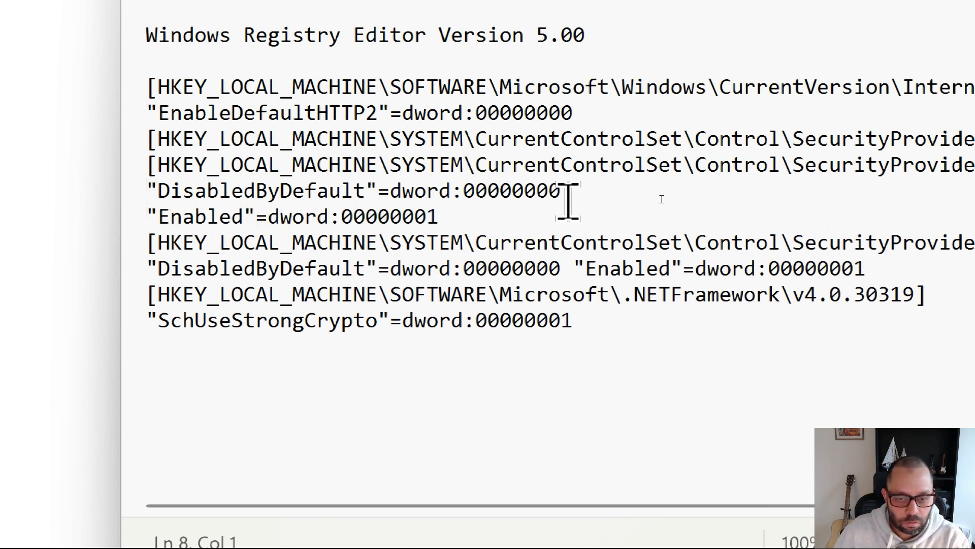
left_click(572, 268)
key("Return")
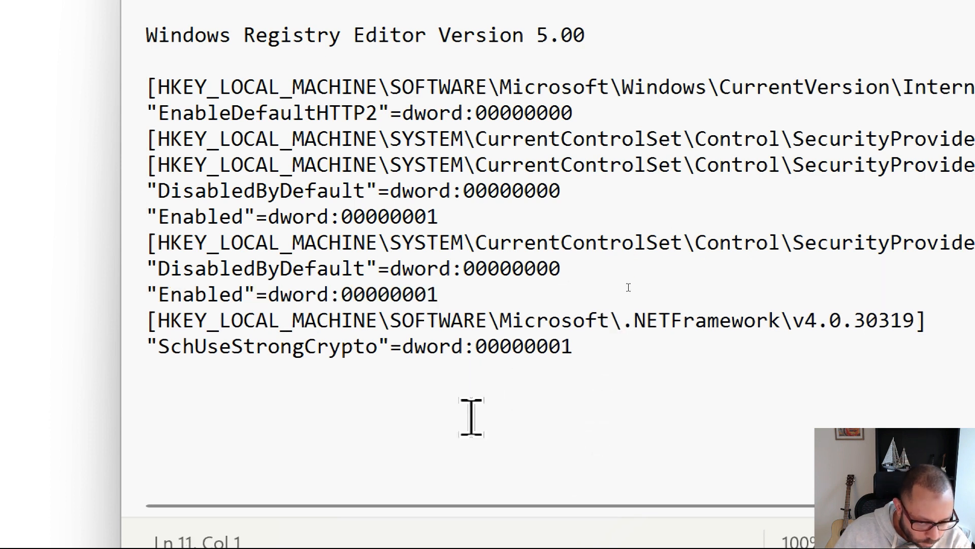
left_click(472, 399)
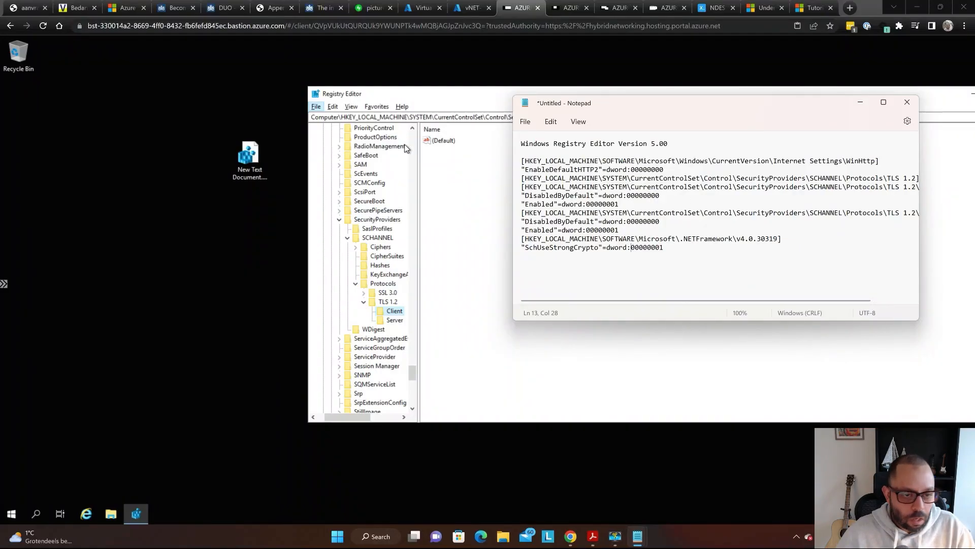
- Open New Text Document.reg for editing from its desktop context menu
left_click(253, 153)
right_click(250, 152)
key("super")
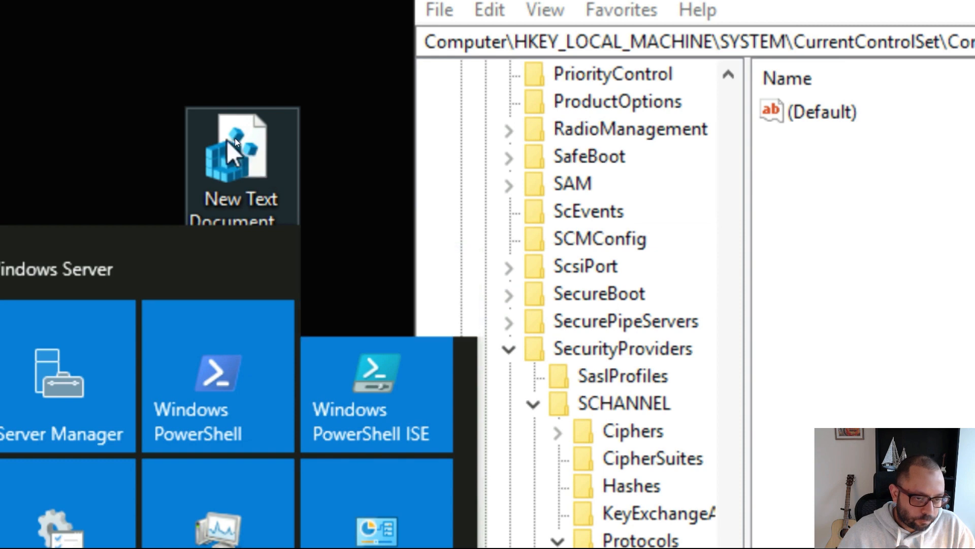
right_click(251, 151)
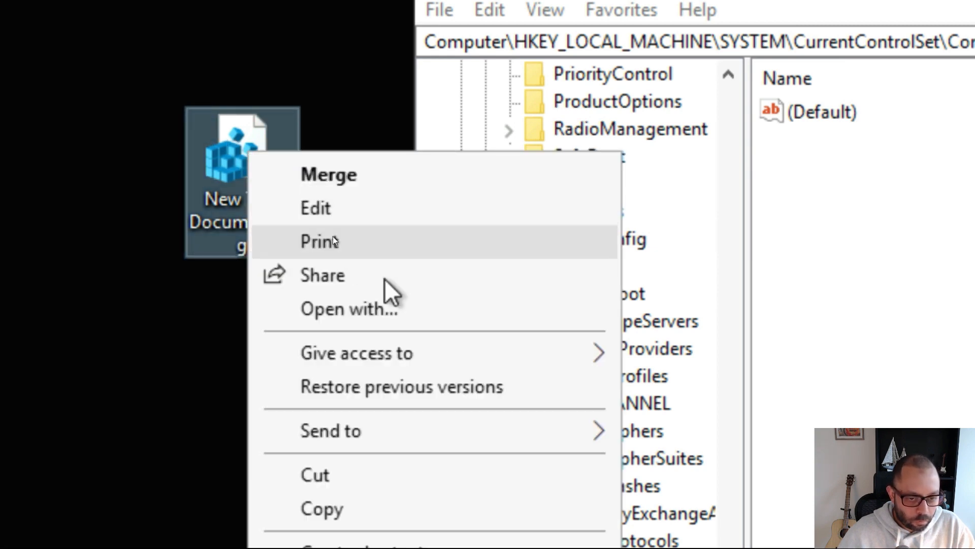
left_click(464, 214)
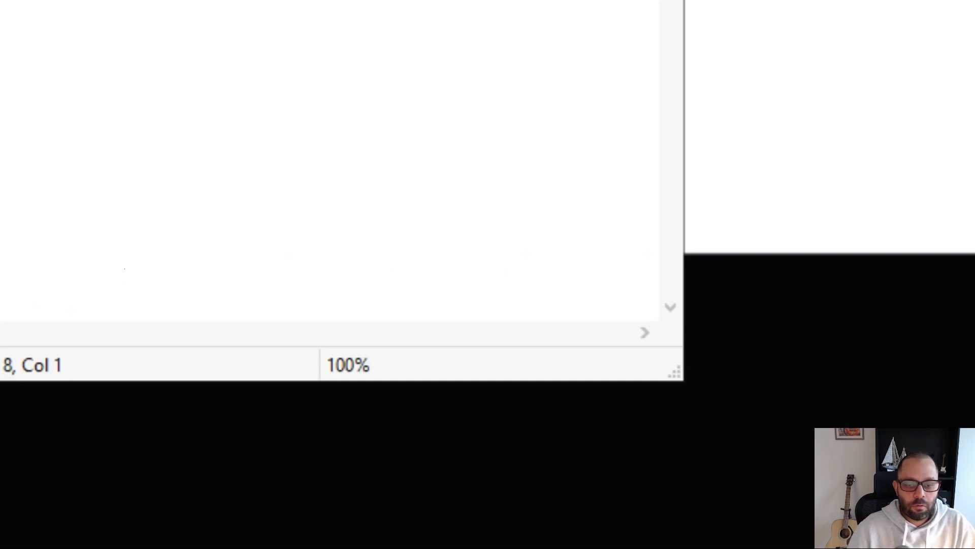
key("super")
key("super")
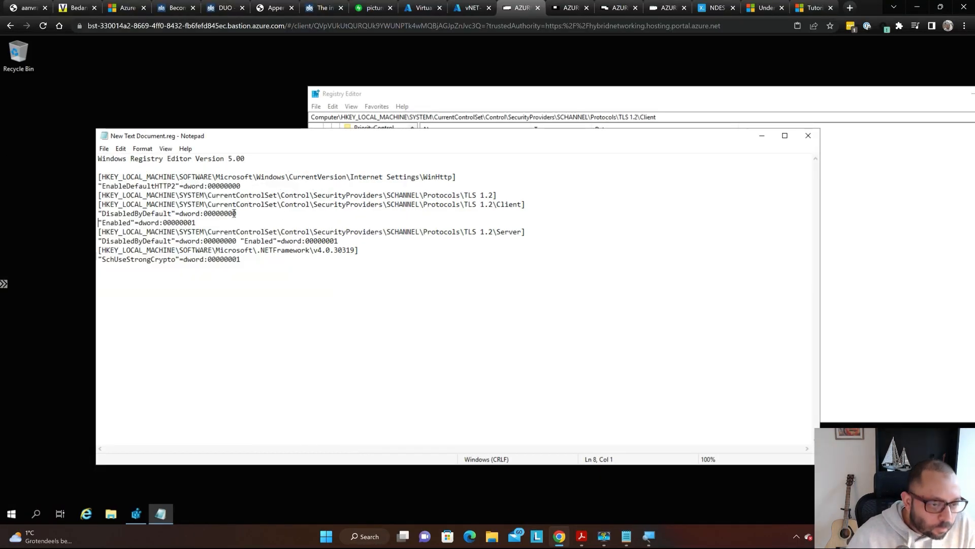
key("super")
key("super")
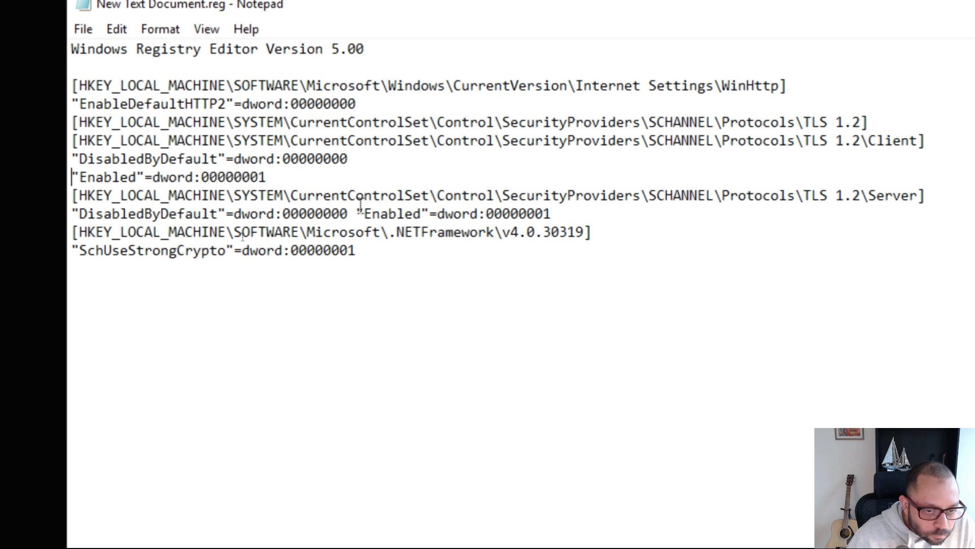
- Put the Server Enabled value on its own line, save the .reg file, and close Notepad
key("Return")
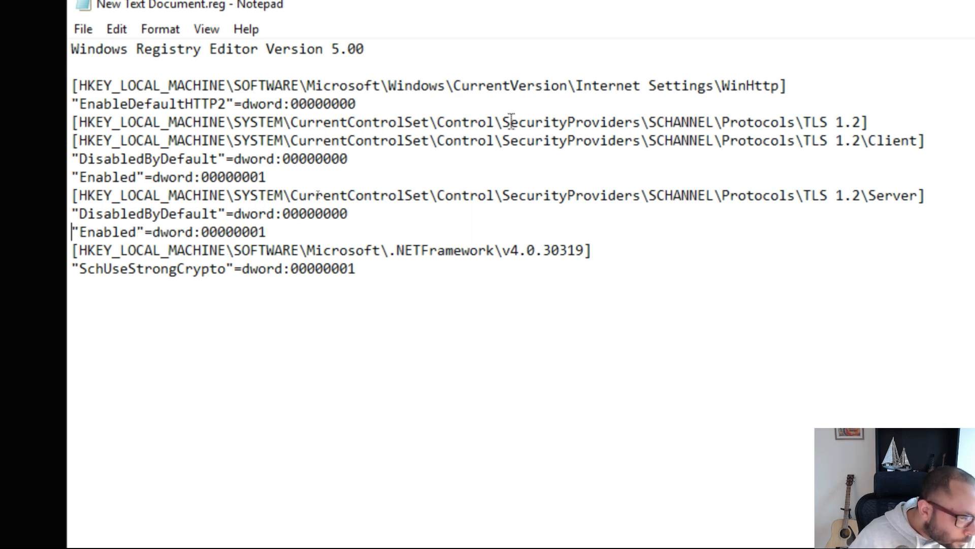
key("Up")
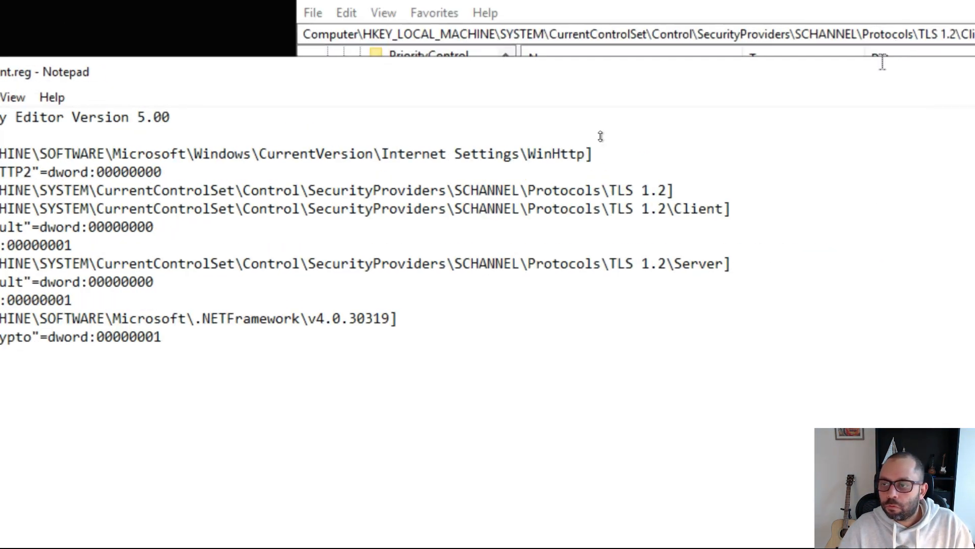
key("super+minus")
left_click(676, 202)
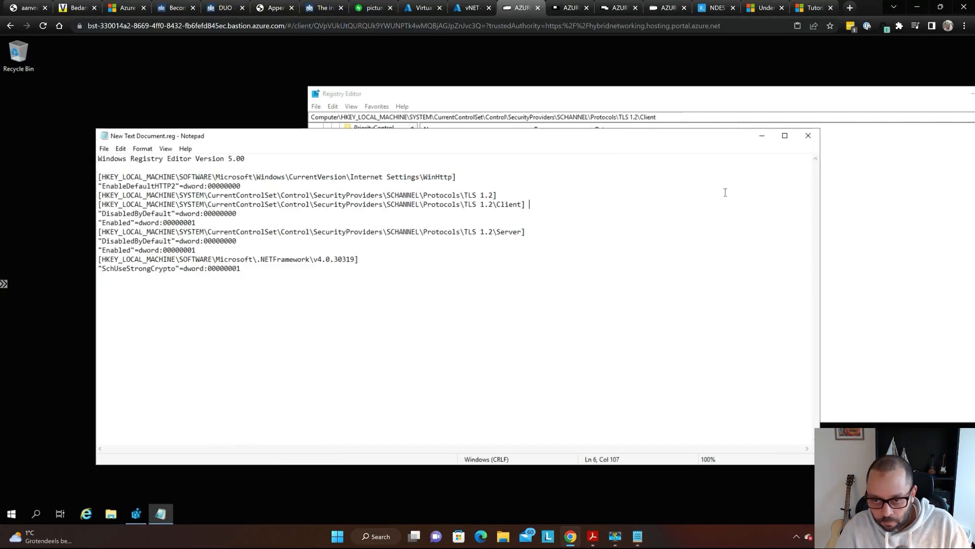
left_click(808, 136)
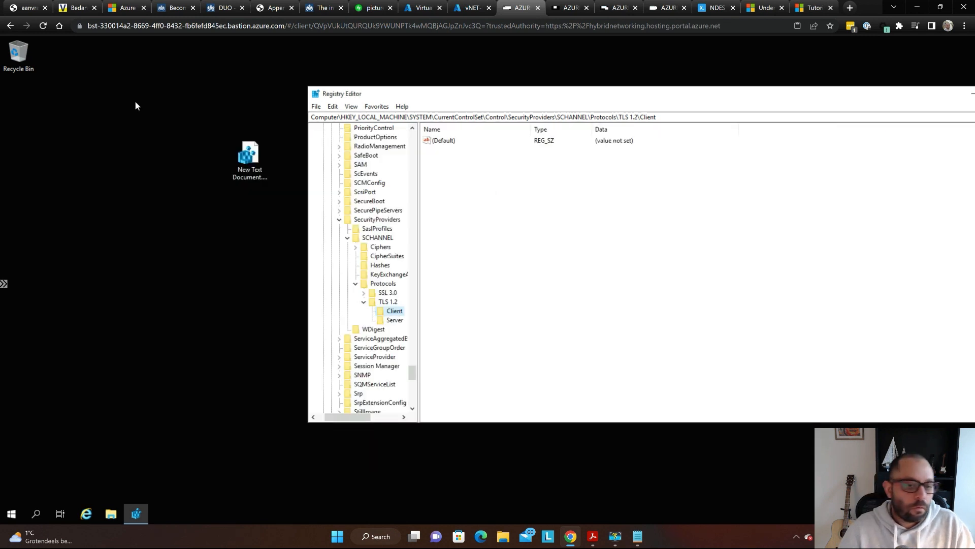
- Merge the .reg file and view the TLS 1.2 Server key's DisabledByDefault 0 and Enabled 1 values
double_click(245, 156)
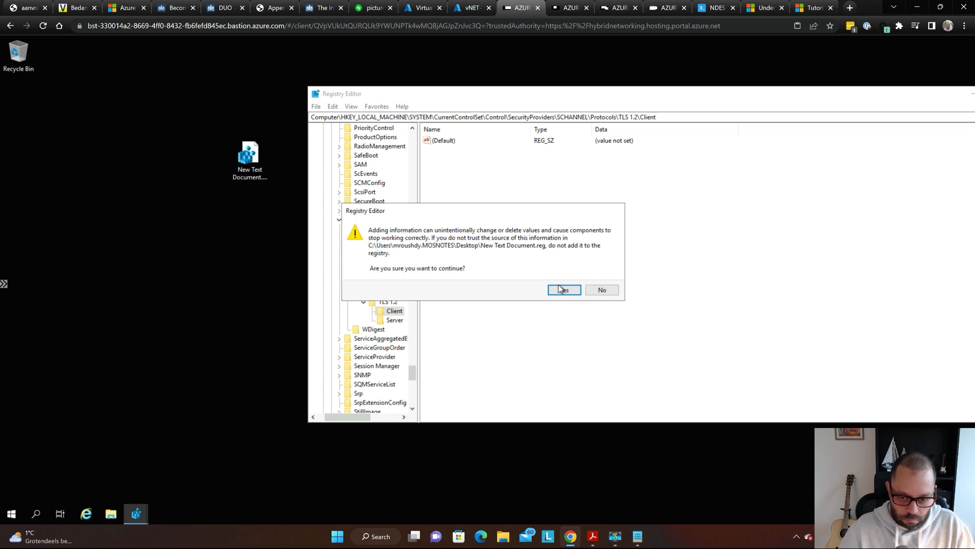
left_click(561, 292)
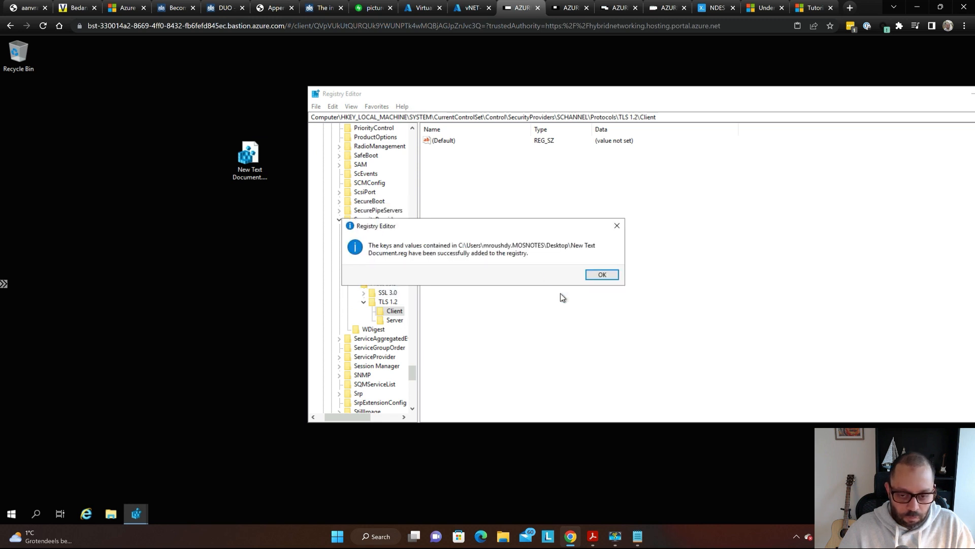
left_click(602, 275)
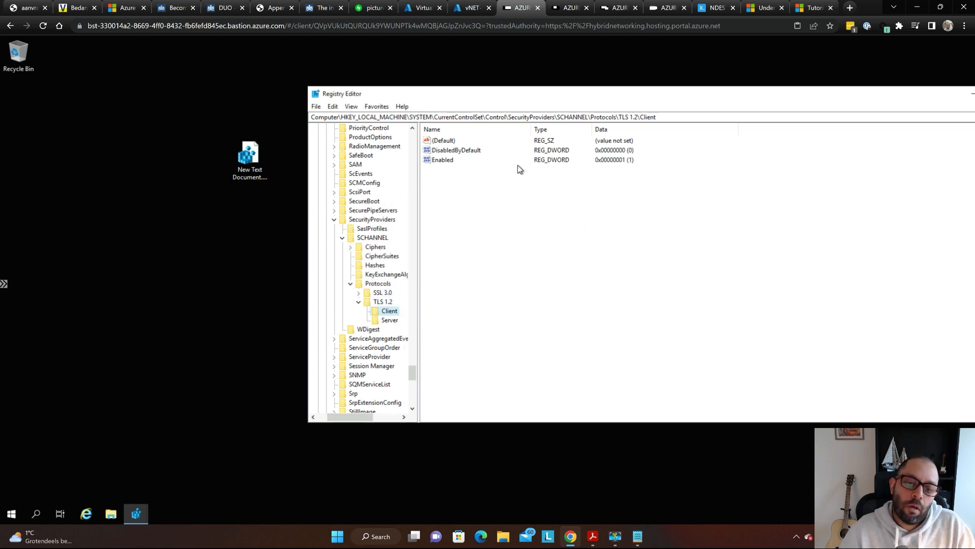
key("super+plus")
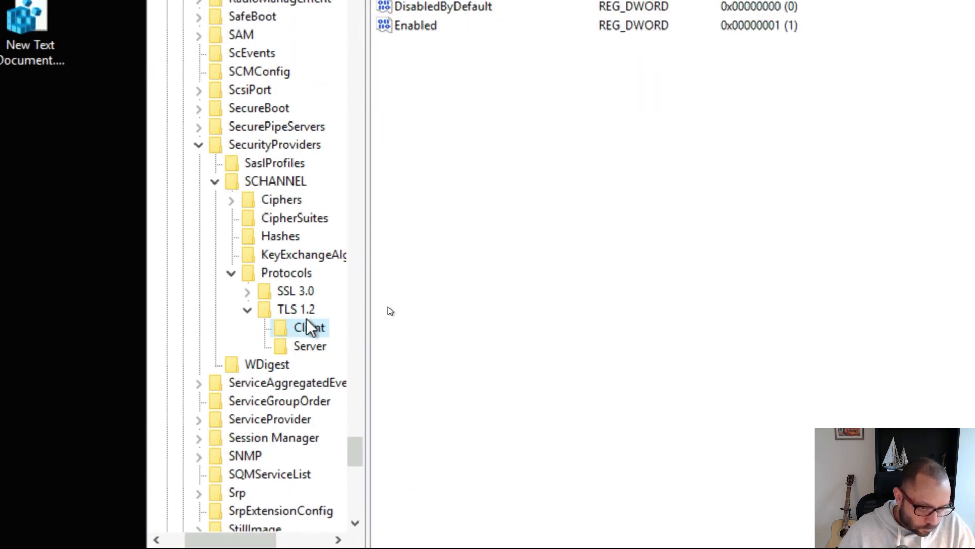
left_click(310, 345)
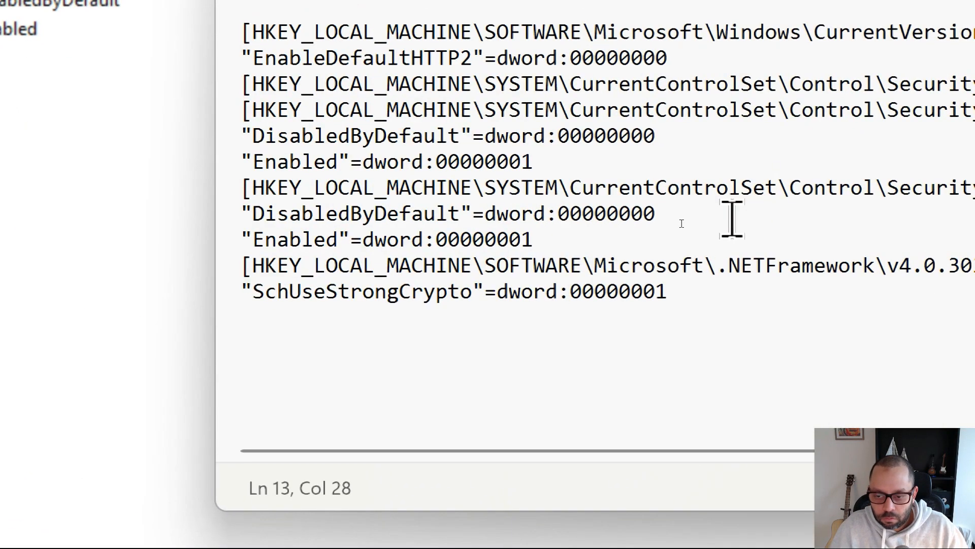
- Copy the .NETFramework v4.0.30319 key line from Notepad and clear the Registry Editor address bar
left_click(698, 250)
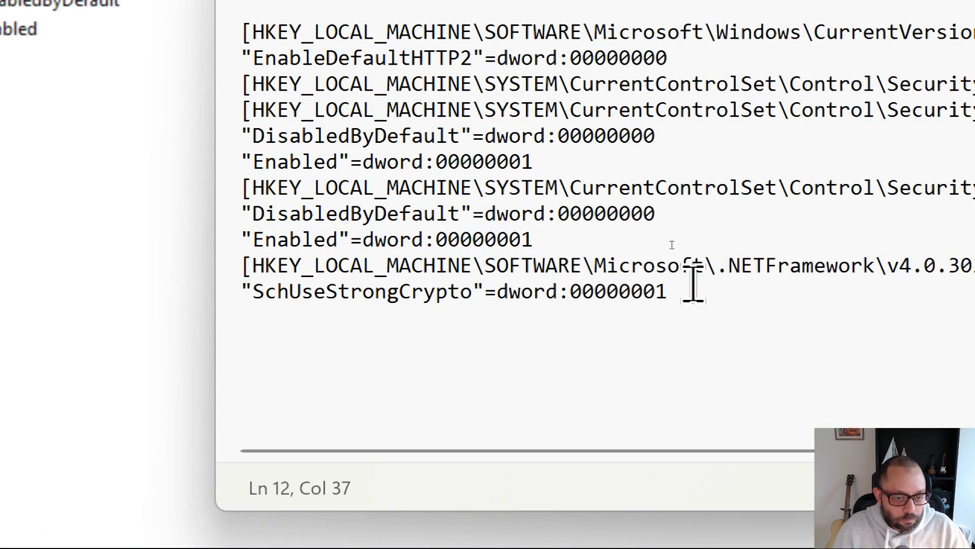
triple_click(694, 274)
key("ctrl+c")
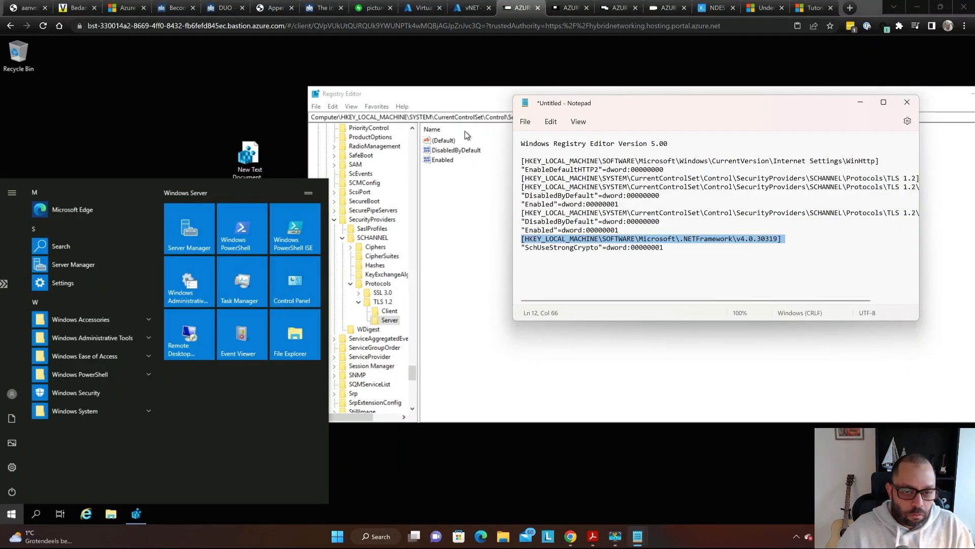
left_click(463, 117)
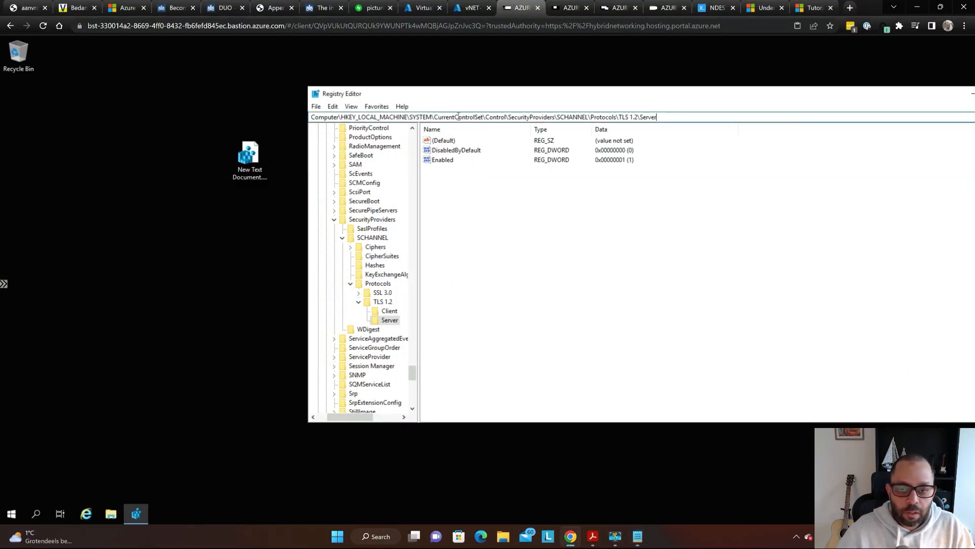
left_click(457, 117)
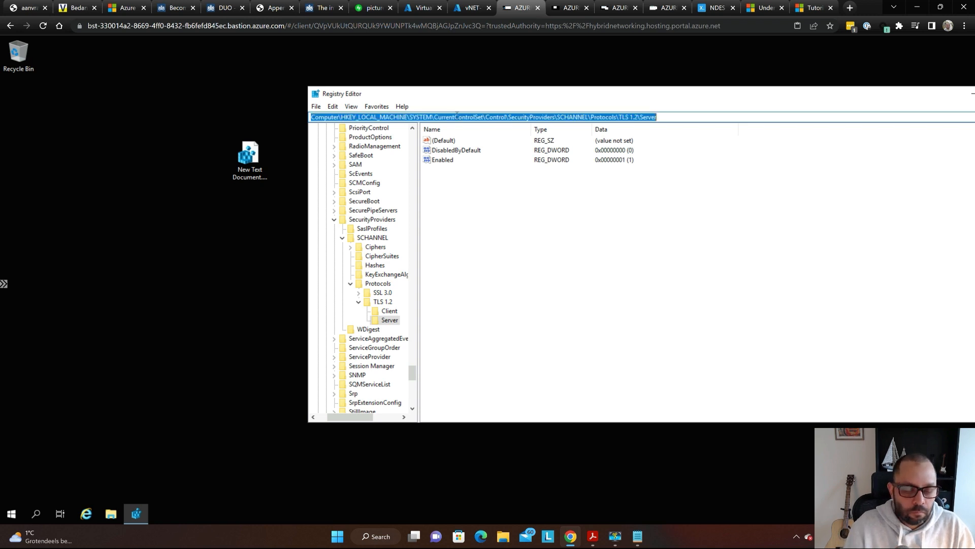
key("BackSpace")
key("super")
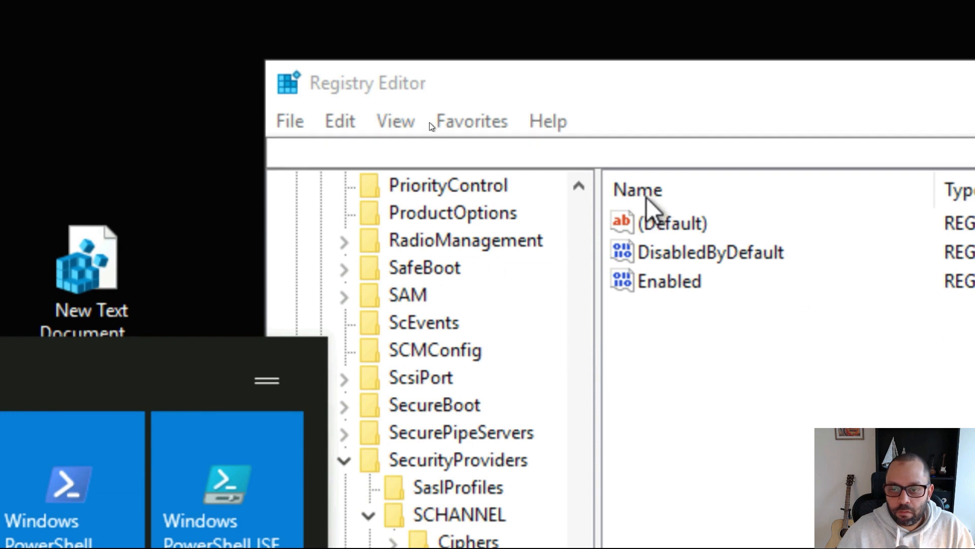
- Paste the .NETFramework\v4.0.30319 path into the address bar without its bracket and jump to it
left_click(627, 152)
key("ctrl+v")
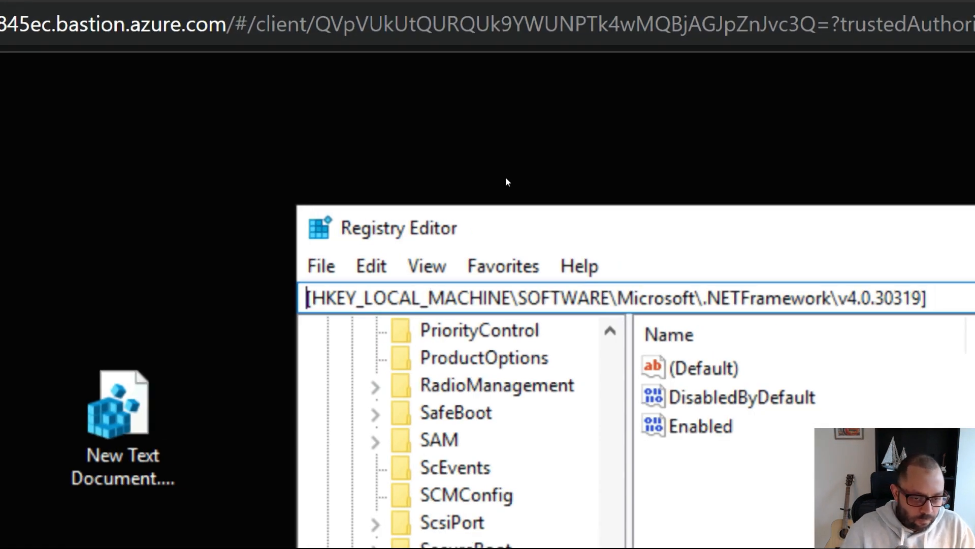
key("Delete")
key("End")
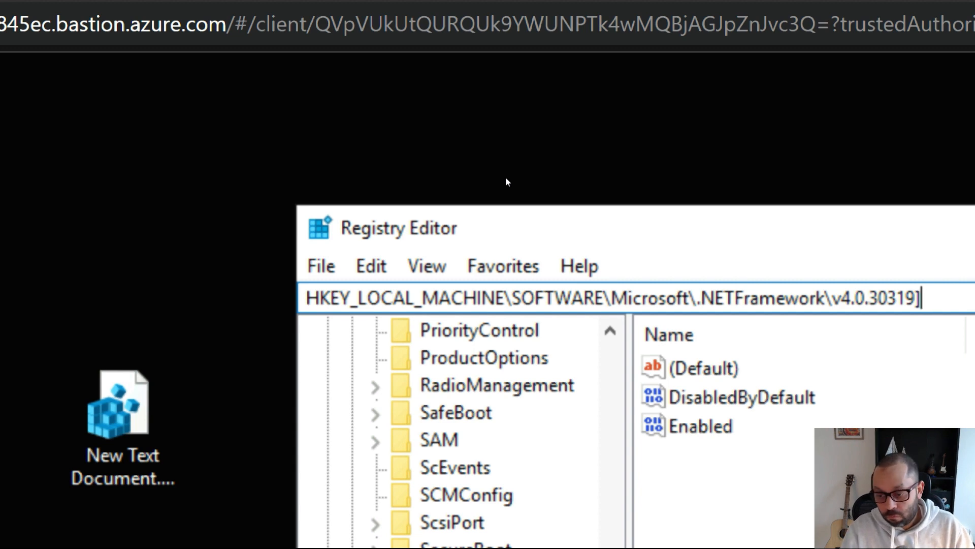
key("Return")
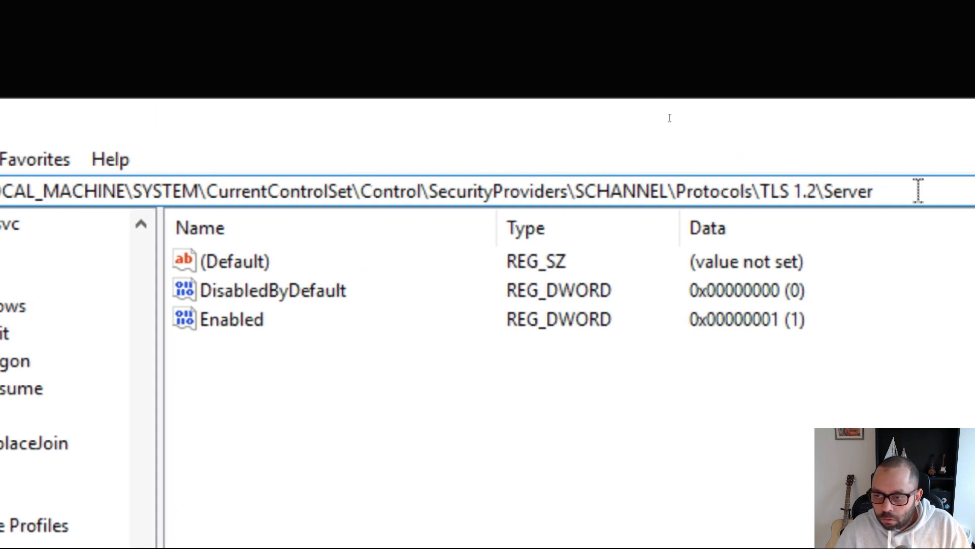
key("ctrl+a")
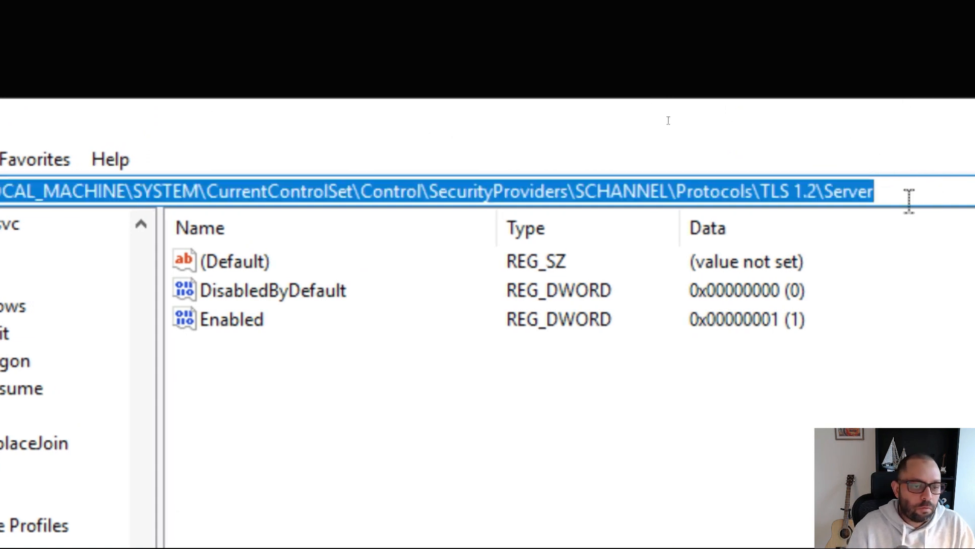
key("BackSpace")
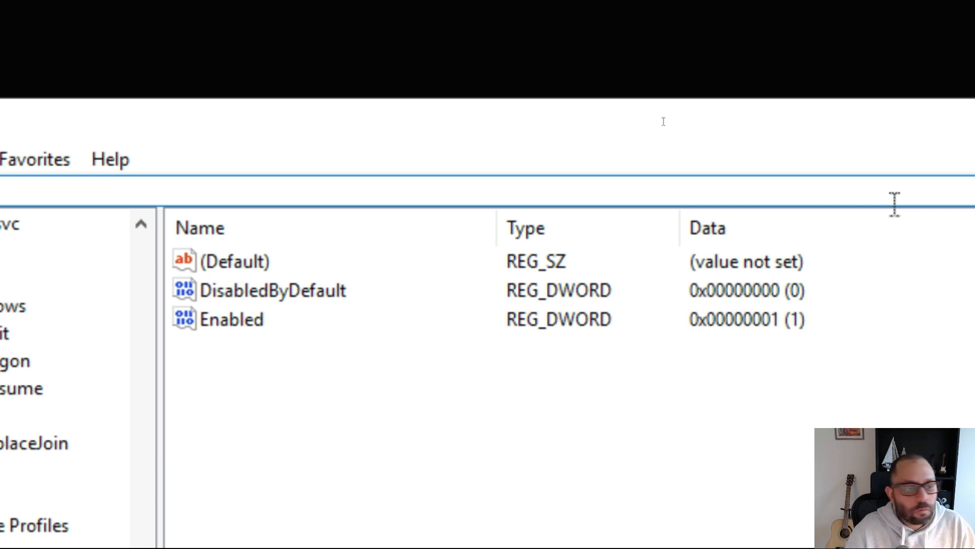
key("ctrl+v")
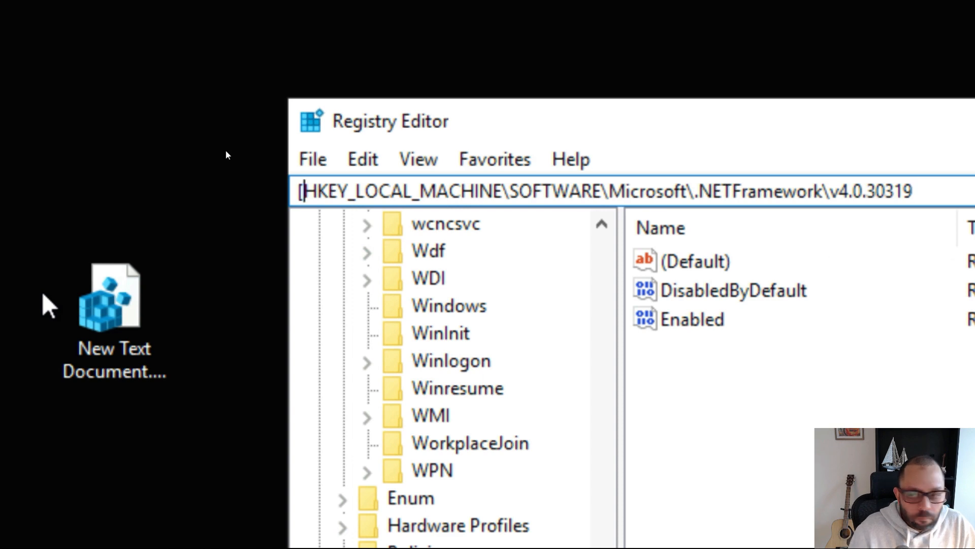
key("BackSpace")
key("Return")
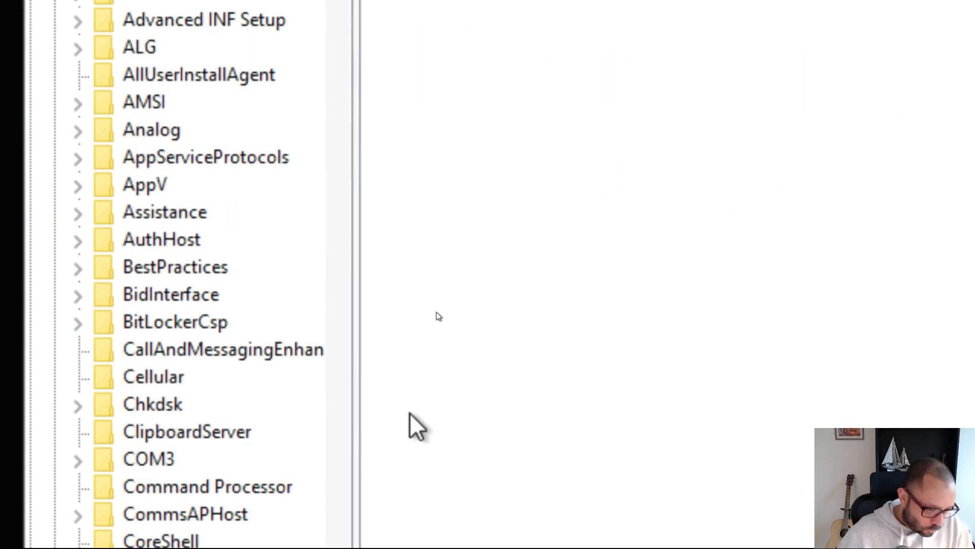
- Confirm SchUseStrongCrypto reads 1, then close Registry Editor
scroll(279, 159, "down", 3)
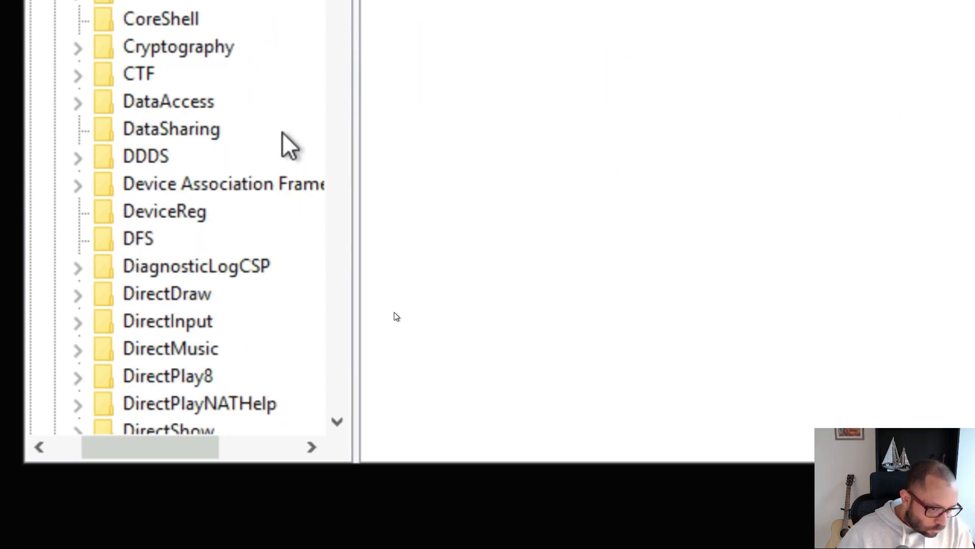
scroll(283, 146, "up", 6)
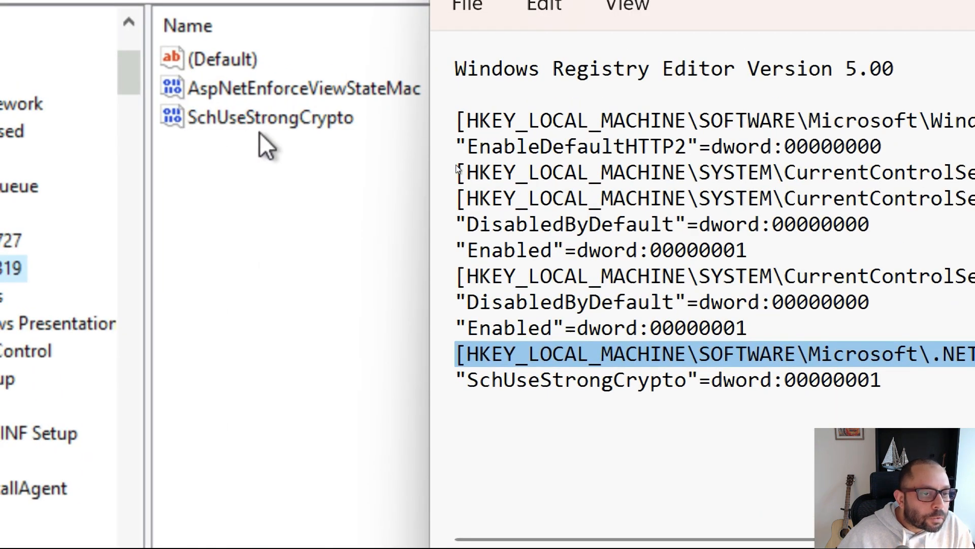
left_click(298, 193)
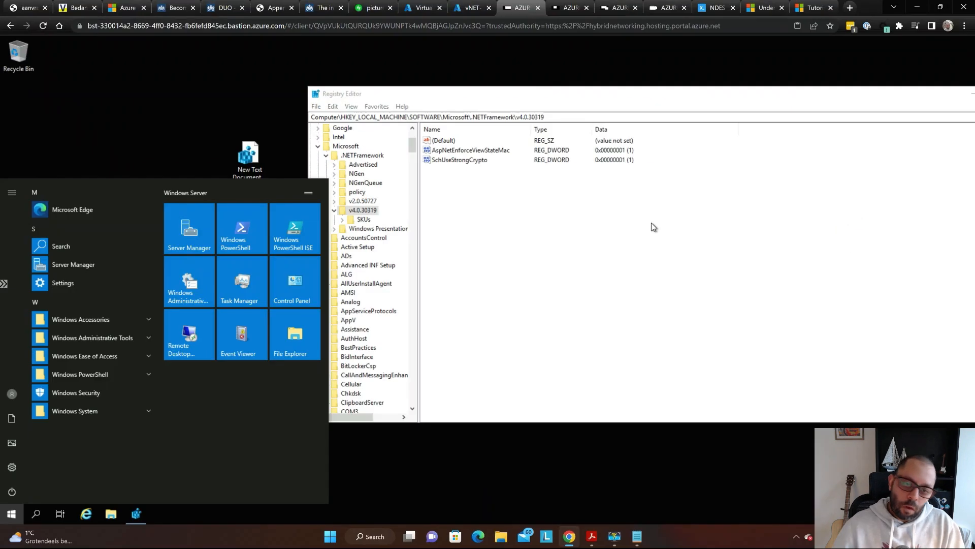
left_click_drag(611, 89, 447, 86)
left_click(856, 90)
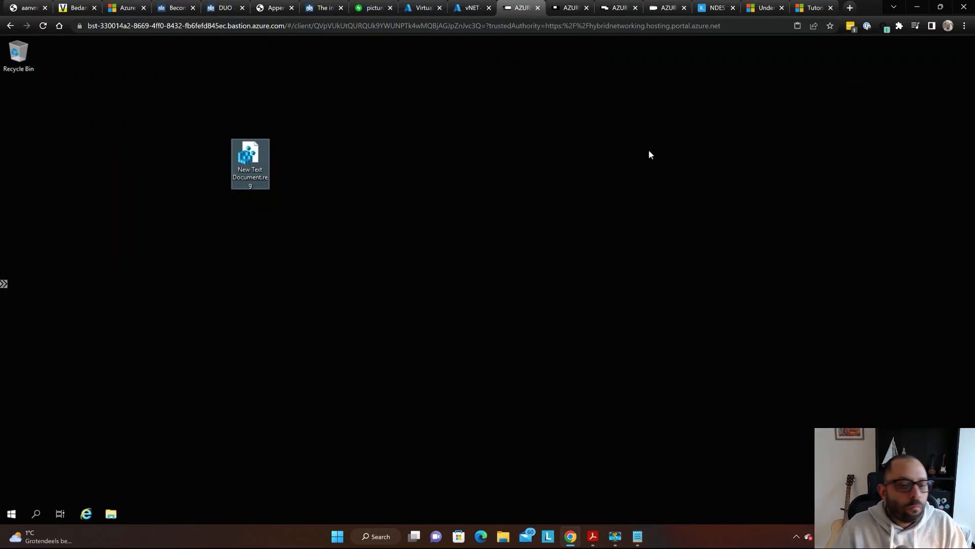
key("alt+Tab")
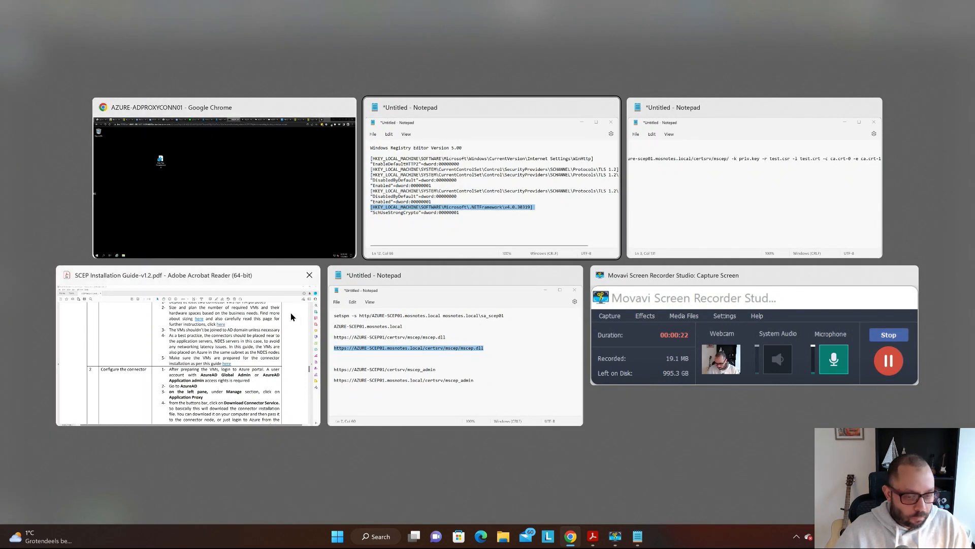
left_click(256, 299)
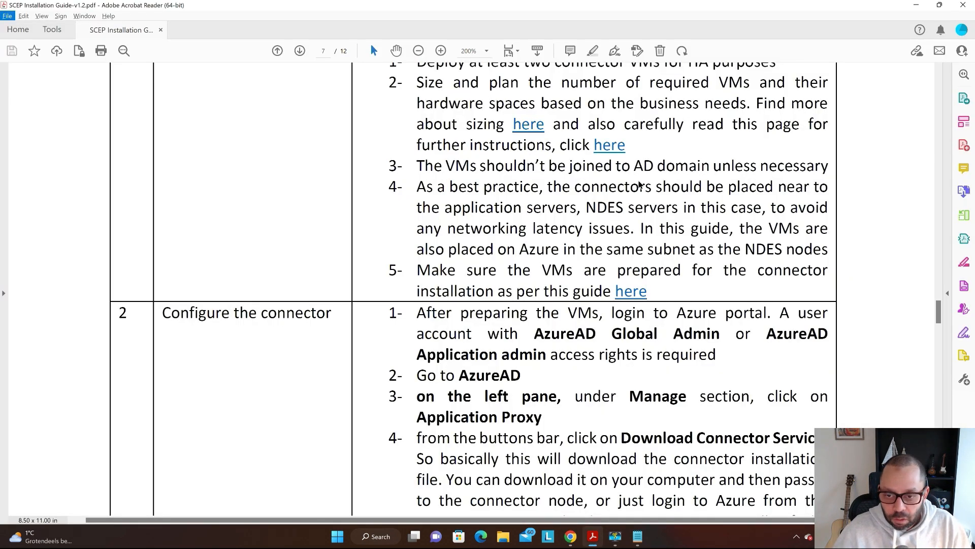
left_click(856, 144)
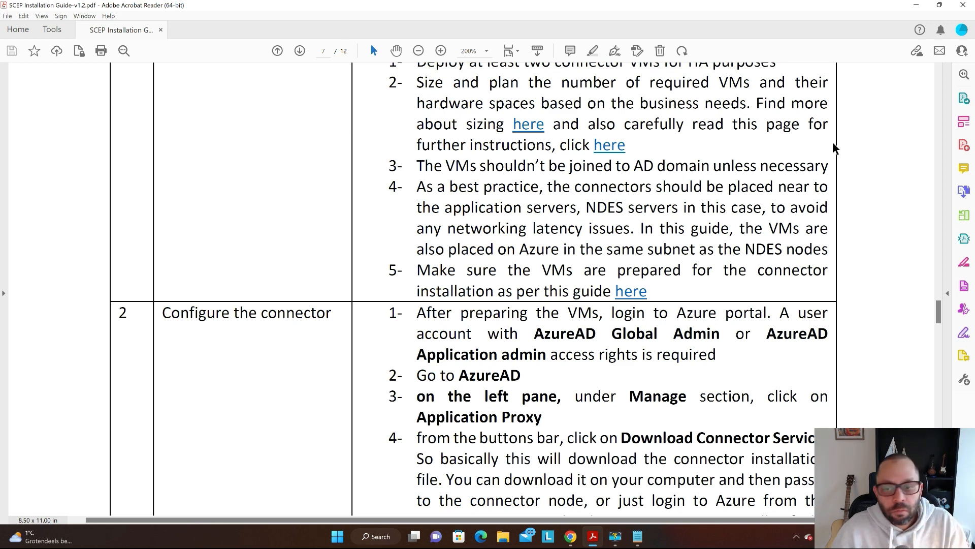
scroll(554, 162, "down", 2)
scroll(555, 162, "down", 5)
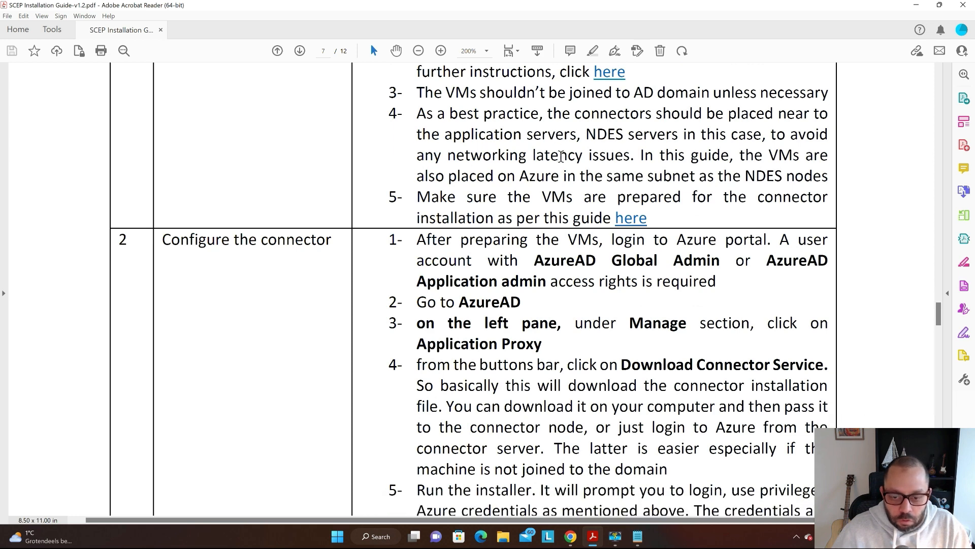
scroll(570, 144, "down", 1)
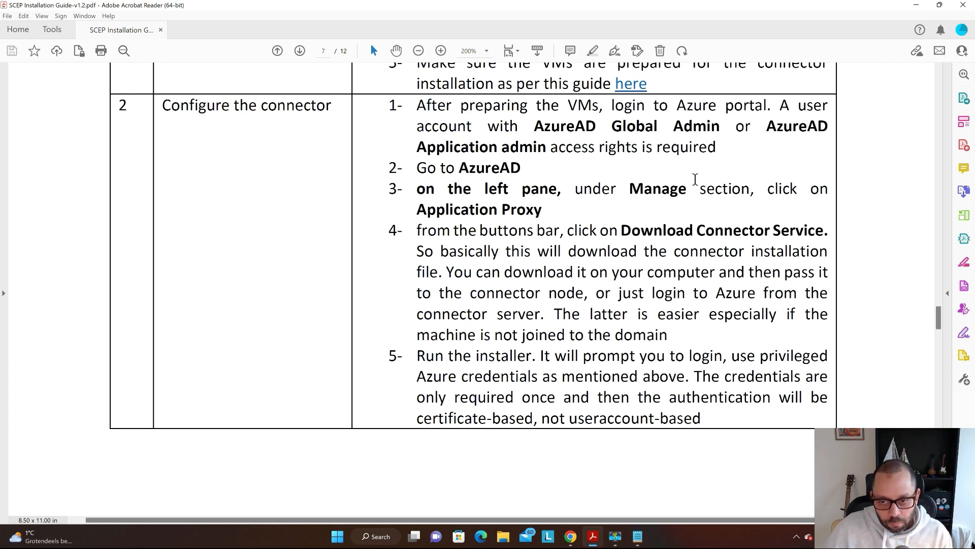
left_click_drag(512, 169, 710, 337)
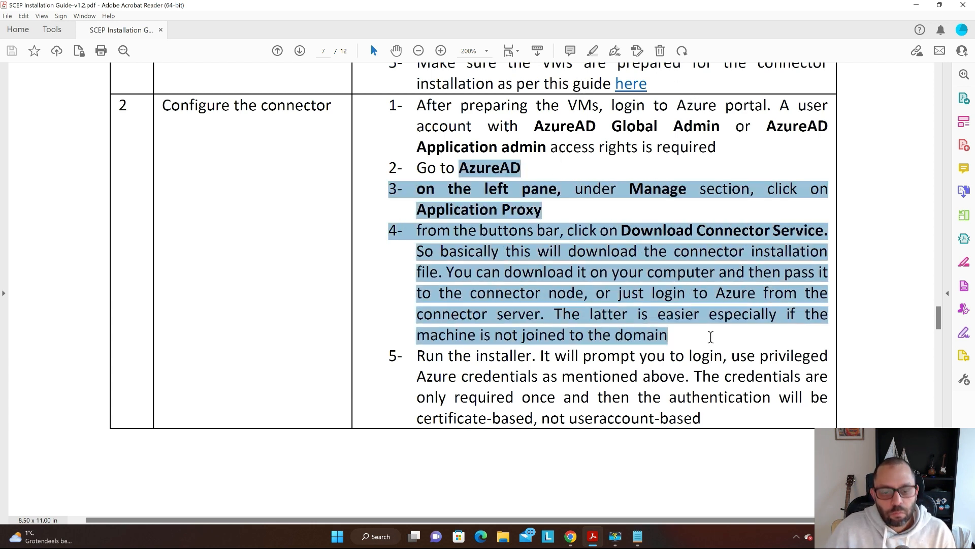
left_click(649, 180)
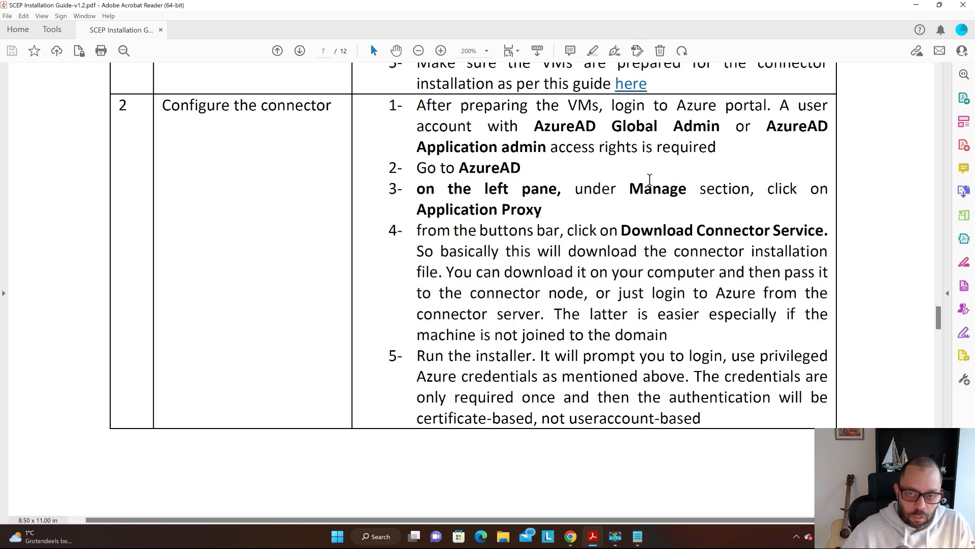
key("alt+Tab")
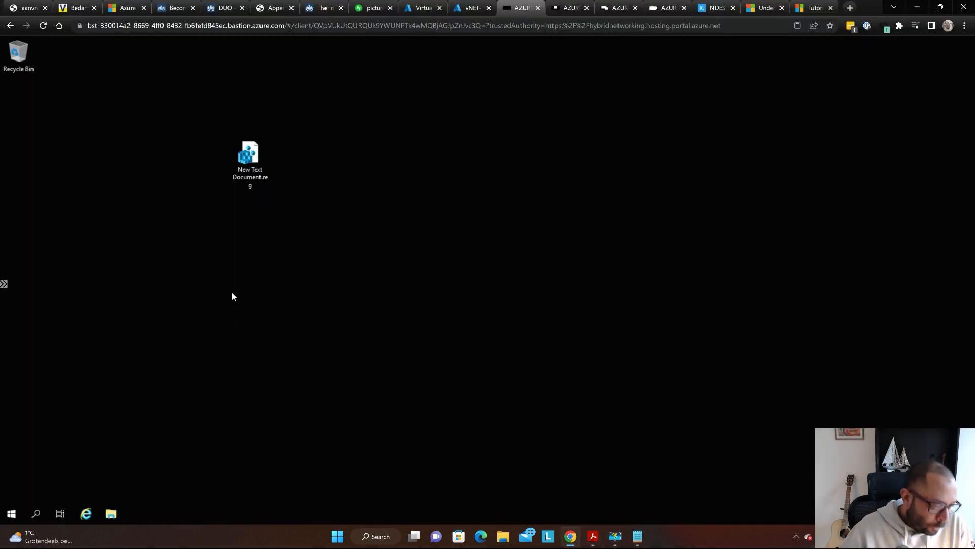
- Launch Edge via the edg search and skip its first-run setup without importing data
left_click(12, 514)
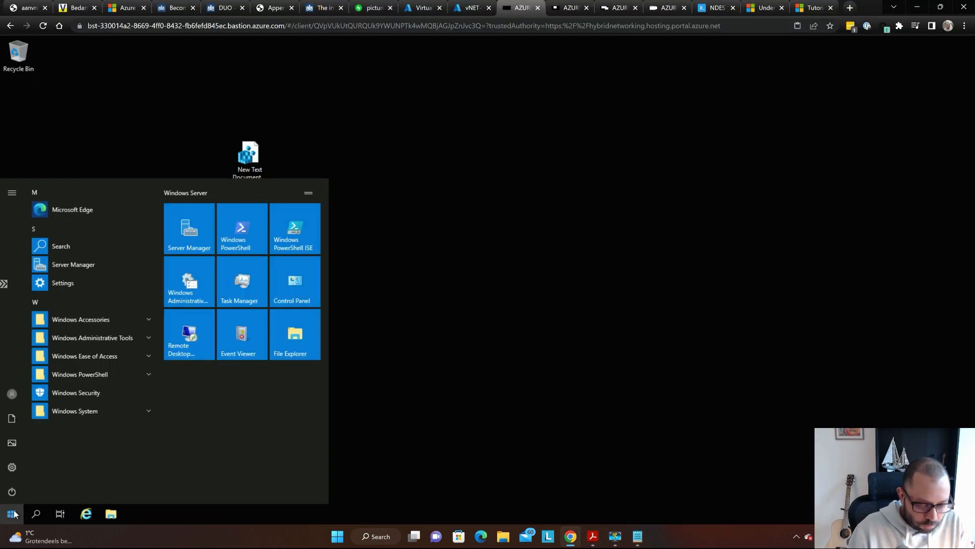
type("edg")
key("Return")
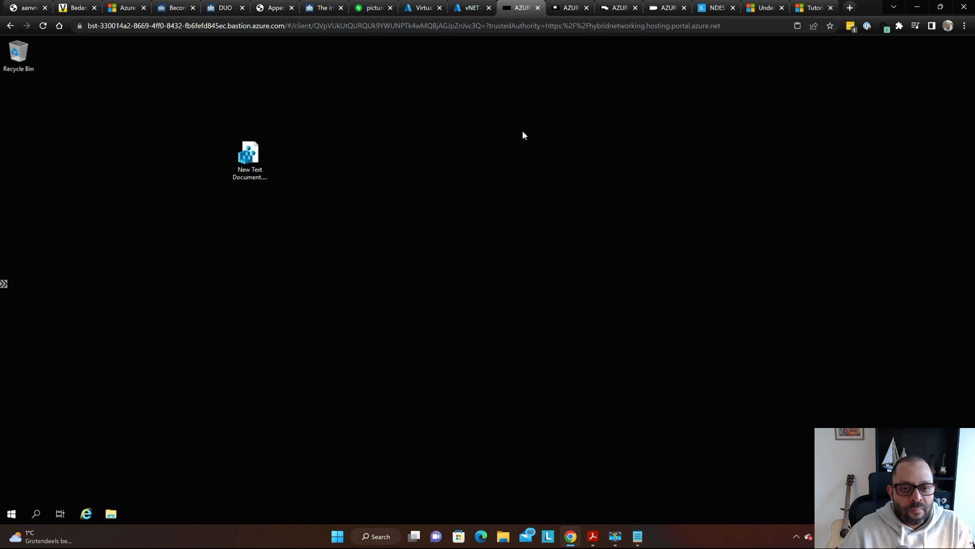
key("alt+Tab")
key("alt+Tab")
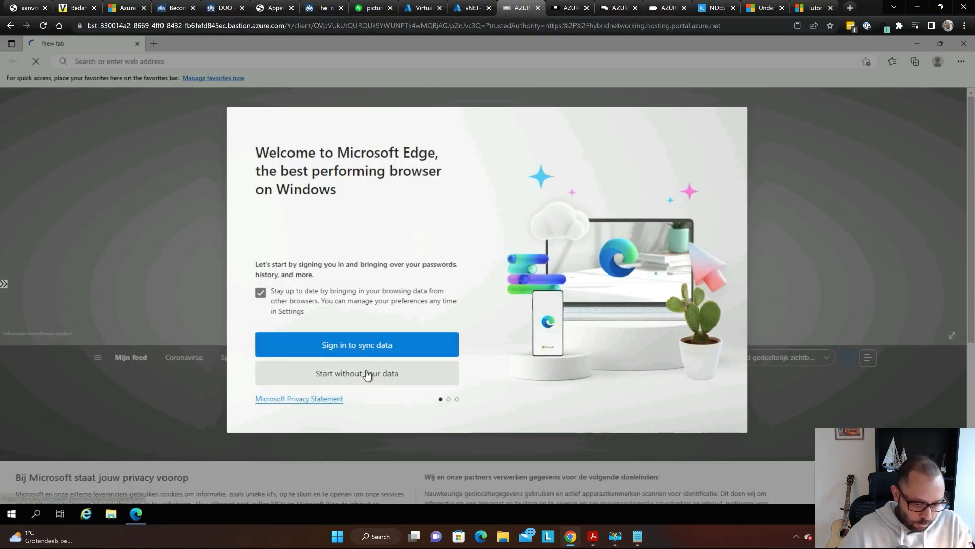
left_click(367, 374)
left_click(367, 379)
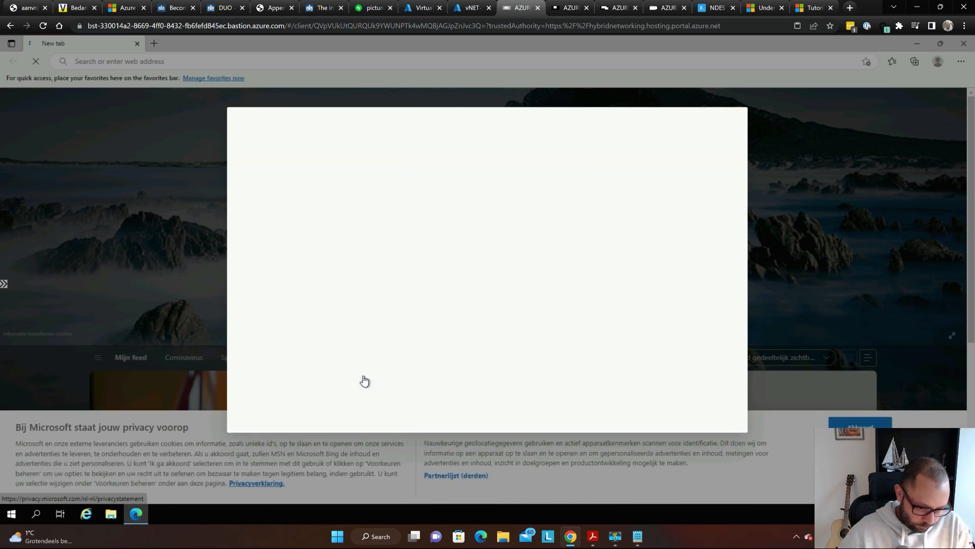
left_click(365, 379)
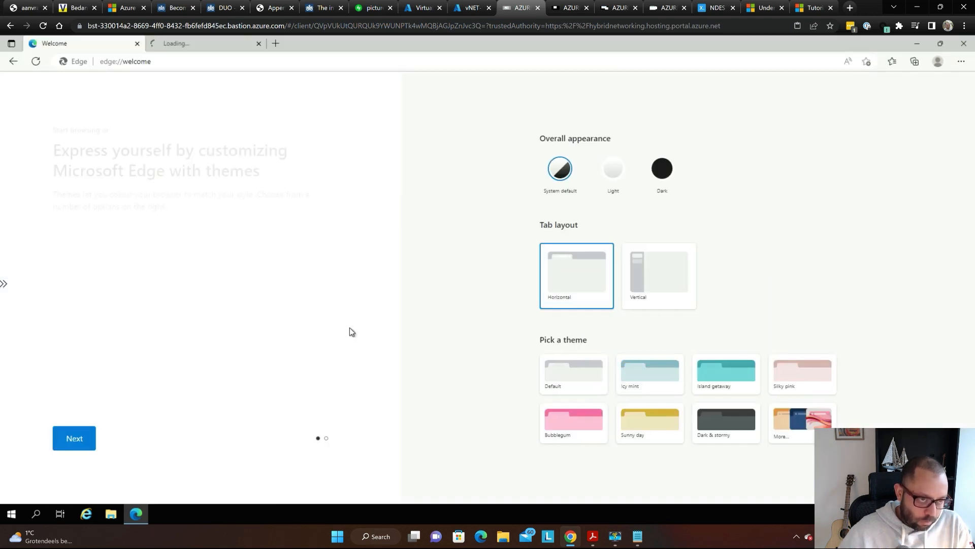
key("alt+Tab")
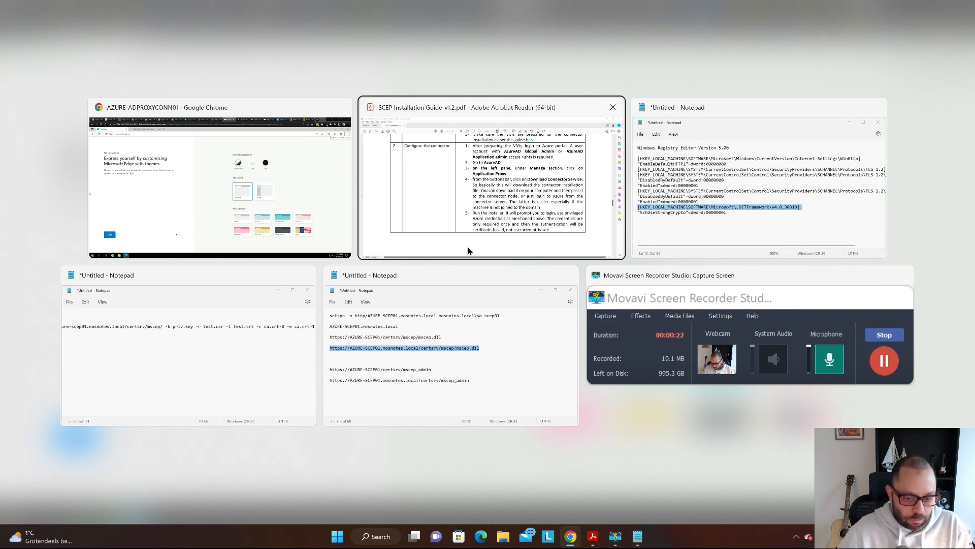
left_click(416, 353)
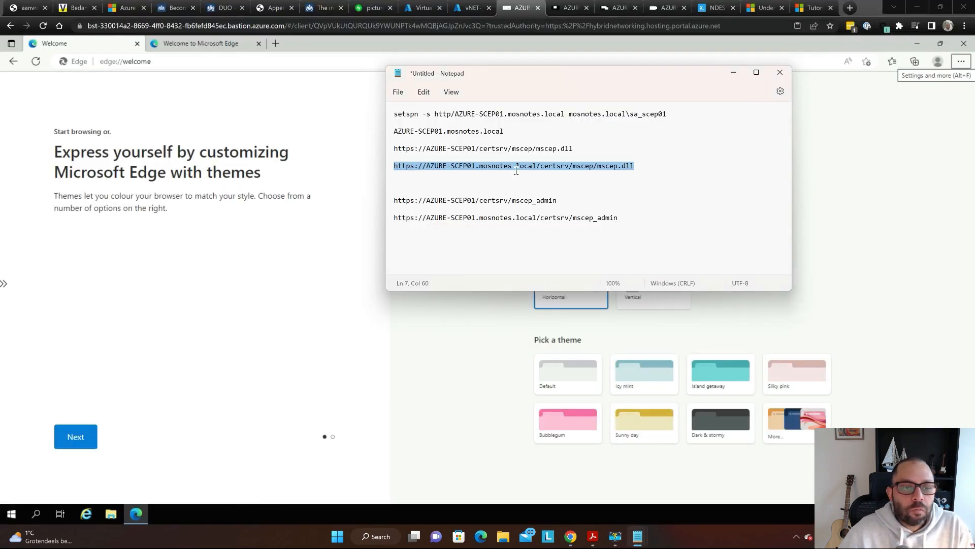
left_click(272, 62)
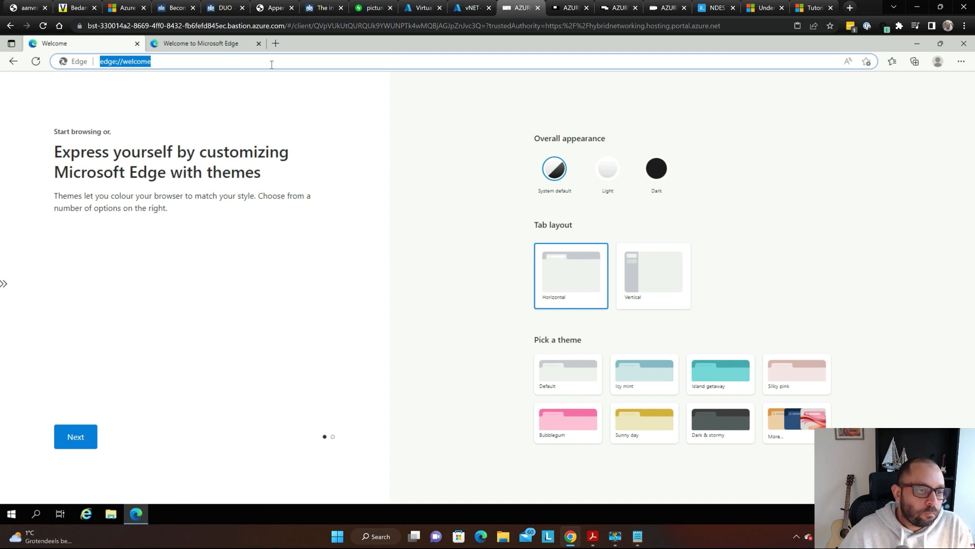
type("https://AZURE-SCEP01.mosnotes.local/certsrv/mscep/mscep.dll")
key("Return")
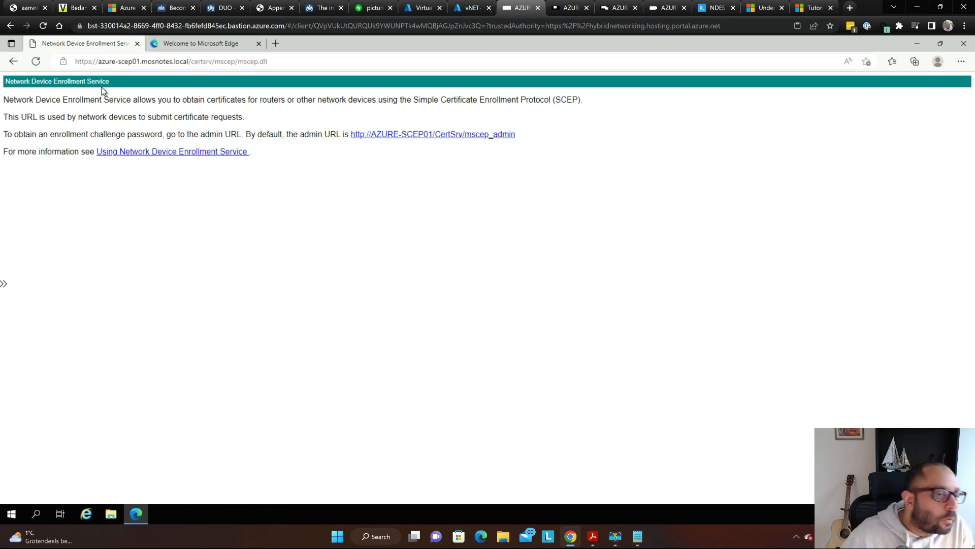
key("super+plus")
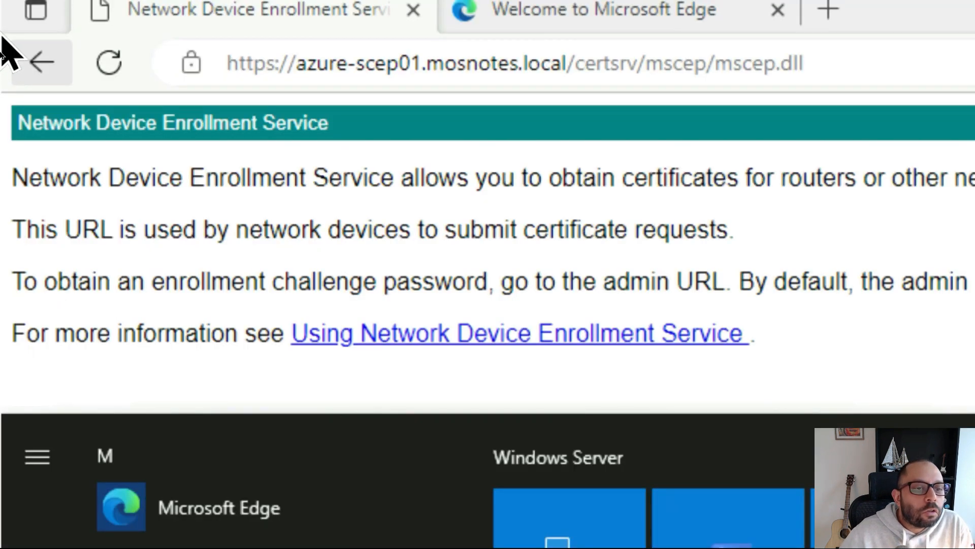
key("super+Escape")
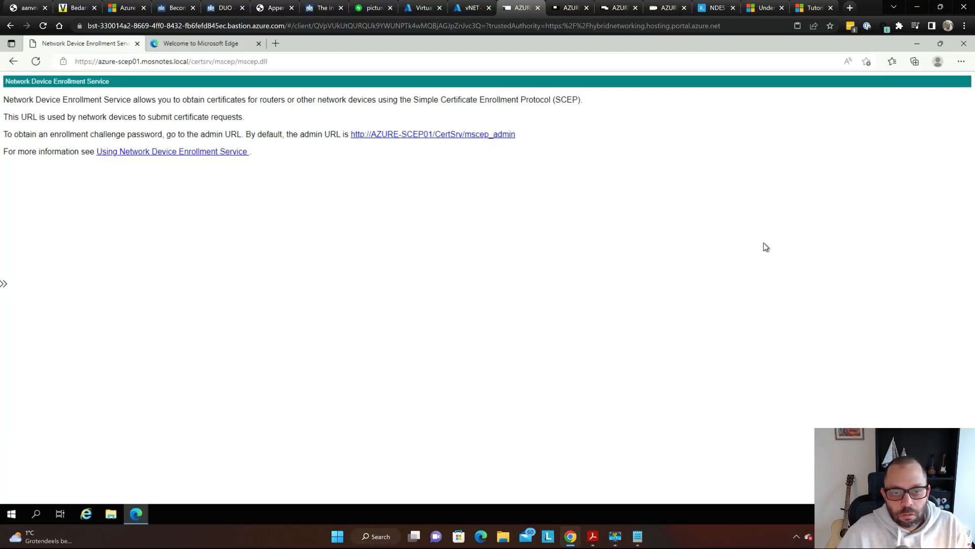
key("alt+Tab")
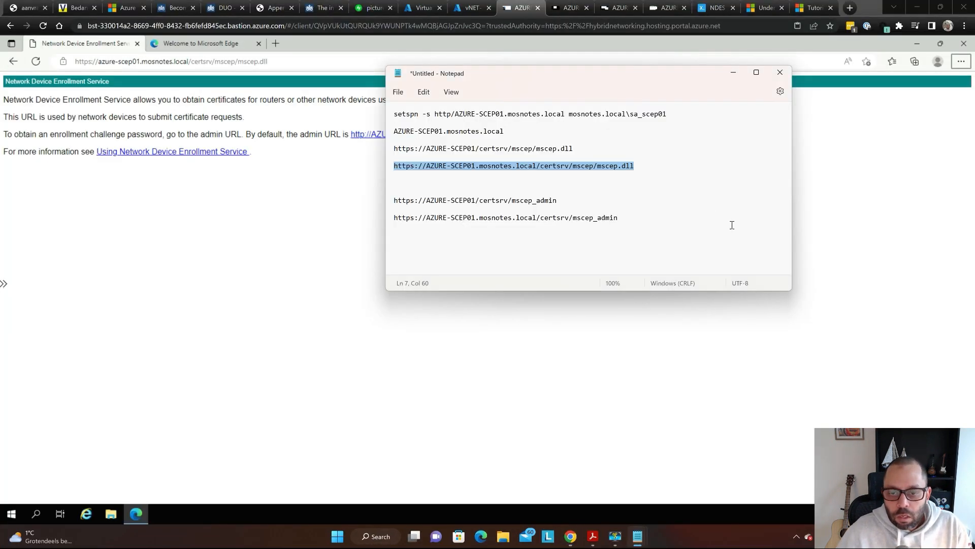
left_click(533, 151)
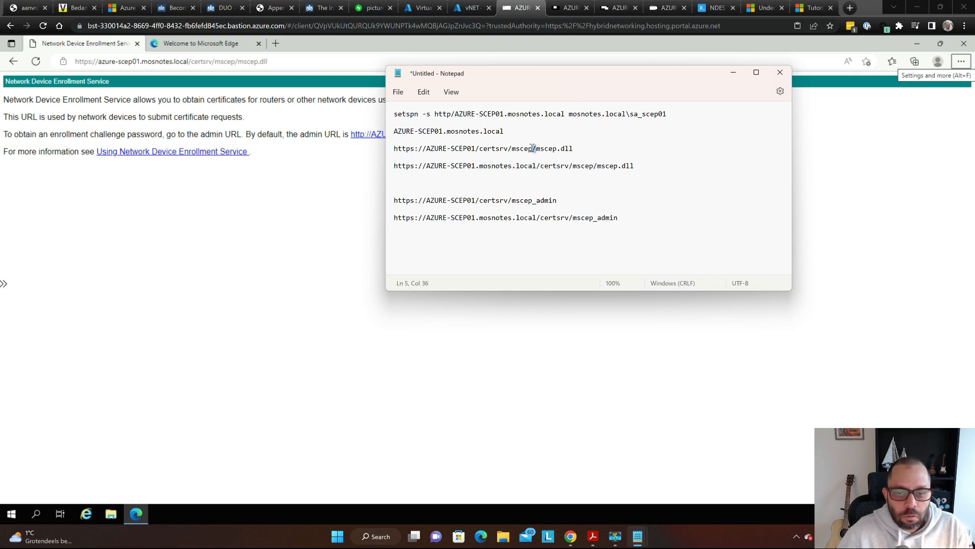
triple_click(531, 147)
left_click(292, 216)
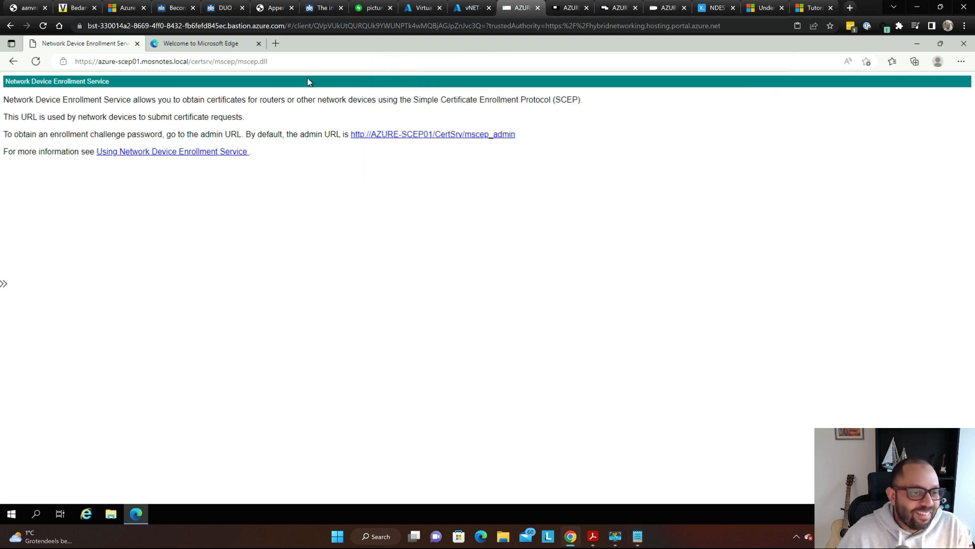
- Load the short-name address in the Welcome tab, close the Privacy error tab, and open a new tab
left_click(211, 45)
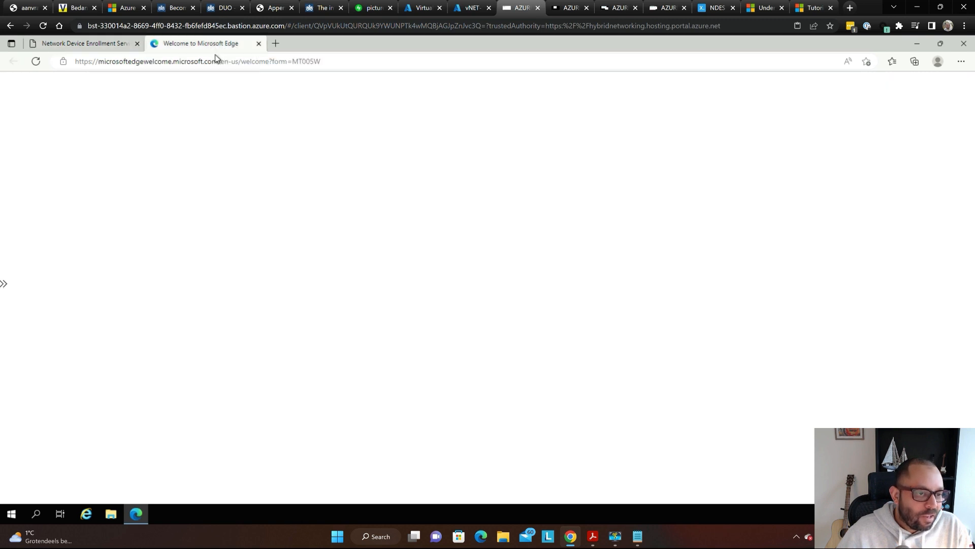
left_click(220, 60)
left_click(221, 59)
left_click(222, 59)
type("https://azure-scep01/certsrv/mscep/mscep.dll")
key("Return")
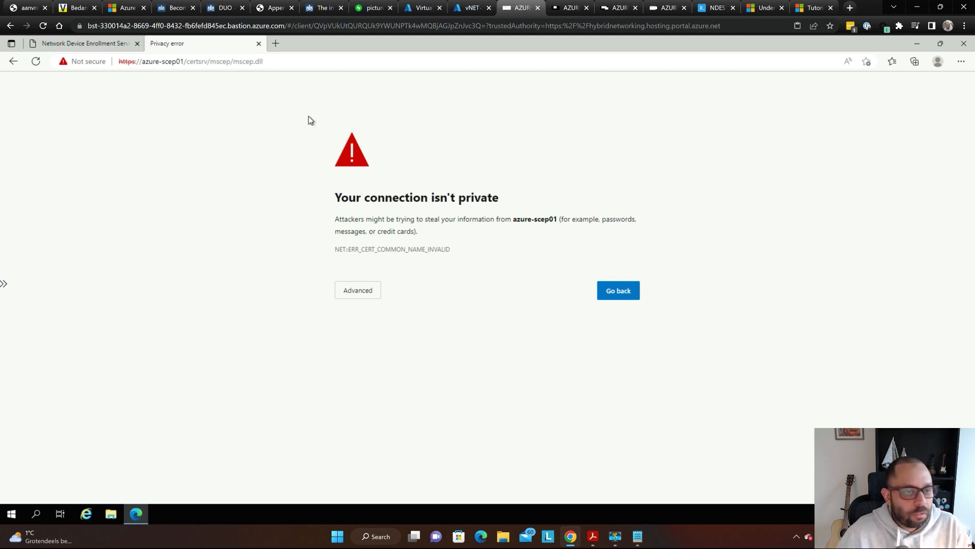
left_click(258, 44)
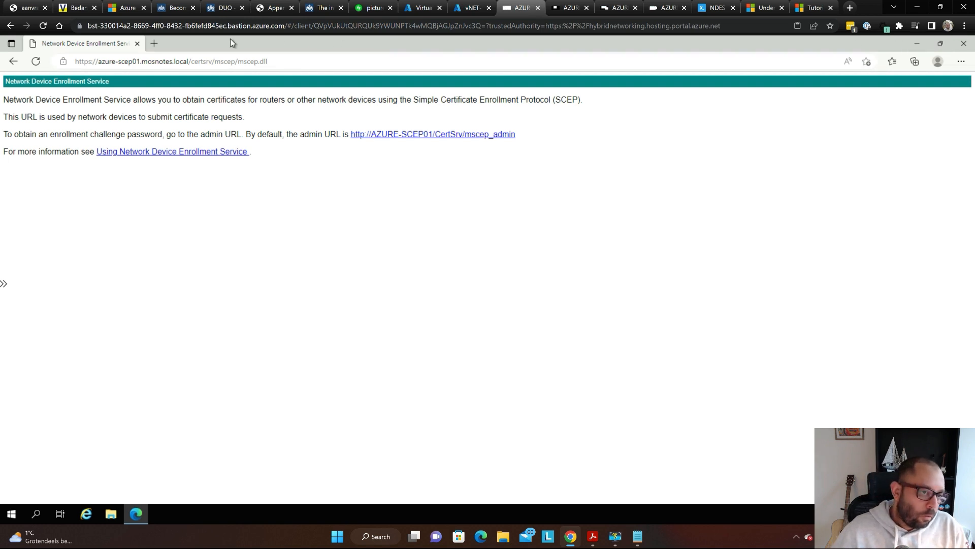
left_click(154, 48)
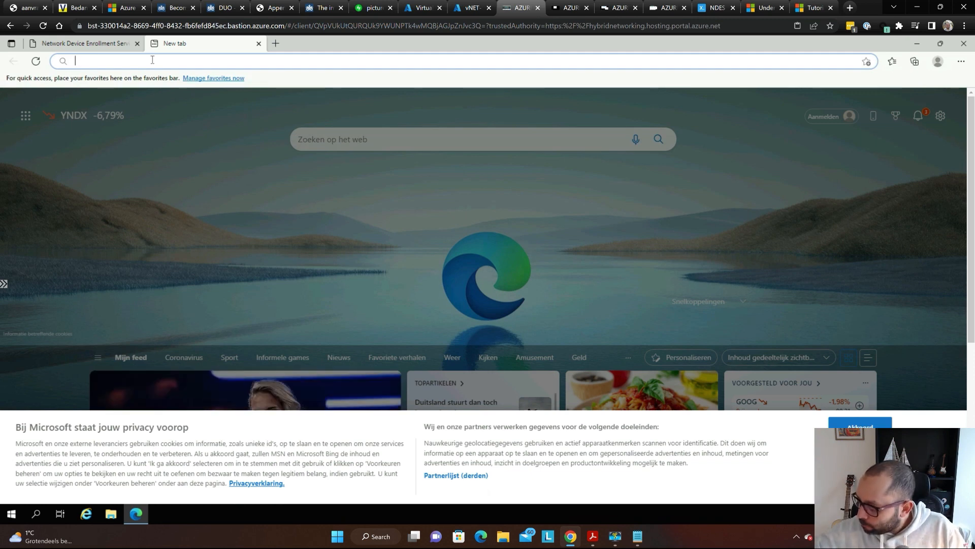
- Go to portal.azure.com and decline Edge sync to reach the Azure sign-in
type("p")
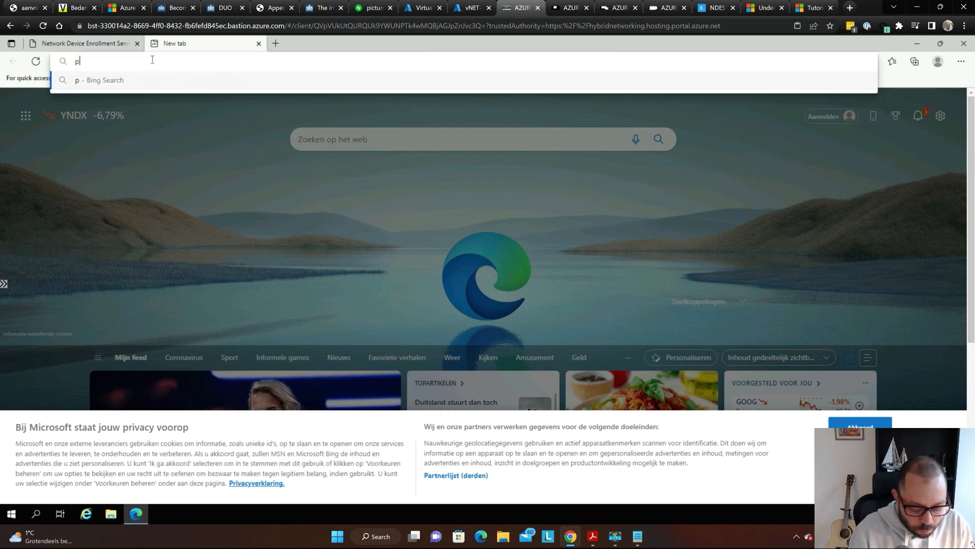
type("ortal.azure.com")
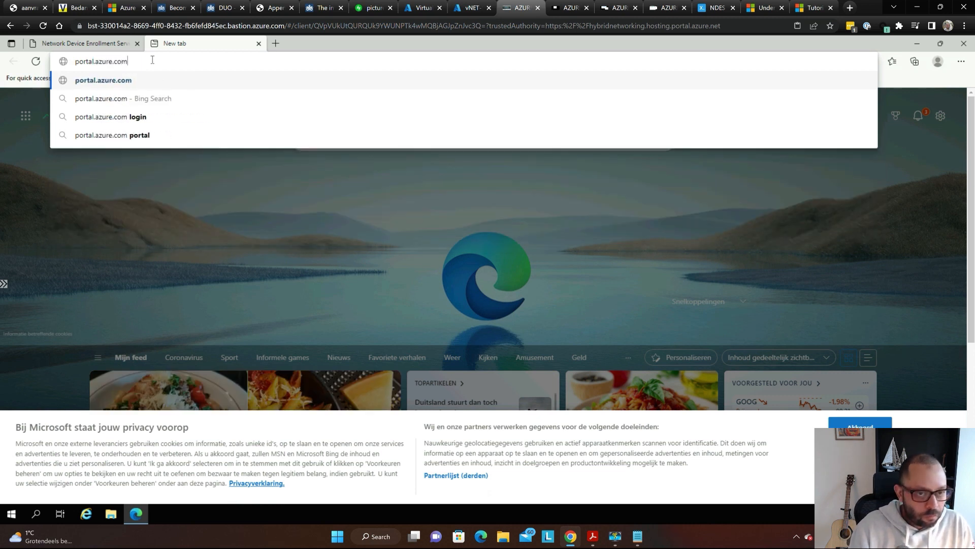
key("Return")
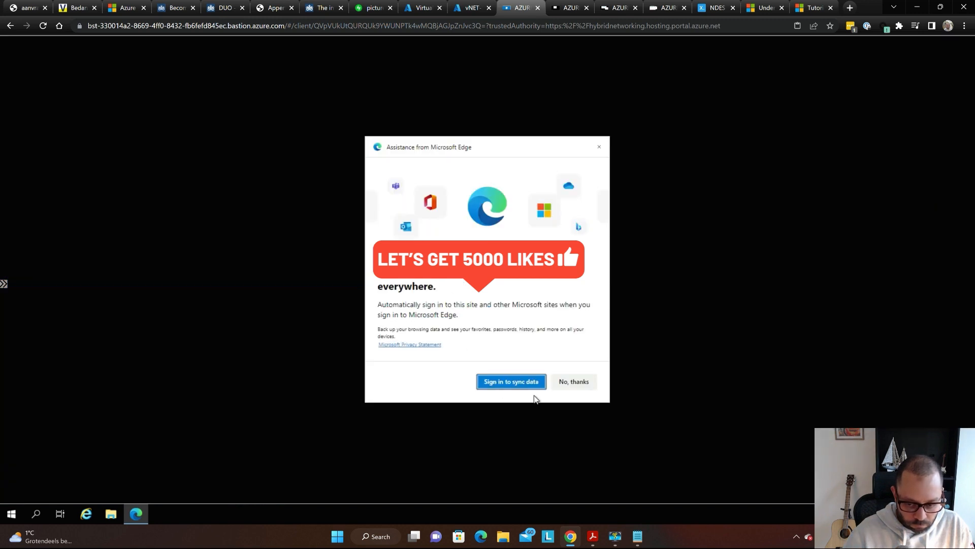
left_click(563, 382)
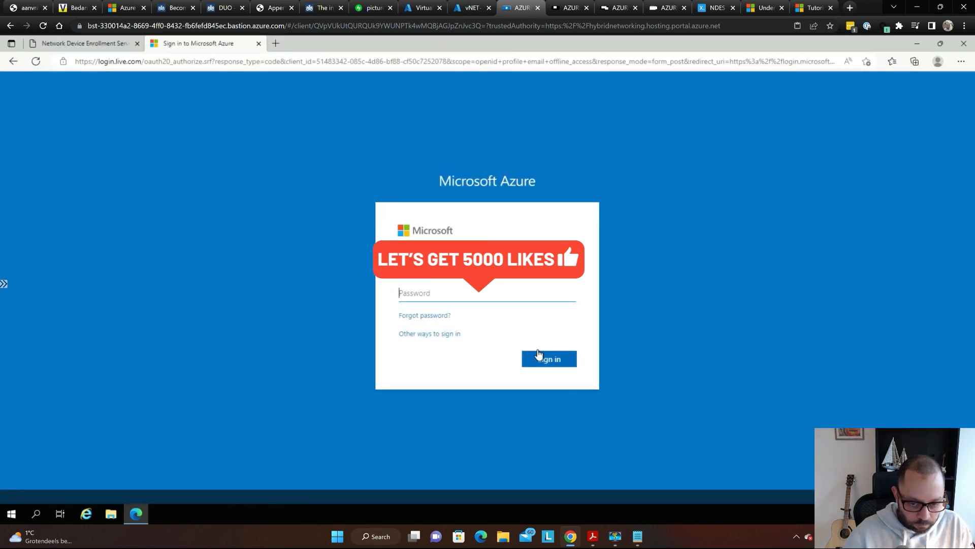
- Enter the account password, decline saving it, and choose to stay signed in
left_click(485, 296)
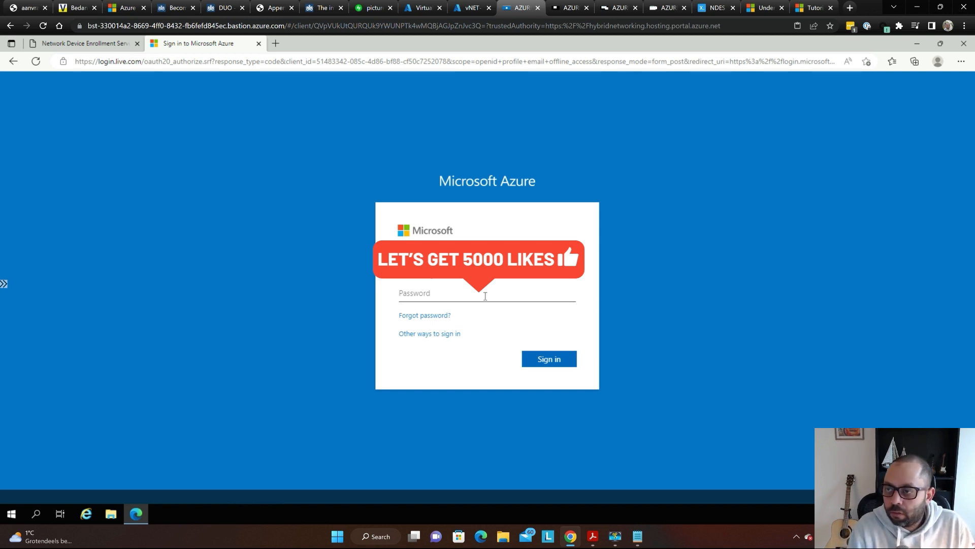
key("ctrl+v")
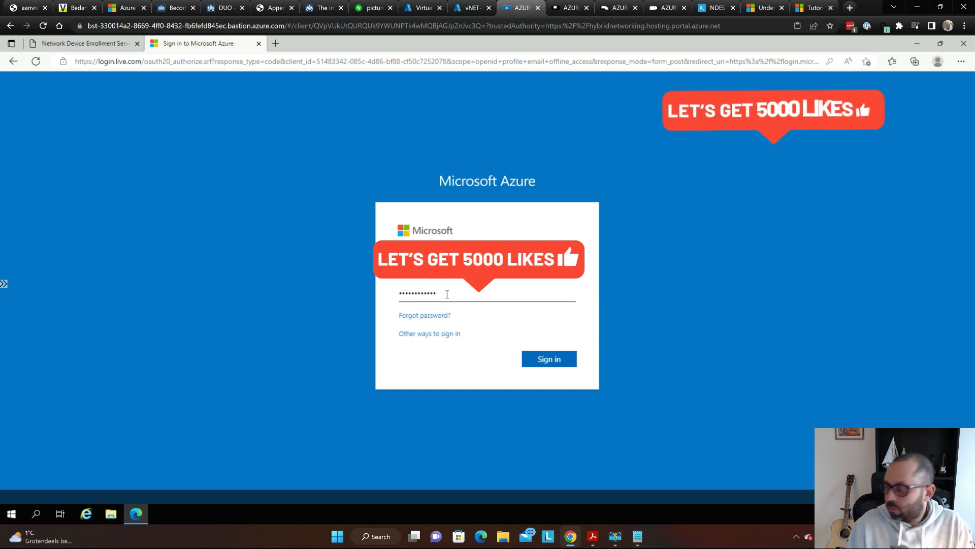
key("Return")
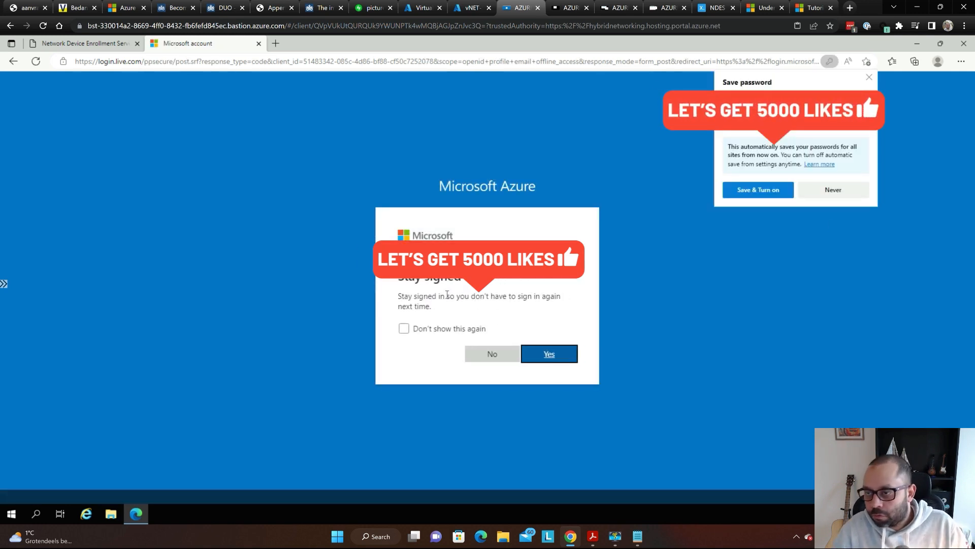
left_click(867, 61)
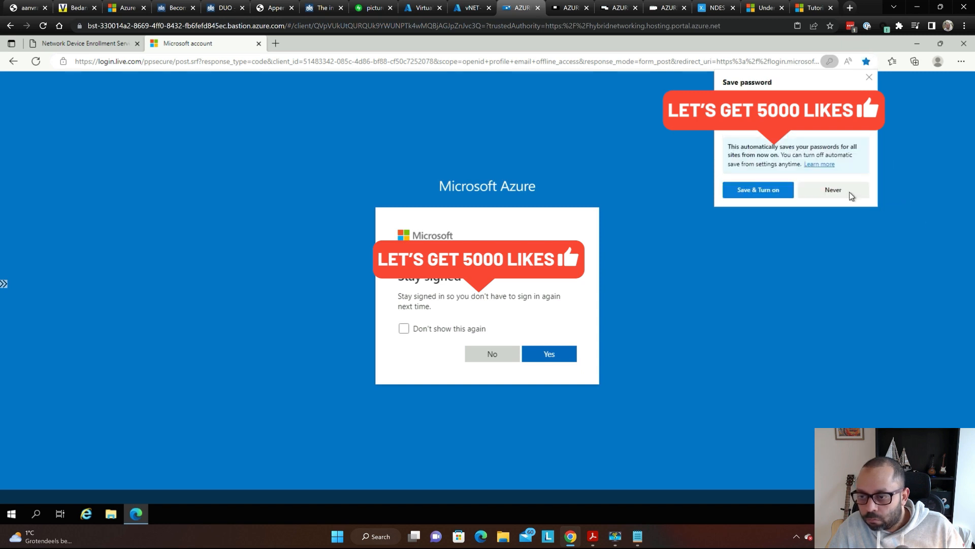
left_click(833, 190)
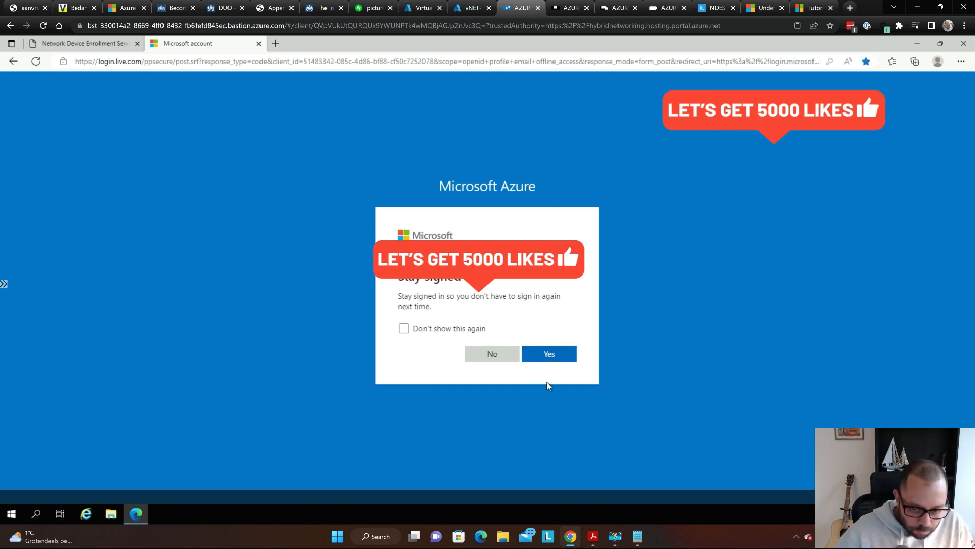
left_click(547, 350)
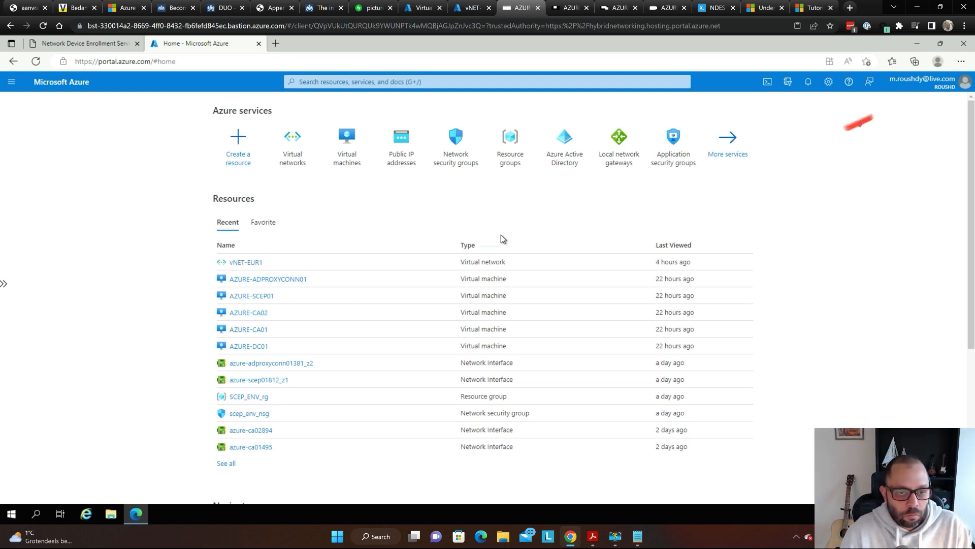
- Search aad to open the ROUSHD Azure Active Directory, then go to its Application proxy page
key("g")
key("slash")
type("aad")
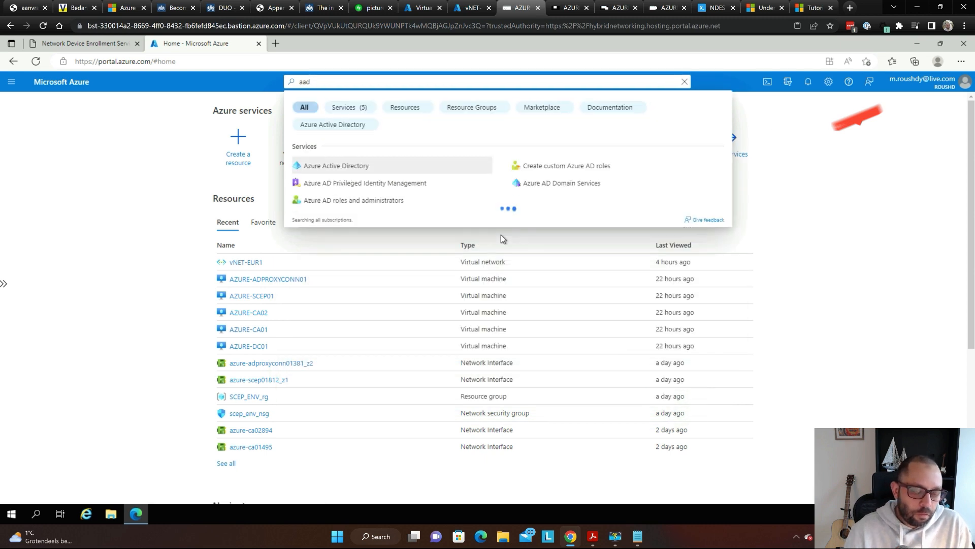
key("Return")
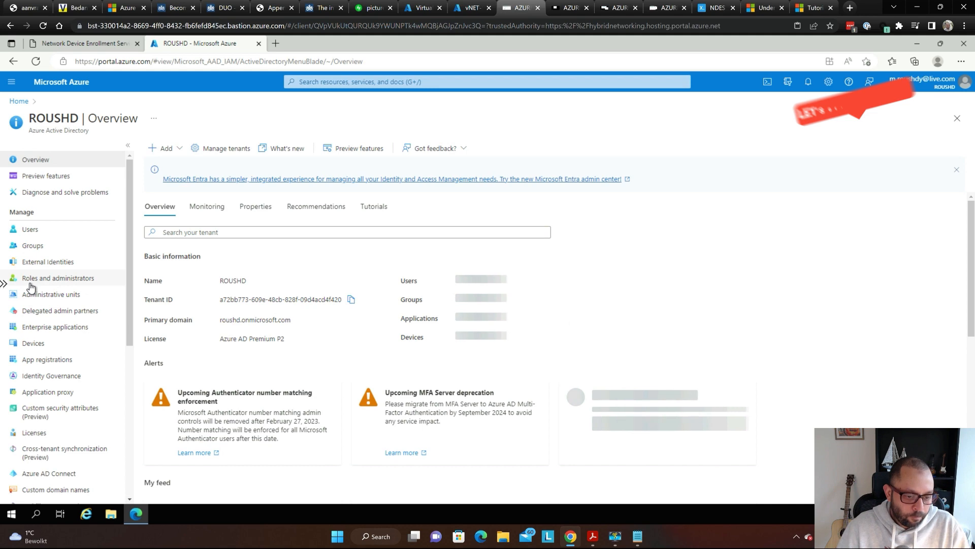
key("super")
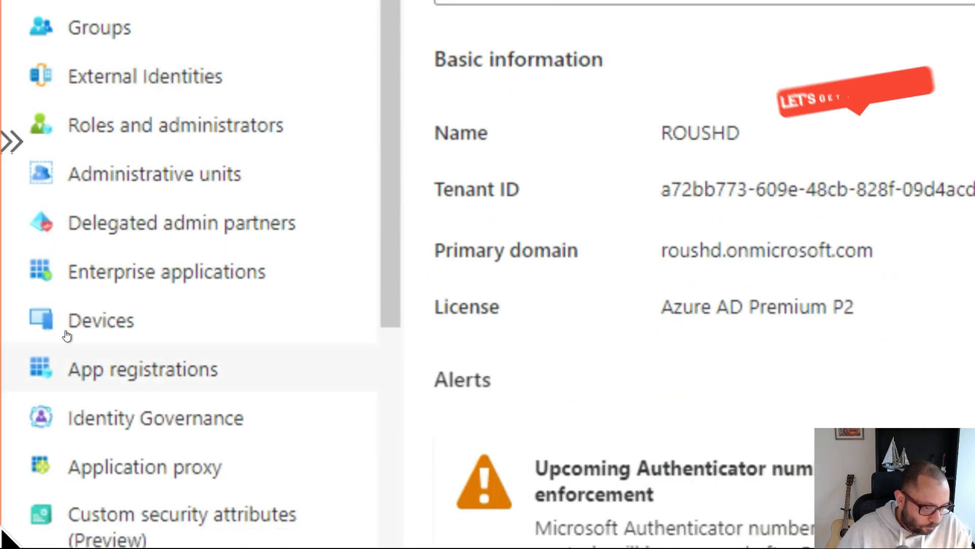
scroll(226, 356, "down", 10)
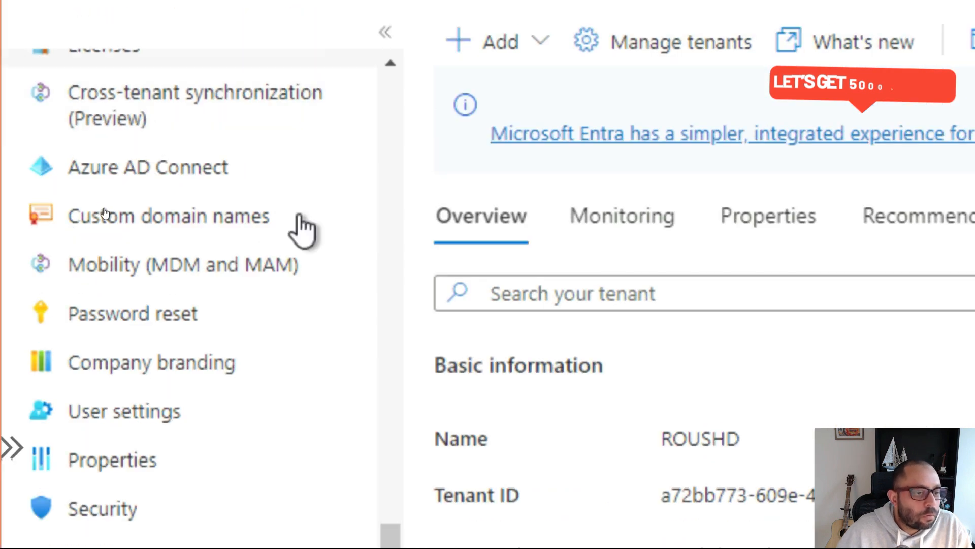
scroll(314, 254, "up", 5)
scroll(88, 230, "up", 5)
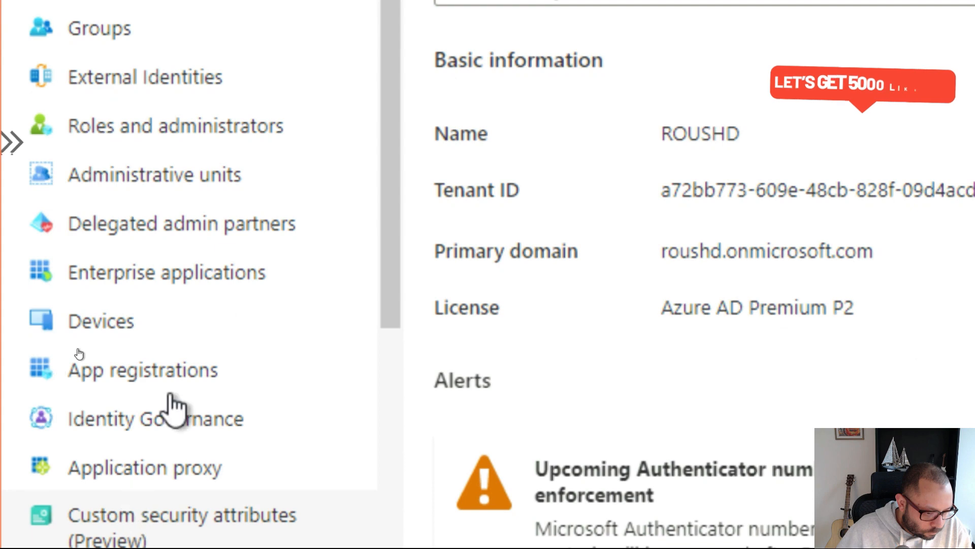
left_click(213, 475)
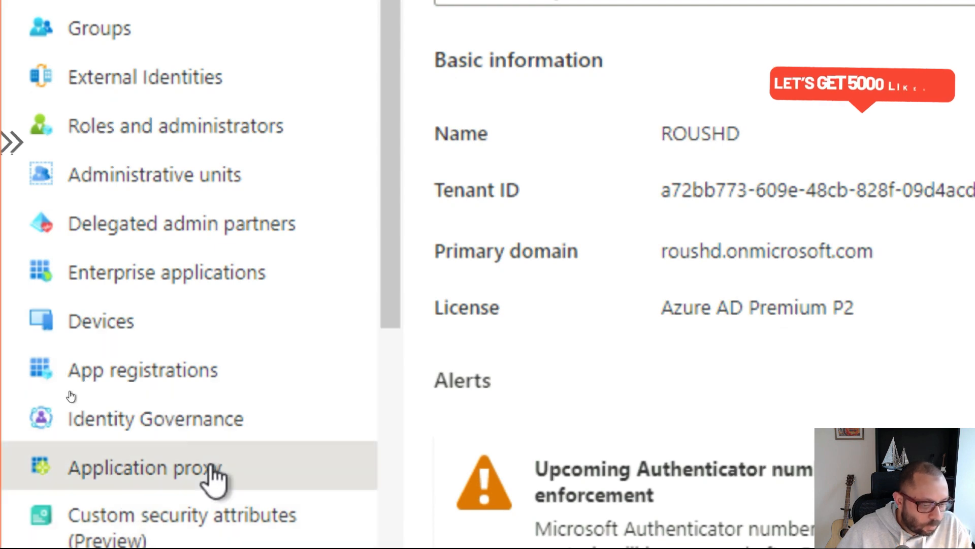
key("super")
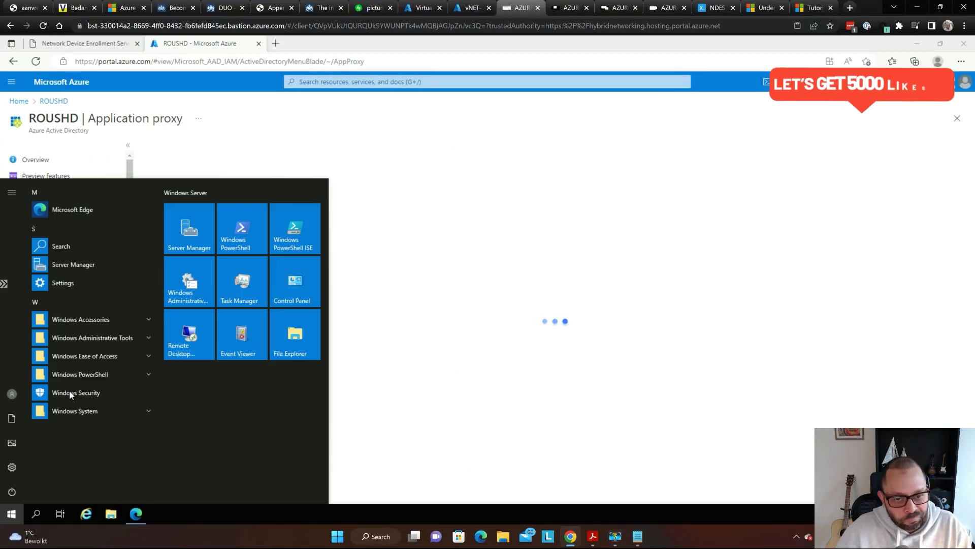
key("super")
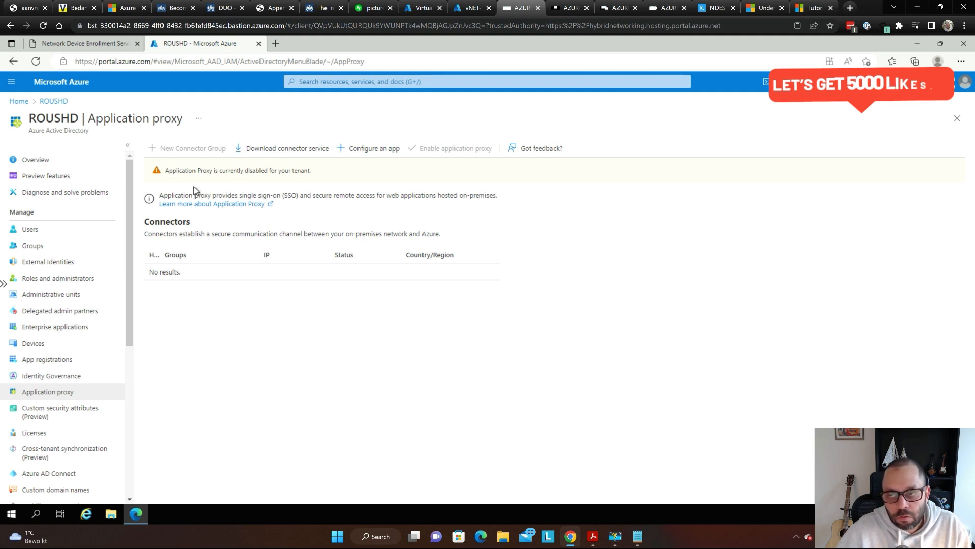
- Download AADApplicationProxyConnectorInstaller (53.9 MB) via Download connector service and Accept terms & Download
key("super")
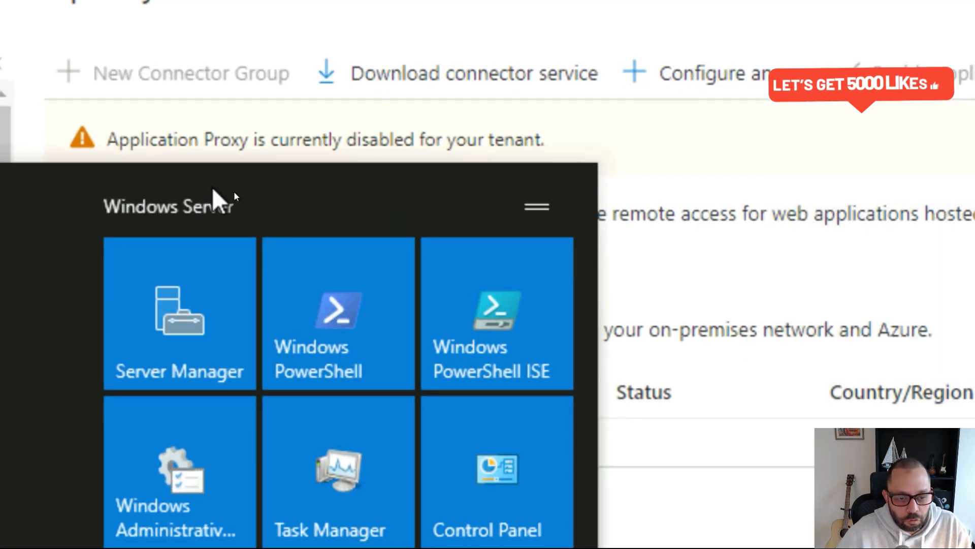
key("super")
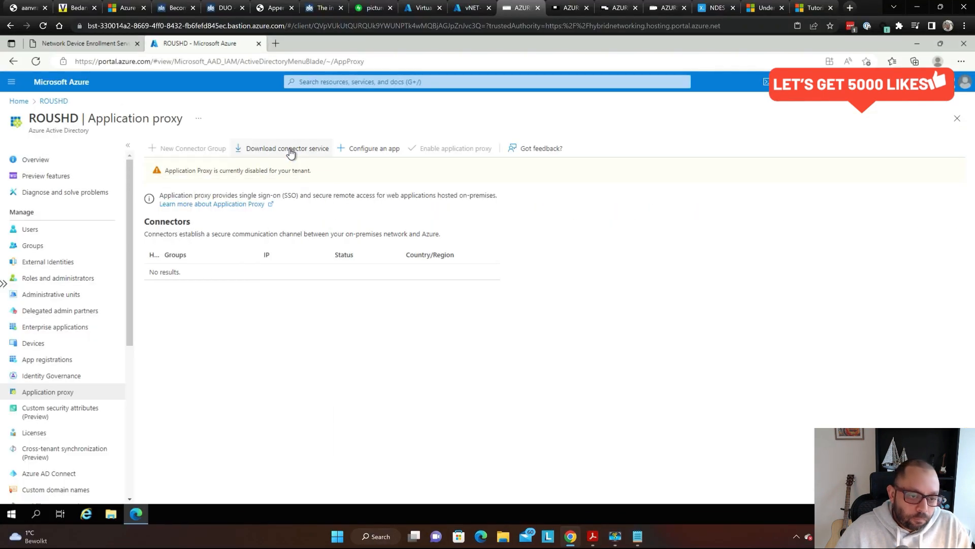
left_click(508, 98)
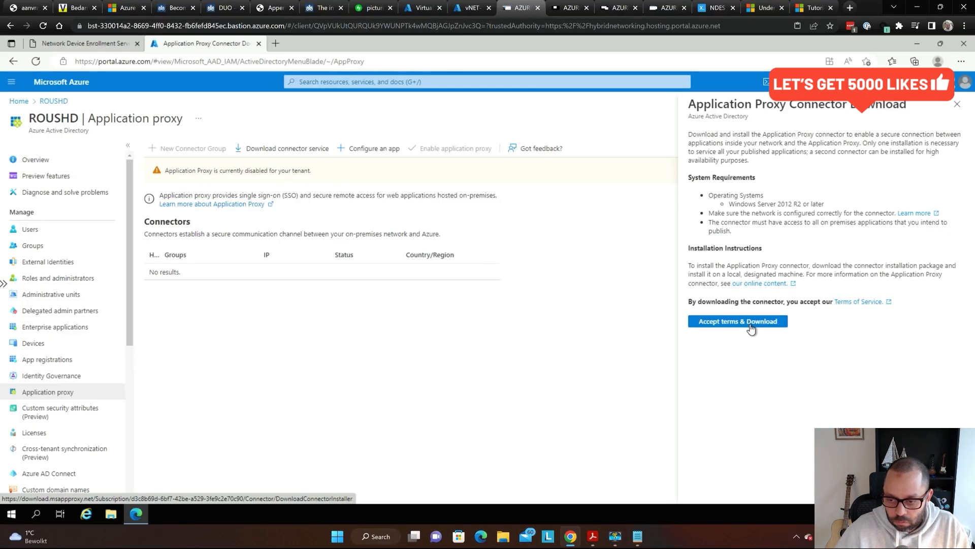
left_click(459, 321)
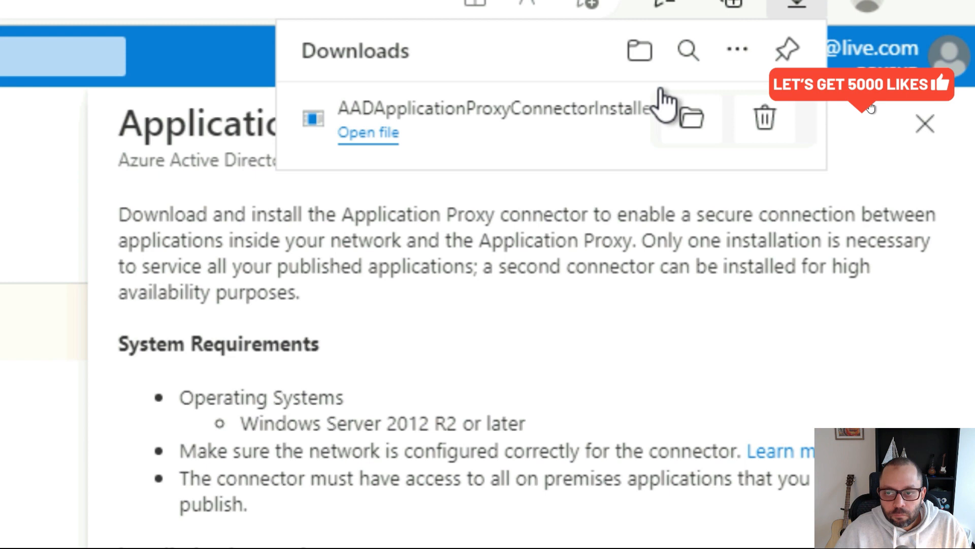
- Run AADApplicationProxyConnectorInstaller from the Downloads folder, agree to the license terms, and install
left_click(690, 119)
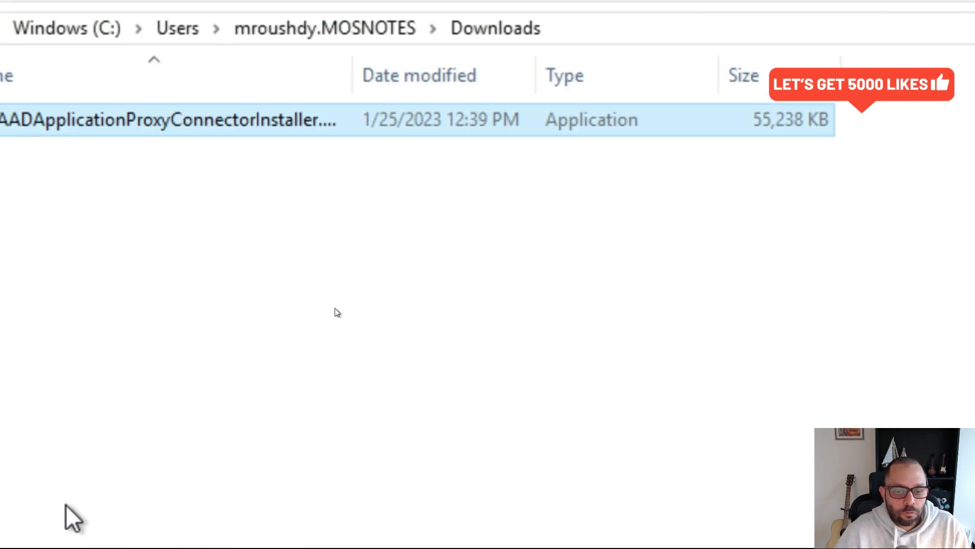
key("super")
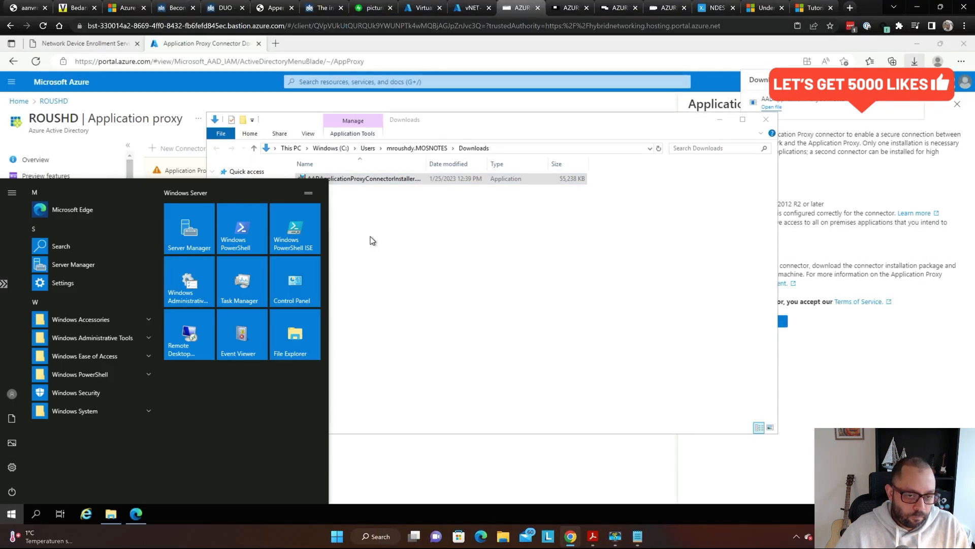
left_click(373, 241)
left_click(312, 184)
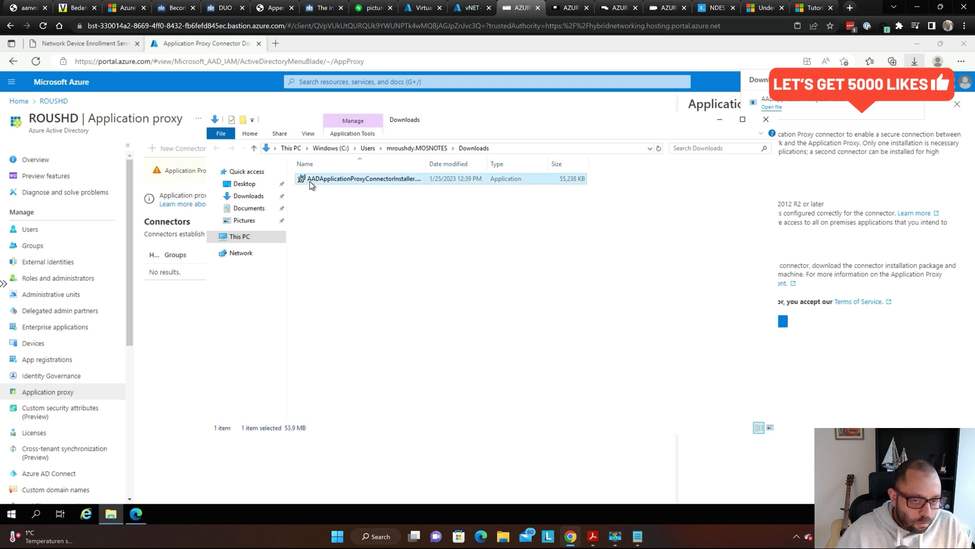
double_click(327, 181)
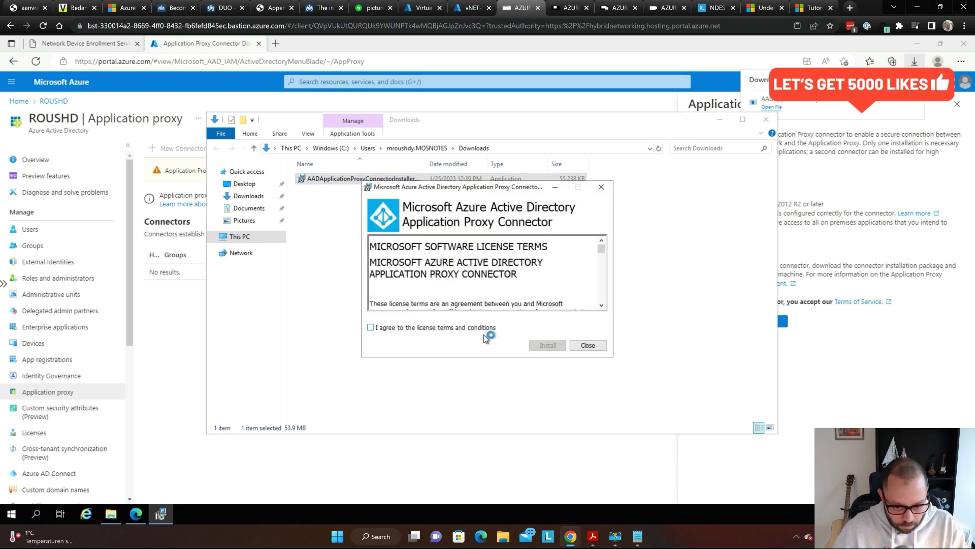
left_click(470, 328)
left_click(549, 345)
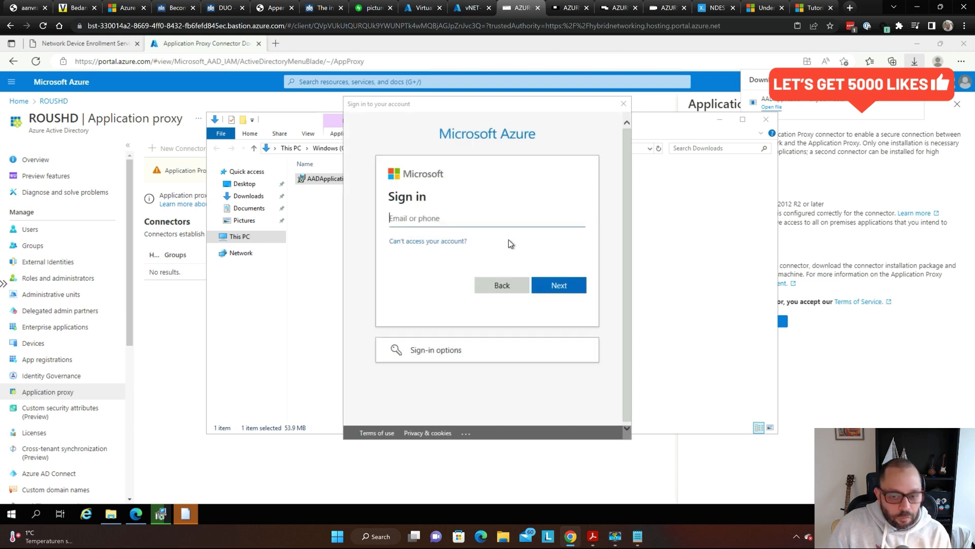
left_click(488, 219)
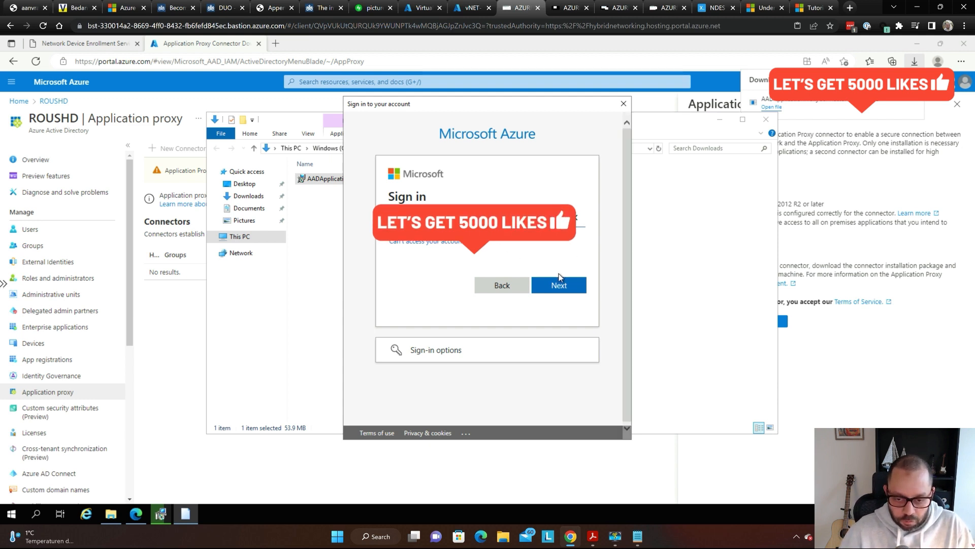
left_click(562, 292)
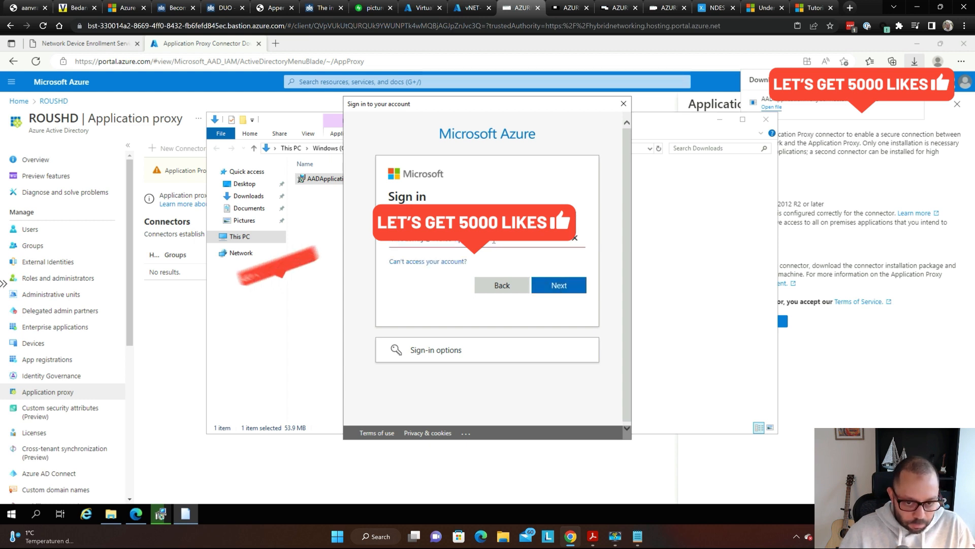
key("ctrl+a")
type("...")
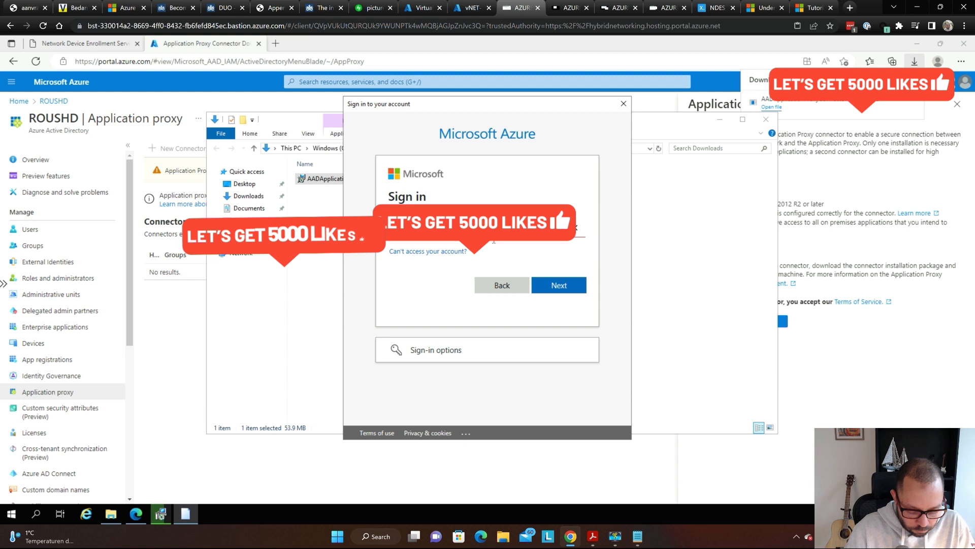
type("....")
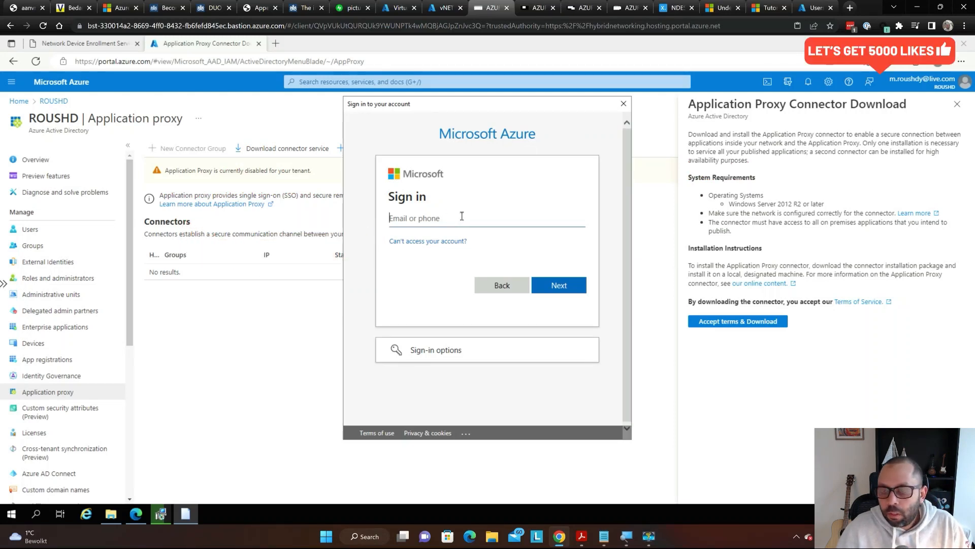
key("ctrl+shift+Tab")
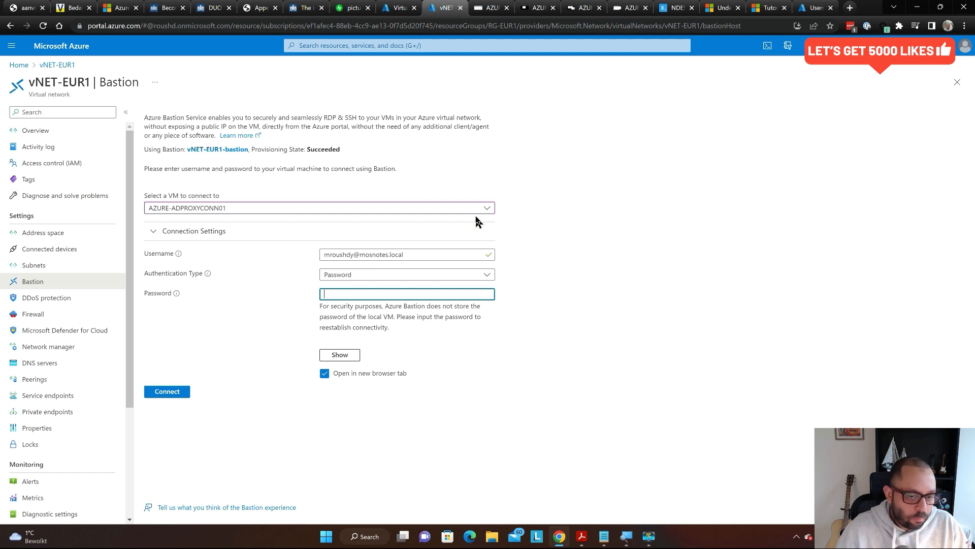
- Copy the tenant admin's user principal name from their Azure profile, then return to the sign-in tab
key("ctrl+Tab")
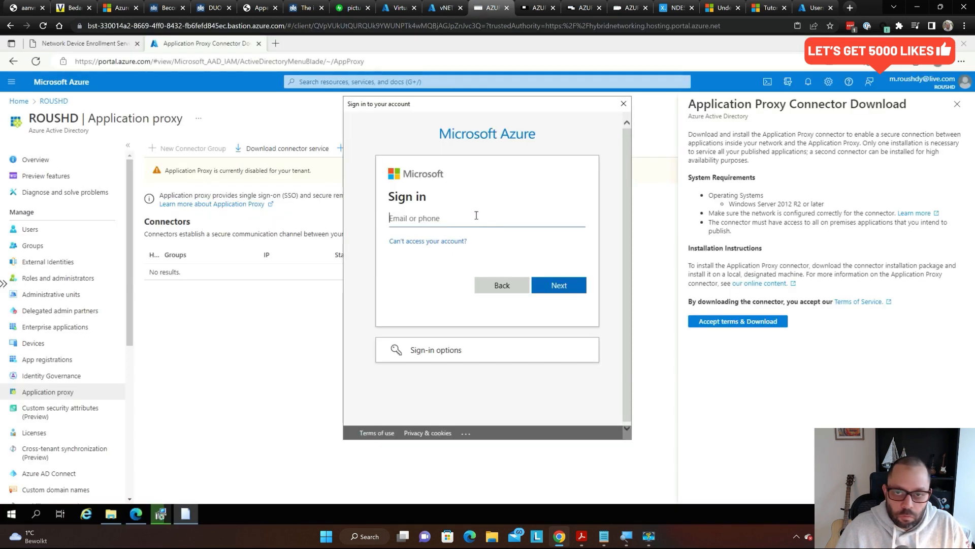
left_click(814, 9)
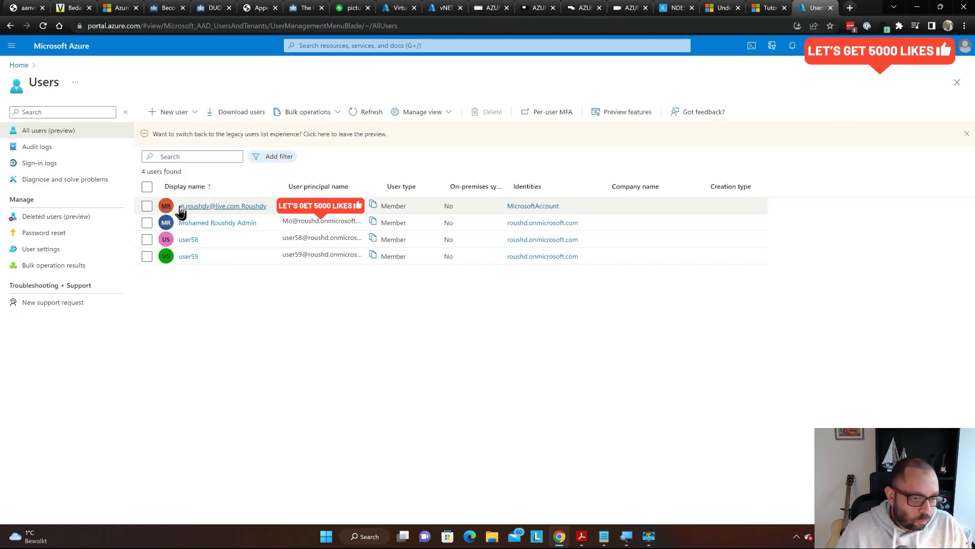
left_click(233, 224)
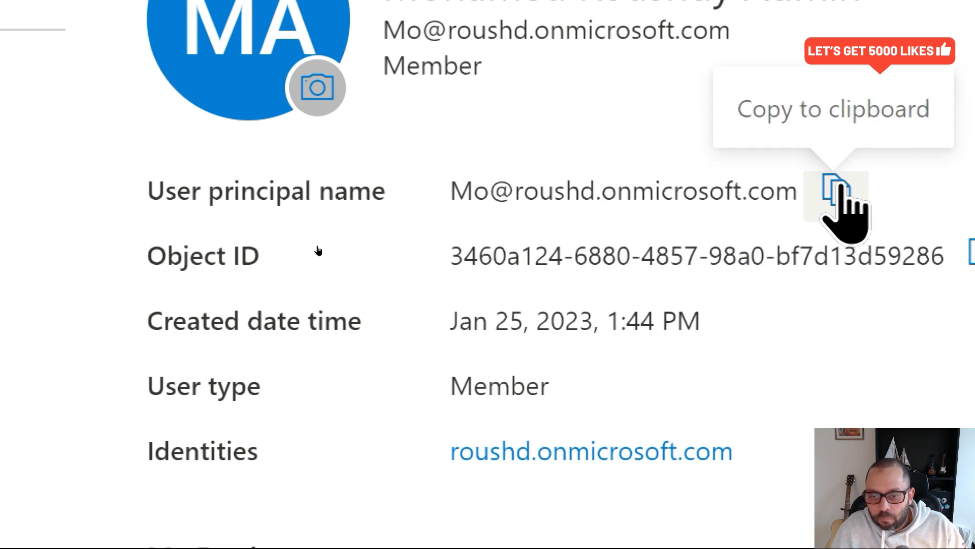
left_click(866, 191)
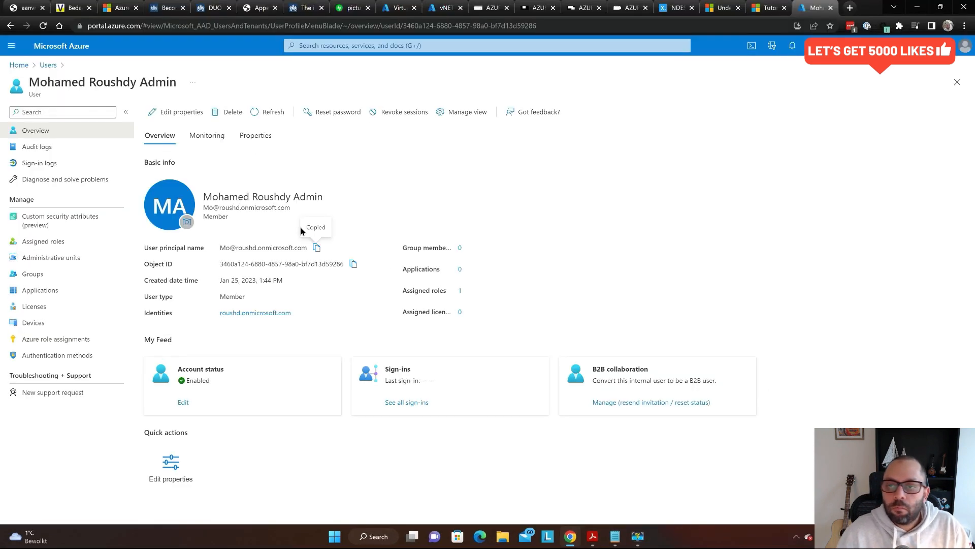
key("ctrl+shift+Tab")
key("ctrl+shift+Tab")
key("ctrl+shift+Tab")
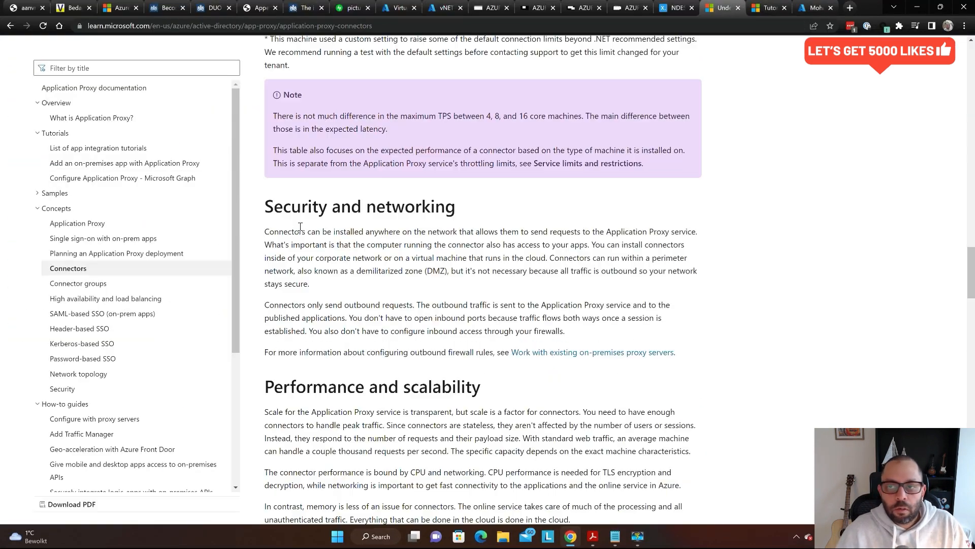
key("ctrl+shift+Tab")
key("ctrl+shift+Tab")
key("ctrl+shift+Tab")
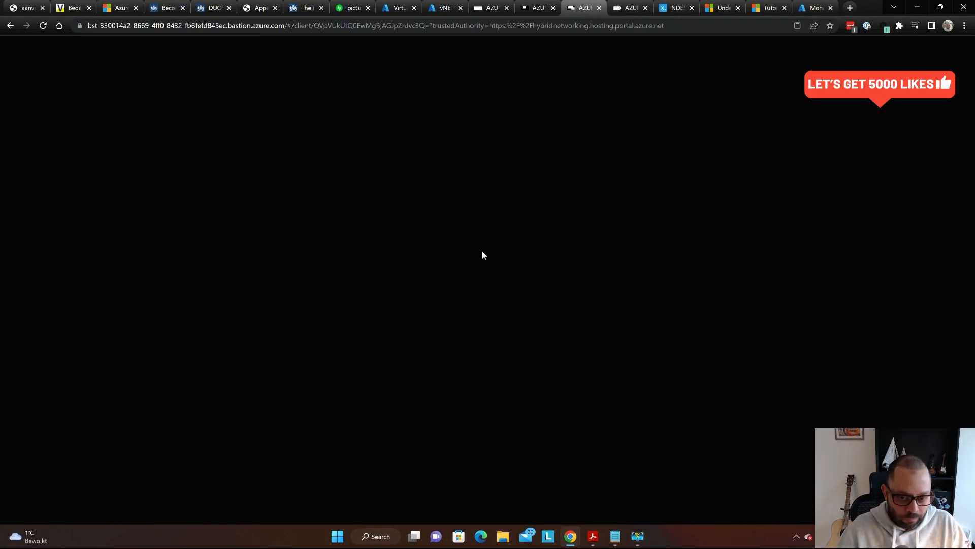
key("ctrl+shift+Tab")
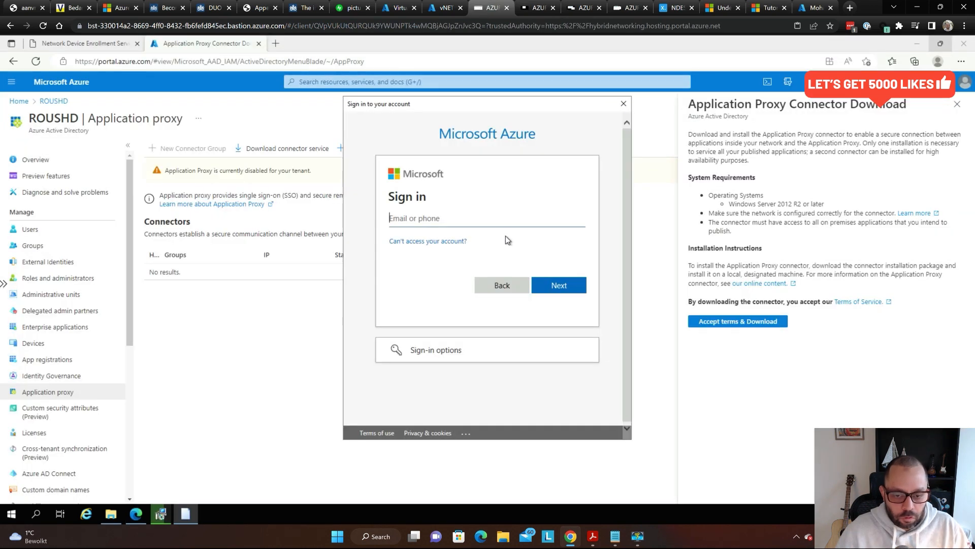
- Paste the admin's user principal name, submit the password, and retype it after the incorrect-password error
left_click(491, 220)
key("ctrl+v")
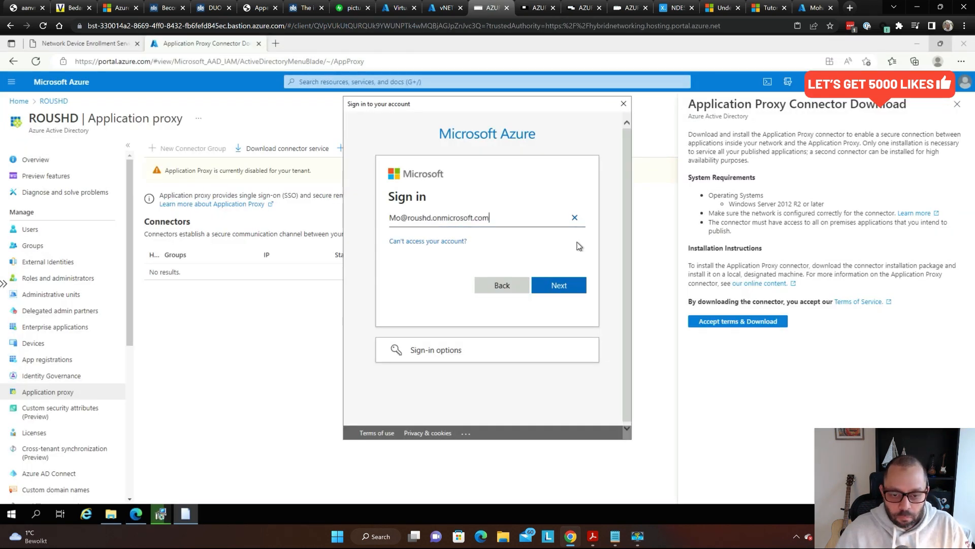
left_click(557, 286)
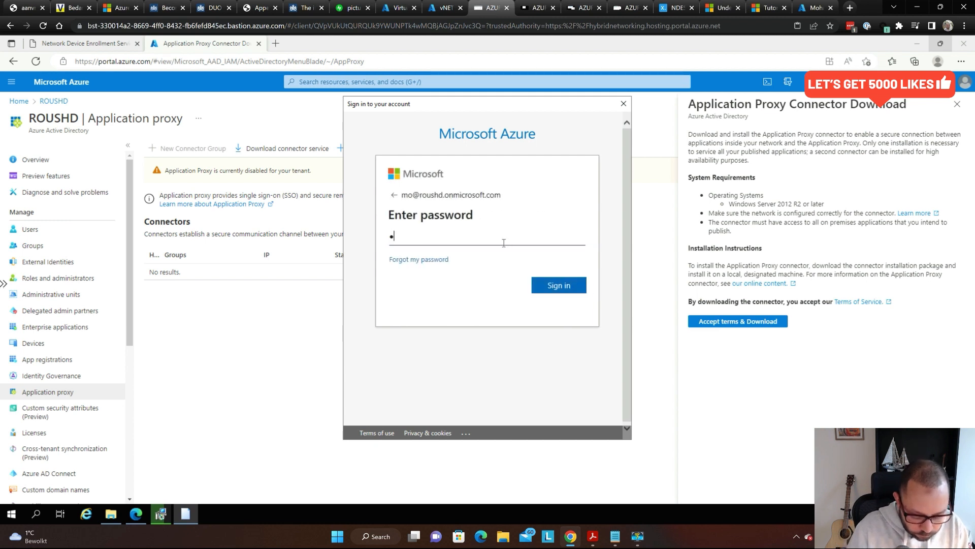
key("Return")
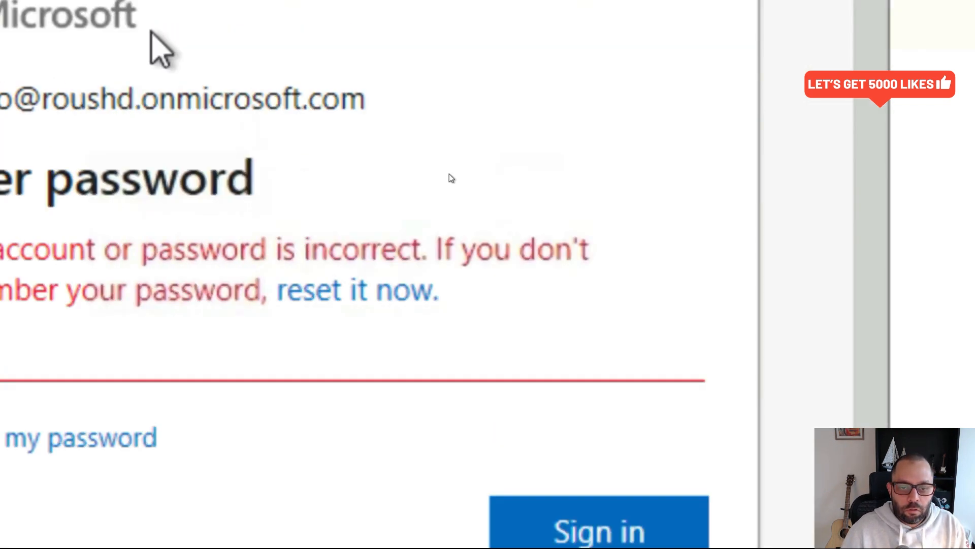
type("••••")
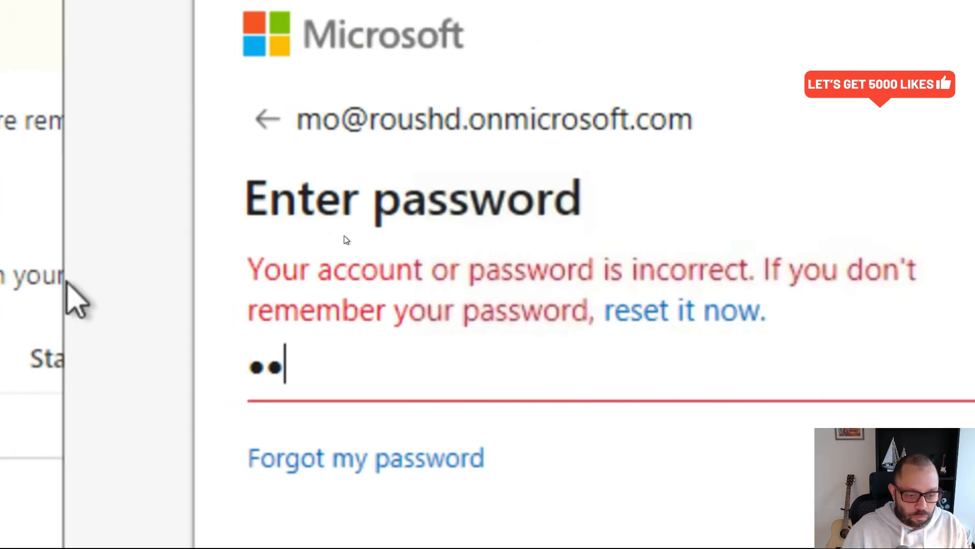
type("•••••••••")
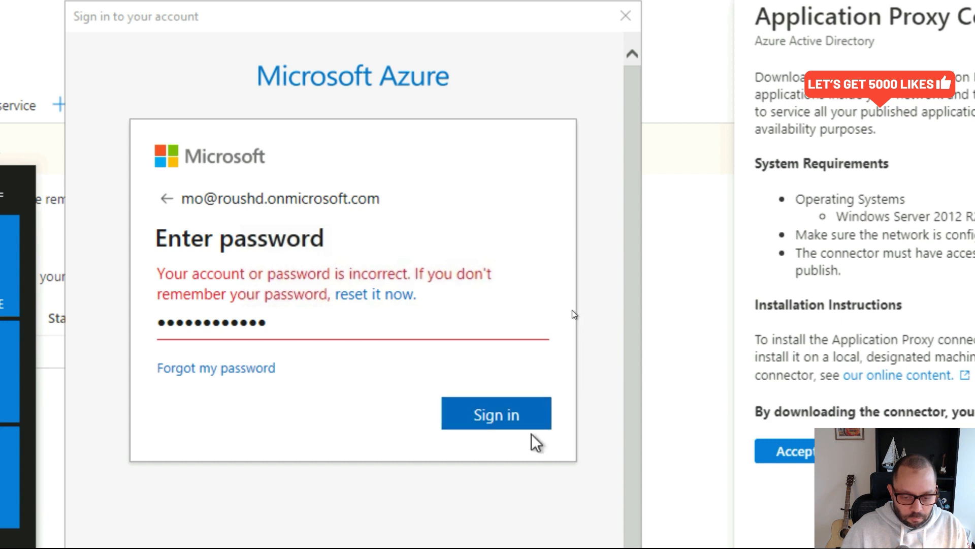
left_click(513, 423)
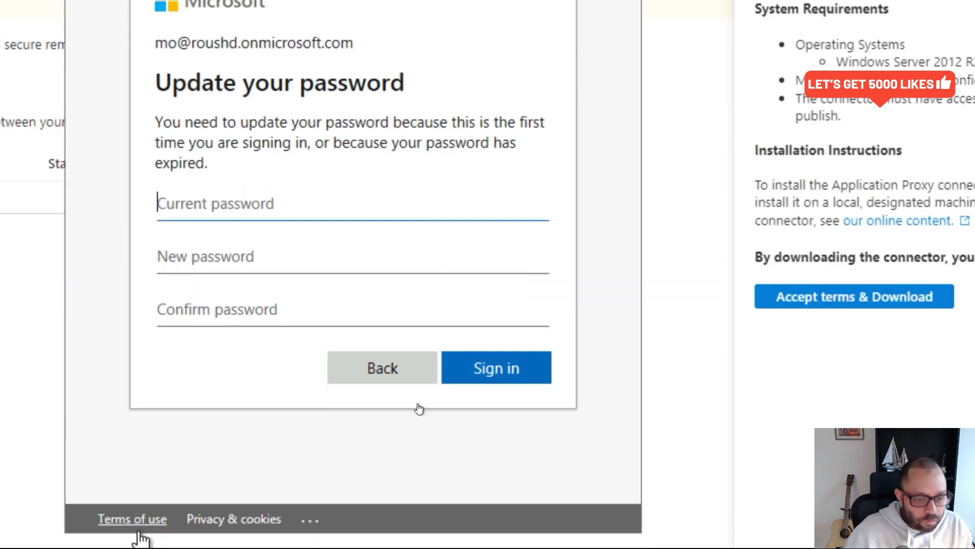
- Enter the admin account's current password plus a new password and its confirmation, then submit
type("********")
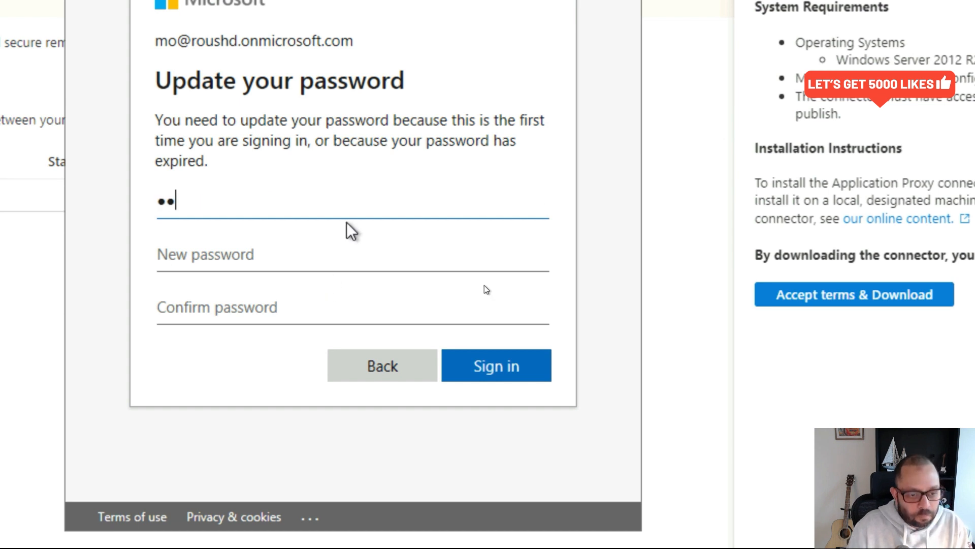
type("****")
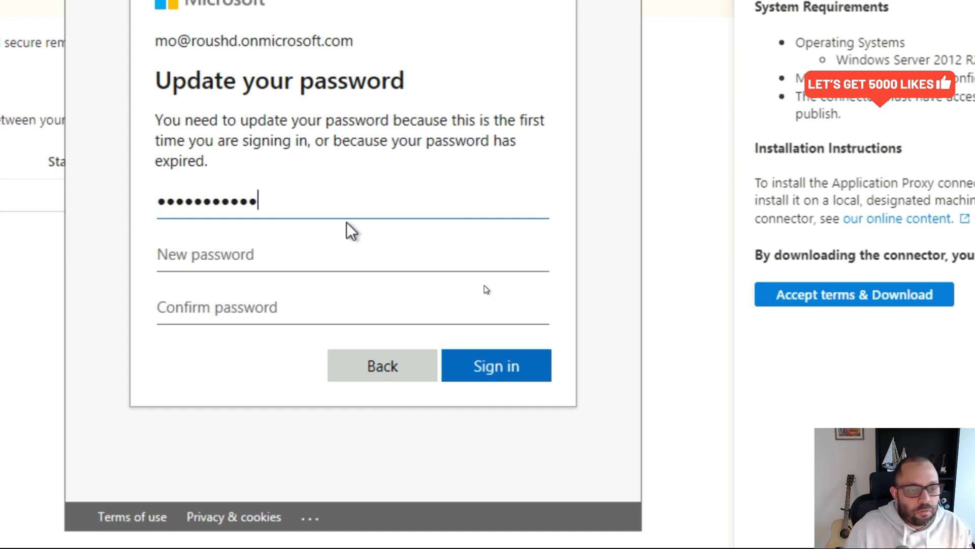
left_click(300, 257)
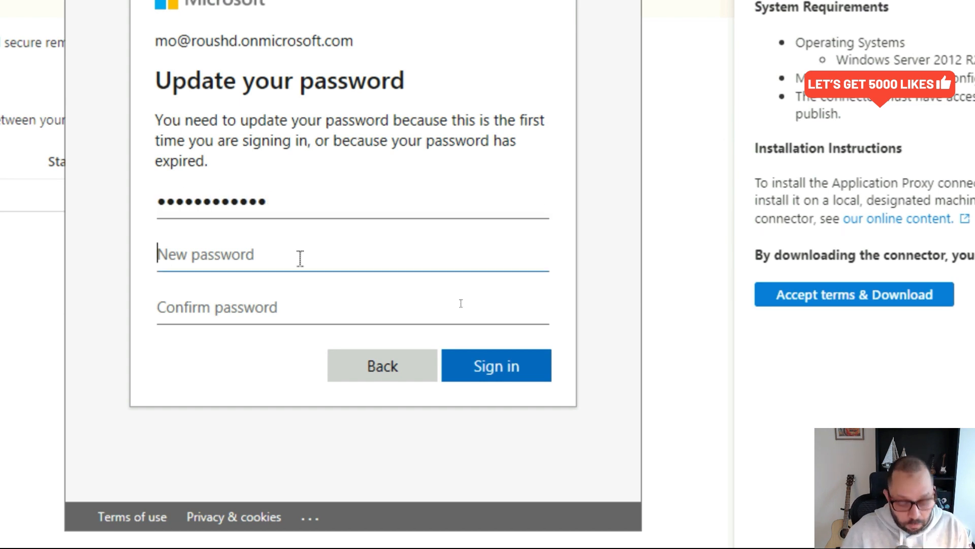
type("********")
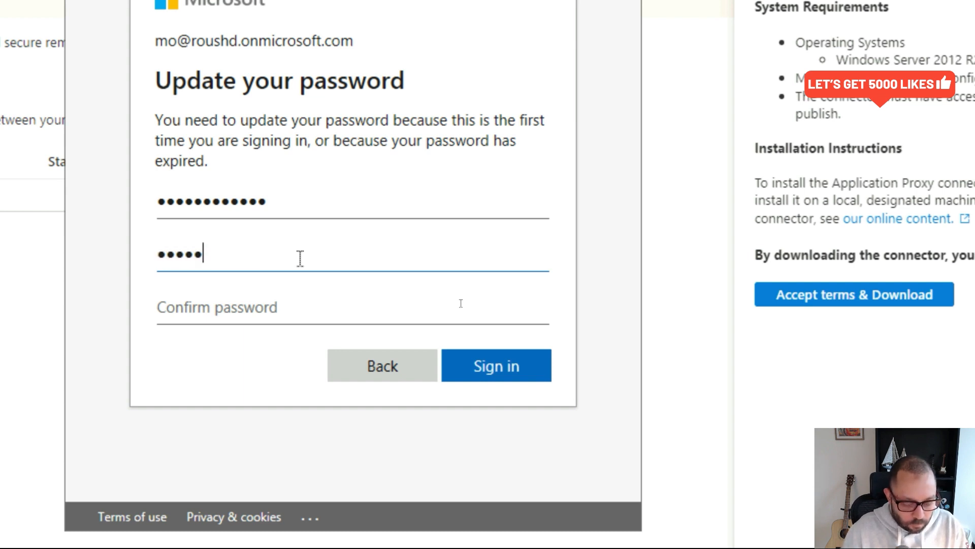
type("****")
key("Tab")
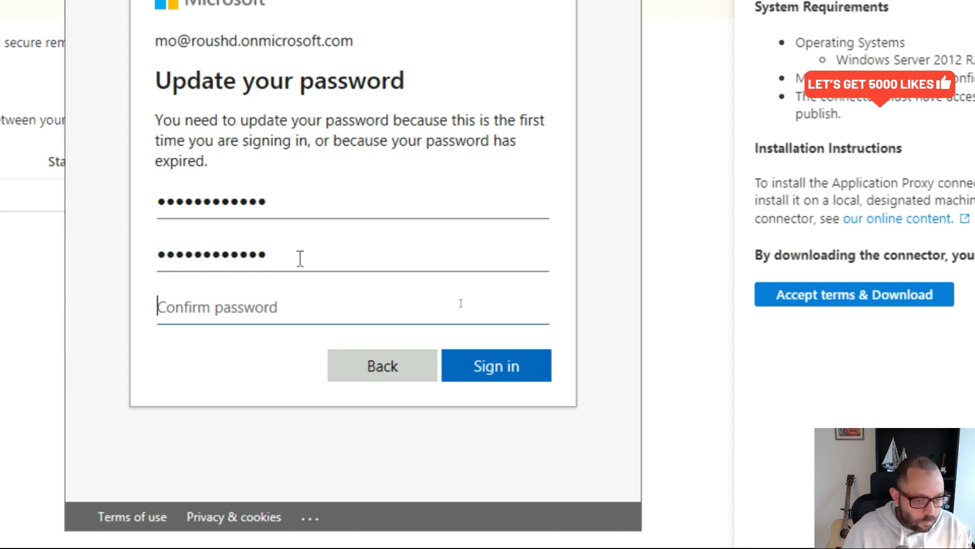
type("**********")
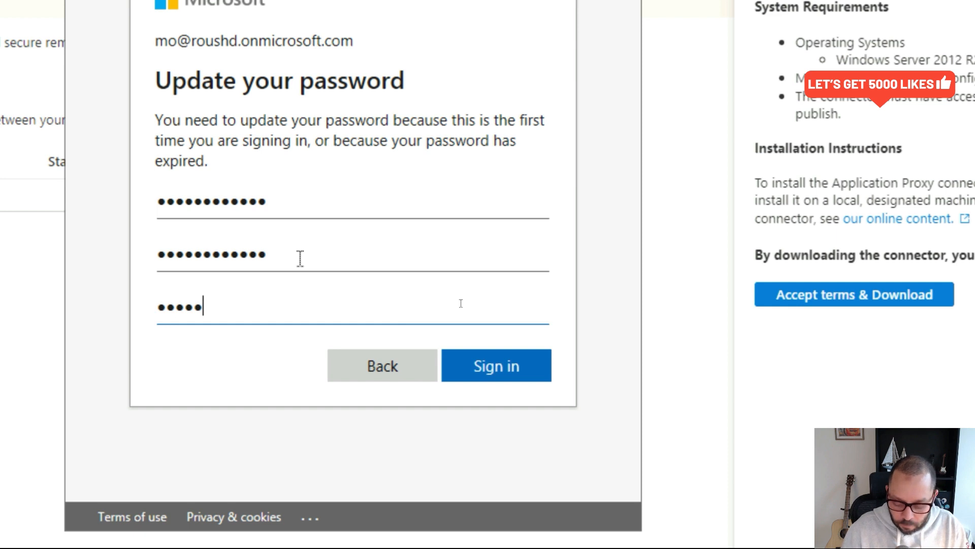
type("**")
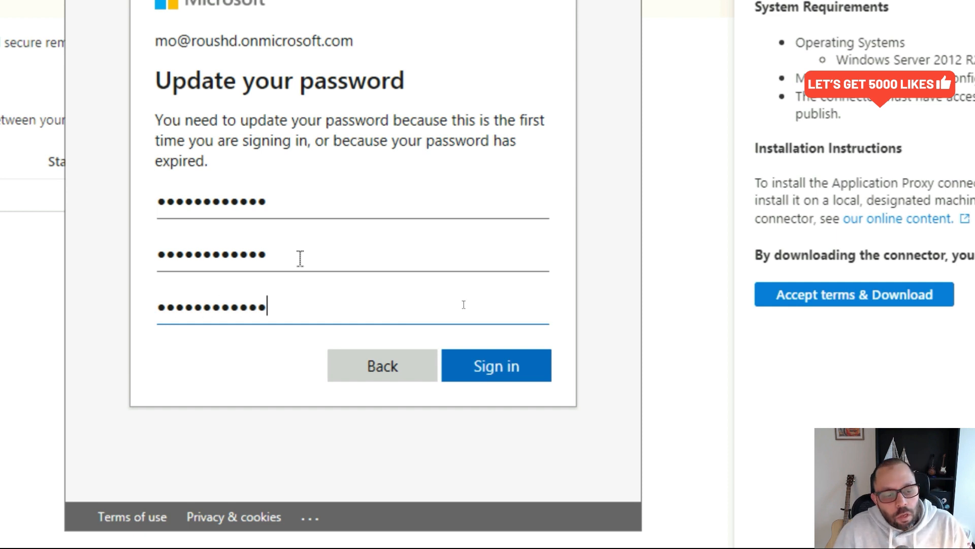
left_click(480, 367)
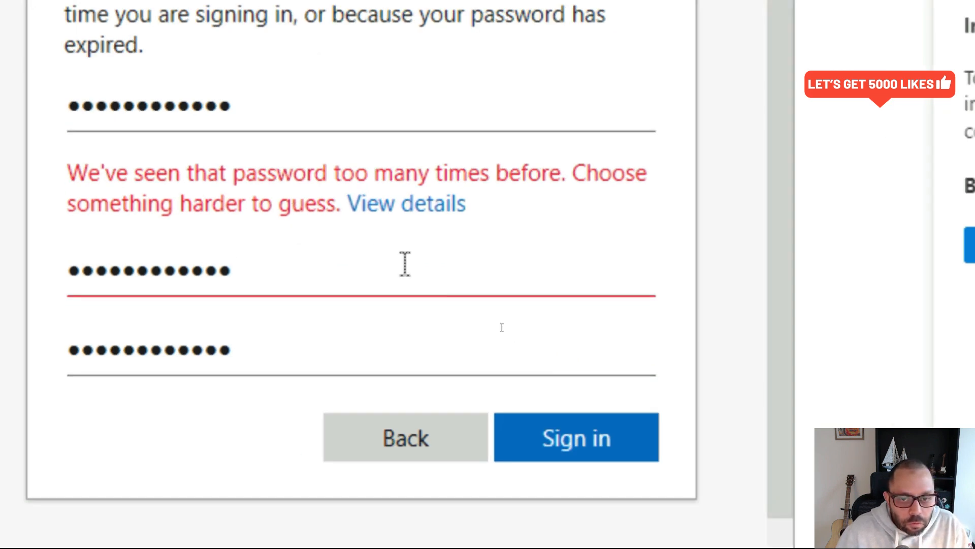
- After the rejection, retype a stronger new password in both fields and resubmit the change
double_click(374, 272)
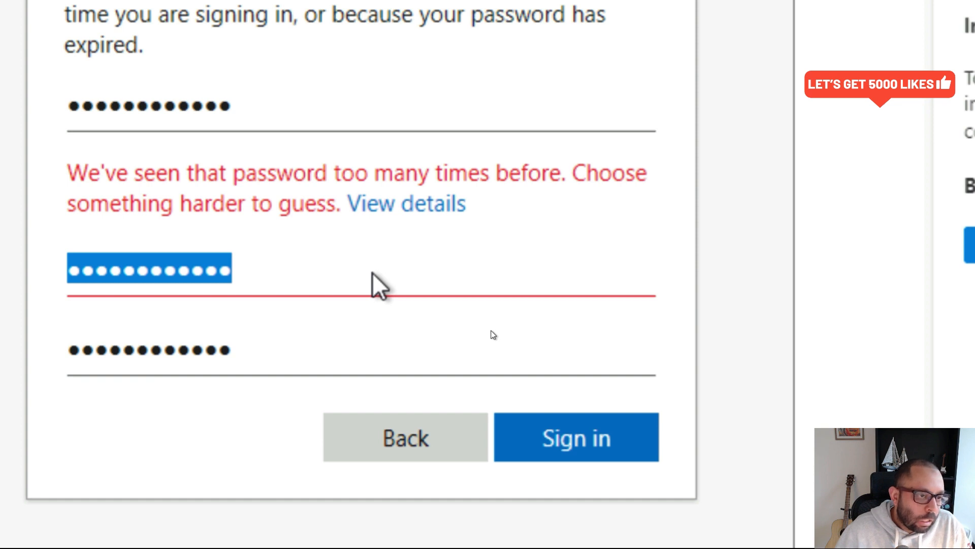
type("•••")
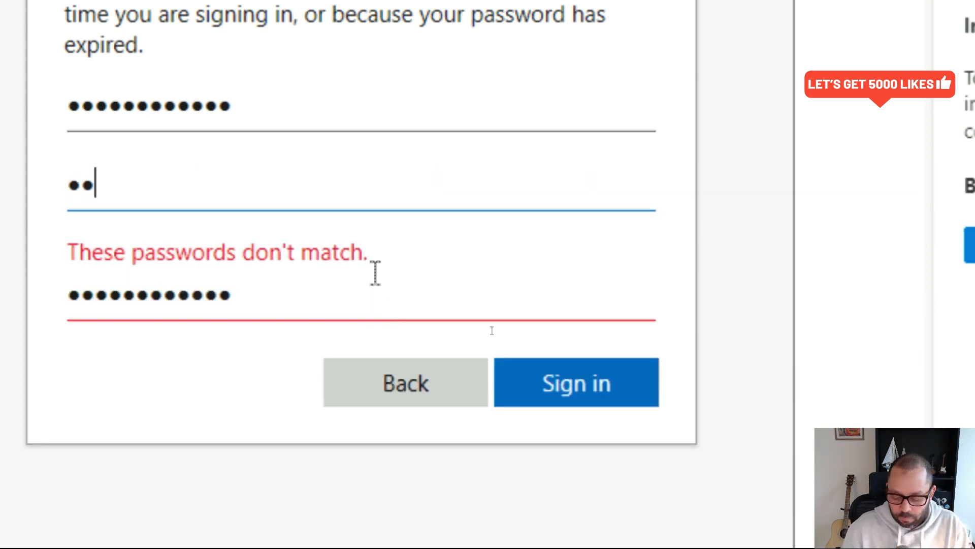
key("ctrl+a")
type("••••")
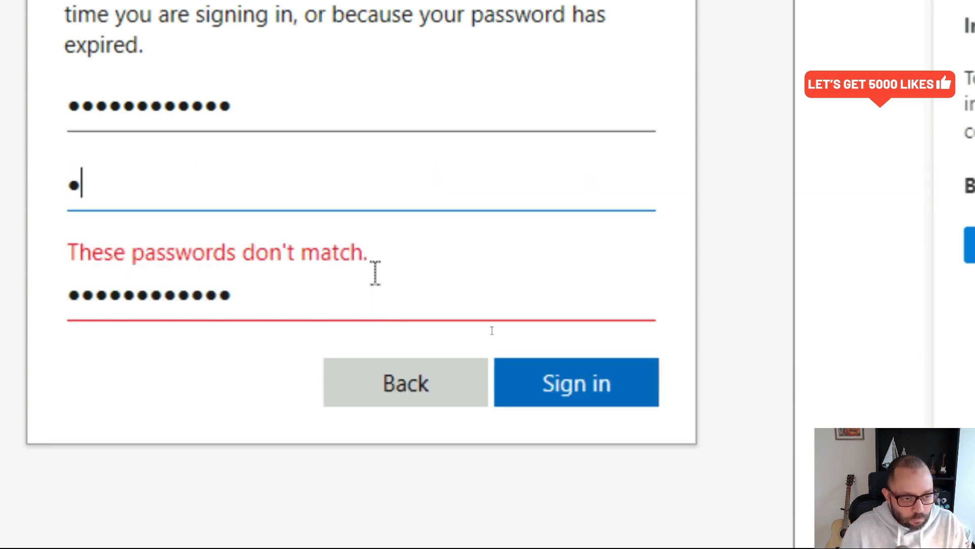
type("••••")
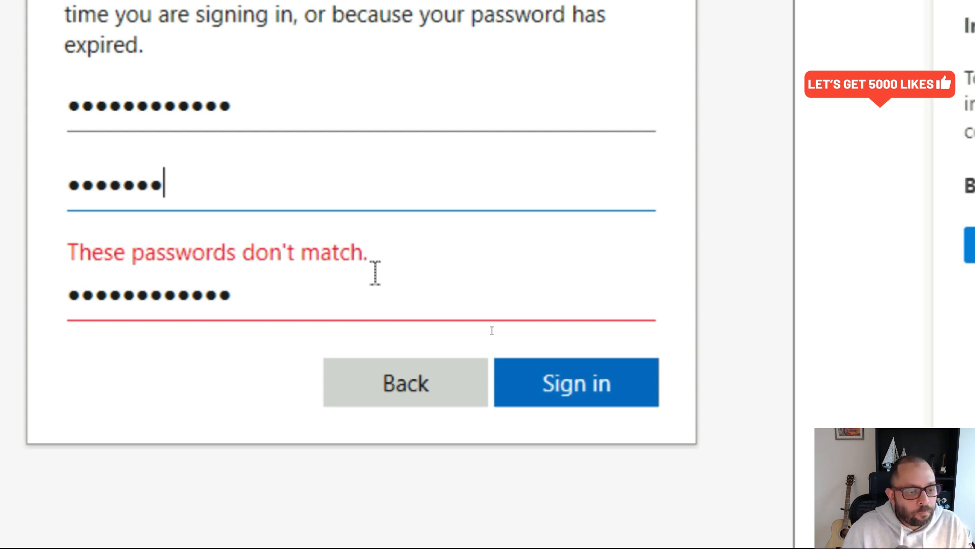
left_click(313, 302)
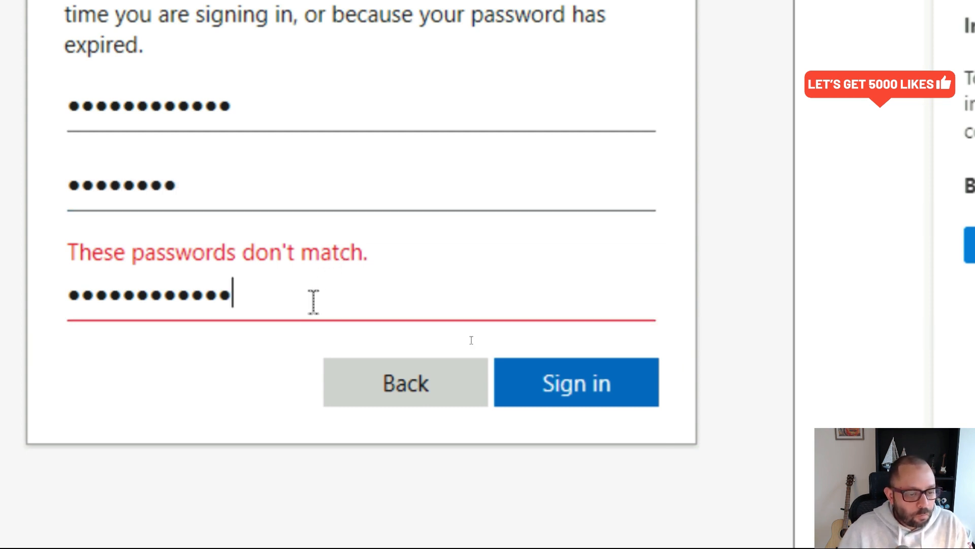
key("ctrl+a")
type("••••")
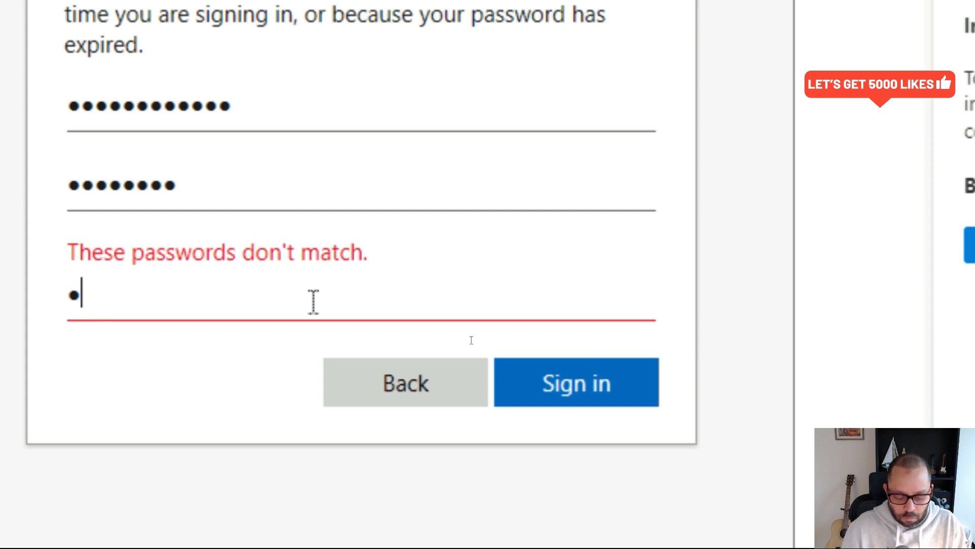
type("••••")
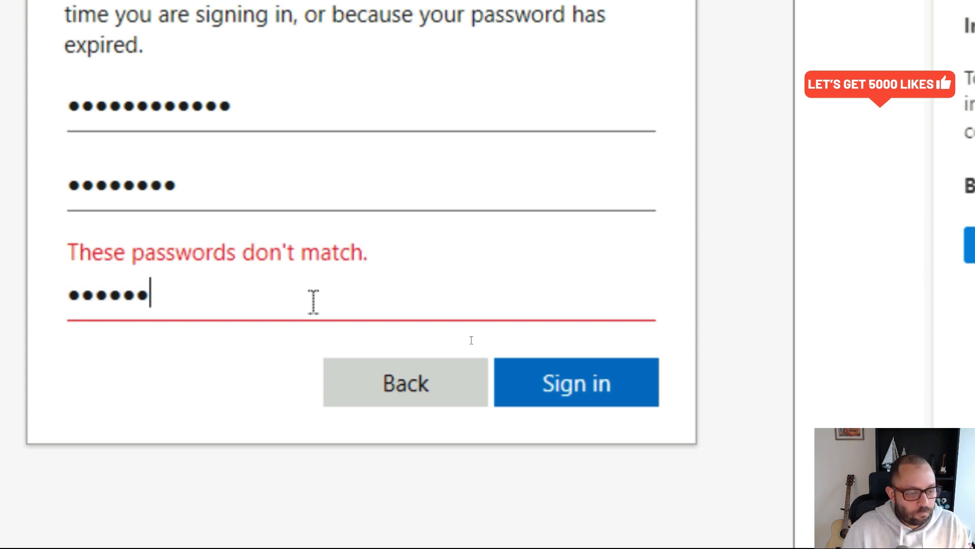
left_click(555, 355)
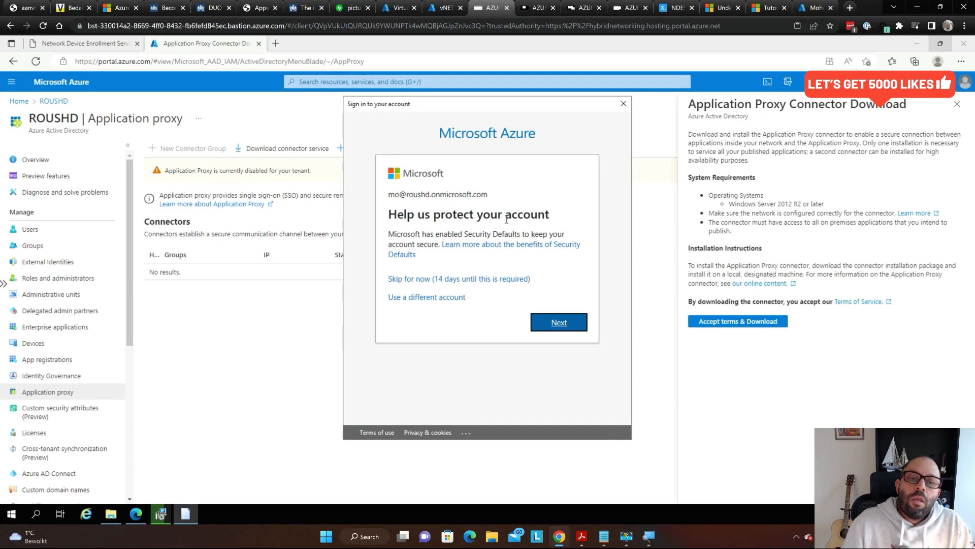
key("super")
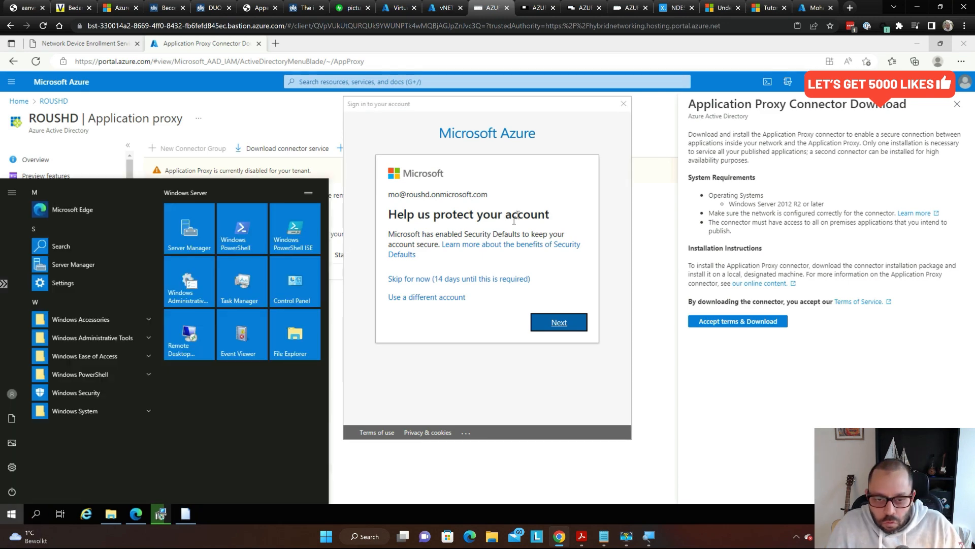
left_click(488, 168)
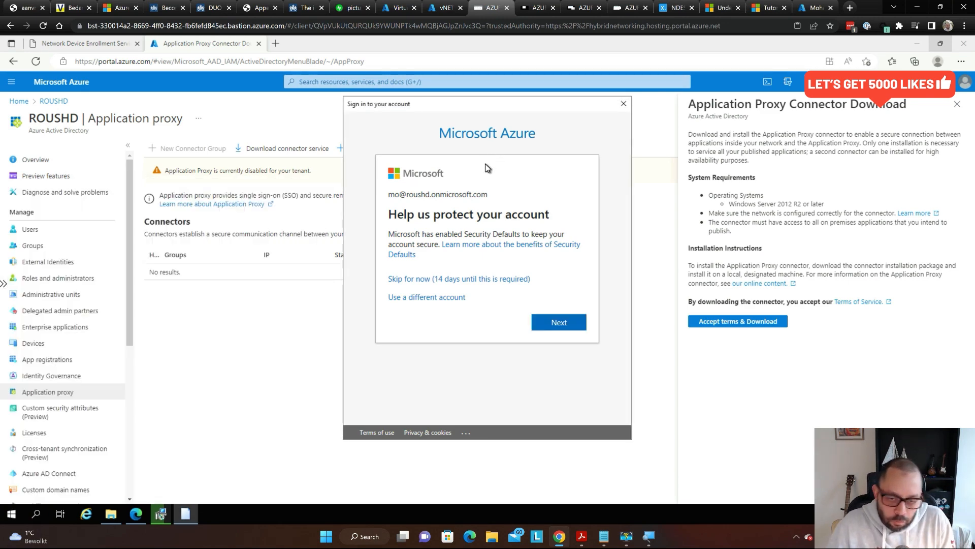
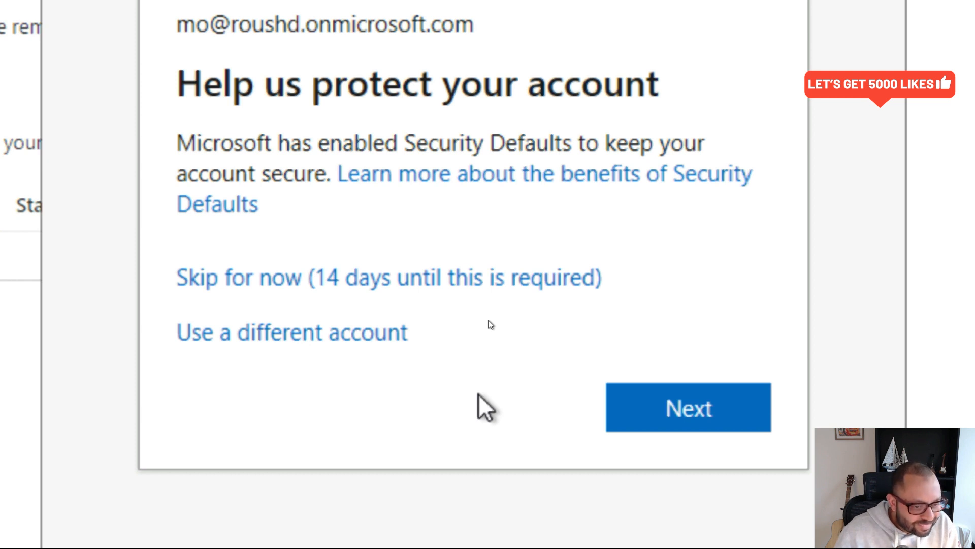
- Skip the account-protection prompt for 14 days and bring the Application Proxy connector download pane into view
left_click(456, 283)
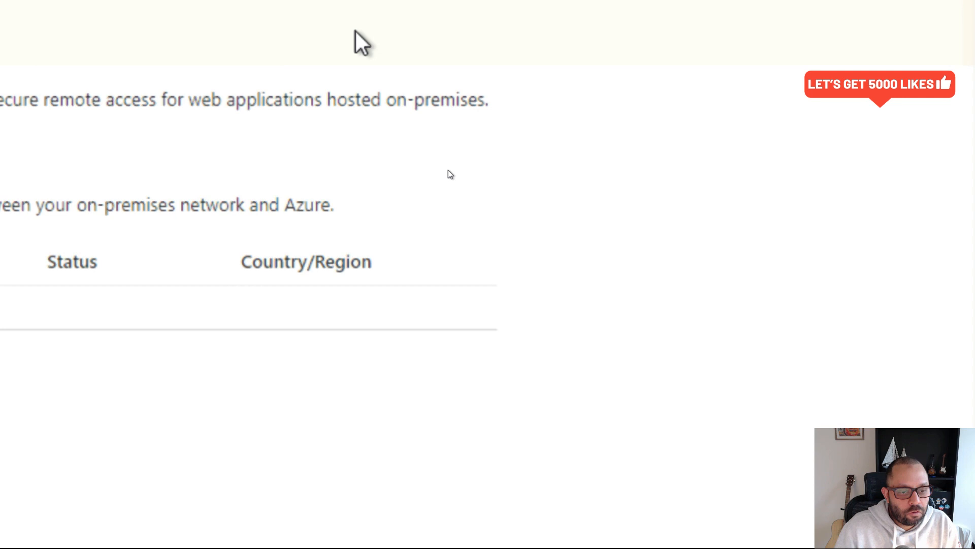
key("super")
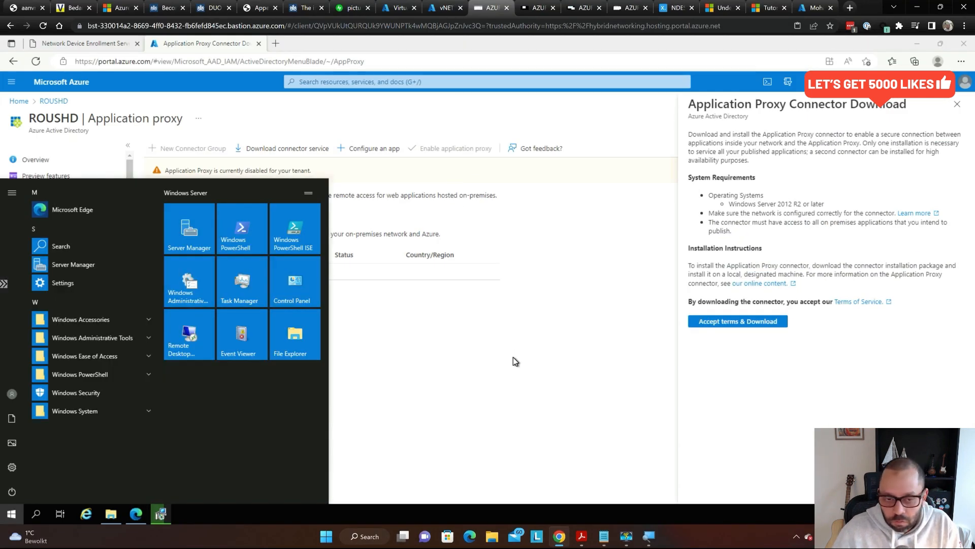
left_click(513, 358)
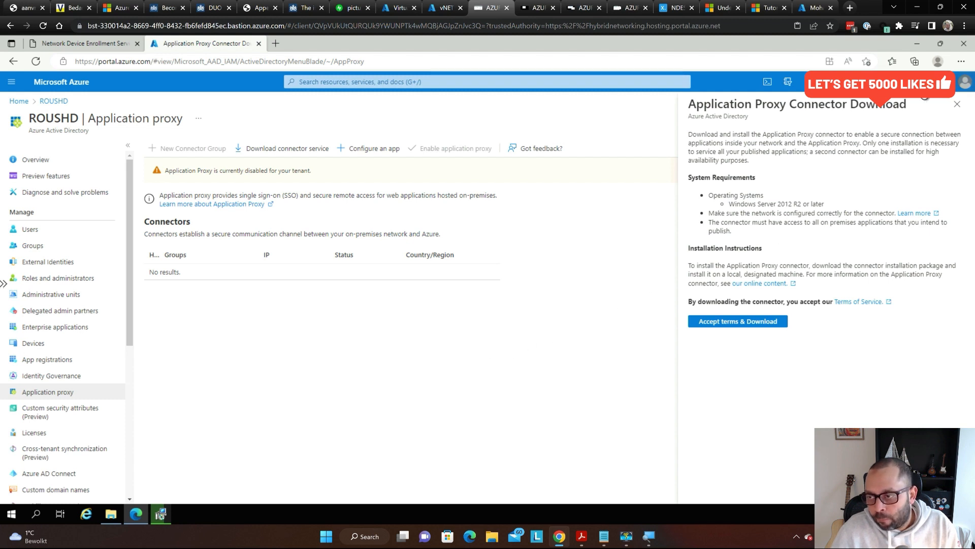
- Close the connector download panel and reload Application proxy to look for the new connector
left_click(957, 104)
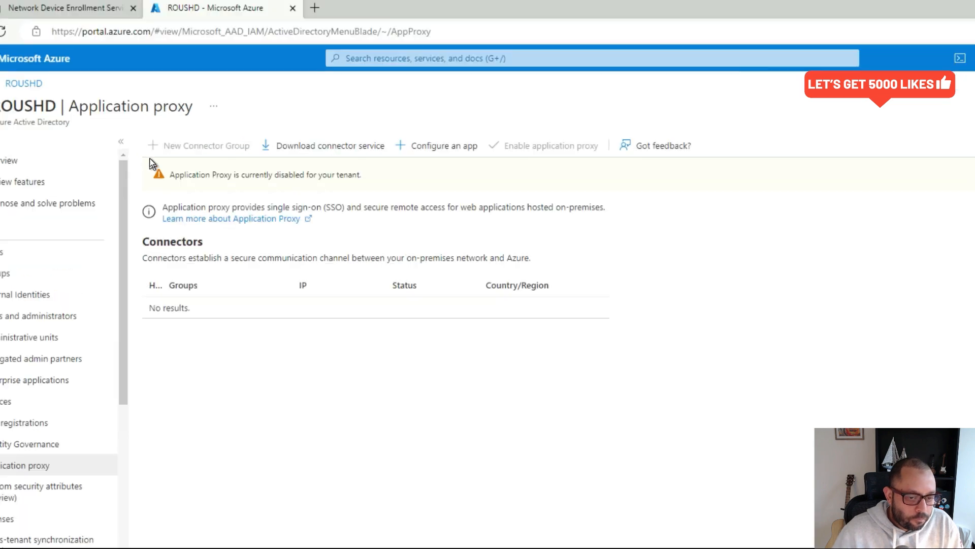
key("super")
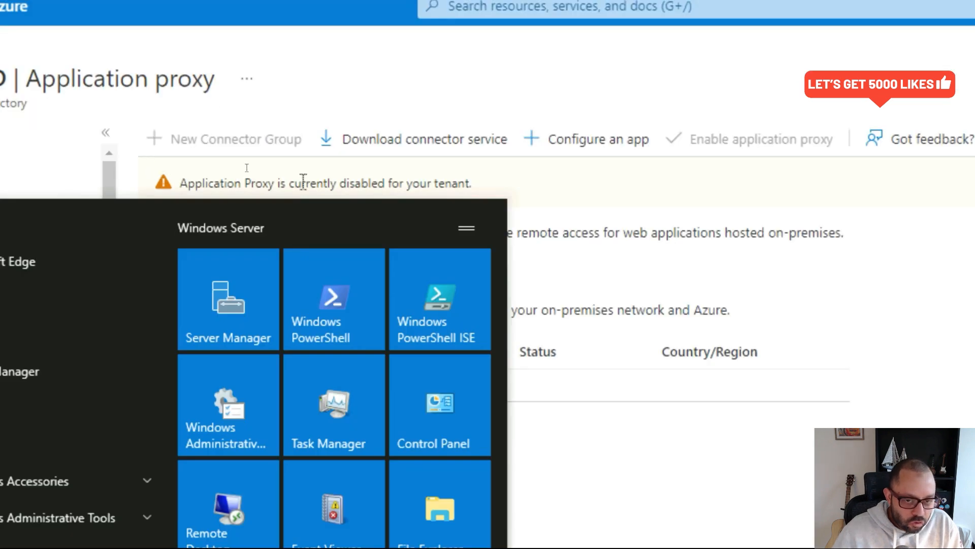
left_click(341, 179)
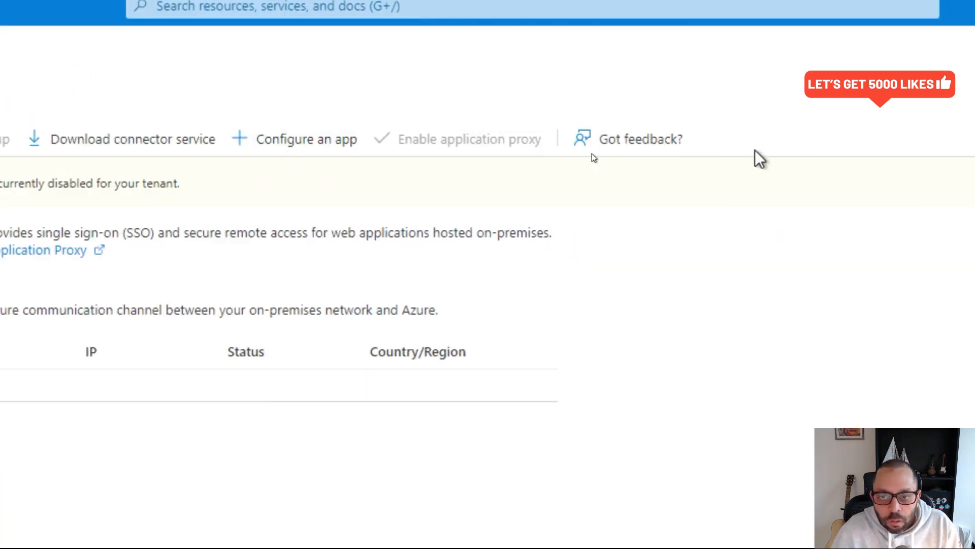
key("super+minus")
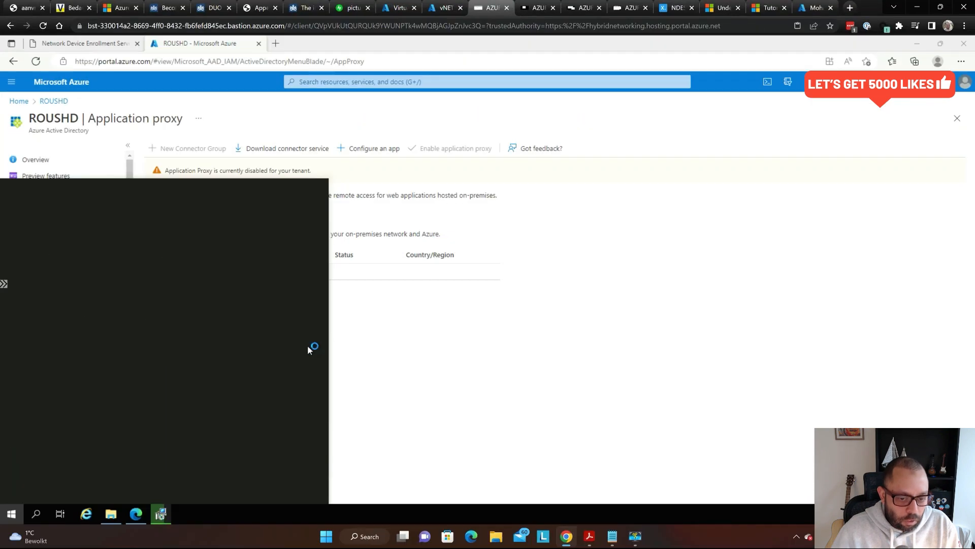
left_click(422, 346)
key("F5")
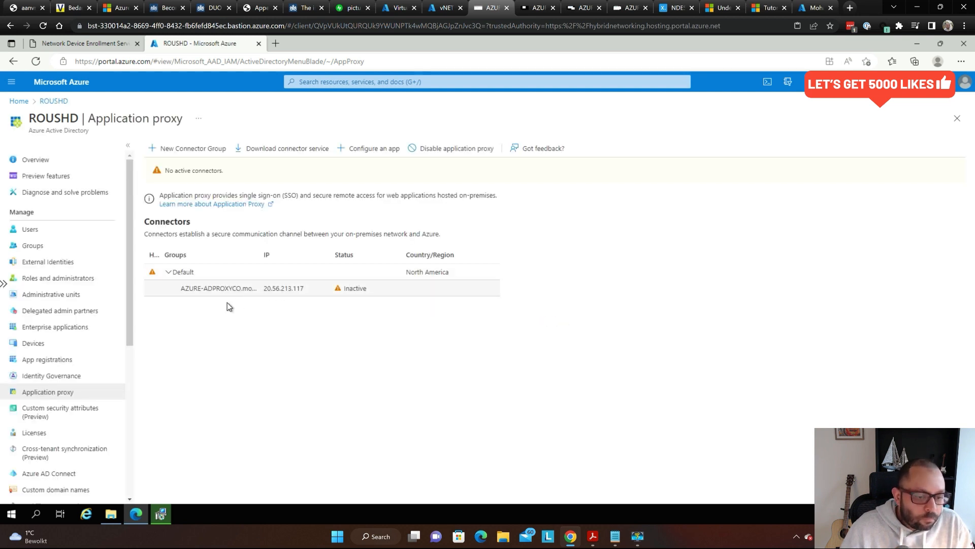
- Open the new AZURE-ADPROXYCO connector listed in the Default group at 20.56.213.117
key("super")
key("super+plus")
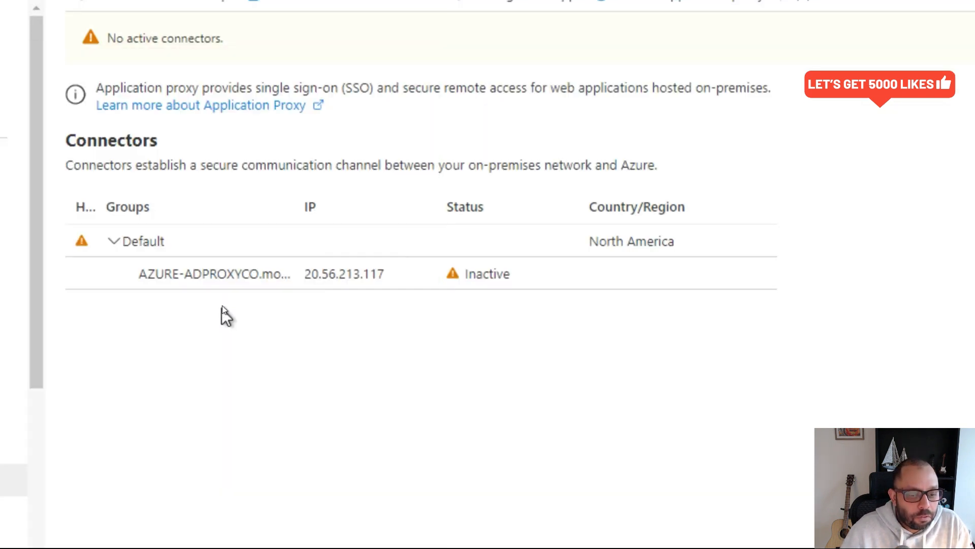
key("super+plus")
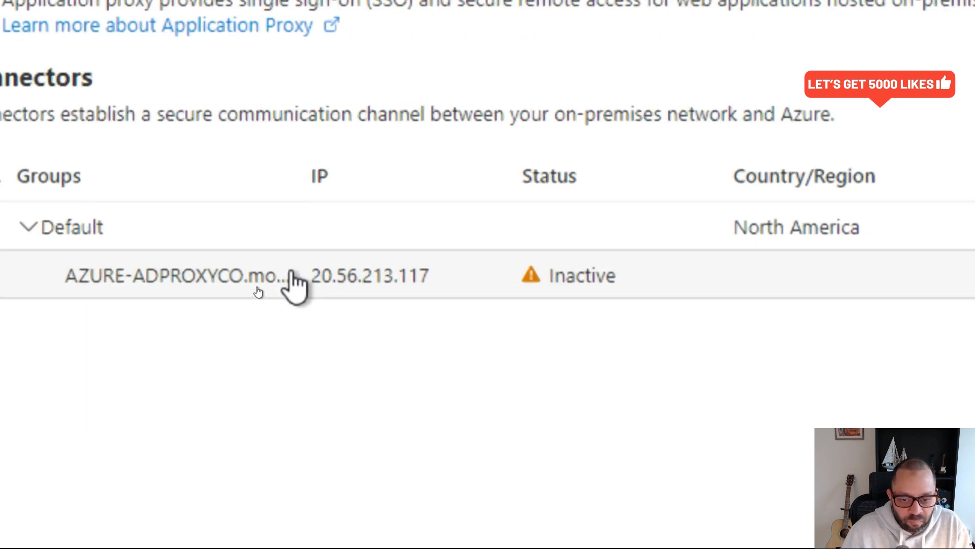
key("super")
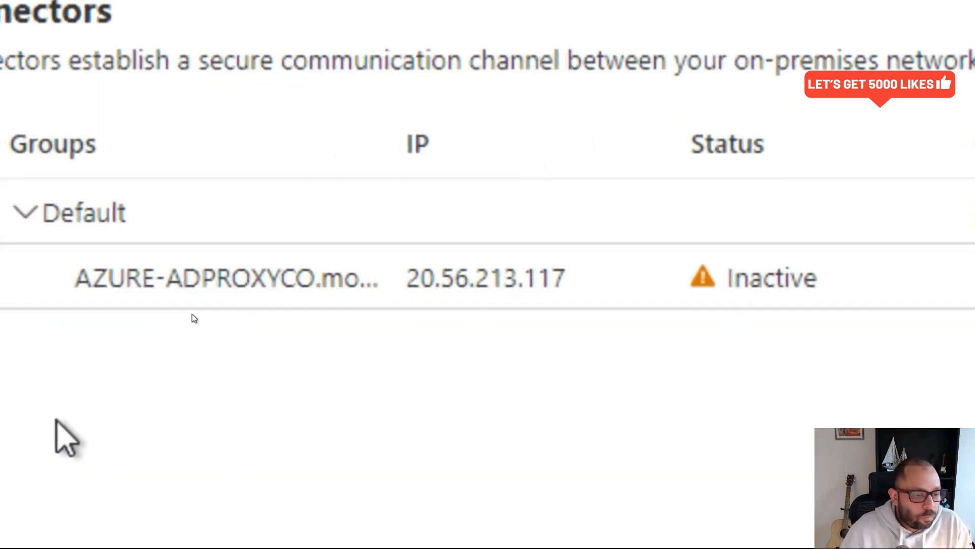
left_click(204, 295)
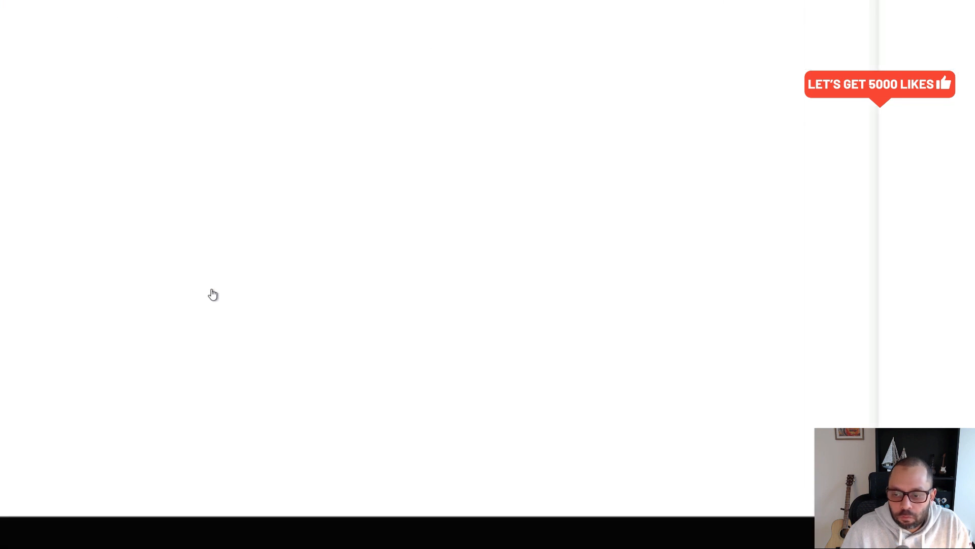
- Keep AZURE-ADPROXYCO.mosnotes.local in the Default - North America connector group, then reselect it in the list
key("super")
left_click(405, 329)
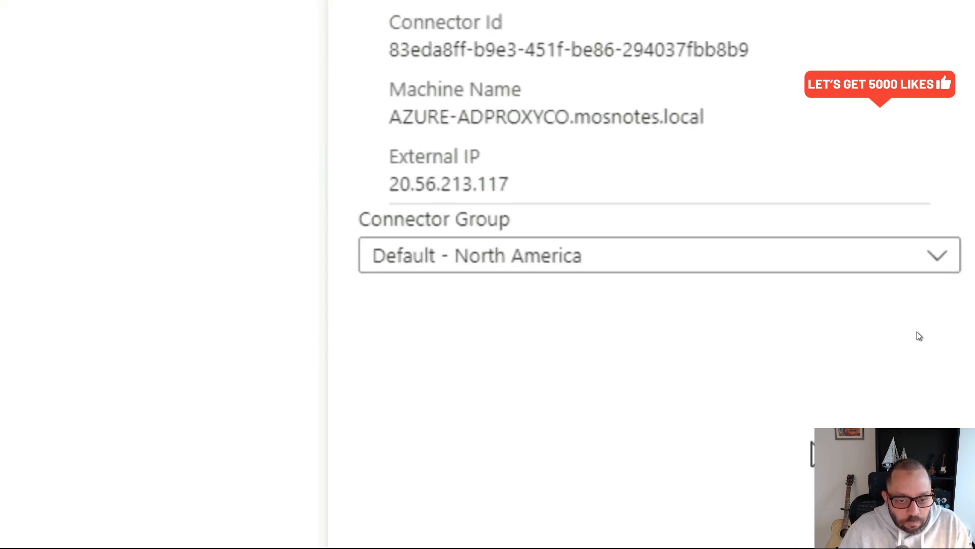
left_click(563, 237)
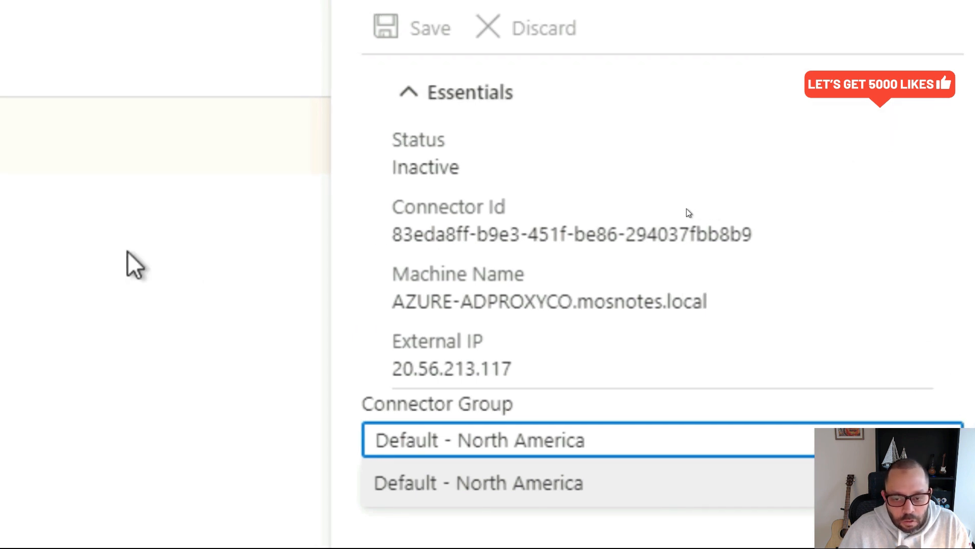
left_click(155, 245)
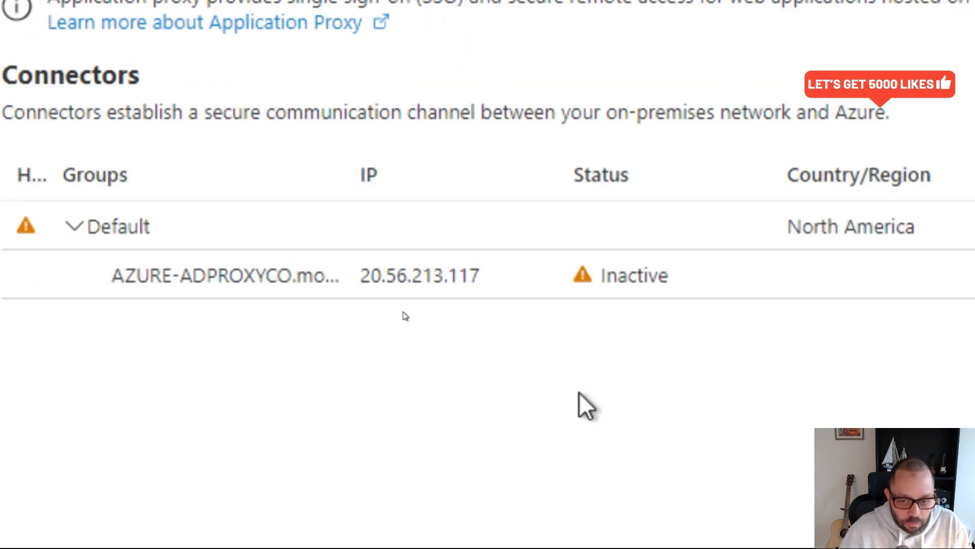
key("super+Escape")
left_click(361, 327)
left_click(400, 294)
key("super")
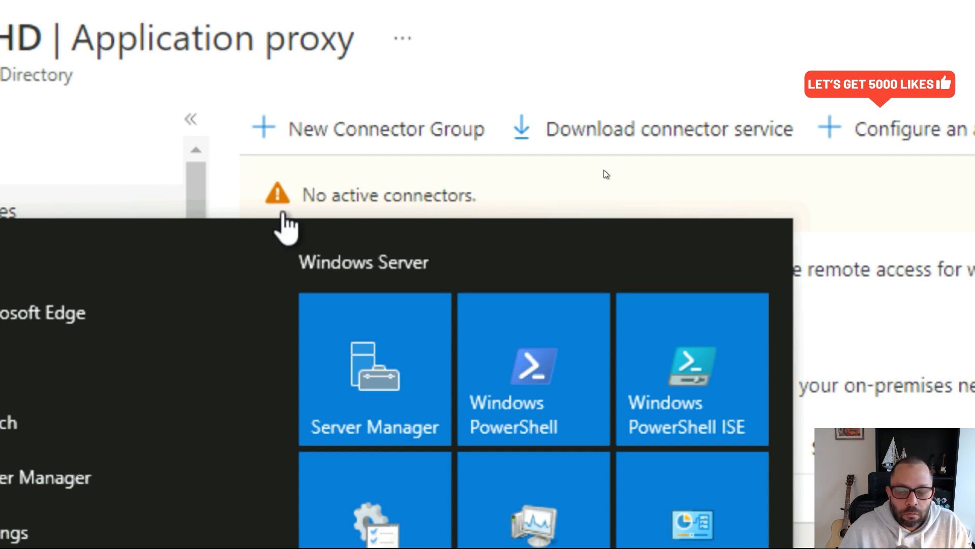
- Refresh Application proxy until the connector at 20.56.213.117 shows Active in the Default group
key("super+Escape")
key("F5")
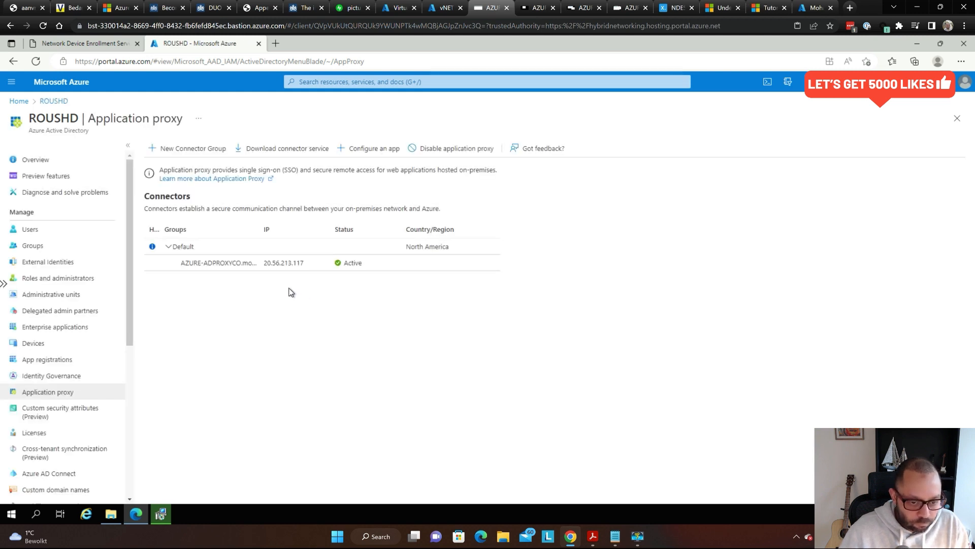
key("super")
left_click(413, 290)
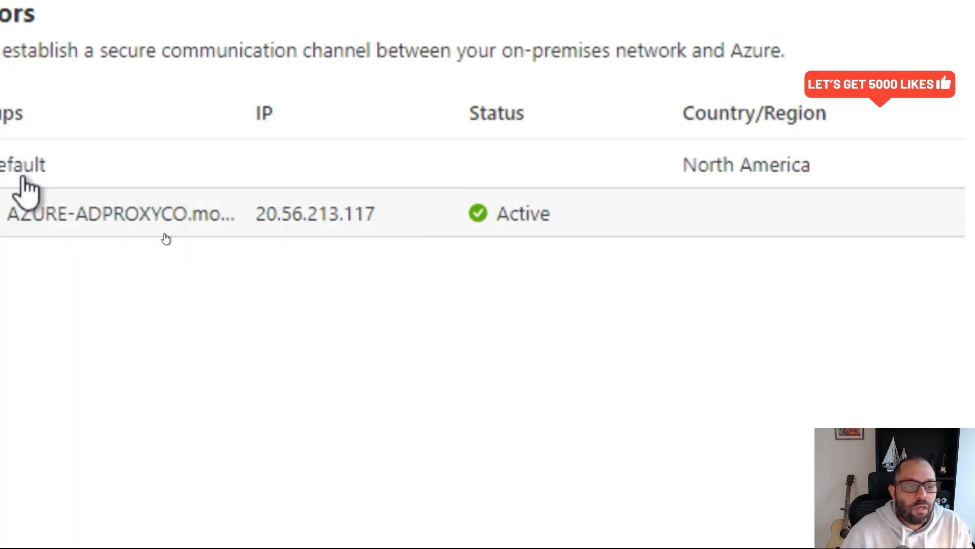
key("super")
left_click(393, 245)
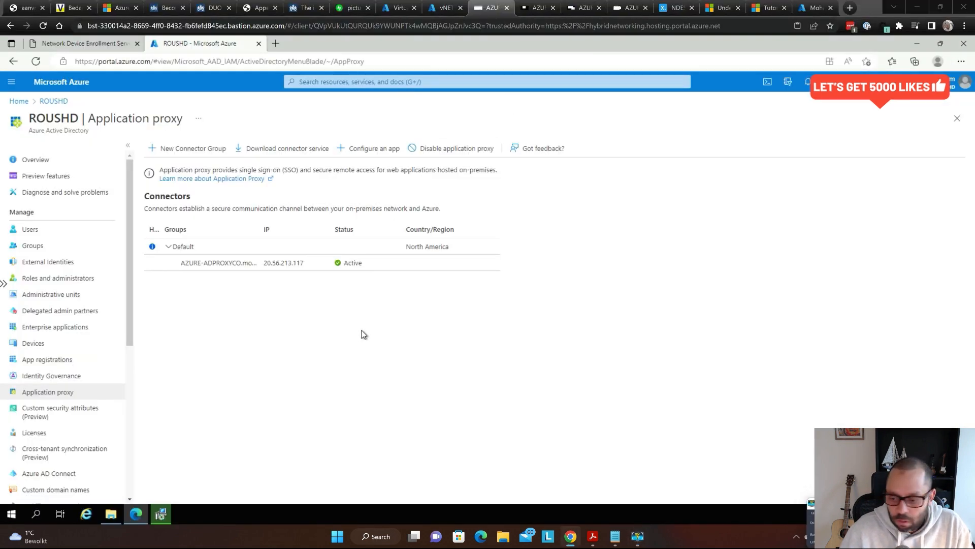
key("alt+Tab")
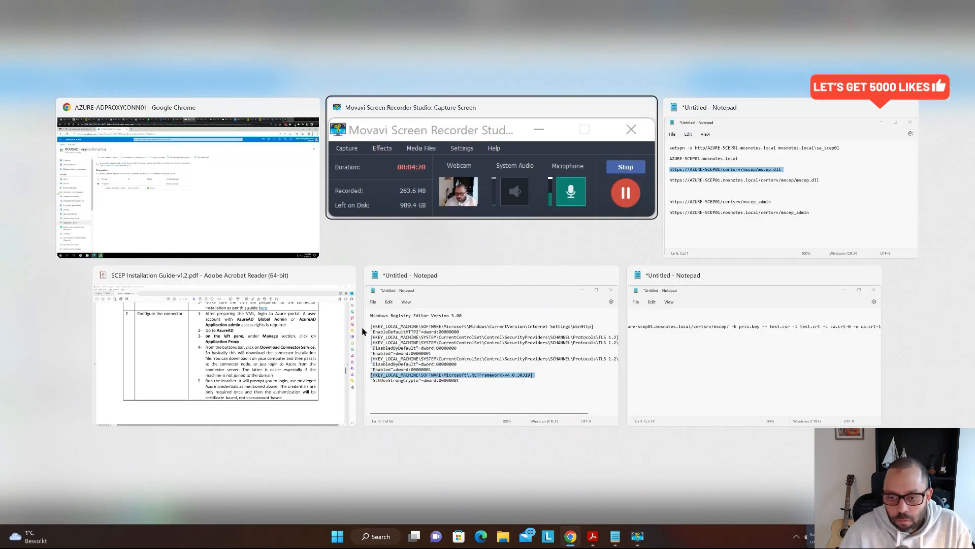
- Read pages 7–8 of SCEP Installation Guide-v1.2.pdf through the Configure App Proxy section, then return to Chrome
left_click(238, 365)
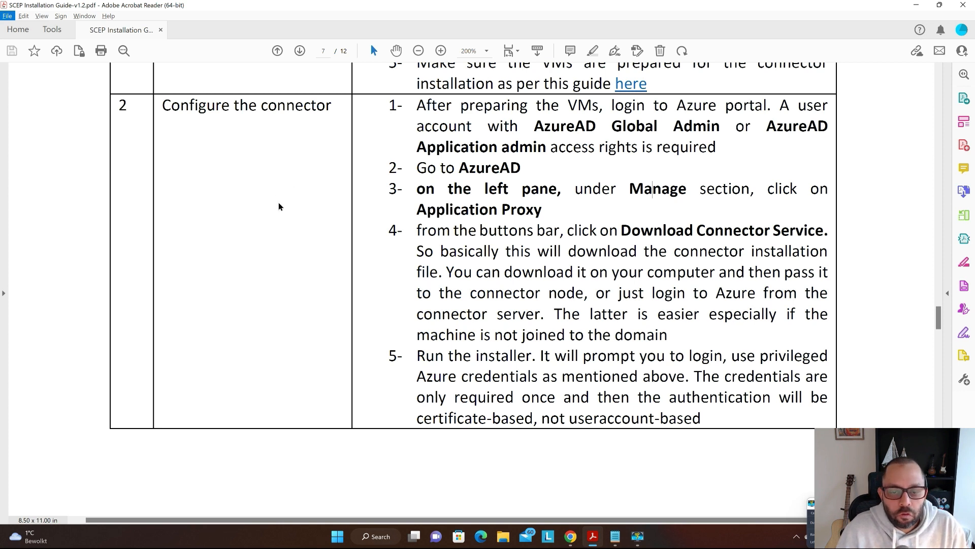
scroll(279, 207, "down", 1)
scroll(279, 209, "up", 1)
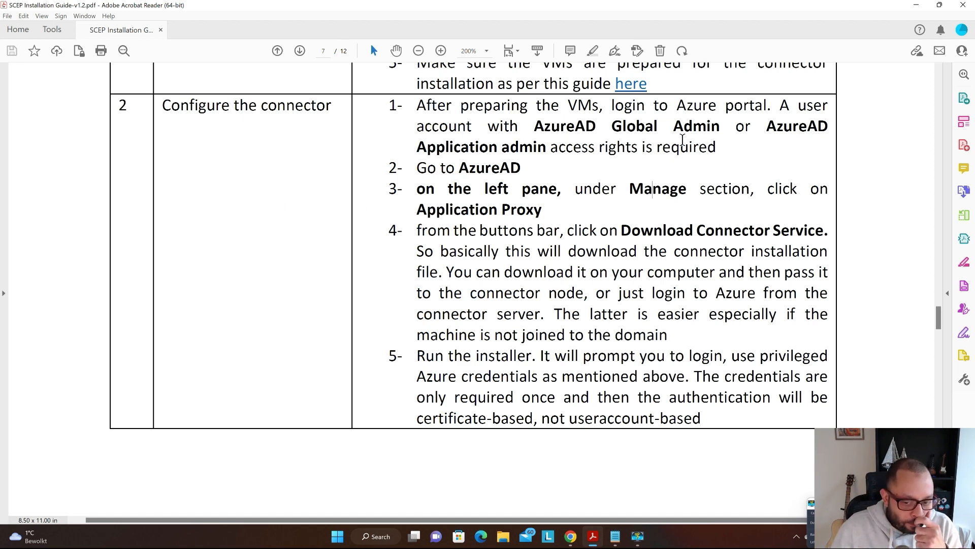
scroll(688, 144, "down", 10)
scroll(358, 184, "down", 9)
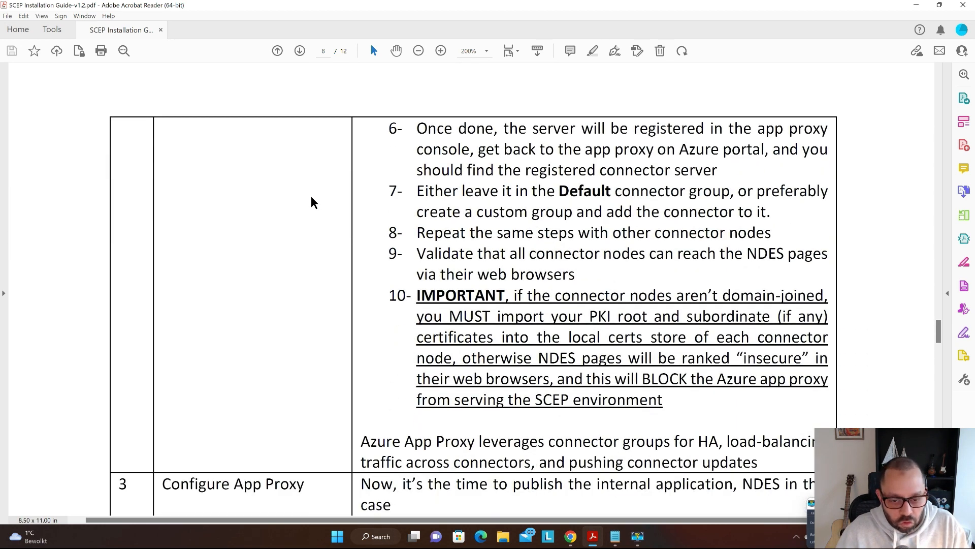
scroll(500, 198, "down", 1)
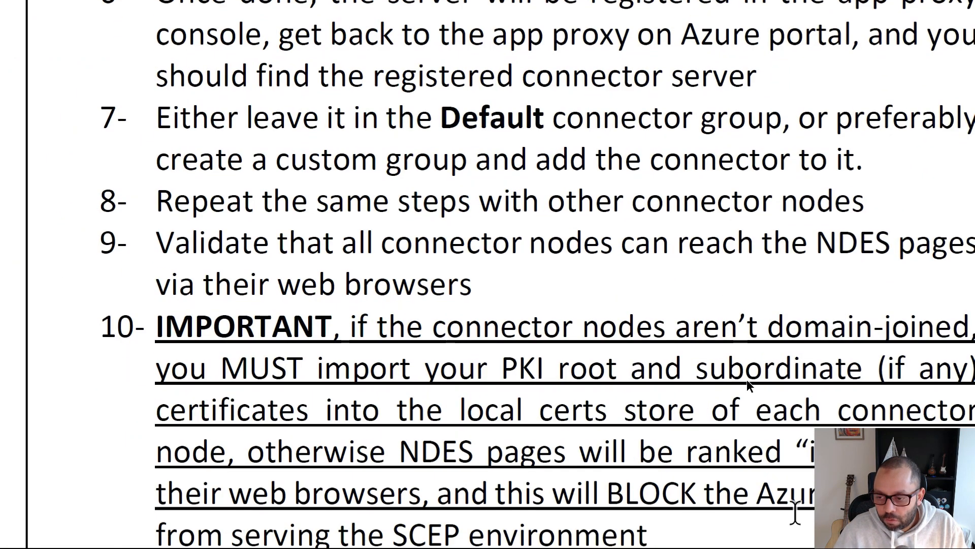
scroll(654, 135, "down", 1)
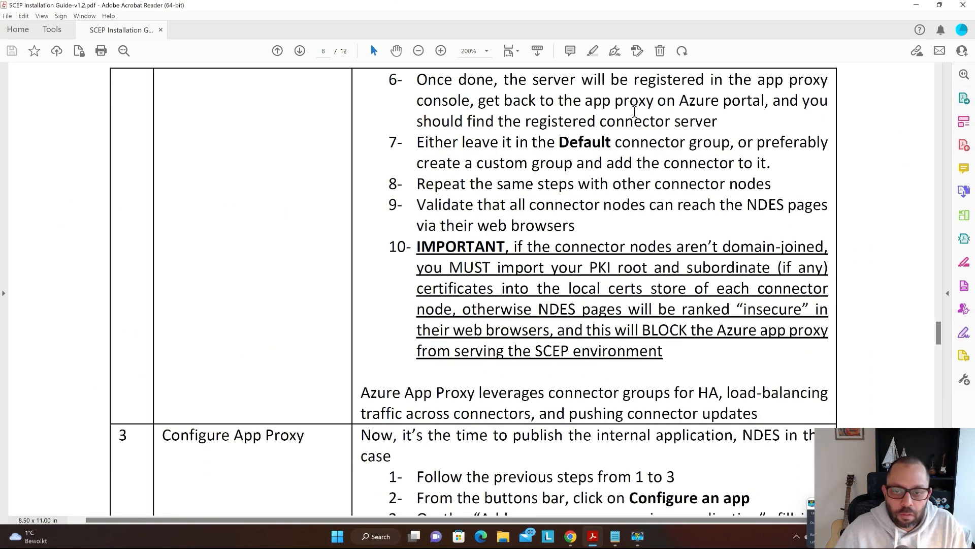
scroll(626, 211, "down", 1)
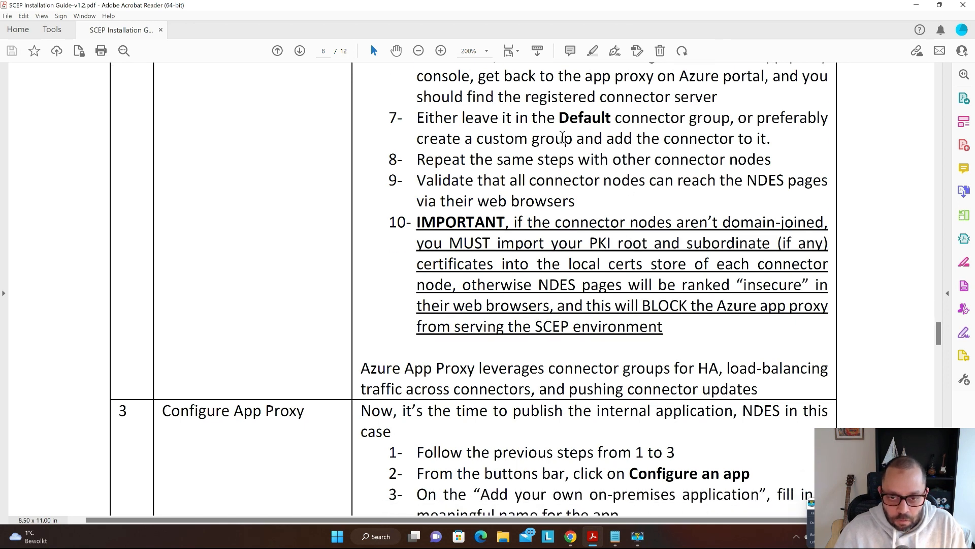
scroll(559, 137, "down", 2)
scroll(542, 127, "down", 2)
scroll(554, 107, "down", 2)
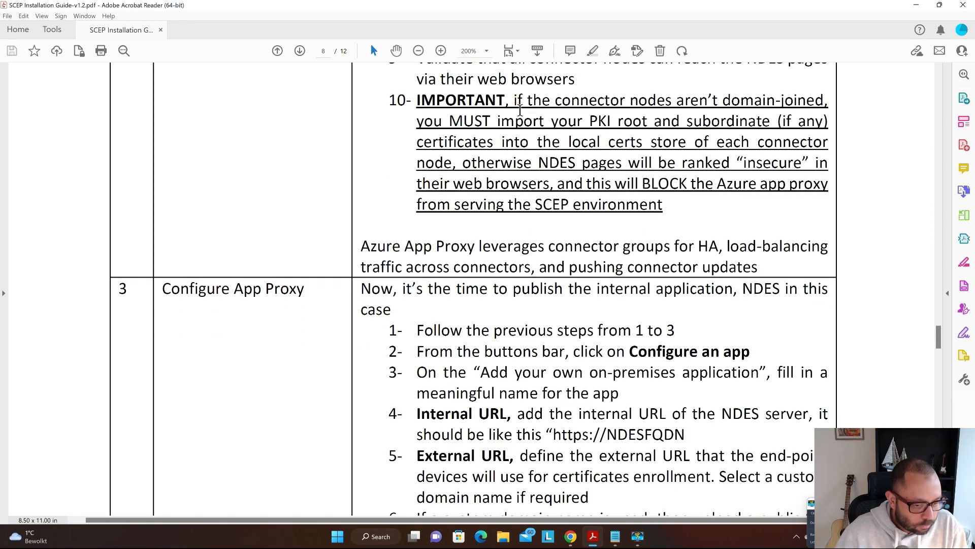
scroll(519, 110, "down", 5)
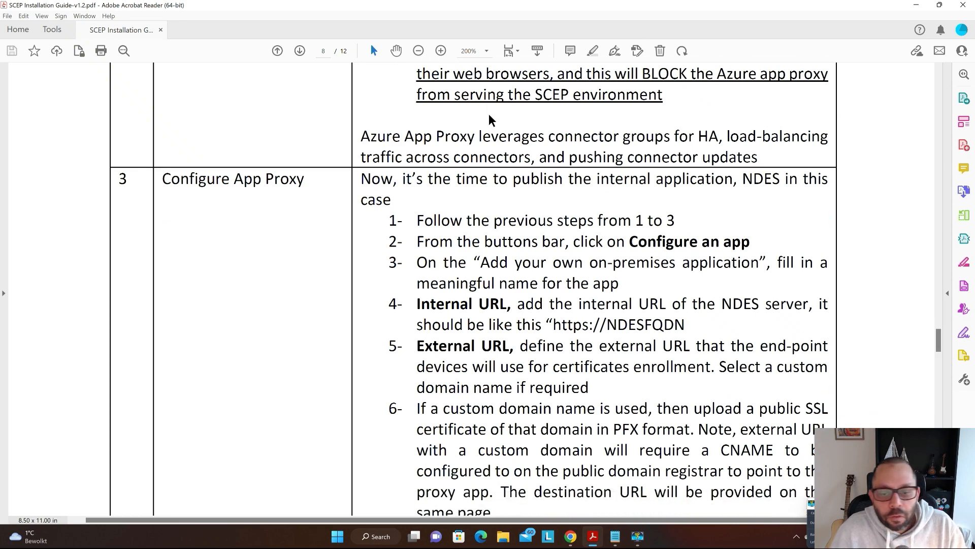
scroll(489, 113, "down", 3)
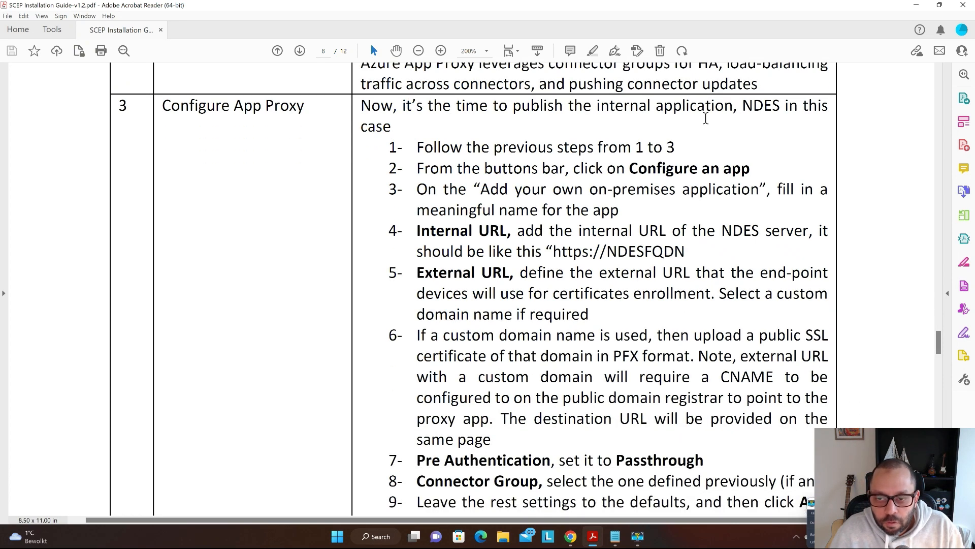
key("alt+Tab")
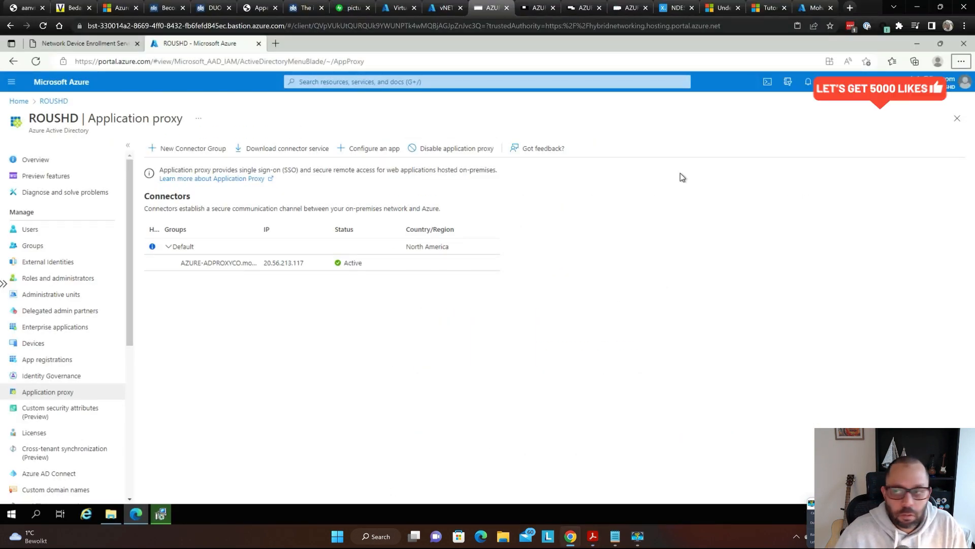
- From portal Home, search 'aad' and go to Azure Active Directory's Application proxy page
key("ctrl+Tab")
key("ctrl+Tab")
key("ctrl+Tab")
key("ctrl+Tab")
key("ctrl+Tab")
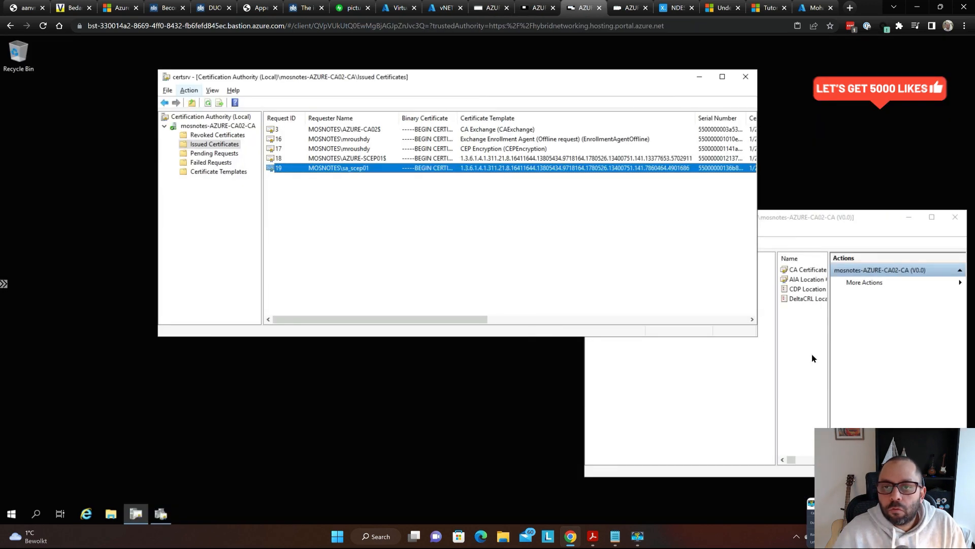
key("ctrl+Tab")
key("ctrl+Tab")
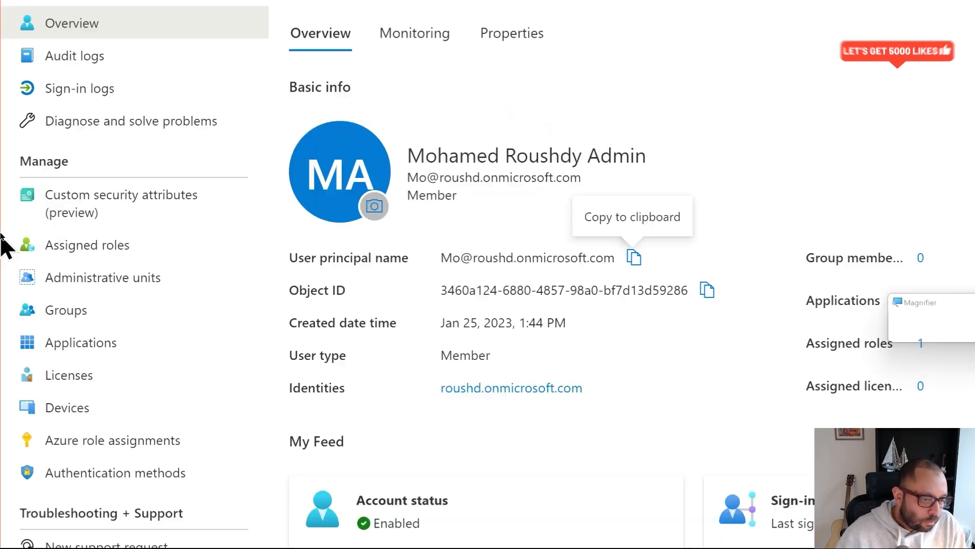
scroll(17, 393, "down", 3)
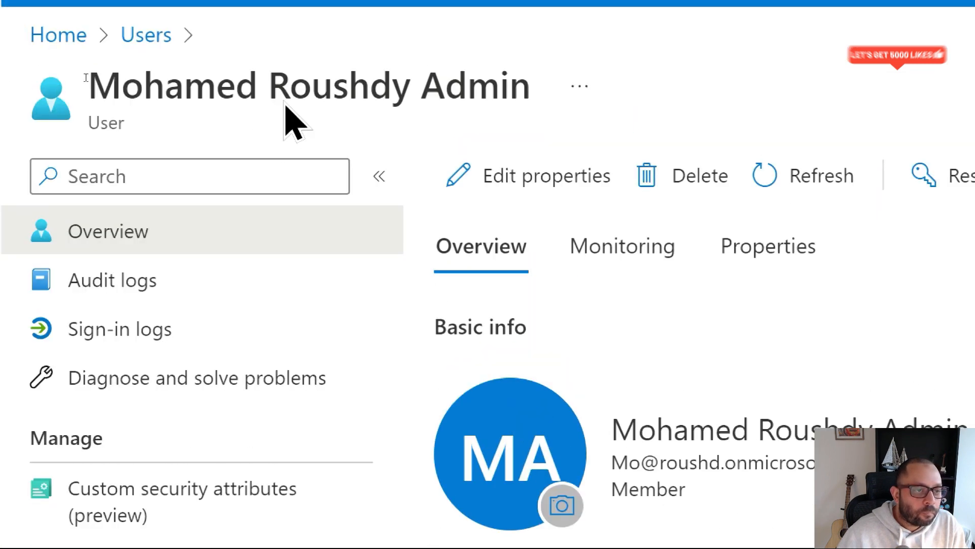
left_click(51, 36)
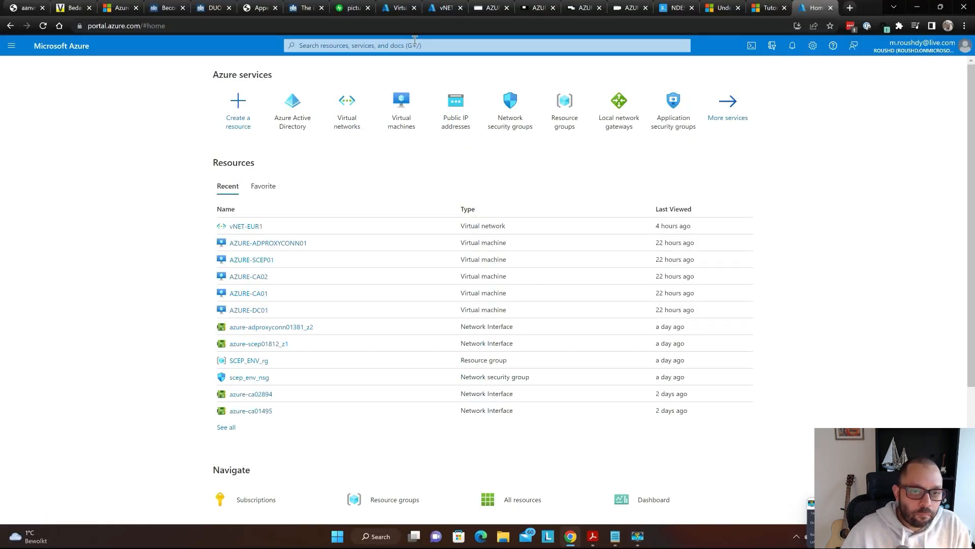
left_click(414, 44)
type("aad")
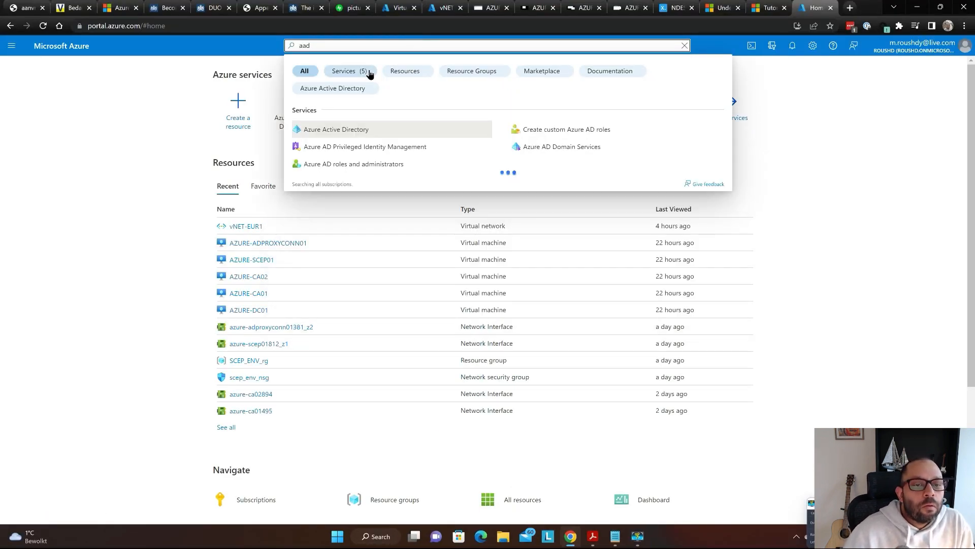
key("Return")
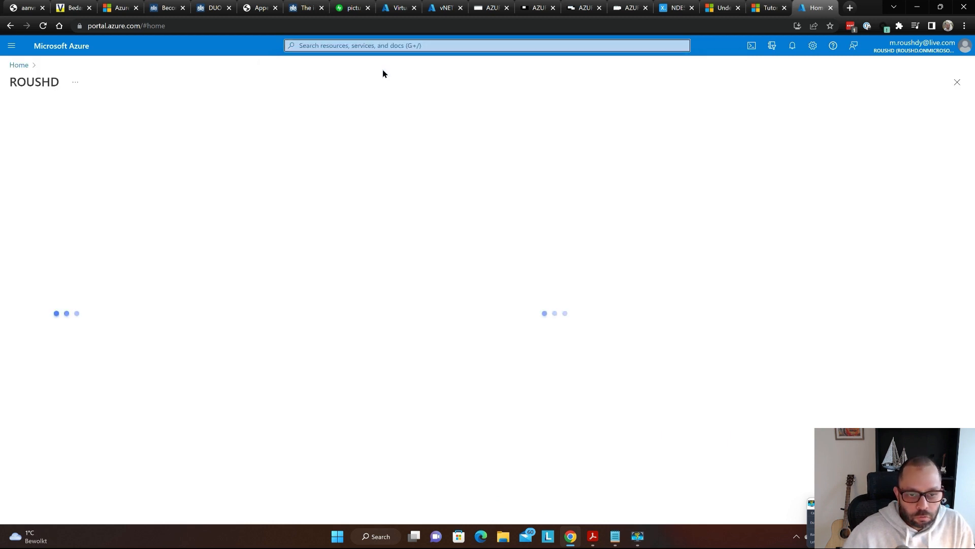
key("ctrl+f")
type("proxy")
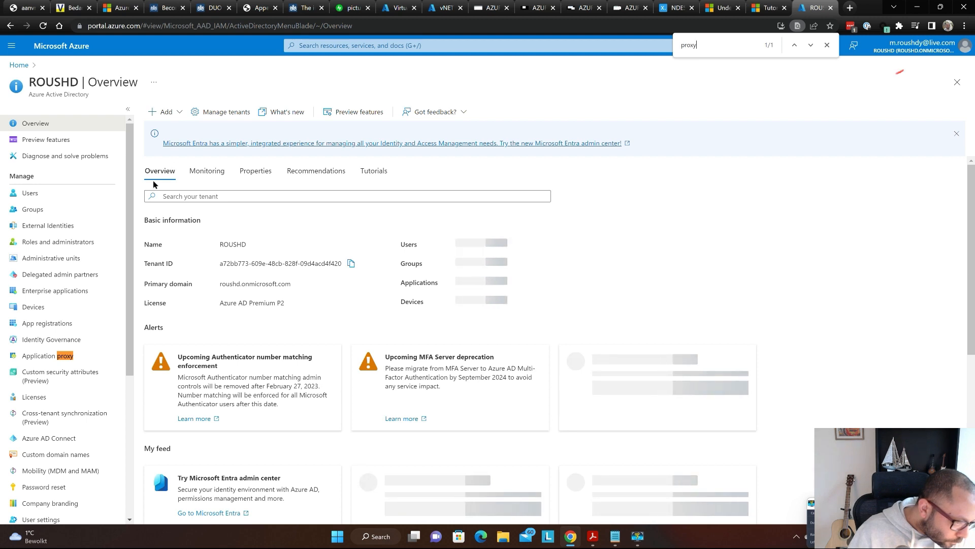
left_click(40, 355)
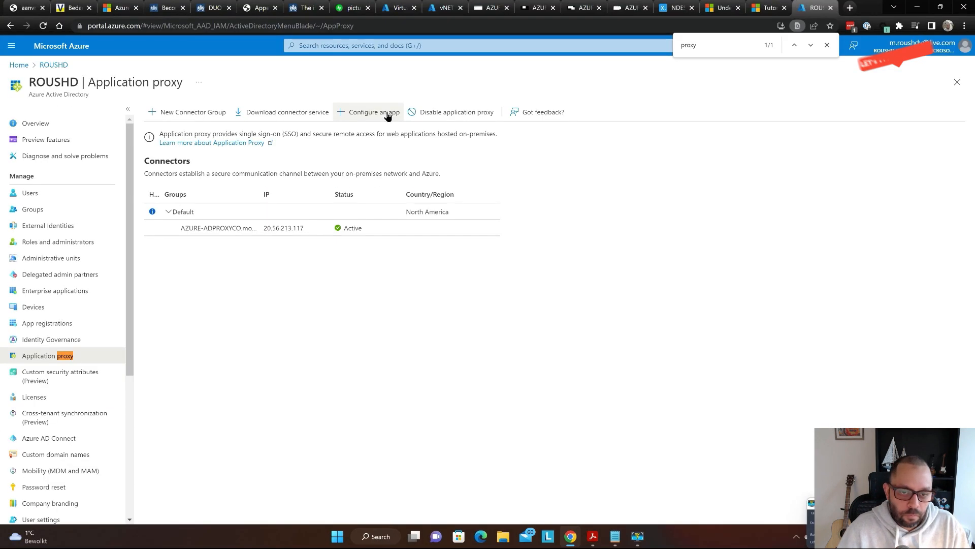
- Start a new on-premises application and review its Advanced settings, leaving the backend timeout unchanged
left_click(387, 114)
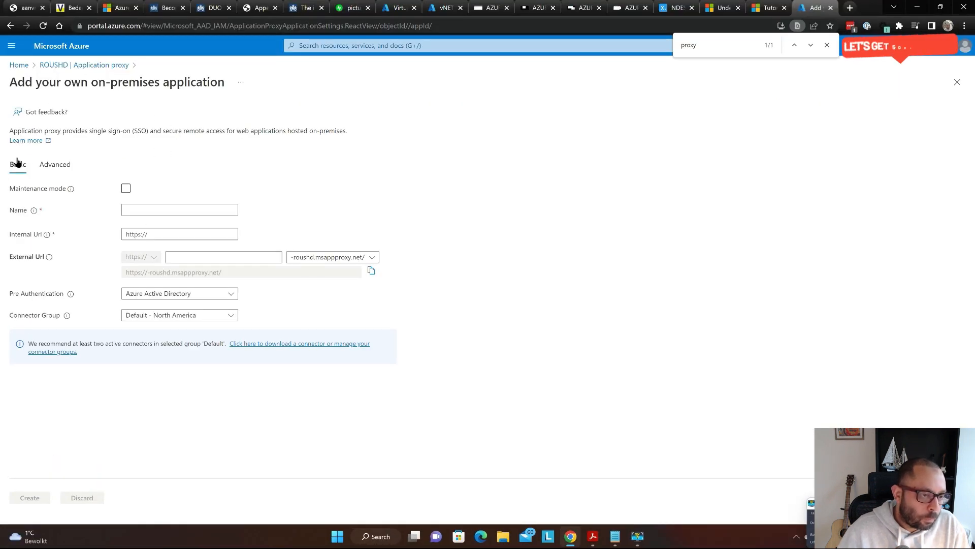
left_click(57, 166)
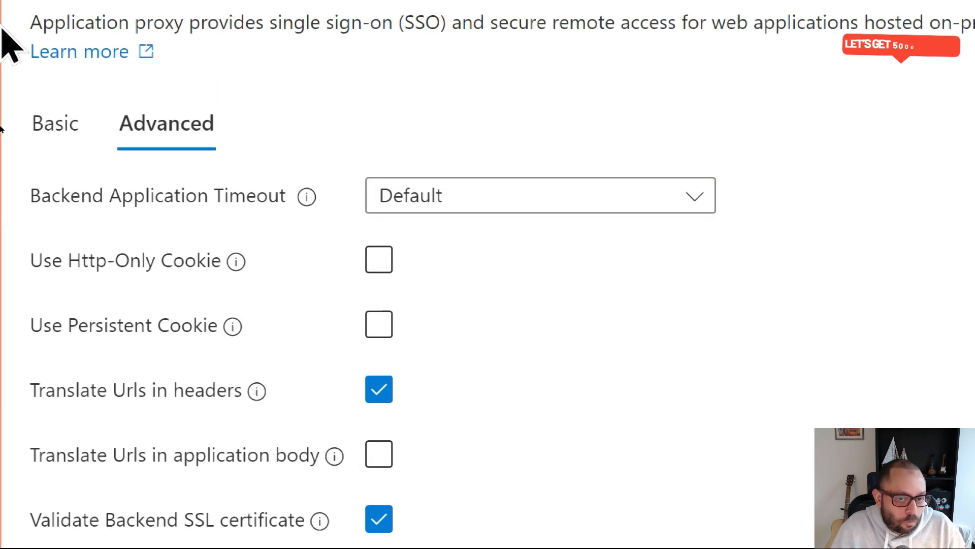
left_click(48, 185)
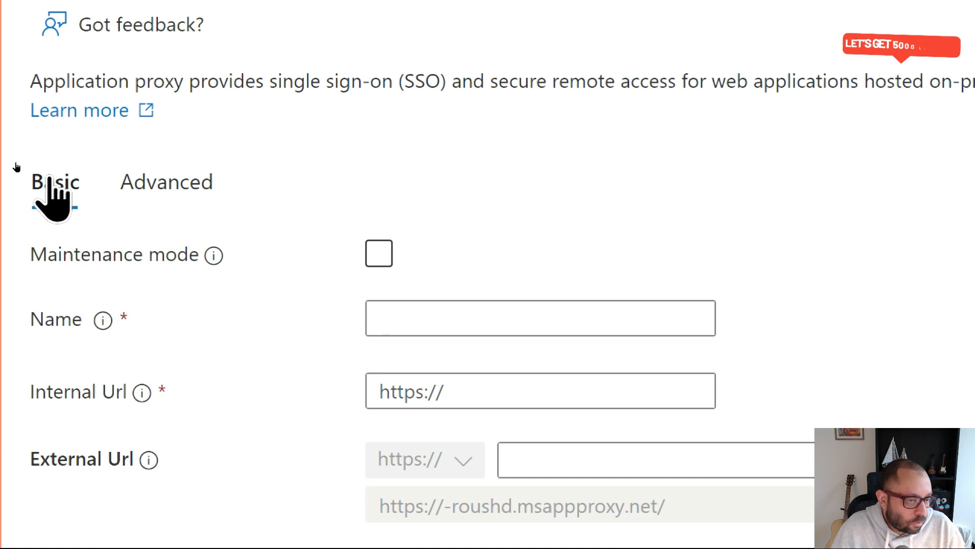
left_click(184, 192)
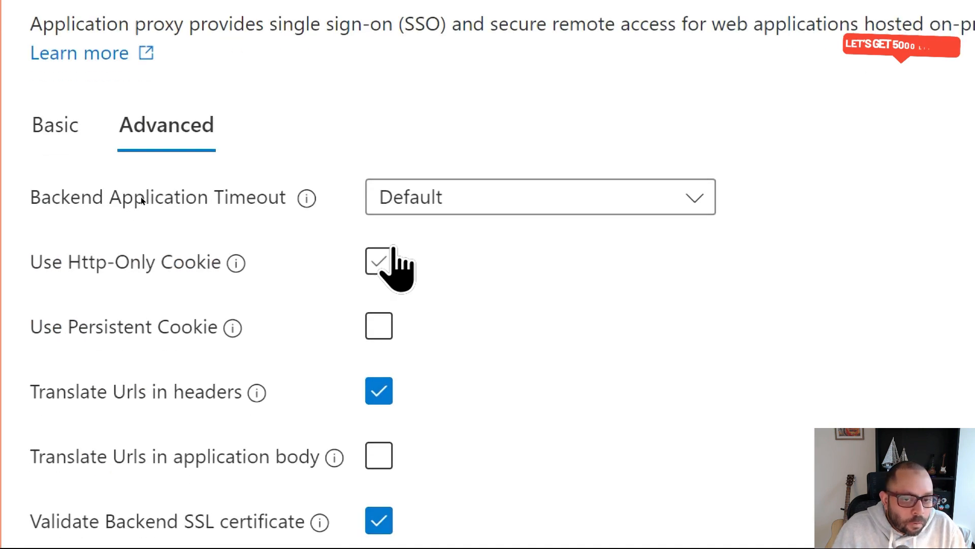
left_click(462, 198)
left_click(445, 106)
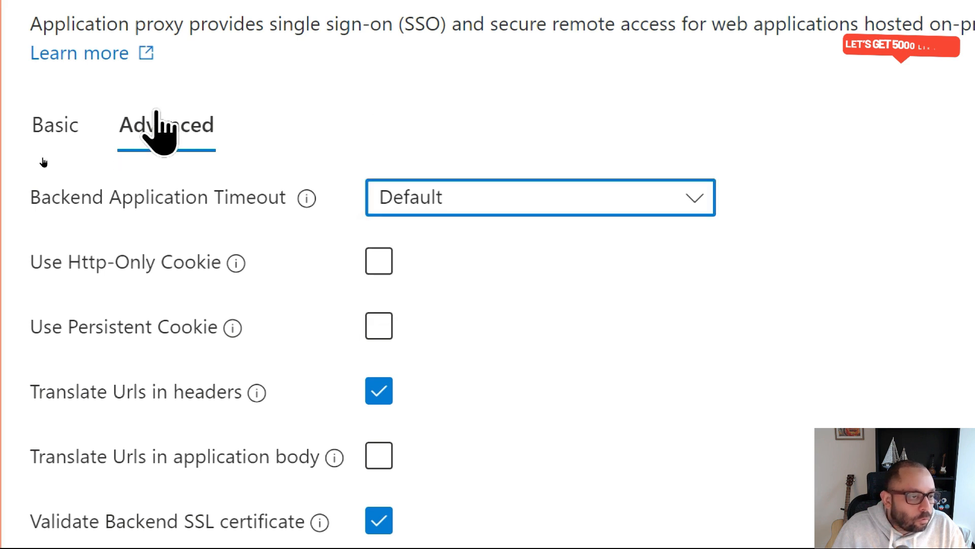
left_click(74, 118)
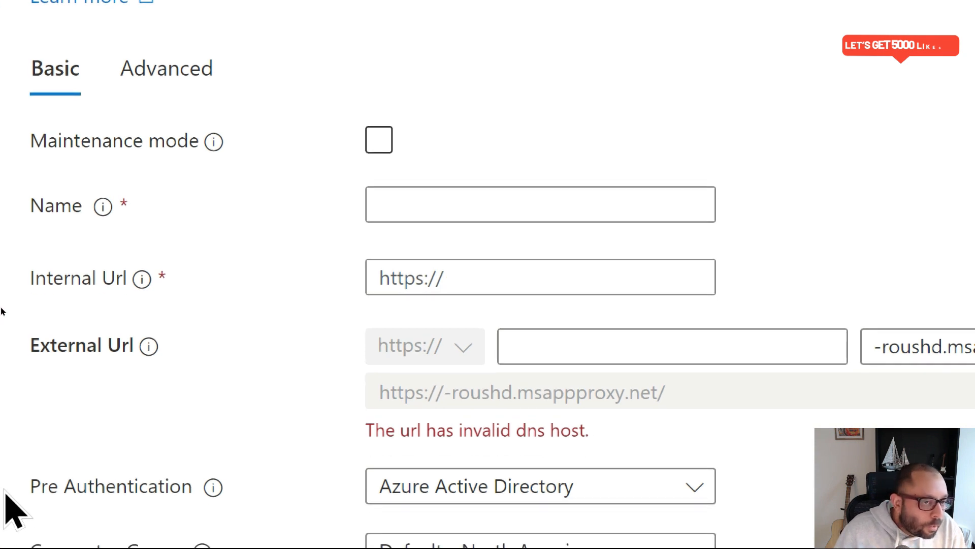
- Enter MOSNOTES-SCEP-ENV01 as the application's name
left_click(379, 140)
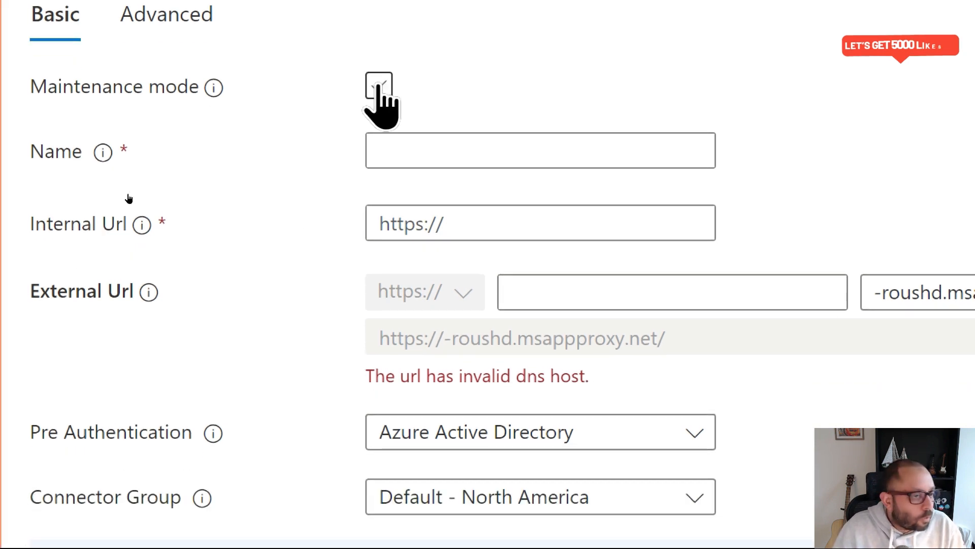
left_click(385, 148)
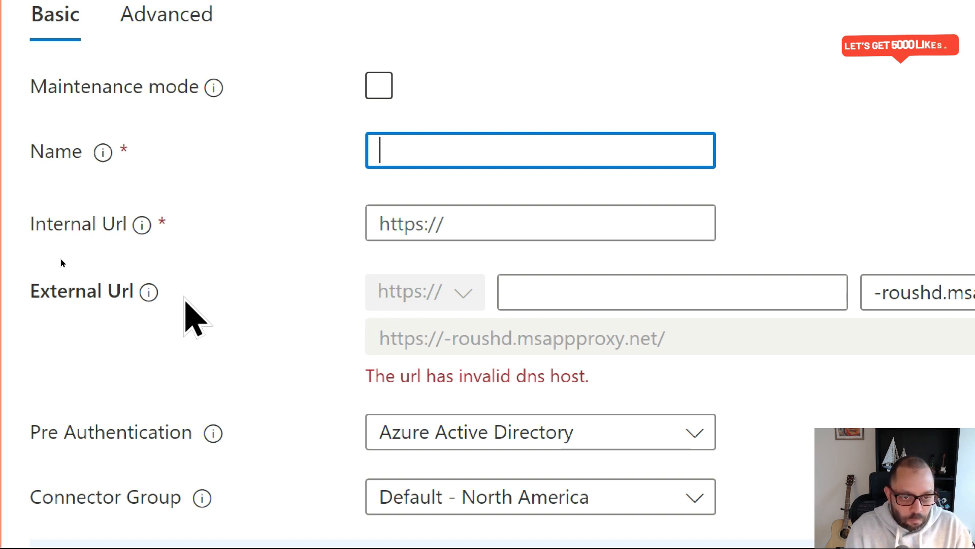
type("MOSNOTES")
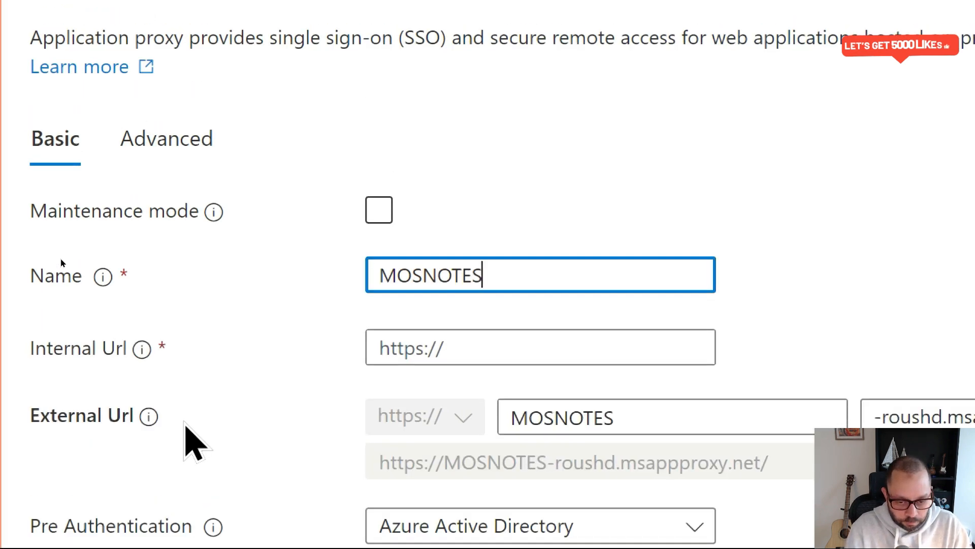
type("-SCEP-")
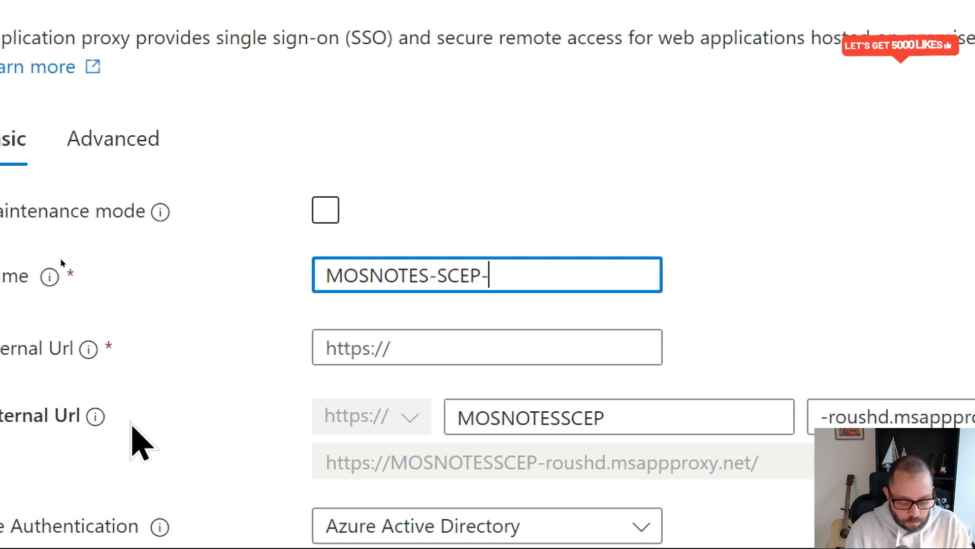
type("ENV01")
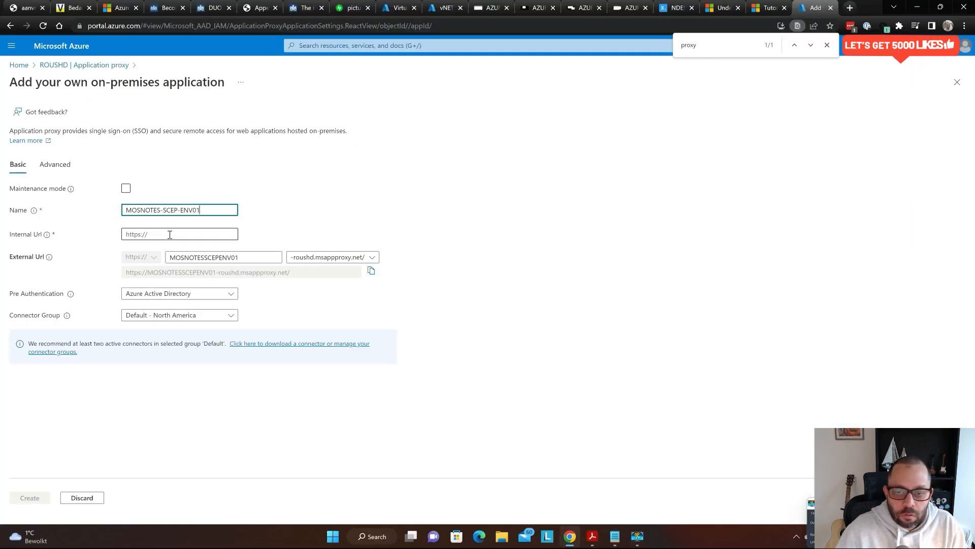
key("alt+Tab")
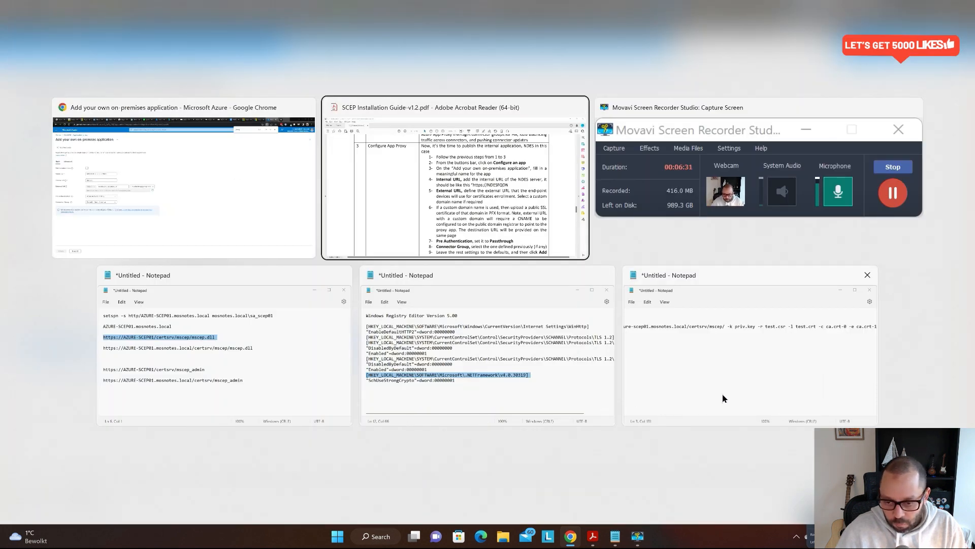
left_click(292, 357)
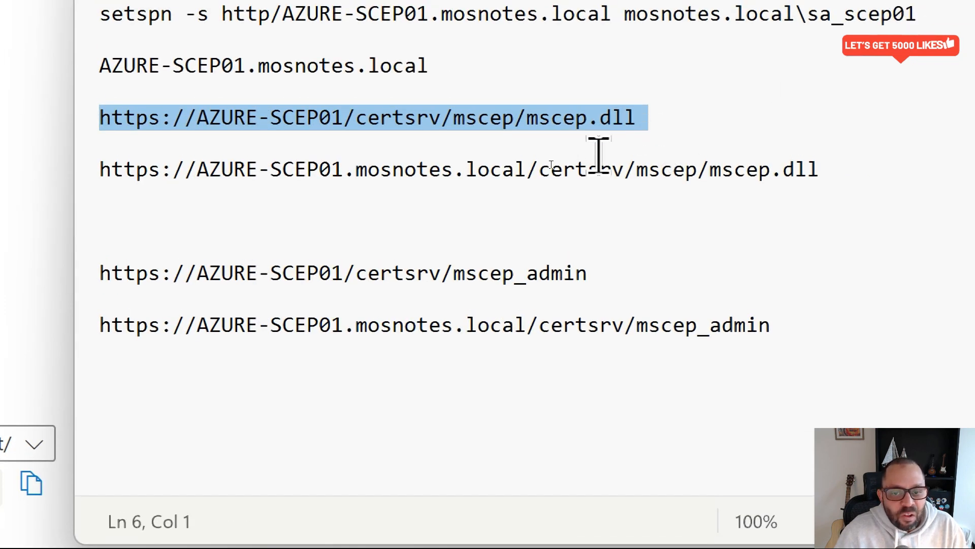
left_click_drag(526, 171, 201, 152)
key("ctrl+c")
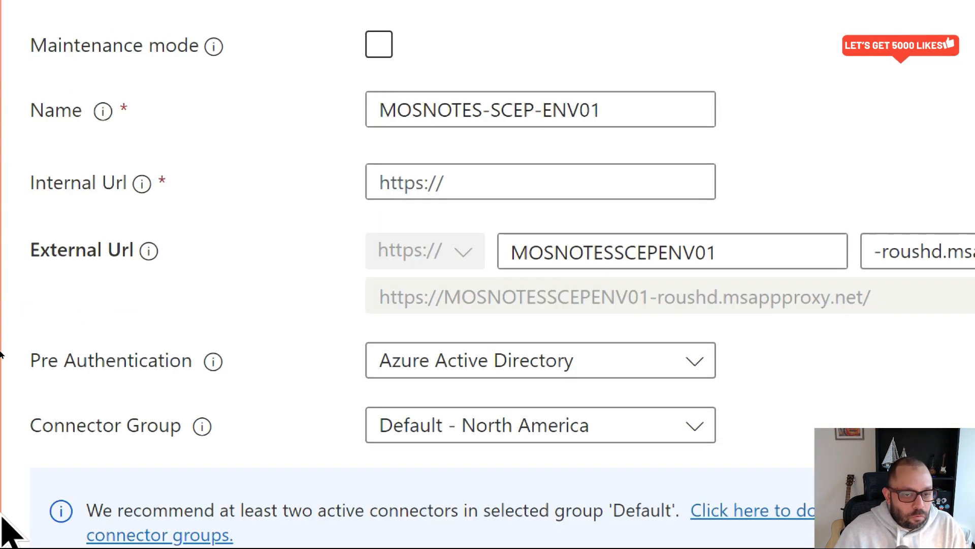
left_click(562, 162)
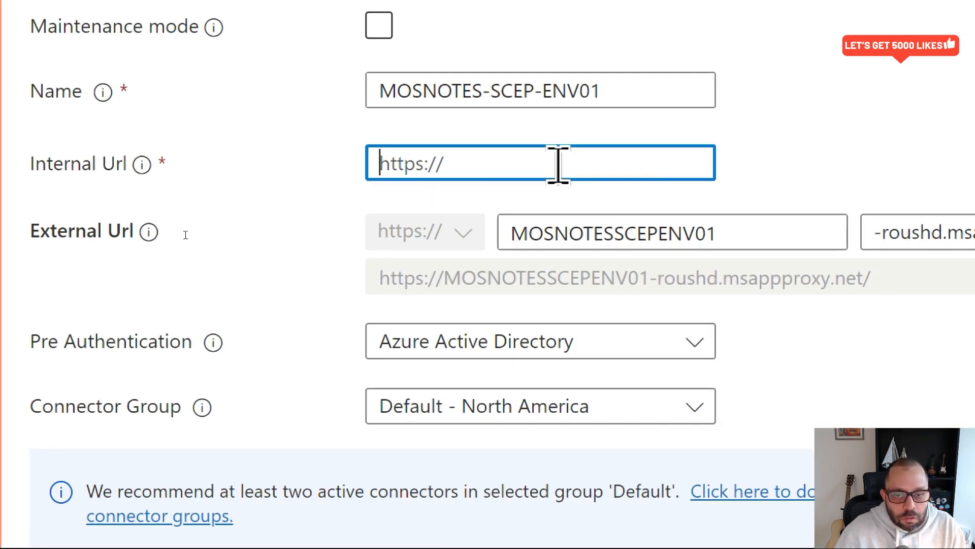
key("ctrl+v")
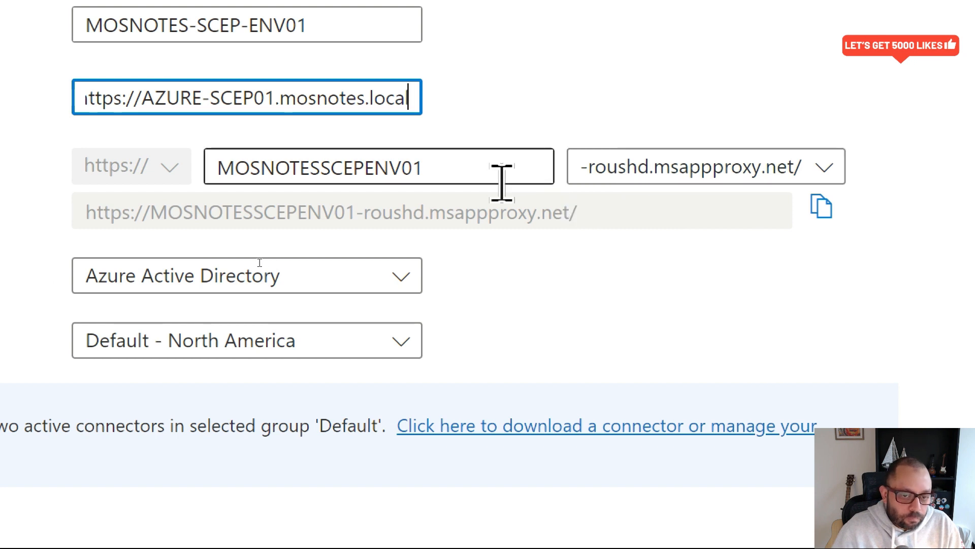
left_click(484, 181)
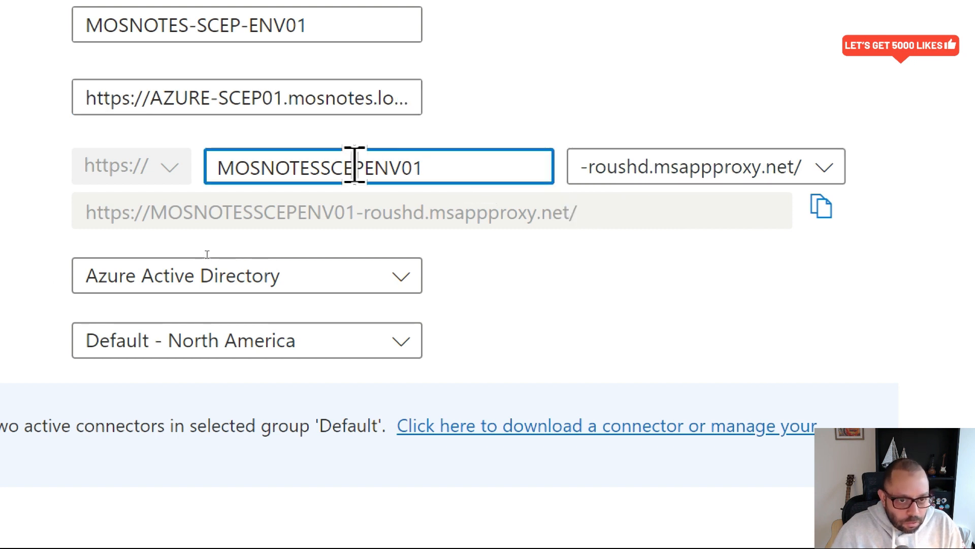
double_click(327, 163)
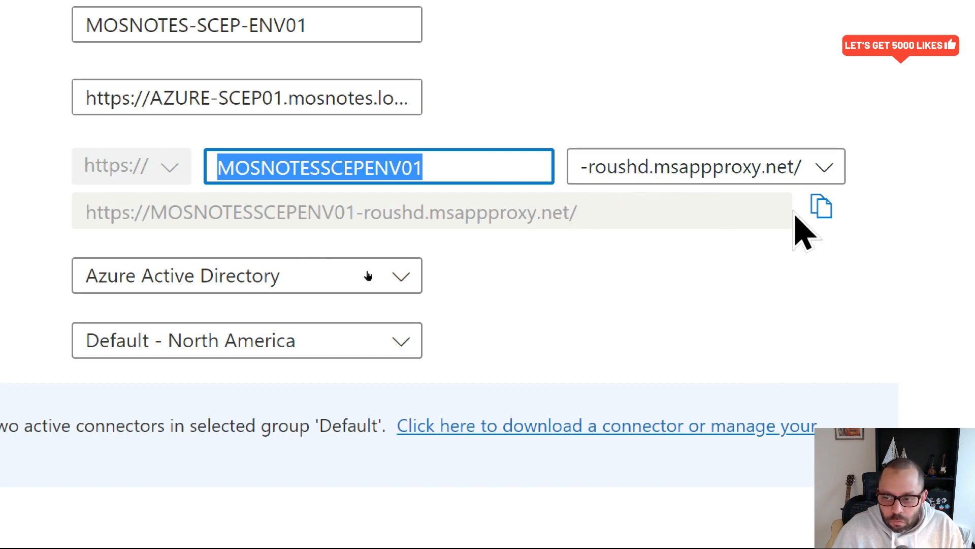
left_click(821, 207)
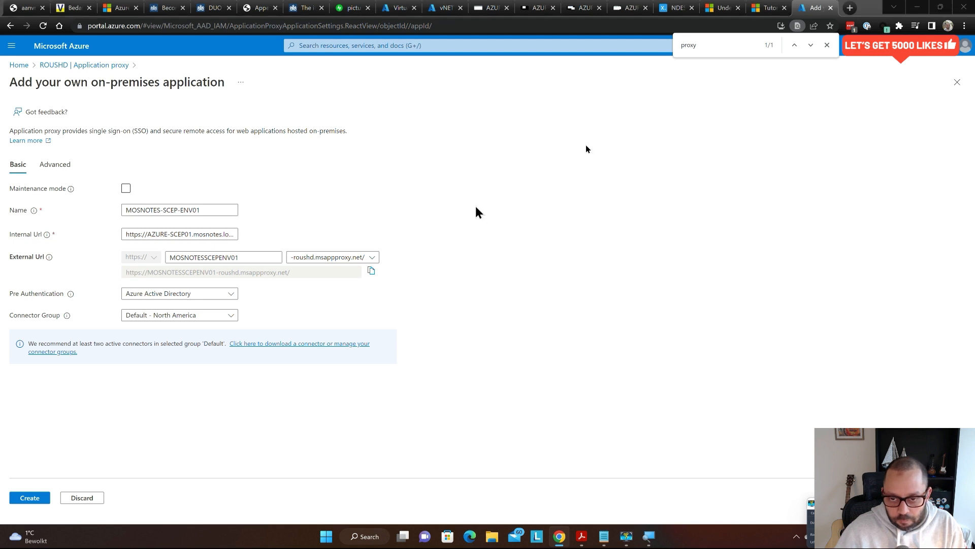
- Add the copied external URL to the end of the notes and return to the portal form
key("alt+Tab")
left_click(308, 225)
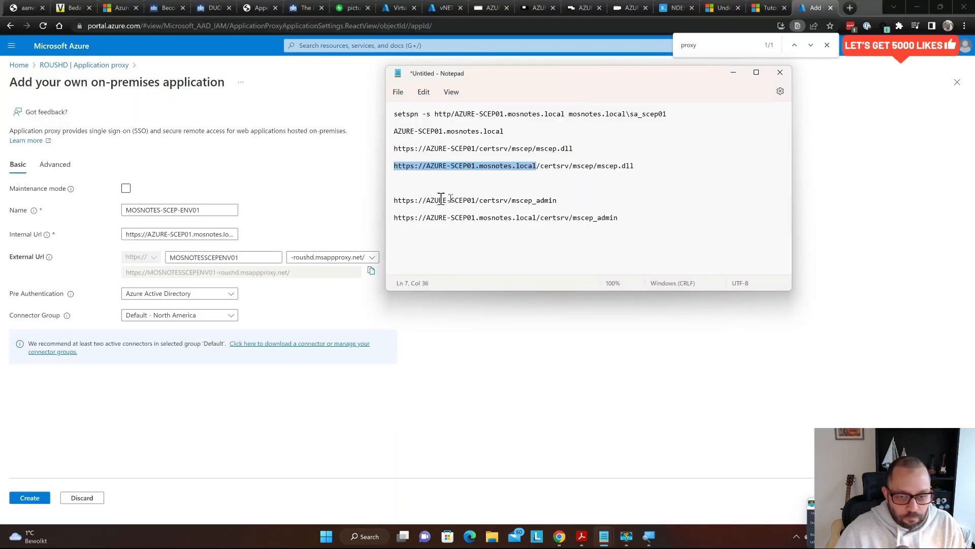
key("ctrl+End")
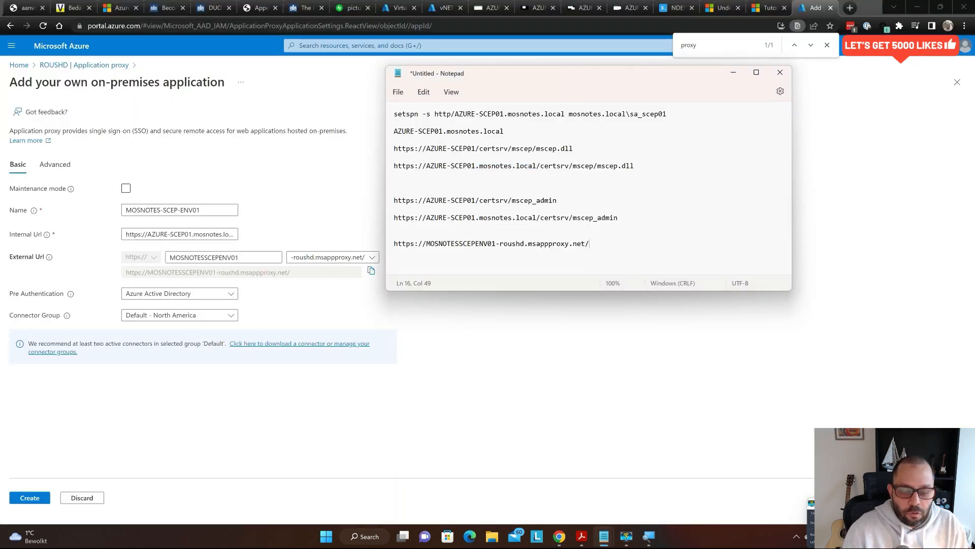
key("alt+Tab")
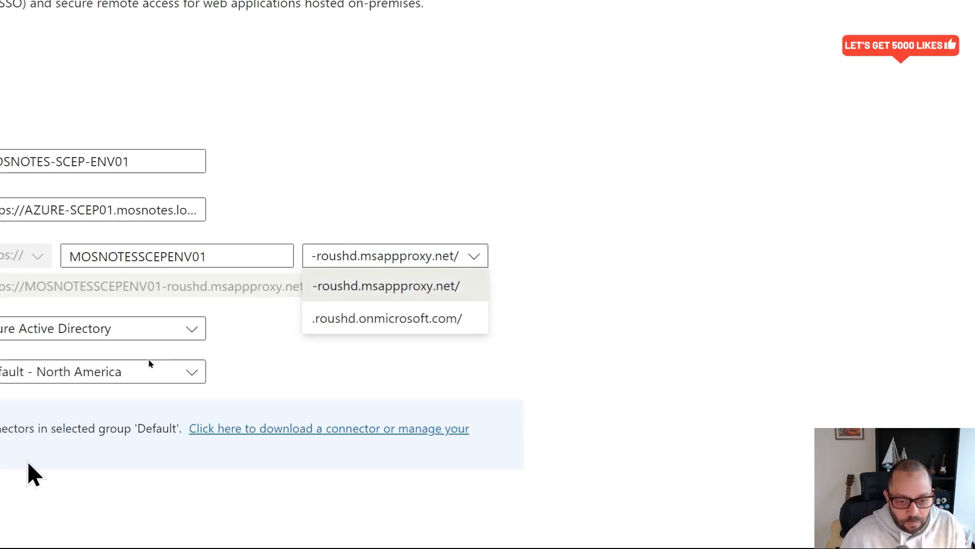
- Keep msappproxy.net as the external domain for the MOSNOTESSCEPENV01 URL
key("super")
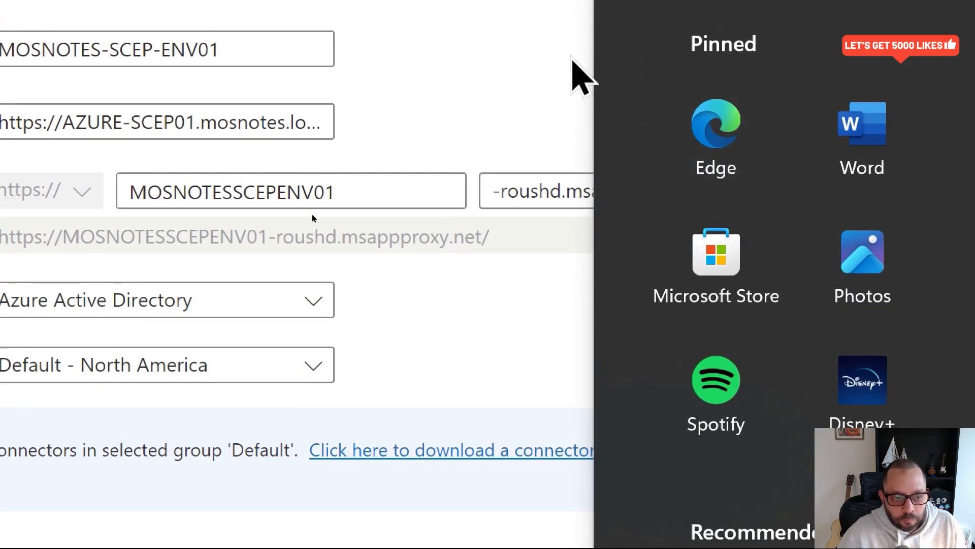
left_click(579, 34)
left_click(579, 154)
left_click(579, 193)
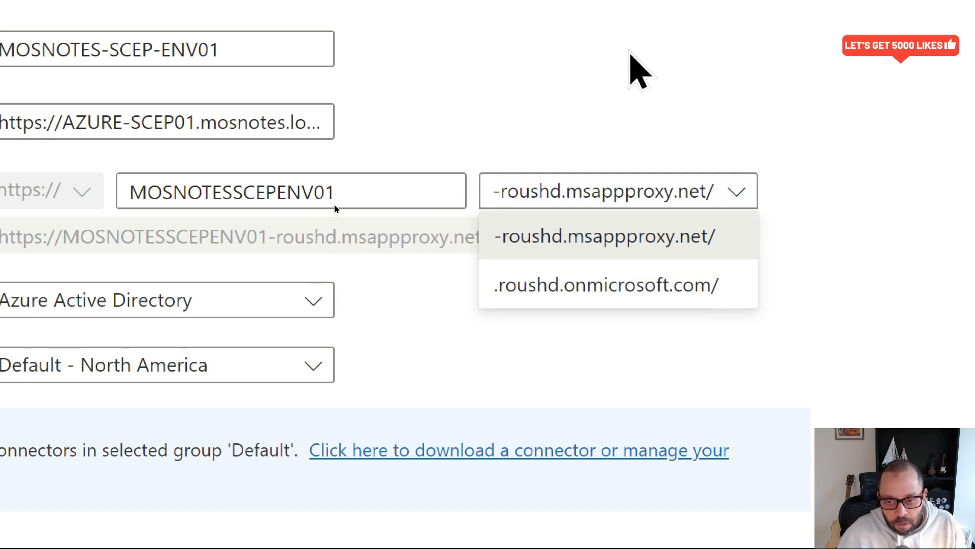
left_click(625, 41)
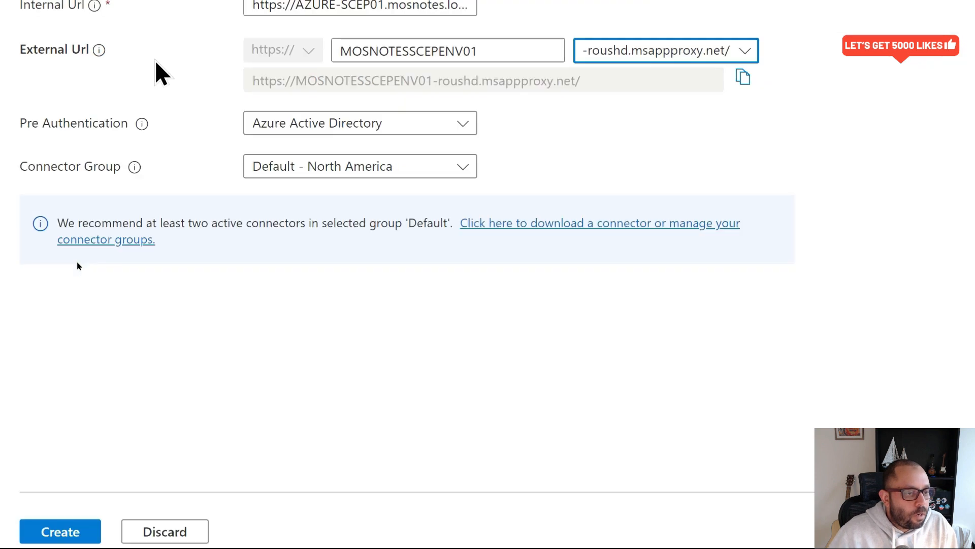
left_click(357, 127)
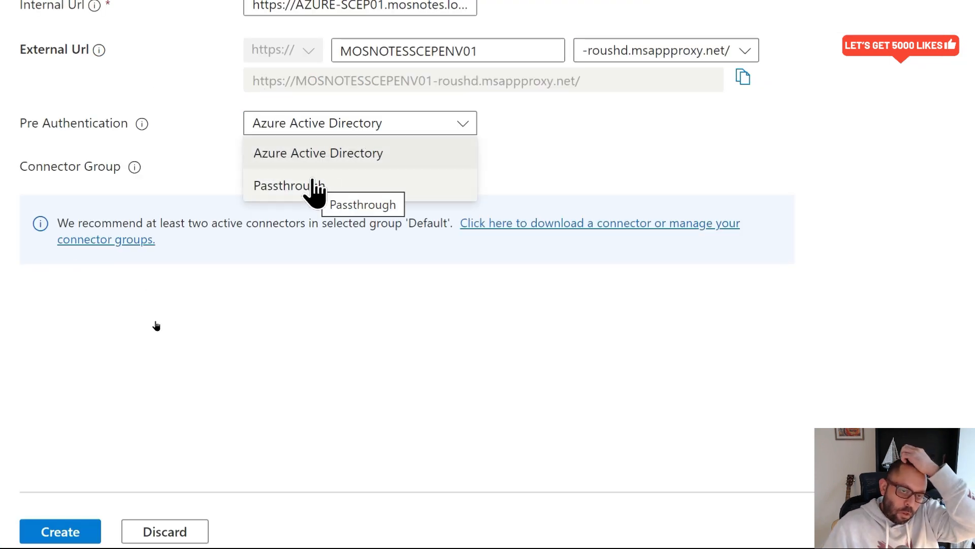
- Set Passthrough pre-authentication with connector group Default - North America and create the application
left_click(312, 188)
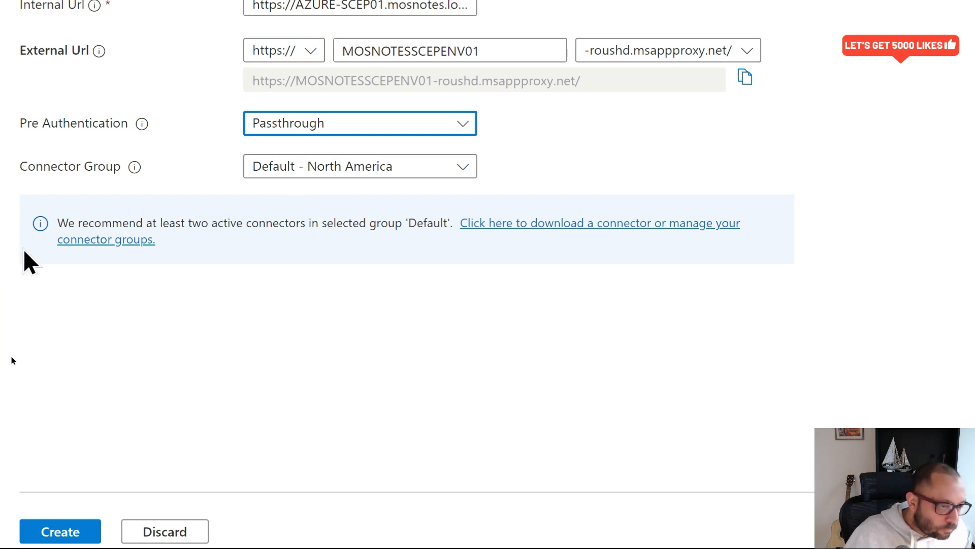
left_click(313, 173)
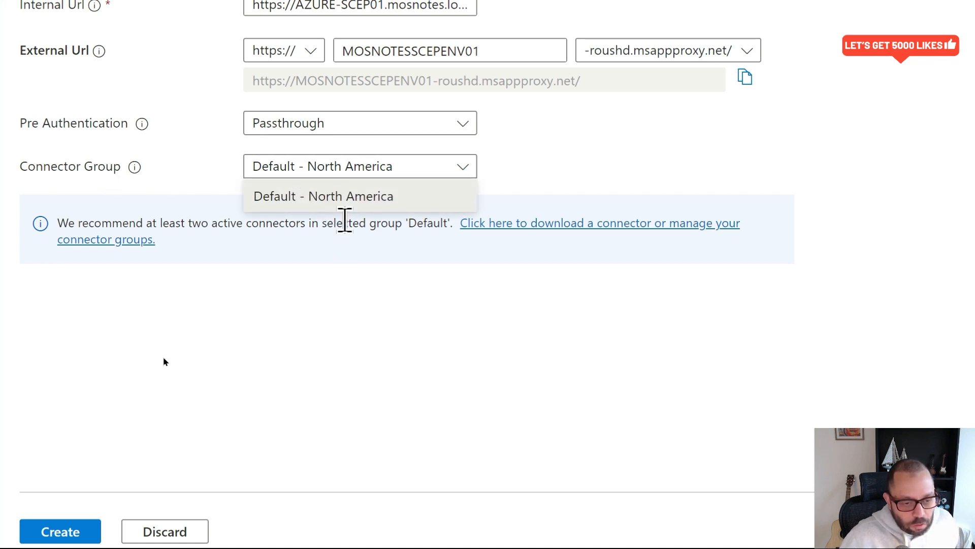
left_click(275, 325)
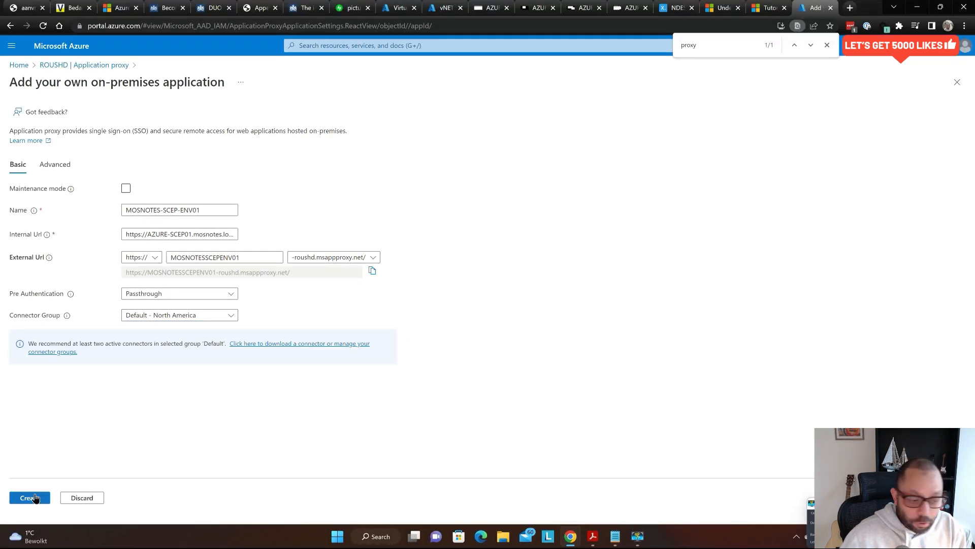
left_click(33, 497)
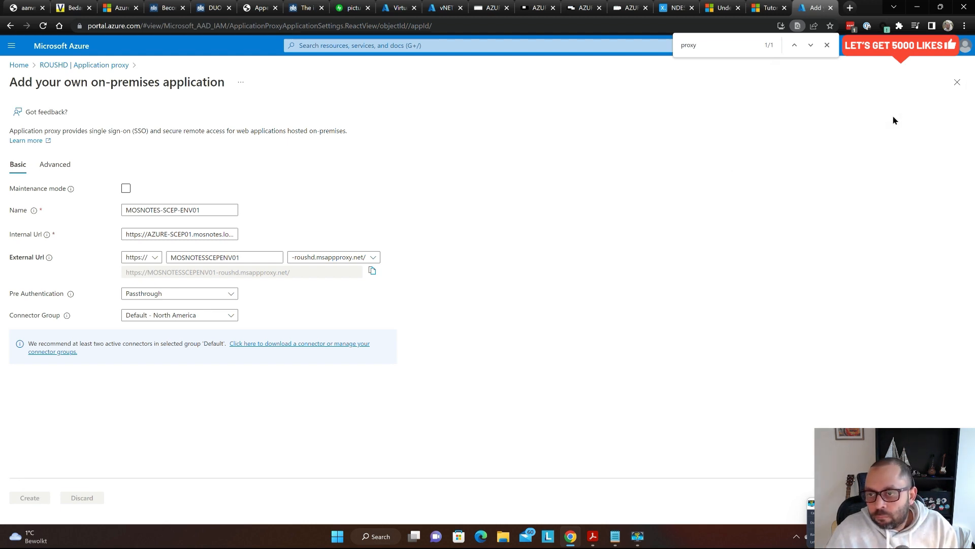
key("Escape")
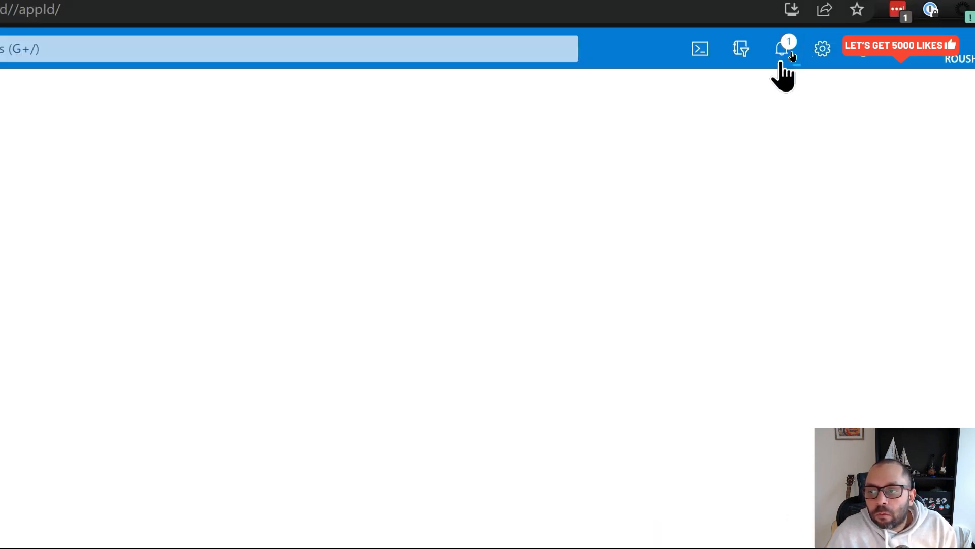
- Watch the 'Updating application proxy settings' notification until it completes, briefly viewing the Learn more docs
left_click(790, 55)
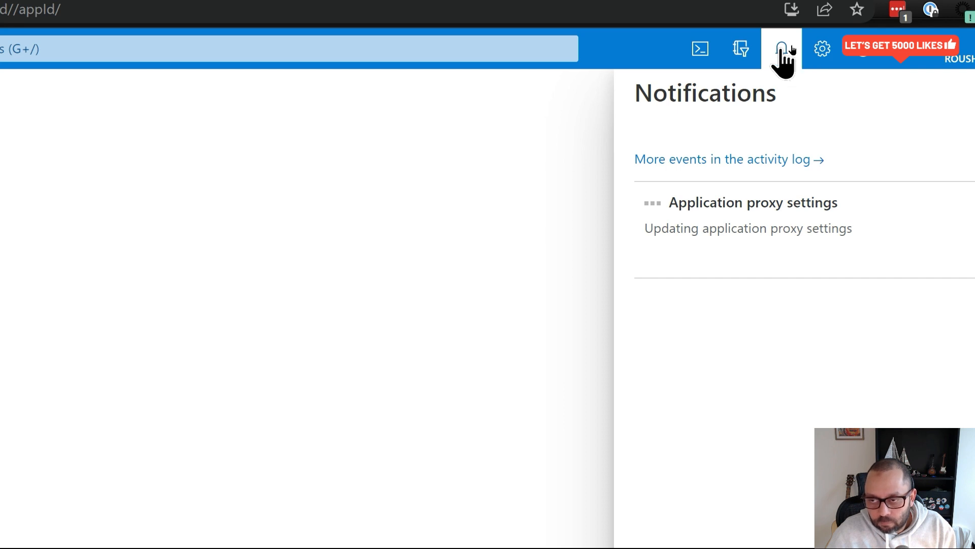
left_click(557, 139)
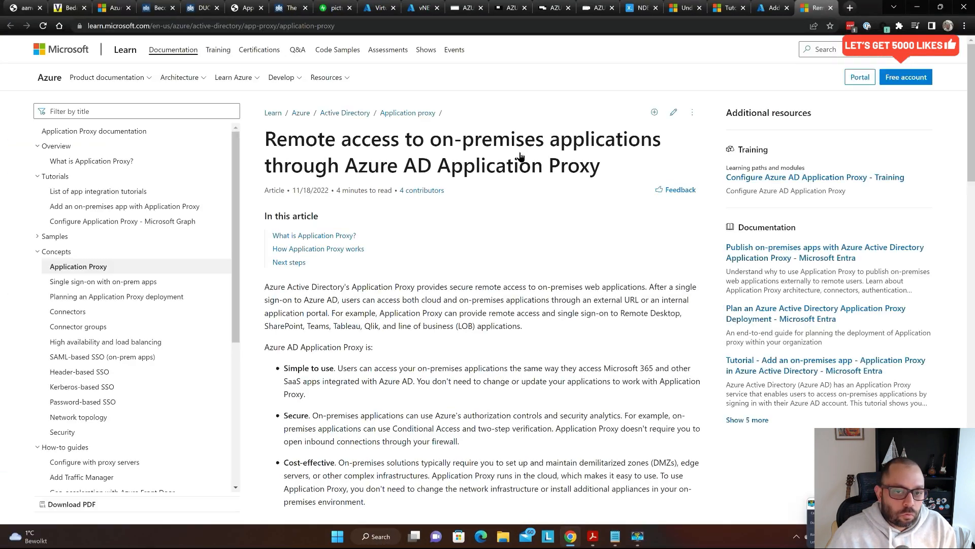
key("ctrl+shift+Tab")
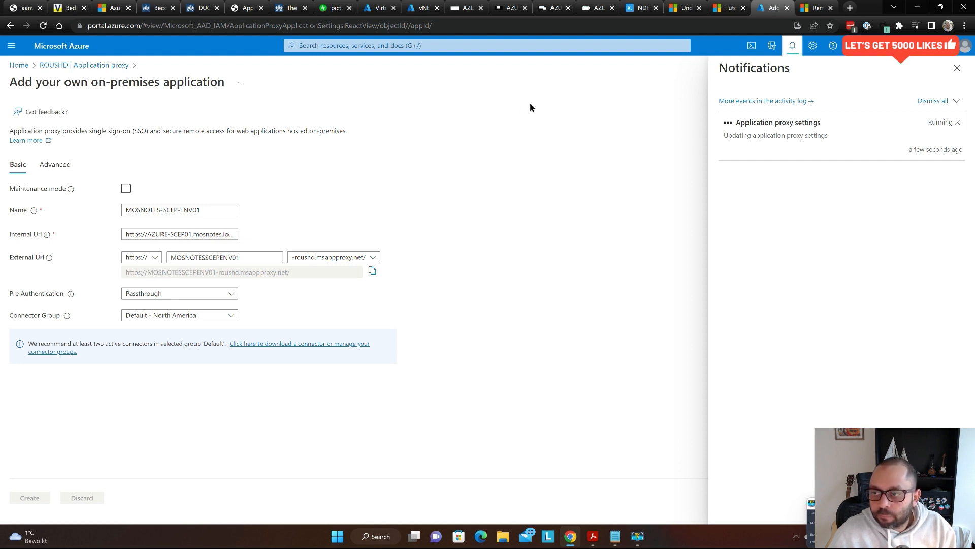
left_click(794, 45)
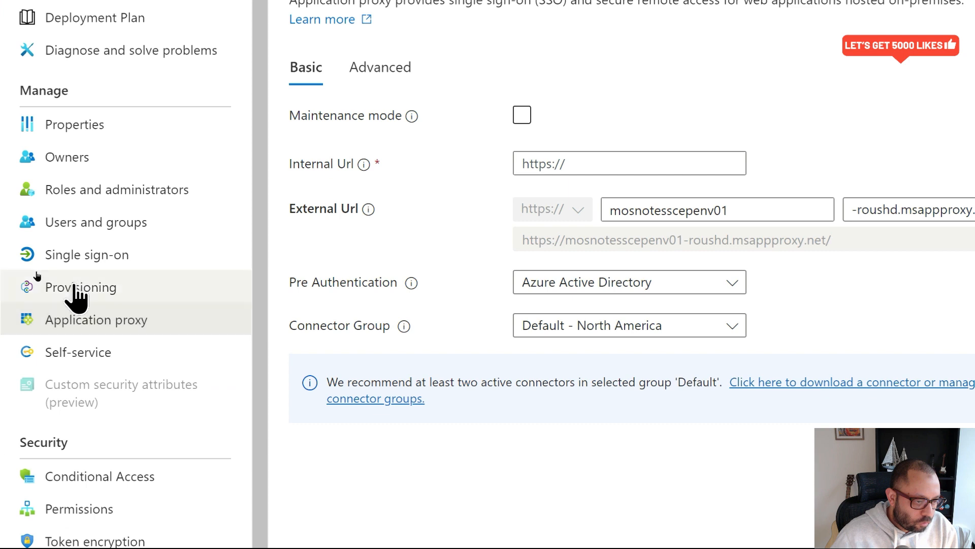
- Search 'aad' to reach Azure Active Directory and find its Application proxy entry
left_click(76, 291)
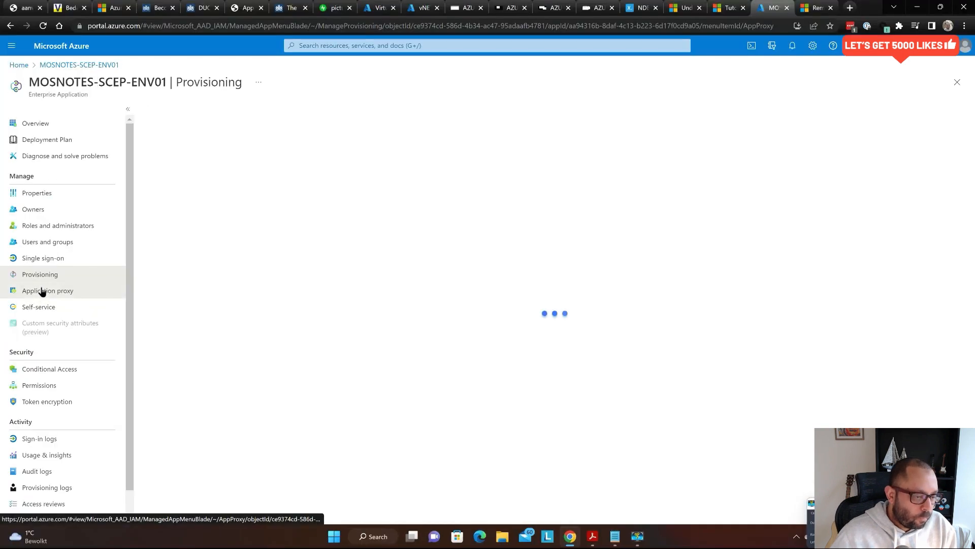
left_click(42, 290)
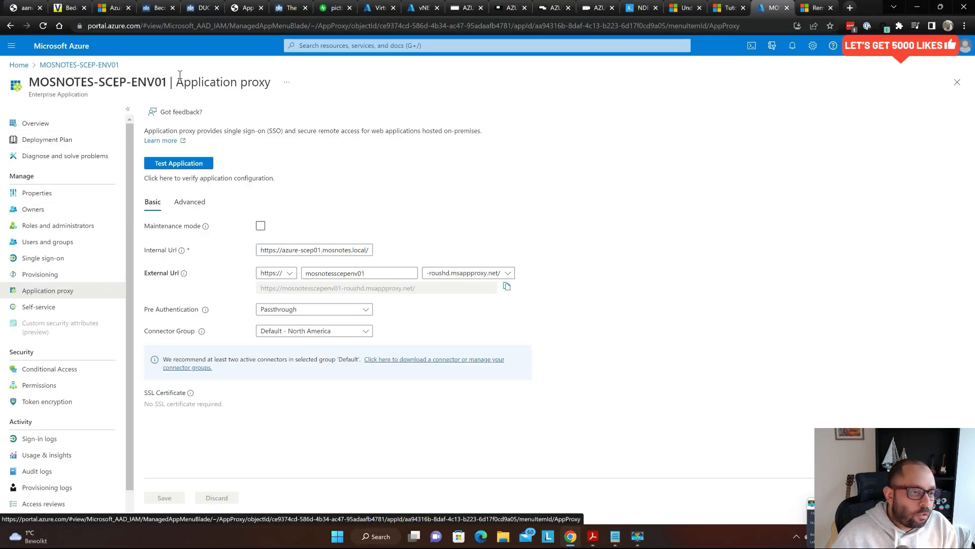
left_click(531, 41)
type("aad")
key("Return")
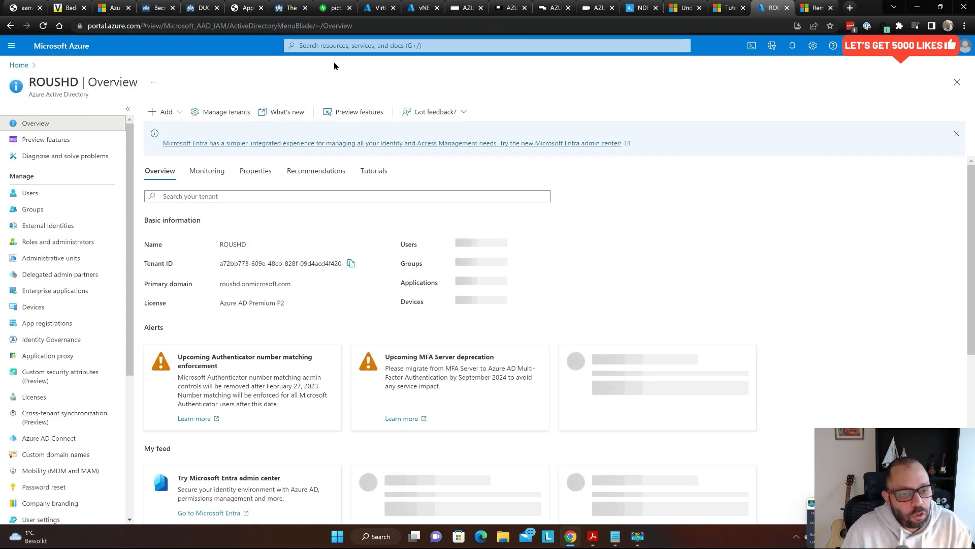
key("ctrl+f")
type("prox")
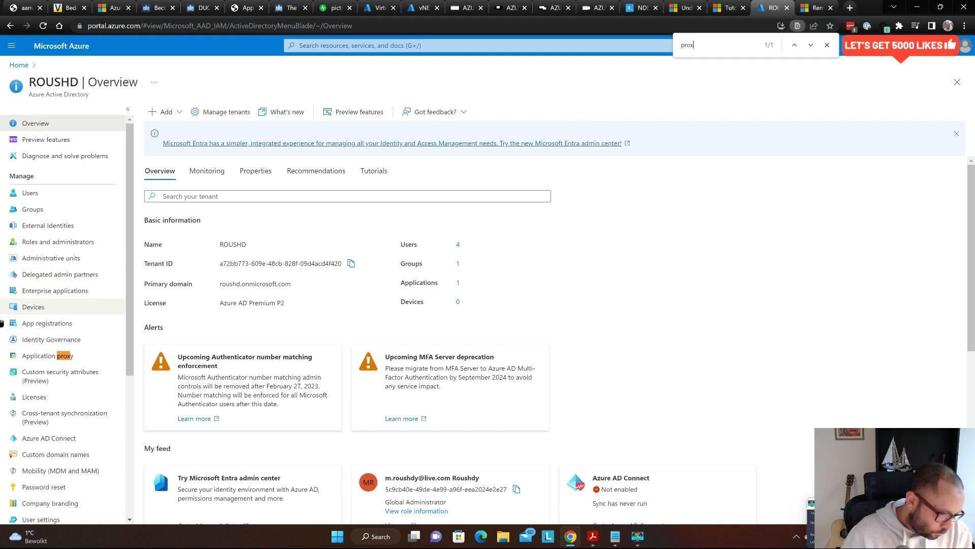
left_click(36, 356)
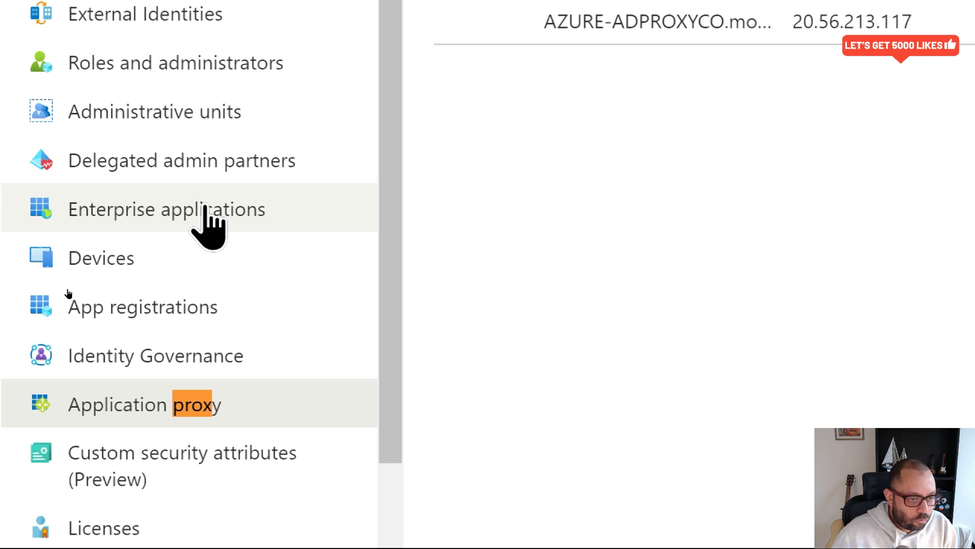
- Open MOSNOTES-SCEP-ENV01 from Enterprise applications and show its Application proxy settings
left_click(206, 209)
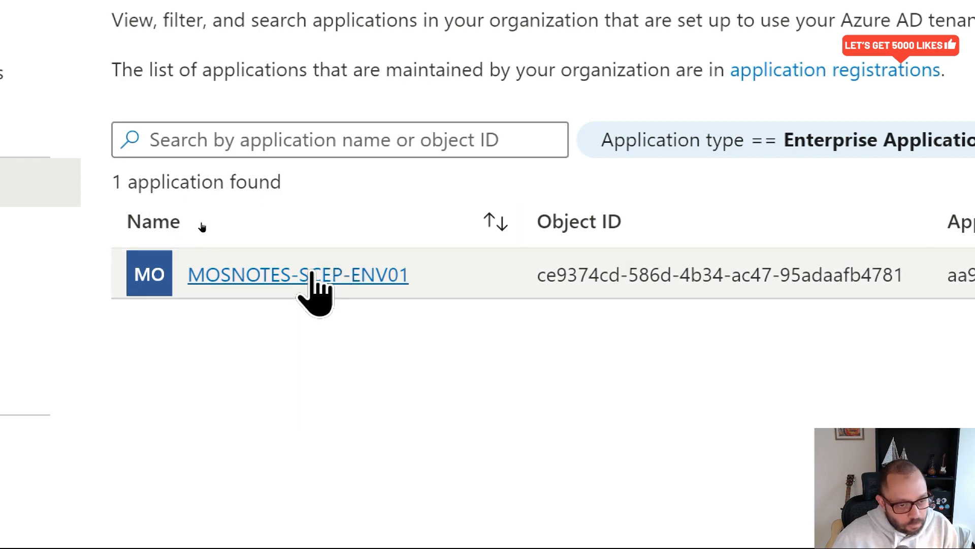
left_click(275, 275)
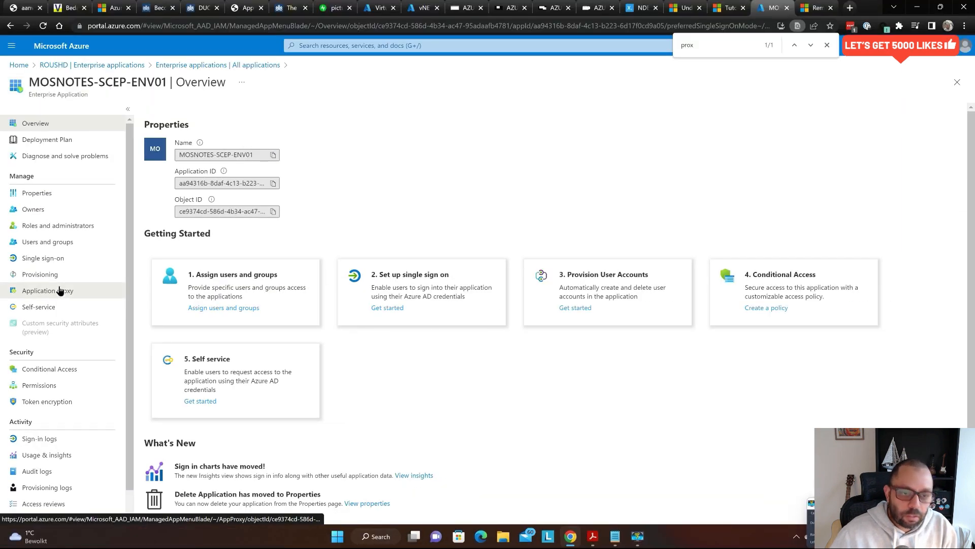
left_click(181, 287)
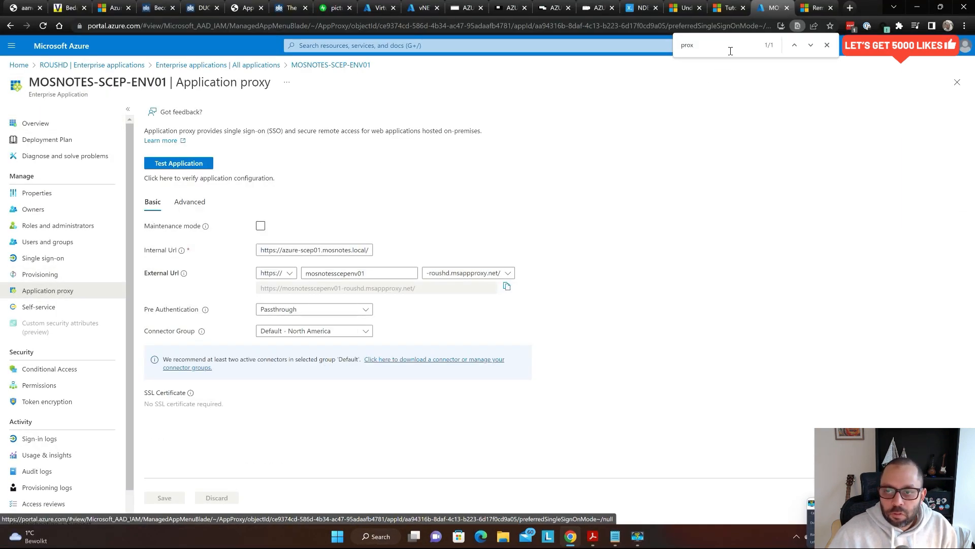
key("Escape")
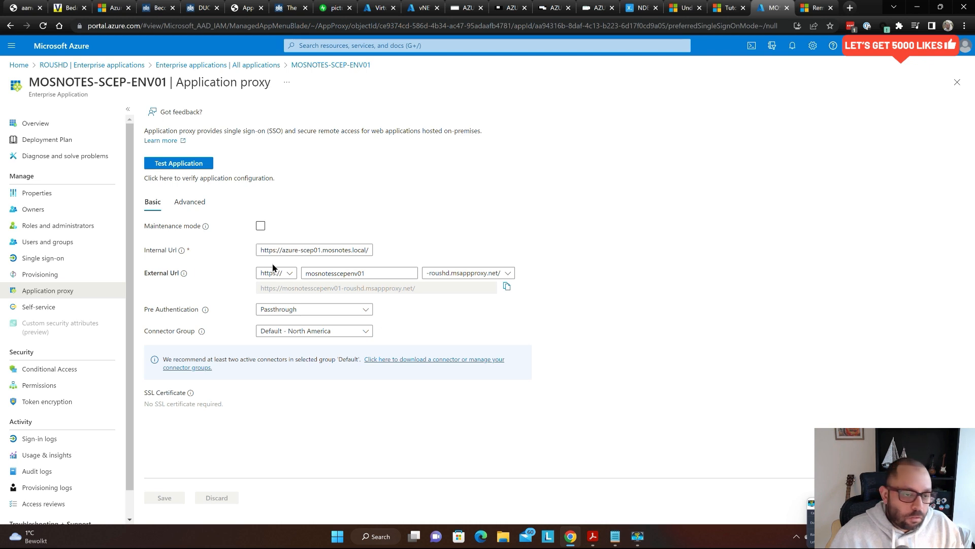
- Load the copied external proxy URL from Notepad in a new Incognito window
key("alt+Tab")
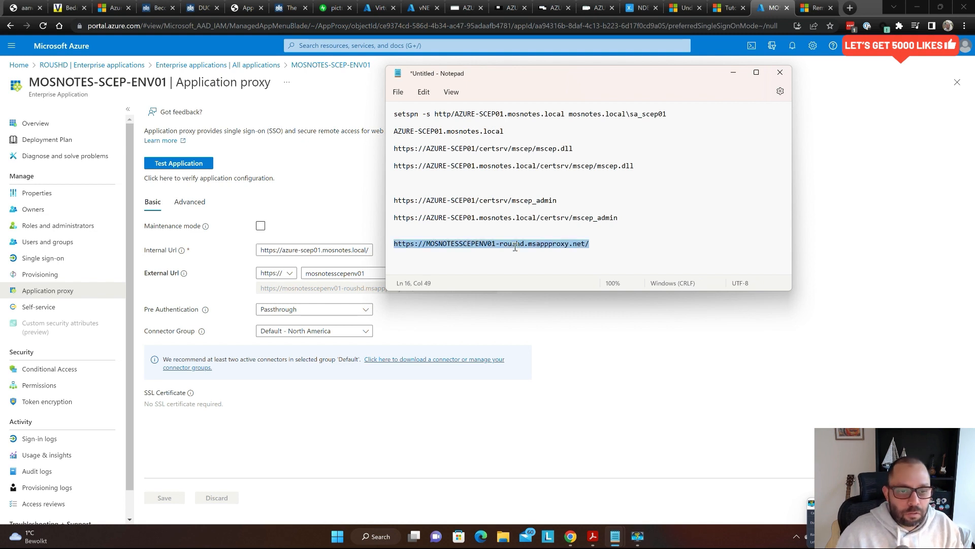
left_click(606, 409)
key("ctrl+shift+n")
type("https://MOSNOTESSCEPENV01-roushd.msappproxy.net/")
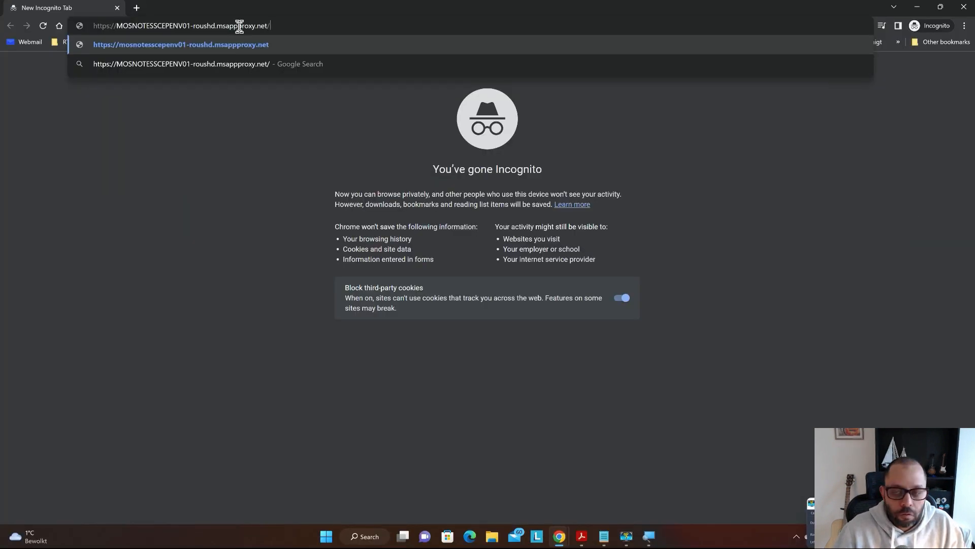
key("Return")
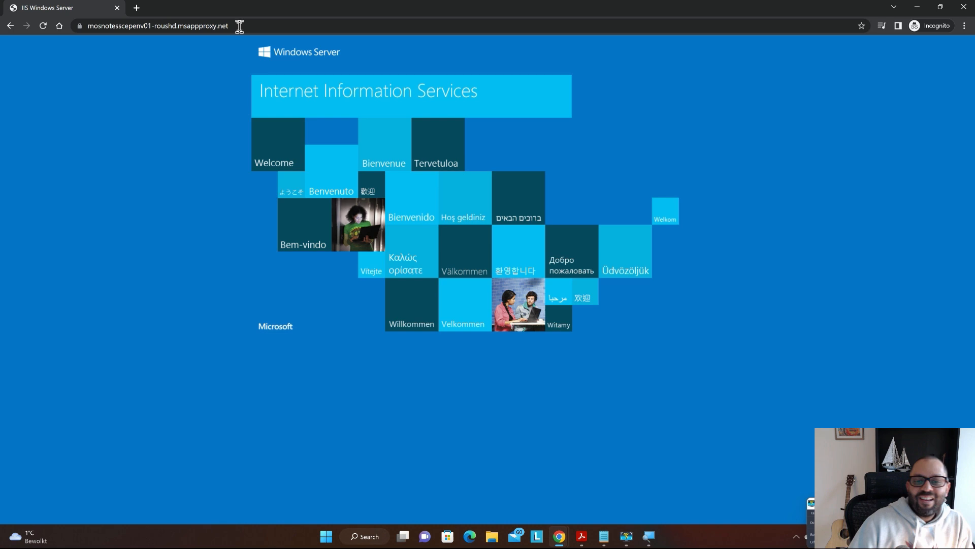
- Append /certsrv/mscep/mscep.dll to load the NDES page, then trim the address to the mscep folder
left_click(281, 25)
left_click(280, 25)
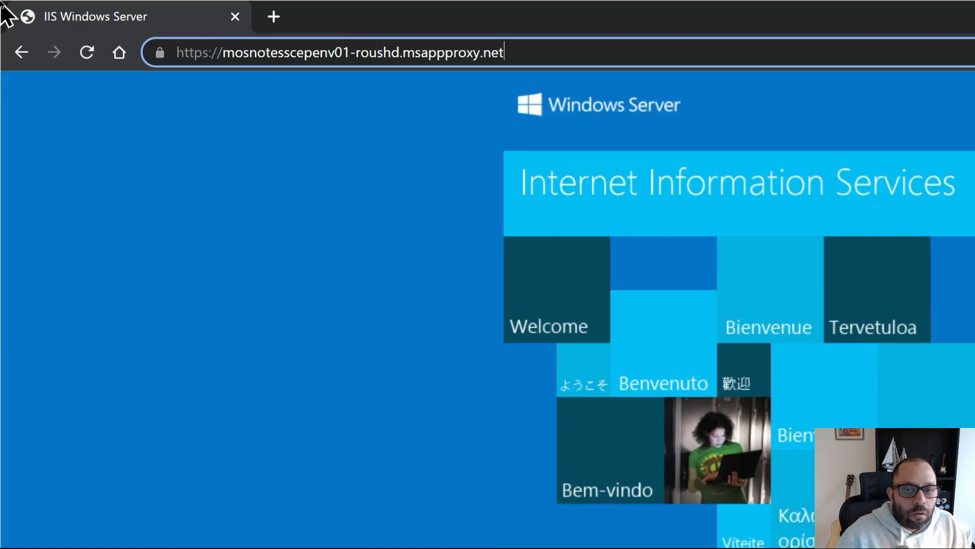
type("/certs")
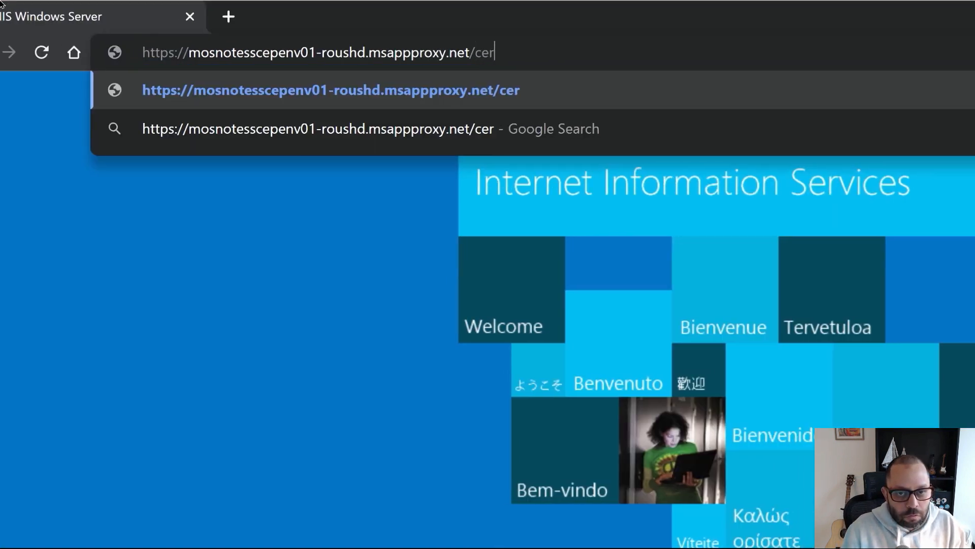
type("rv/ms")
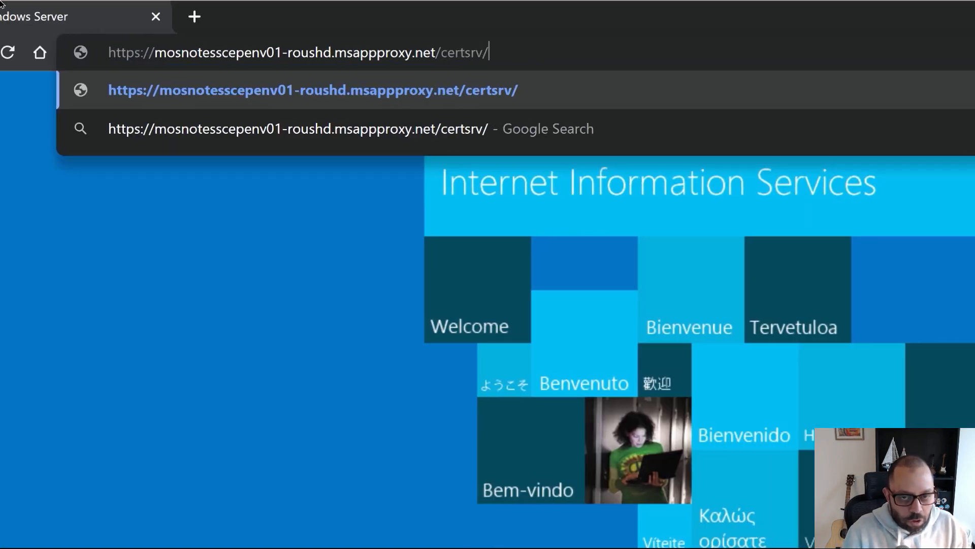
type("cep")
type("/mscep.")
type("dll")
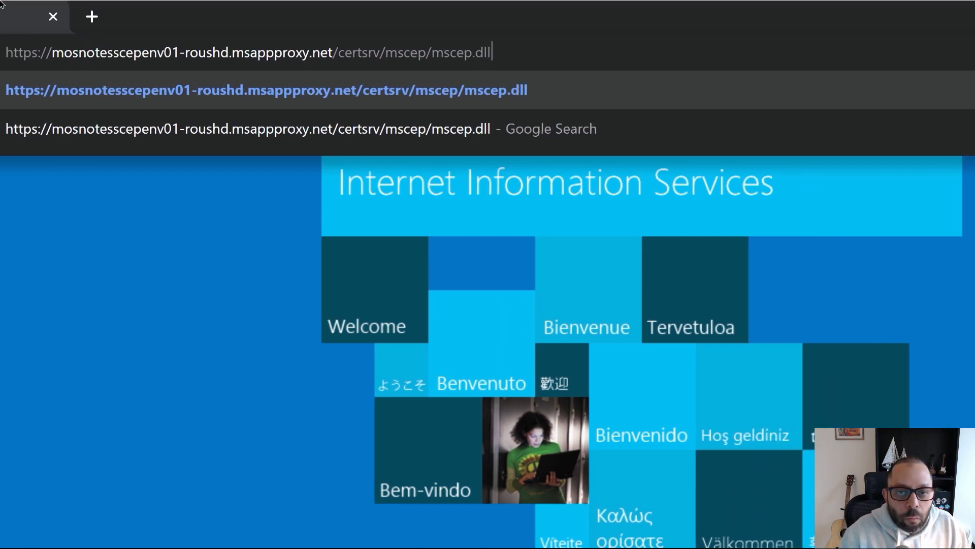
key("Return")
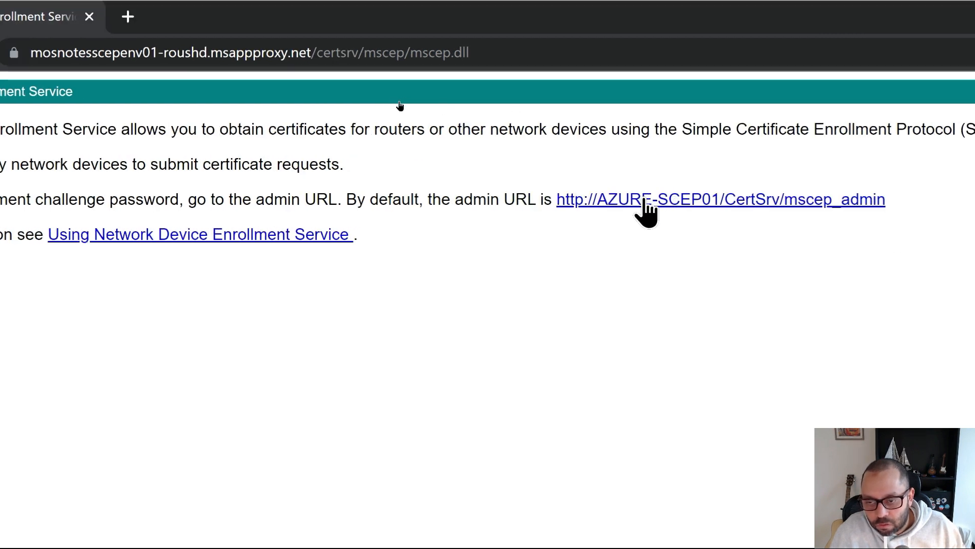
left_click(744, 49)
left_click(744, 49)
key("BackSpace")
key("BackSpace")
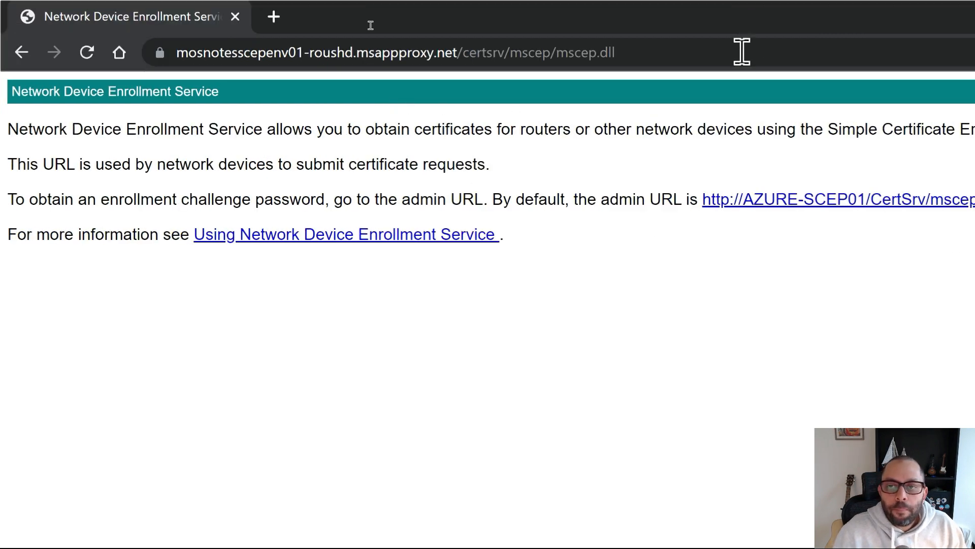
key("BackSpace")
key("BackSpace")
key("BackSpace")
key("BackSpace")
key("BackSpace")
key("BackSpace")
key("BackSpace")
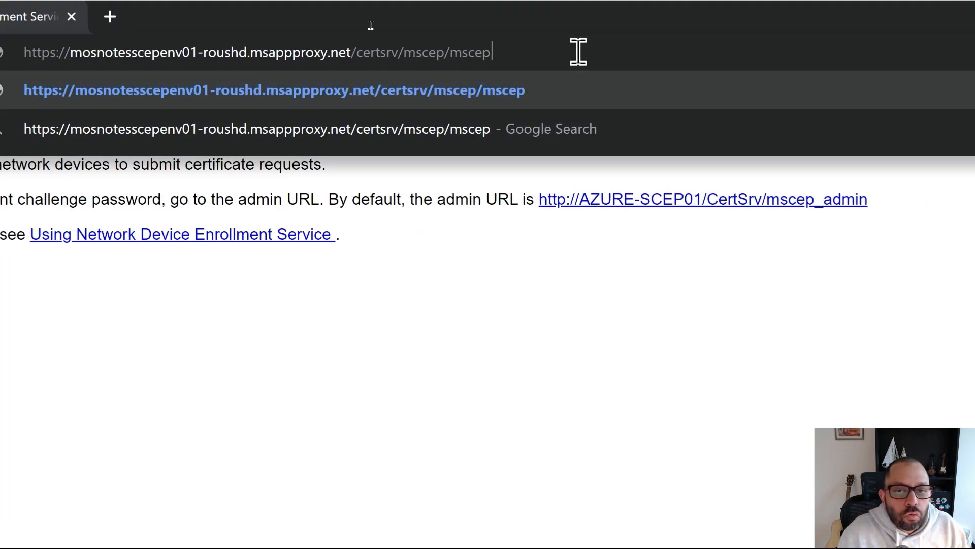
key("BackSpace")
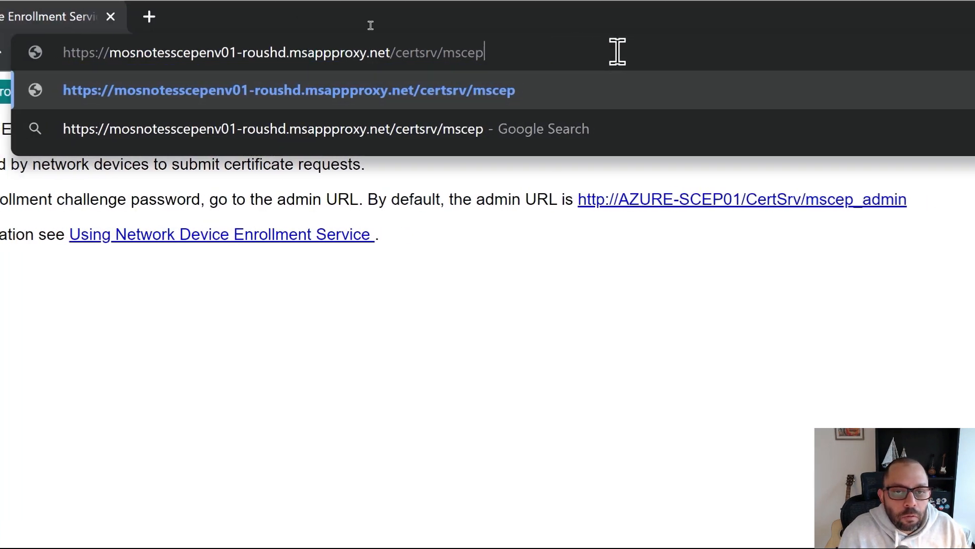
- Load /certsrv/mscep_admin through the proxy, sign in with the admin account, and get 401 Unauthorized
type("_")
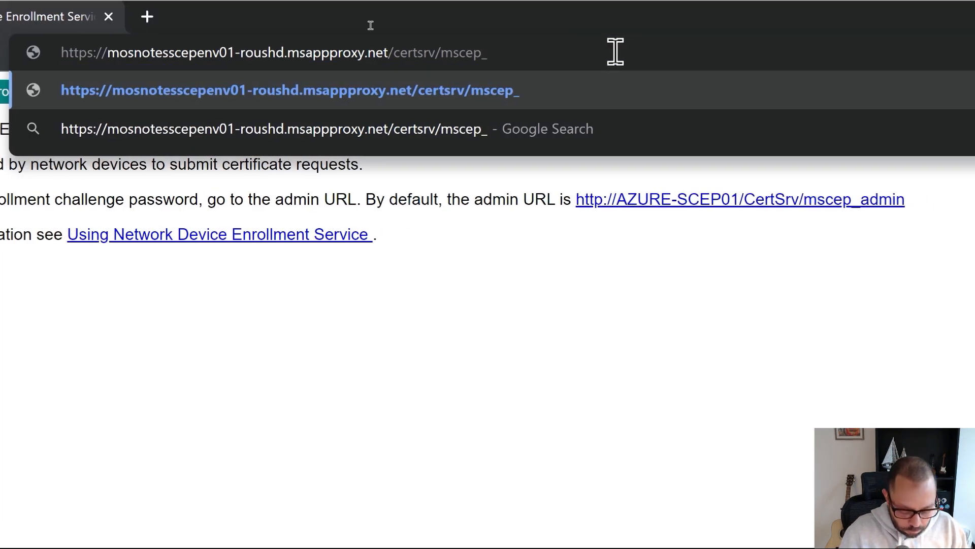
type("admin")
key("Return")
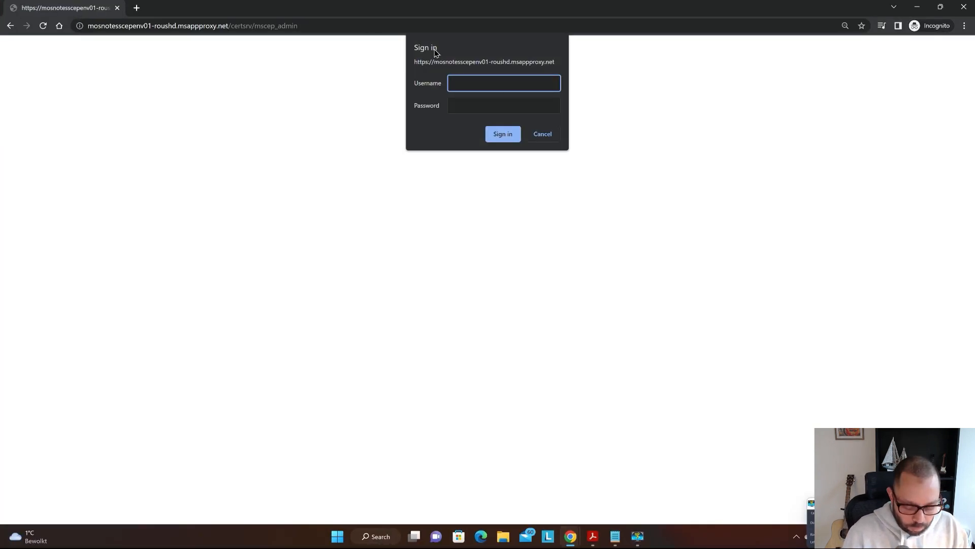
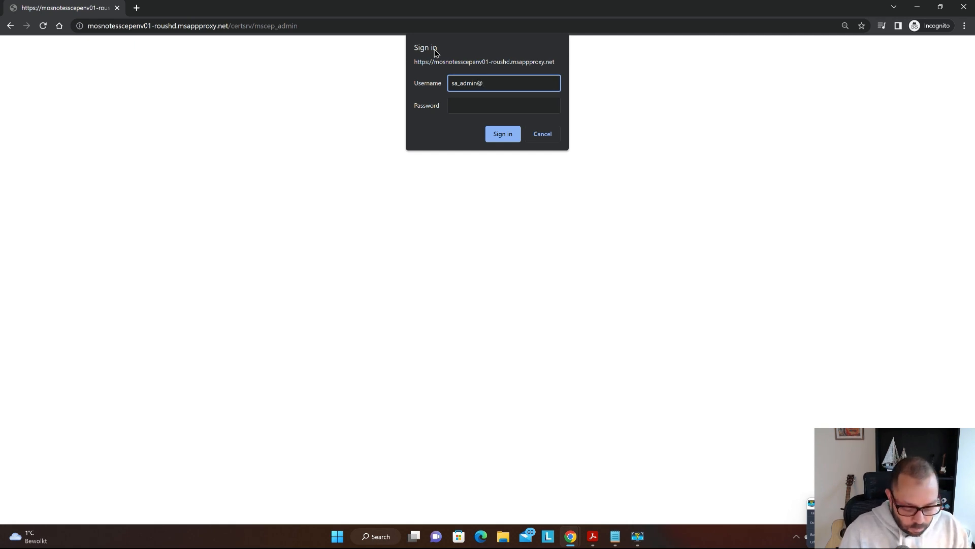
key("Tab")
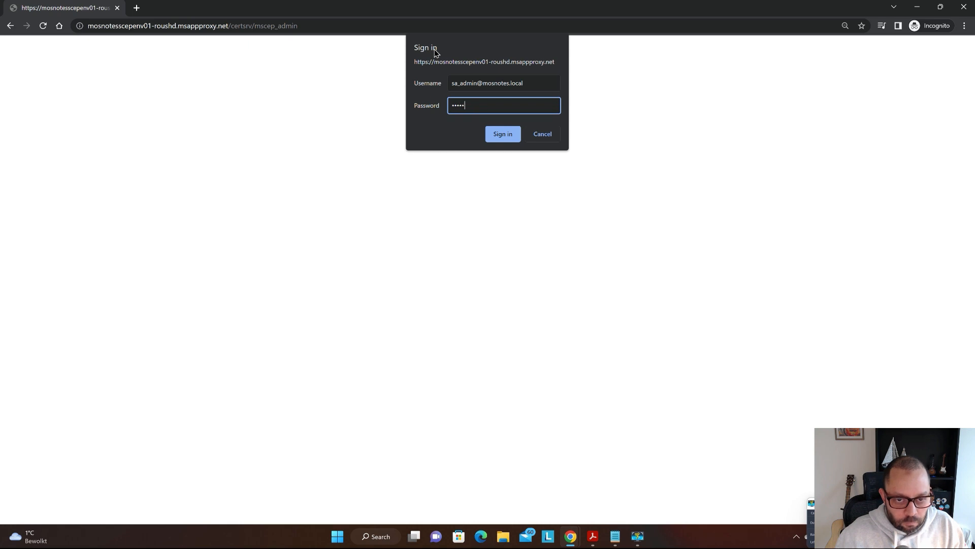
key("BackSpace")
key("BackSpace")
key("BackSpace")
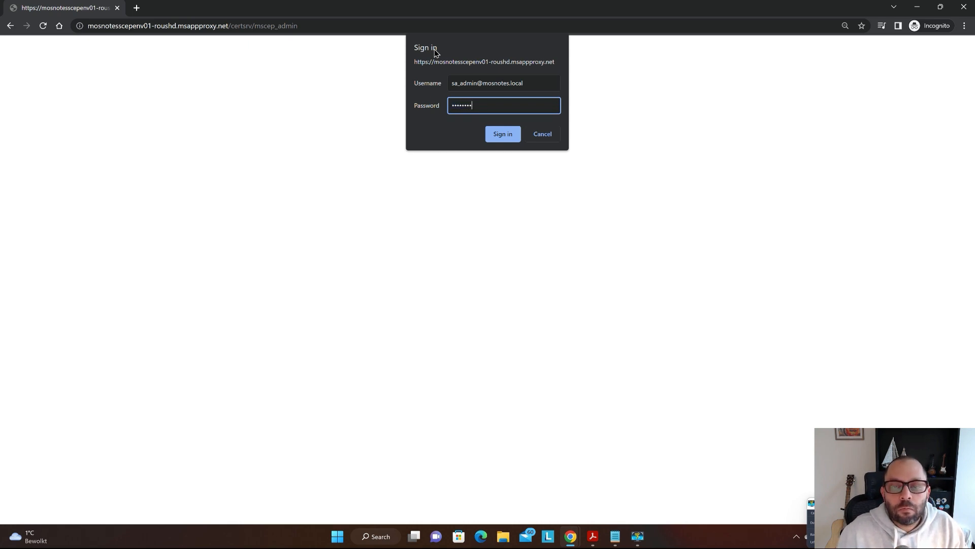
key("Return")
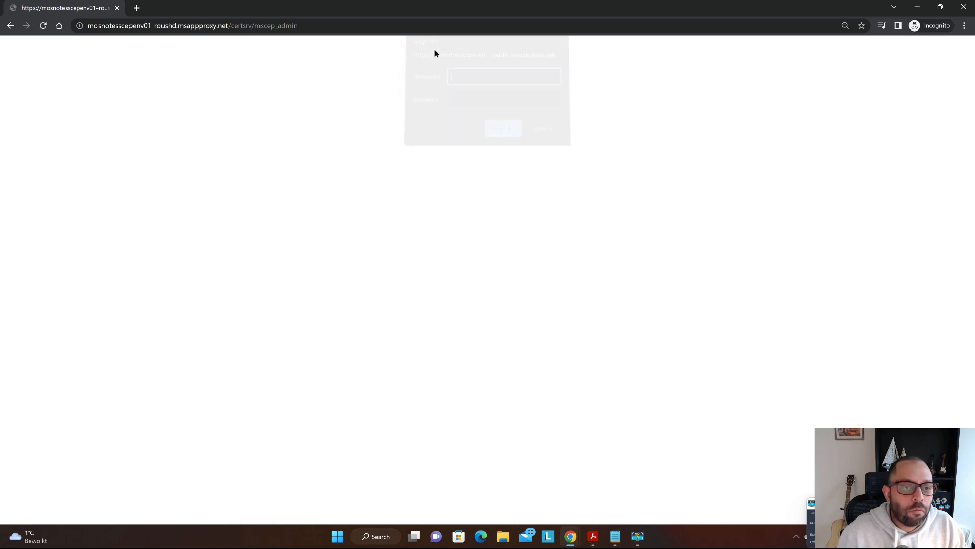
key("Escape")
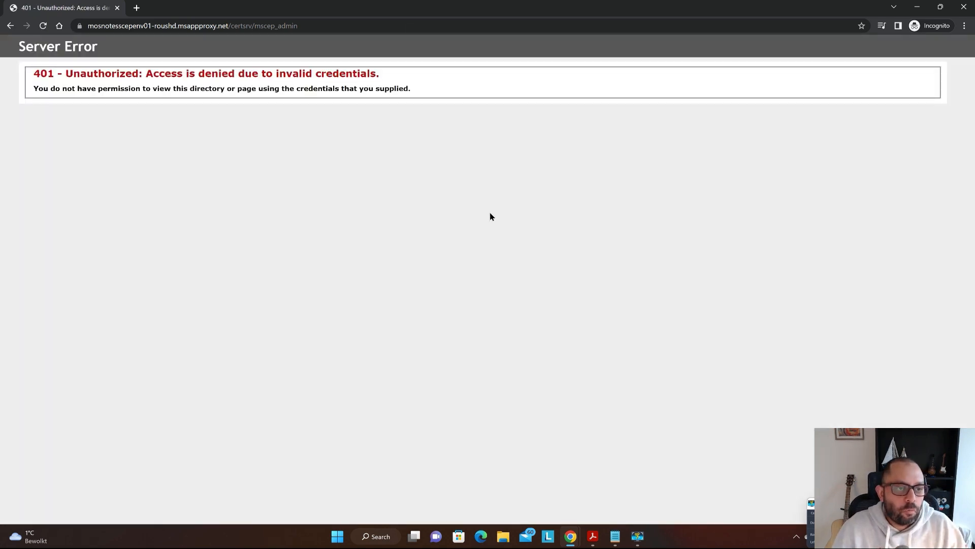
key("alt+Tab")
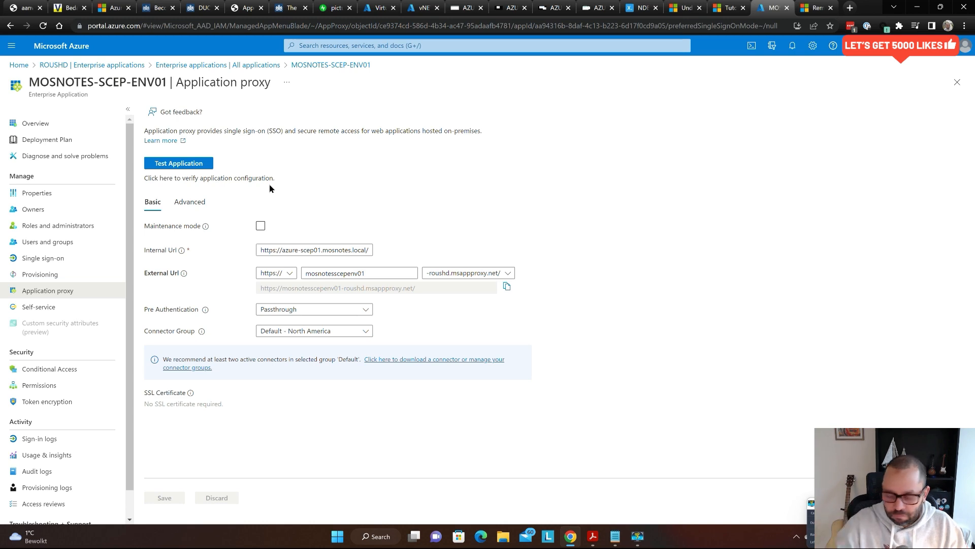
- Scroll the SCEP guide to Important Notes and highlight the NDES service account password note
key("alt+Tab")
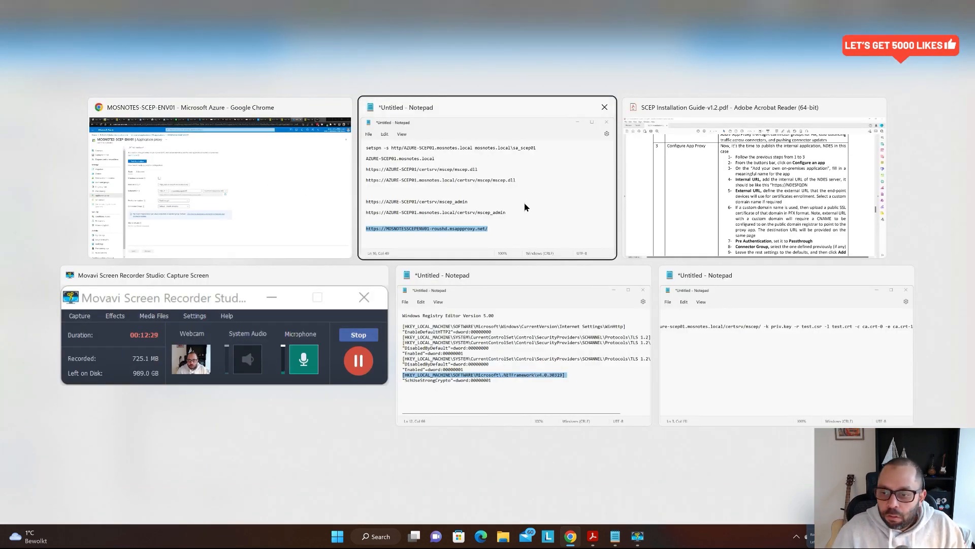
left_click(705, 199)
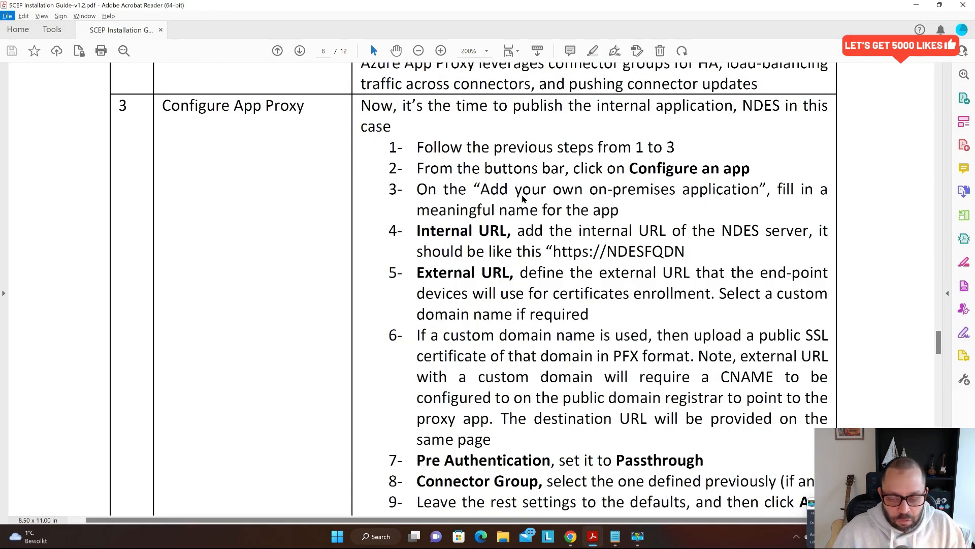
scroll(532, 245, "down", 2)
scroll(532, 245, "down", 7)
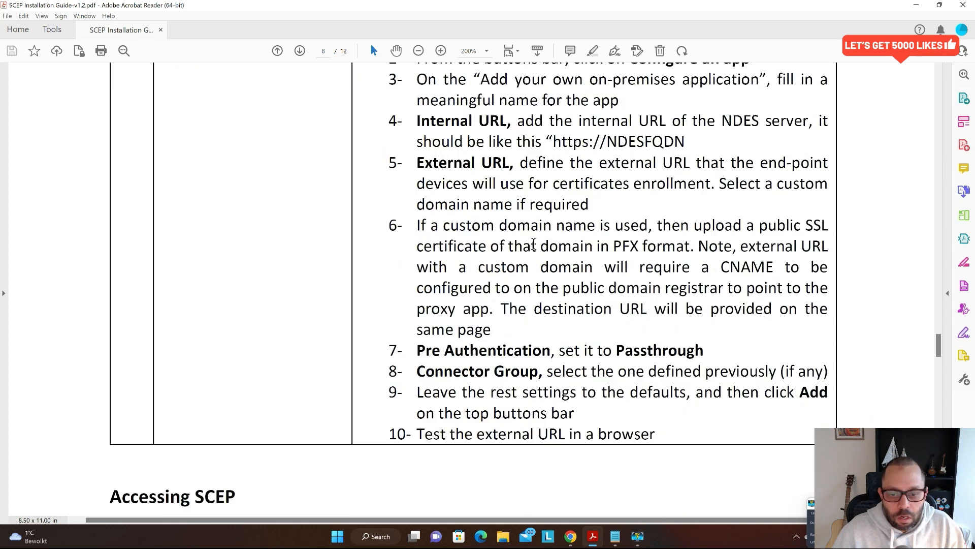
scroll(521, 246, "down", 6)
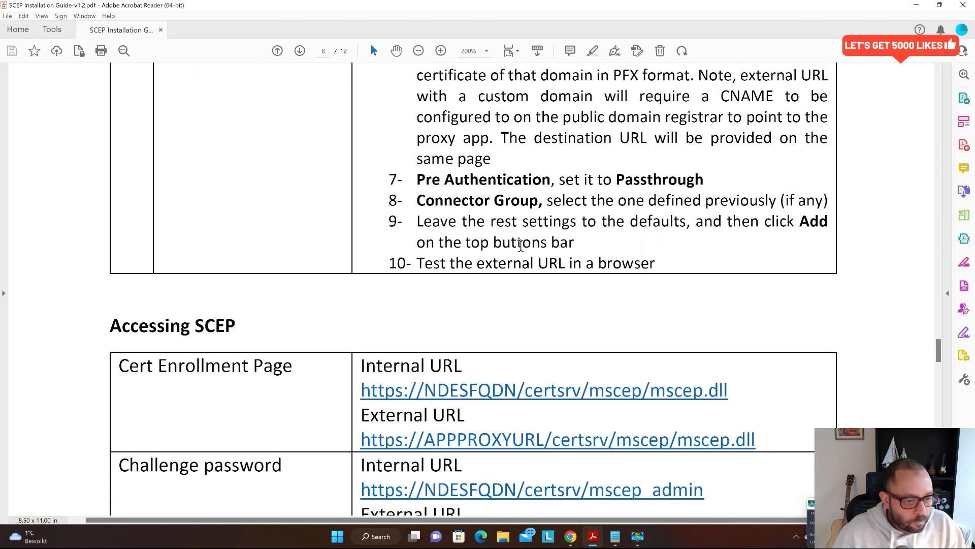
scroll(371, 131, "down", 5)
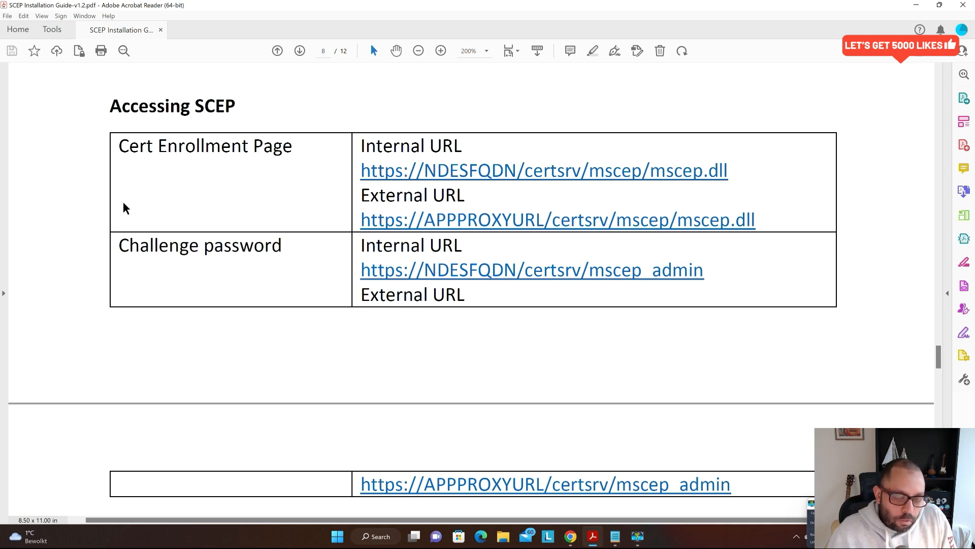
scroll(109, 204, "down", 1)
scroll(109, 204, "down", 3)
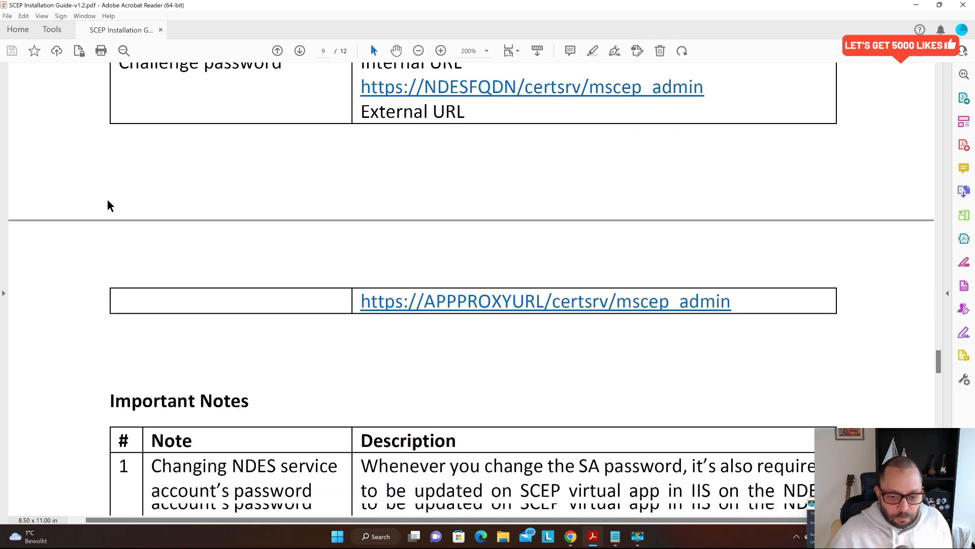
scroll(109, 208, "down", 3)
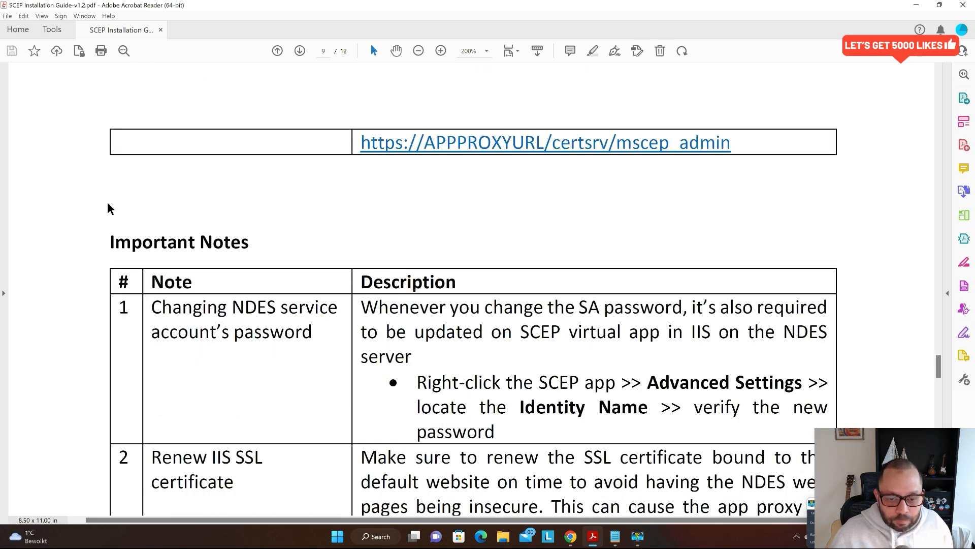
scroll(107, 204, "down", 2)
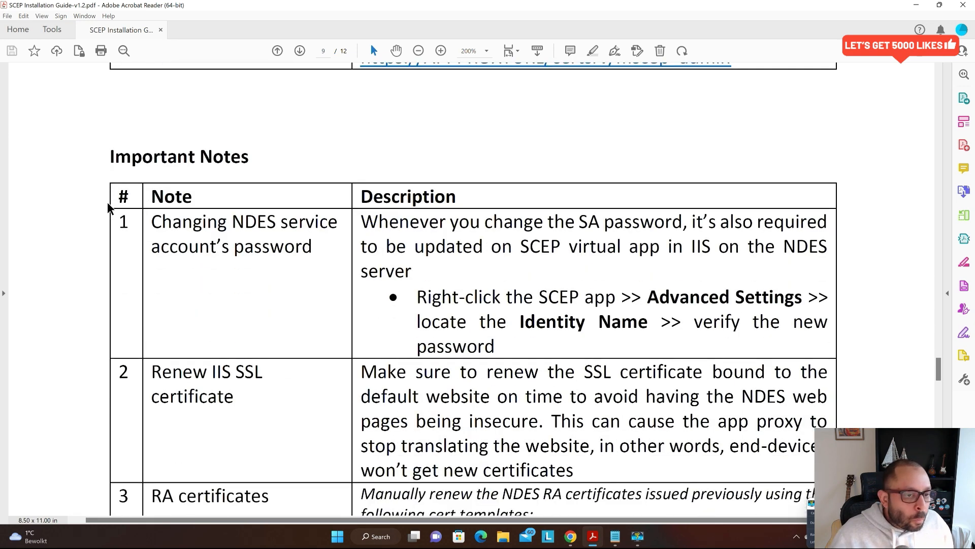
scroll(108, 208, "down", 1)
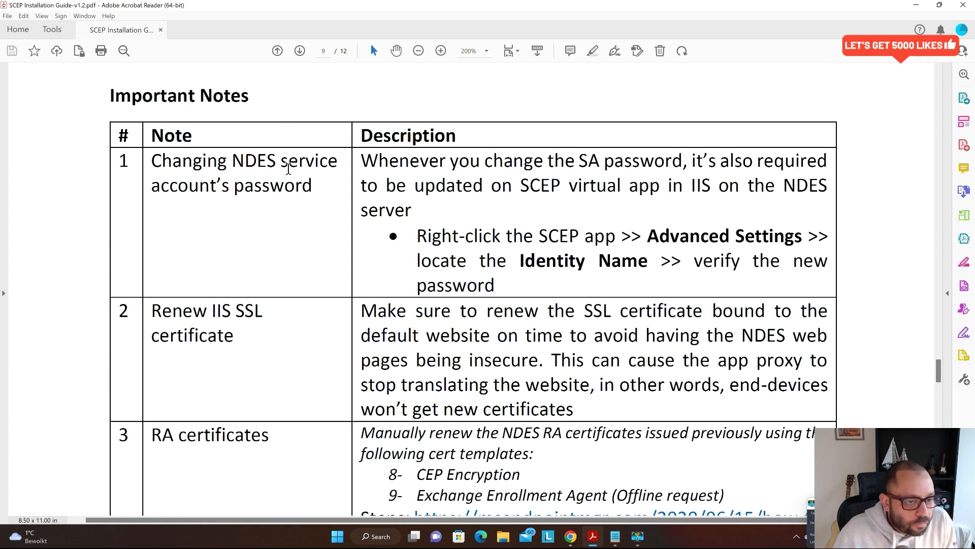
left_click_drag(232, 160, 318, 188)
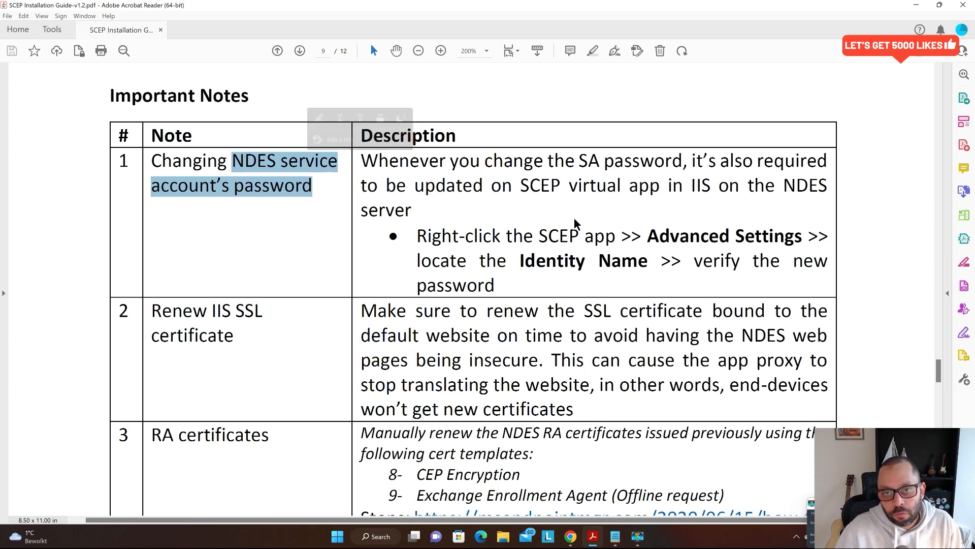
key("alt+Tab")
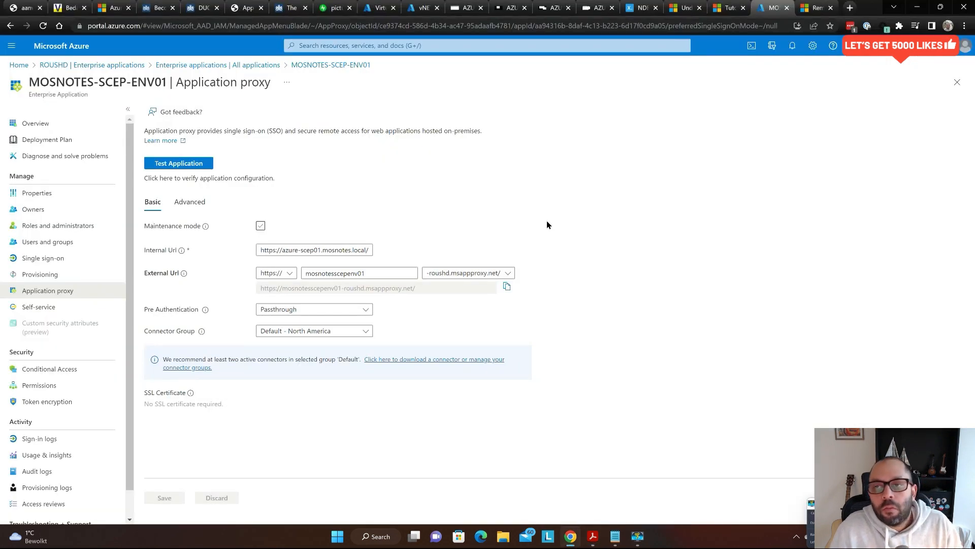
- Switch to the Bastion session tab, minimize the NDES page window and close Server Manager
key("ctrl+shift+Tab")
key("ctrl+shift+Tab")
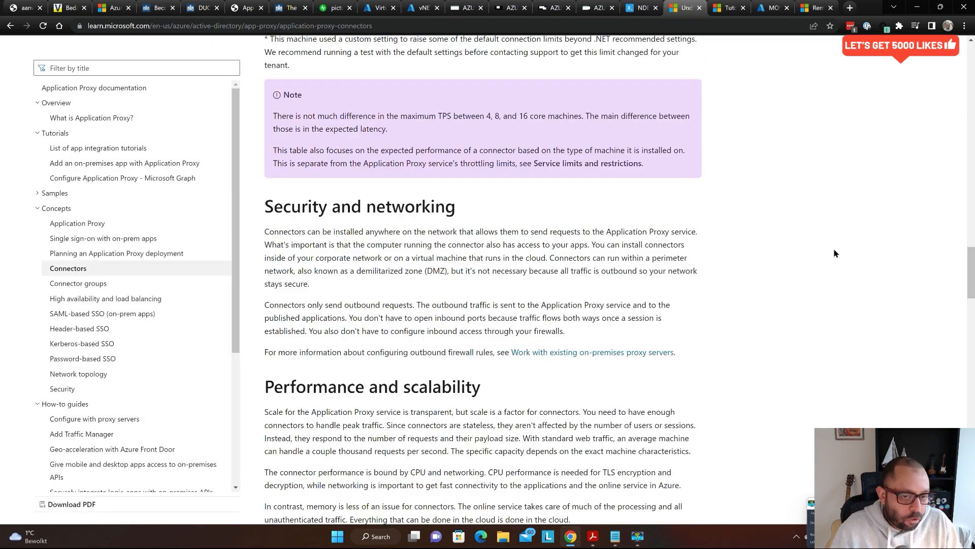
key("ctrl+shift+Tab")
key("ctrl+shift+Tab")
key("ctrl+shift+Tab")
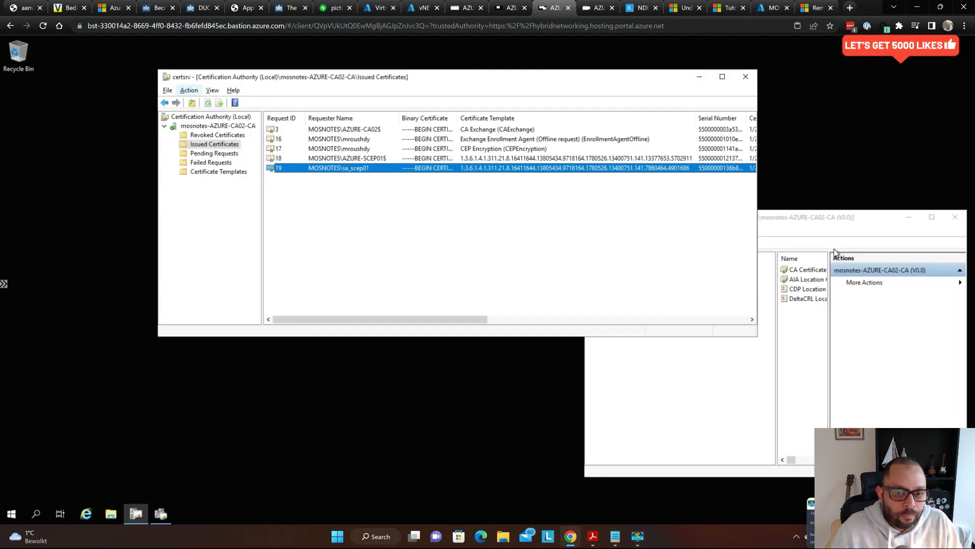
key("ctrl+shift+Tab")
key("ctrl+Tab")
key("ctrl+Tab")
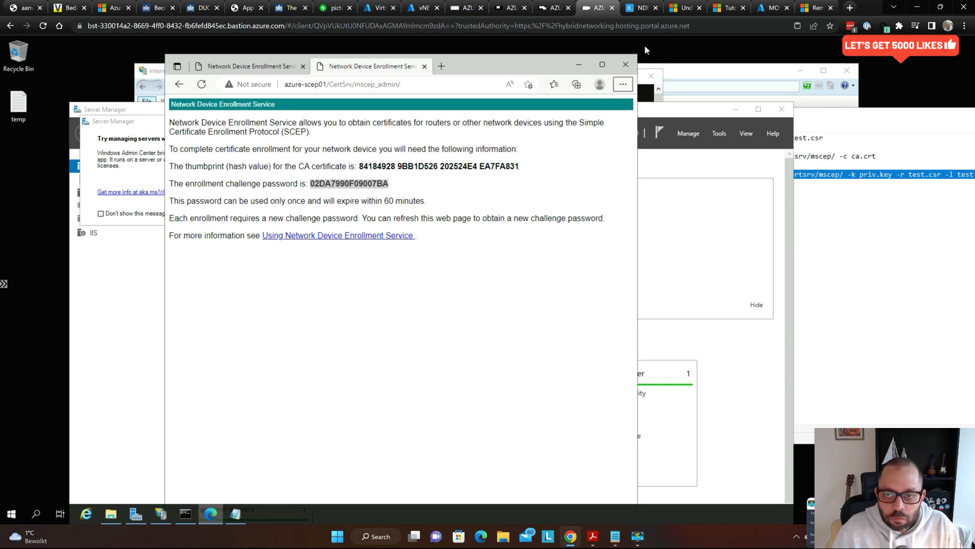
left_click(579, 65)
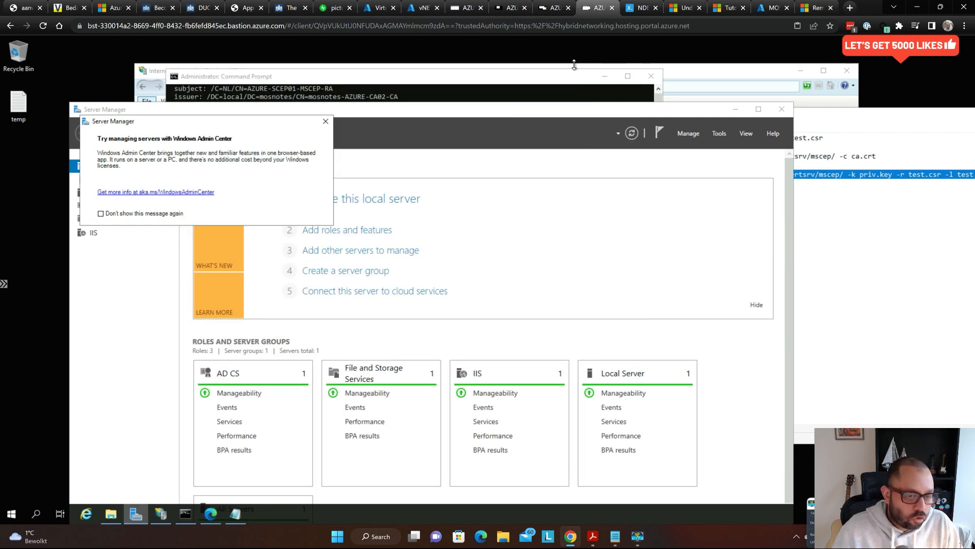
left_click(781, 109)
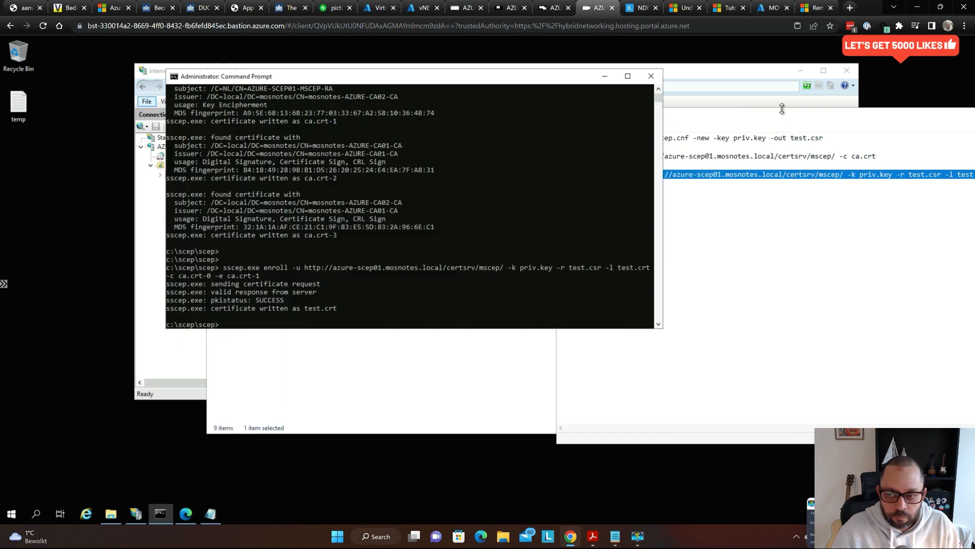
- In IIS Manager, list Application Pools and open the SCEP pool's context menu
left_click(138, 256)
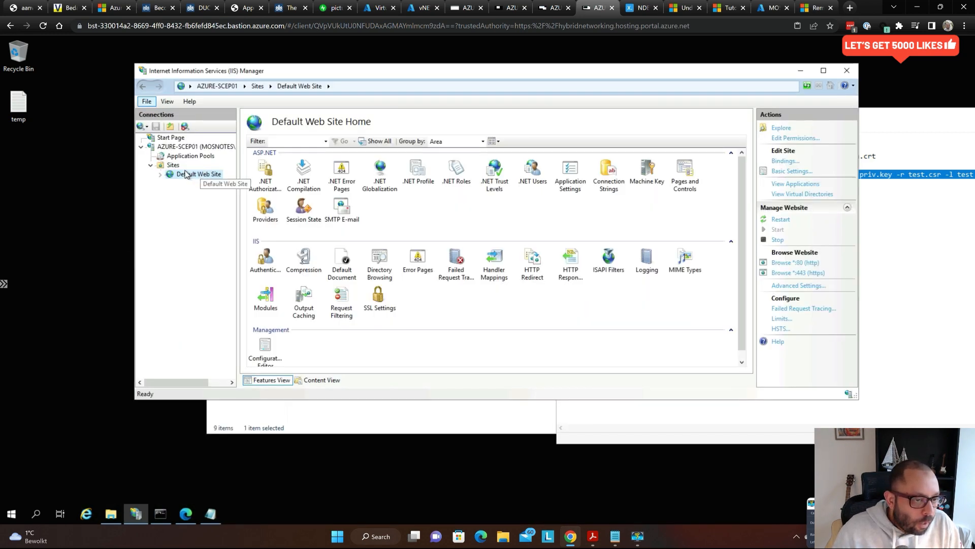
left_click(191, 155)
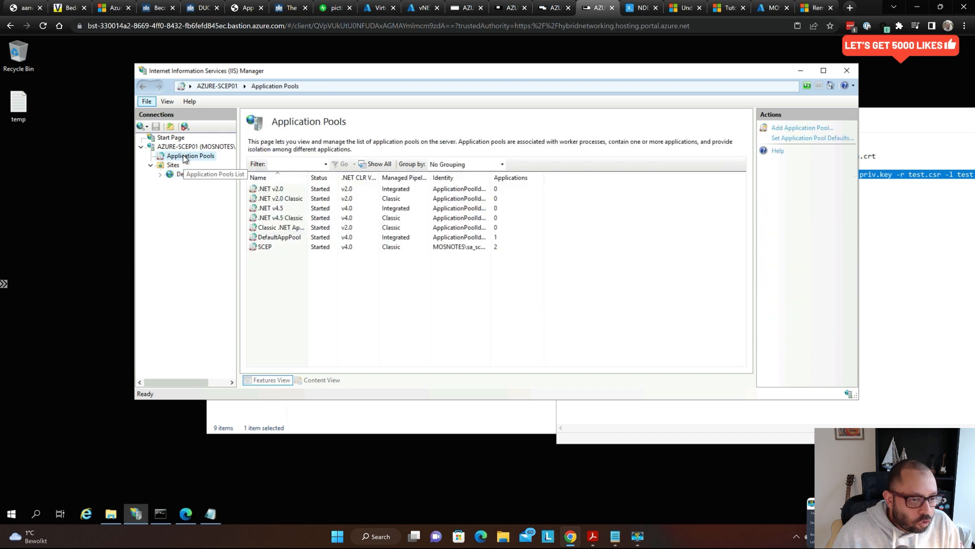
left_click(311, 251)
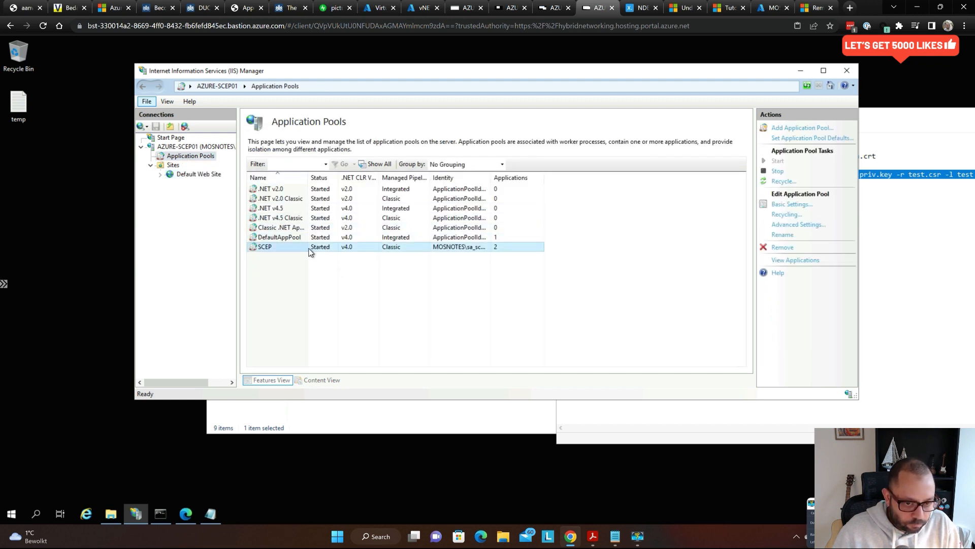
right_click(310, 252)
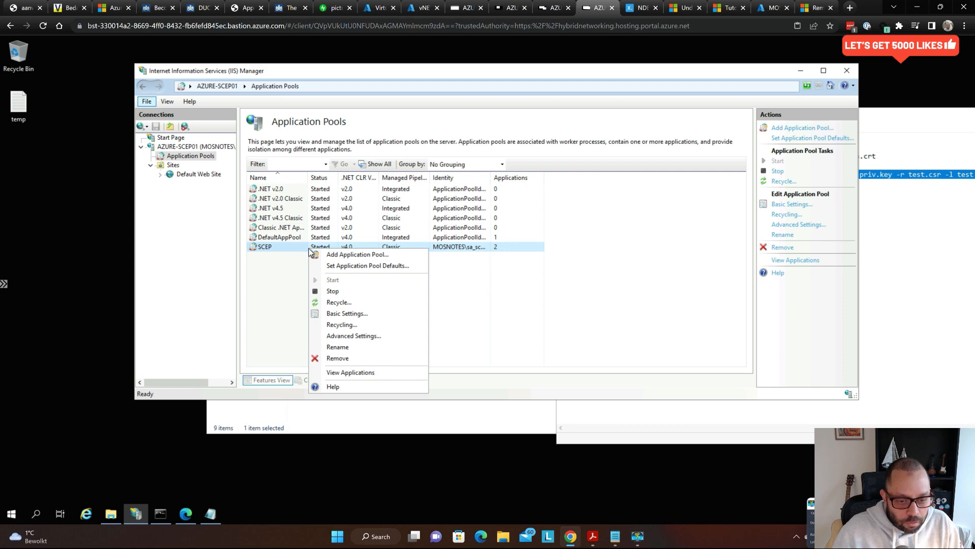
key("super+plus")
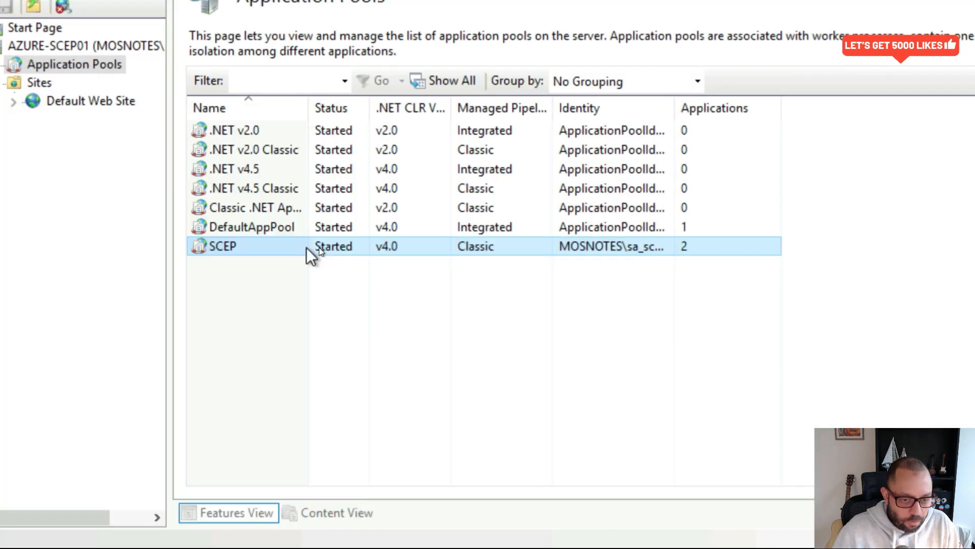
right_click(356, 250)
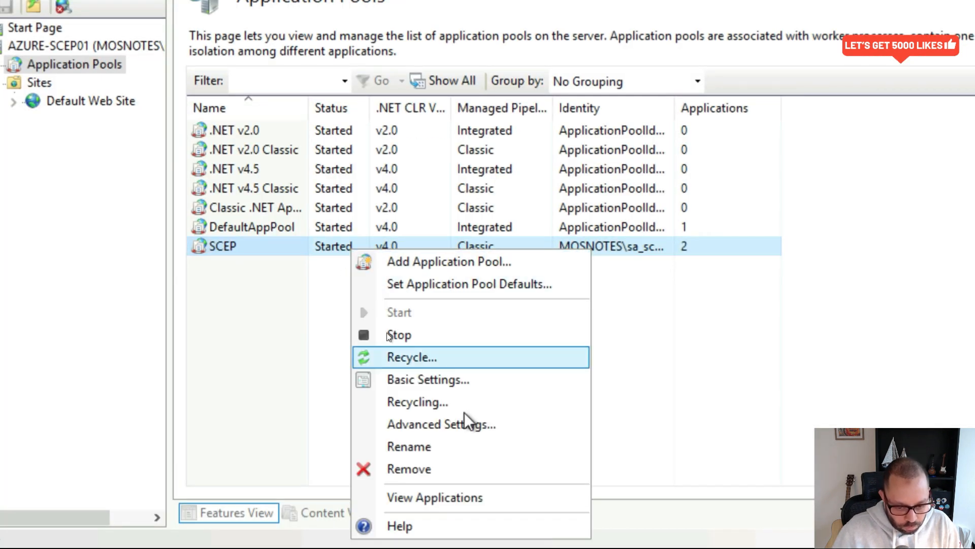
- Edit the SCEP pool's Process Model Identity in Advanced Settings and open Set Credentials for a custom account
left_click(471, 426)
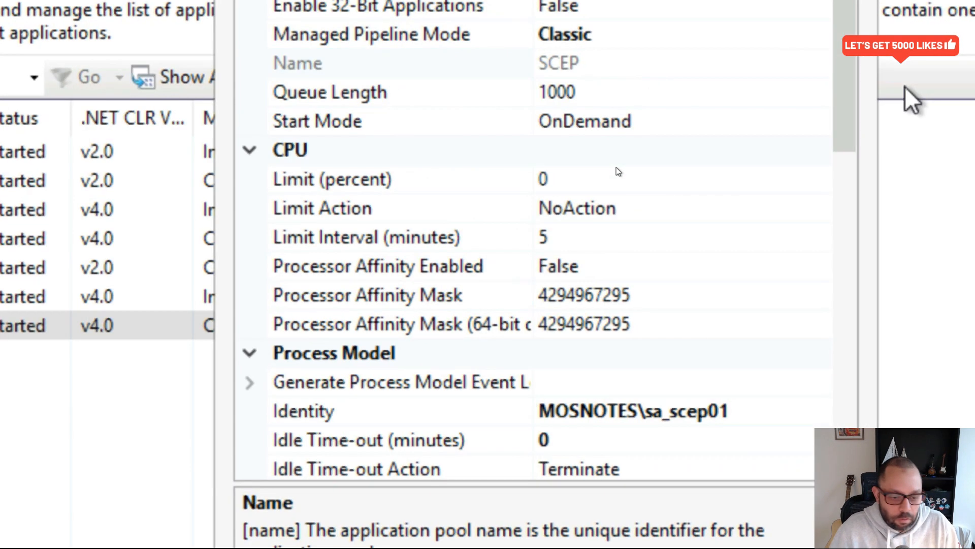
key("super+plus")
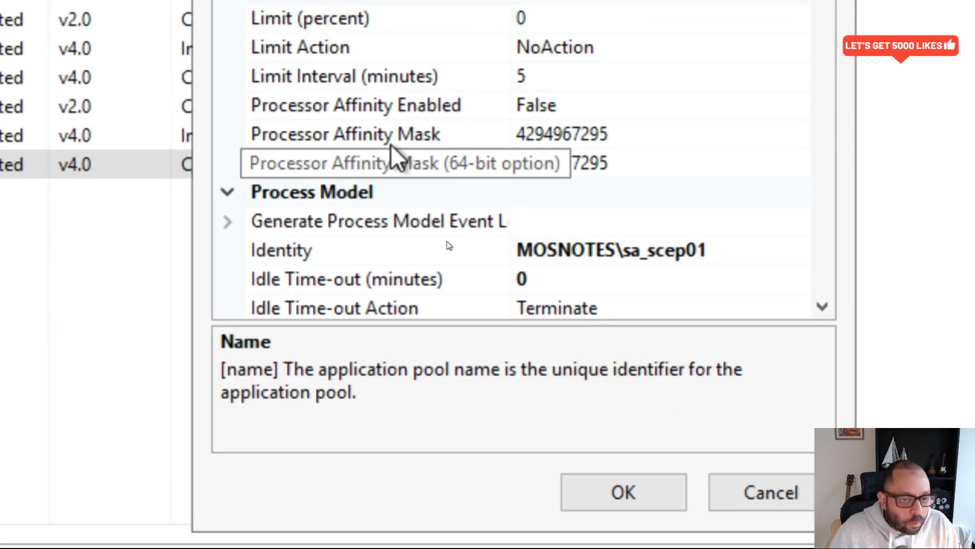
left_click(408, 237)
scroll(483, 81, "down", 3)
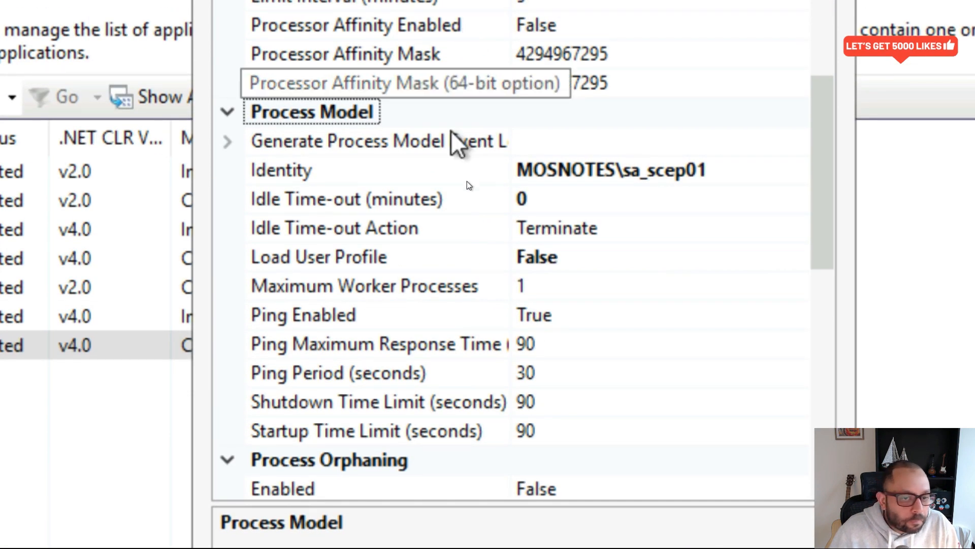
left_click(382, 174)
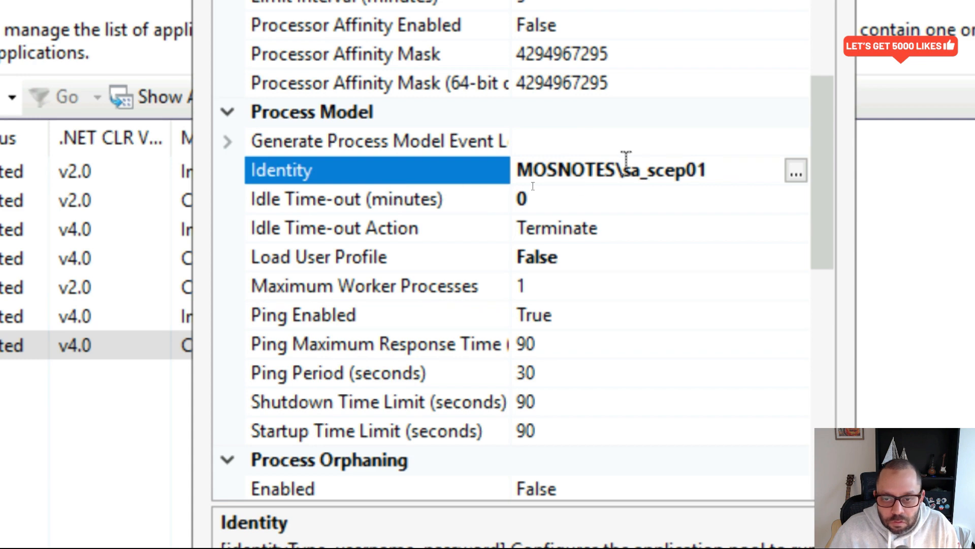
double_click(643, 182)
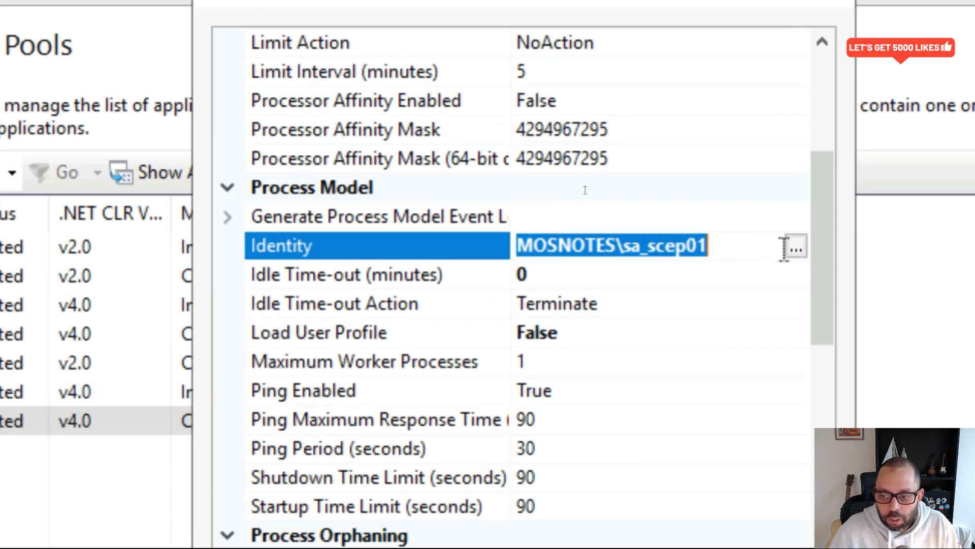
left_click(796, 246)
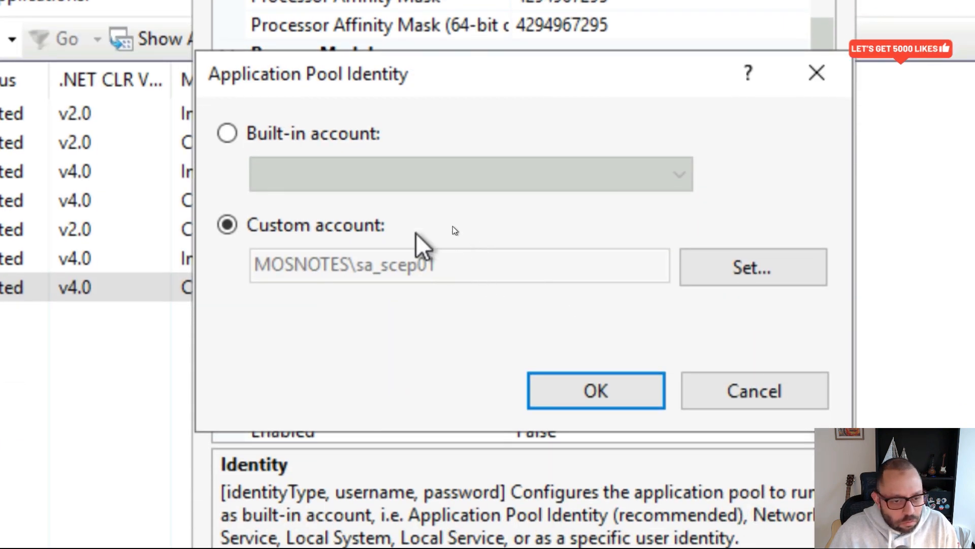
left_click(805, 277)
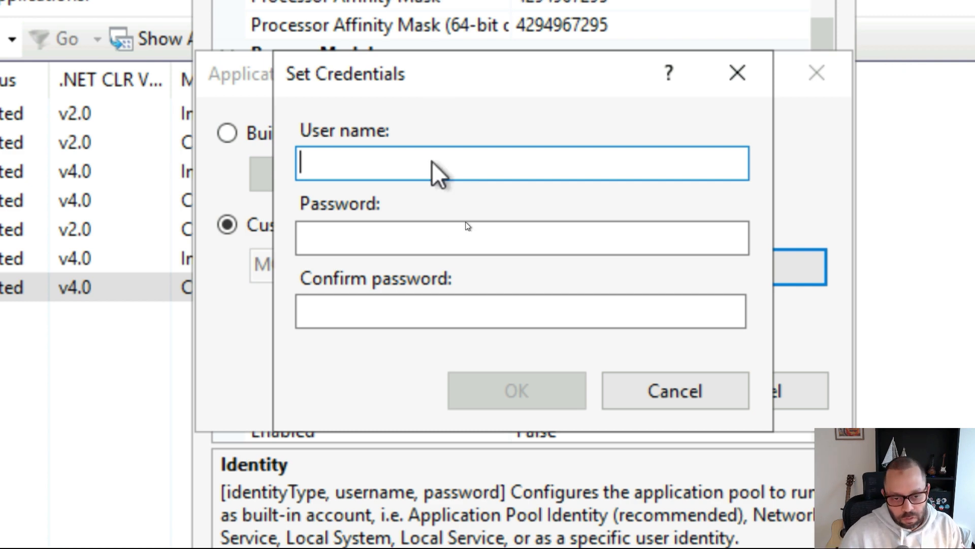
key("super")
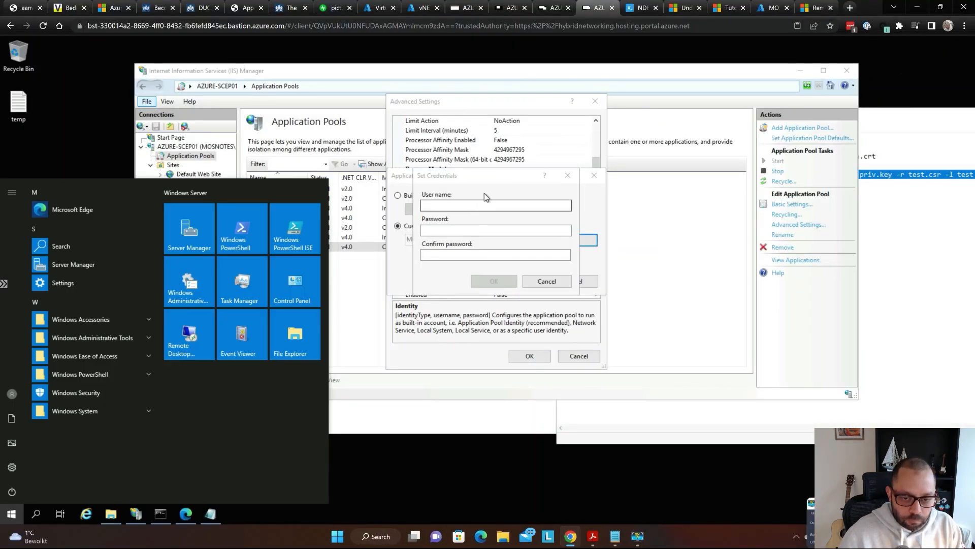
- Scroll the Important Notes table and highlight row 2's explanation of renewing the IIS SSL certificate
key("Escape")
key("Escape")
key("alt+Tab")
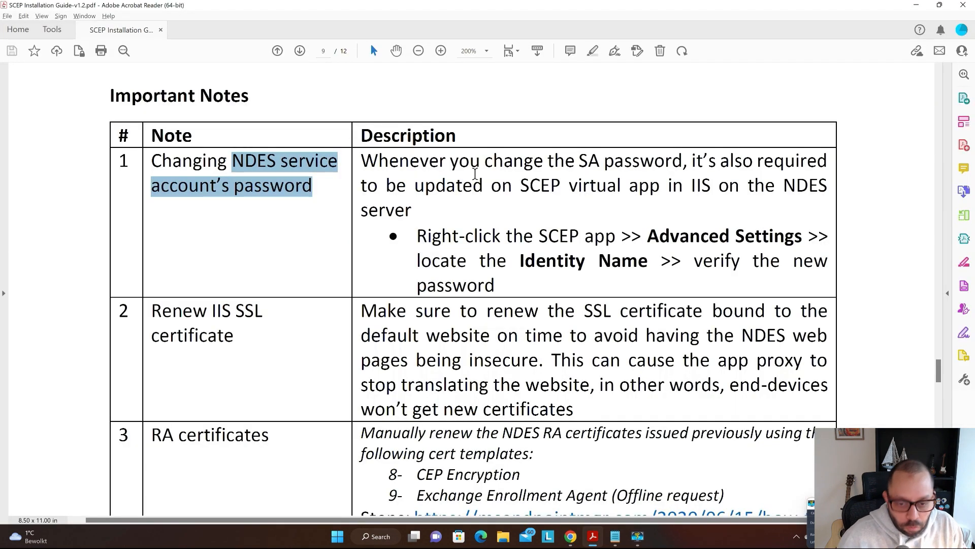
scroll(413, 161, "down", 1)
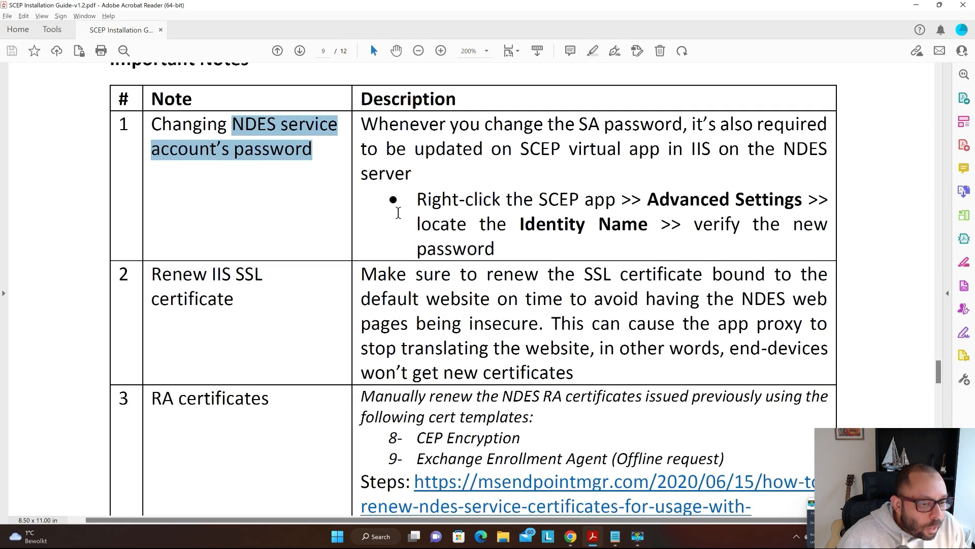
left_click(349, 203)
scroll(319, 202, "down", 3)
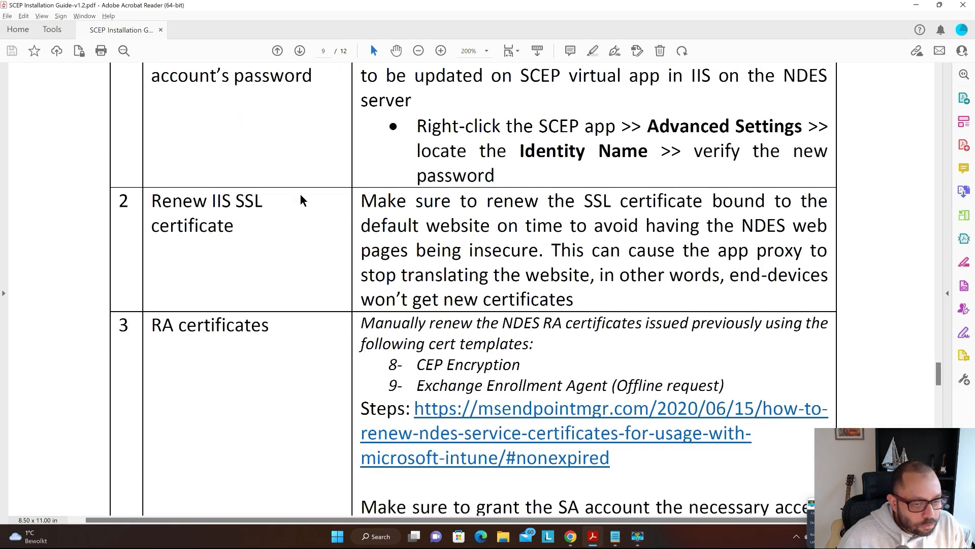
scroll(300, 201, "down", 1)
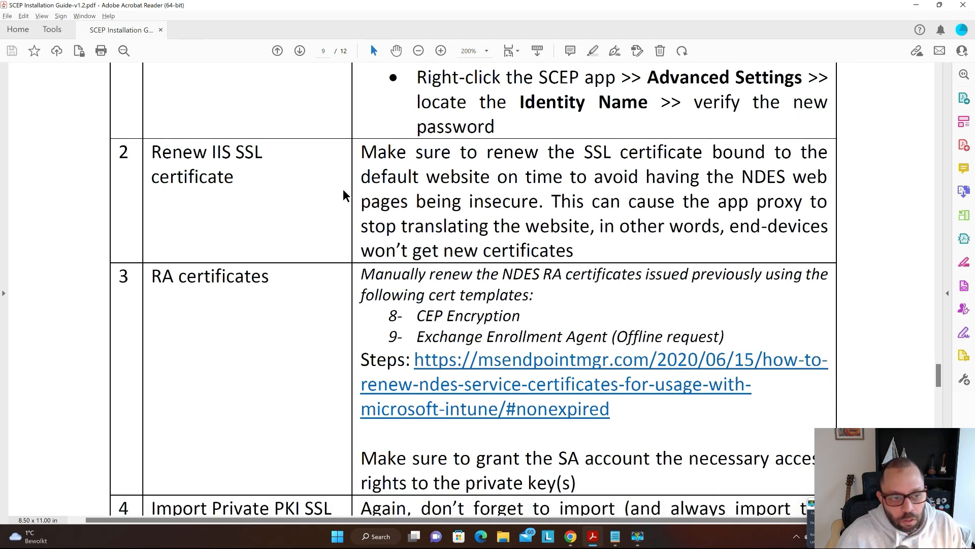
left_click_drag(427, 177, 652, 216)
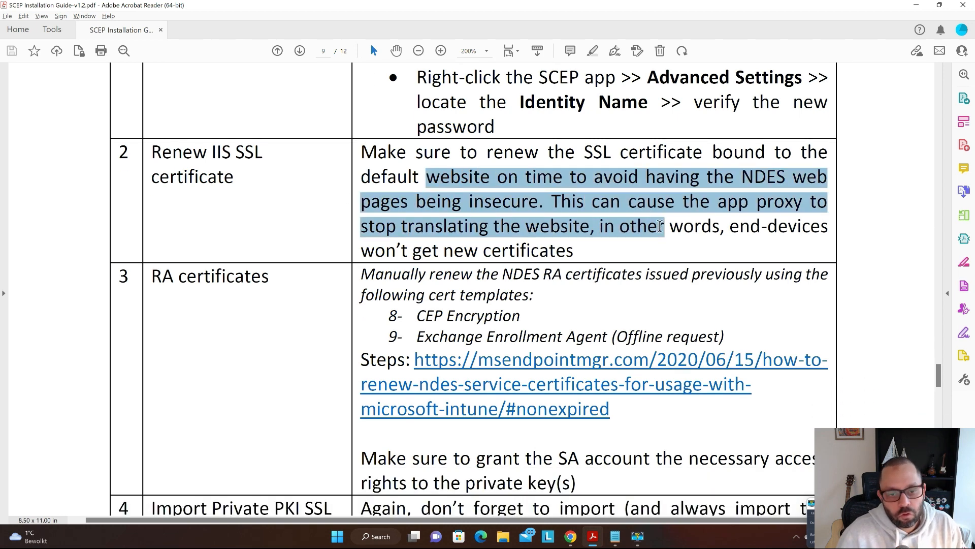
left_click(234, 180)
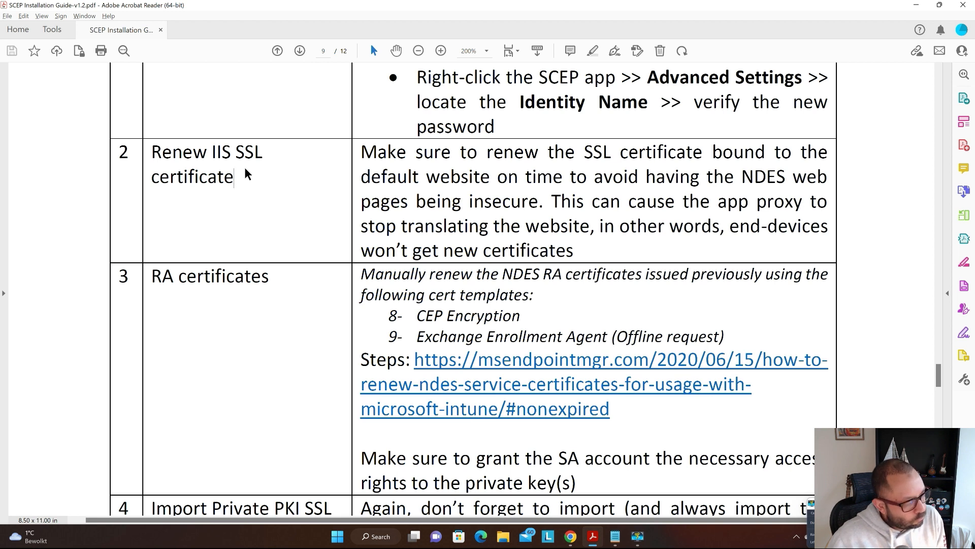
scroll(245, 169, "down", 4)
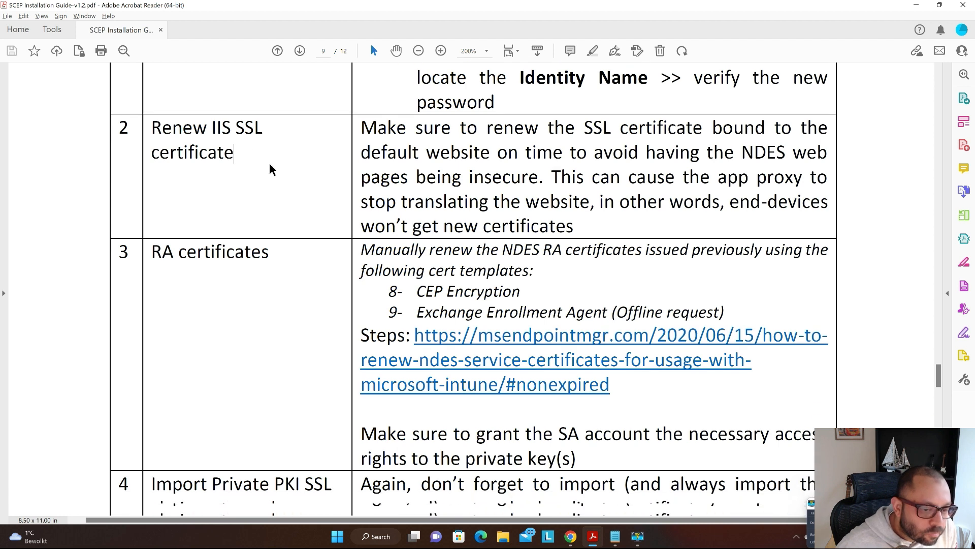
scroll(298, 149, "down", 3)
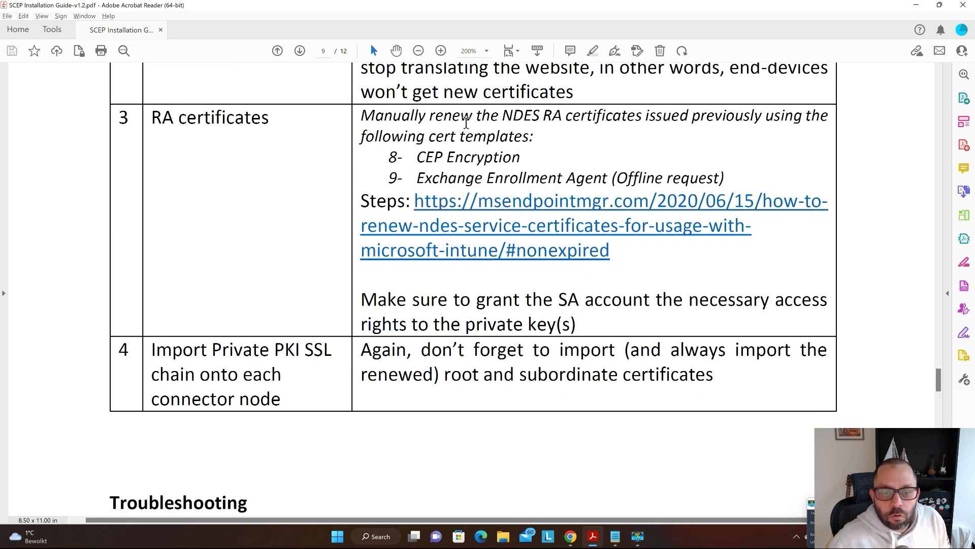
- Try opening row 3's RA certificate renewal link, which Acrobat's Security Block keeps refusing
left_click_drag(430, 116, 726, 178)
left_click(605, 141)
left_click(557, 201)
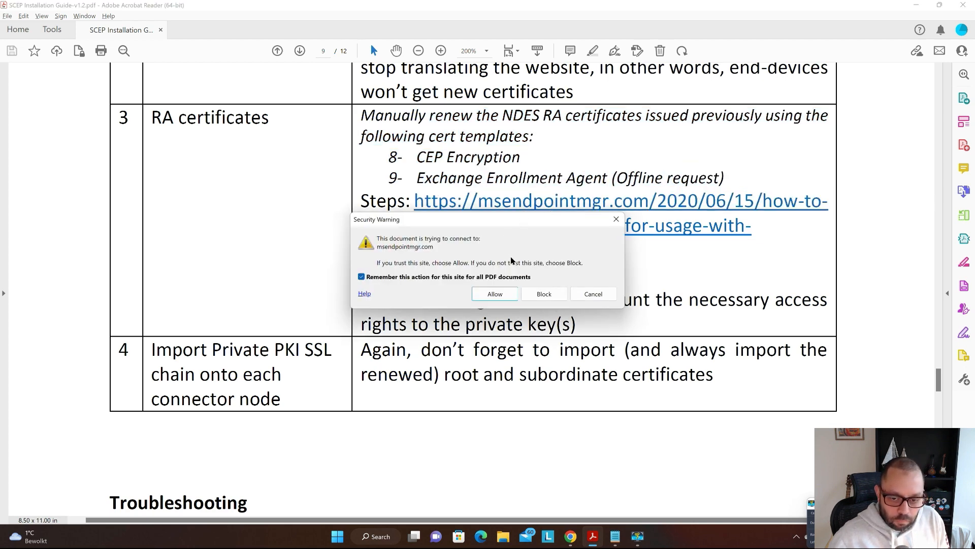
left_click(552, 294)
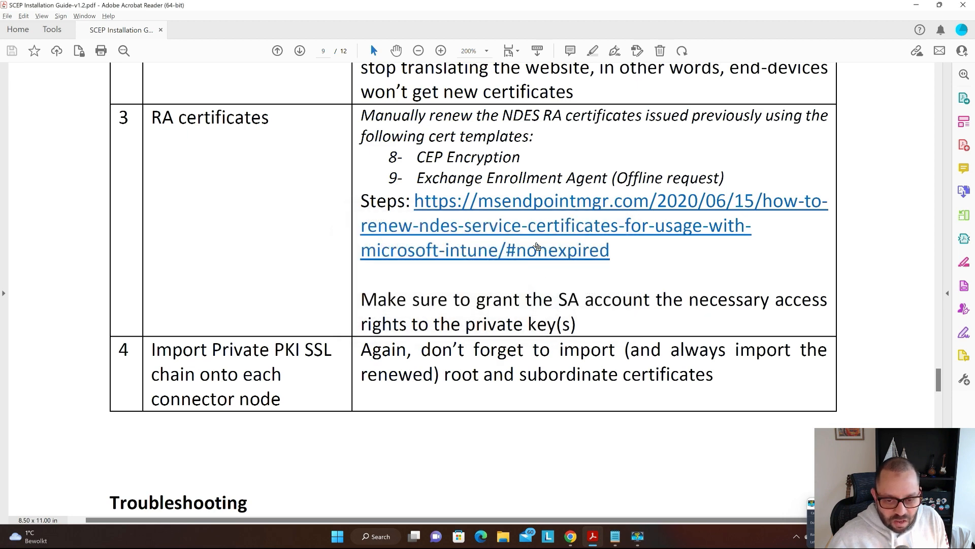
left_click(515, 214)
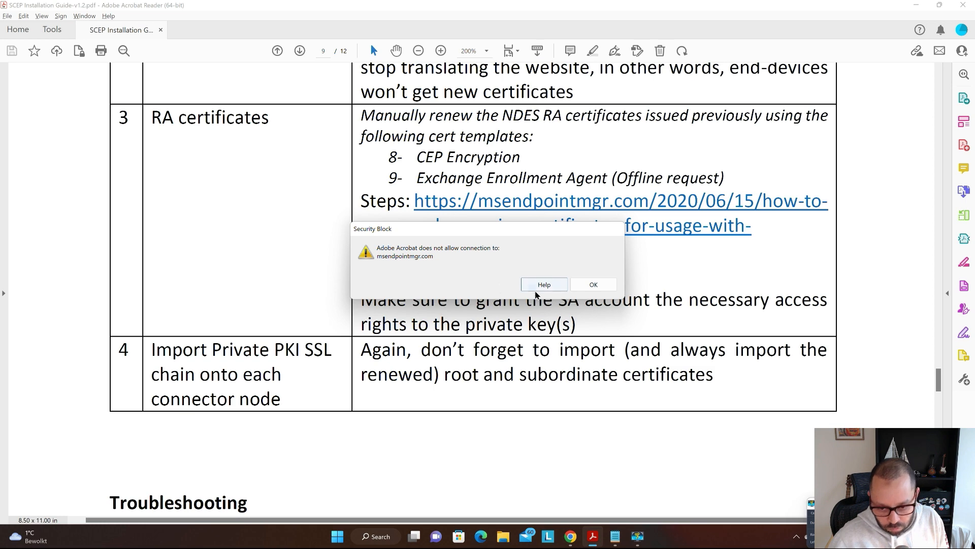
left_click(593, 284)
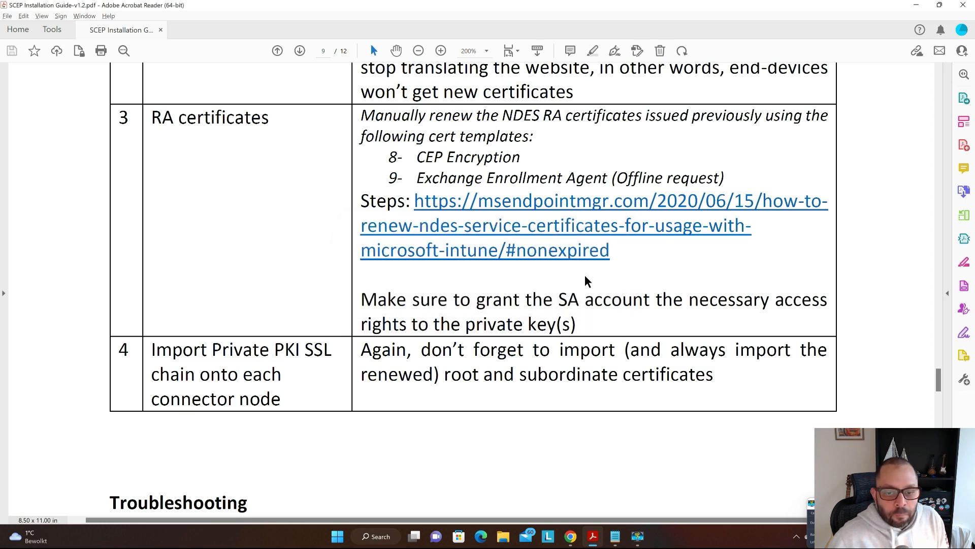
key("alt+space")
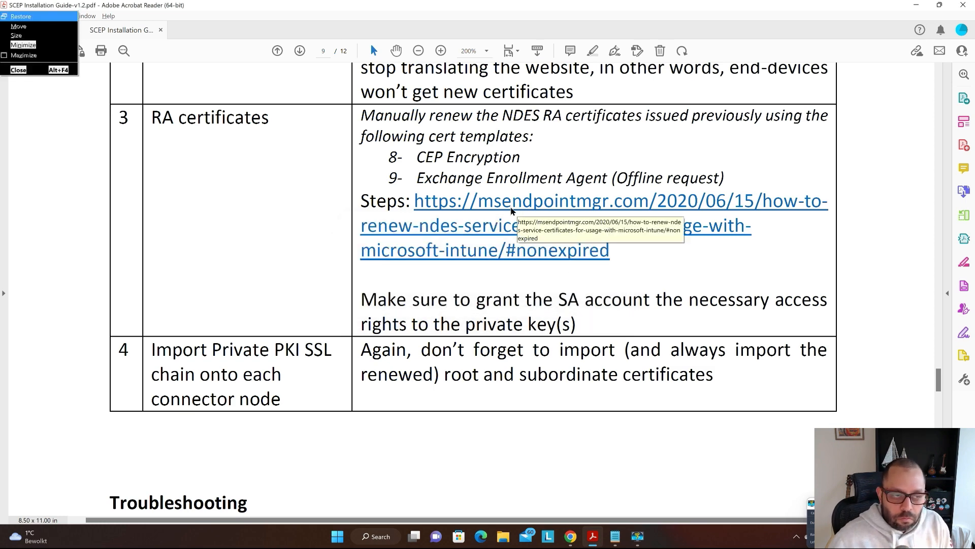
key("alt+Tab")
key("alt+Tab")
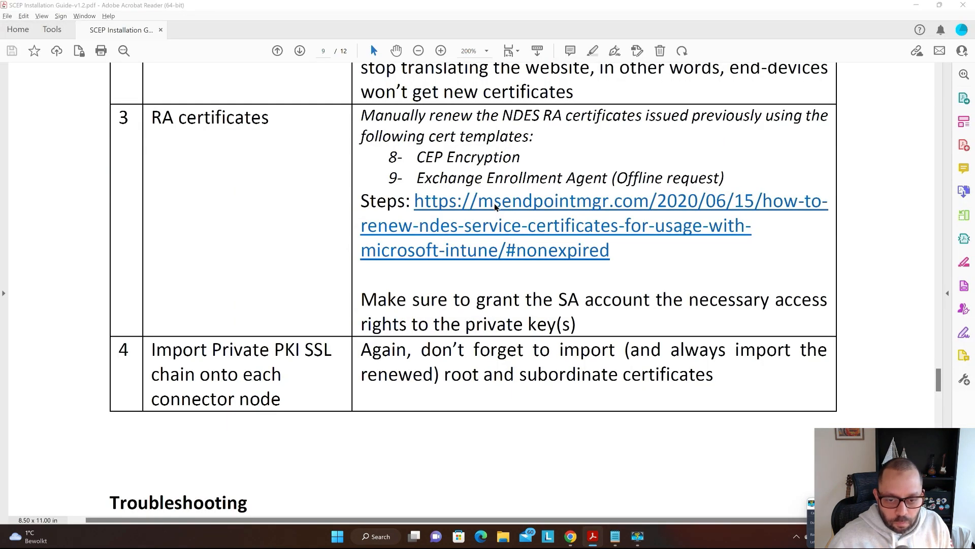
left_click(495, 203)
left_click(545, 285)
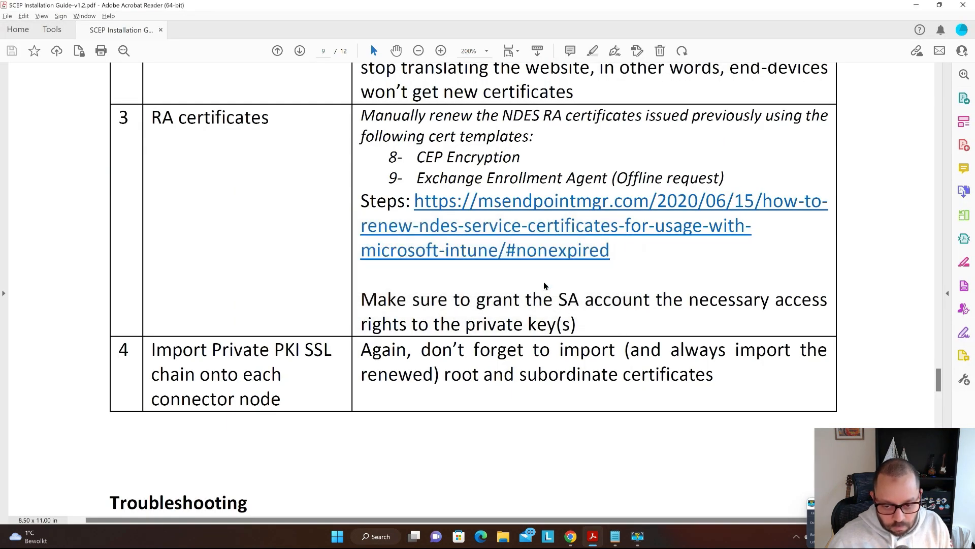
left_click(527, 242)
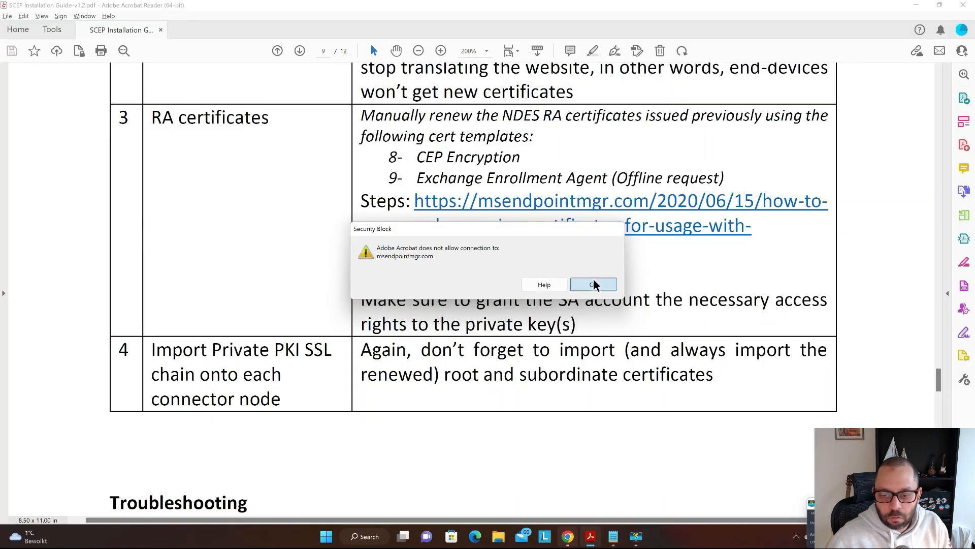
left_click(697, 347)
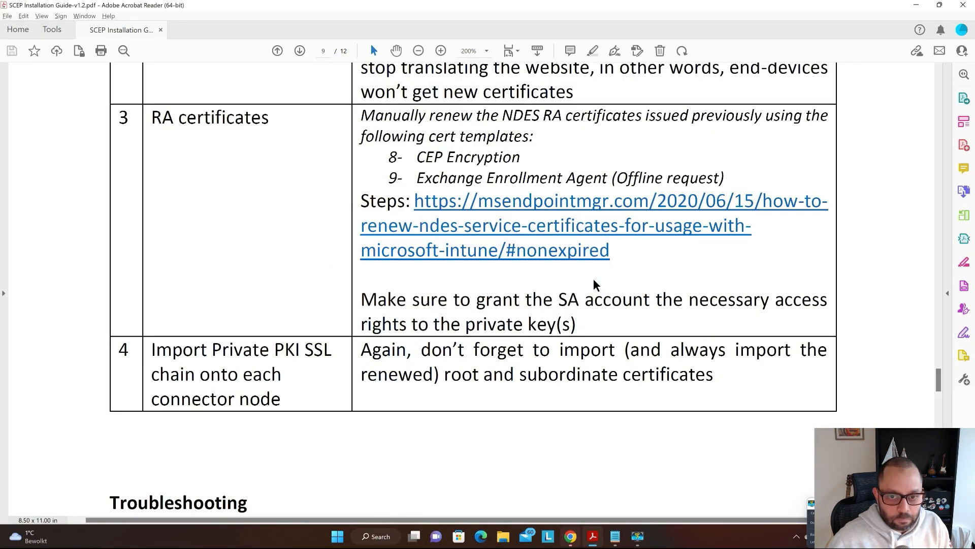
- Close the Adobe support page in Chrome and retry the link, dismissing the block again
key("alt+Tab")
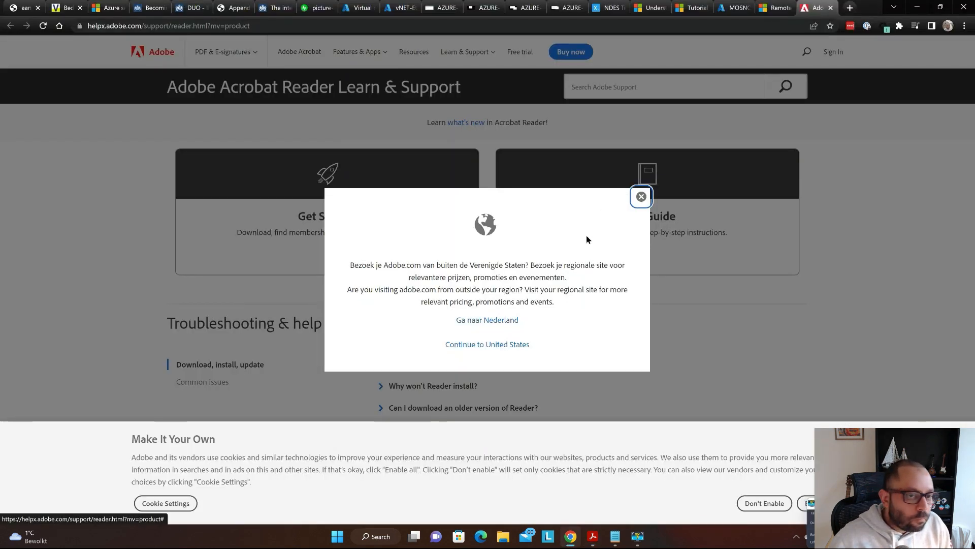
key("ctrl+w")
key("alt+Tab")
left_click(577, 254)
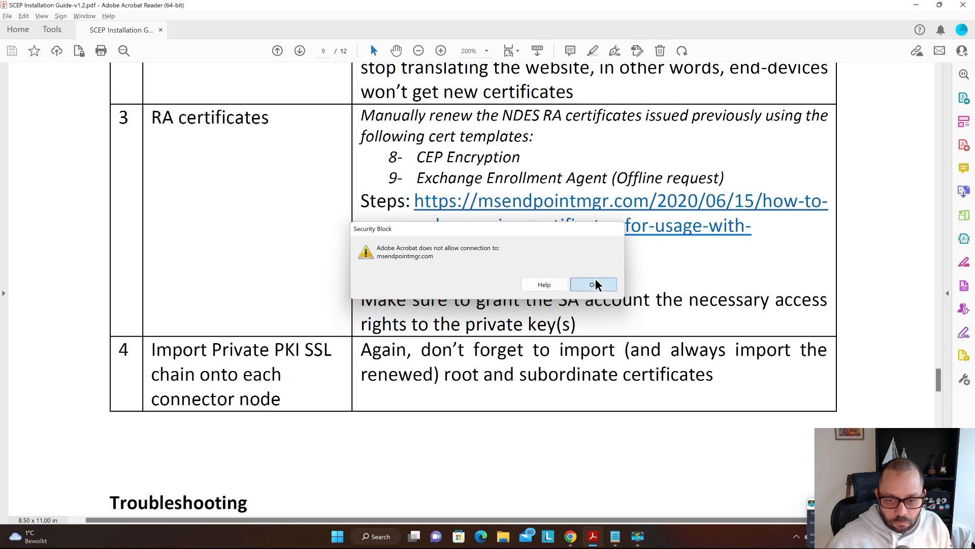
left_click(594, 283)
- Copy the row 3 renewal link and load it in a new Chrome tab
left_click_drag(421, 207, 643, 252)
key("ctrl+c")
key("alt+Tab")
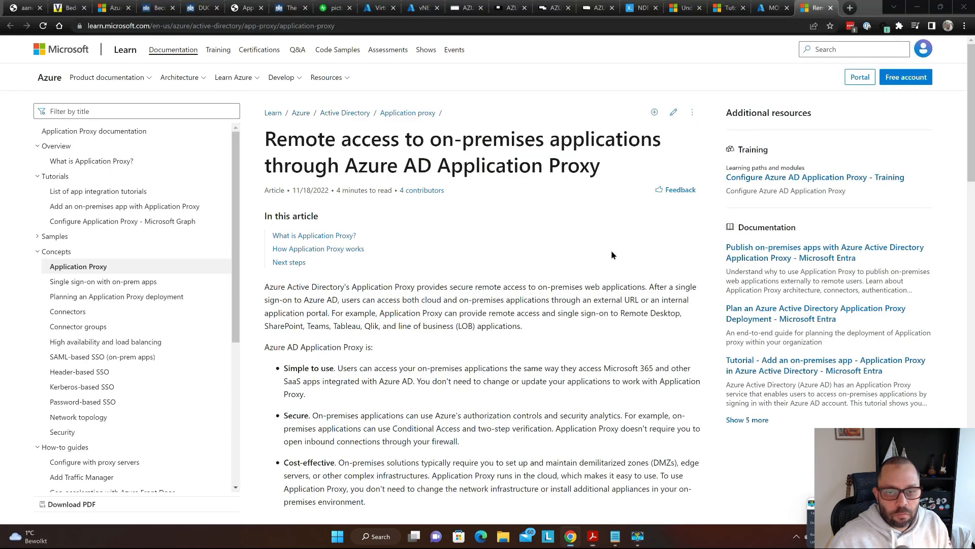
key("ctrl+t")
key("ctrl+v")
key("Return")
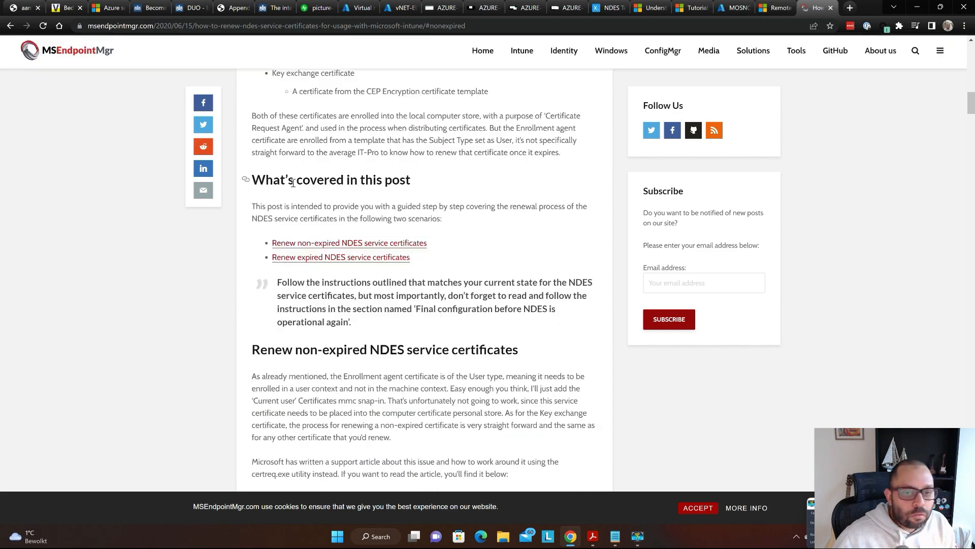
- Scroll through the MSEndpointMgr NDES renewal article, close it, and deselect the link in the guide
scroll(493, 154, "down", 7)
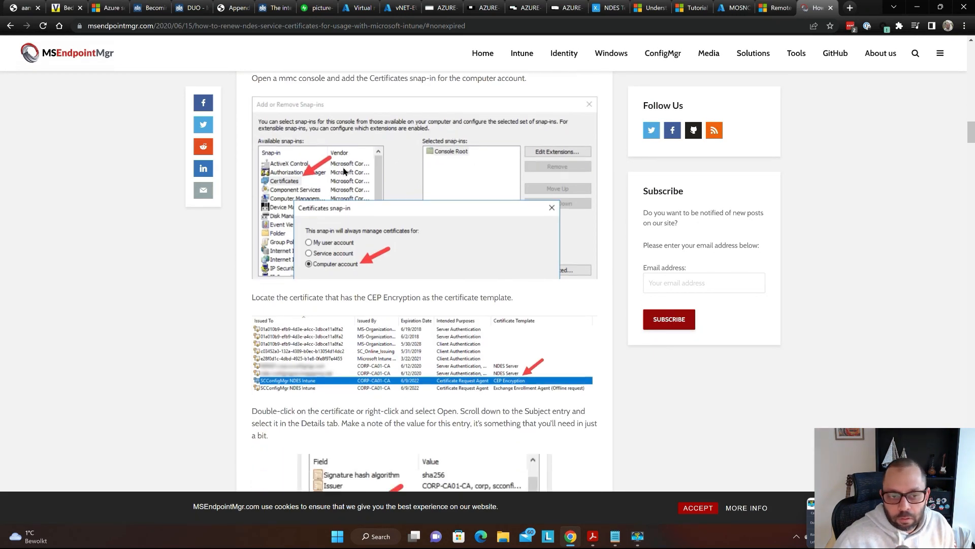
scroll(451, 181, "down", 5)
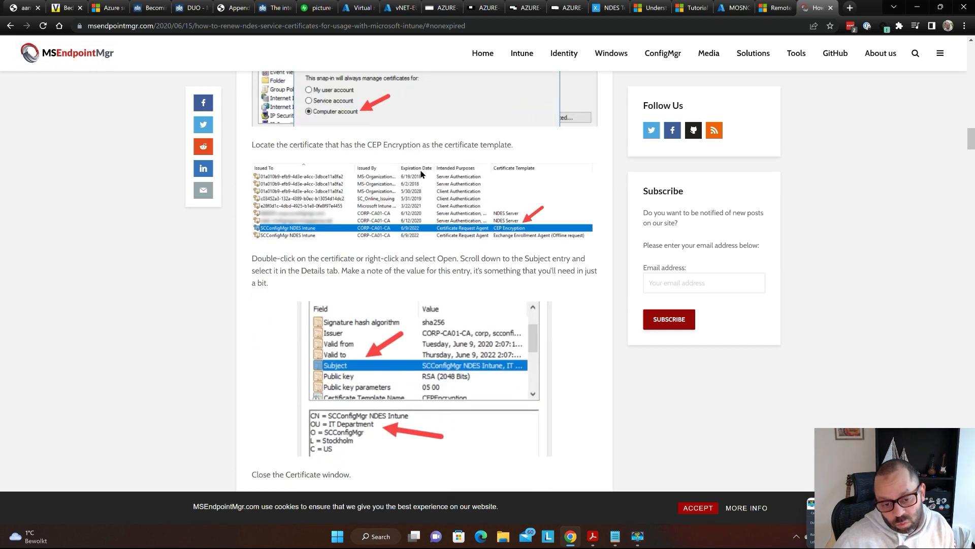
scroll(403, 148, "down", 14)
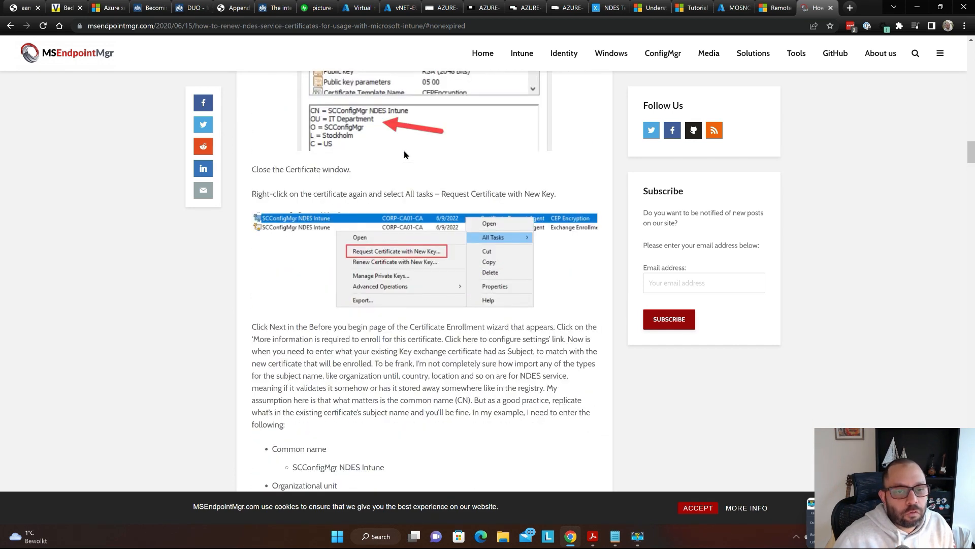
scroll(503, 156, "down", 17)
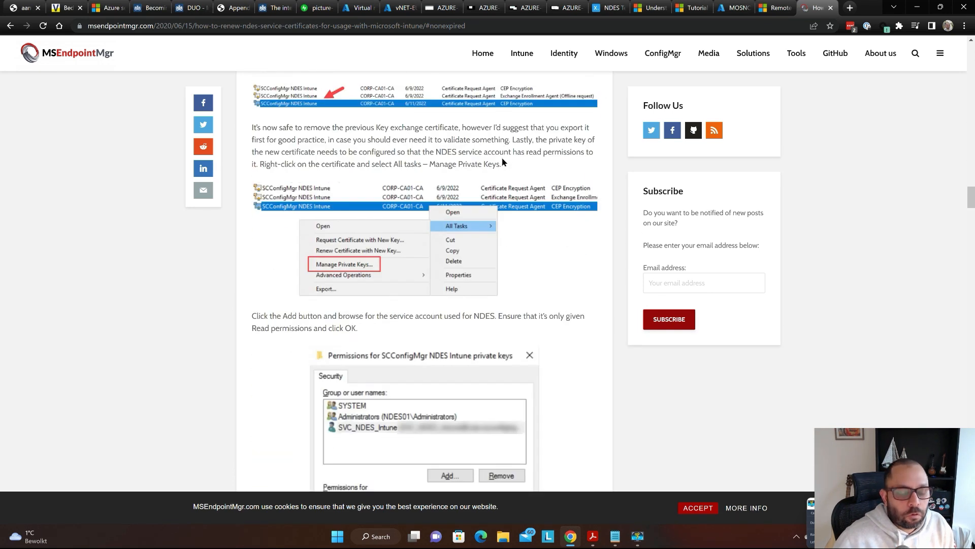
key("ctrl+w")
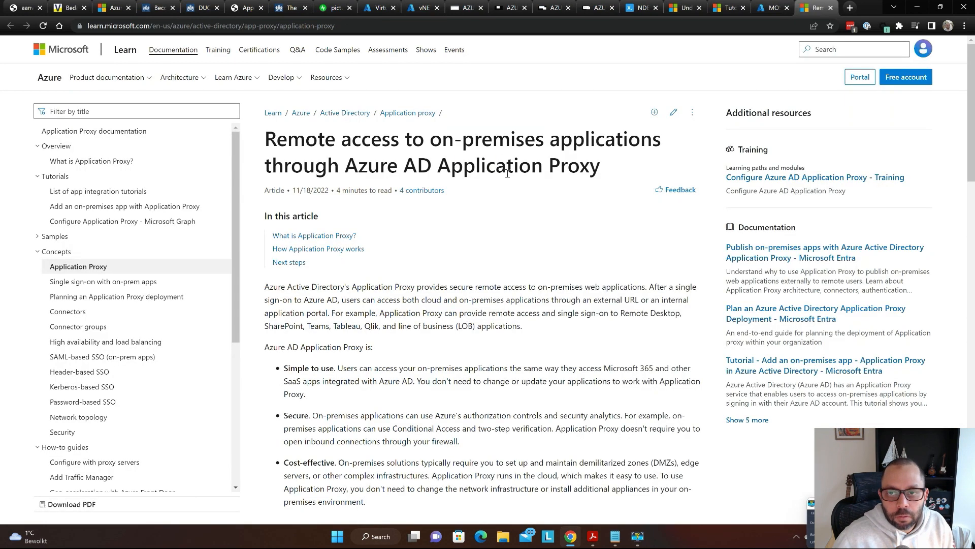
key("alt+Tab")
left_click(214, 209)
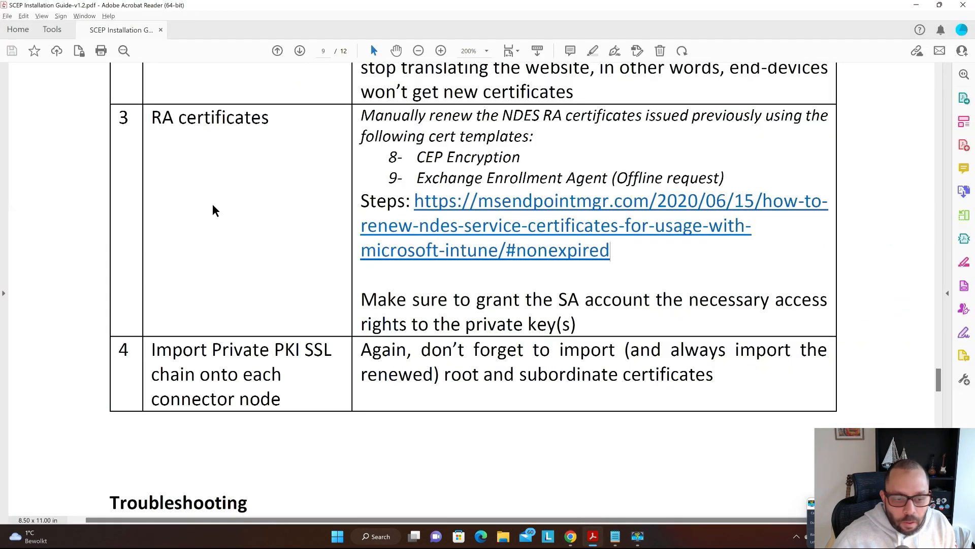
- Highlight 'Import Private PKI SSL', 'root and subordinate certificates' and 'connector' in the maintenance rows
scroll(155, 184, "down", 1)
scroll(153, 185, "down", 1)
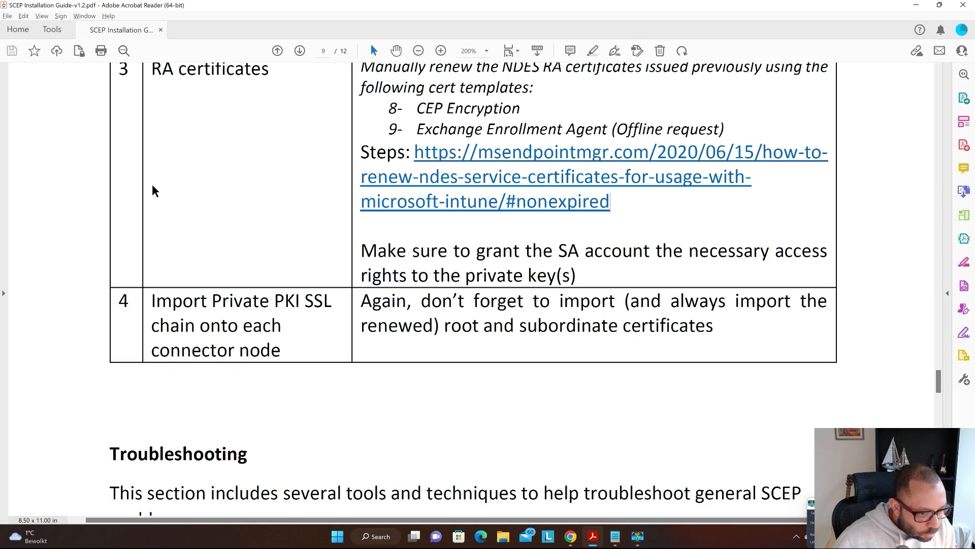
scroll(152, 185, "down", 3)
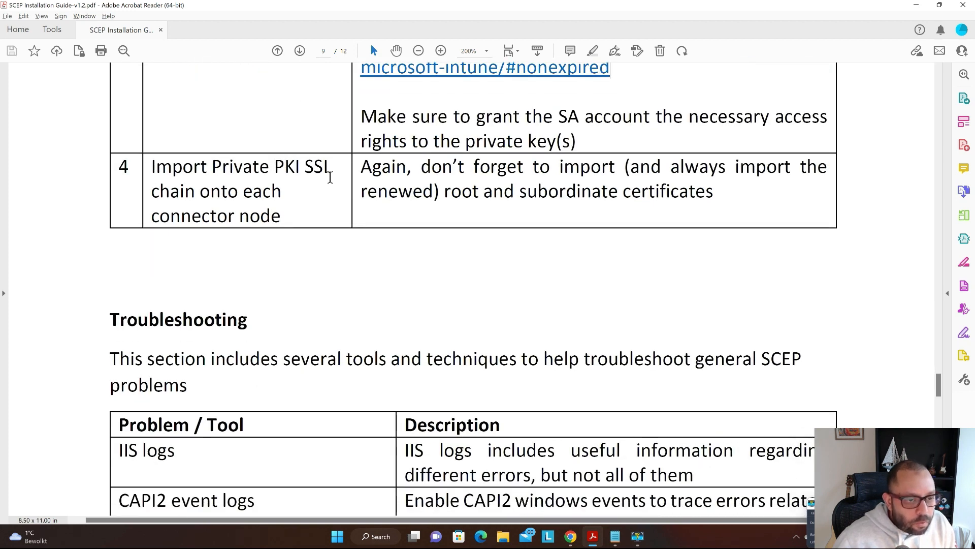
left_click_drag(330, 172, 152, 170)
left_click(243, 206)
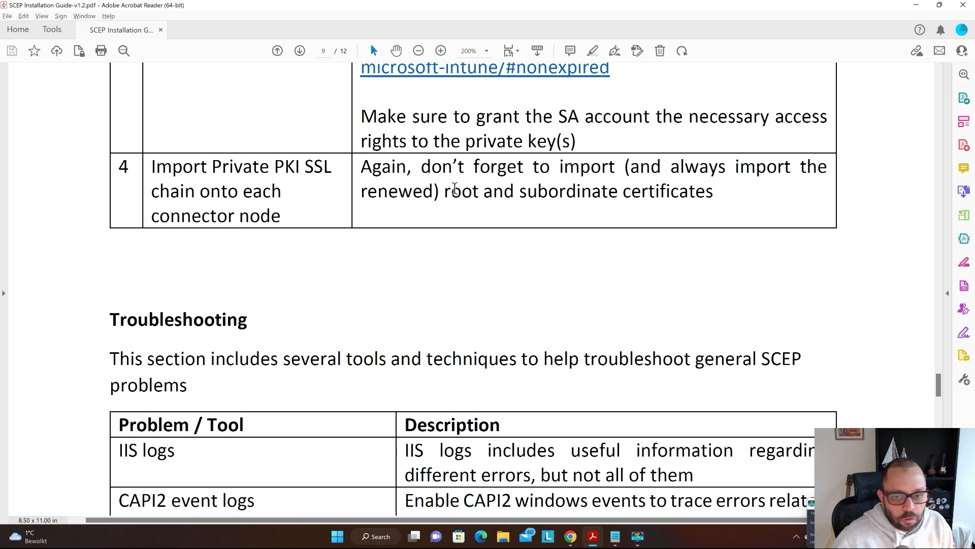
left_click_drag(445, 190, 714, 192)
left_click(627, 251)
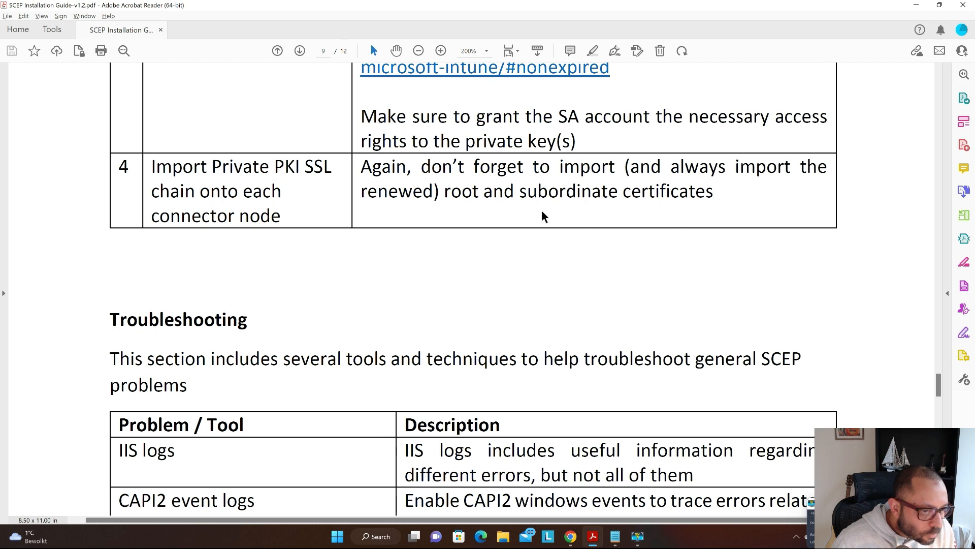
double_click(203, 217)
left_click(501, 256)
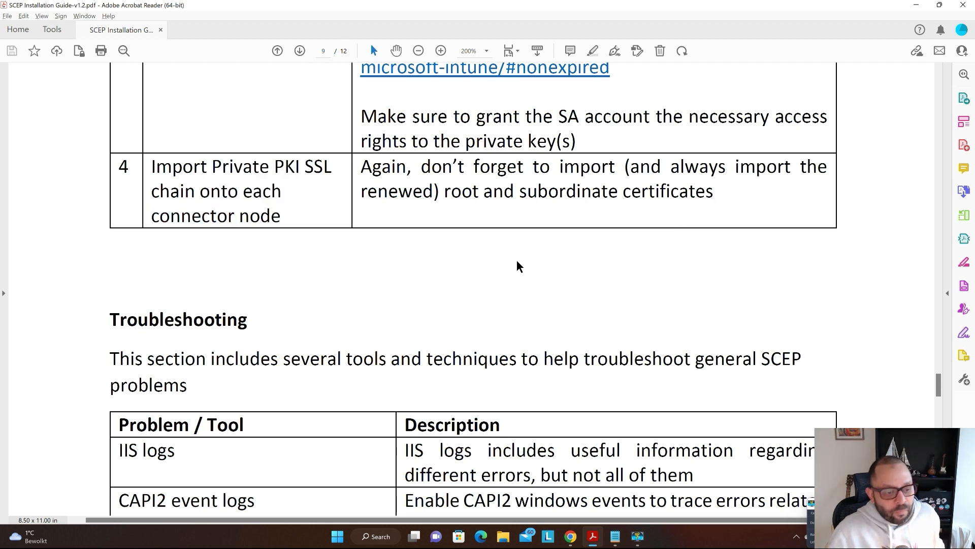
- Scroll to the page 9 Troubleshooting table and highlight the CAPI2 event logs entry
scroll(516, 260, "down", 3)
scroll(518, 246, "down", 4)
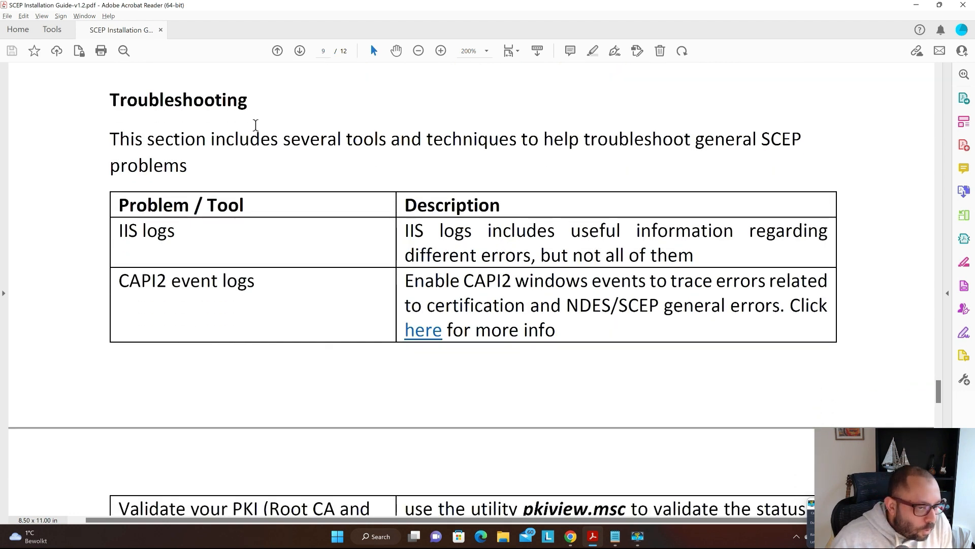
scroll(284, 152, "down", 1)
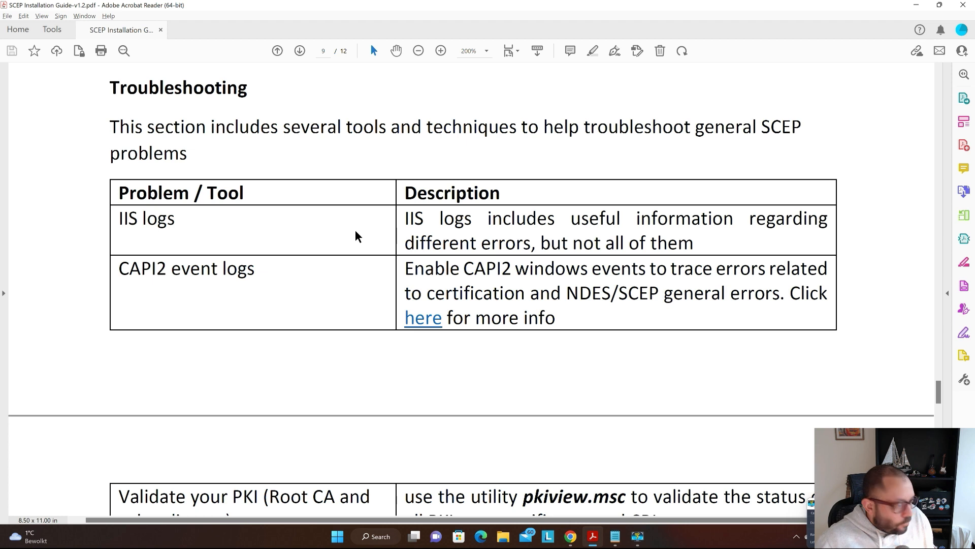
scroll(322, 215, "down", 1)
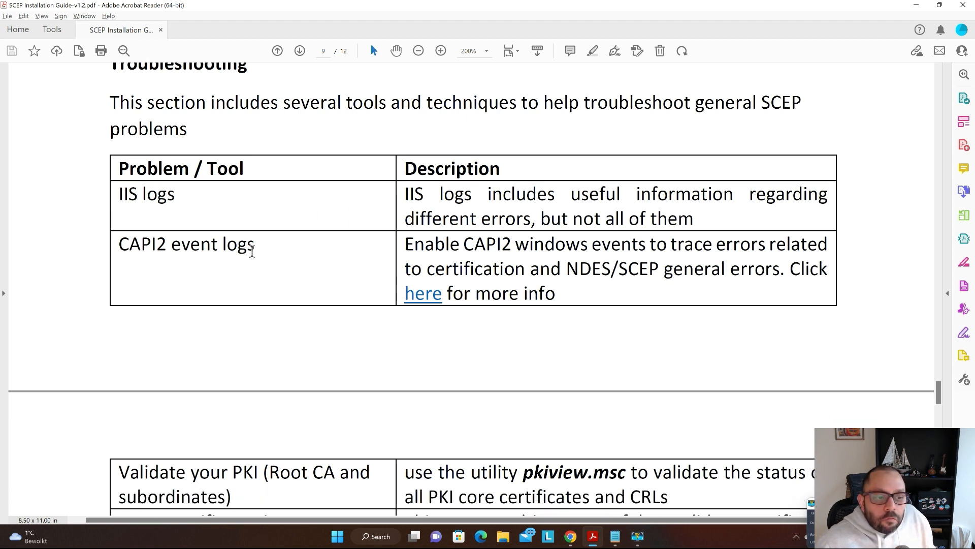
left_click_drag(257, 246, 118, 245)
left_click(224, 264)
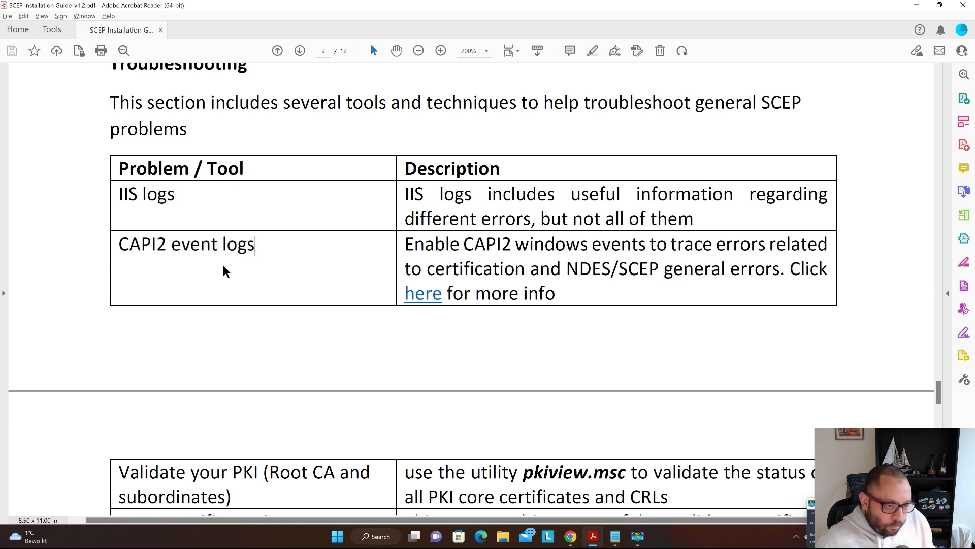
double_click(138, 246)
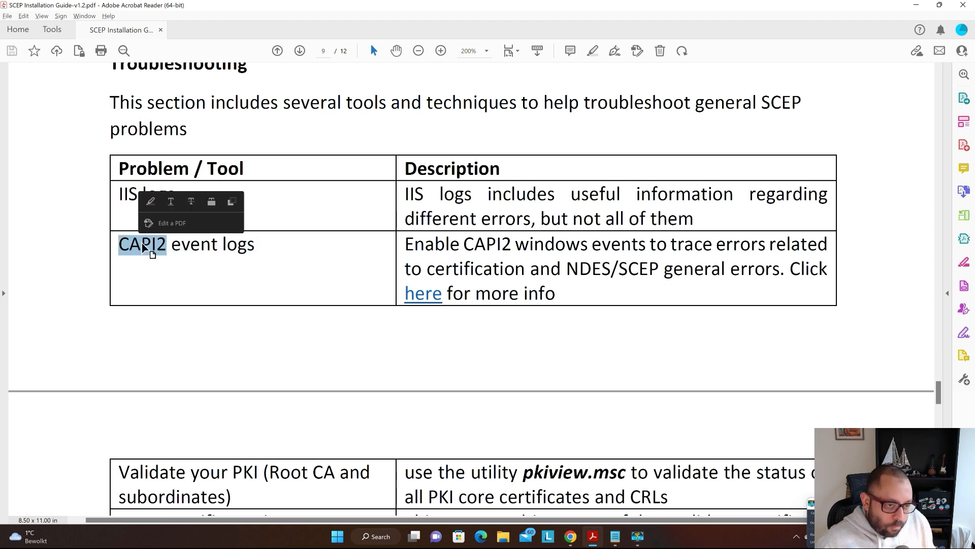
left_click(211, 268)
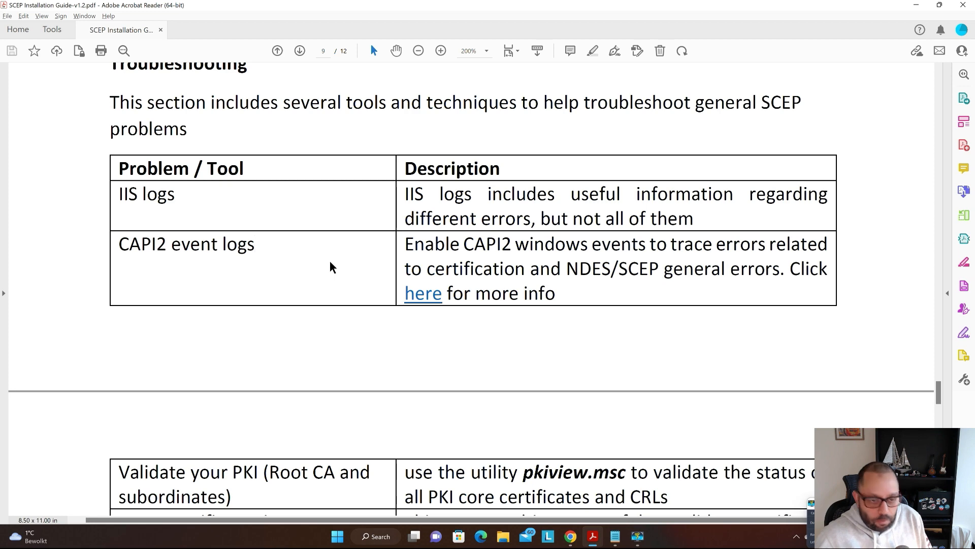
- Read through the remaining troubleshooting tools and Resources links to page 12, then return to the Application Proxy article
scroll(175, 245, "down", 5)
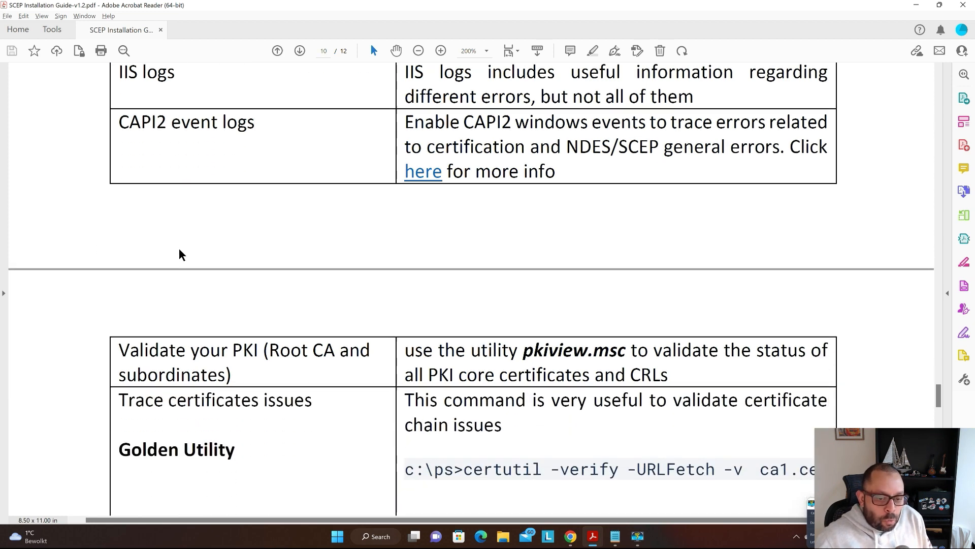
scroll(244, 221, "down", 4)
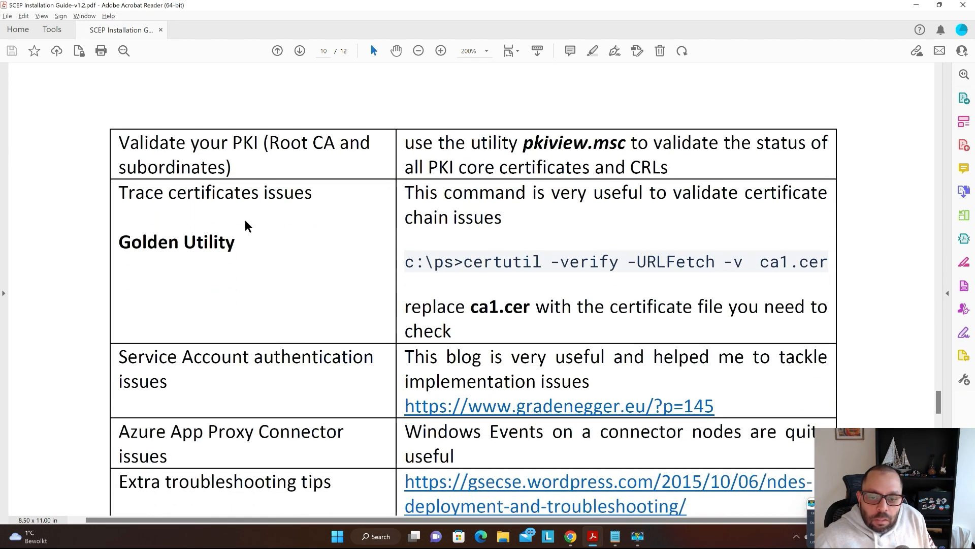
scroll(245, 224, "up", 1)
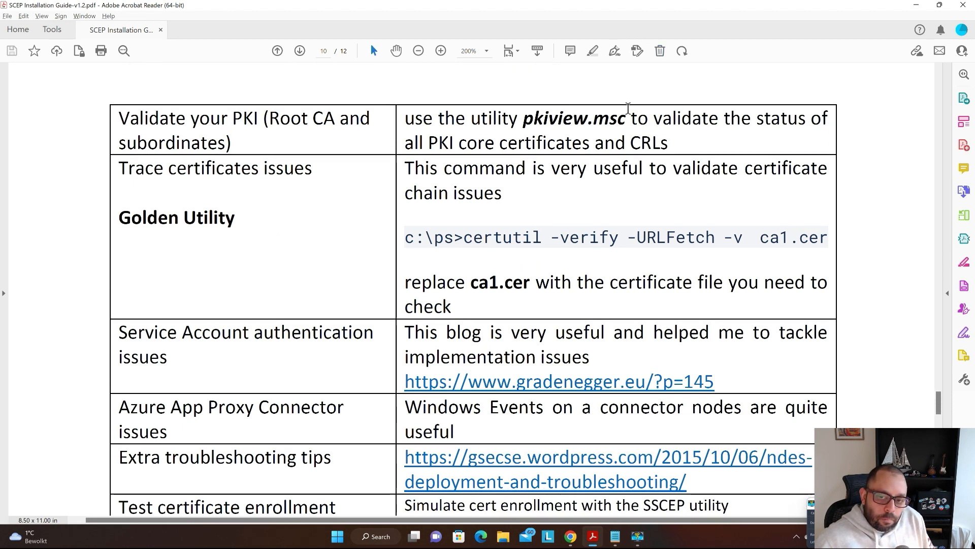
scroll(220, 228, "down", 2)
scroll(219, 226, "down", 3)
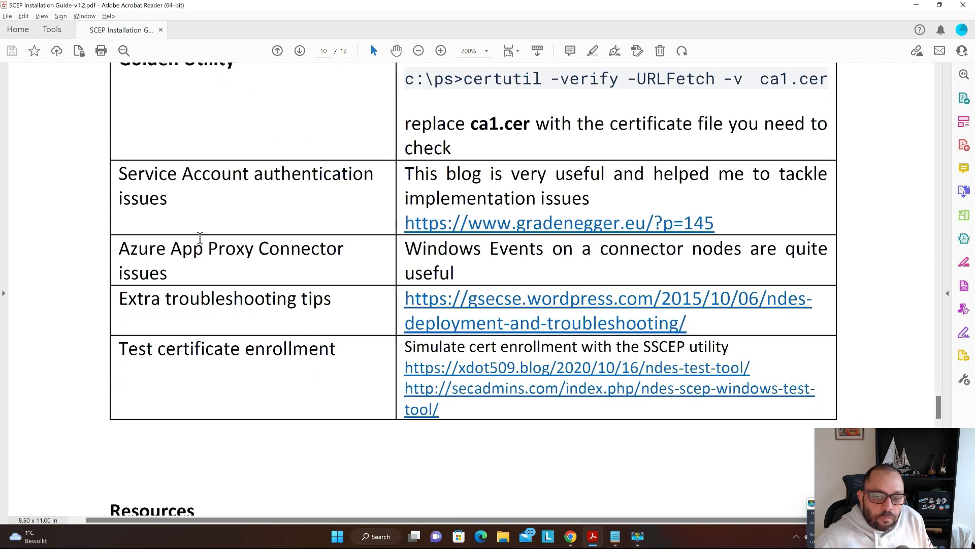
scroll(198, 242, "down", 3)
scroll(195, 211, "down", 2)
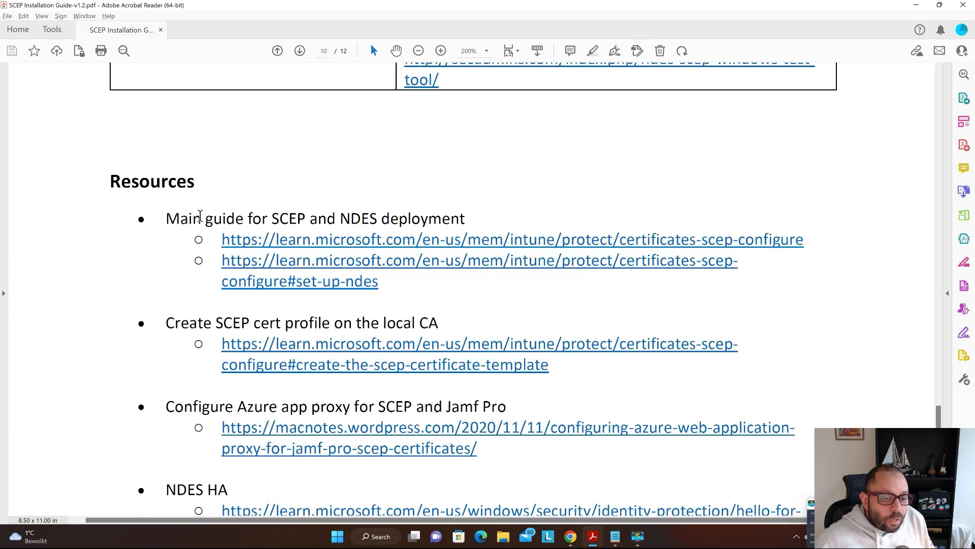
scroll(200, 215, "down", 2)
scroll(220, 218, "down", 2)
scroll(218, 215, "down", 5)
scroll(553, 189, "down", 7)
scroll(555, 192, "down", 9)
scroll(531, 194, "down", 5)
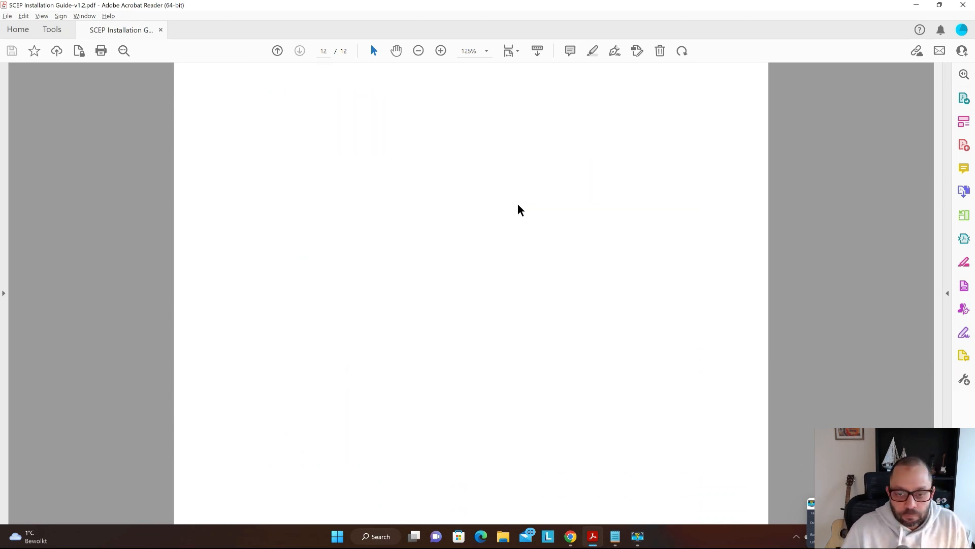
key("alt+Tab")
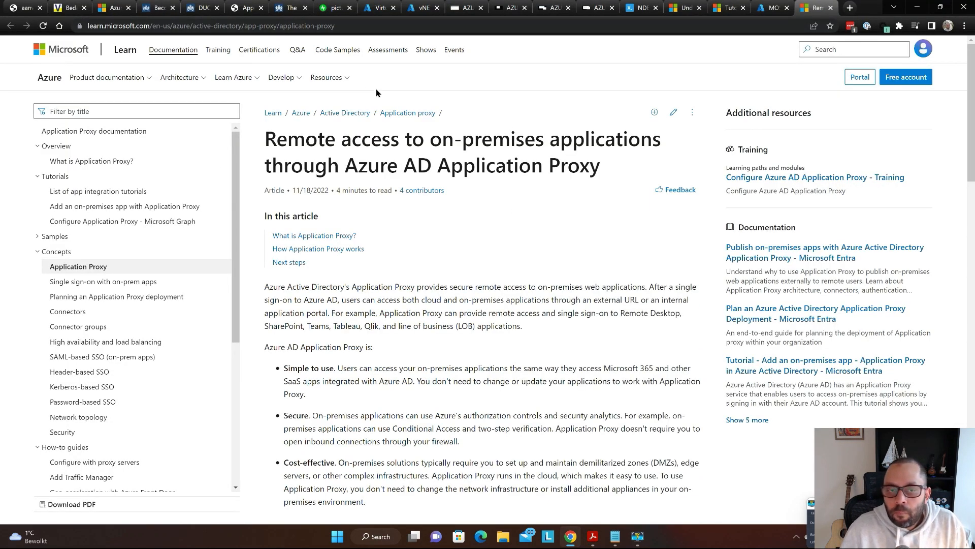
- Cycle through the browser tabs and land back on the NDES test tool blog post
key("ctrl+shift+Tab")
key("ctrl+shift+Tab")
key("ctrl+shift+Tab")
key("ctrl+shift+Tab")
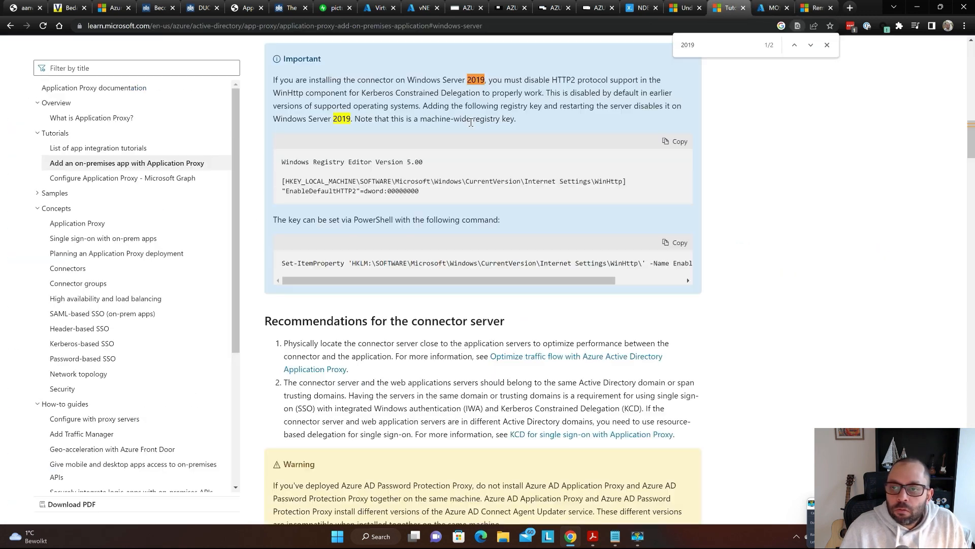
key("ctrl+shift+Tab")
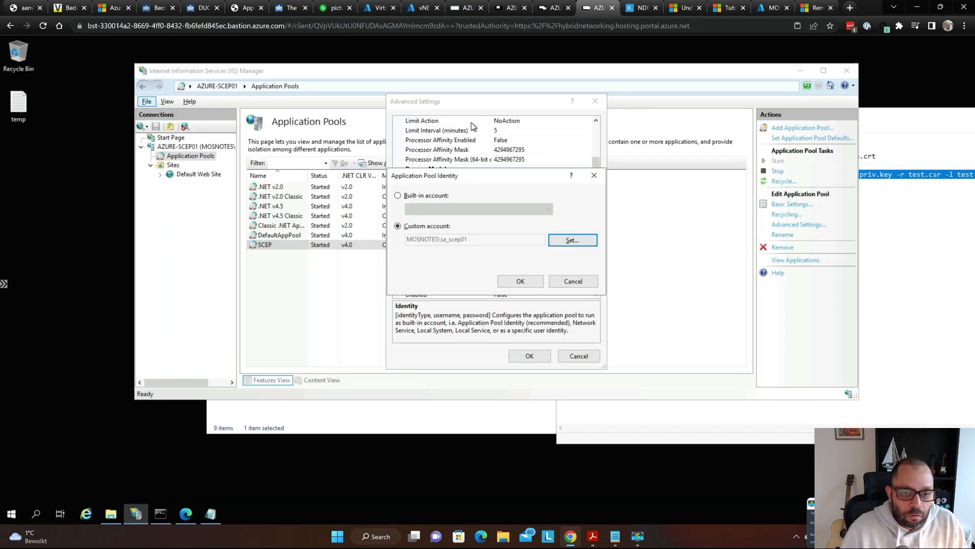
key("ctrl+shift+Tab")
key("ctrl+Tab")
key("ctrl+Tab")
key("ctrl+Tab")
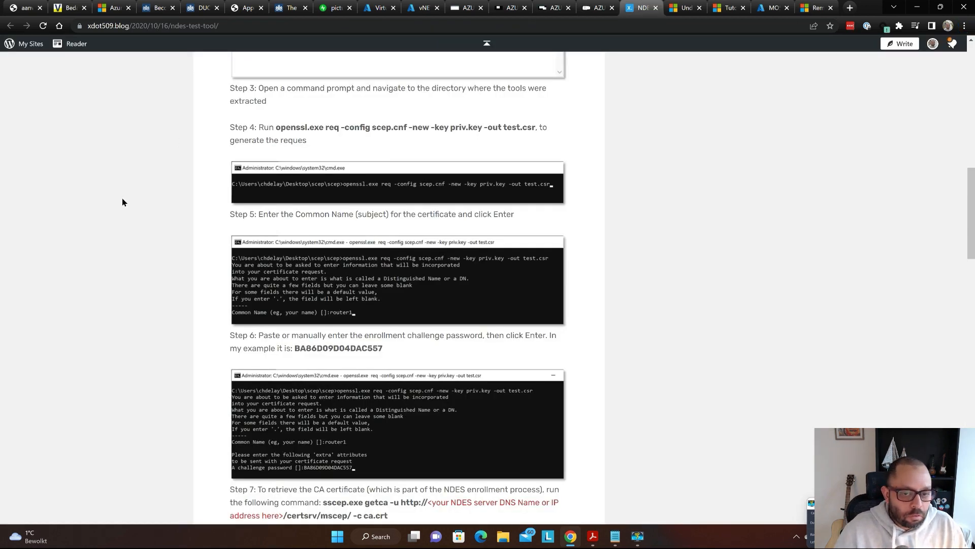
- Bring the SCEP installation guide forward and jump to page 1 with its contents list
key("alt+Tab")
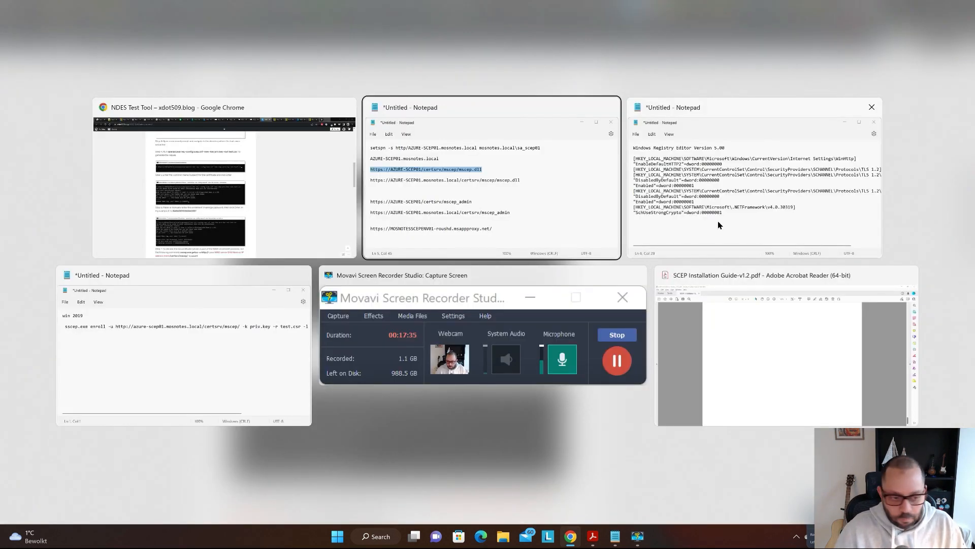
left_click(772, 340)
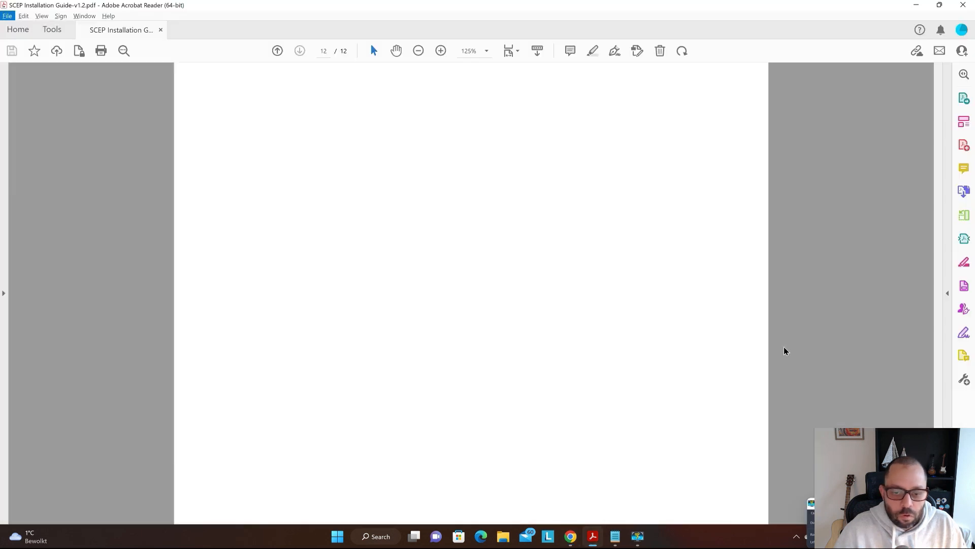
left_click(536, 276)
scroll(540, 285, "up", 8)
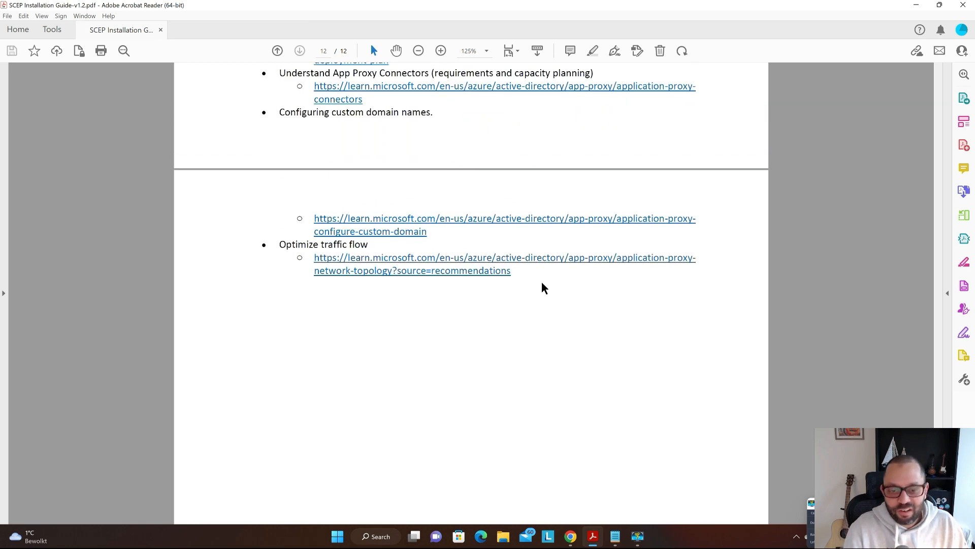
key("Home")
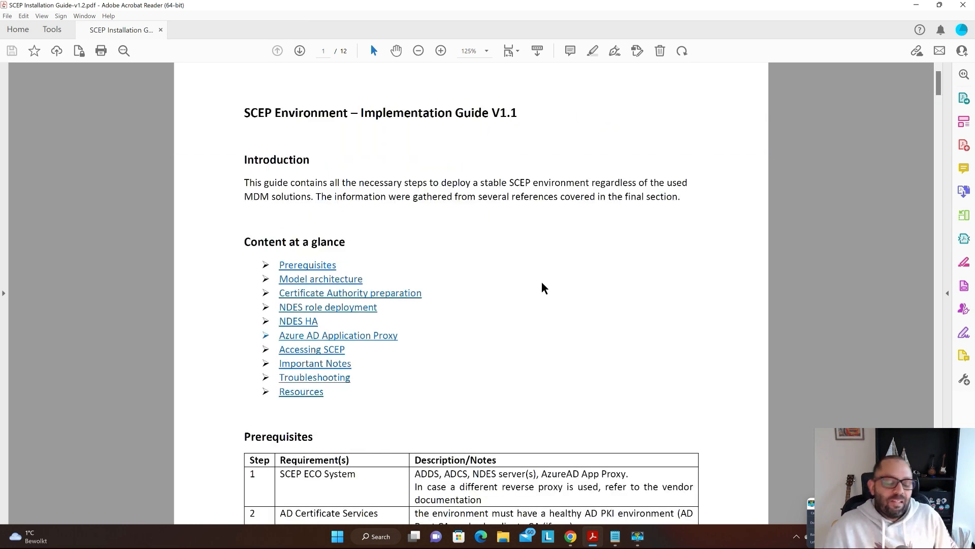